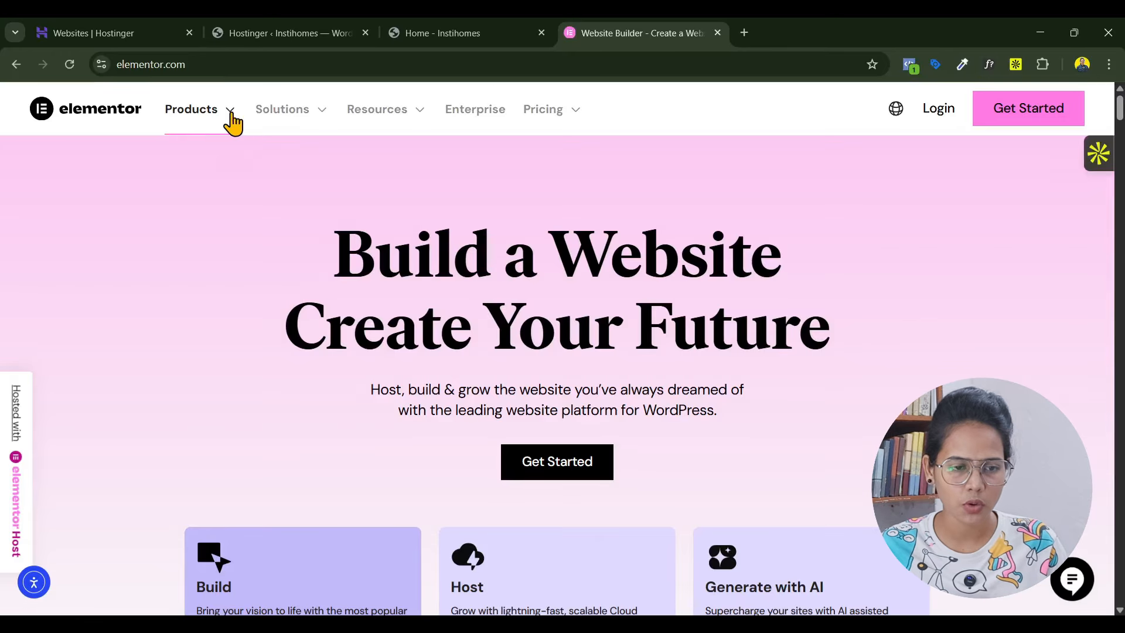
Browse the Resources, Pricing, Solutions and Products offerings on the Elementor website
{"action": "left_click", "coordinate": [420, 124]}
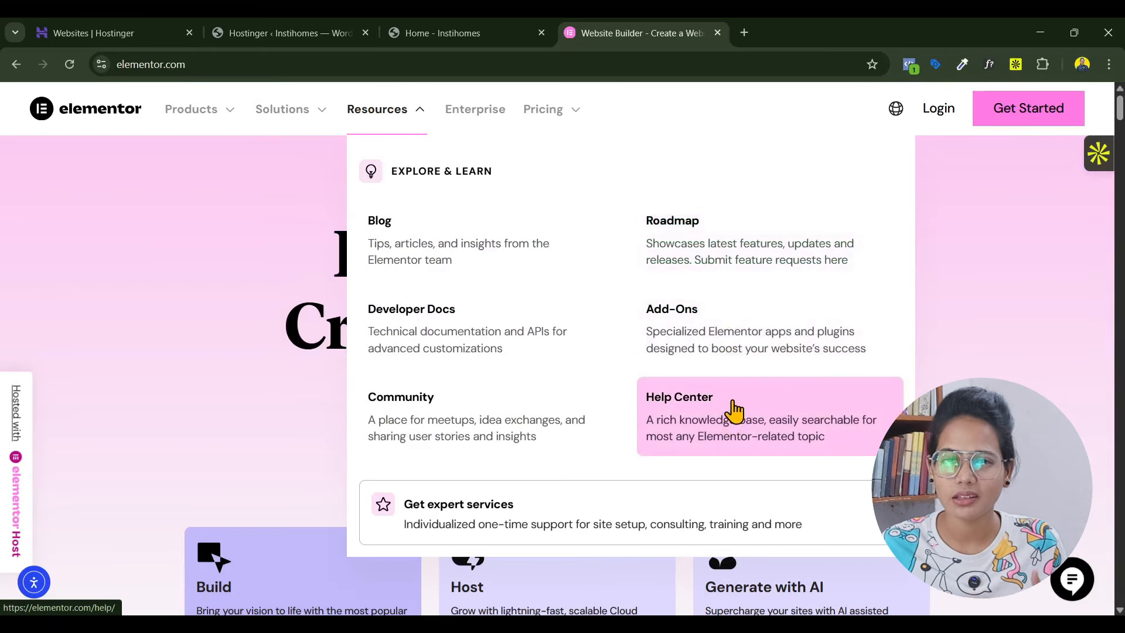
{"action": "left_click", "coordinate": [575, 122]}
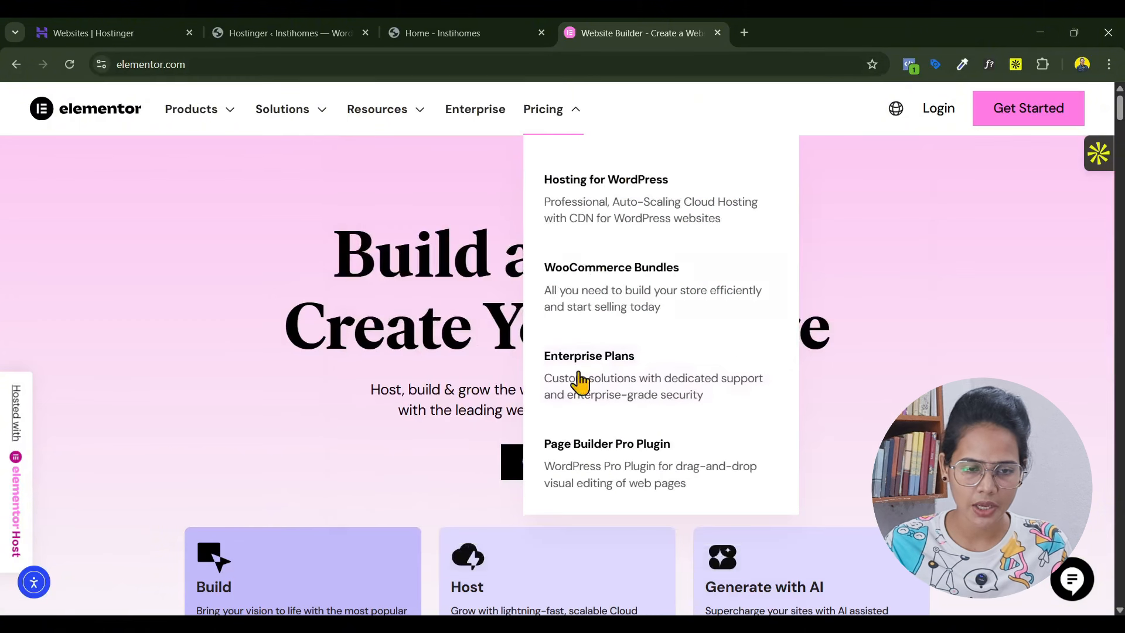
{"action": "left_click", "coordinate": [320, 118]}
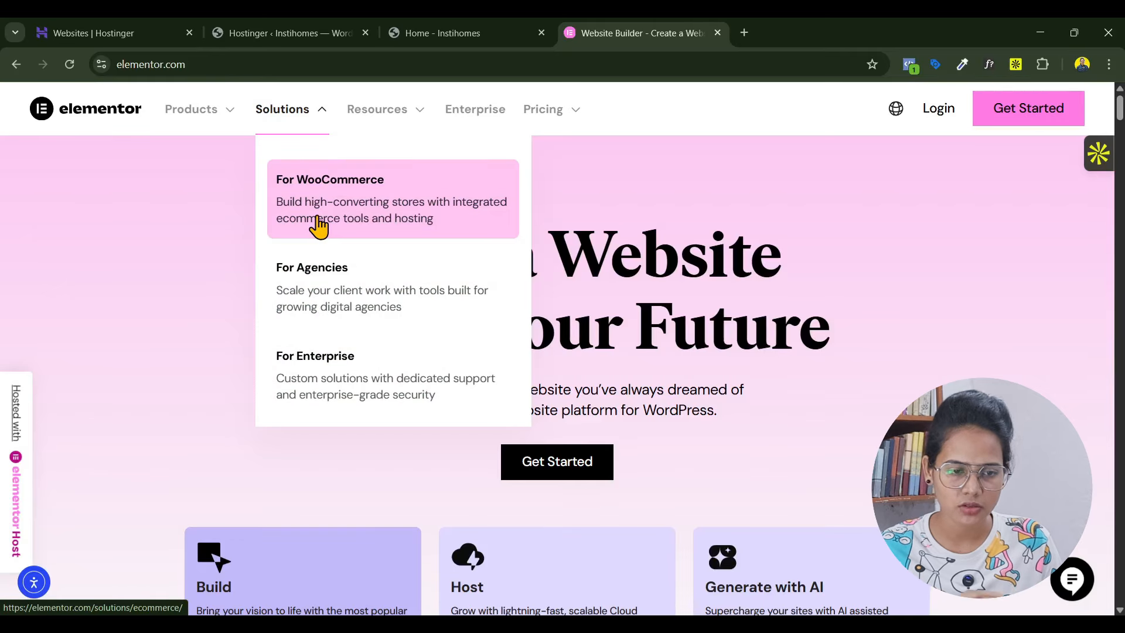
{"action": "left_click", "coordinate": [231, 110]}
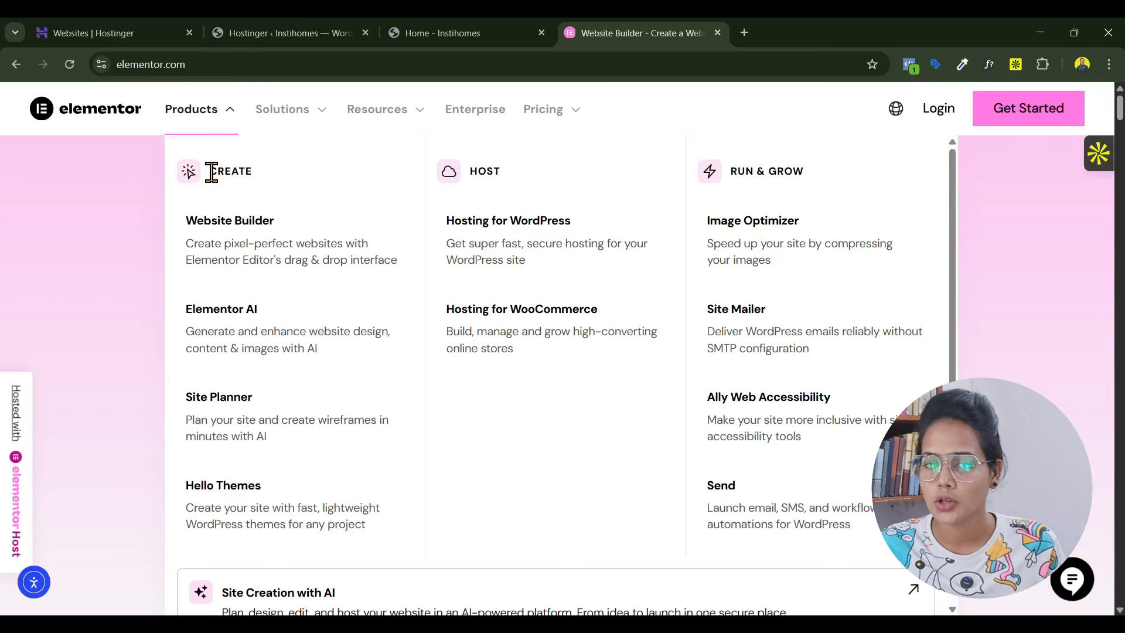
Switch to the Instihomes WordPress dashboard, open its installed plugins list, and close the Elementor website
{"action": "left_click", "coordinate": [300, 30]}
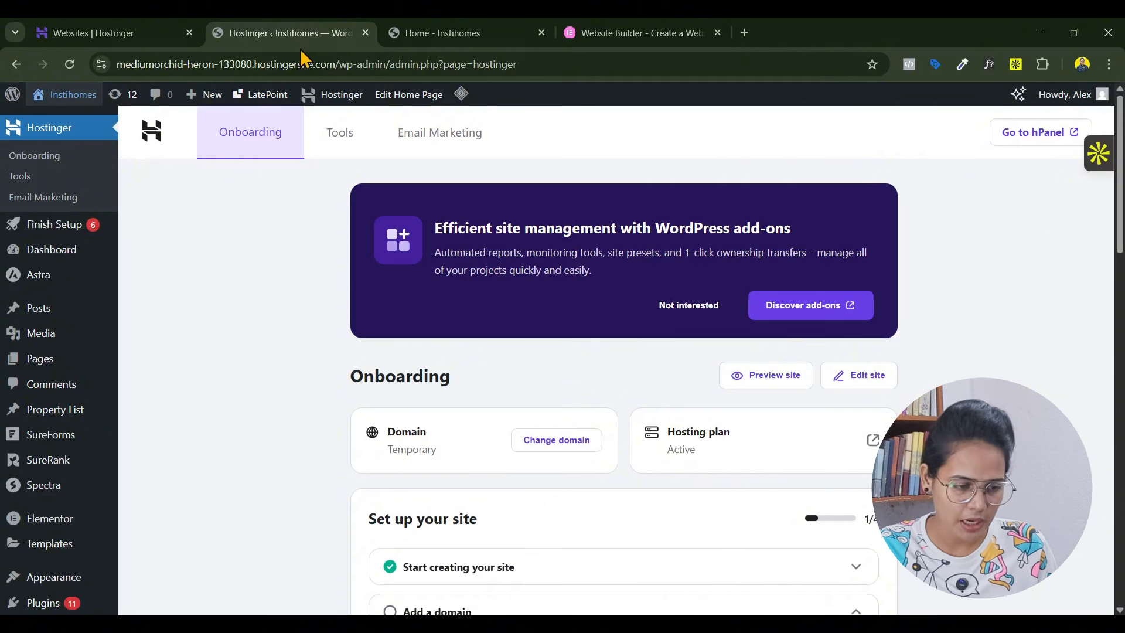
{"action": "mouse_move", "coordinate": [48, 530]}
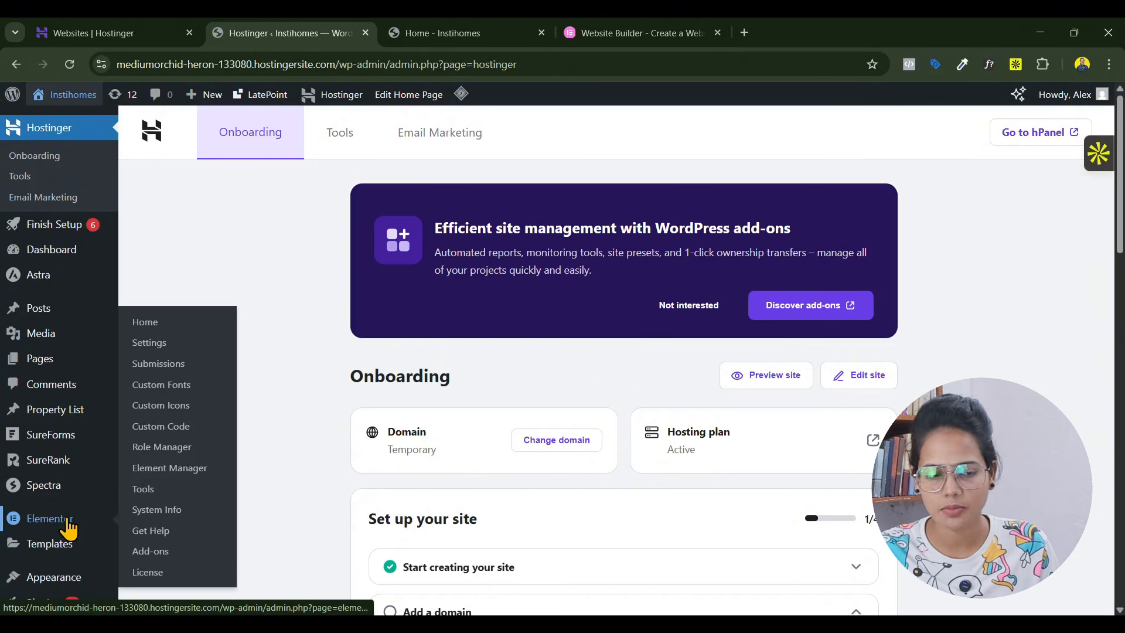
{"action": "scroll", "coordinate": [36, 450], "scroll_direction": "down", "scroll_amount": 3}
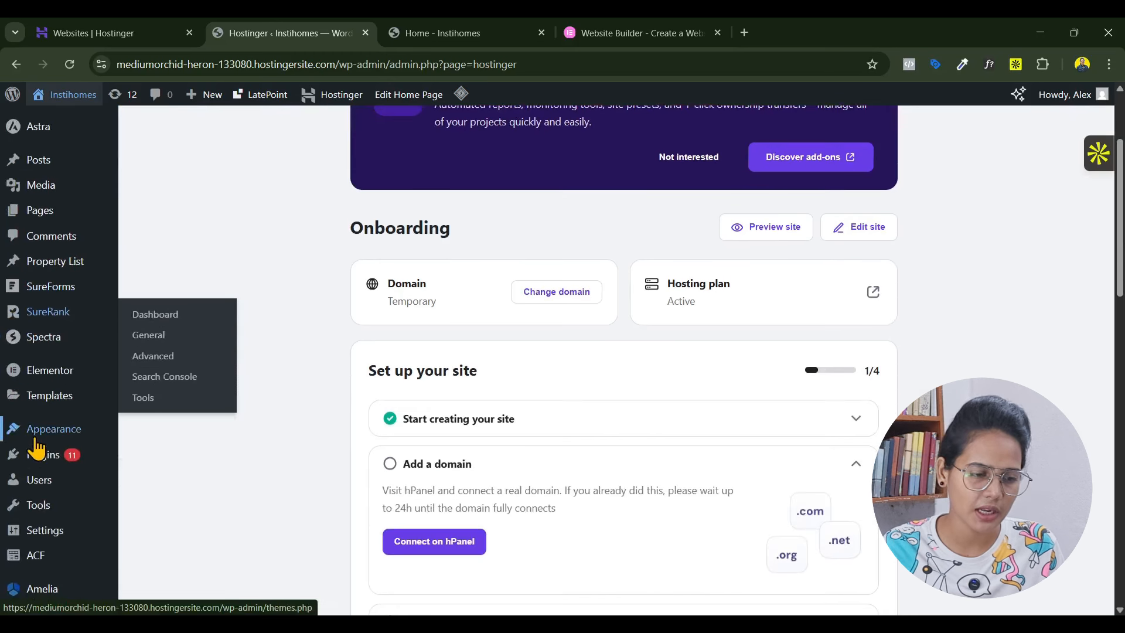
{"action": "left_click", "coordinate": [37, 456]}
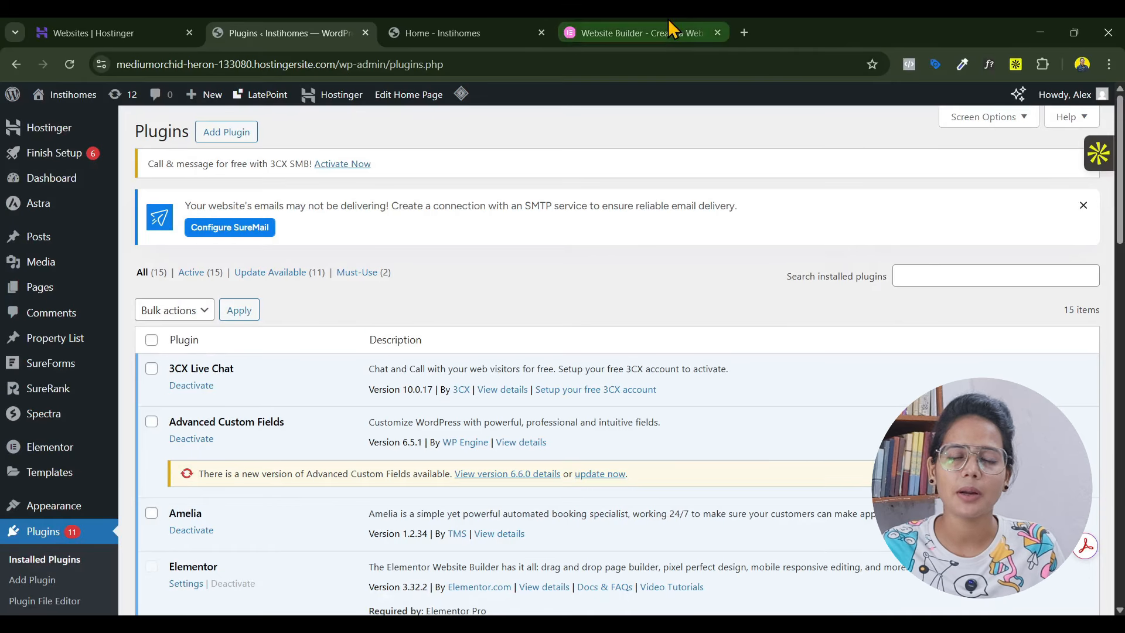
{"action": "left_click", "coordinate": [717, 33]}
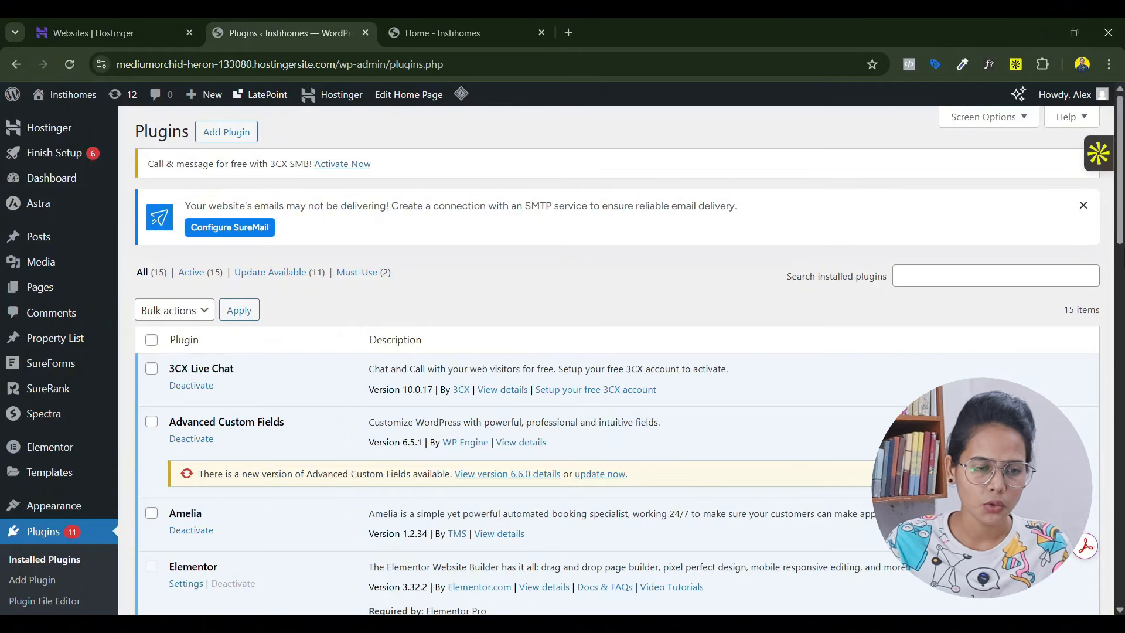
Review the installed plugins, checking for Elementor and Elementor Pro
{"action": "scroll", "coordinate": [715, 459], "scroll_direction": "down", "scroll_amount": 3}
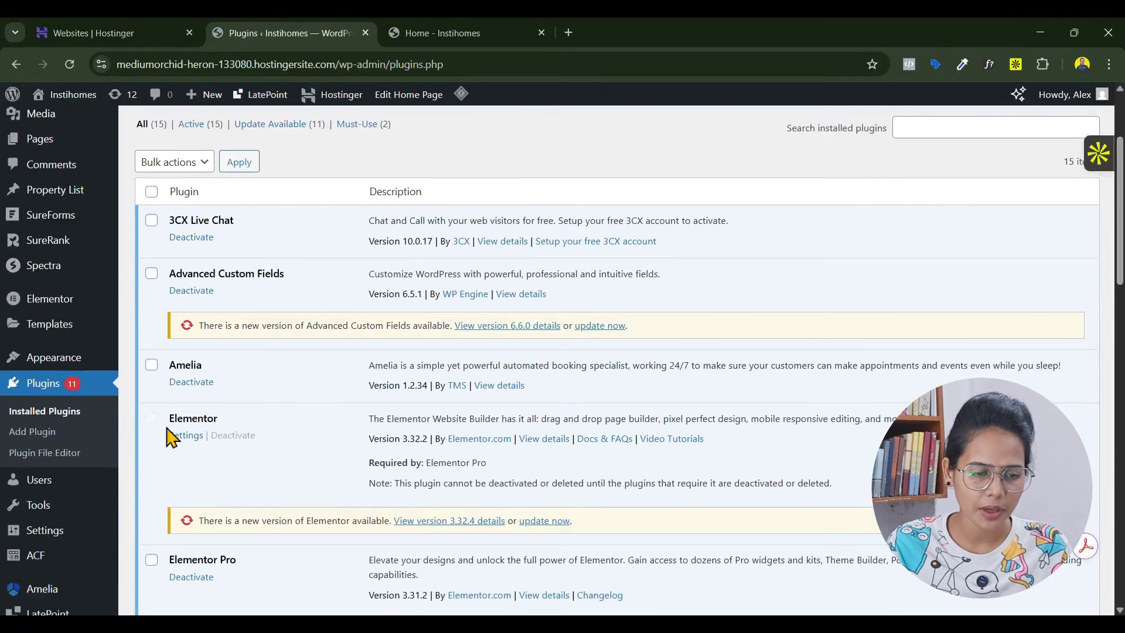
{"action": "scroll", "coordinate": [249, 460], "scroll_direction": "down", "scroll_amount": 3}
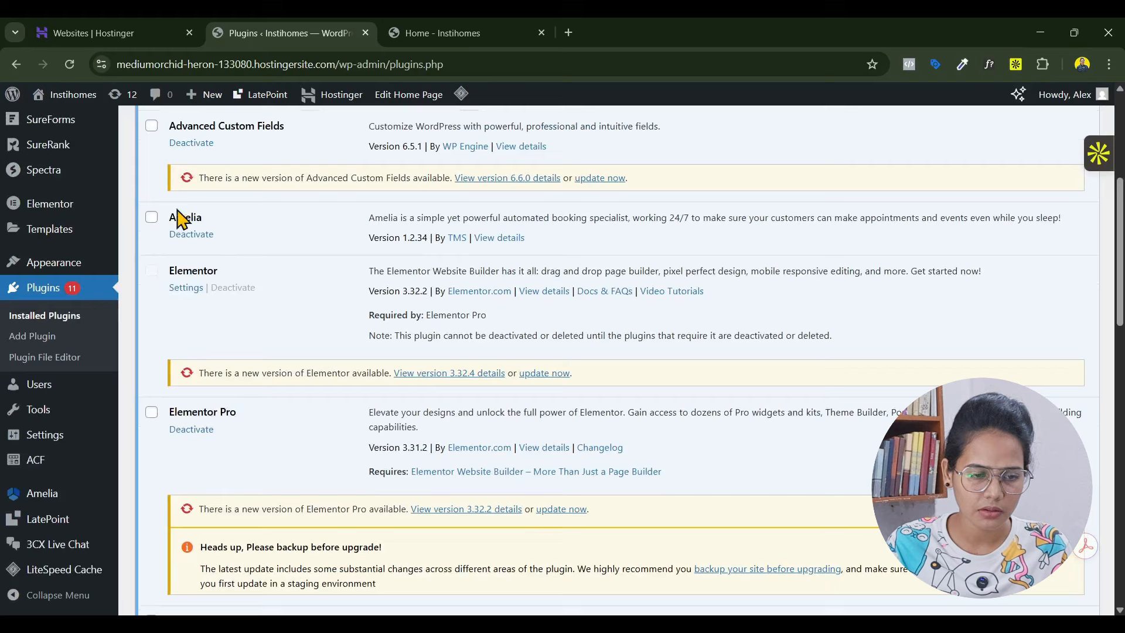
{"action": "double_click", "coordinate": [209, 270]}
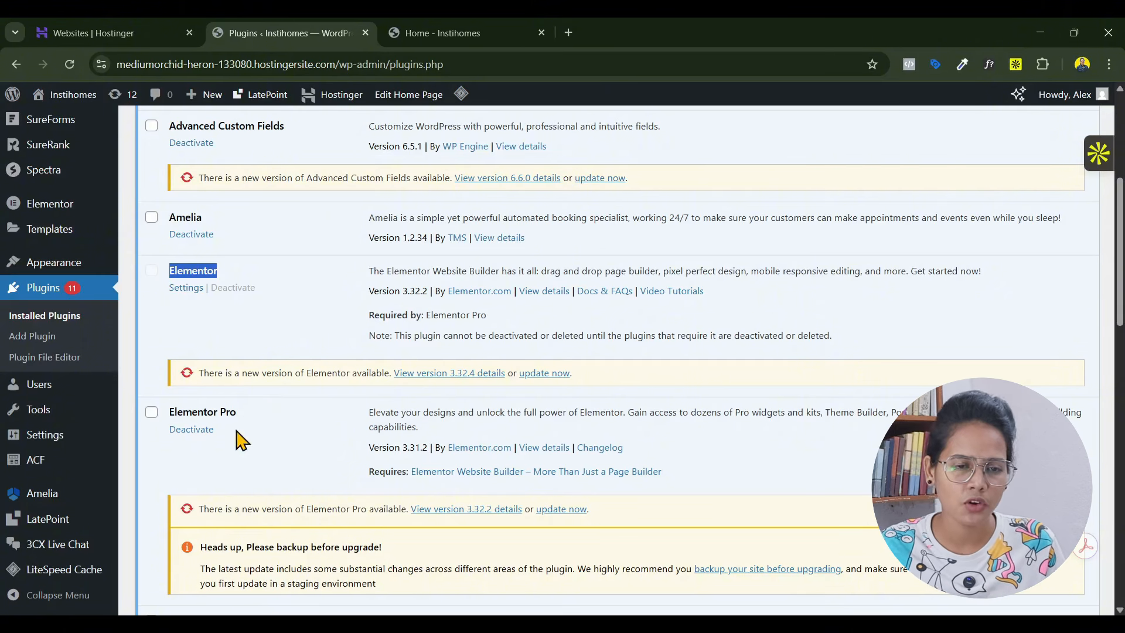
{"action": "scroll", "coordinate": [252, 372], "scroll_direction": "down", "scroll_amount": 7}
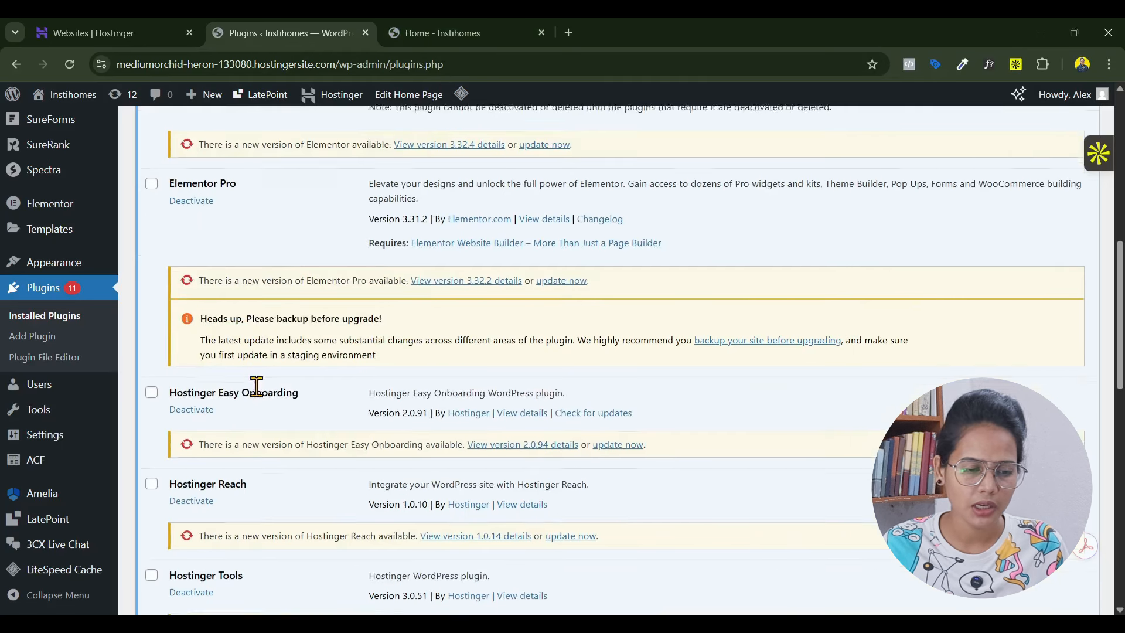
{"action": "scroll", "coordinate": [326, 475], "scroll_direction": "down", "scroll_amount": 5}
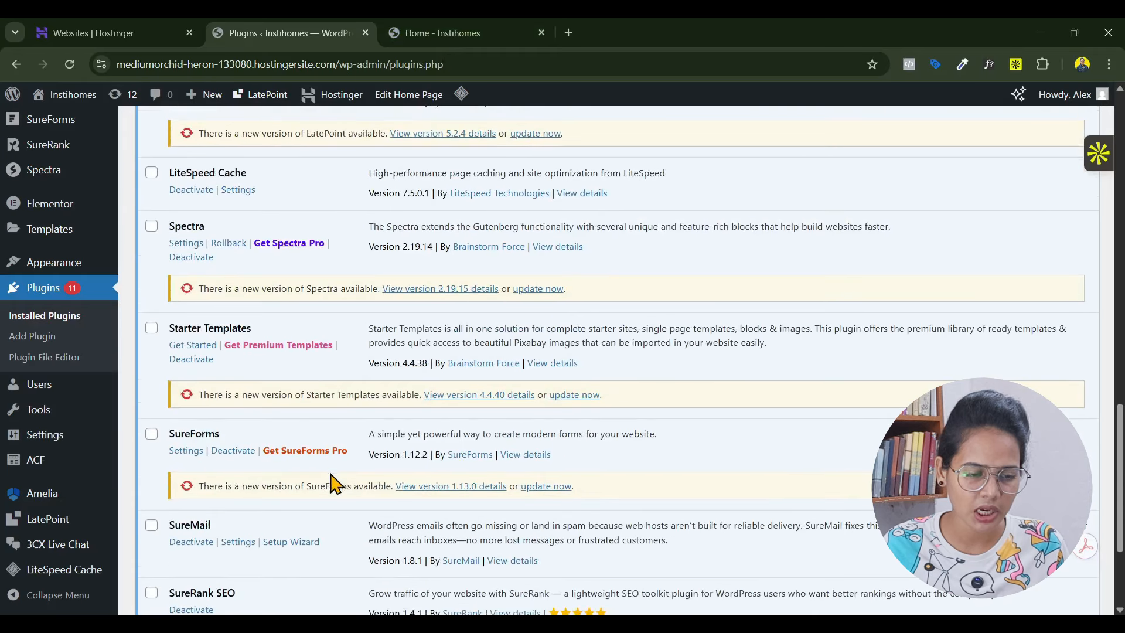
{"action": "scroll", "coordinate": [439, 482], "scroll_direction": "down", "scroll_amount": 2}
{"action": "scroll", "coordinate": [439, 481], "scroll_direction": "up", "scroll_amount": 14}
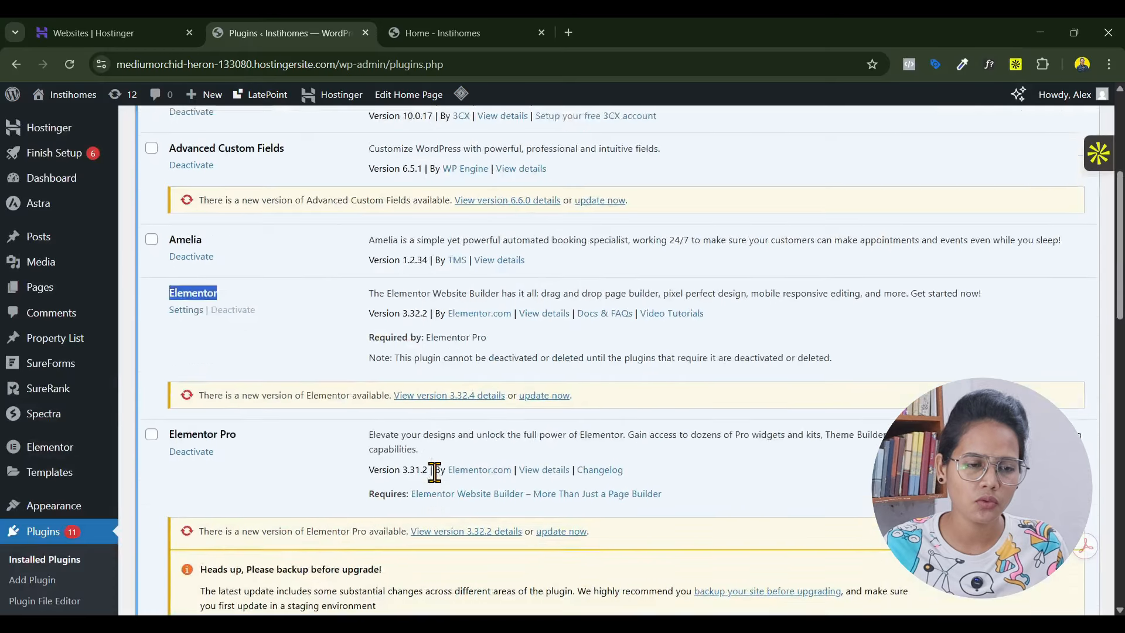
Start adding a new plugin and search the plugin directory for "elementor"
{"action": "left_click", "coordinate": [225, 135]}
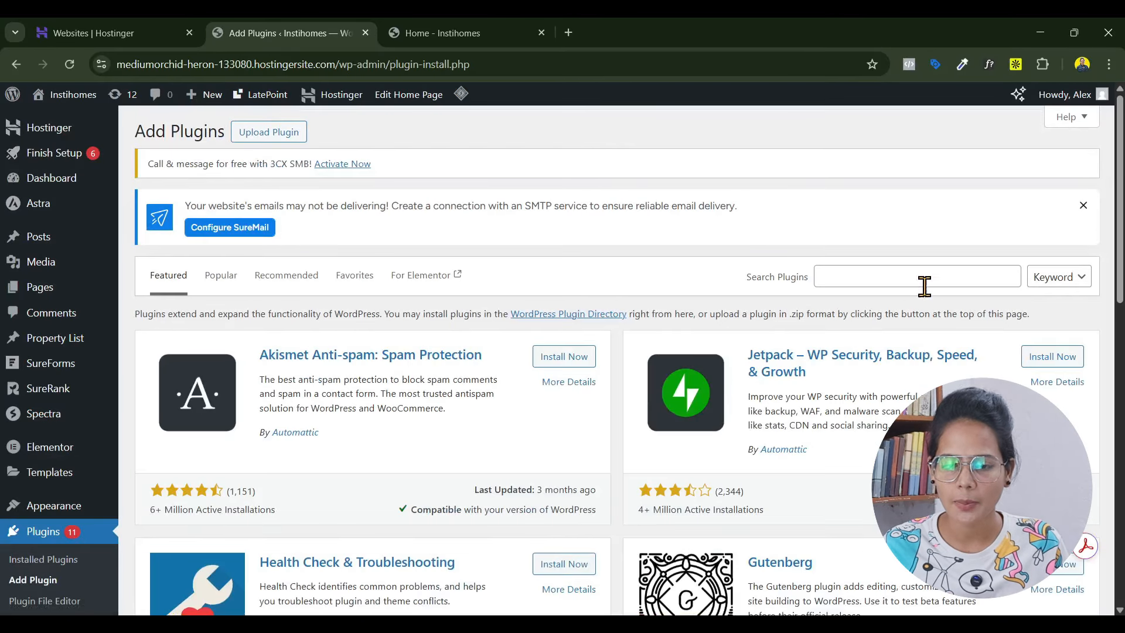
{"action": "left_click", "coordinate": [917, 281]}
{"action": "type", "text": "ele"}
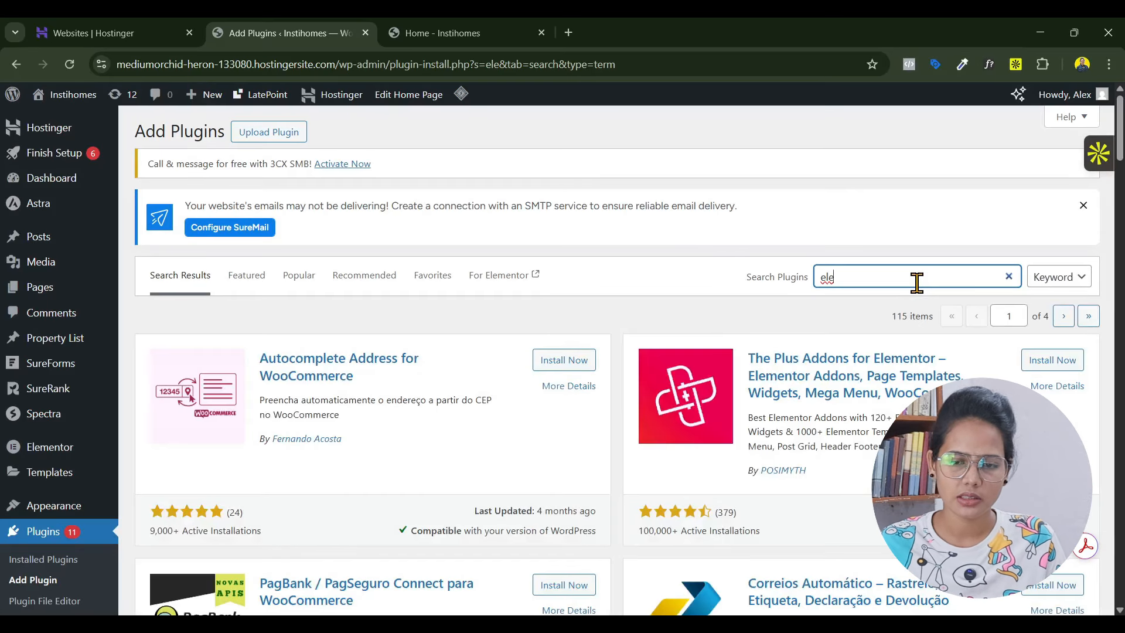
{"action": "type", "text": "mentor"}
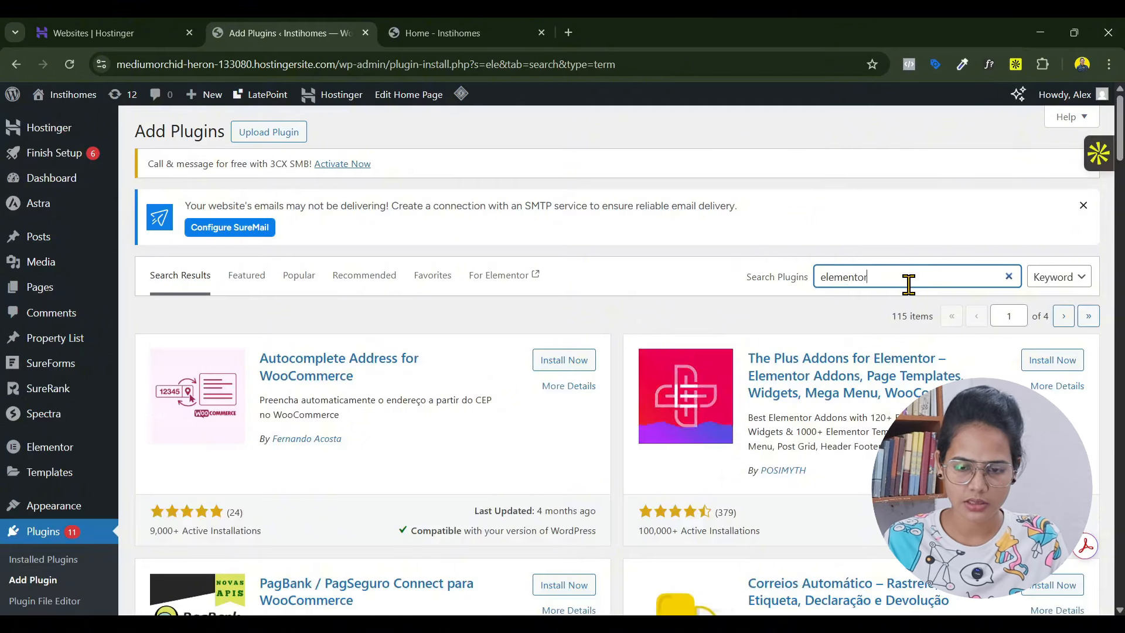
Try narrowing the plugin search to "elementor kits" and revert it to "elementor"
{"action": "type", "text": "kits"}
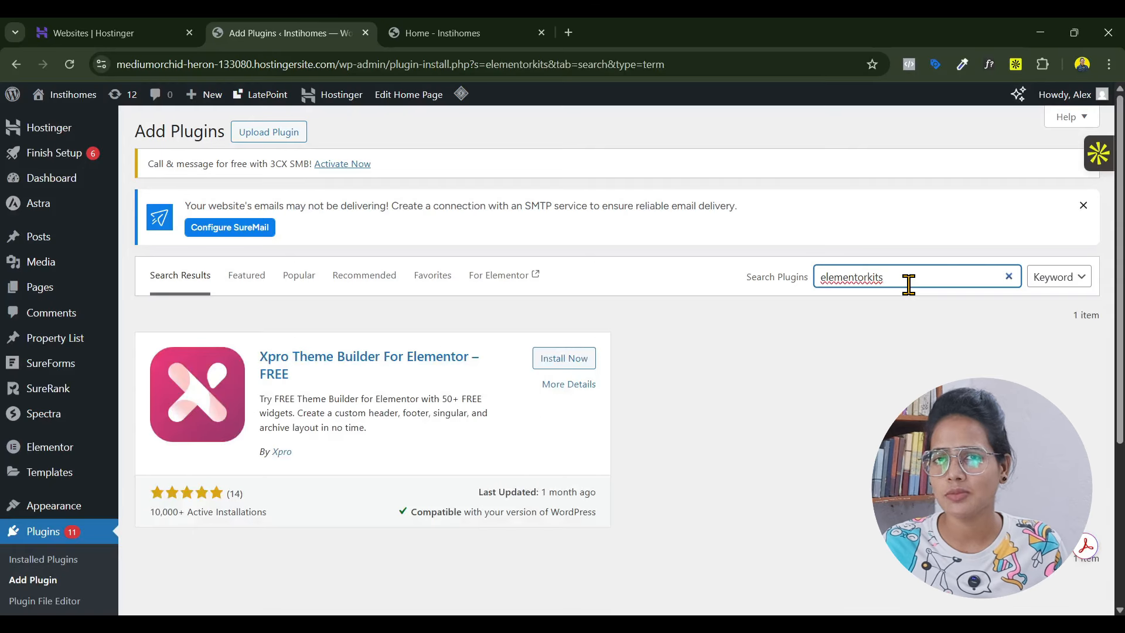
{"action": "left_click", "coordinate": [870, 282]}
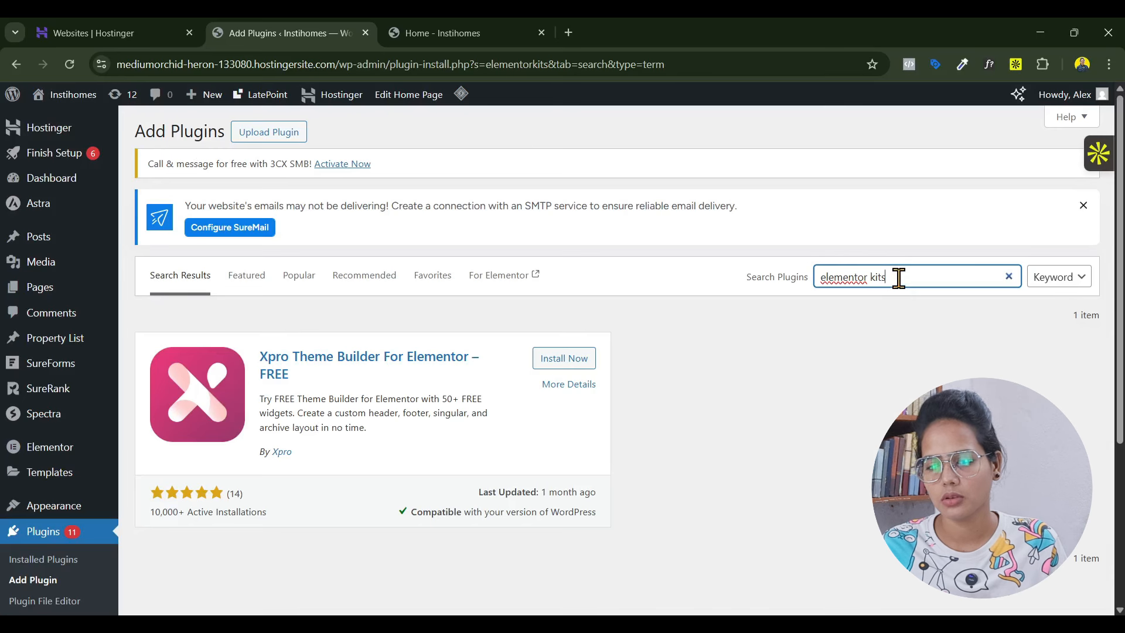
{"action": "key", "text": "BackSpace"}
{"action": "key", "text": "BackSpace"}
{"action": "key", "text": "BackSpace"}
{"action": "key", "text": "BackSpace"}
{"action": "key", "text": "BackSpace"}
Install and activate the ElementsKit Elementor Addons and Templates plugin
{"action": "scroll", "coordinate": [871, 405], "scroll_direction": "down", "scroll_amount": 10}
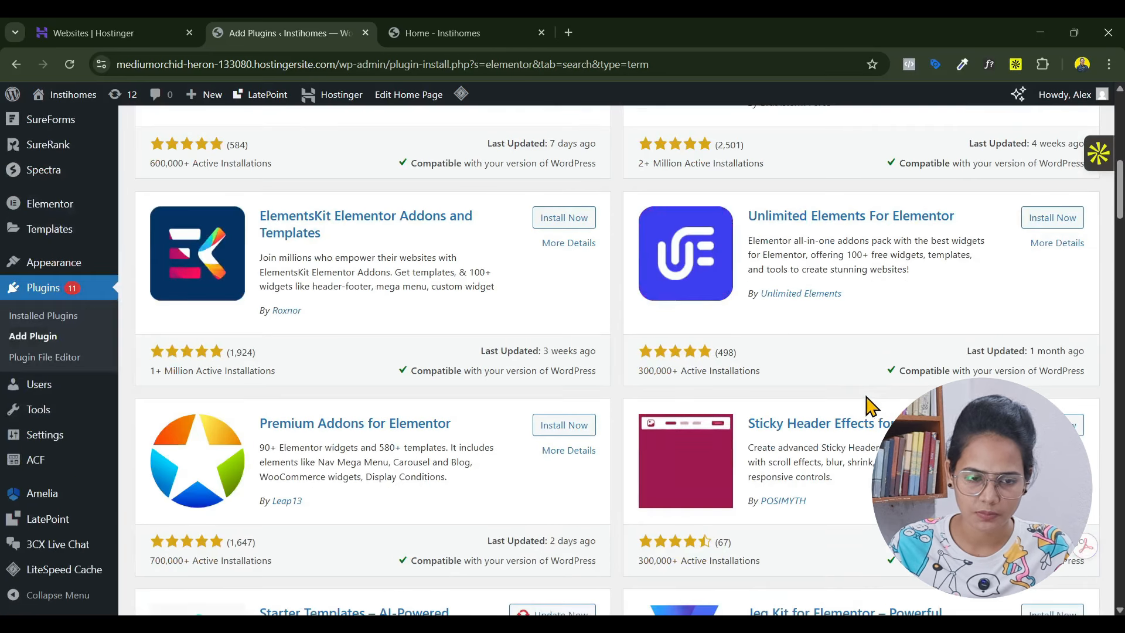
{"action": "left_click", "coordinate": [562, 223]}
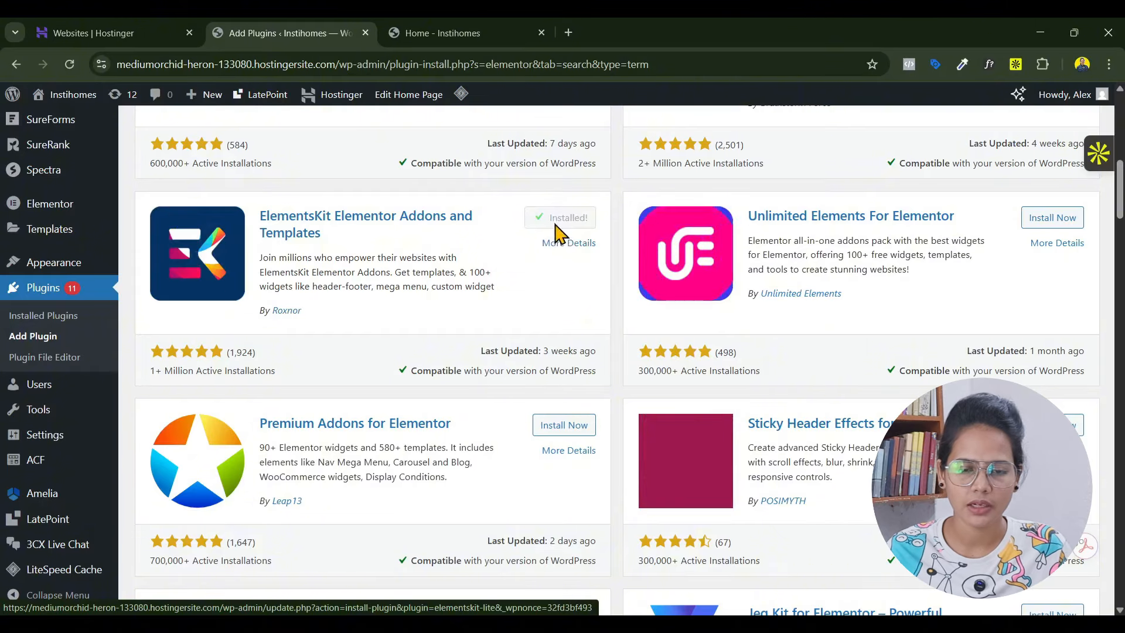
{"action": "left_click", "coordinate": [571, 223]}
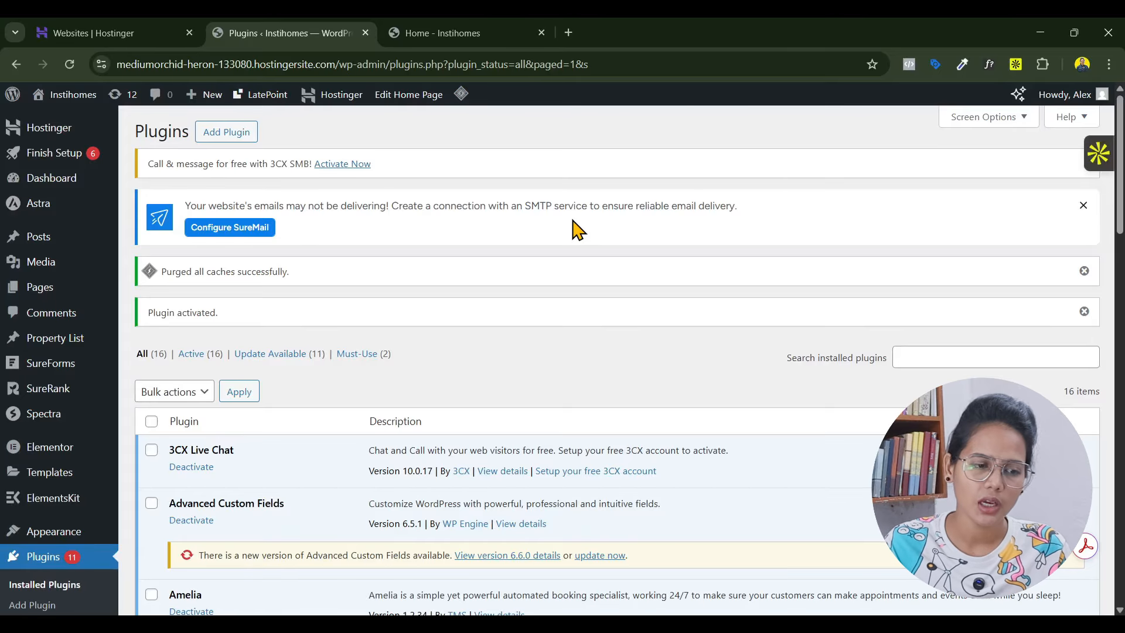
Open the Menus page in the site's Appearance settings
{"action": "mouse_move", "coordinate": [50, 457]}
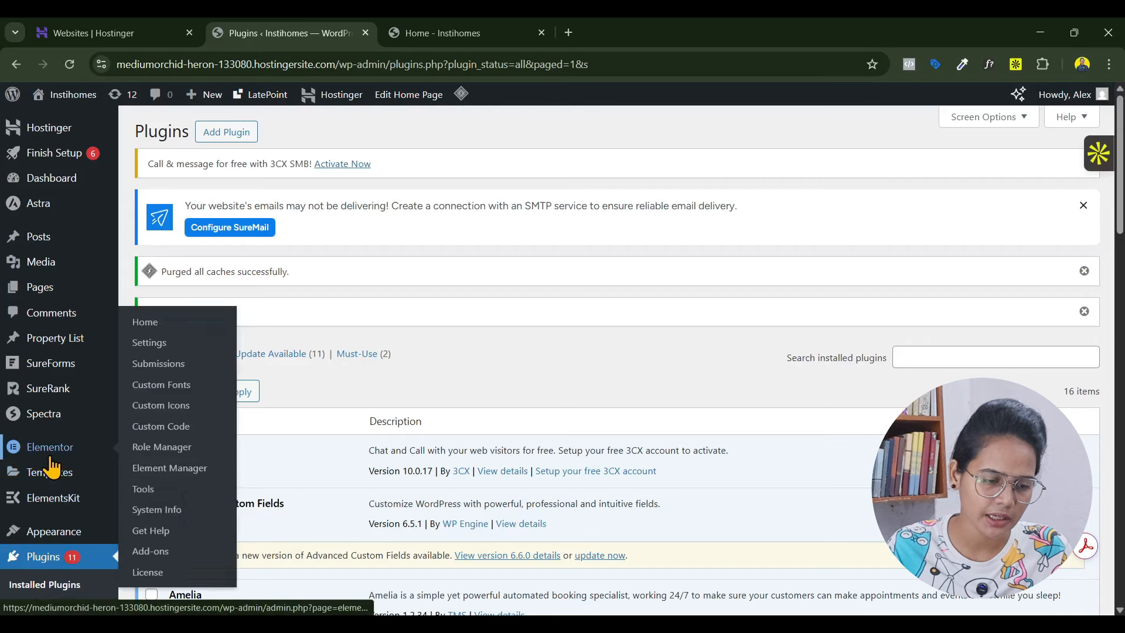
{"action": "scroll", "coordinate": [53, 467], "scroll_direction": "down", "scroll_amount": 3}
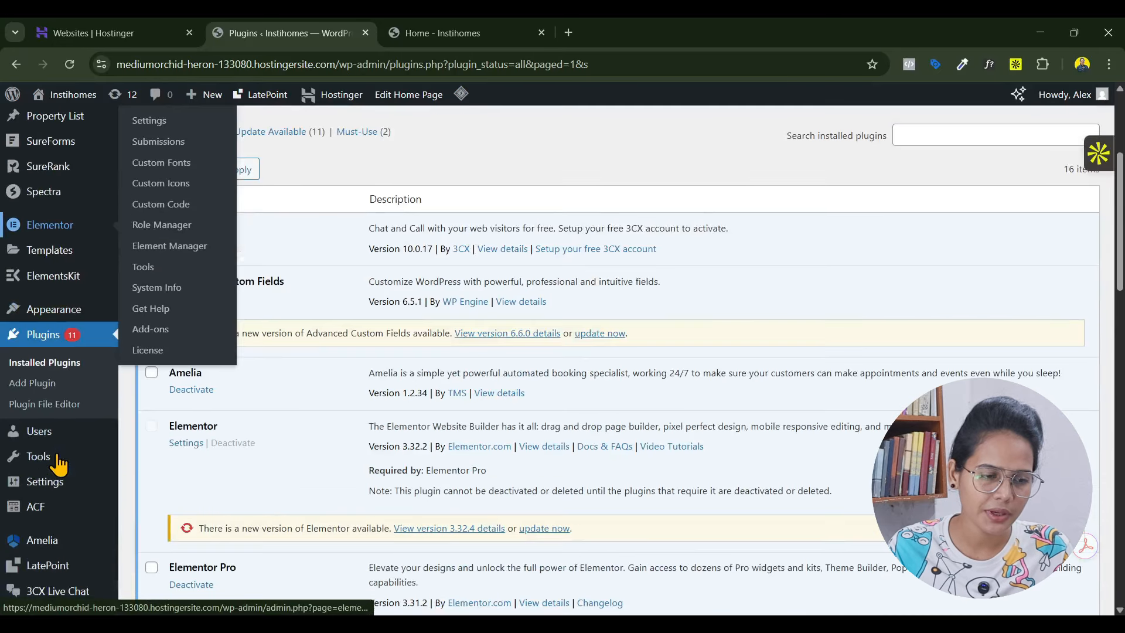
{"action": "mouse_move", "coordinate": [52, 321]}
{"action": "left_click", "coordinate": [142, 401]}
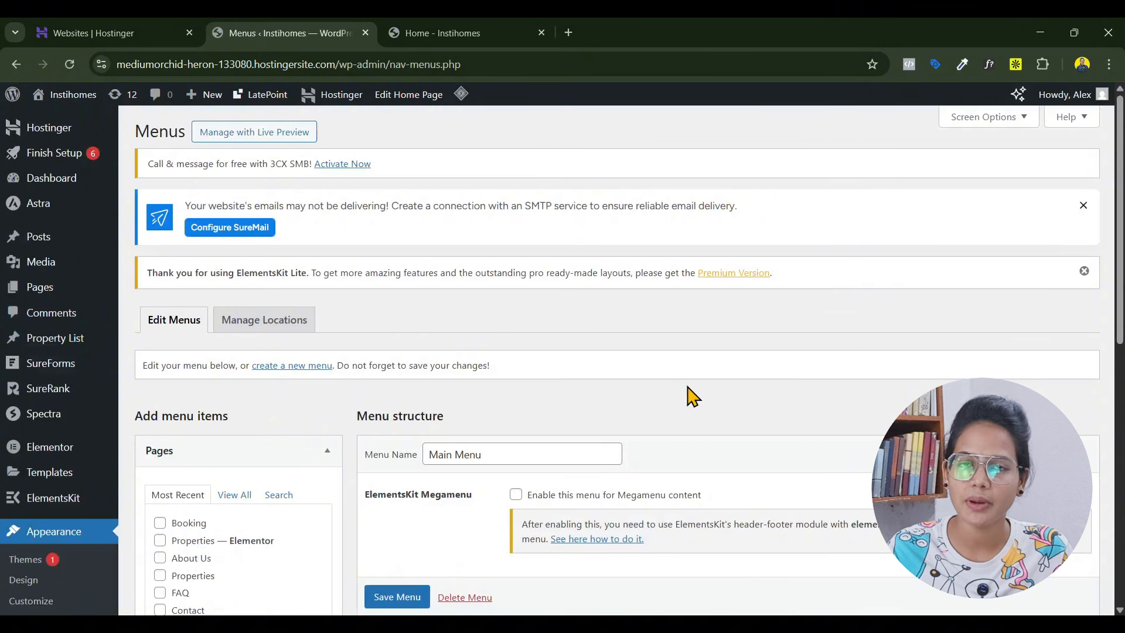
Review the Main Menu's name, its page items, and the auto-add and display location settings
{"action": "scroll", "coordinate": [692, 395], "scroll_direction": "down", "scroll_amount": 6}
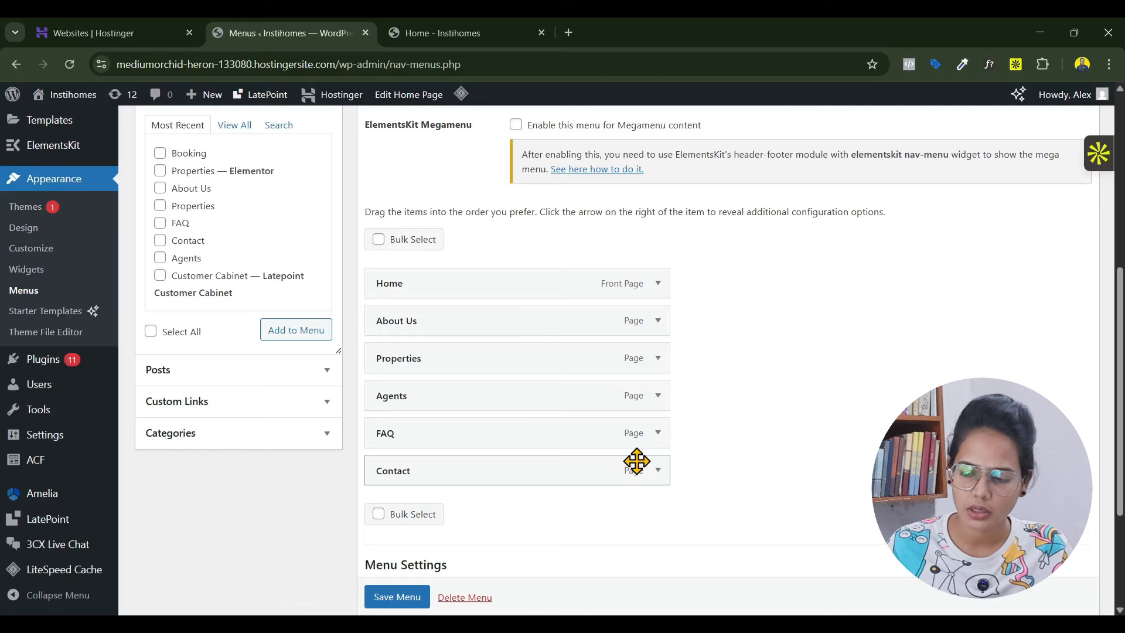
{"action": "scroll", "coordinate": [637, 462], "scroll_direction": "down", "scroll_amount": 3}
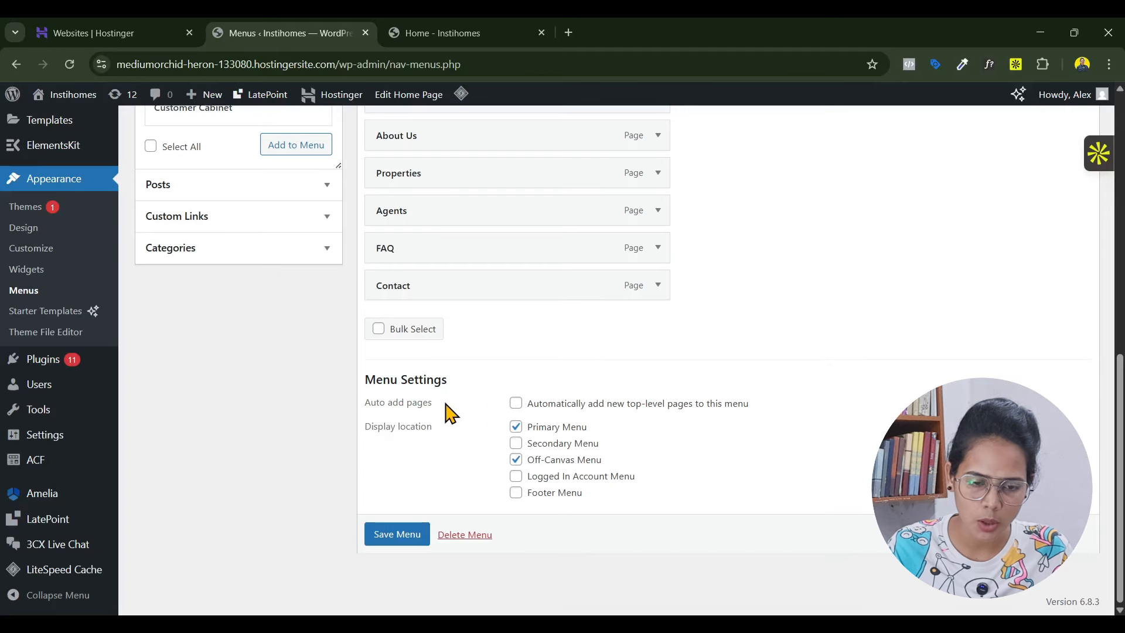
{"action": "left_click_drag", "start_coordinate": [477, 407], "coordinate": [750, 404]}
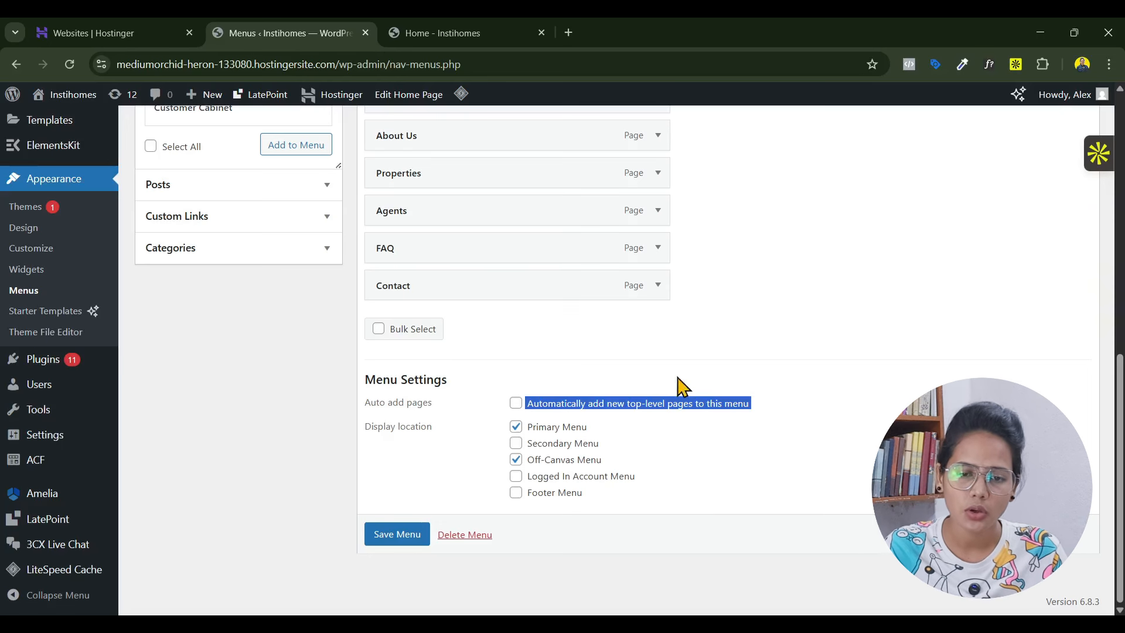
{"action": "scroll", "coordinate": [680, 393], "scroll_direction": "up", "scroll_amount": 4}
{"action": "left_click", "coordinate": [521, 117]}
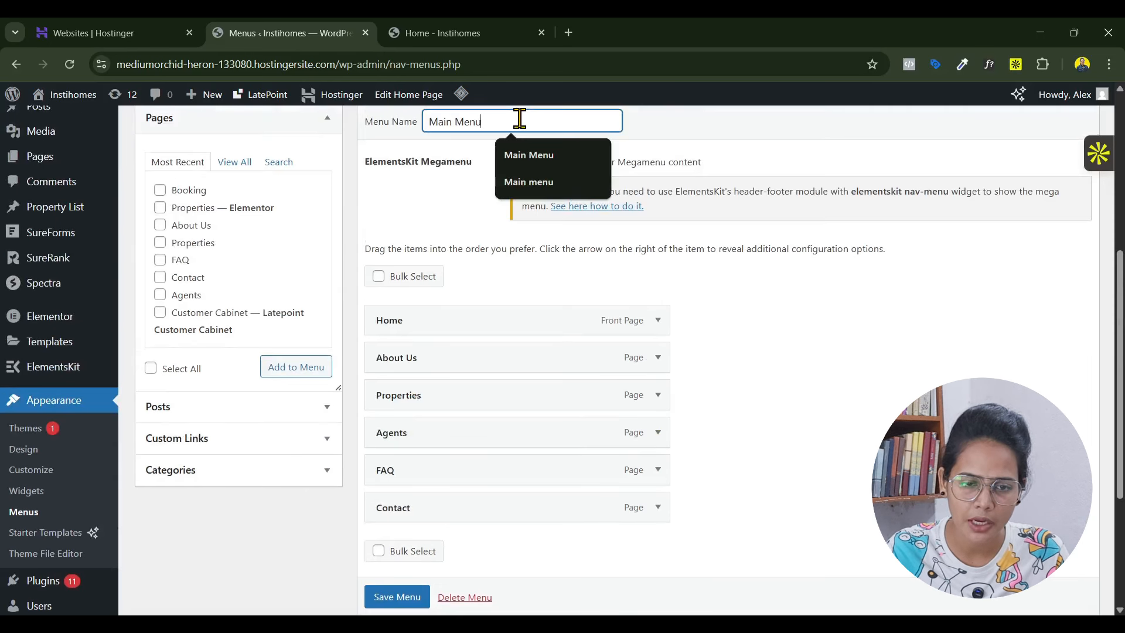
{"action": "left_click", "coordinate": [865, 379]}
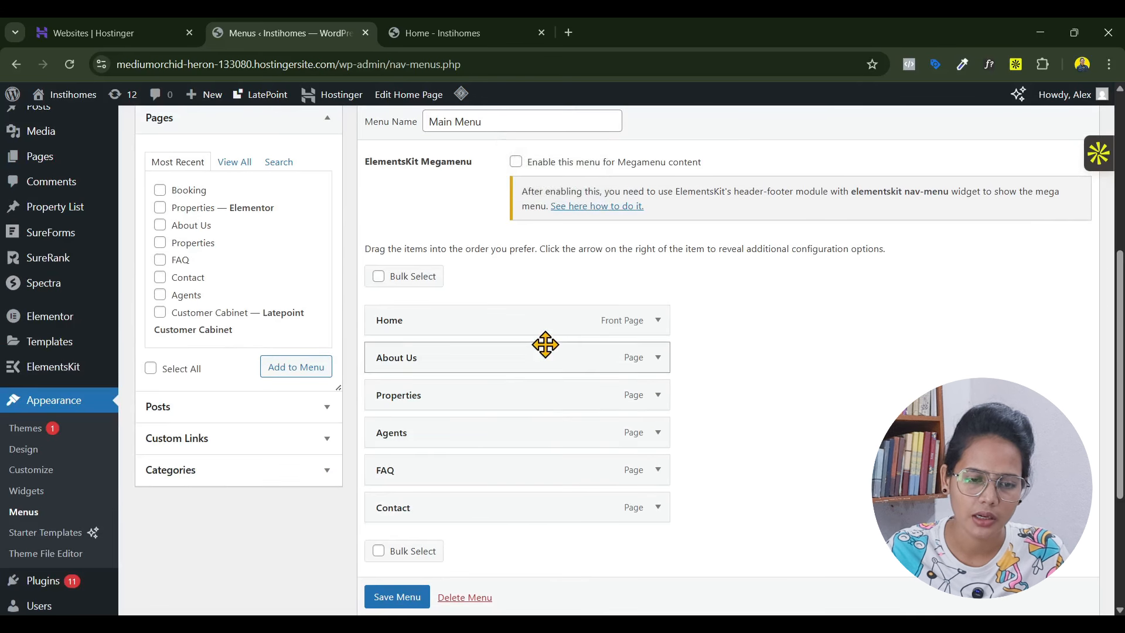
Enable the Main Menu for ElementsKit Megamenu content and check the note about the elementskit nav-menu widget
{"action": "scroll", "coordinate": [602, 448], "scroll_direction": "up", "scroll_amount": 1}
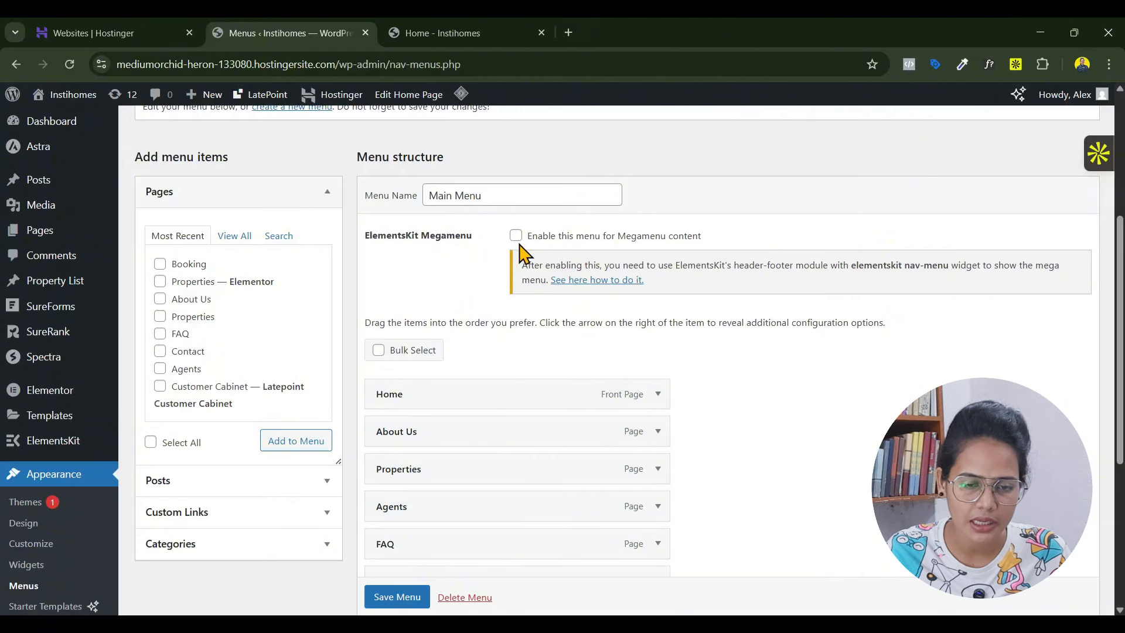
{"action": "triple_click", "coordinate": [515, 235]}
{"action": "left_click", "coordinate": [520, 304]}
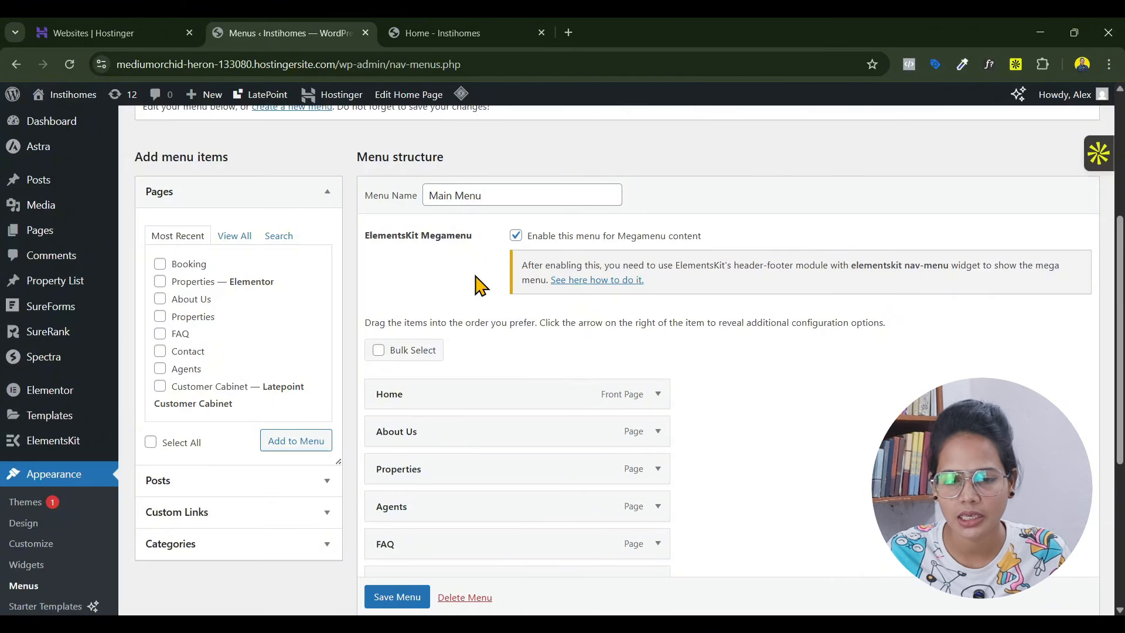
{"action": "left_click_drag", "start_coordinate": [844, 265], "coordinate": [944, 266]}
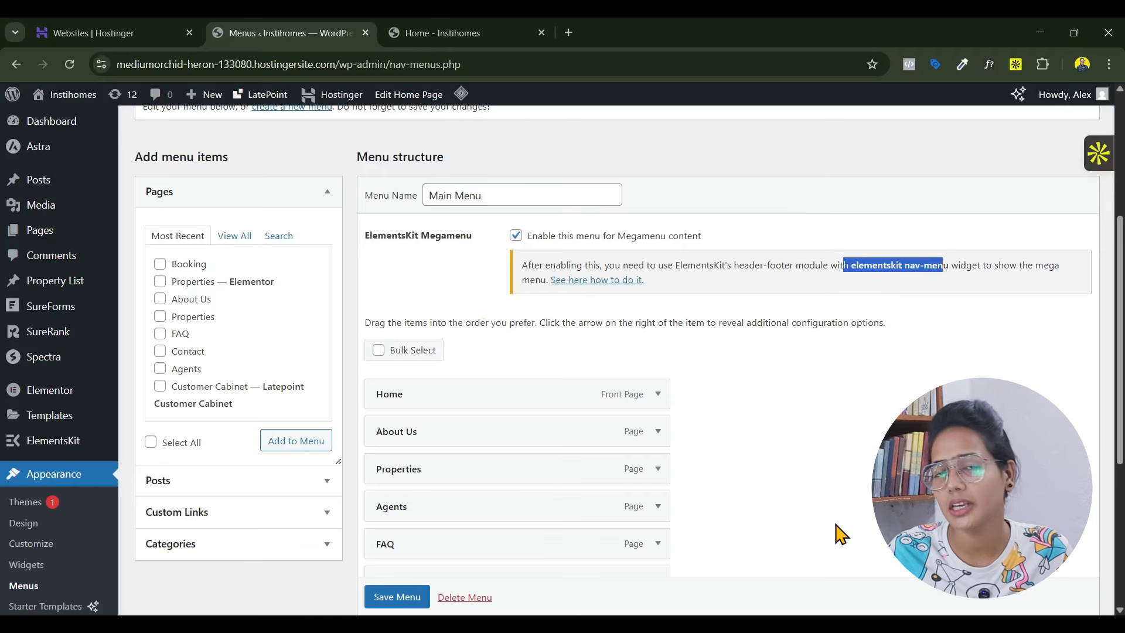
{"action": "scroll", "coordinate": [766, 515], "scroll_direction": "down", "scroll_amount": 2}
{"action": "scroll", "coordinate": [545, 349], "scroll_direction": "up", "scroll_amount": 1}
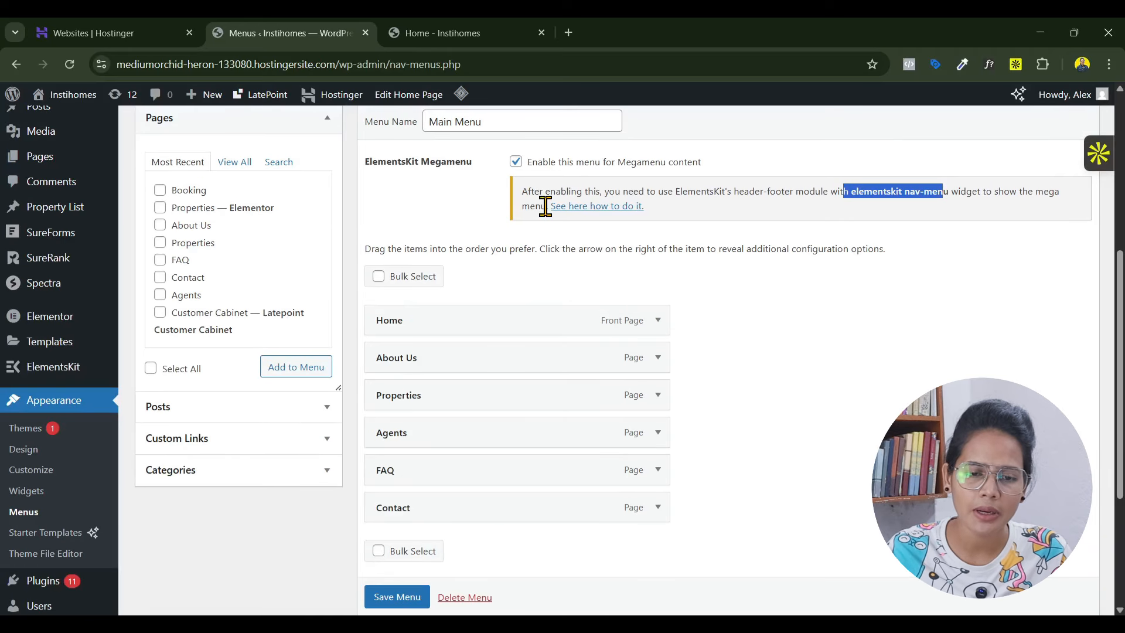
Open the mega menu settings of the Properties menu item and enable its megamenu
{"action": "mouse_move", "coordinate": [486, 330]}
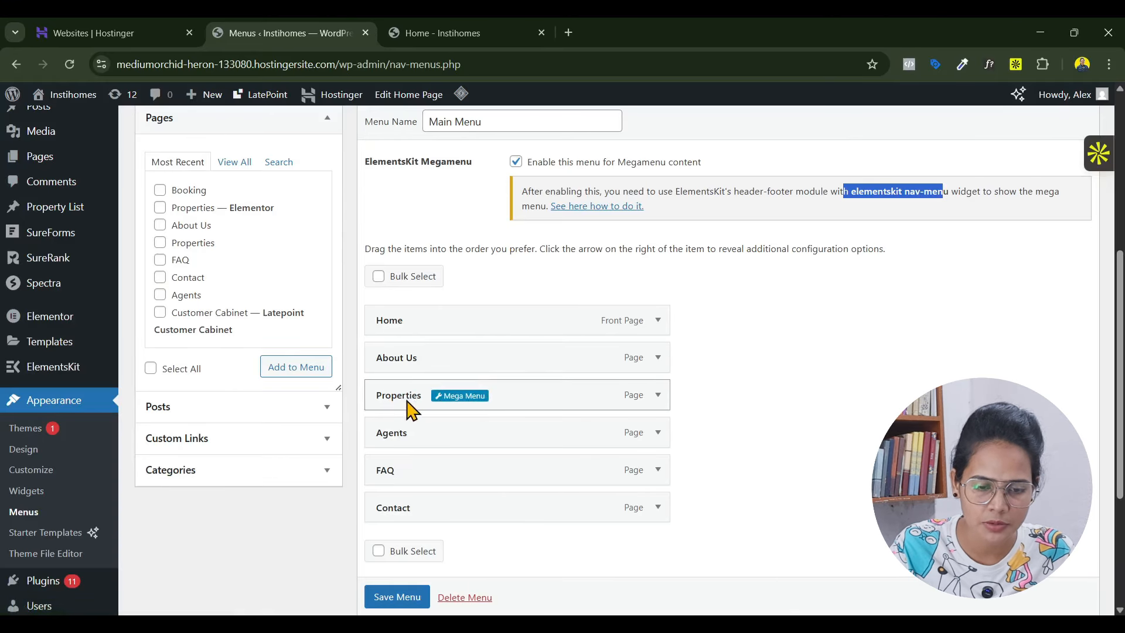
{"action": "left_click", "coordinate": [462, 397]}
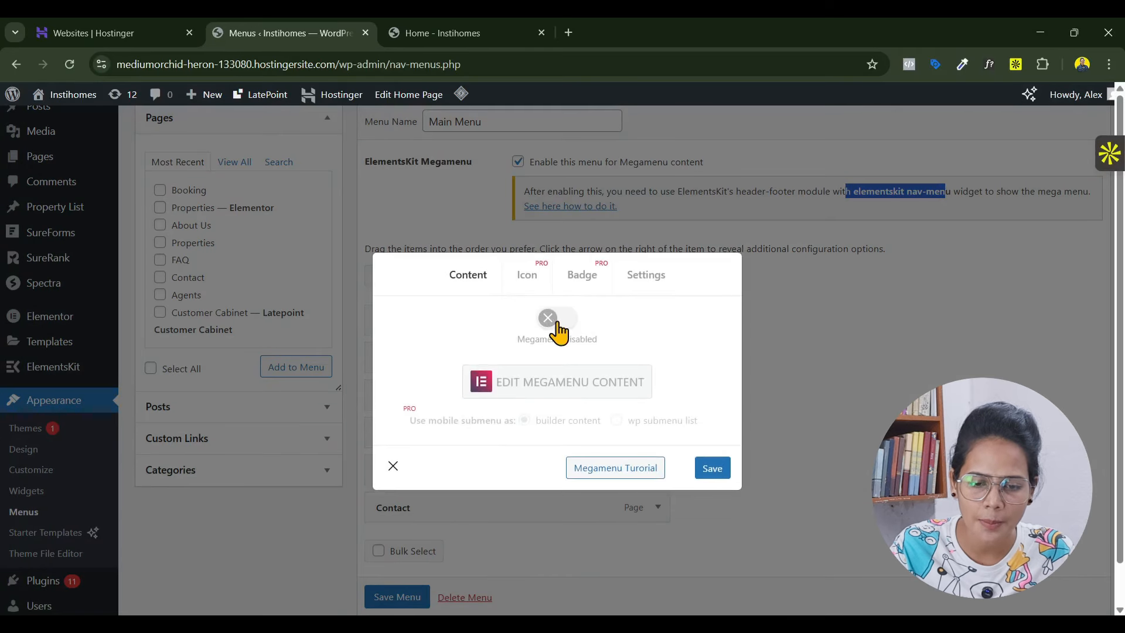
{"action": "left_click", "coordinate": [563, 322]}
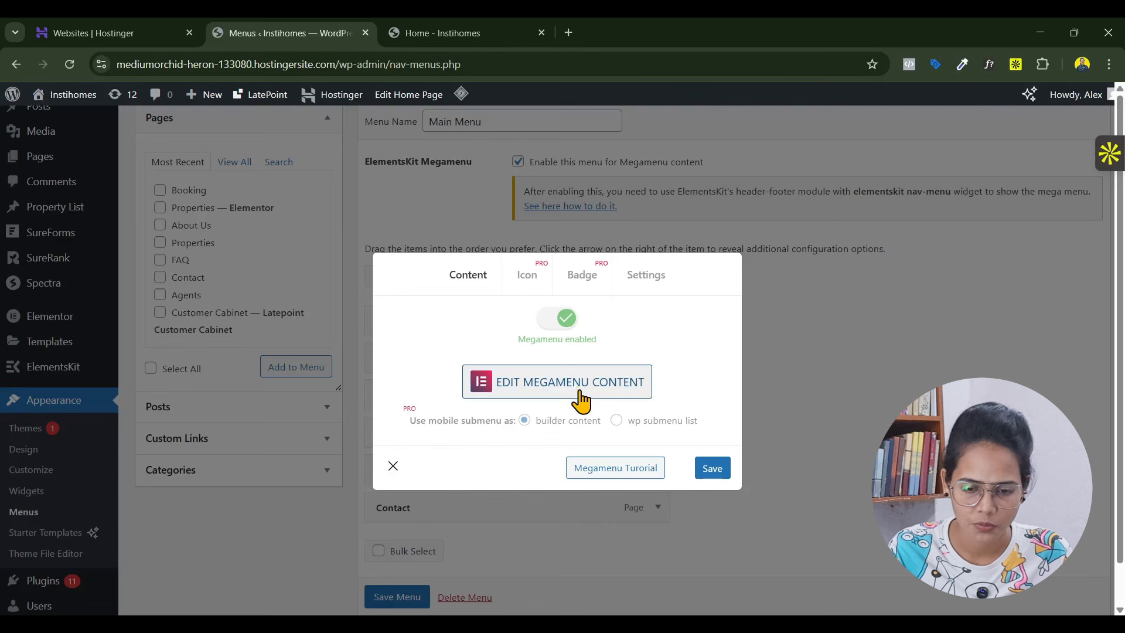
Check the Properties megamenu's width, position and Ajax load settings, and open its megamenu content for editing
{"action": "left_click", "coordinate": [645, 291]}
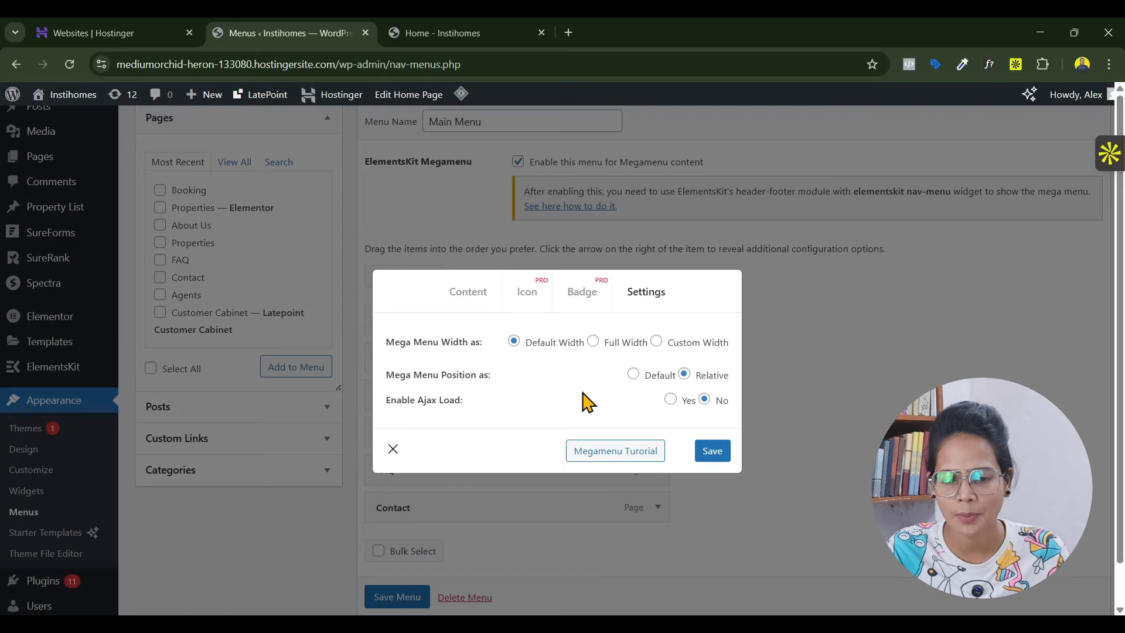
{"action": "left_click", "coordinate": [464, 302]}
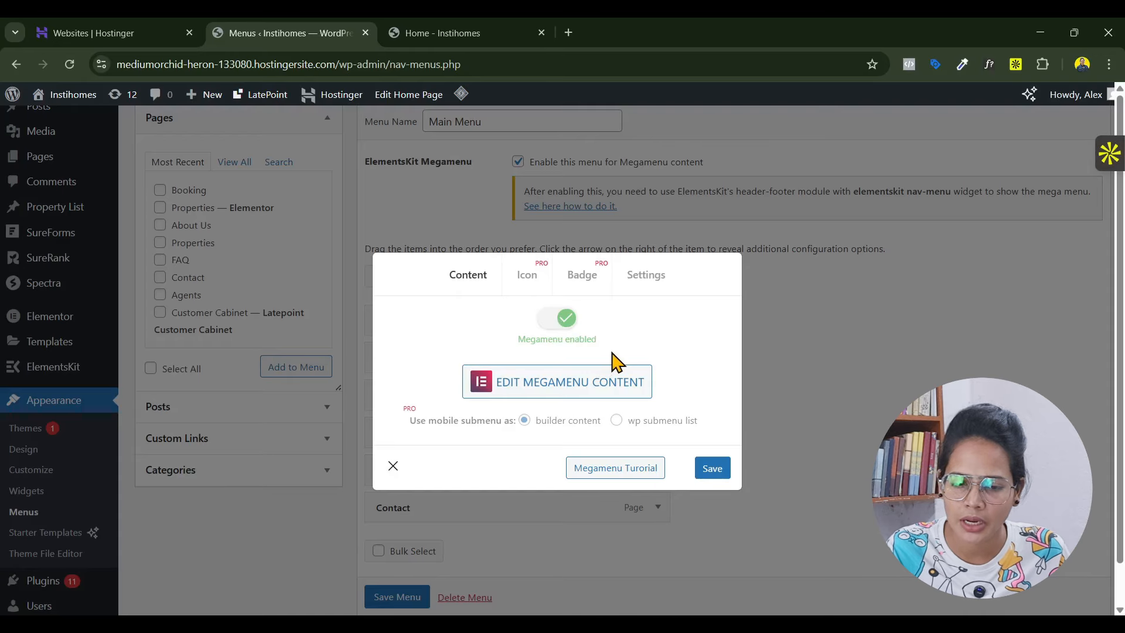
{"action": "left_click", "coordinate": [577, 389]}
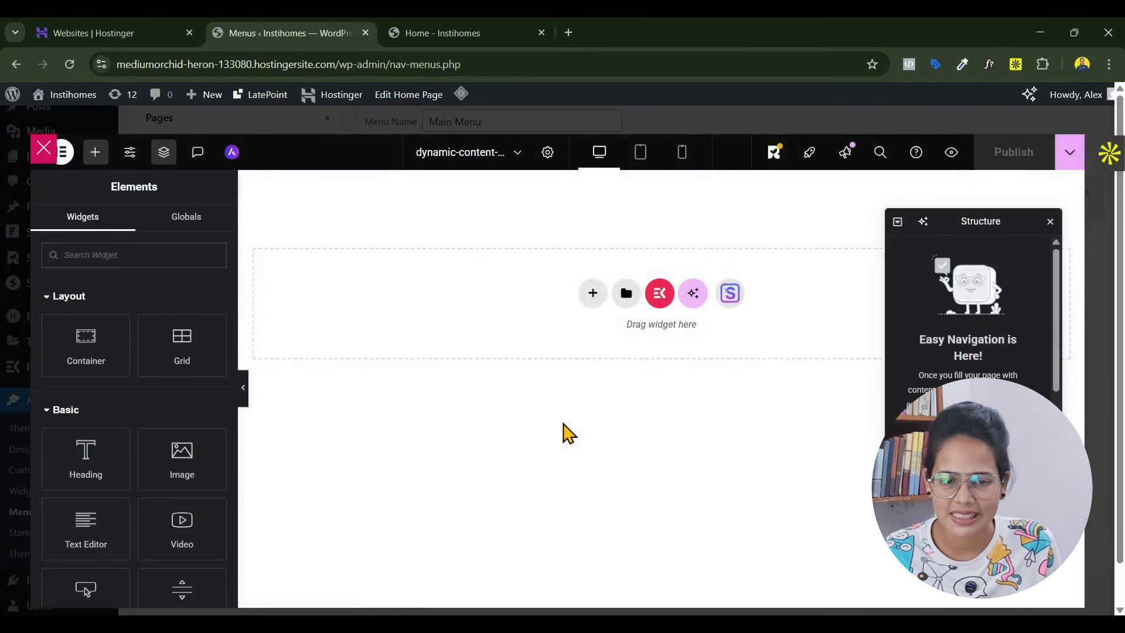
View the Instihomes home page and open a new browser tab
{"action": "left_click", "coordinate": [446, 30]}
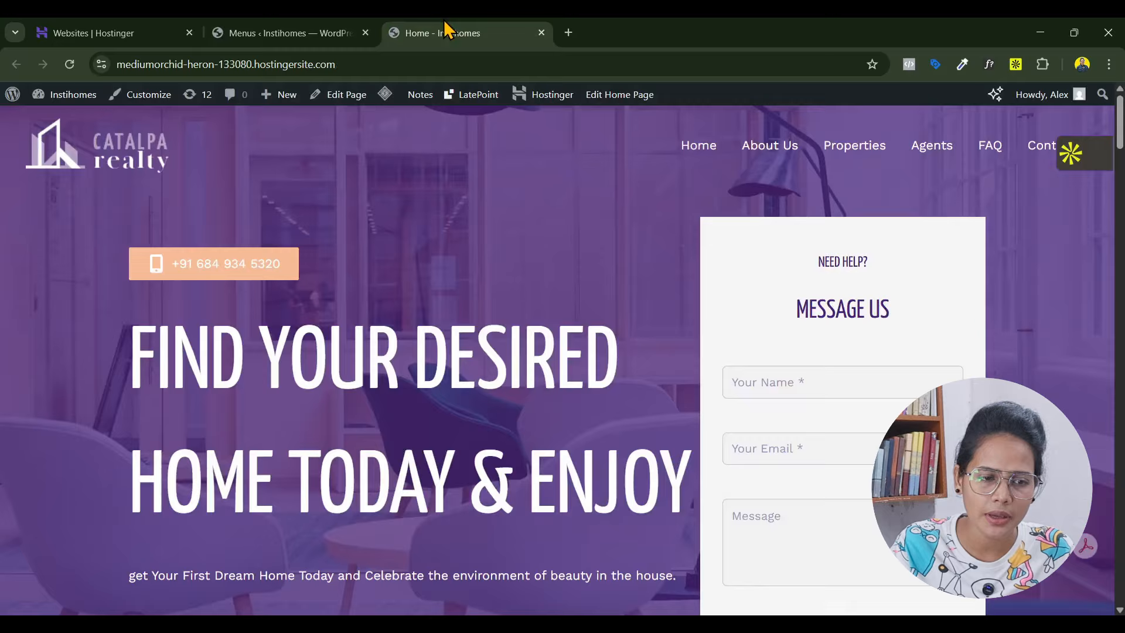
{"action": "left_click", "coordinate": [568, 32]}
{"action": "type", "text": "astrr"}
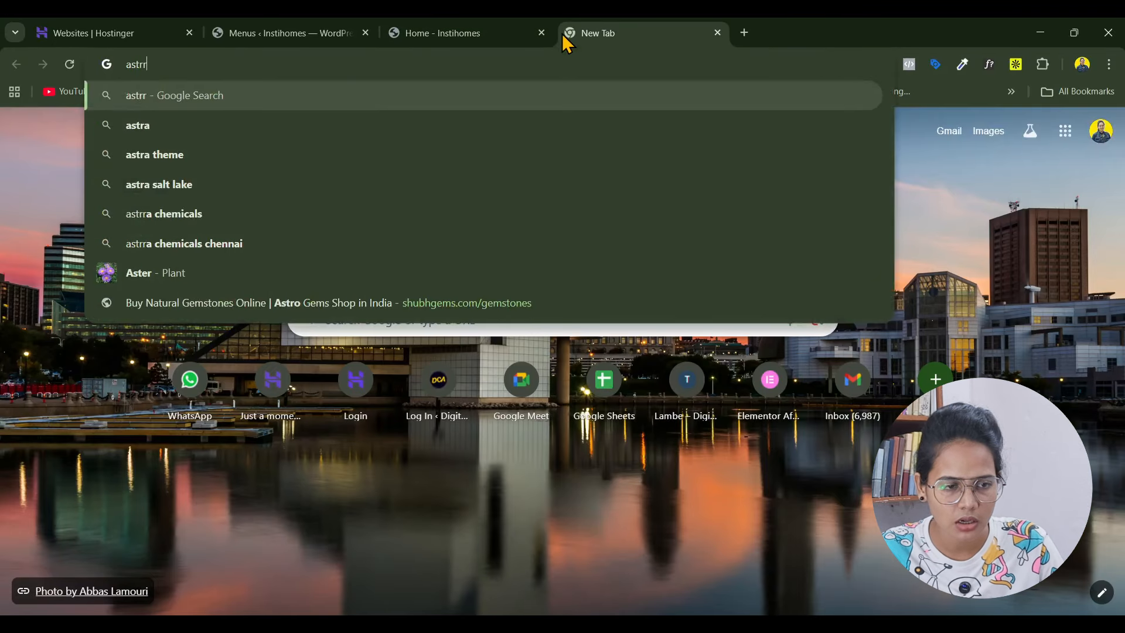
{"action": "key", "text": "ctrl+s"}
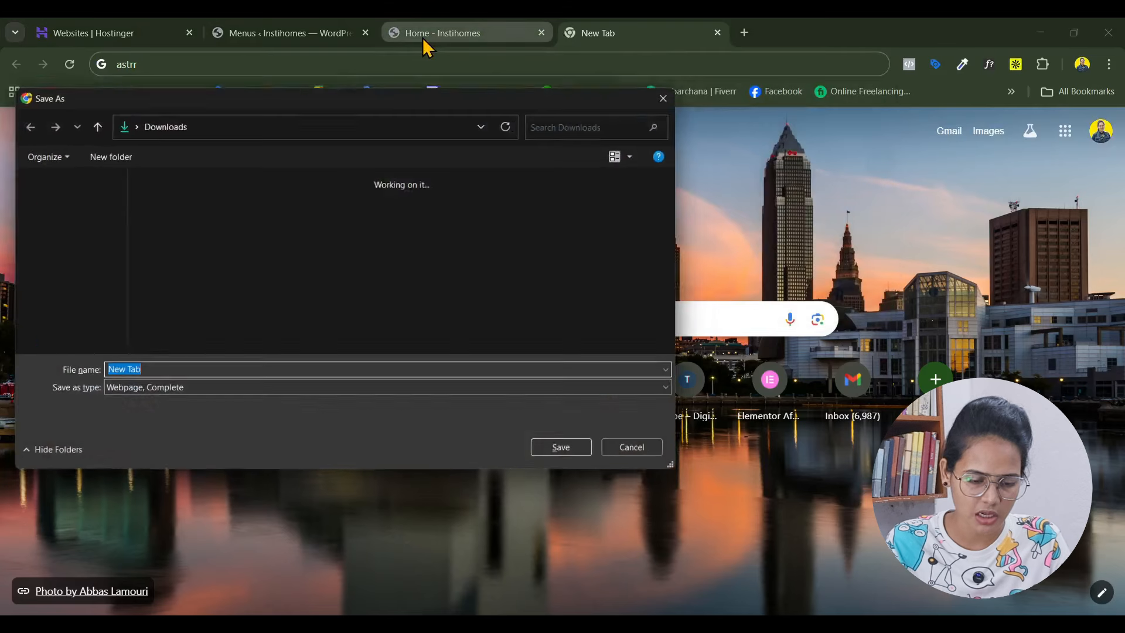
{"action": "type", "text": "wp"}
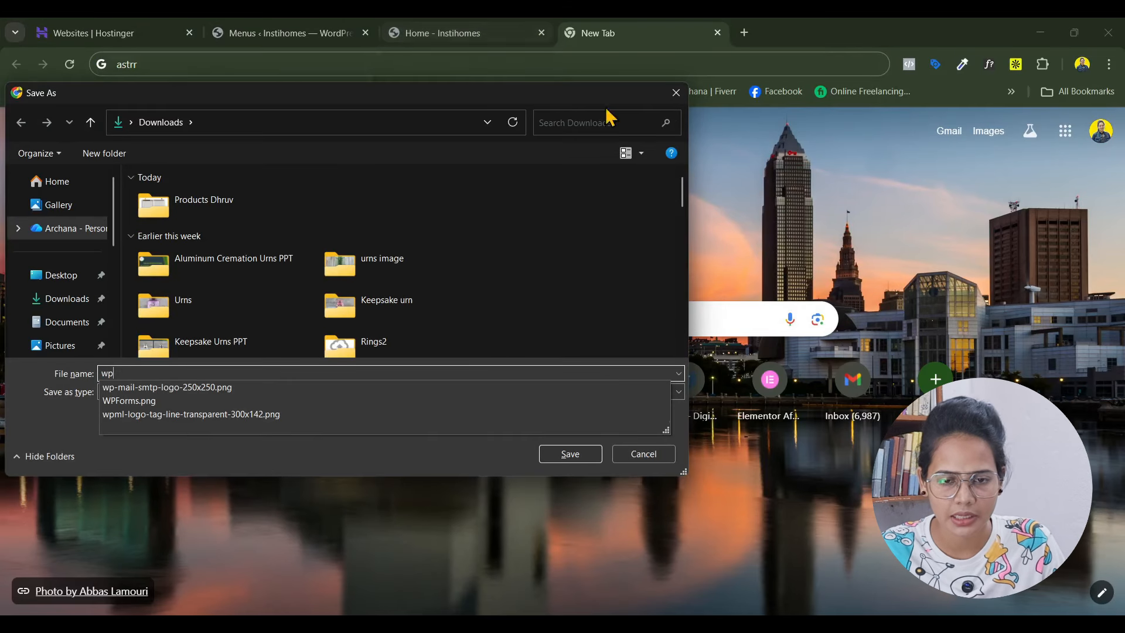
{"action": "left_click", "coordinate": [676, 92]}
Load the Astra theme website, wpastra.com, in the new browser tab
{"action": "type", "text": "wp"}
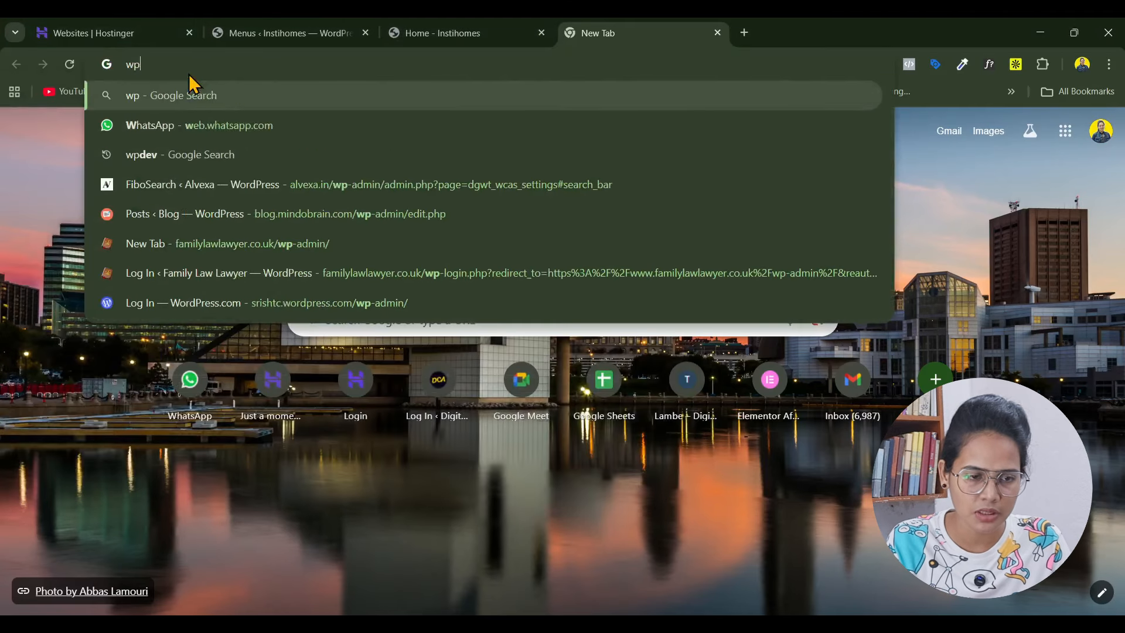
{"action": "type", "text": "asra"}
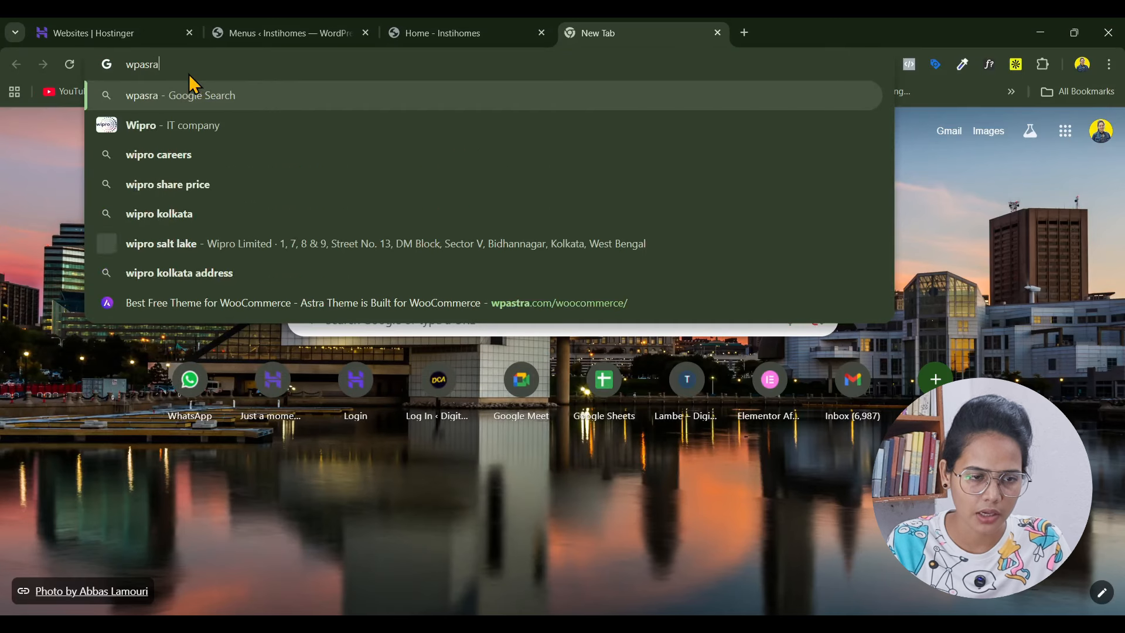
{"action": "key", "text": "BackSpace"}
{"action": "type", "text": "t"}
{"action": "key", "text": "BackSpace"}
{"action": "key", "text": "BackSpace"}
{"action": "type", "text": "tra"}
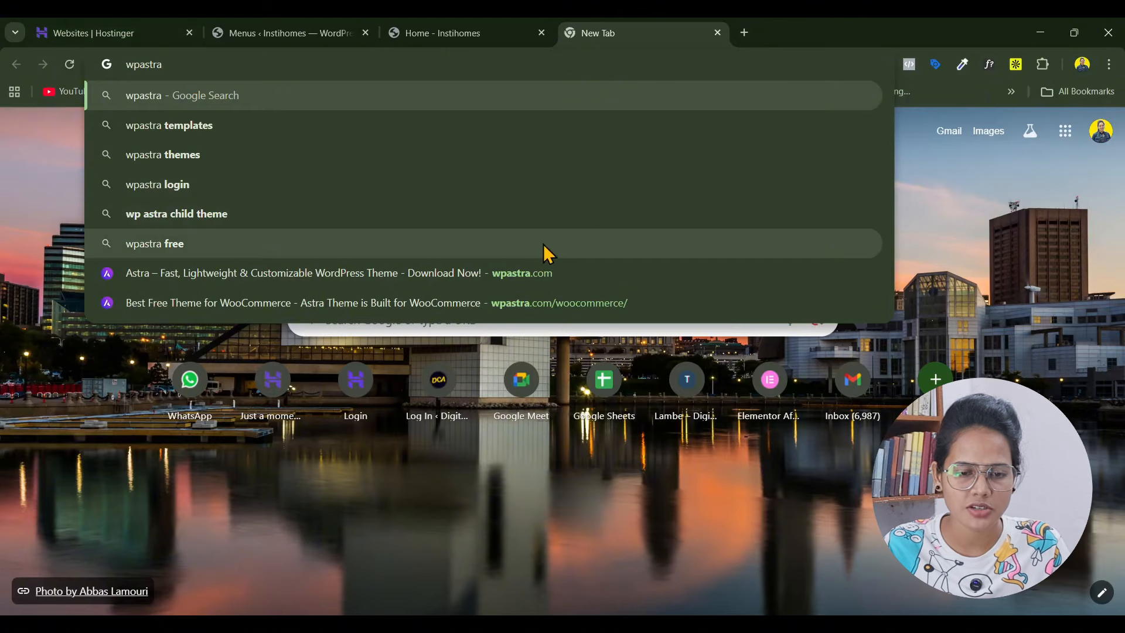
{"action": "left_click", "coordinate": [544, 274]}
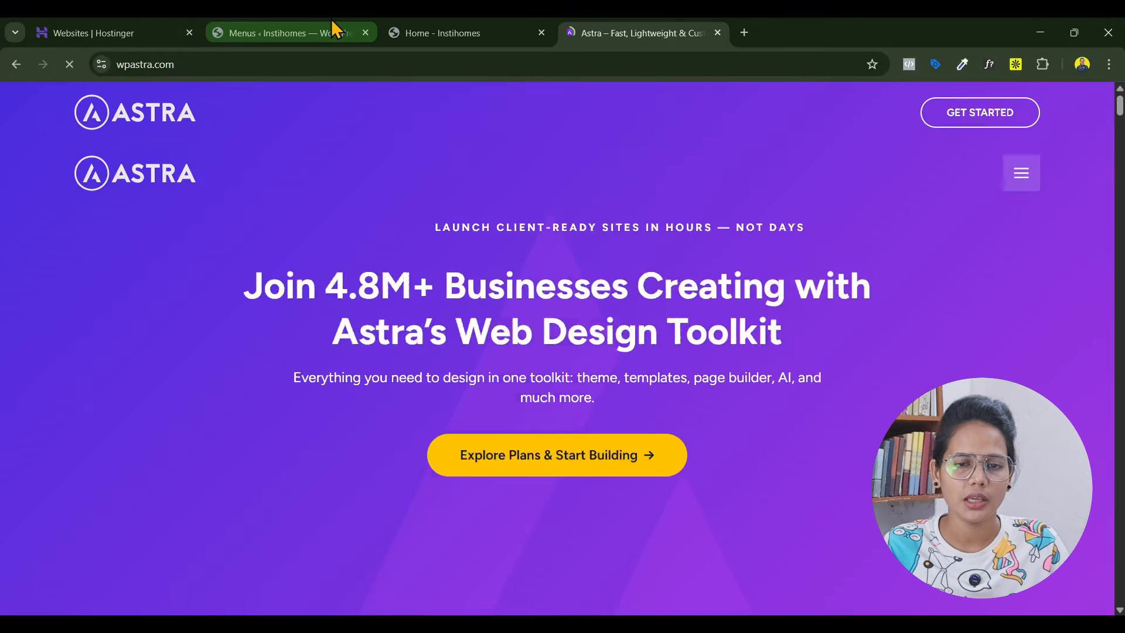
Examine the Astra dropdown mega menu on wpastra.com and the link options of its Astra entry's icon
{"action": "left_click", "coordinate": [333, 26]}
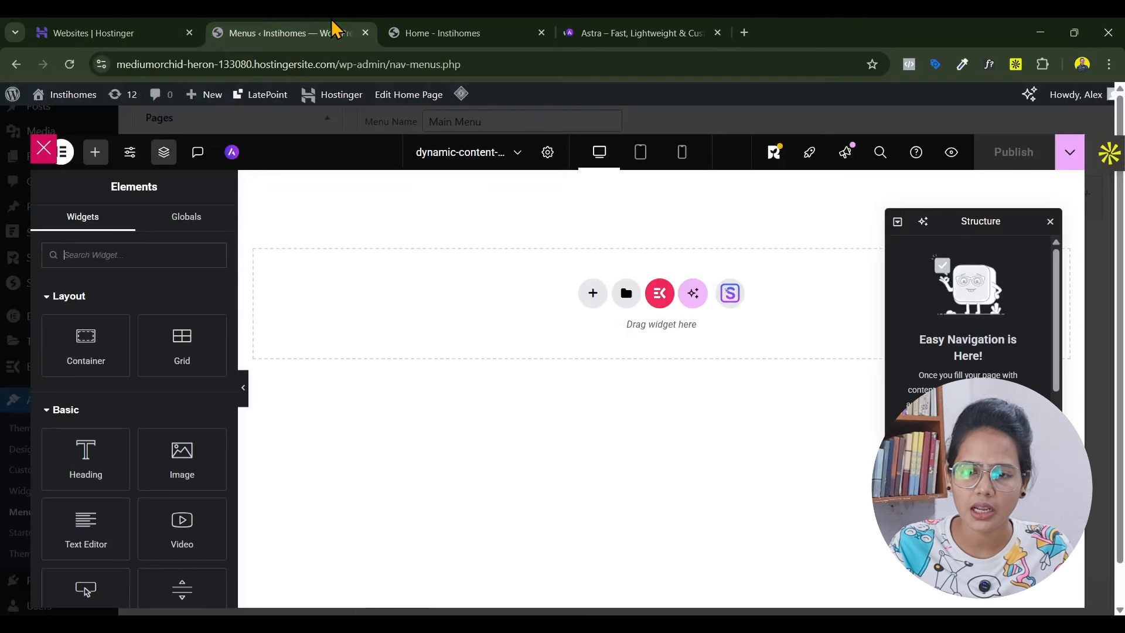
{"action": "left_click", "coordinate": [595, 34]}
{"action": "mouse_move", "coordinate": [520, 113]}
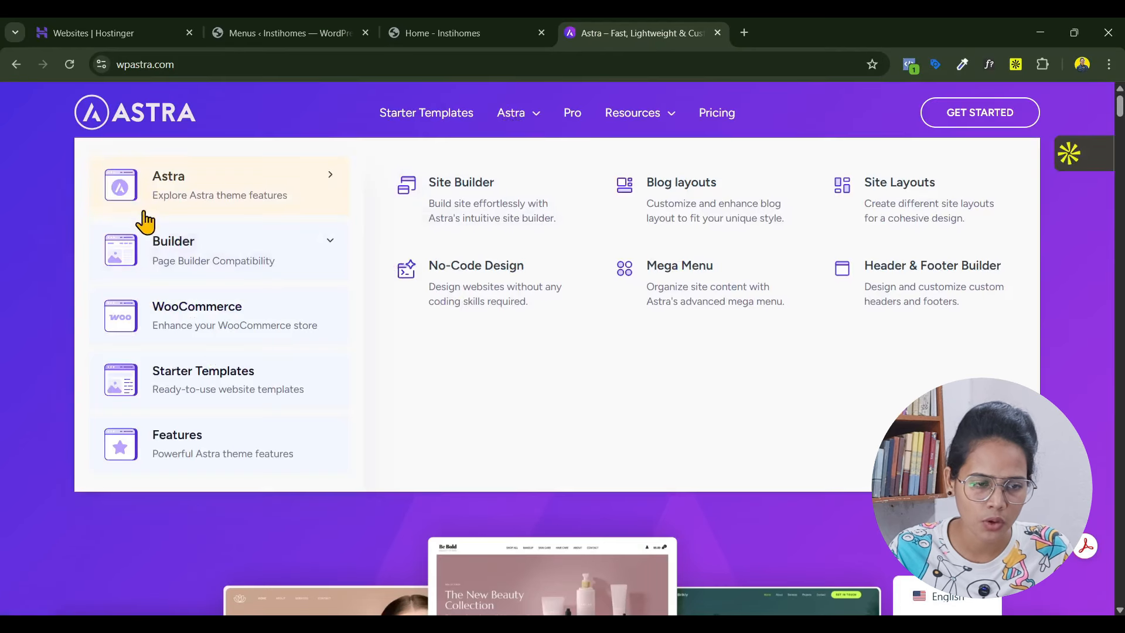
{"action": "right_click", "coordinate": [121, 194]}
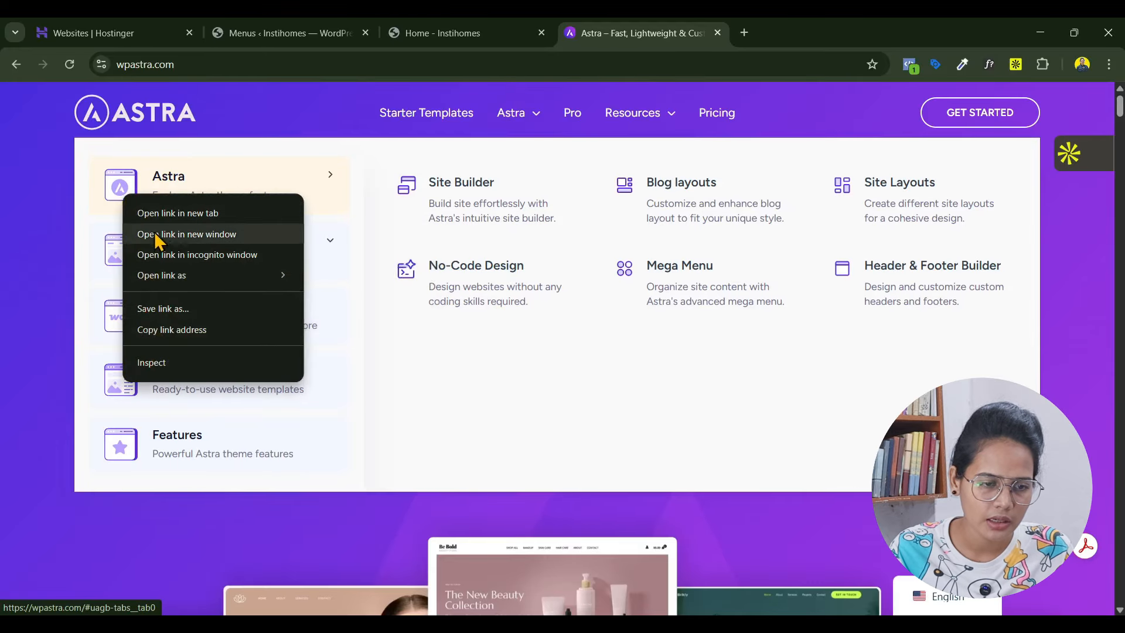
{"action": "left_click", "coordinate": [117, 193]}
{"action": "right_click", "coordinate": [118, 192]}
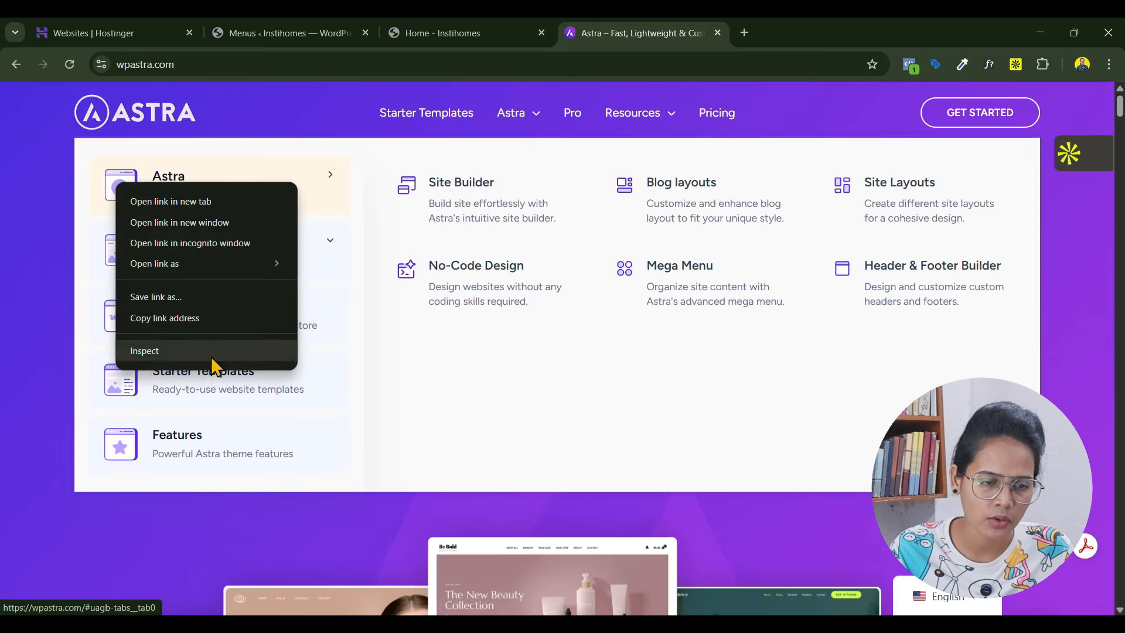
{"action": "left_click", "coordinate": [495, 381]}
Open flaticon.com in another browser tab
{"action": "left_click", "coordinate": [744, 32]}
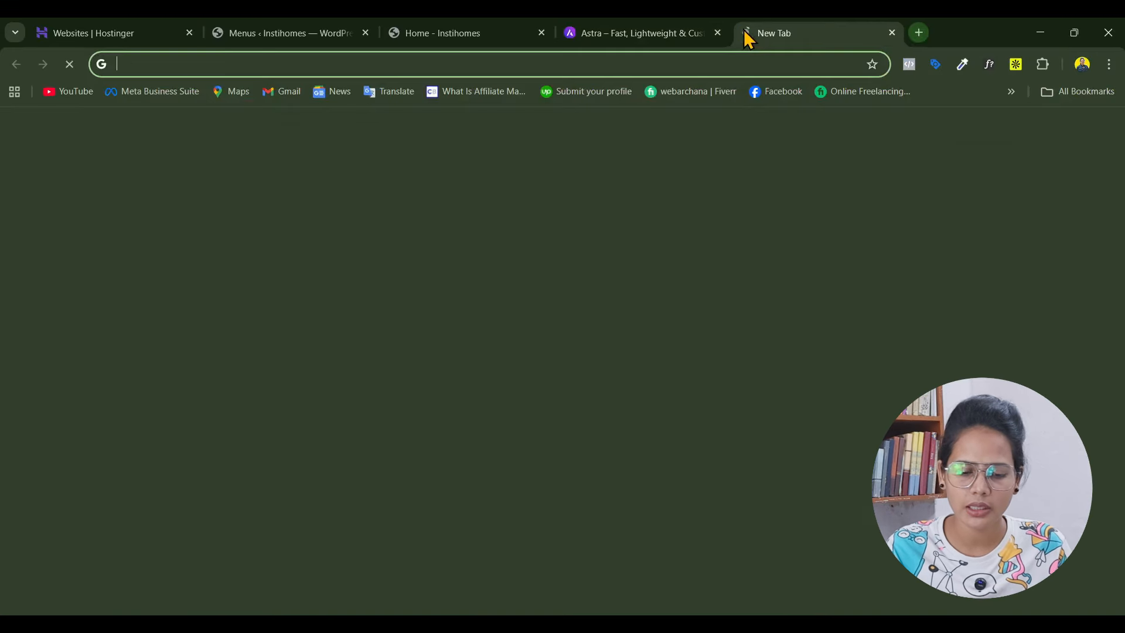
{"action": "type", "text": "fal"}
{"action": "key", "text": "BackSpace"}
{"action": "key", "text": "BackSpace"}
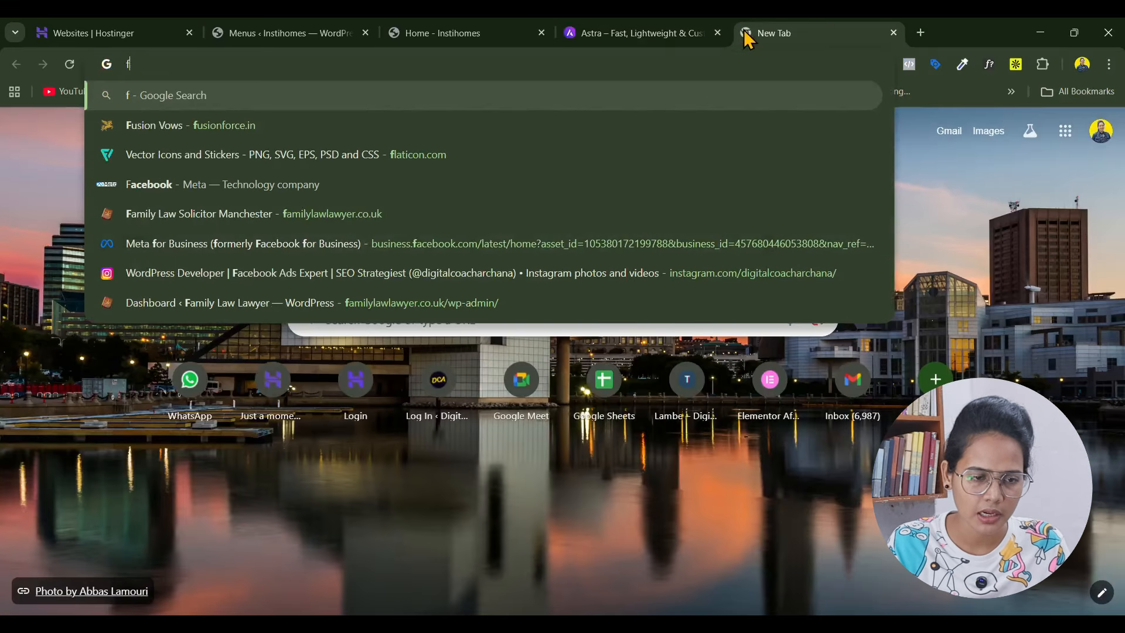
{"action": "key", "text": "Down"}
{"action": "key", "text": "Down"}
{"action": "key", "text": "Return"}
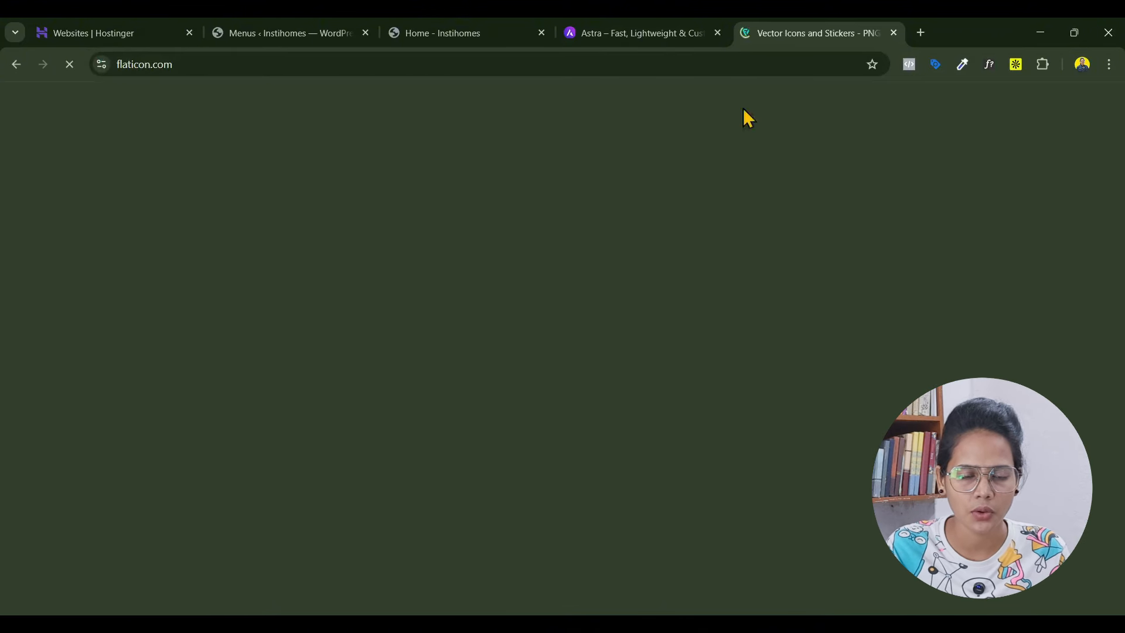
Open Flaticon's Interface Icons page, dismiss the sign-in prompt and look through the trending icons
{"action": "scroll", "coordinate": [500, 484], "scroll_direction": "down", "scroll_amount": 2}
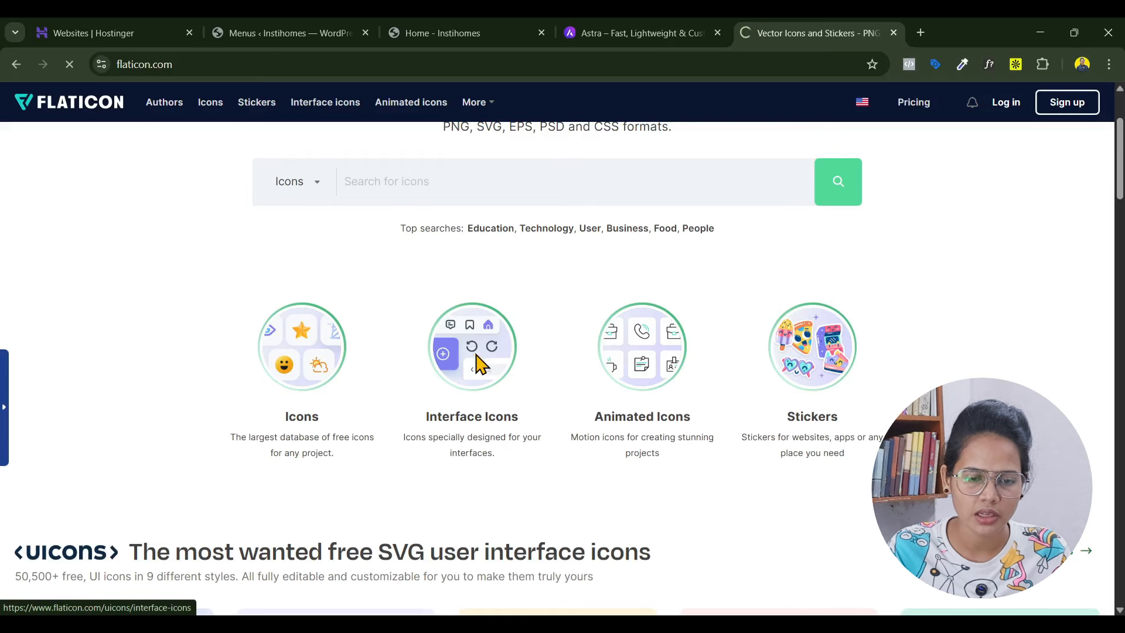
{"action": "left_click", "coordinate": [478, 364]}
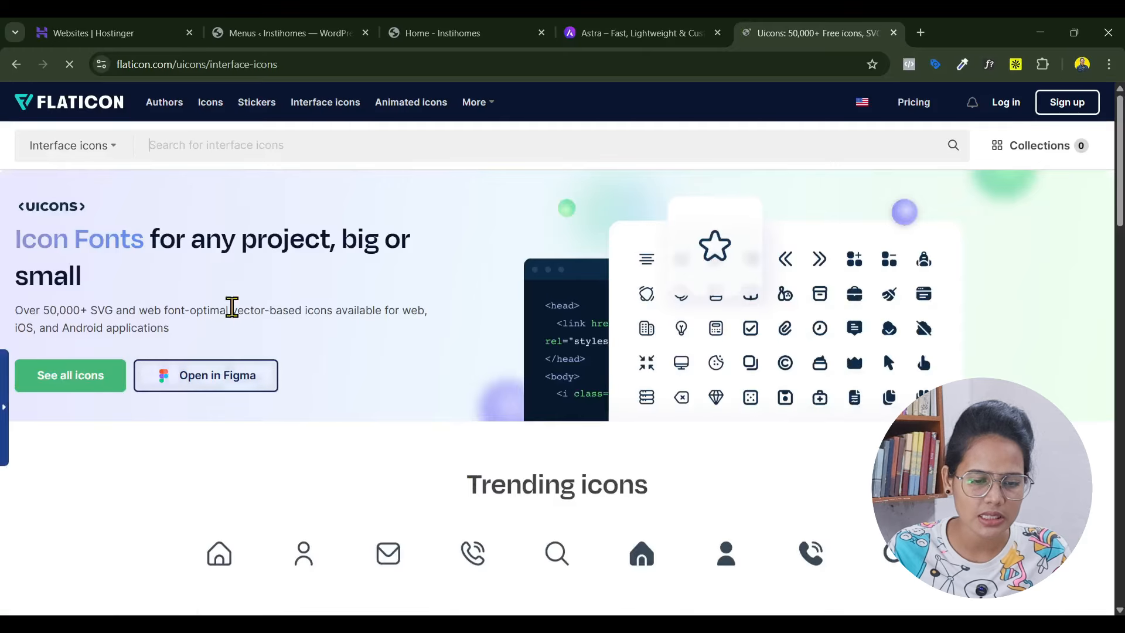
{"action": "scroll", "coordinate": [358, 508], "scroll_direction": "down", "scroll_amount": 5}
{"action": "scroll", "coordinate": [515, 329], "scroll_direction": "up", "scroll_amount": 5}
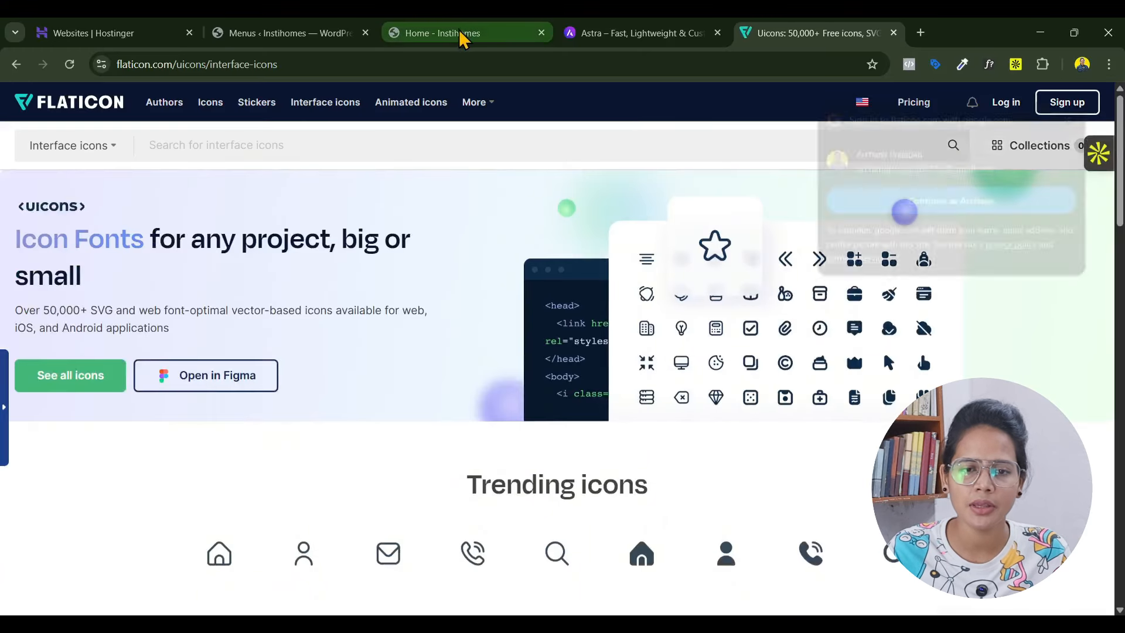
{"action": "left_click", "coordinate": [1071, 116]}
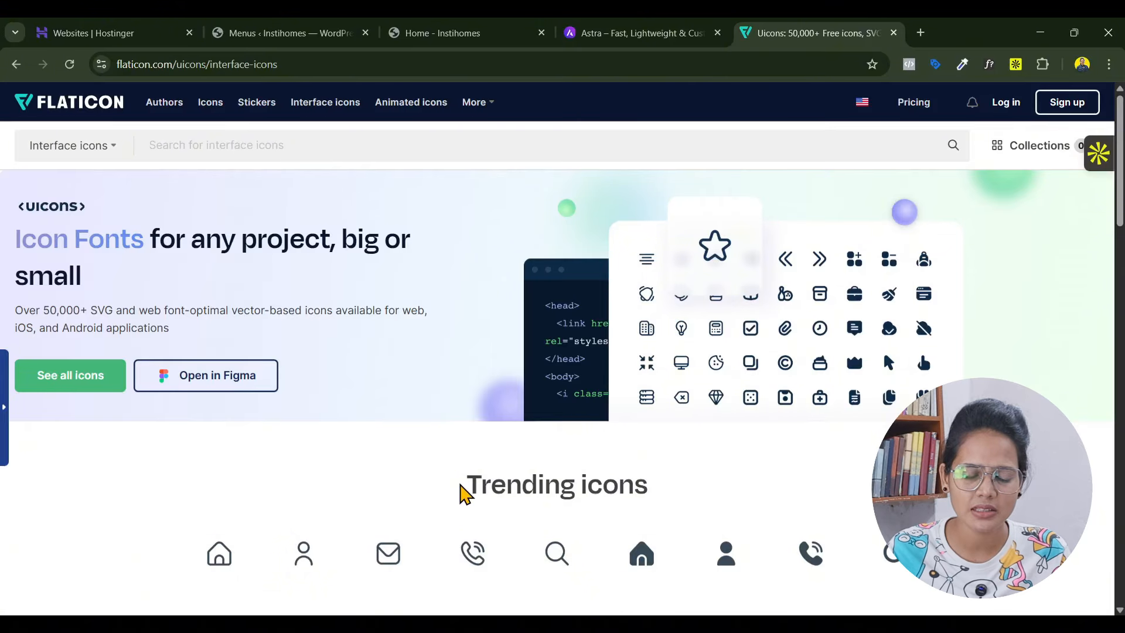
{"action": "scroll", "coordinate": [491, 407], "scroll_direction": "down", "scroll_amount": 5}
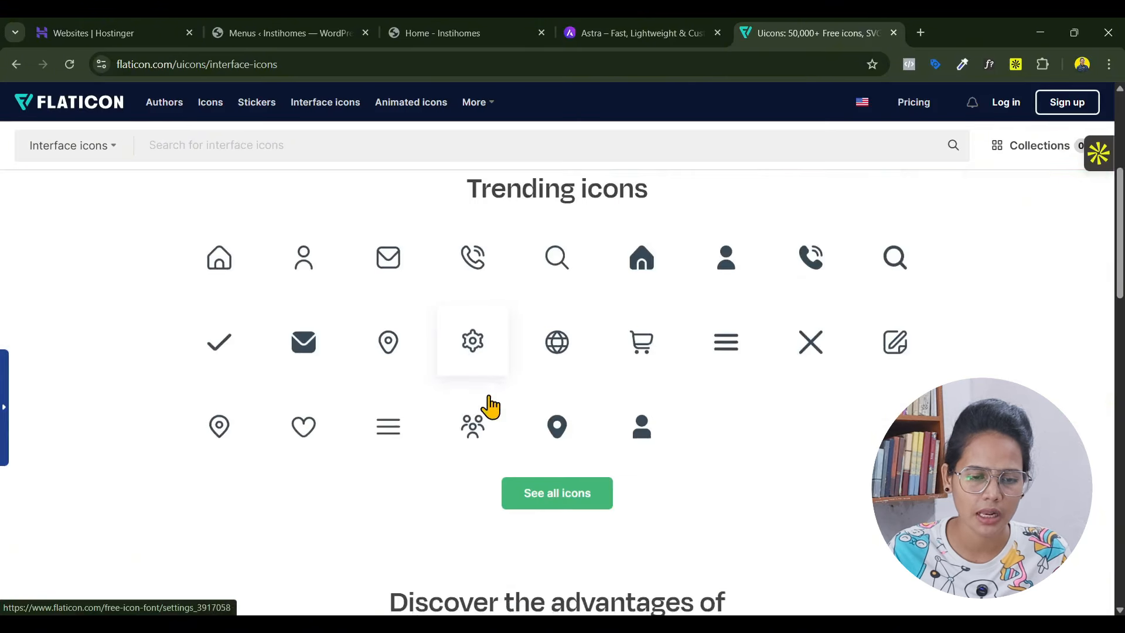
{"action": "scroll", "coordinate": [490, 409], "scroll_direction": "up", "scroll_amount": 5}
{"action": "left_click", "coordinate": [191, 144]}
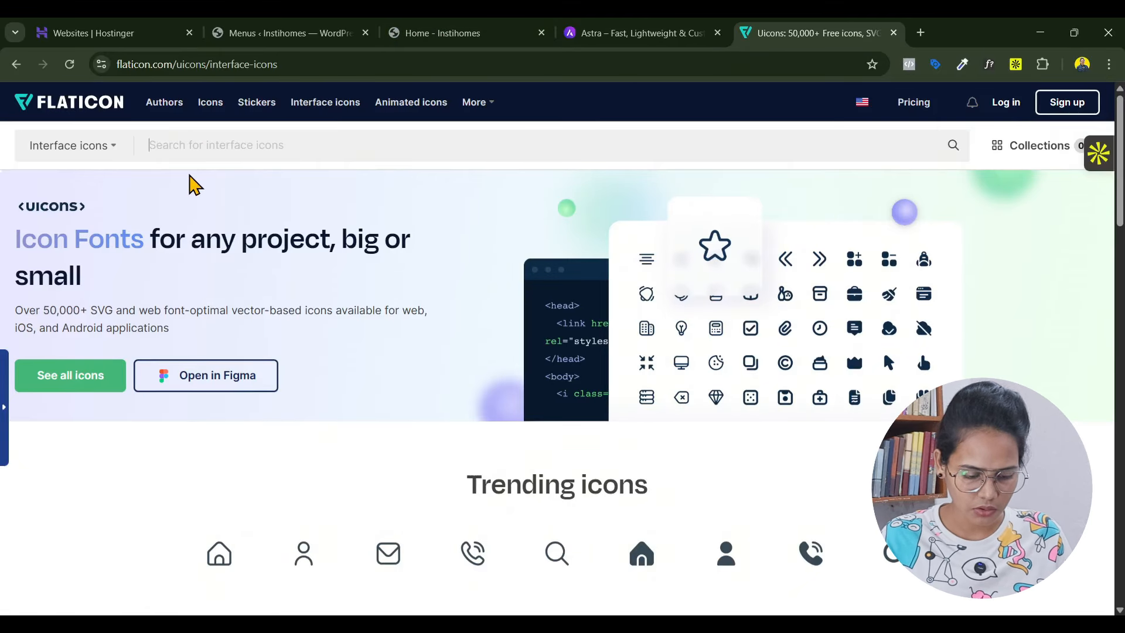
Look at the Villa Amenities icons on casamarasista.com in a new tab and compare them with the Astra site's menu
{"action": "left_click", "coordinate": [917, 34]}
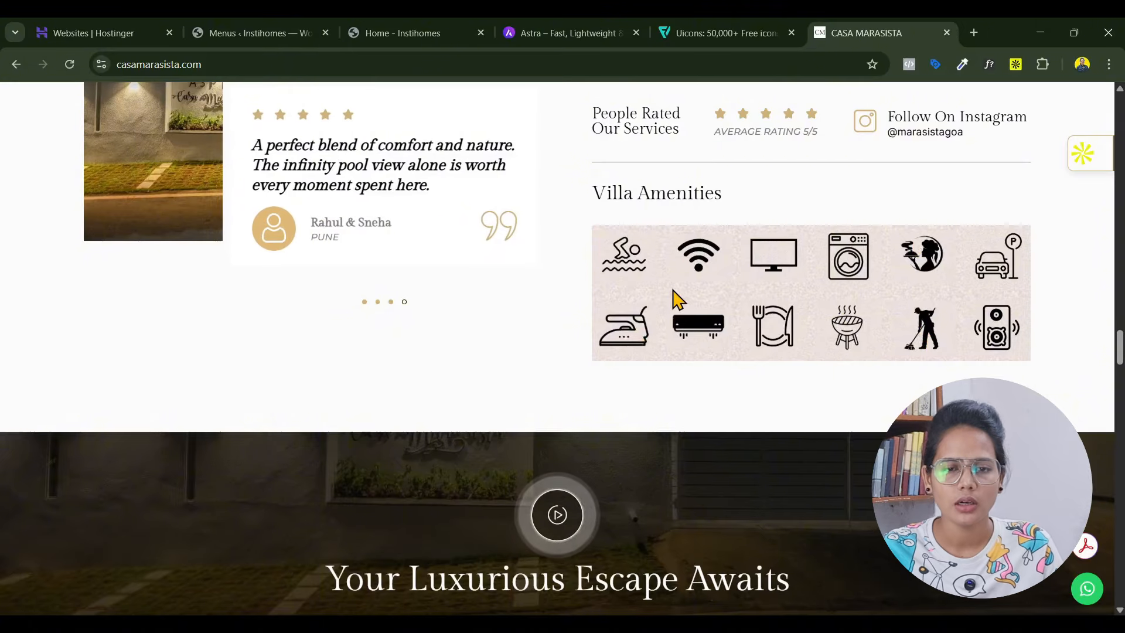
{"action": "left_click", "coordinate": [622, 28]}
{"action": "mouse_move", "coordinate": [515, 126]}
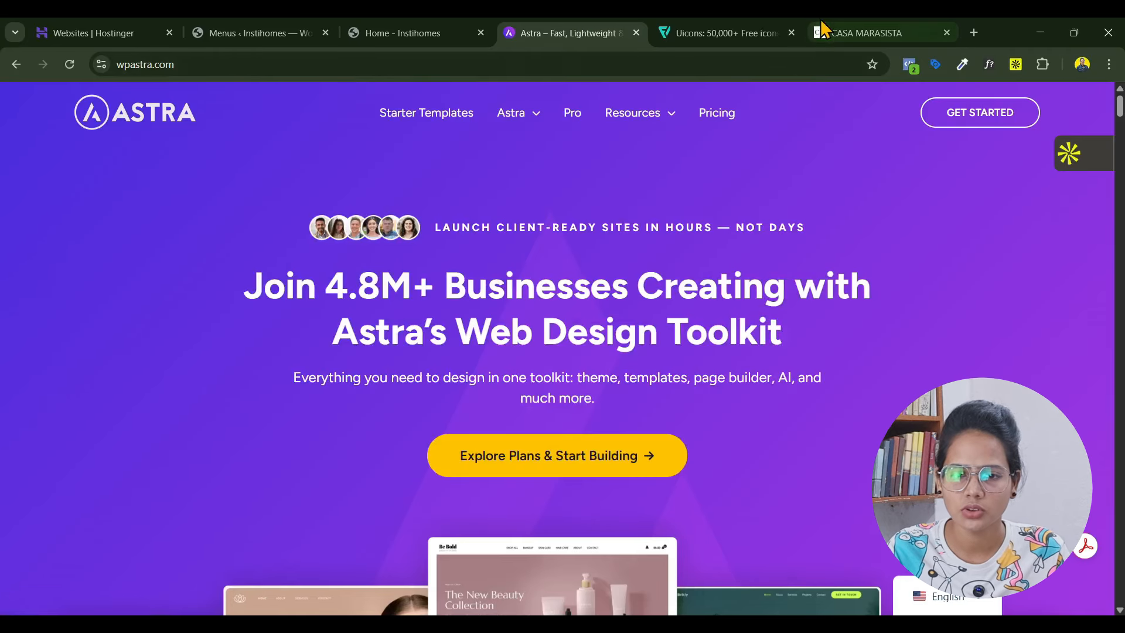
Search Flaticon's interface icons for "dry"
{"action": "left_click", "coordinate": [724, 29]}
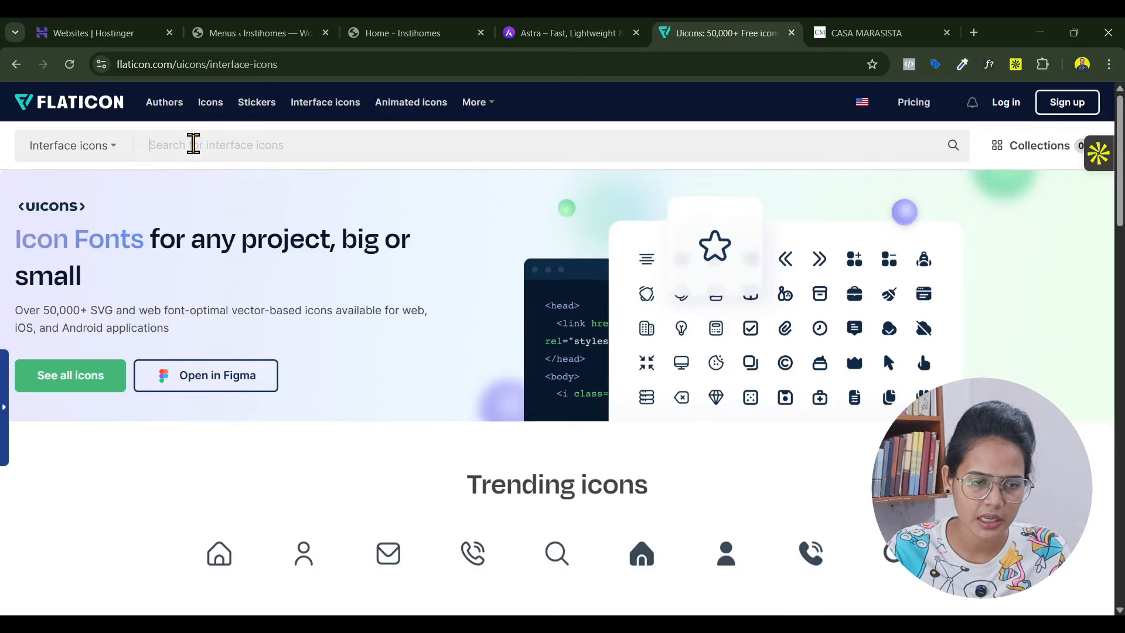
{"action": "type", "text": "dr"}
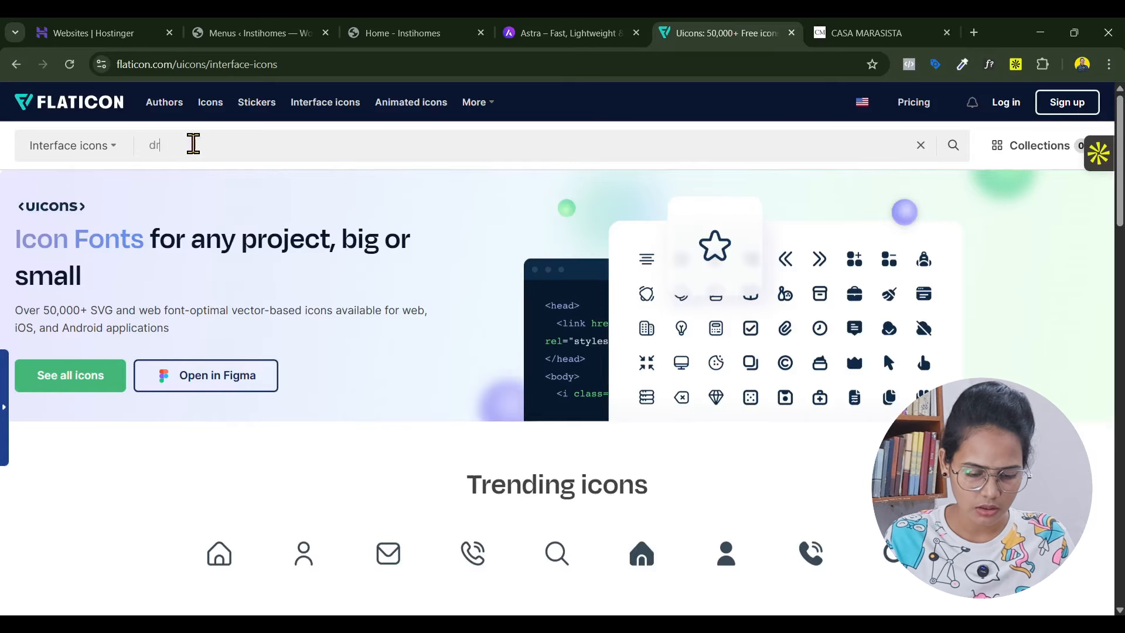
{"action": "type", "text": "y"}
{"action": "key", "text": "Return"}
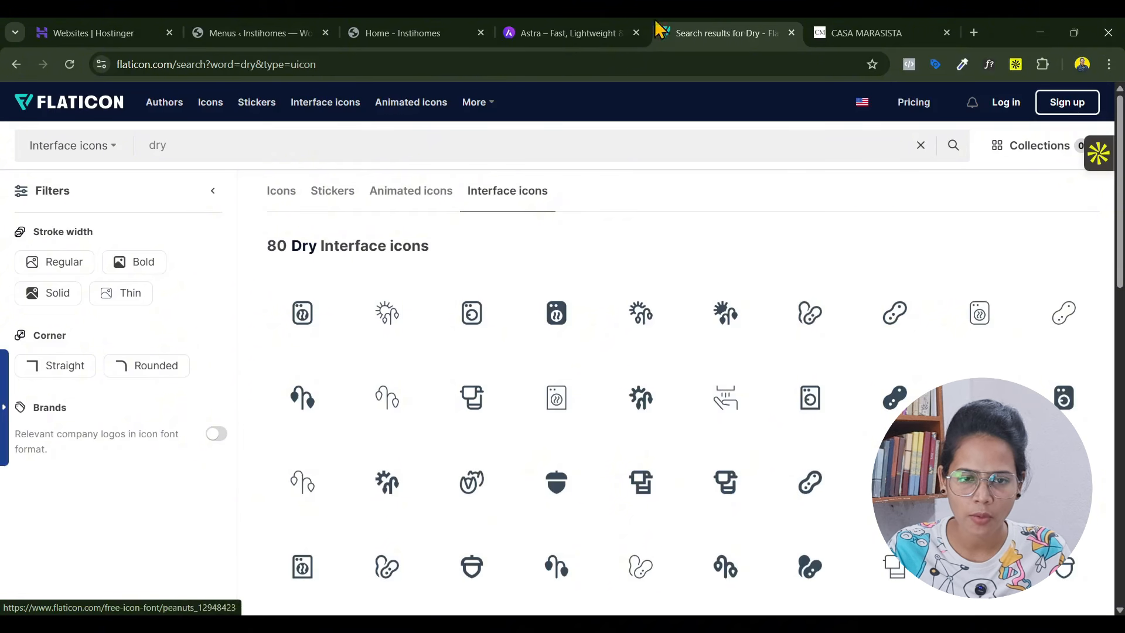
Recheck the Astra site for reference and open the details of the thin-line Dryer Alt icon on Flaticon
{"action": "left_click", "coordinate": [530, 32]}
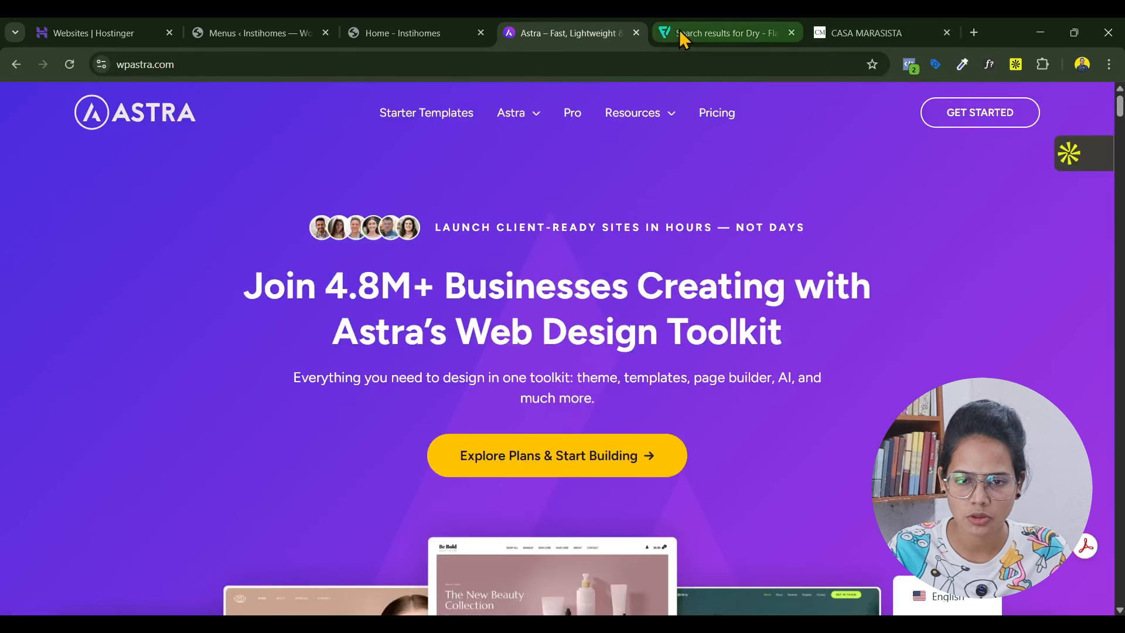
{"action": "left_click", "coordinate": [678, 34]}
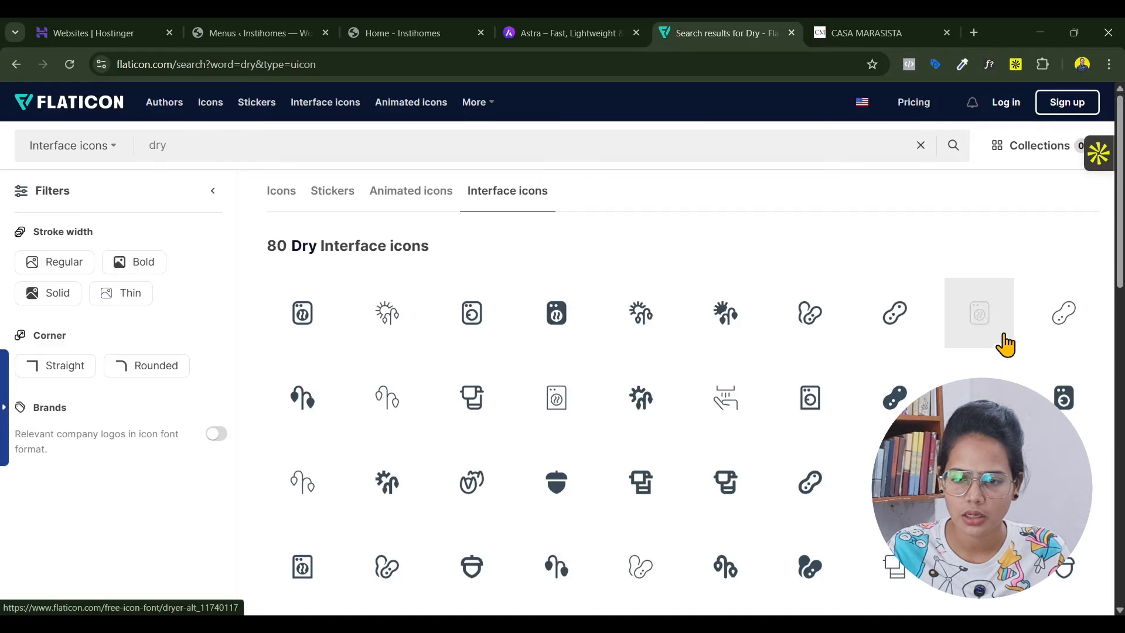
{"action": "left_click", "coordinate": [983, 328]}
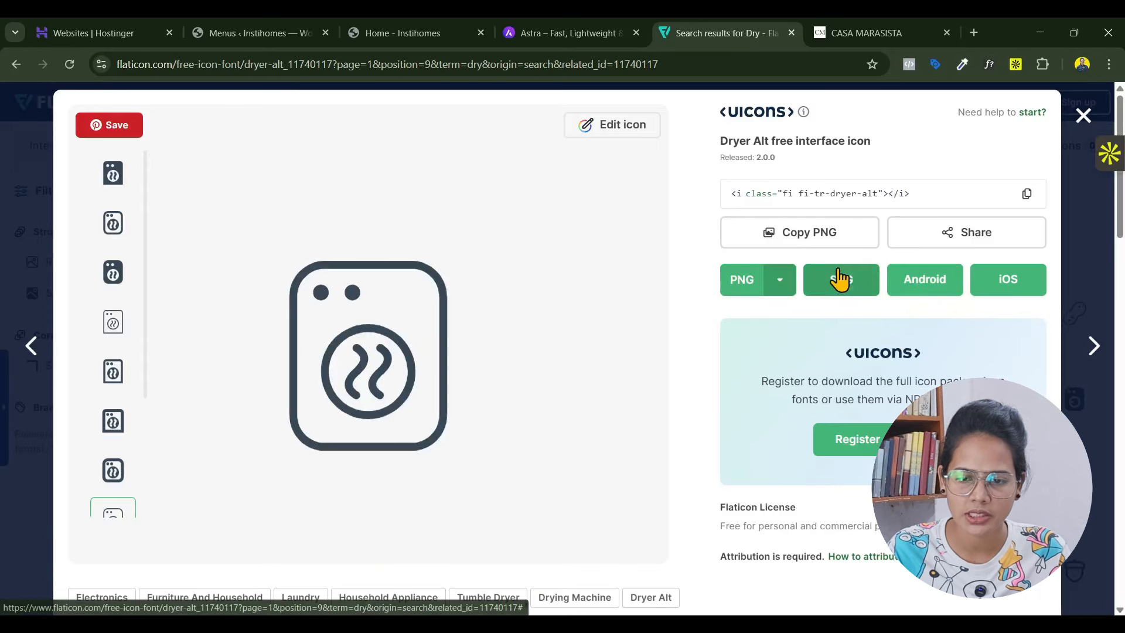
Download the Dryer Alt icon as an SVG file and copy the address of its page
{"action": "left_click", "coordinate": [842, 287]}
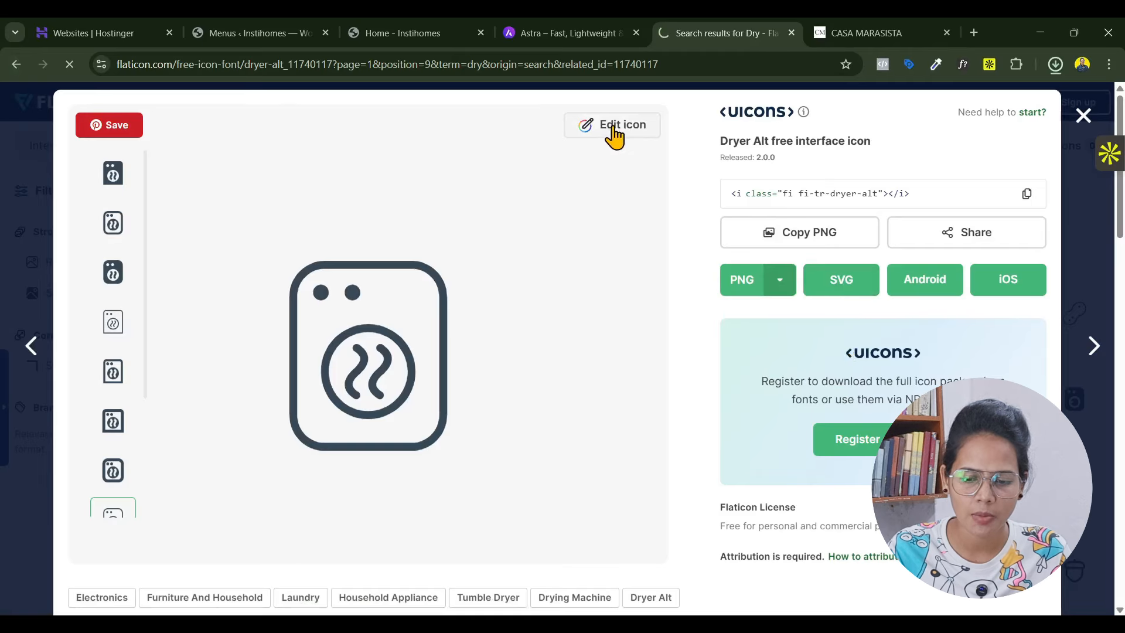
{"action": "left_click", "coordinate": [630, 65]}
{"action": "key", "text": "ctrl+c"}
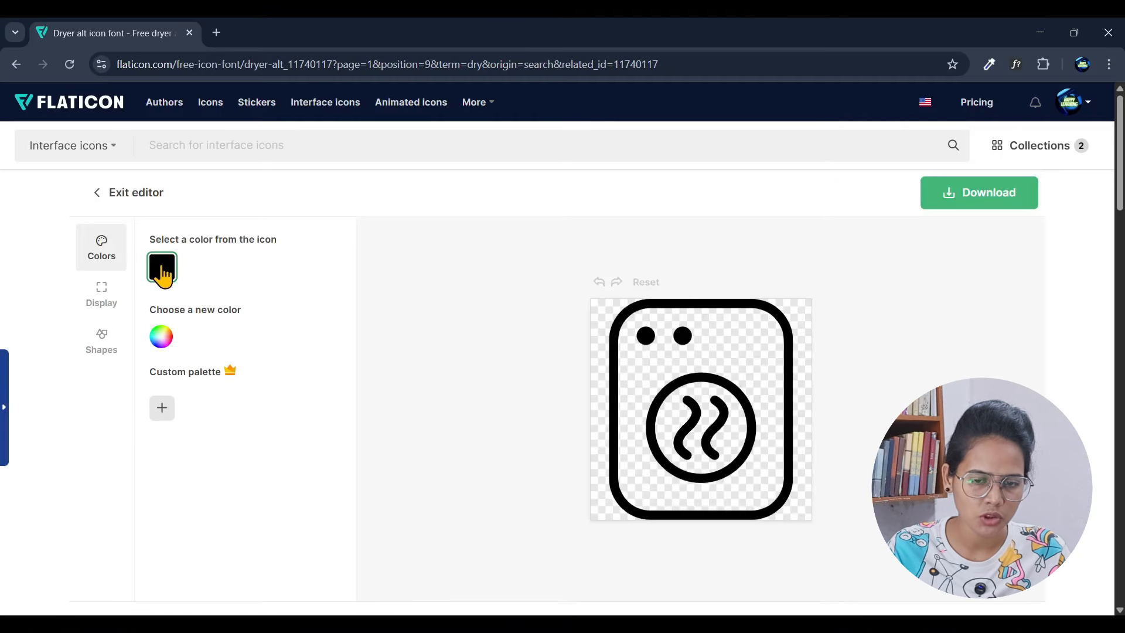
Try to recolour the Dryer Alt icon to #FFFFFF in the icon editor and download it as SVG, then dismiss the premium offer
{"action": "left_click", "coordinate": [161, 338]}
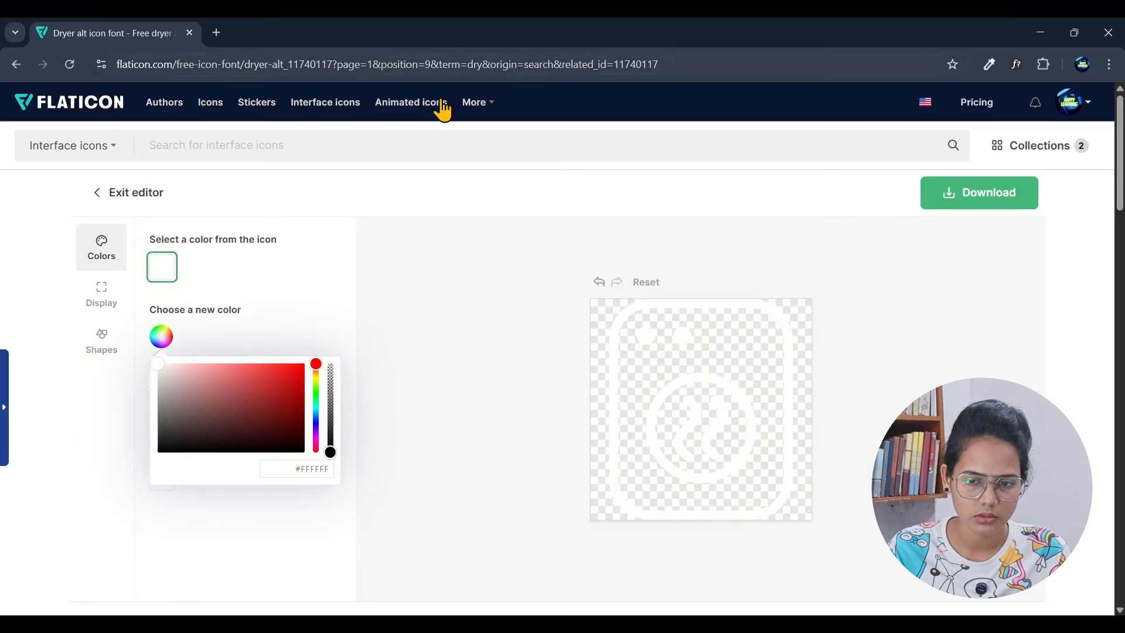
{"action": "left_click", "coordinate": [988, 197]}
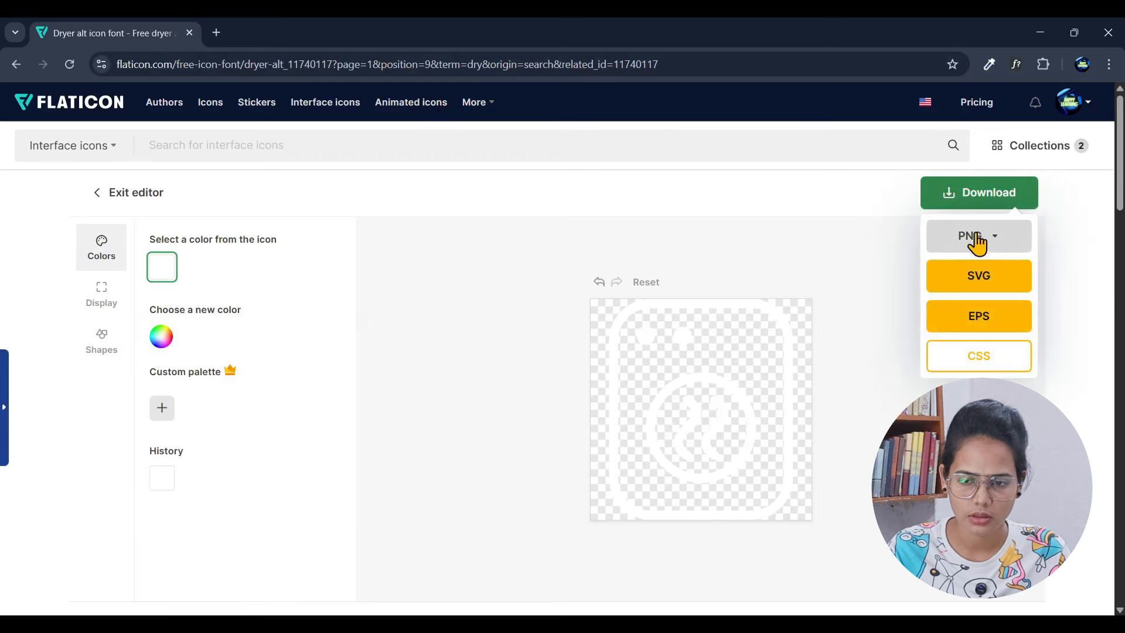
{"action": "left_click", "coordinate": [973, 287]}
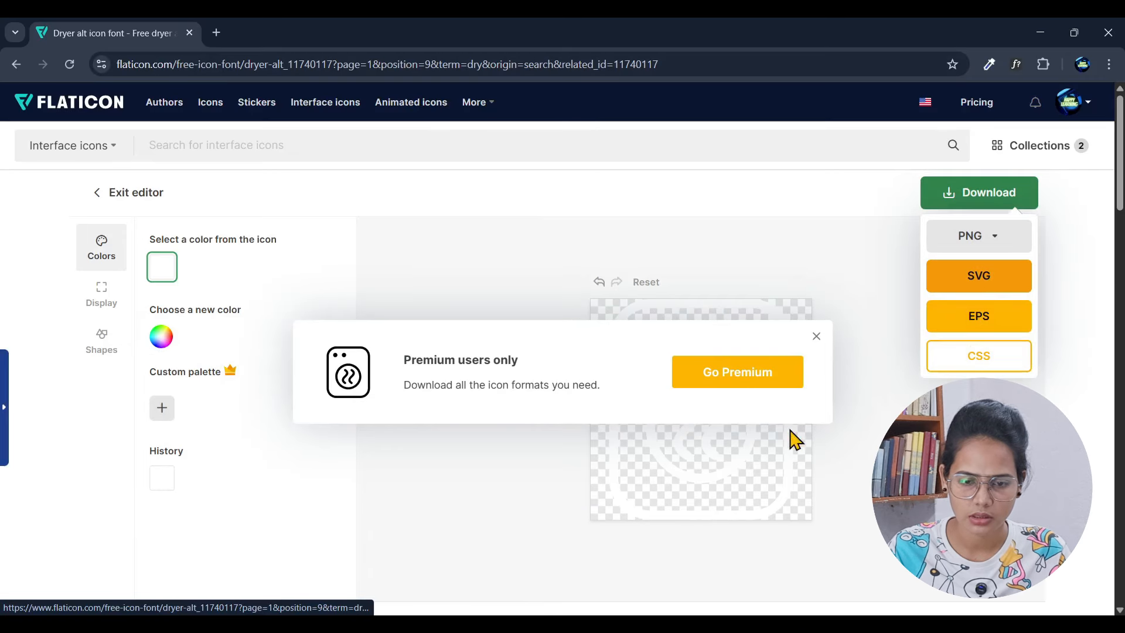
{"action": "left_click", "coordinate": [818, 345]}
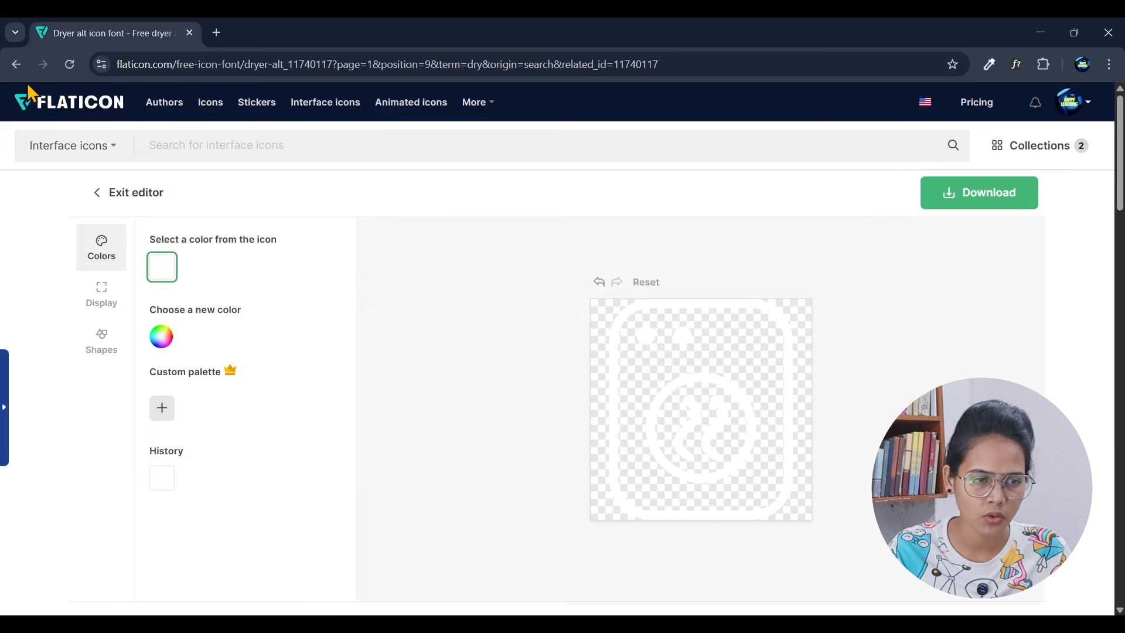
Reopen the Dryer Alt icon page from the copied address and download the unedited icon as SVG
{"action": "left_click", "coordinate": [16, 63]}
{"action": "left_click", "coordinate": [203, 61]}
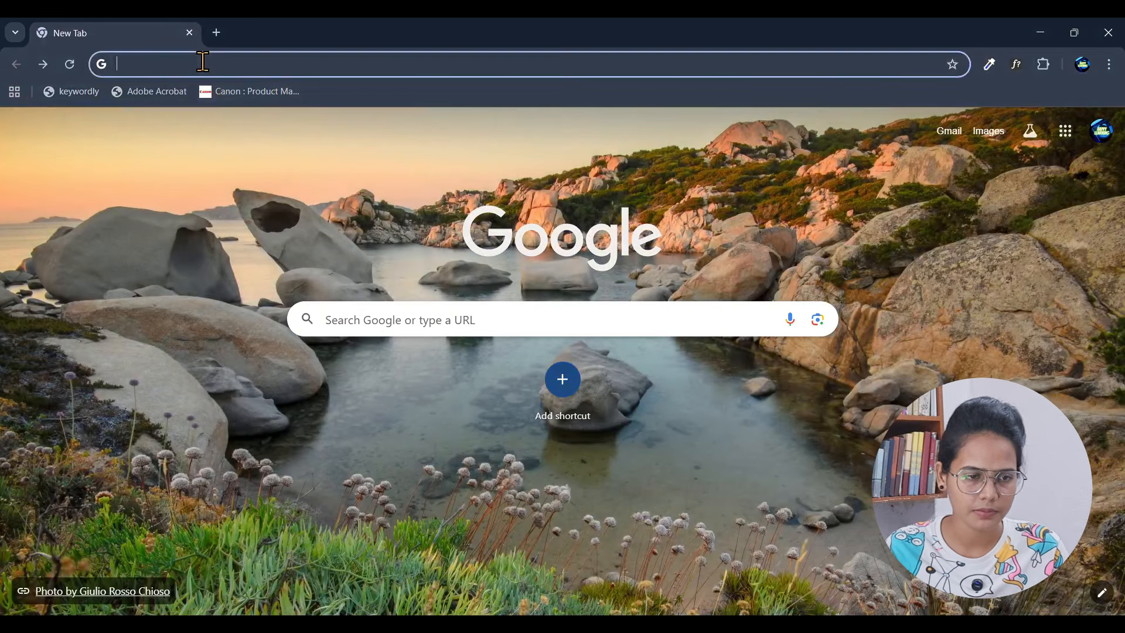
{"action": "key", "text": "ctrl+v"}
{"action": "key", "text": "Return"}
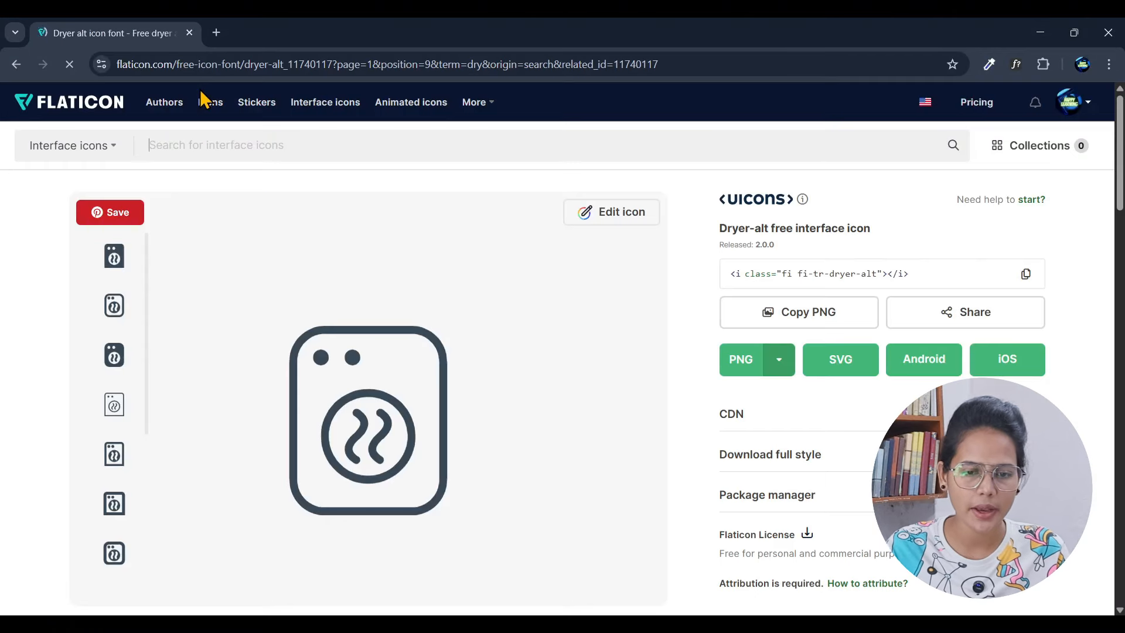
{"action": "left_click", "coordinate": [833, 375]}
Search the interface icons for "lunch", download the outlined Break Time icon as SVG and close its details
{"action": "left_click", "coordinate": [207, 145]}
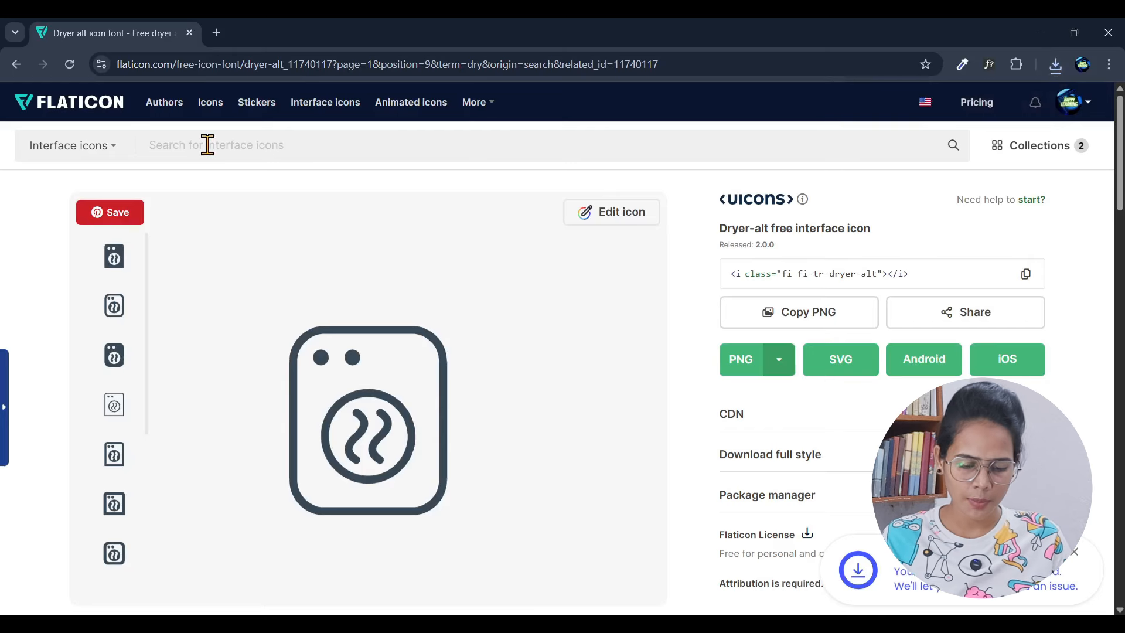
{"action": "type", "text": "lunch"}
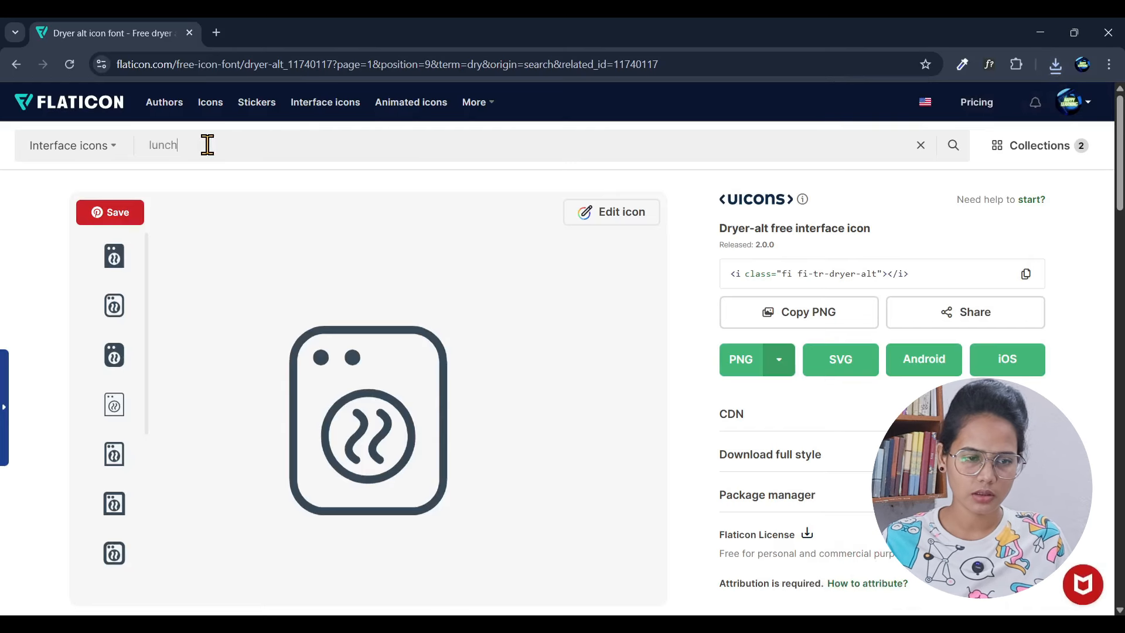
{"action": "key", "text": "Return"}
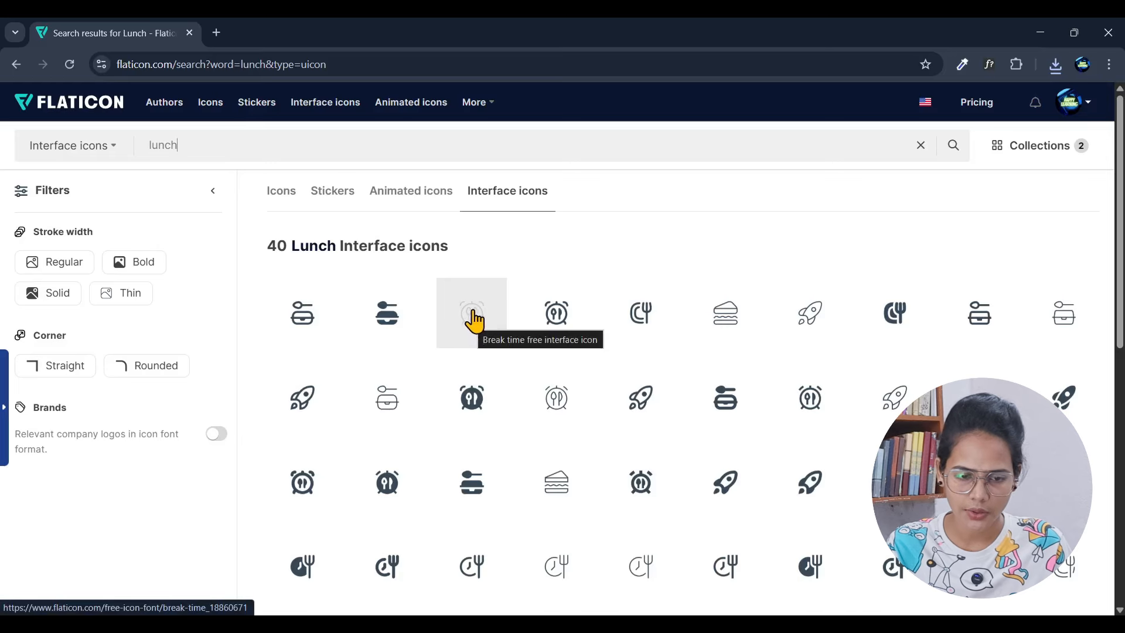
{"action": "left_click", "coordinate": [474, 319]}
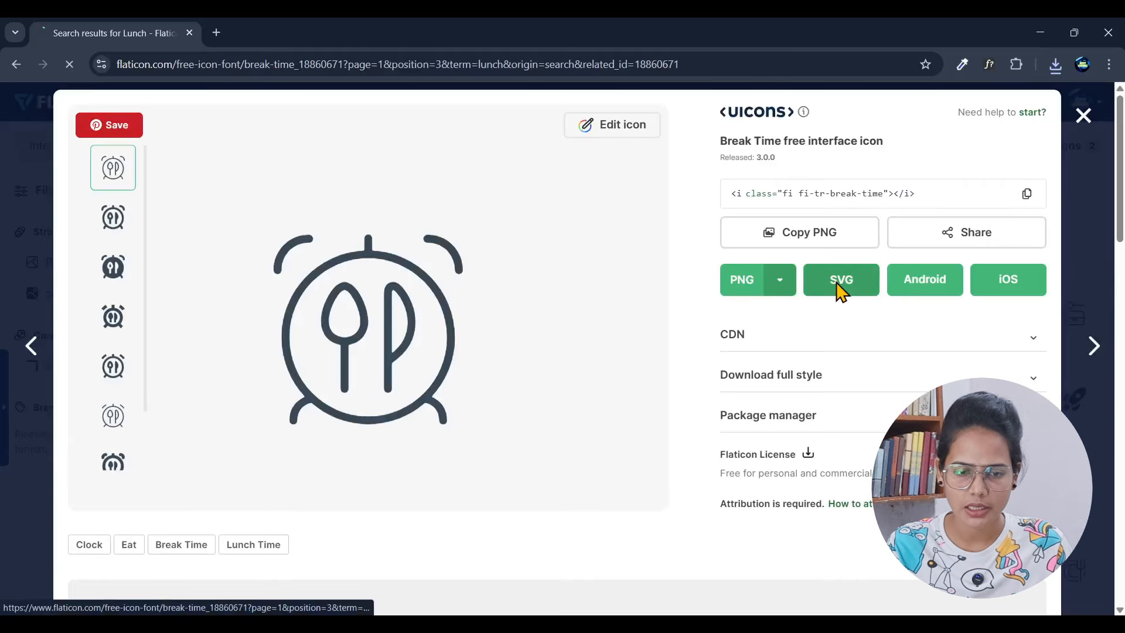
{"action": "left_click", "coordinate": [842, 280]}
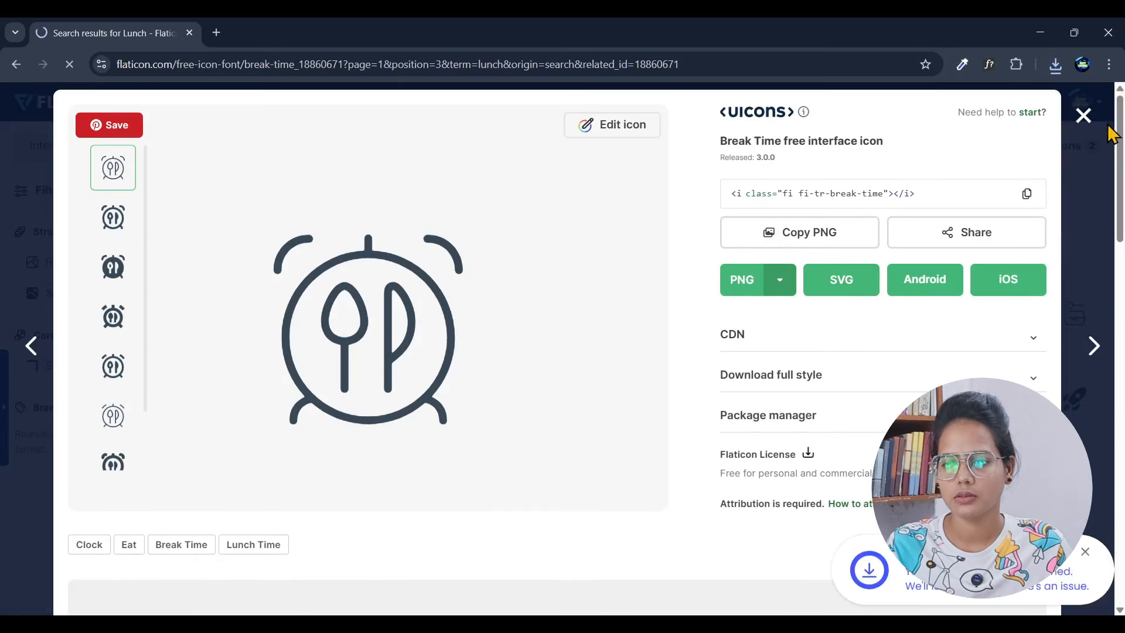
{"action": "left_click", "coordinate": [1082, 116]}
Search the interface icons for "pool", download the Swimmer icon as SVG and close its details
{"action": "left_click_drag", "start_coordinate": [216, 148], "coordinate": [131, 158]}
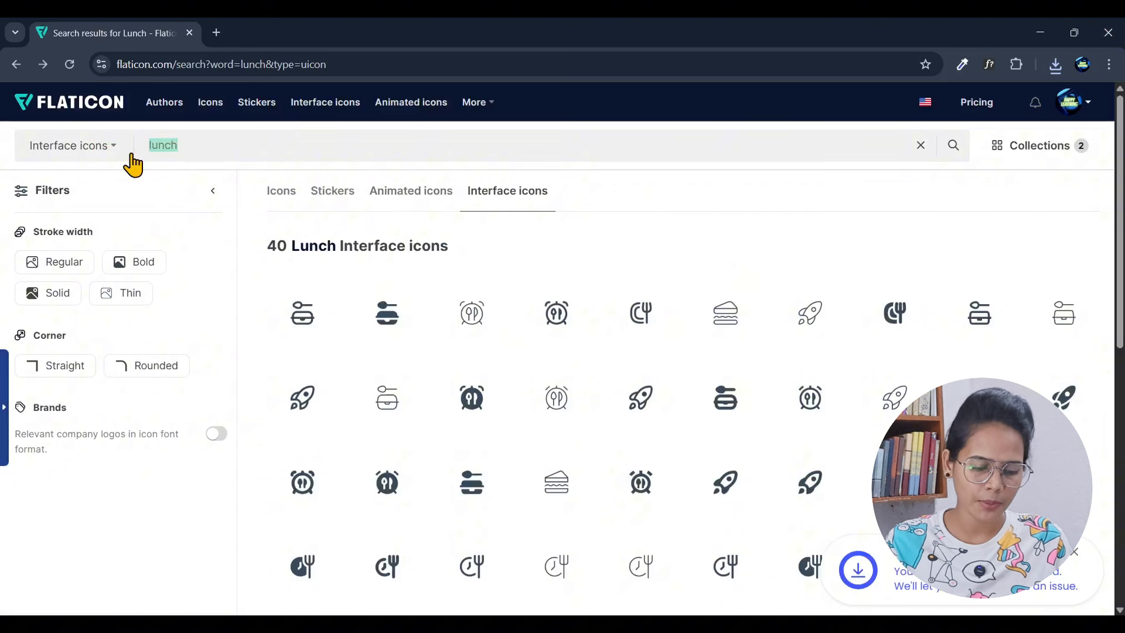
{"action": "type", "text": "se"}
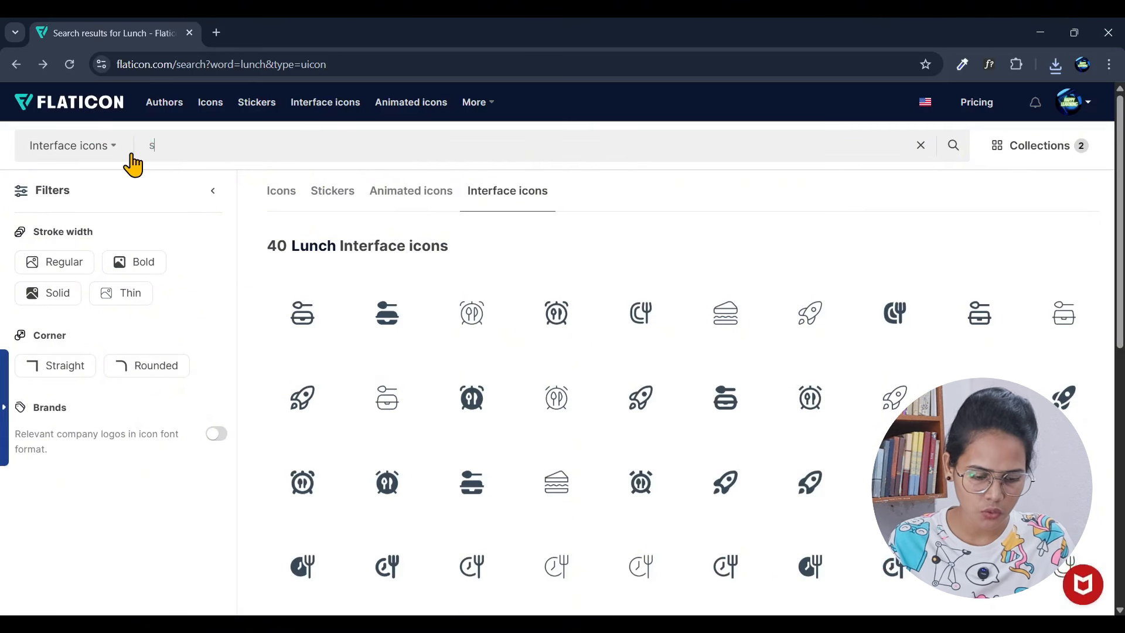
{"action": "key", "text": "BackSpace"}
{"action": "key", "text": "BackSpace"}
{"action": "type", "text": "pool"}
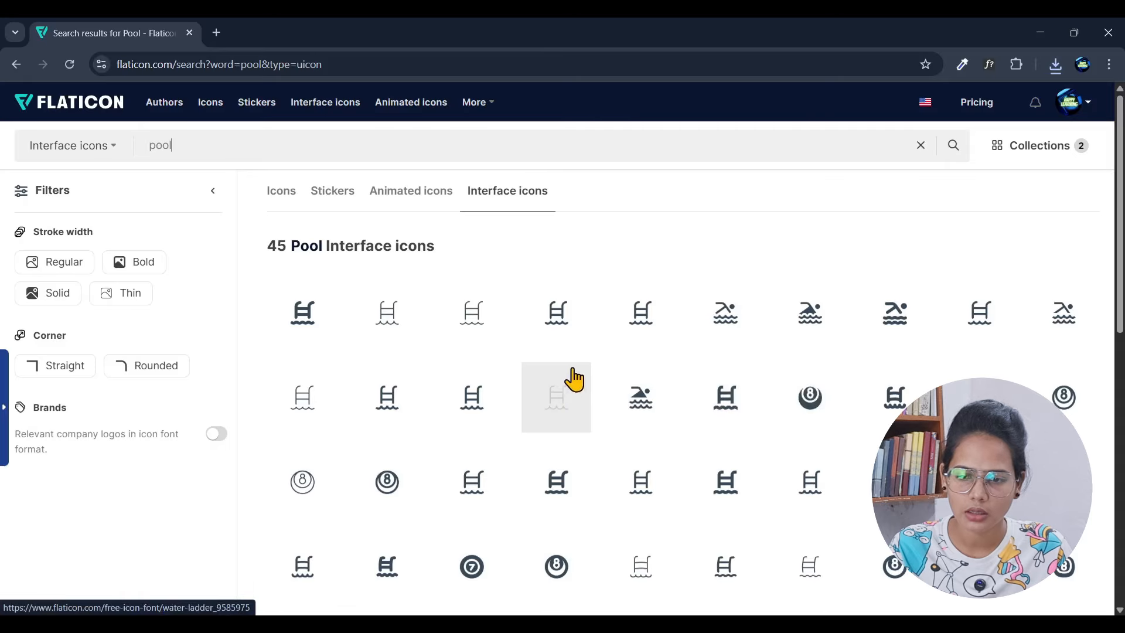
{"action": "left_click", "coordinate": [721, 330]}
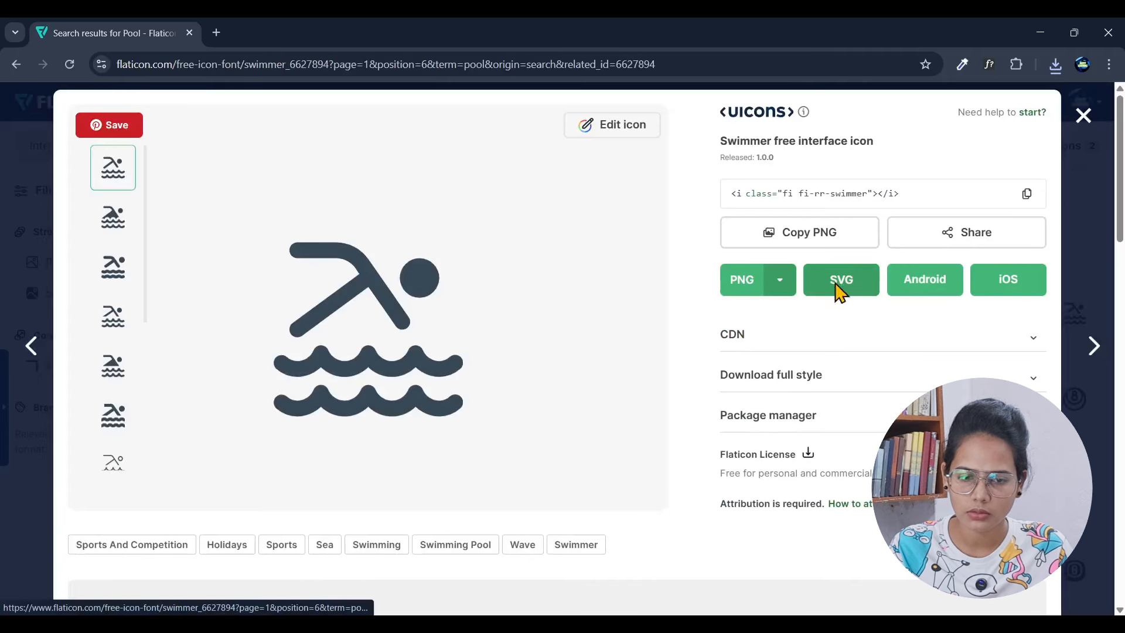
{"action": "left_click", "coordinate": [839, 286]}
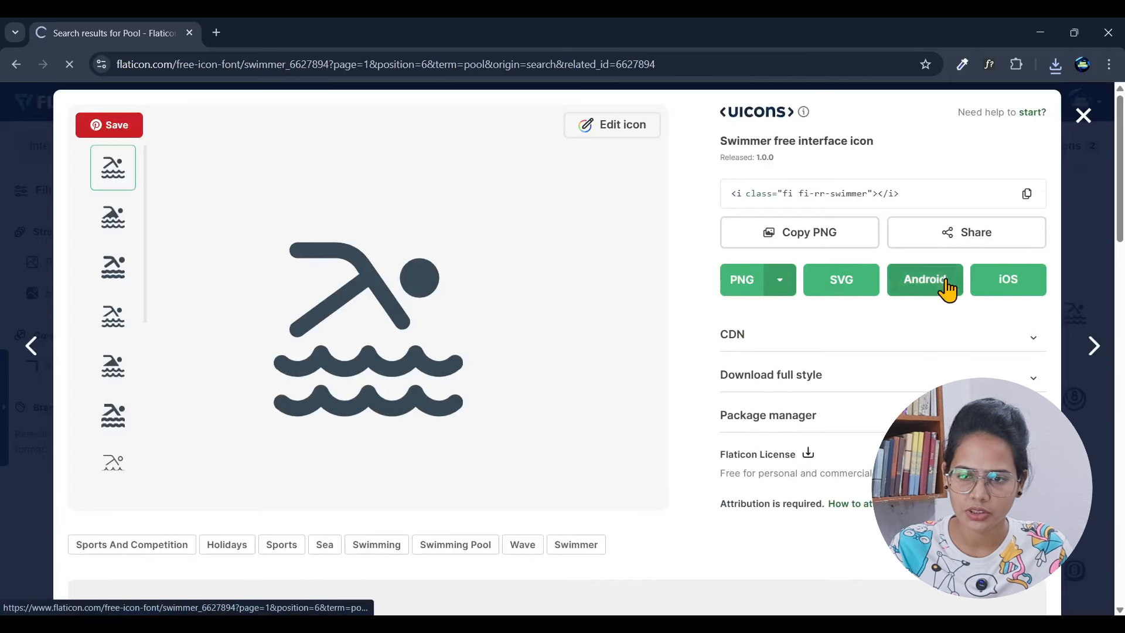
{"action": "left_click", "coordinate": [1084, 120]}
Search the interface icons for "wifi", download the Router icon as SVG and close its details
{"action": "left_click_drag", "start_coordinate": [176, 145], "coordinate": [87, 157]}
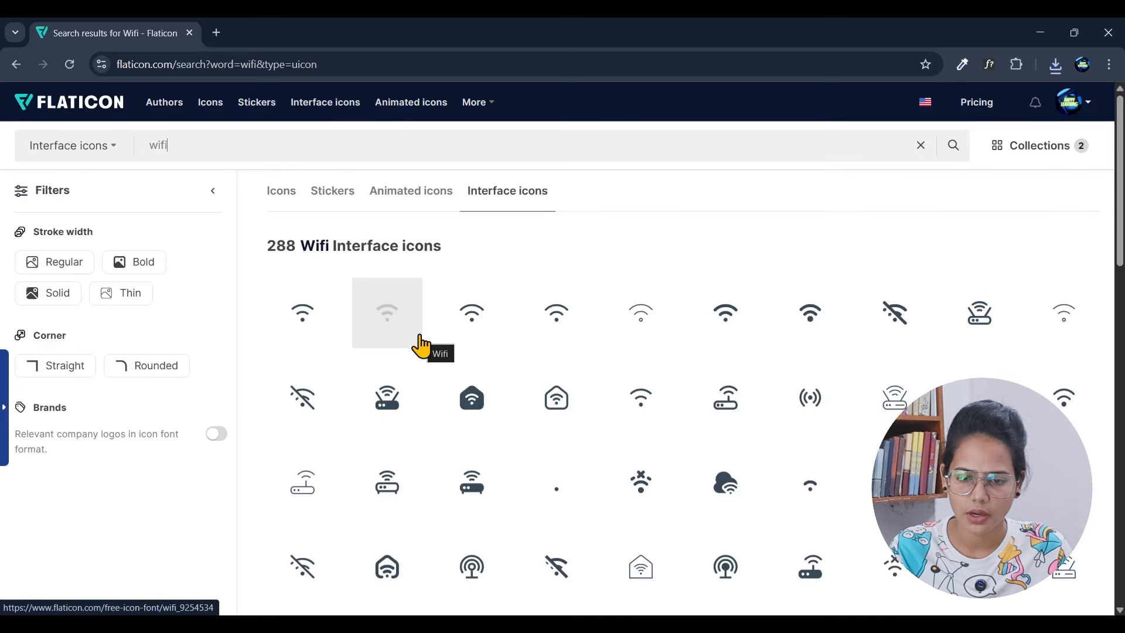
{"action": "left_click", "coordinate": [716, 409]}
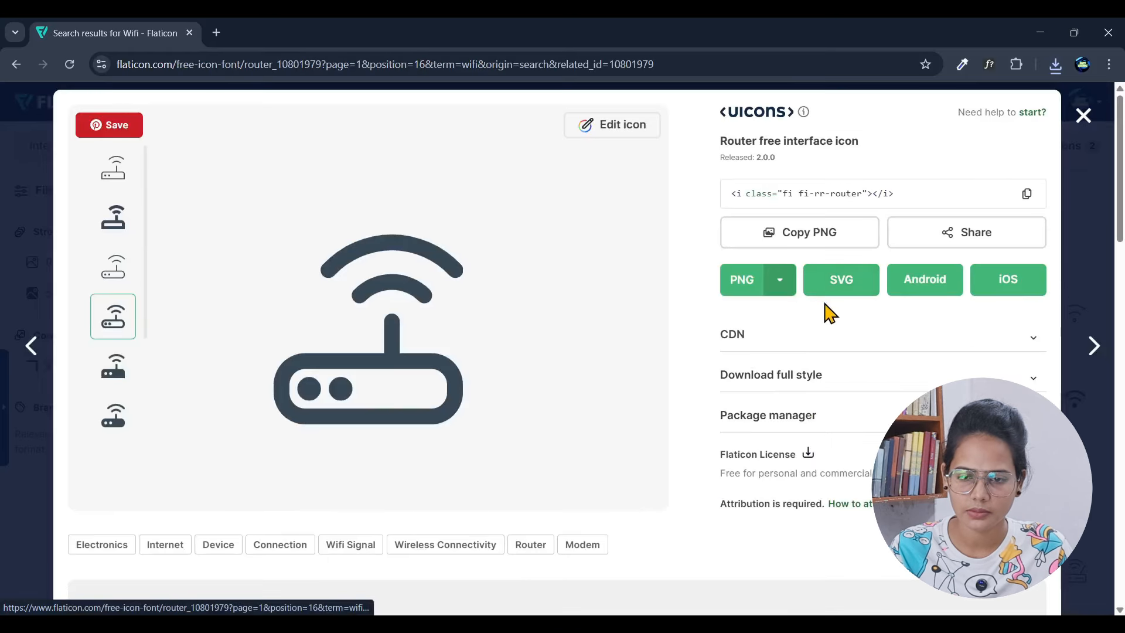
{"action": "left_click", "coordinate": [842, 287]}
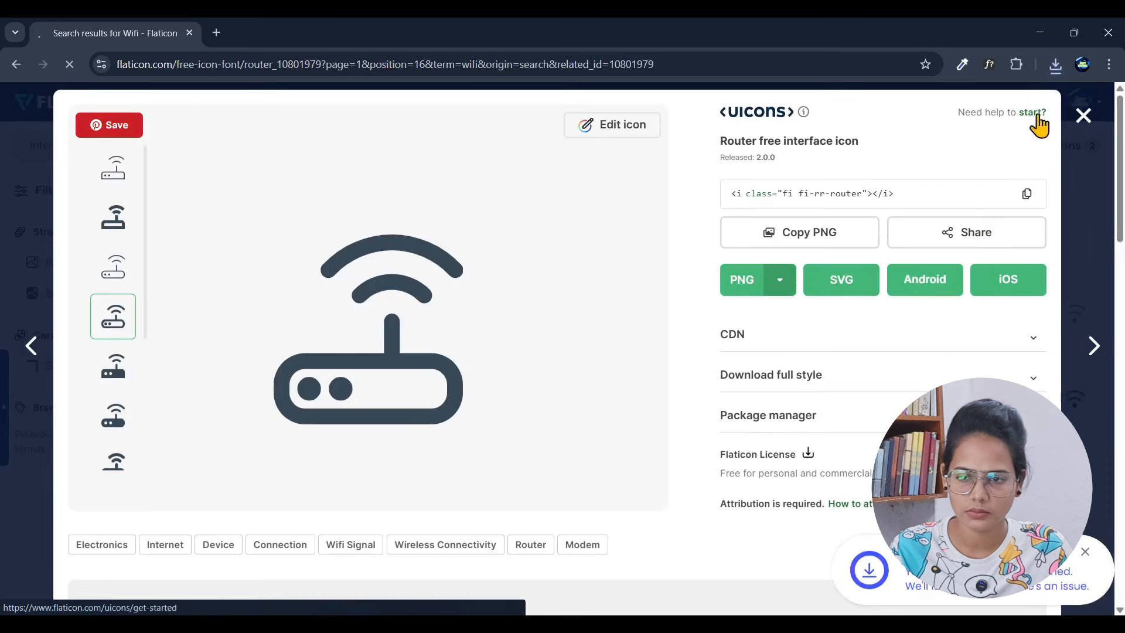
{"action": "left_click", "coordinate": [1084, 116]}
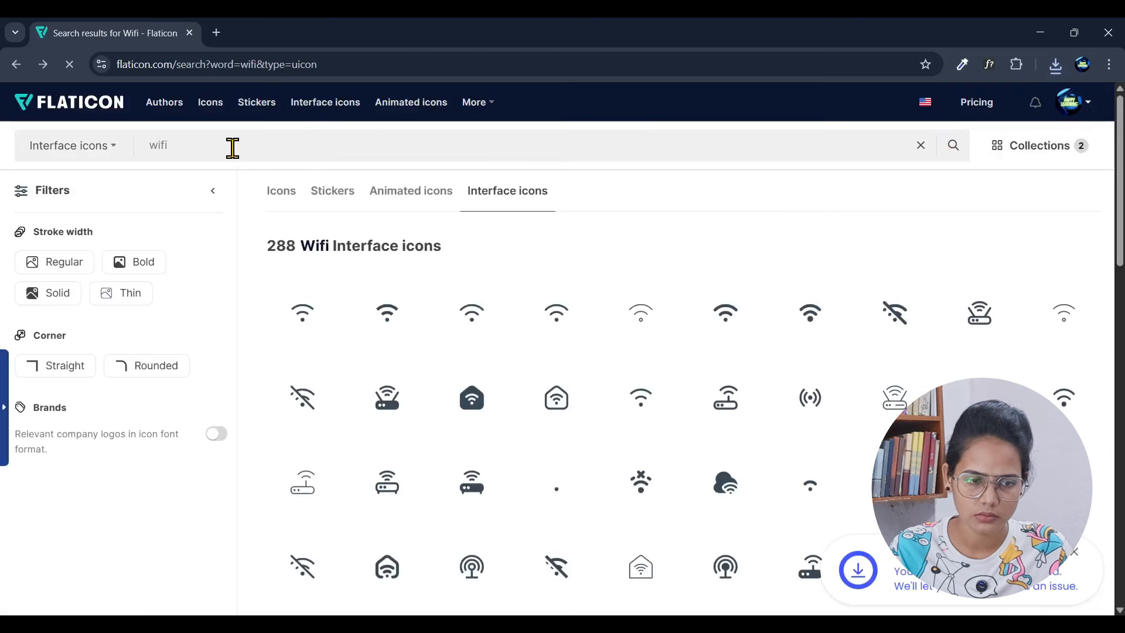
Search the interface icons for "parking", download the Location Pin Parking icon as SVG and close the Flaticon window
{"action": "left_click_drag", "start_coordinate": [233, 147], "coordinate": [137, 157]}
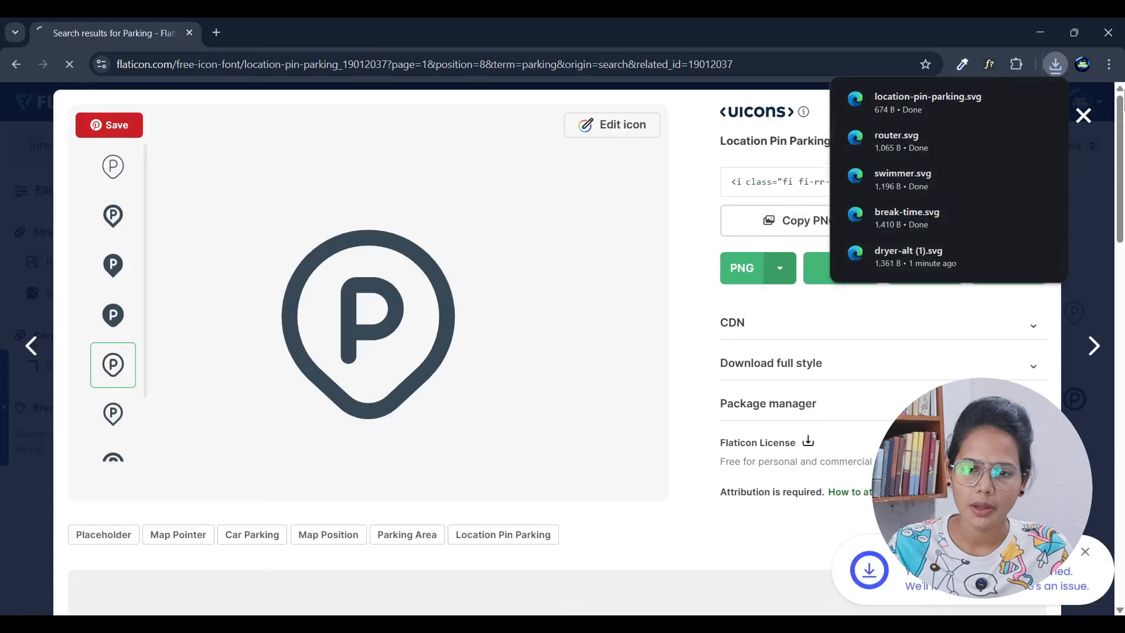
{"action": "left_click", "coordinate": [1117, 35]}
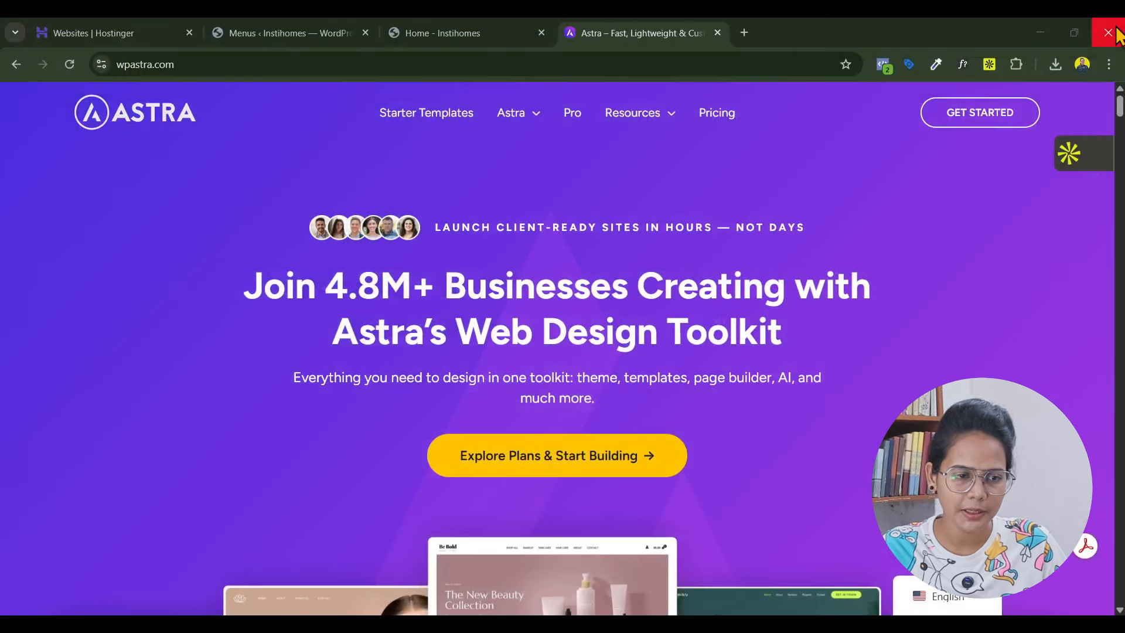
Return to the Menus page in WordPress and add a single-column vertical flexbox container to the empty megamenu canvas
{"action": "left_click", "coordinate": [457, 27]}
{"action": "left_click", "coordinate": [283, 31]}
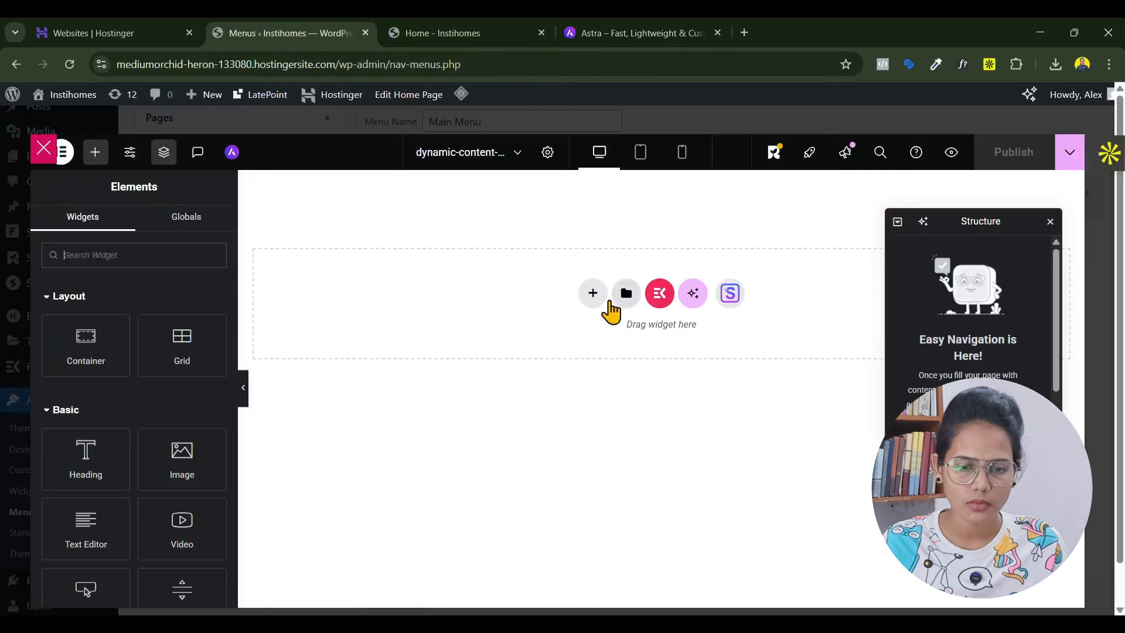
{"action": "left_click", "coordinate": [591, 296]}
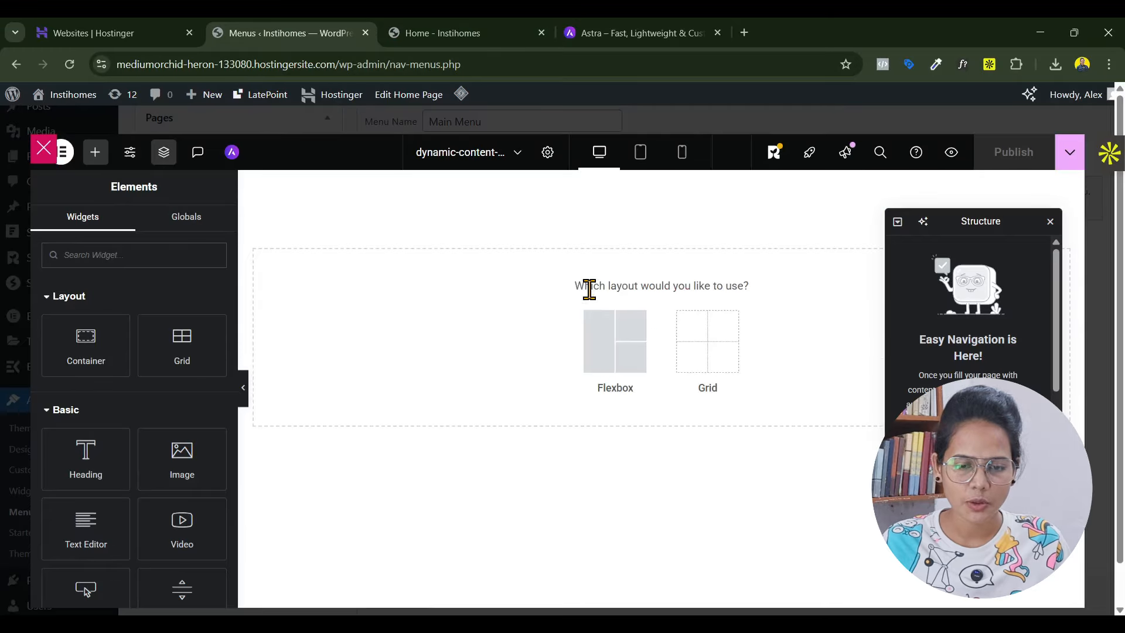
{"action": "left_click", "coordinate": [620, 346]}
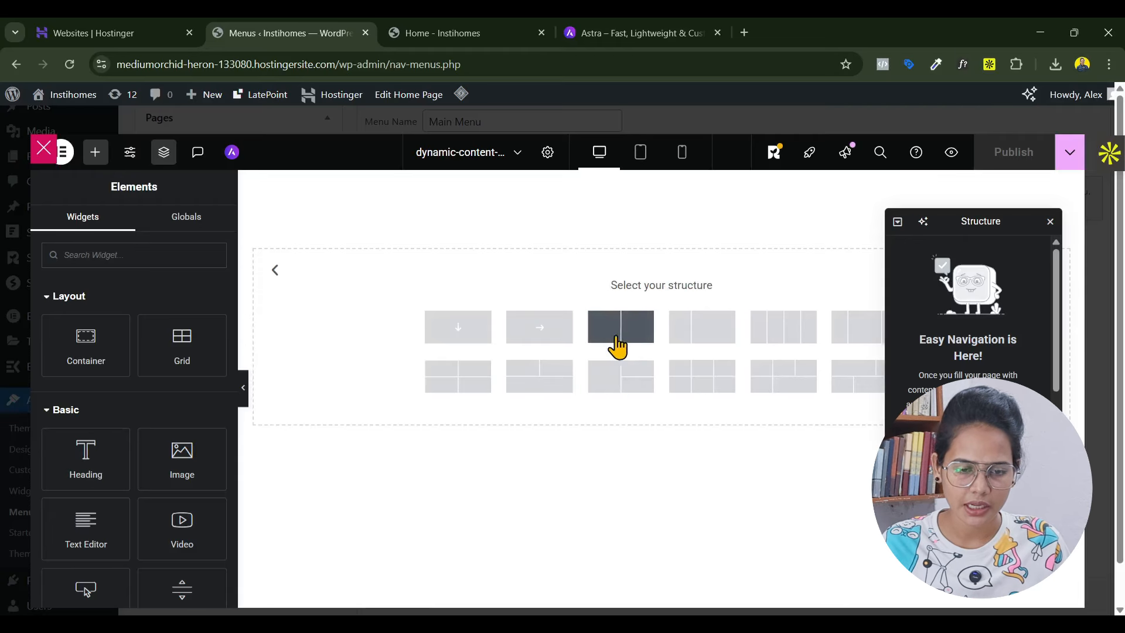
{"action": "left_click", "coordinate": [448, 330]}
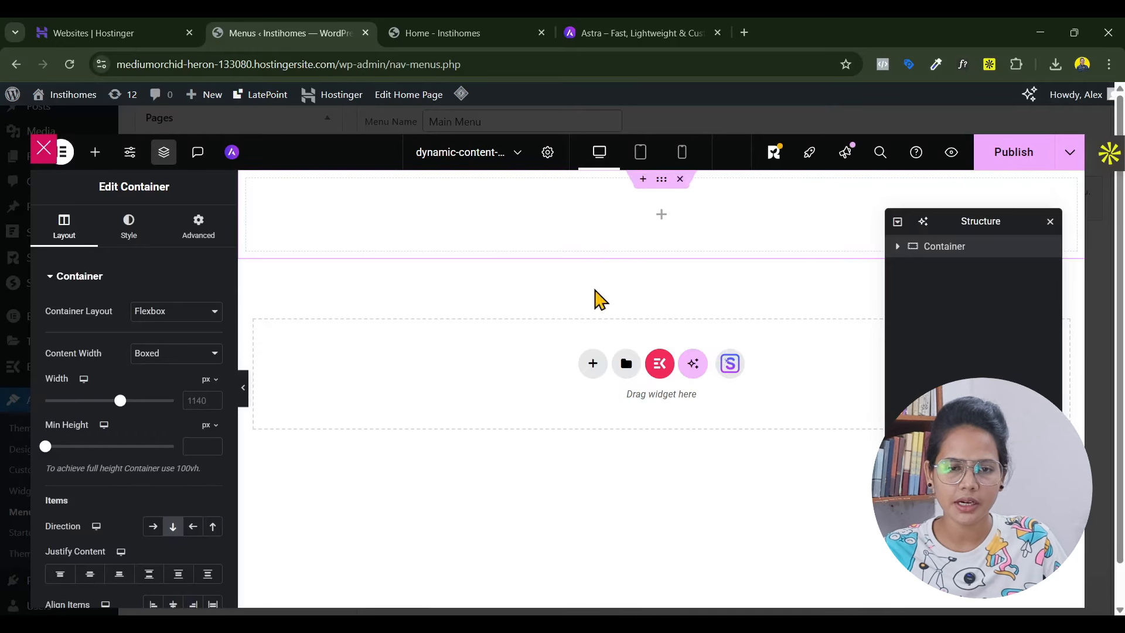
Close the Instihomes home page tab and review the Astra site's dropdown menu for its layout
{"action": "left_click", "coordinate": [587, 22]}
{"action": "left_click", "coordinate": [542, 33]}
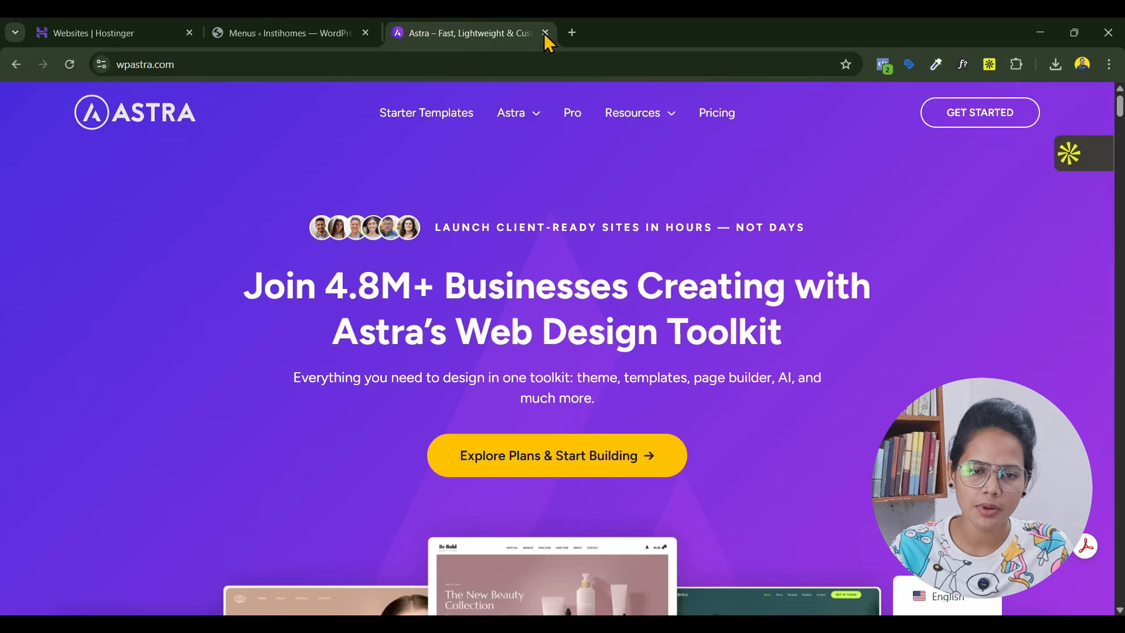
{"action": "mouse_move", "coordinate": [534, 131]}
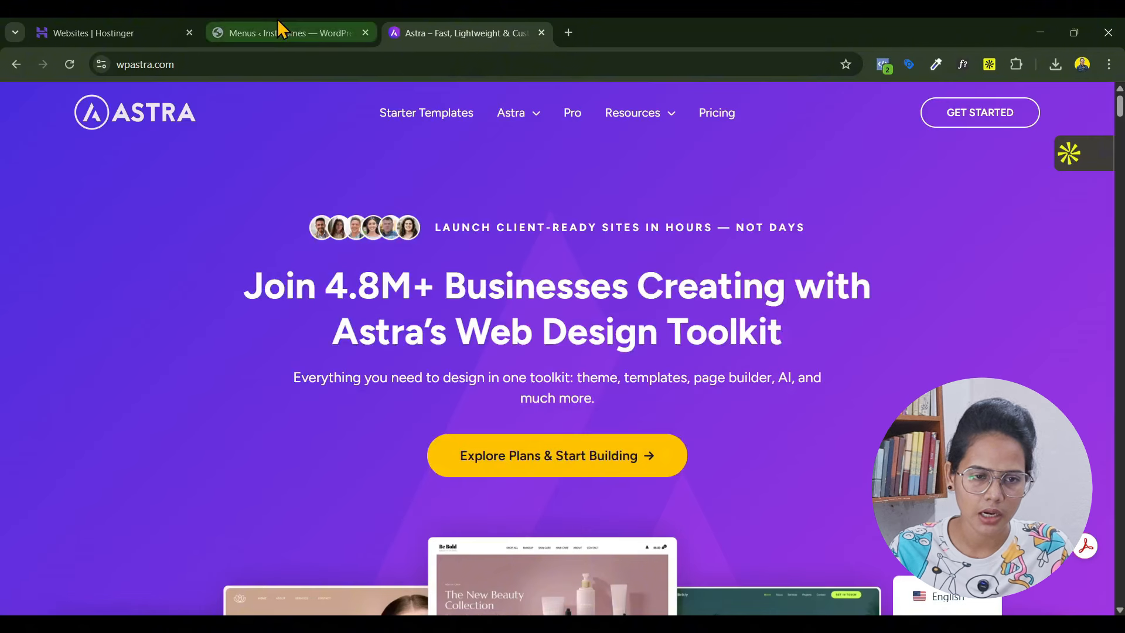
Back in the megamenu editor, nest a container inside the main container and add a second container beneath it
{"action": "left_click", "coordinate": [281, 32]}
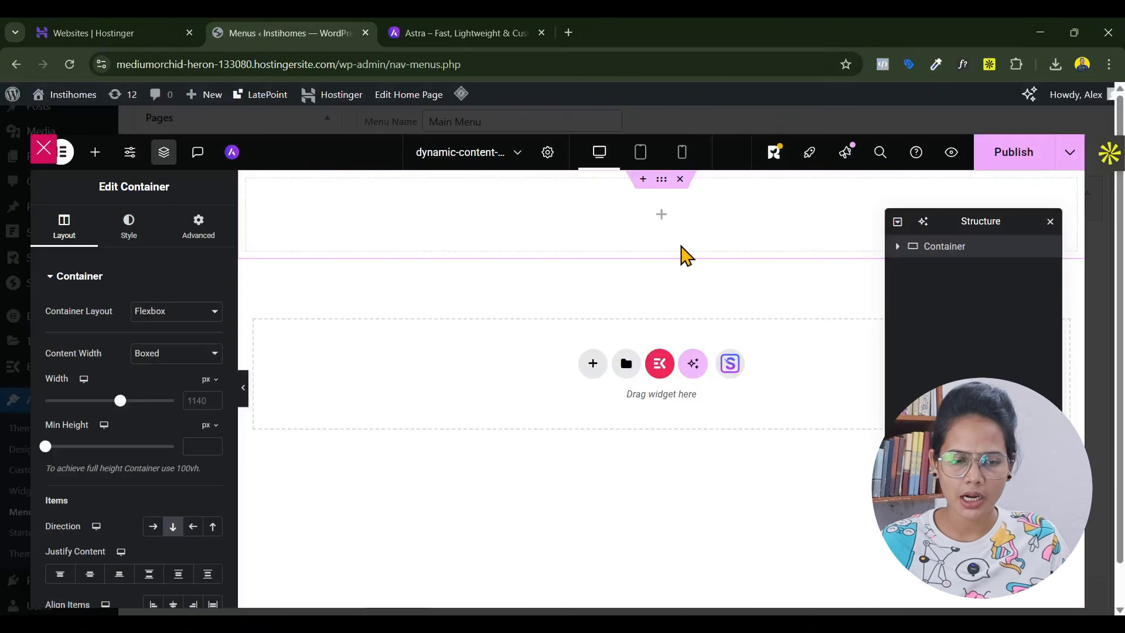
{"action": "left_click", "coordinate": [662, 215]}
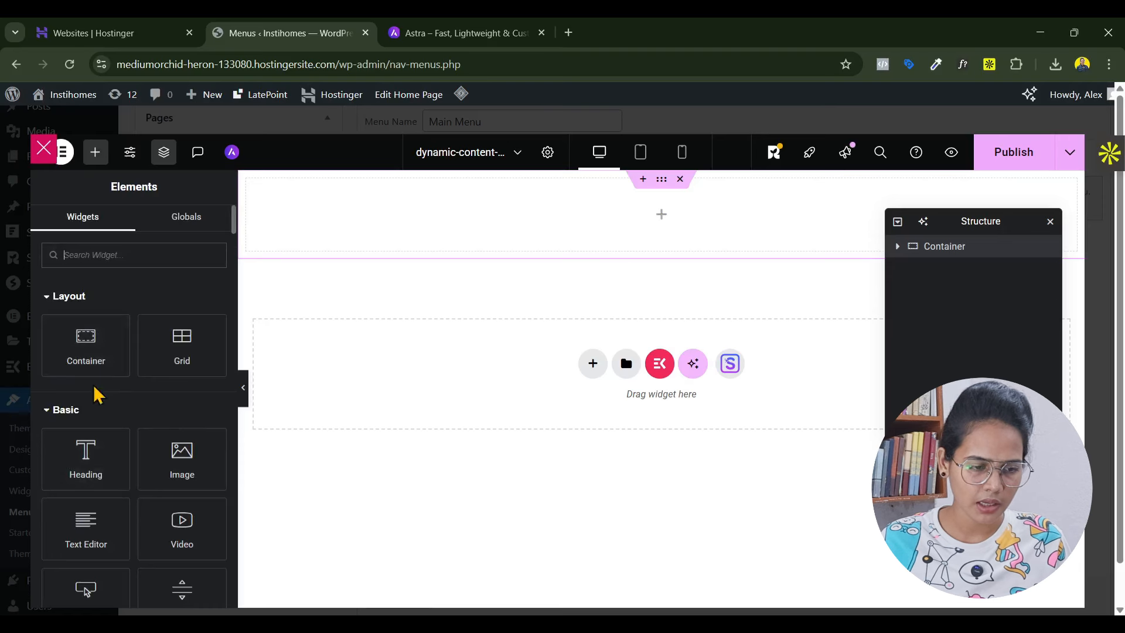
{"action": "left_click_drag", "start_coordinate": [88, 352], "coordinate": [369, 236]}
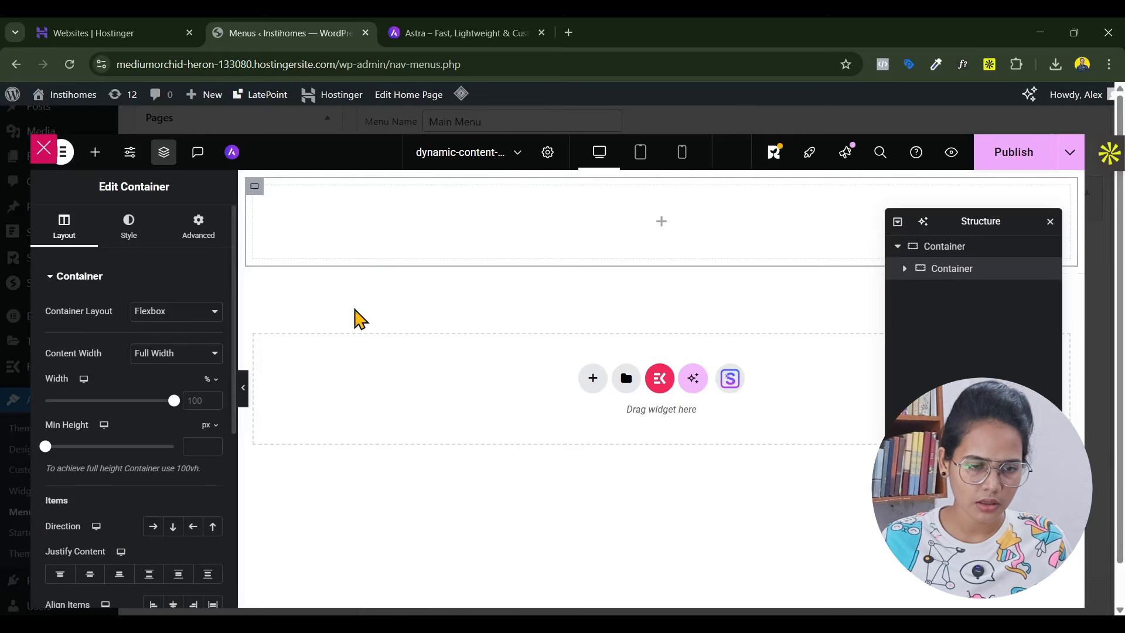
{"action": "right_click", "coordinate": [253, 186]}
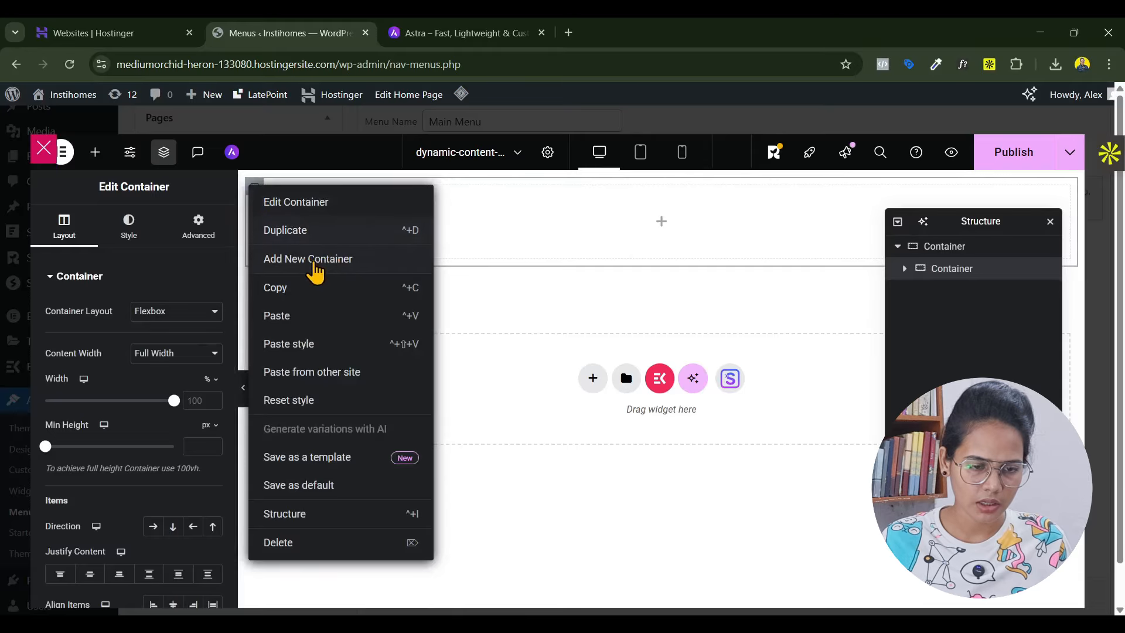
{"action": "left_click", "coordinate": [317, 259]}
Arrange the main container's contents in a horizontal row and set the first nested container's width to 36%
{"action": "left_click", "coordinate": [970, 246]}
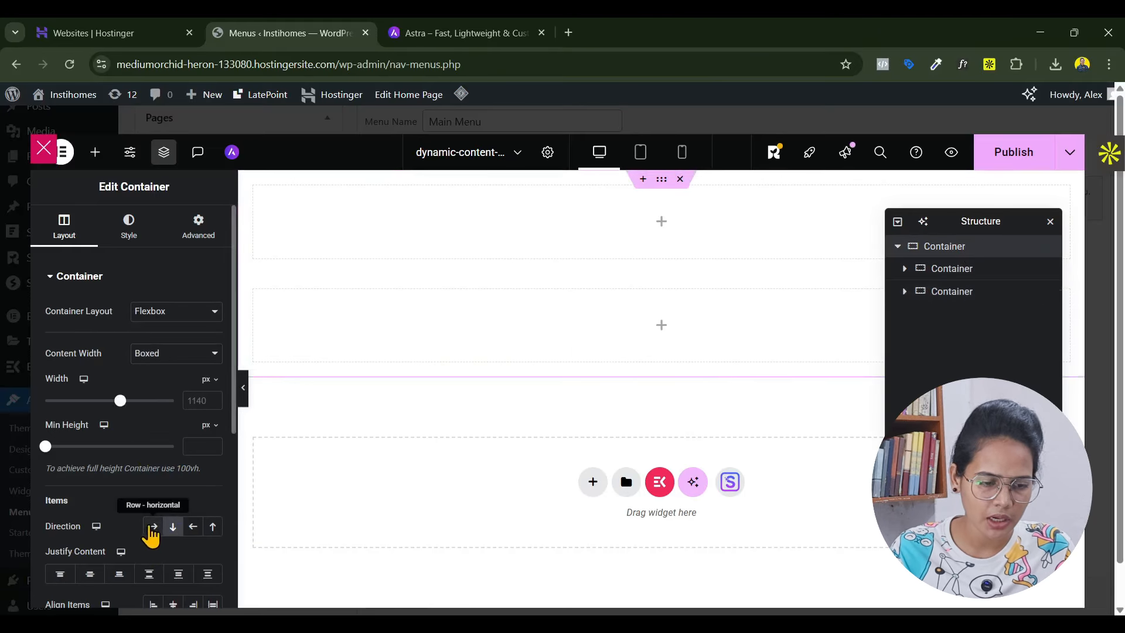
{"action": "left_click", "coordinate": [153, 526]}
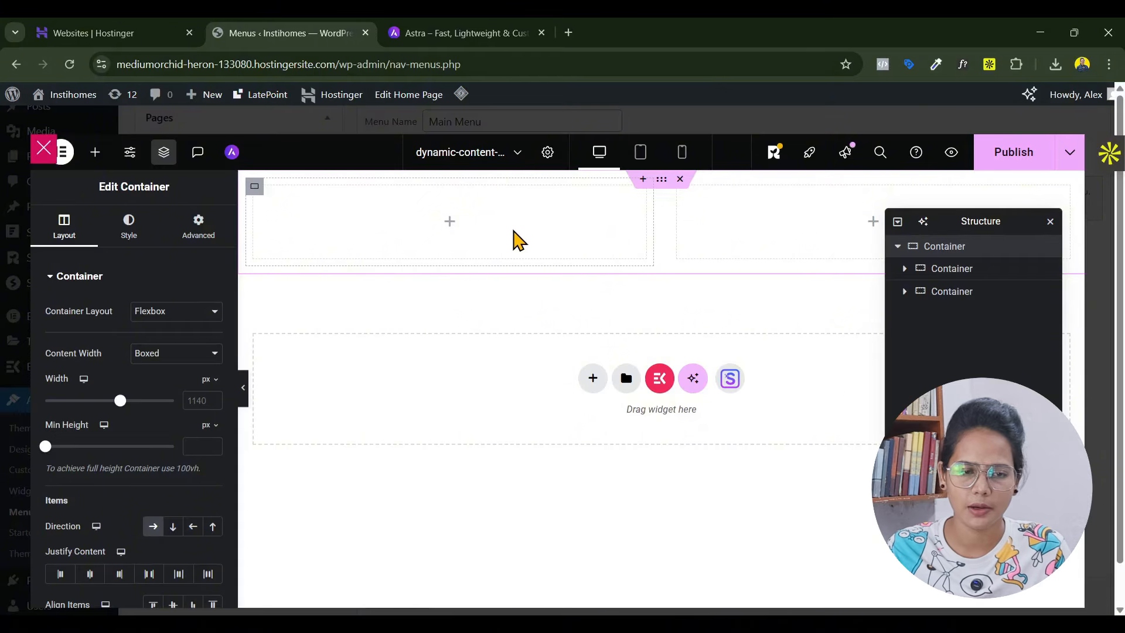
{"action": "left_click_drag", "start_coordinate": [645, 231], "coordinate": [548, 249]}
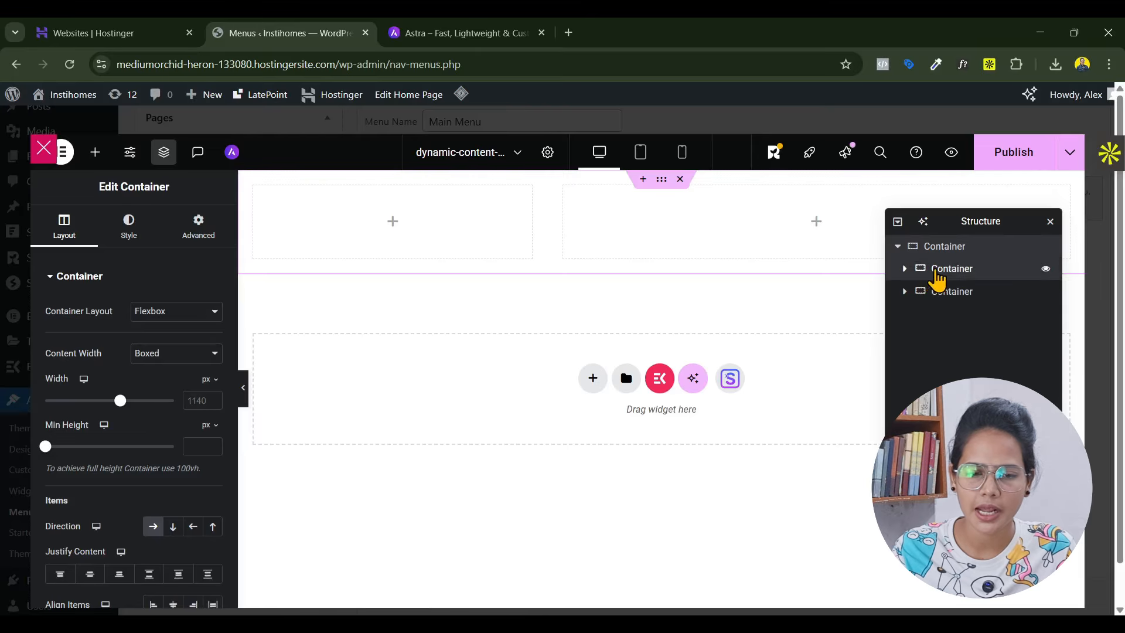
{"action": "left_click", "coordinate": [937, 272]}
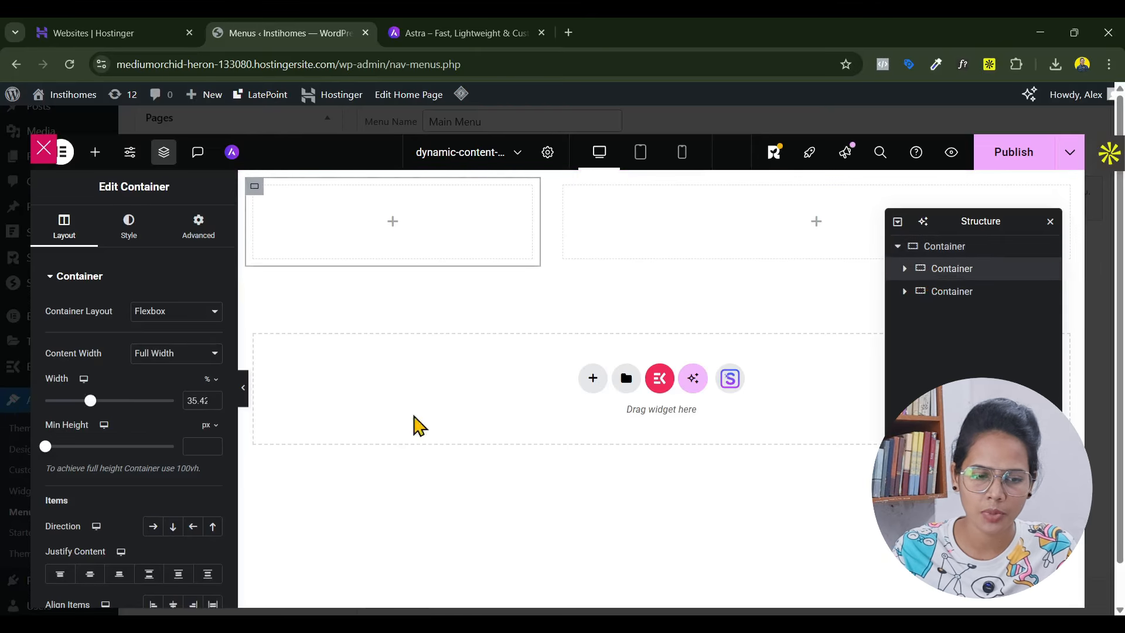
{"action": "double_click", "coordinate": [202, 402]}
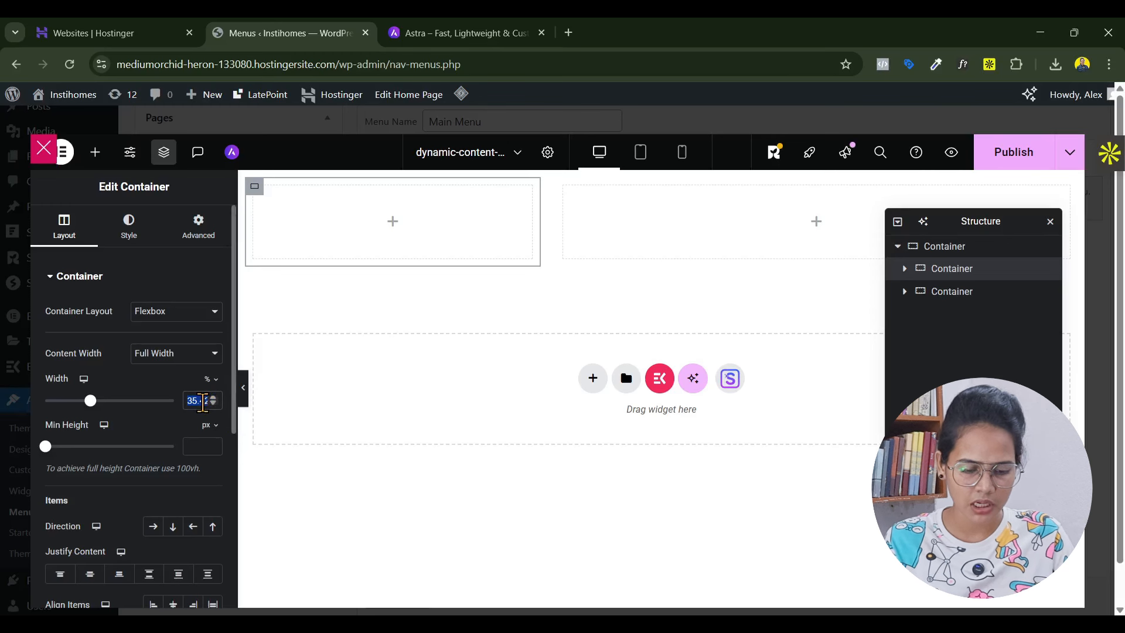
{"action": "type", "text": "36"}
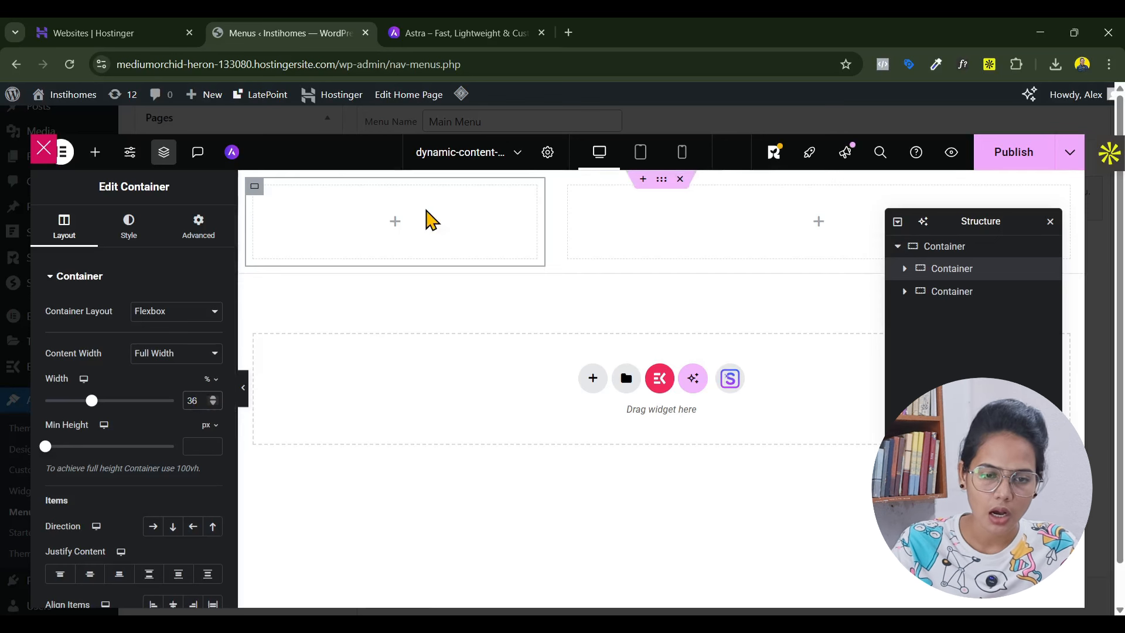
Add an Icon Box widget to the first nested container and enable unfiltered file uploads for its SVG icon
{"action": "left_click", "coordinate": [388, 223]}
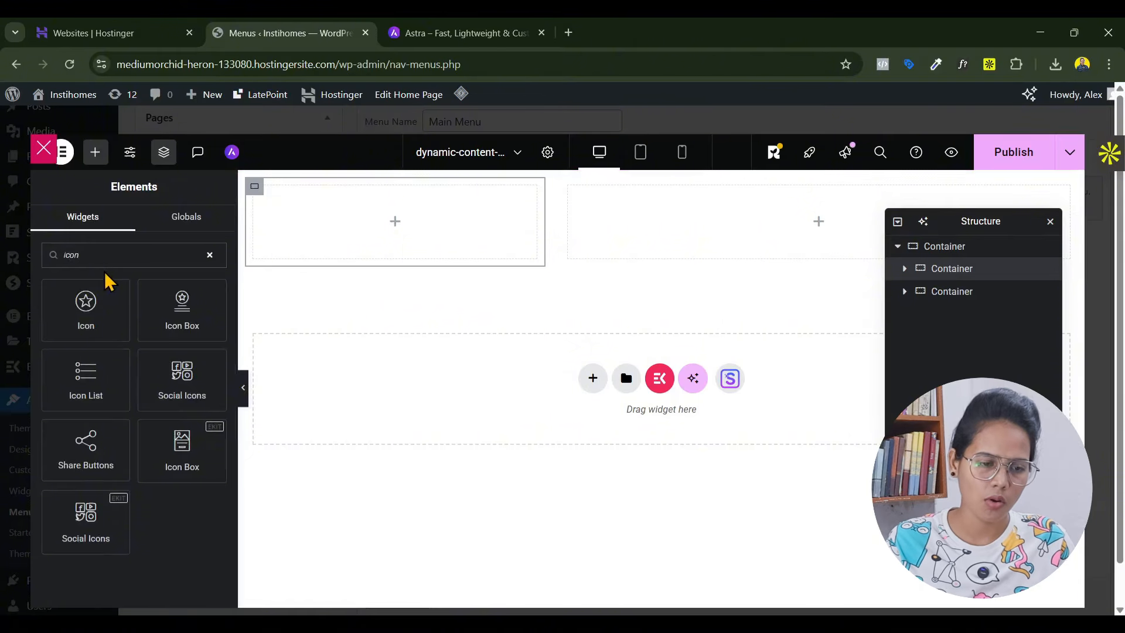
{"action": "left_click_drag", "start_coordinate": [164, 316], "coordinate": [383, 259]}
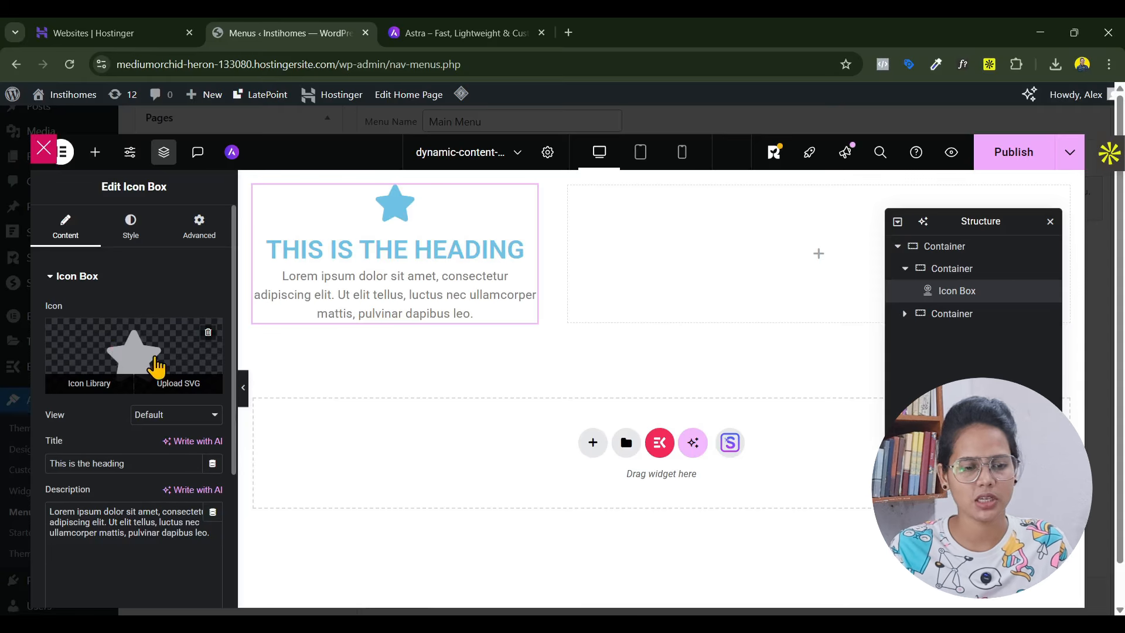
{"action": "left_click", "coordinate": [176, 388]}
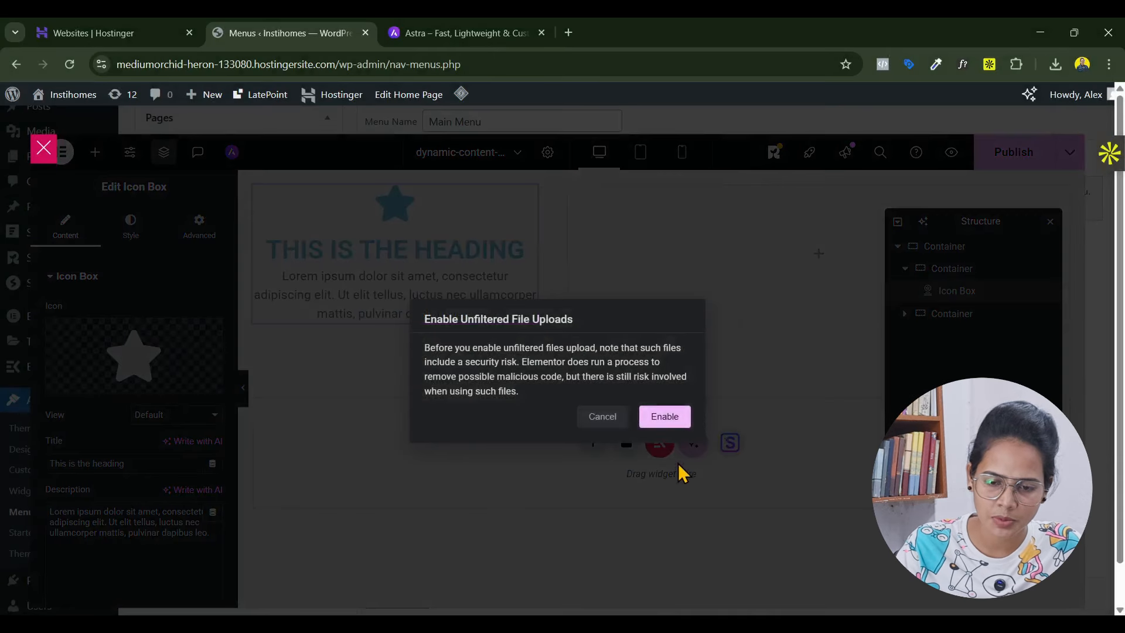
{"action": "left_click", "coordinate": [664, 418]}
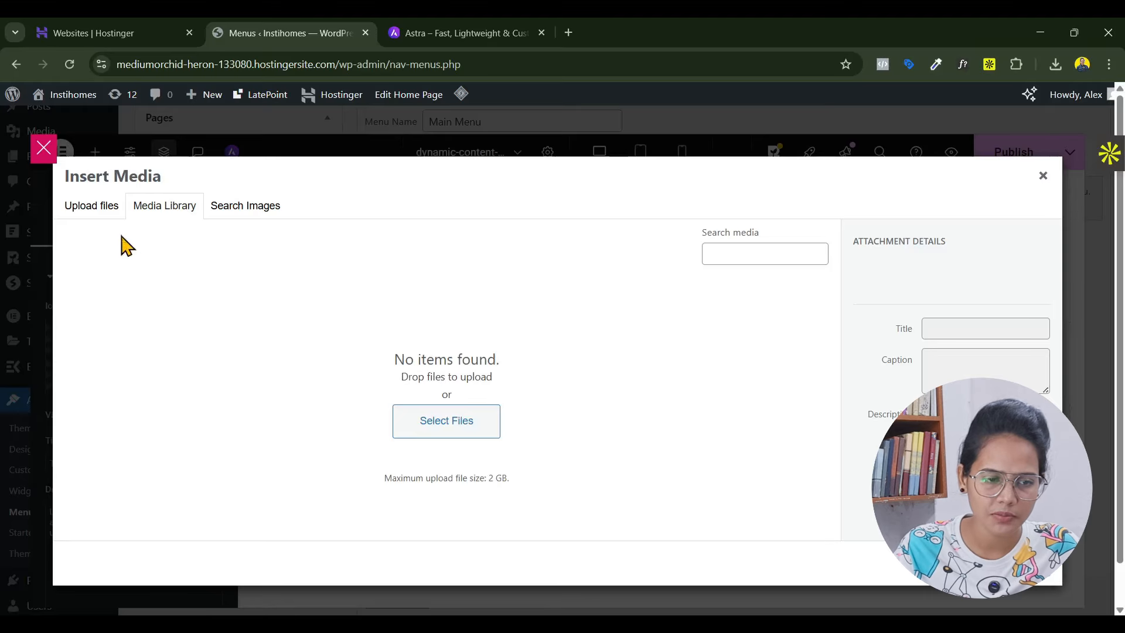
Upload dryer-alt.svg from the Downloads folder and insert it as the Icon Box's icon
{"action": "left_click", "coordinate": [91, 206]}
{"action": "left_click", "coordinate": [576, 403]}
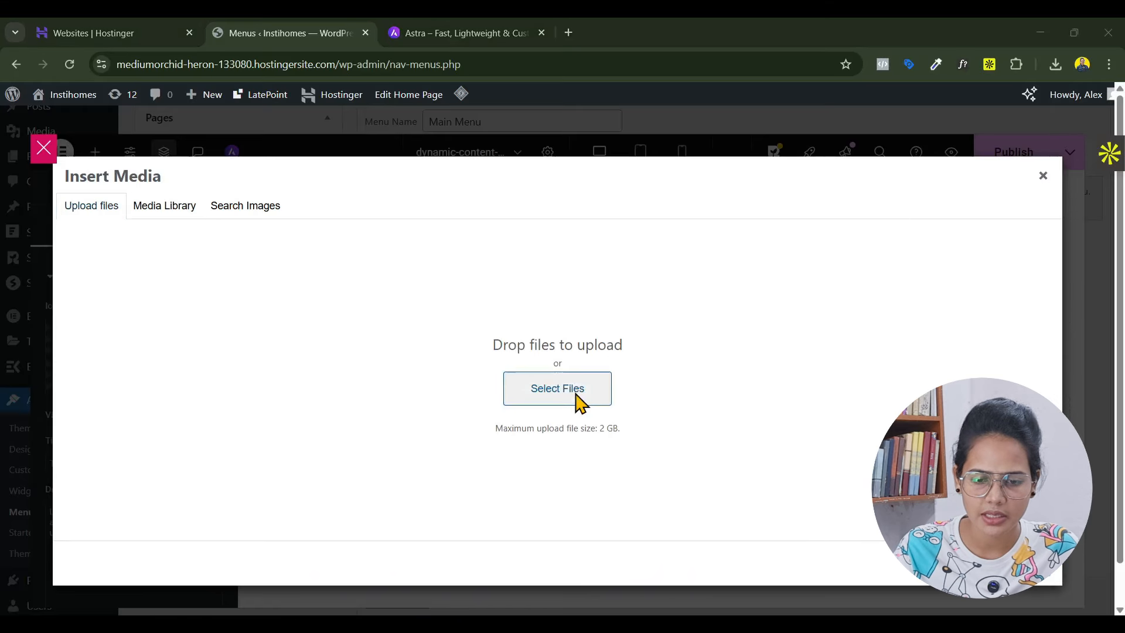
{"action": "left_click", "coordinate": [258, 231]}
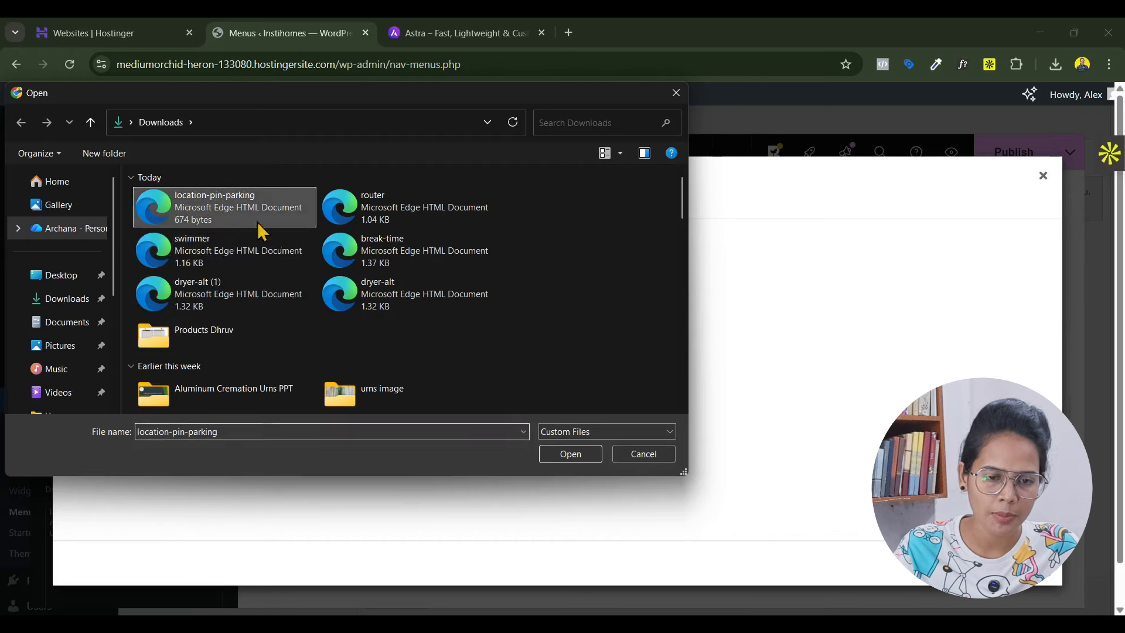
{"action": "left_click", "coordinate": [390, 301], "text": "shift"}
{"action": "left_click", "coordinate": [565, 455]}
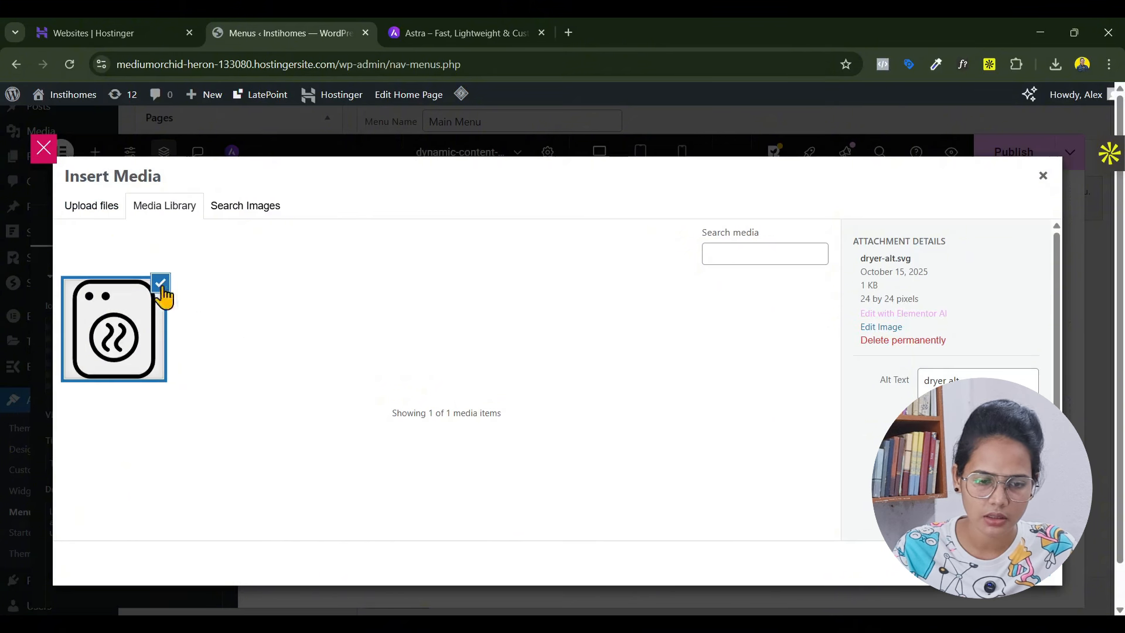
{"action": "left_click", "coordinate": [1035, 568]}
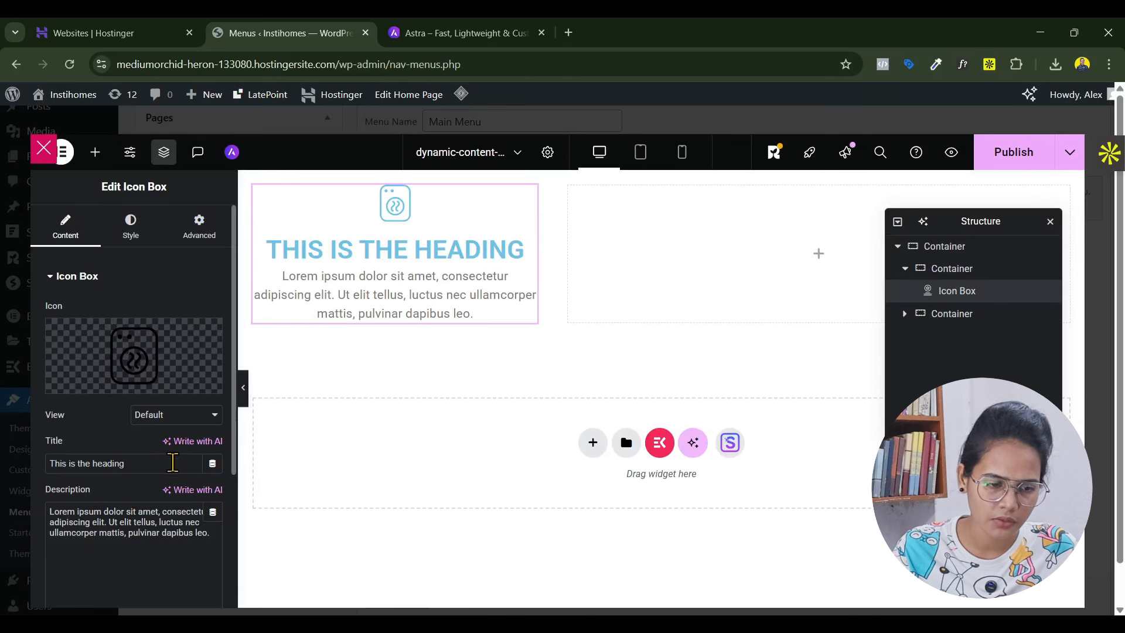
Set the Icon Box's title to "Drying" and its description to "Available in our hotel"
{"action": "left_click_drag", "start_coordinate": [173, 462], "coordinate": [41, 466]}
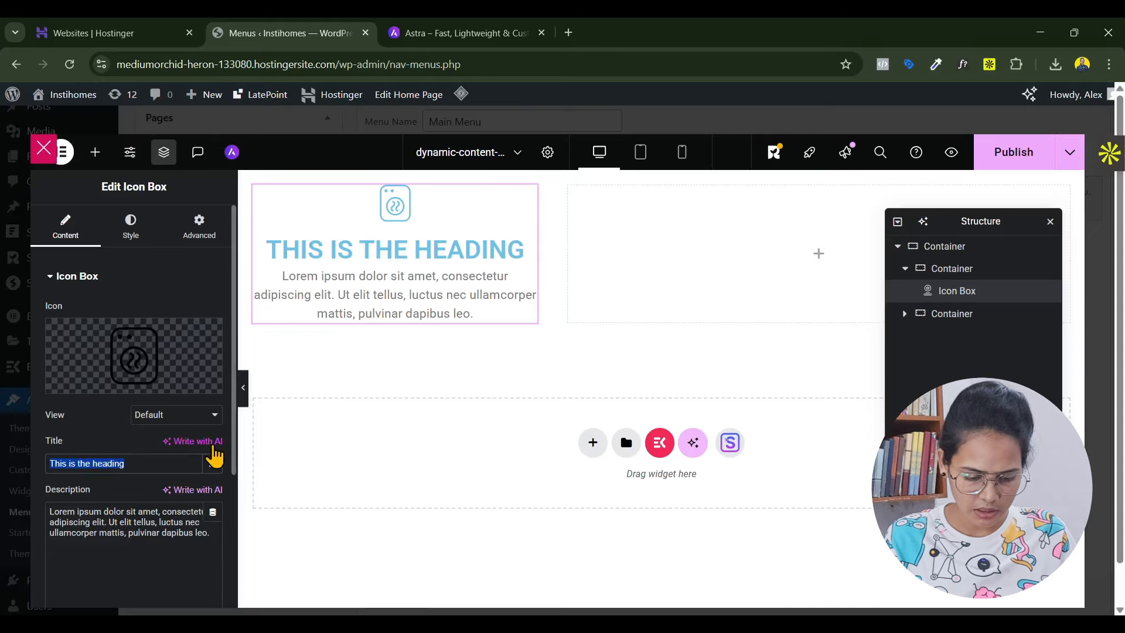
{"action": "type", "text": "Drying"}
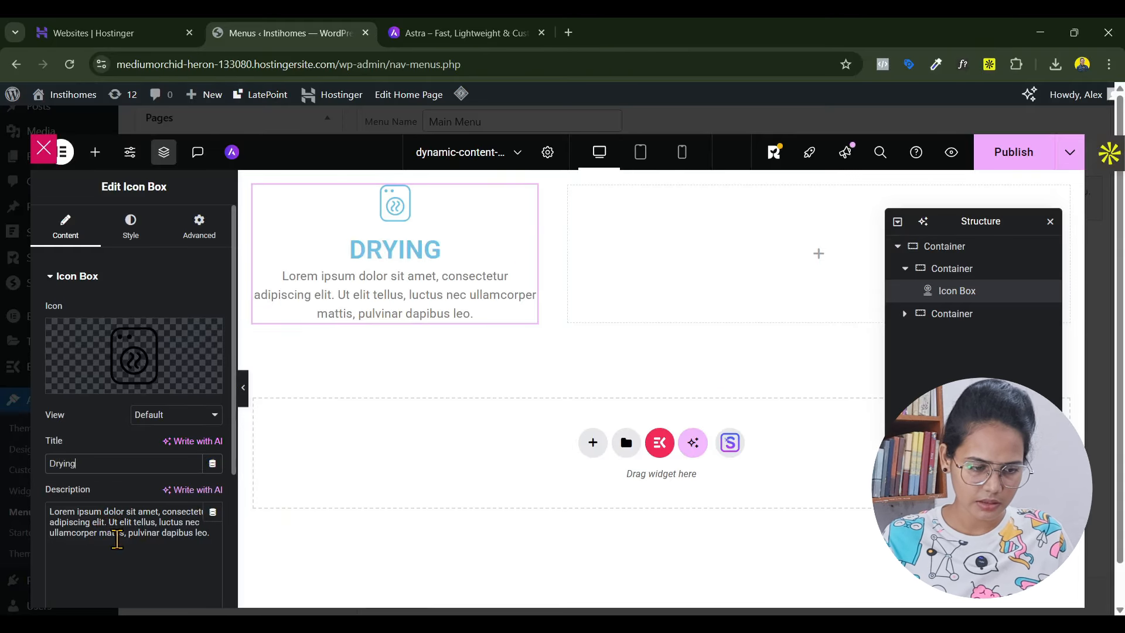
{"action": "triple_click", "coordinate": [126, 525]}
{"action": "type", "text": "Availabl"}
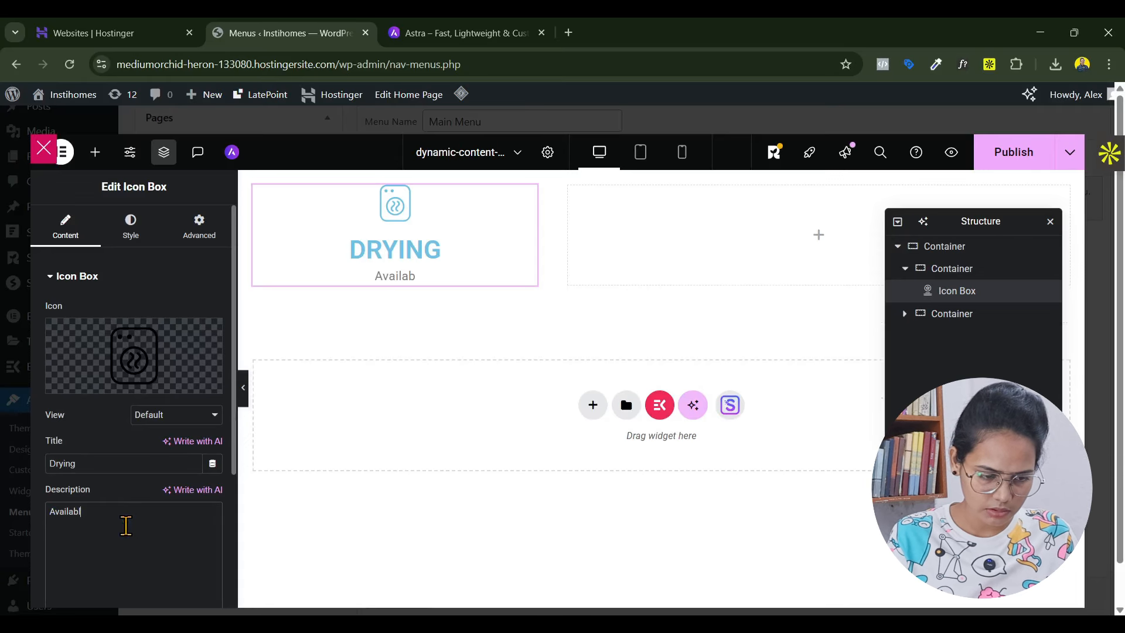
{"action": "type", "text": "e in our "}
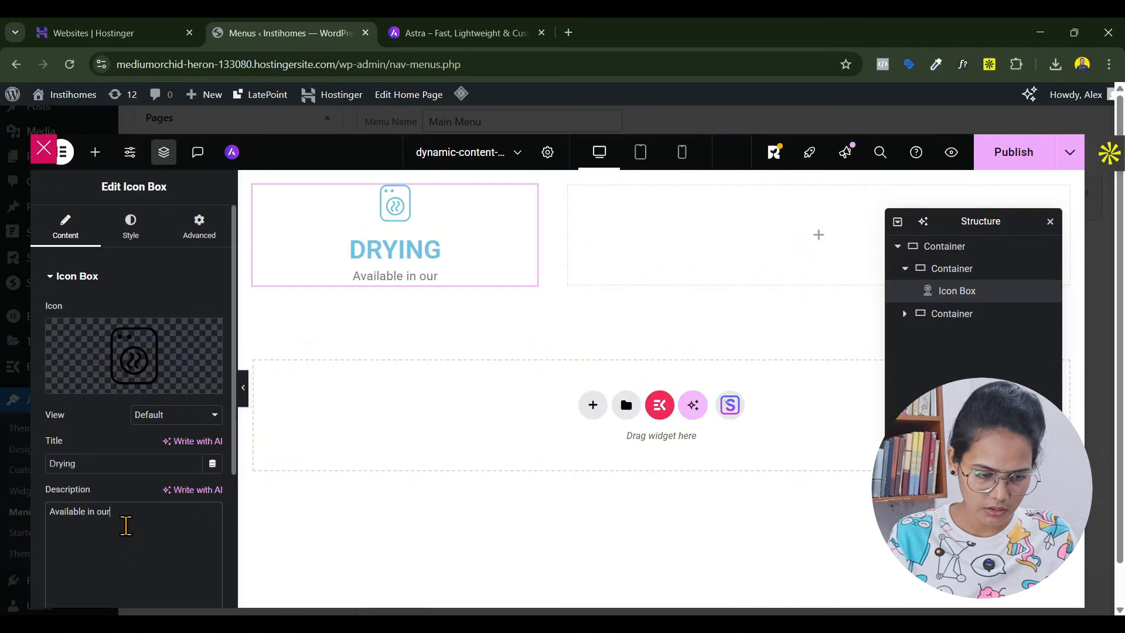
{"action": "type", "text": "hotel"}
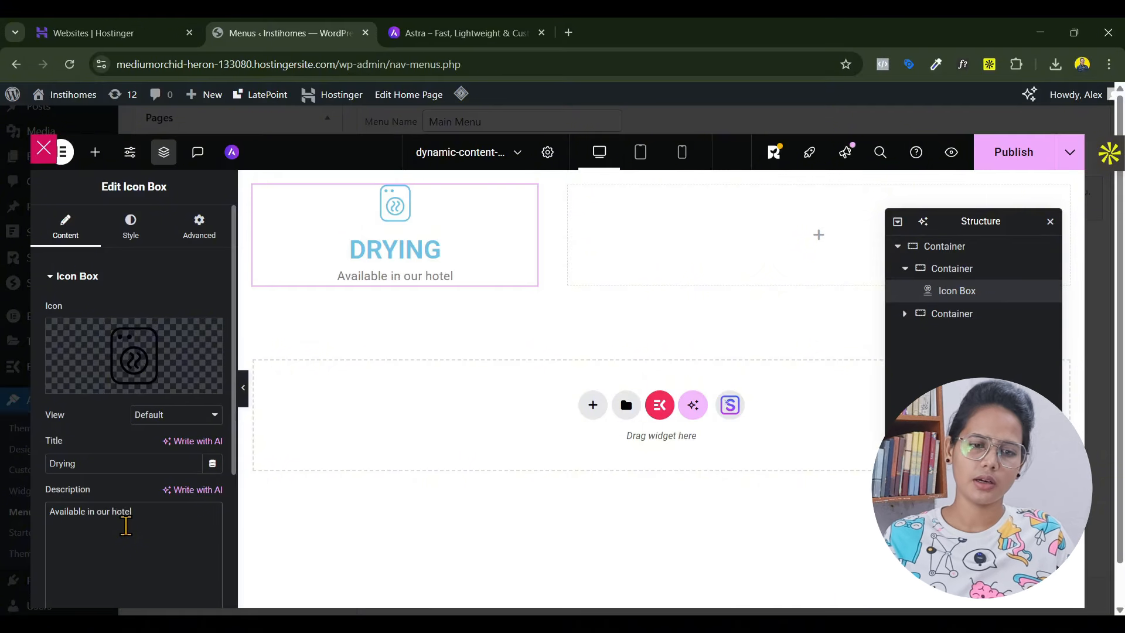
Set the Icon Box's icon position to left with middle vertical alignment and compare it with Astra's dropdown menu
{"action": "left_click", "coordinate": [131, 226]}
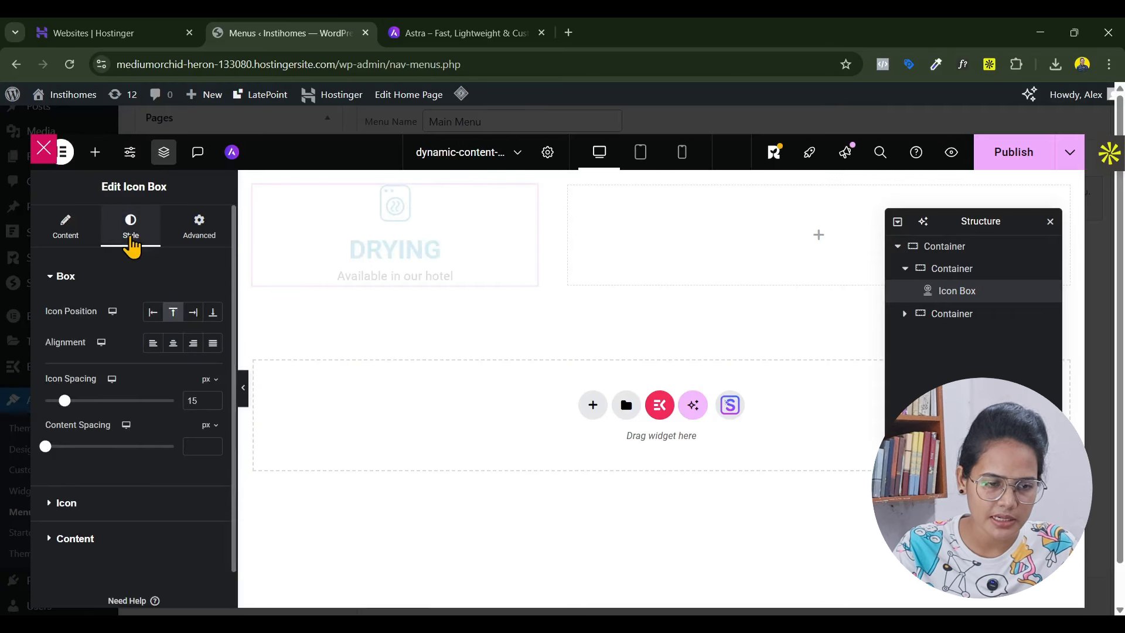
{"action": "left_click", "coordinate": [152, 312]}
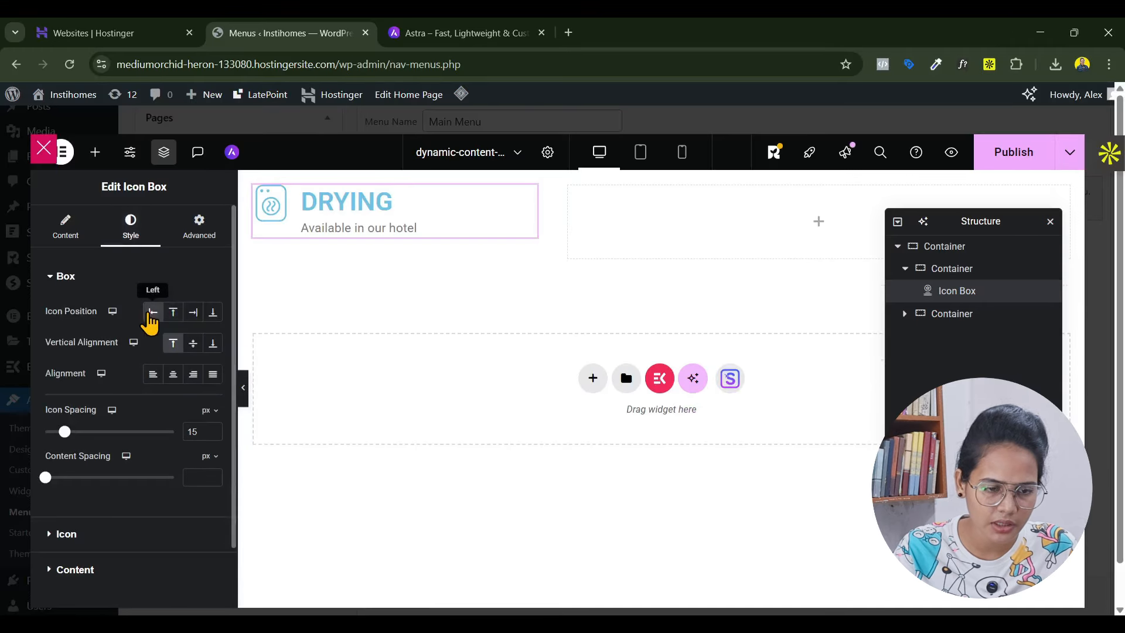
{"action": "left_click", "coordinate": [193, 344]}
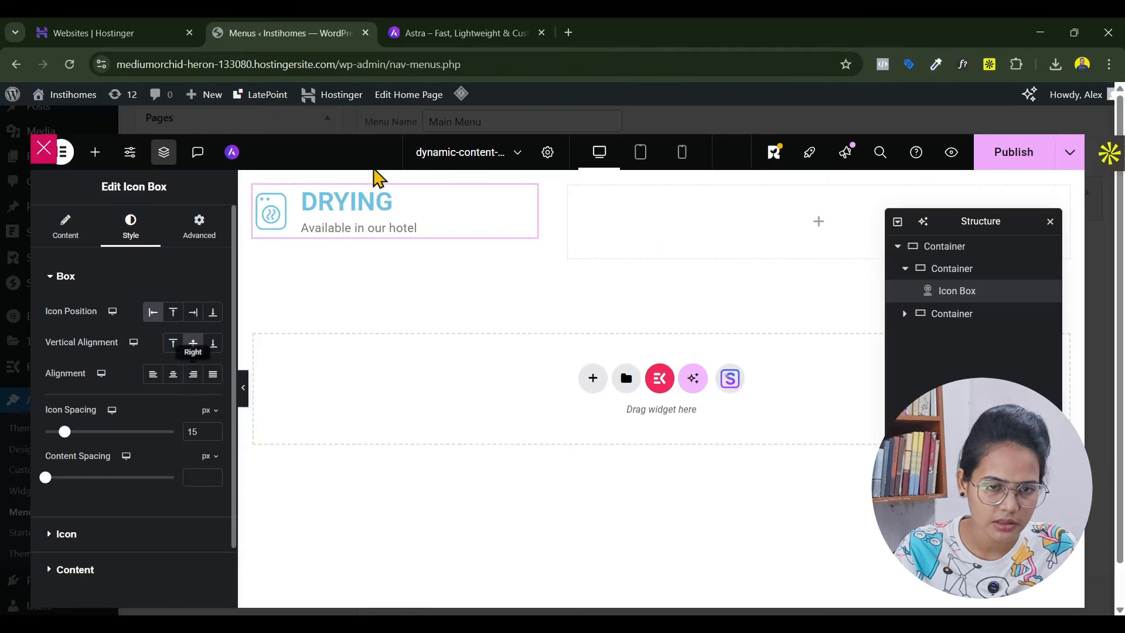
{"action": "left_click", "coordinate": [463, 33]}
{"action": "mouse_move", "coordinate": [516, 112]}
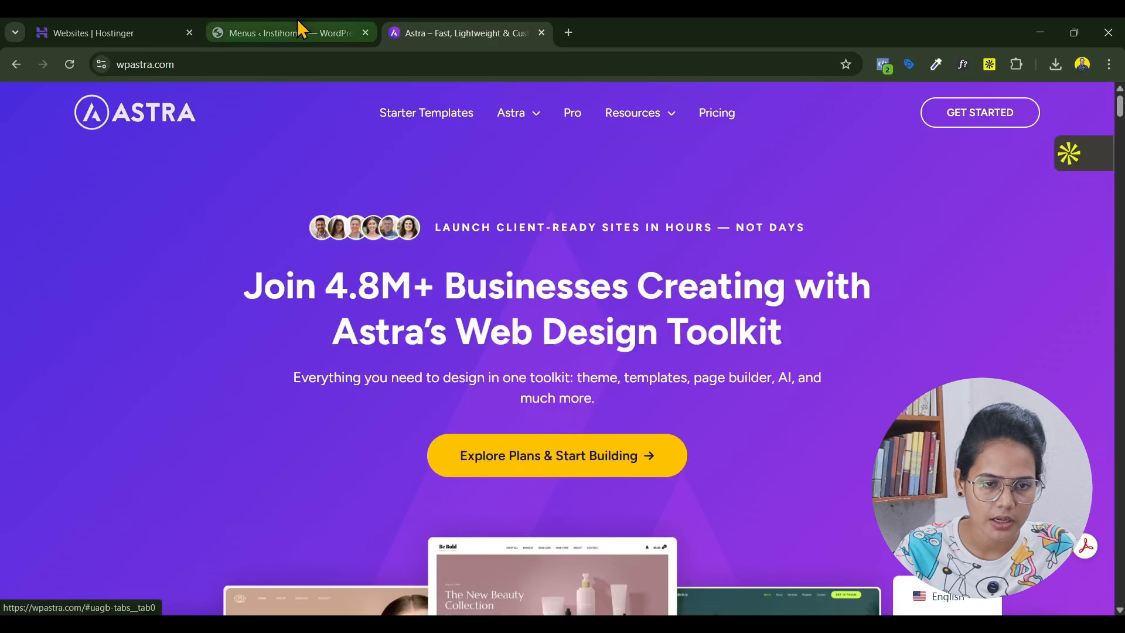
{"action": "left_click", "coordinate": [293, 33]}
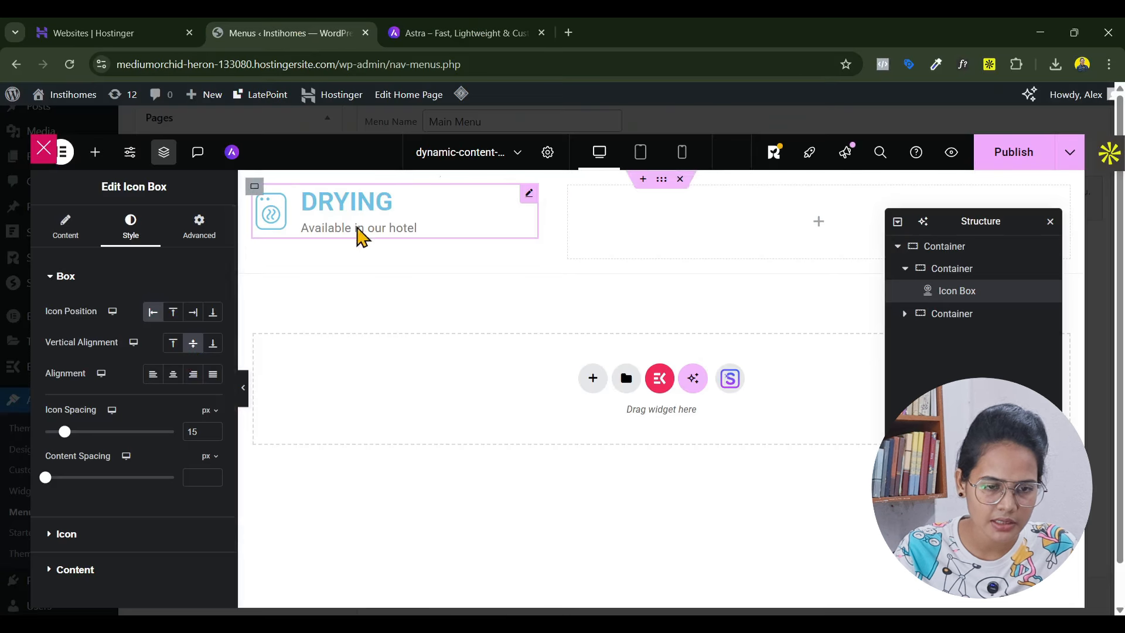
Set the Drying icon's primary color to the Theme Brand global color
{"action": "left_click", "coordinate": [62, 534]}
{"action": "left_click", "coordinate": [192, 380]}
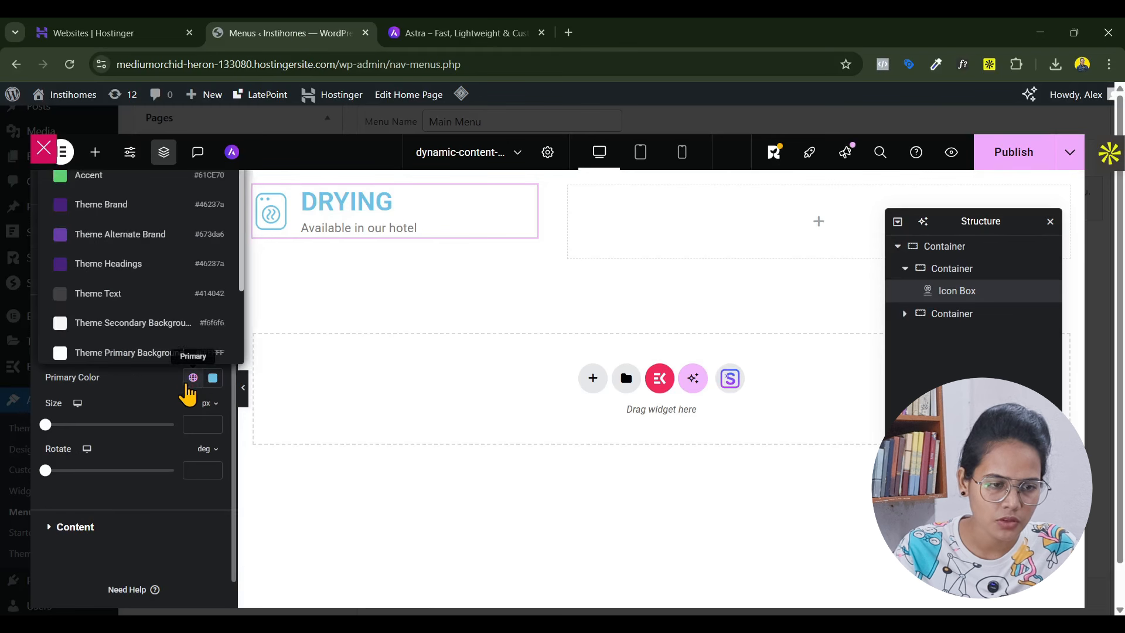
{"action": "left_click", "coordinate": [116, 212]}
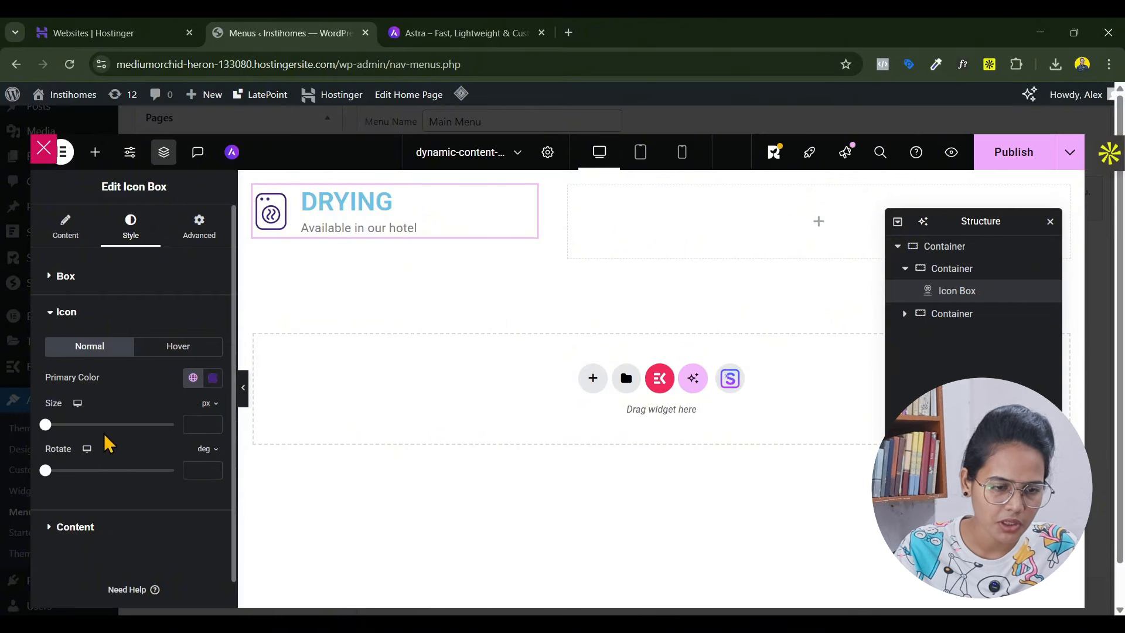
Apply the global typography preset that uses Roboto Slab to the Drying title
{"action": "left_click", "coordinate": [75, 527]}
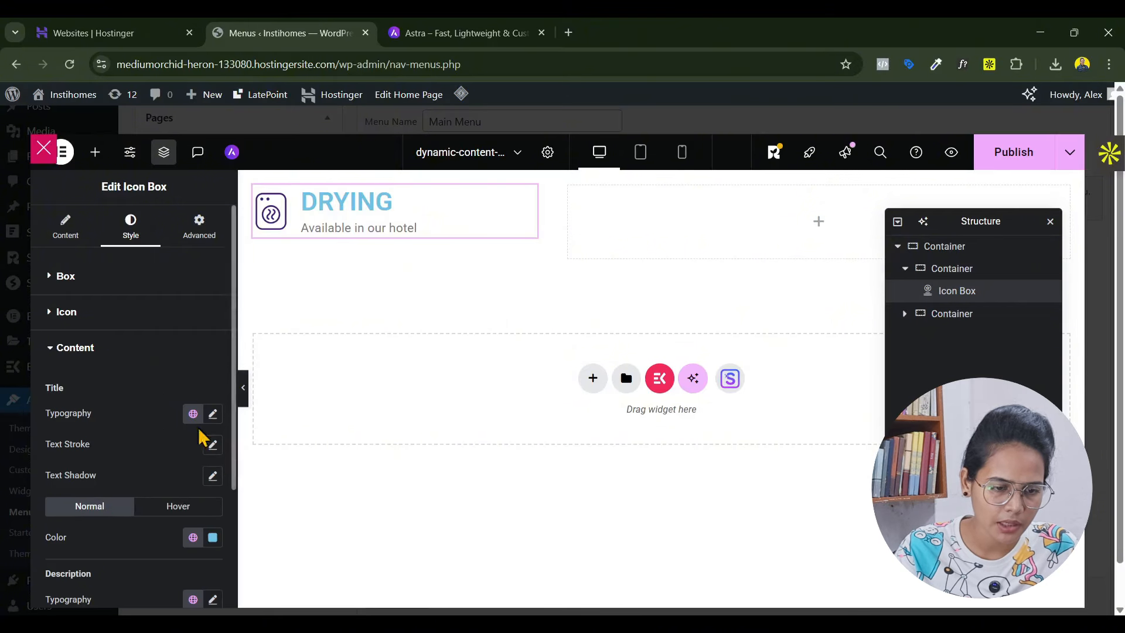
{"action": "left_click", "coordinate": [193, 413]}
{"action": "left_click", "coordinate": [109, 511]}
{"action": "scroll", "coordinate": [115, 498], "scroll_direction": "down", "scroll_amount": 3}
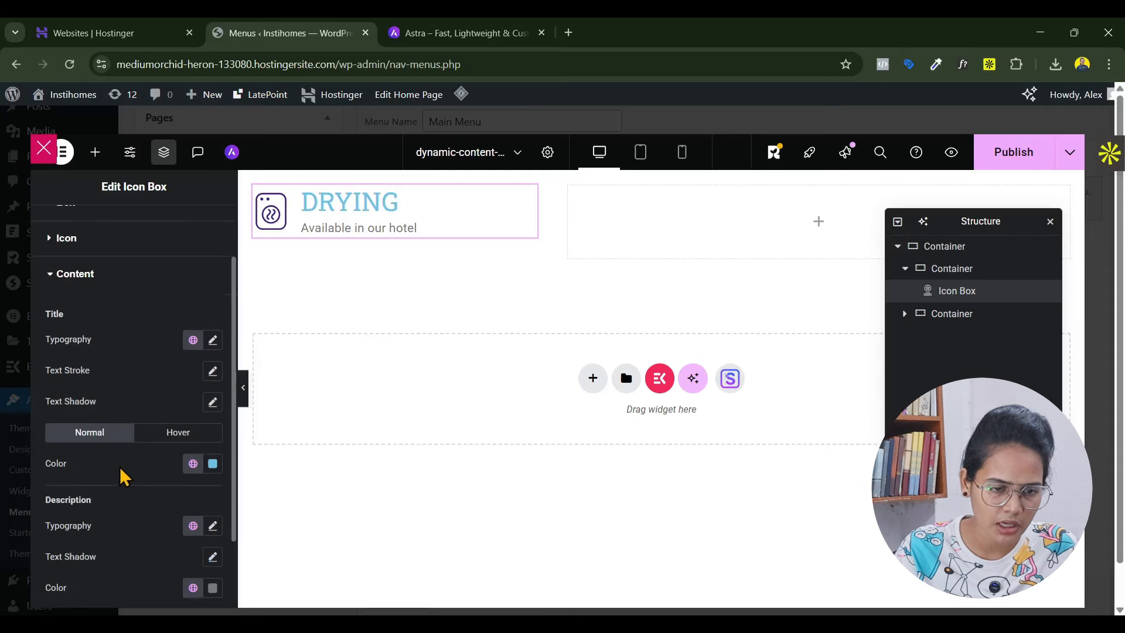
{"action": "left_click", "coordinate": [212, 266]}
{"action": "left_click", "coordinate": [170, 335]}
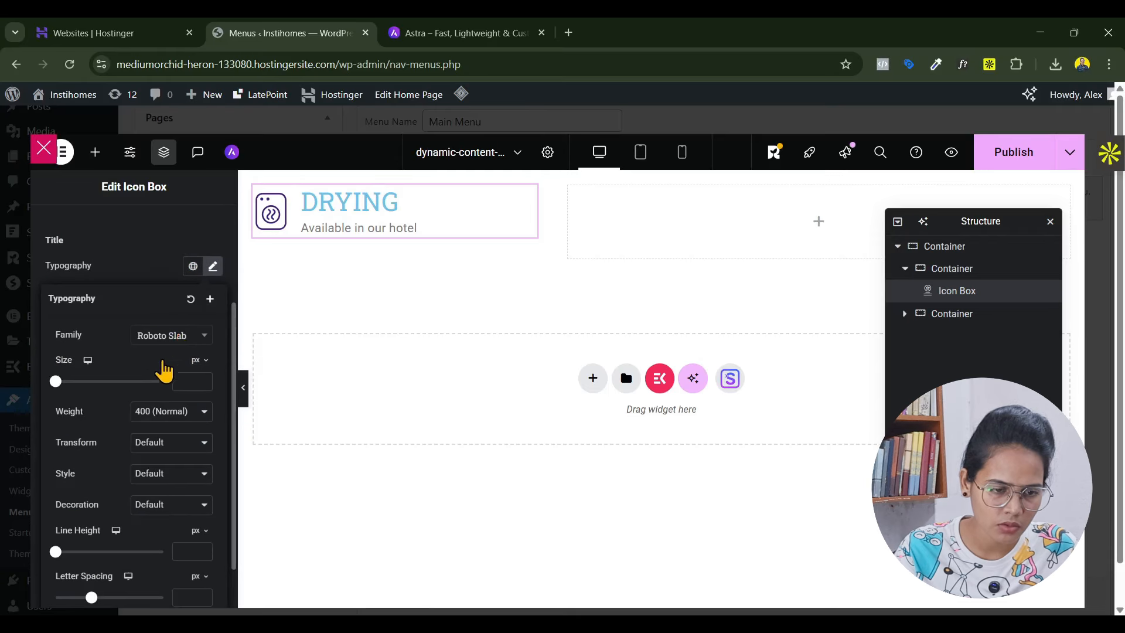
{"action": "type", "text": "pop"}
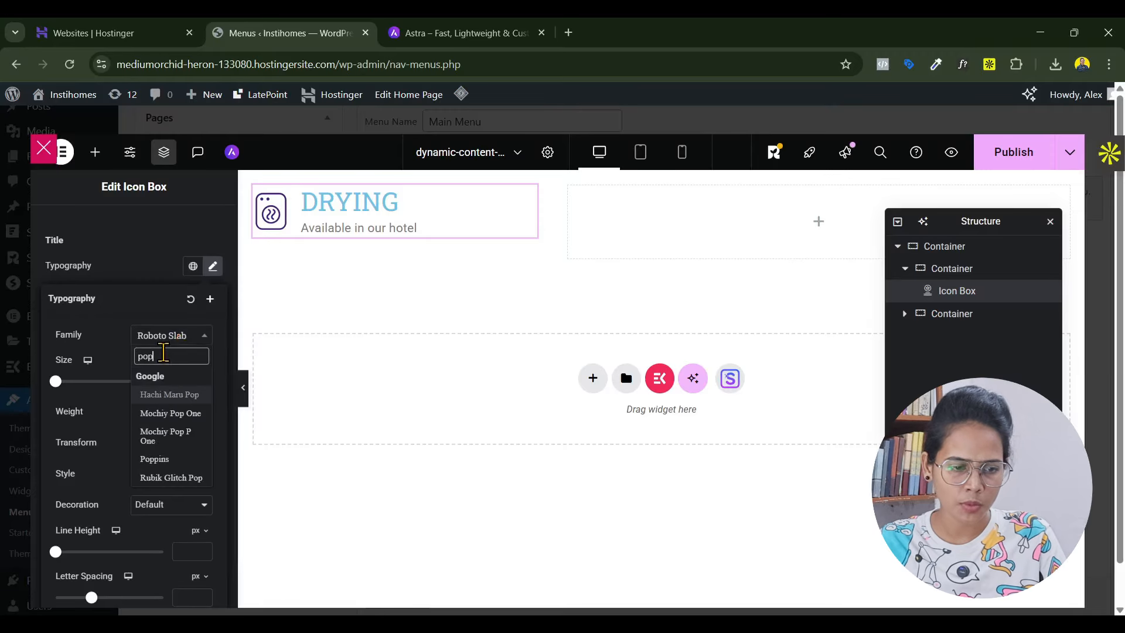
Inspect the font used in the Astra site's dropdown menu with the font-identifier extension
{"action": "left_click", "coordinate": [440, 22]}
{"action": "mouse_move", "coordinate": [518, 124]}
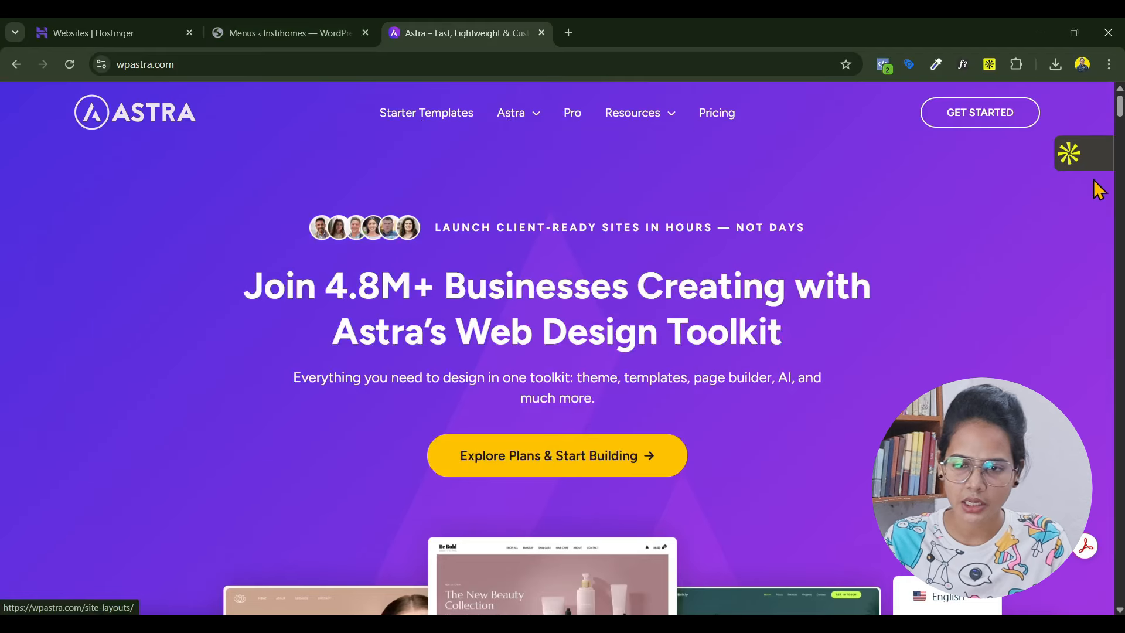
{"action": "left_click", "coordinate": [963, 63]}
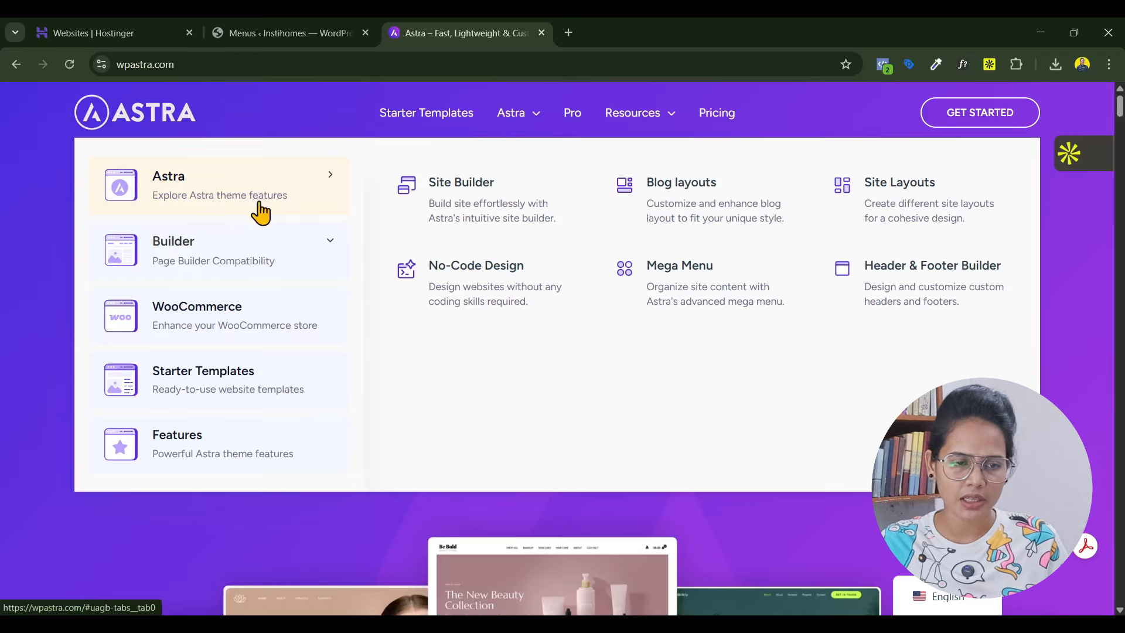
Return to the Elementor megamenu editor and set the Drying title's font family to Figtree
{"action": "left_click", "coordinate": [293, 33]}
{"action": "left_click_drag", "start_coordinate": [173, 357], "coordinate": [89, 372]}
{"action": "left_click", "coordinate": [89, 373]}
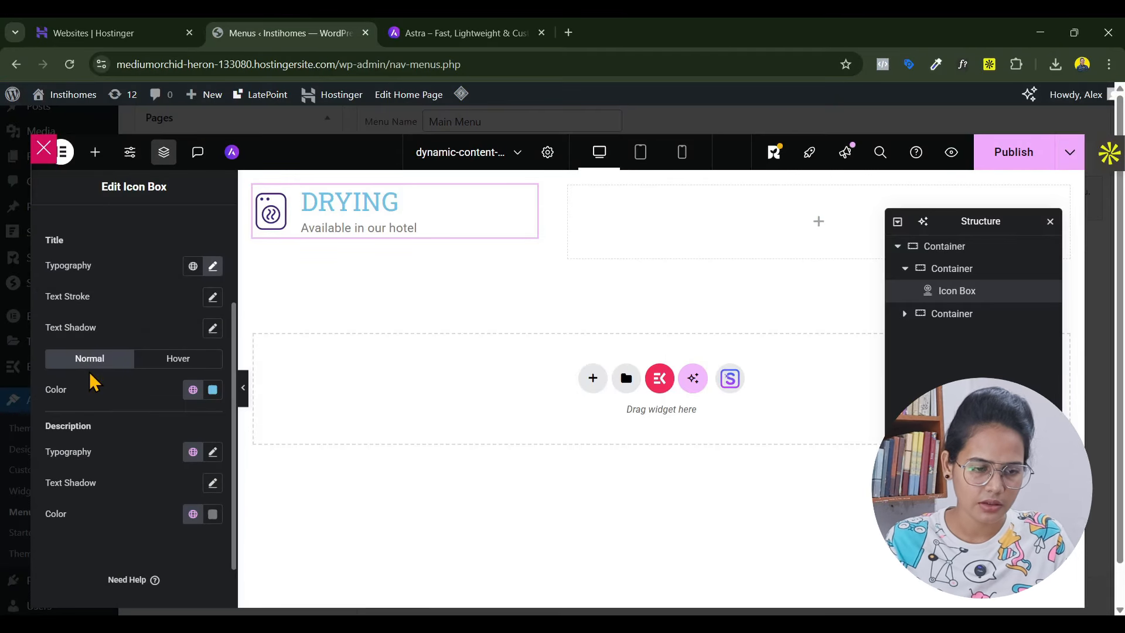
{"action": "left_click", "coordinate": [211, 267]}
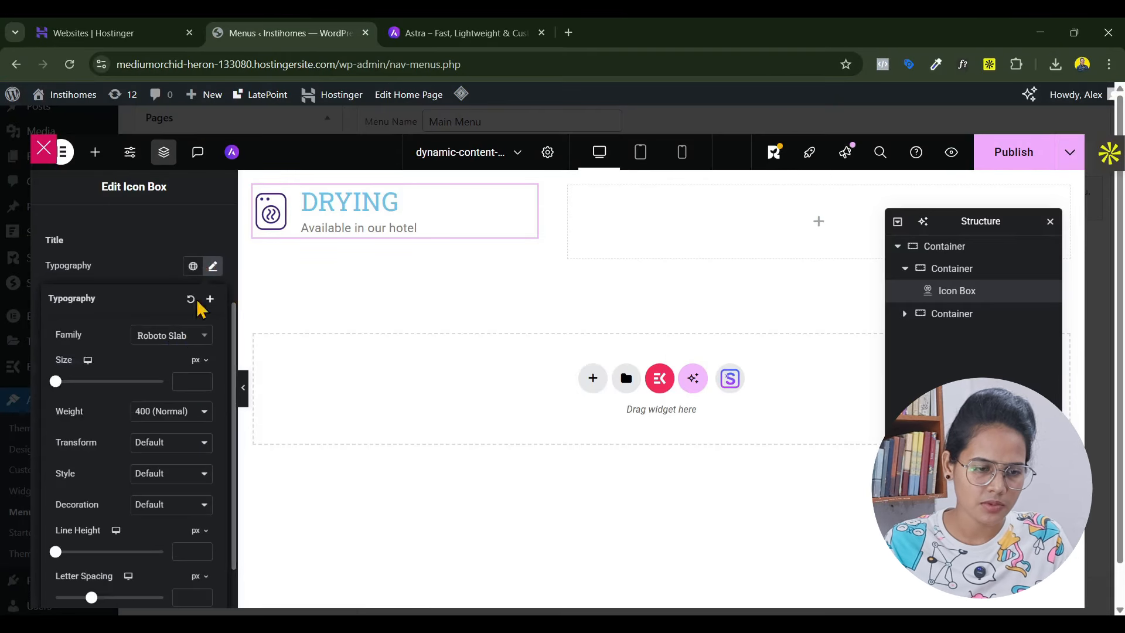
{"action": "left_click", "coordinate": [176, 337]}
{"action": "type", "text": "figt"}
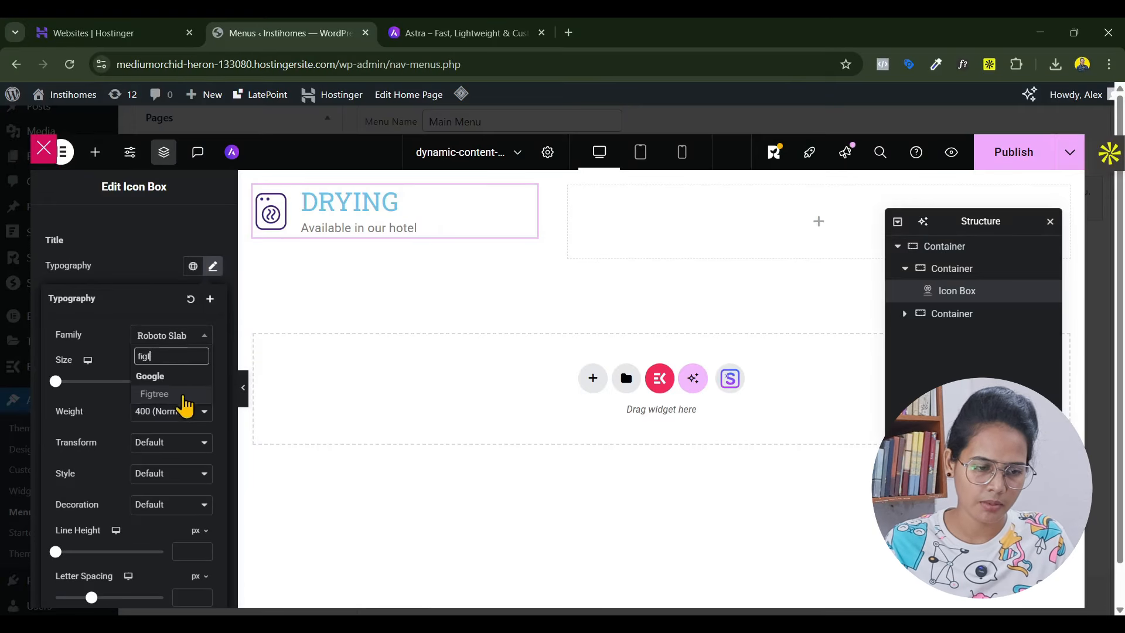
{"action": "left_click", "coordinate": [184, 396]}
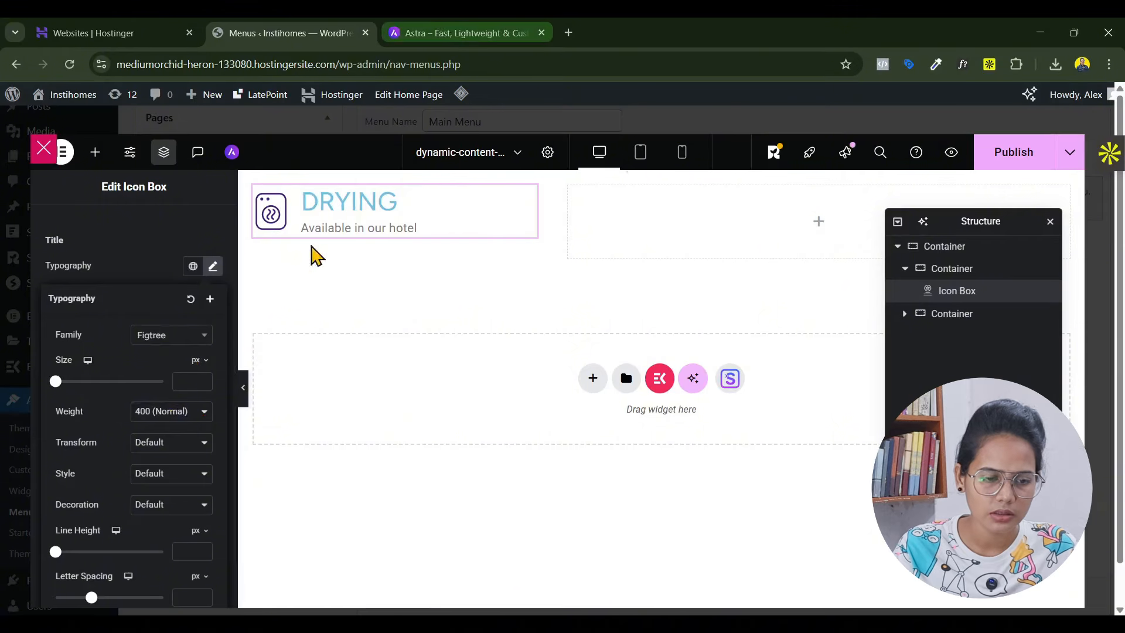
Set the Drying title's typography to 18 px size, 500 (Medium) weight and Capitalize transform
{"action": "left_click", "coordinate": [182, 380]}
{"action": "type", "text": "18"}
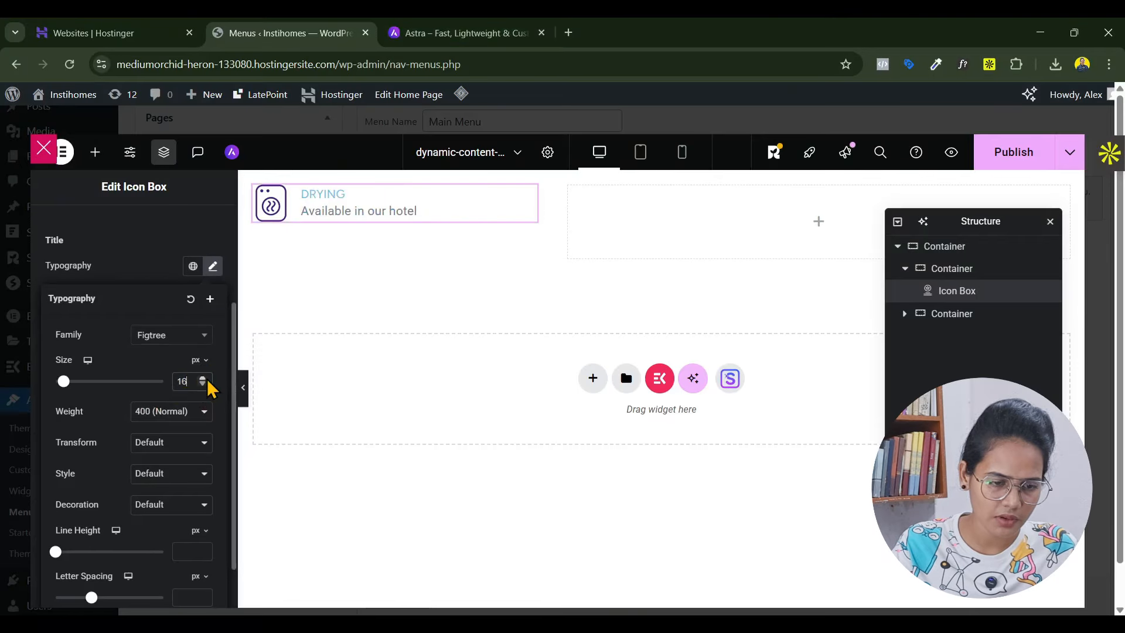
{"action": "left_click", "coordinate": [167, 414]}
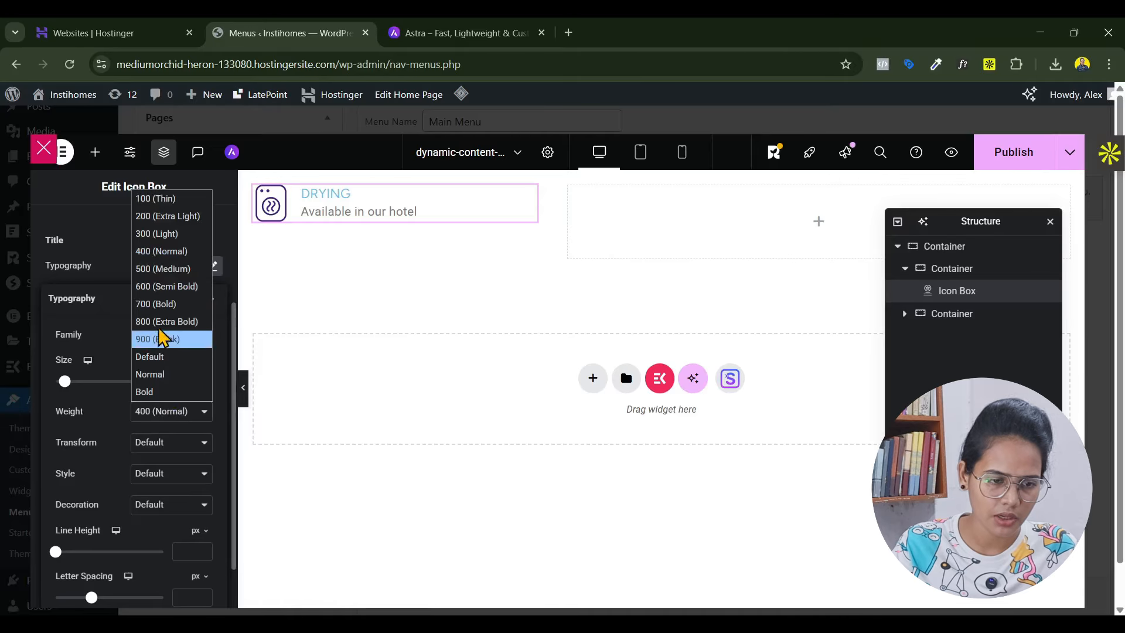
{"action": "left_click", "coordinate": [160, 275]}
{"action": "left_click", "coordinate": [163, 445]}
{"action": "key", "text": "Escape"}
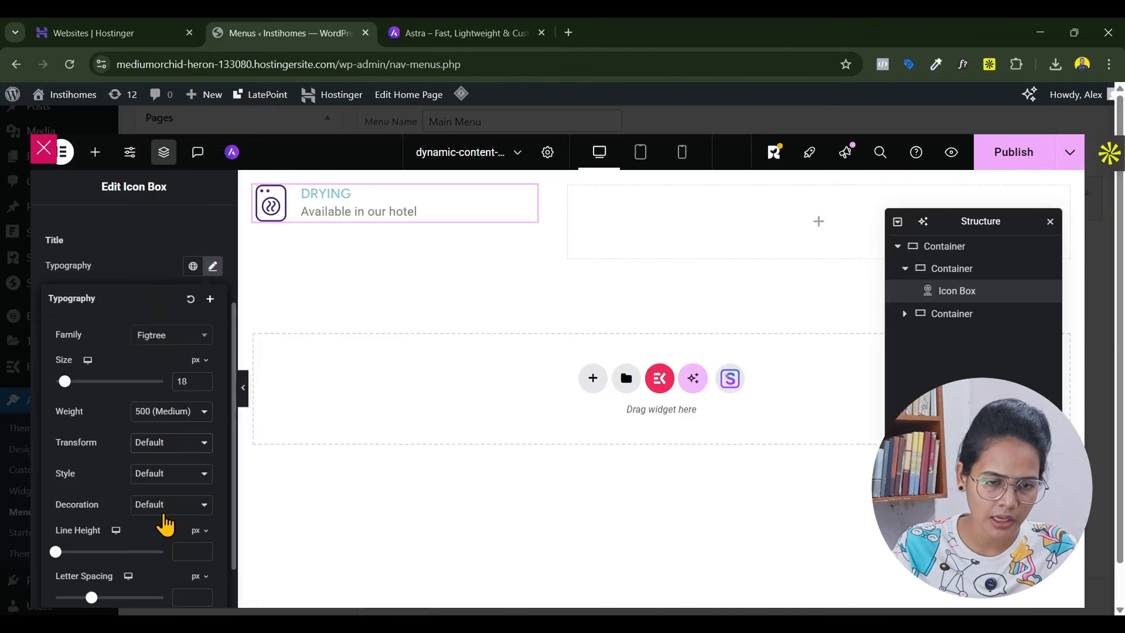
{"action": "left_click", "coordinate": [164, 516]}
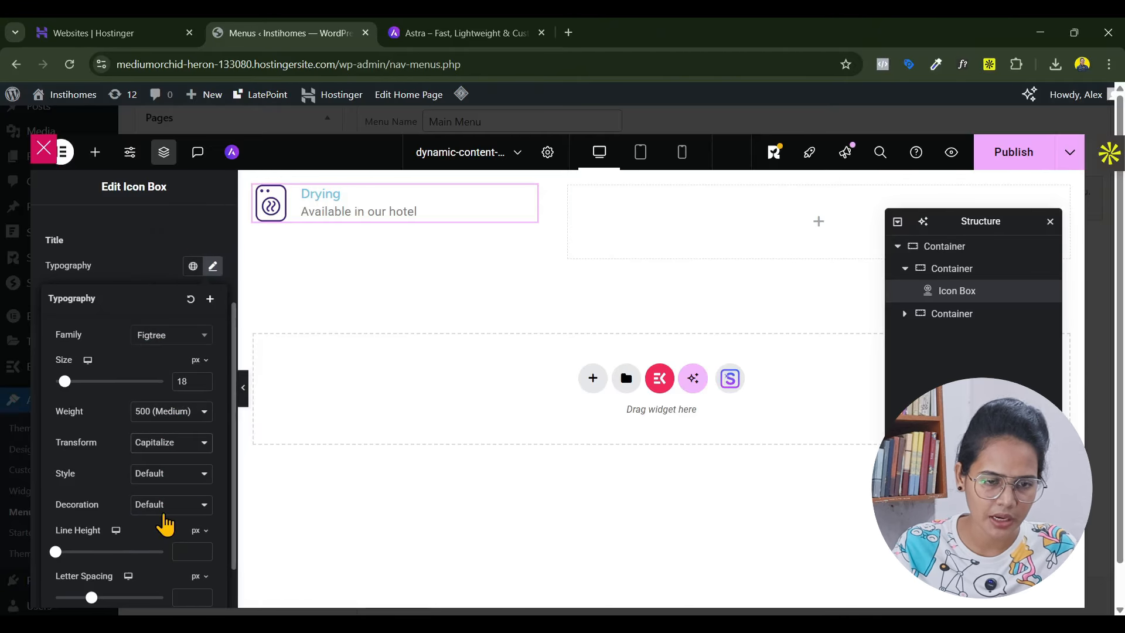
{"action": "left_click", "coordinate": [158, 283]}
Set the Drying title's normal color to black
{"action": "left_click", "coordinate": [193, 390]}
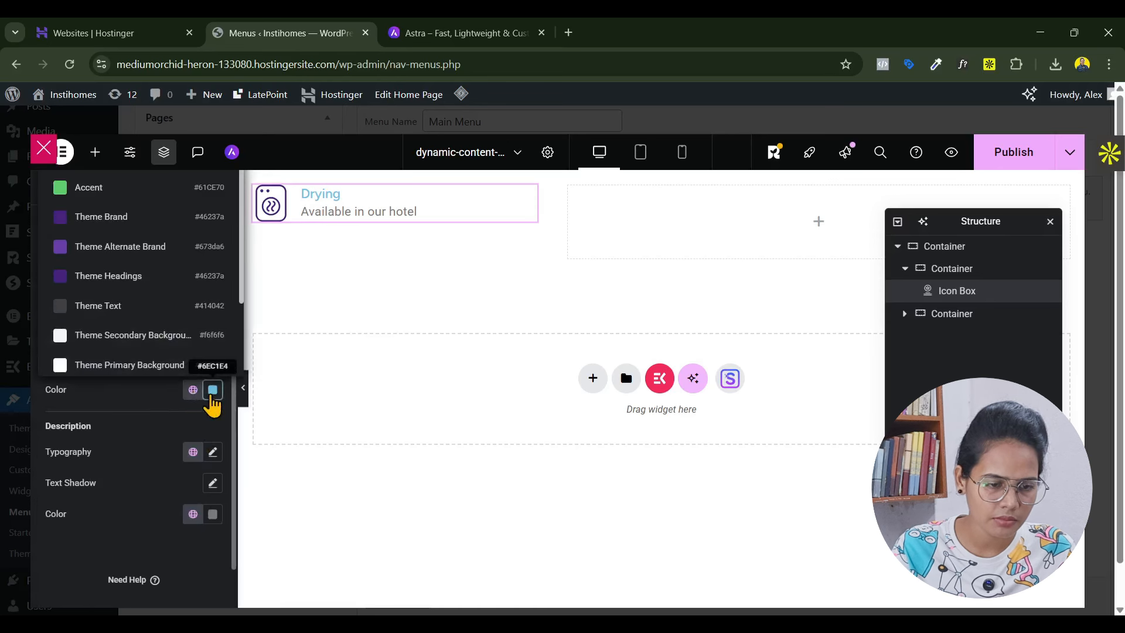
{"action": "left_click", "coordinate": [213, 389]}
{"action": "left_click", "coordinate": [129, 307]}
{"action": "left_click", "coordinate": [80, 364]}
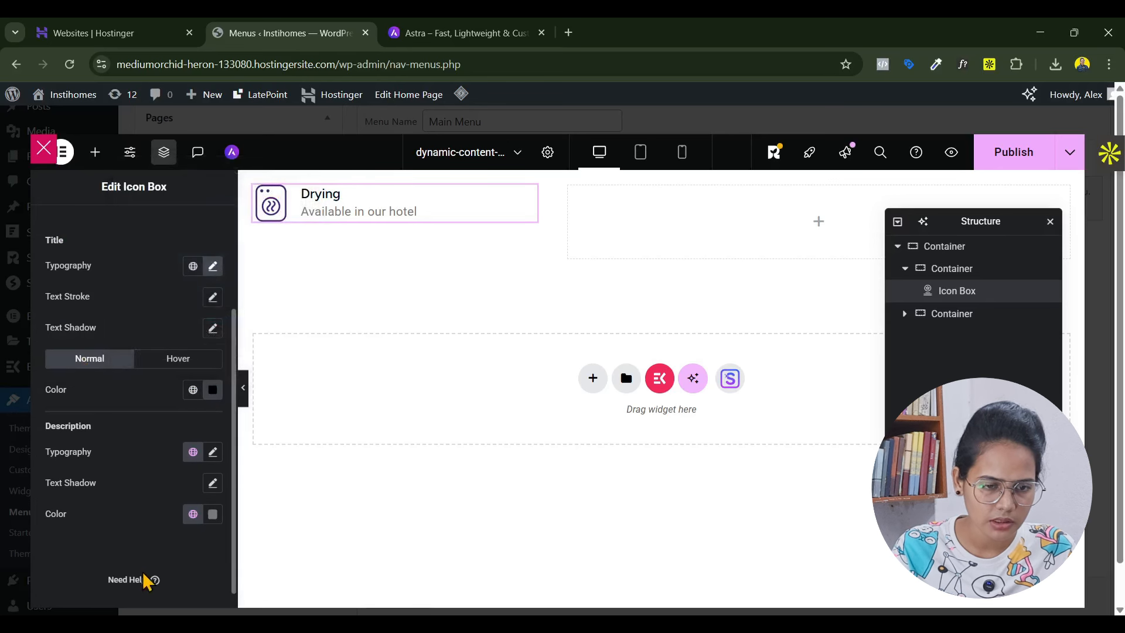
Open the Icon Box description's custom typography and its font family choices
{"action": "left_click", "coordinate": [212, 452]}
{"action": "scroll", "coordinate": [174, 527], "scroll_direction": "down", "scroll_amount": 1}
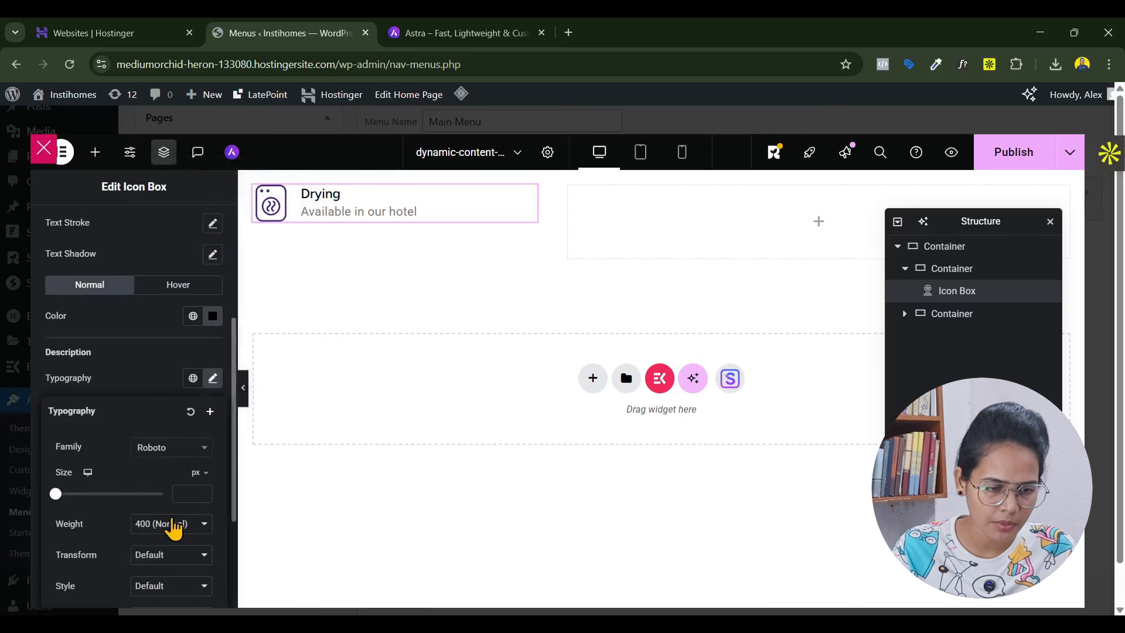
{"action": "left_click", "coordinate": [176, 449]}
Inspect the font of the Astra item title in the Astra site's dropdown menu with WhatFont
{"action": "left_click", "coordinate": [424, 29]}
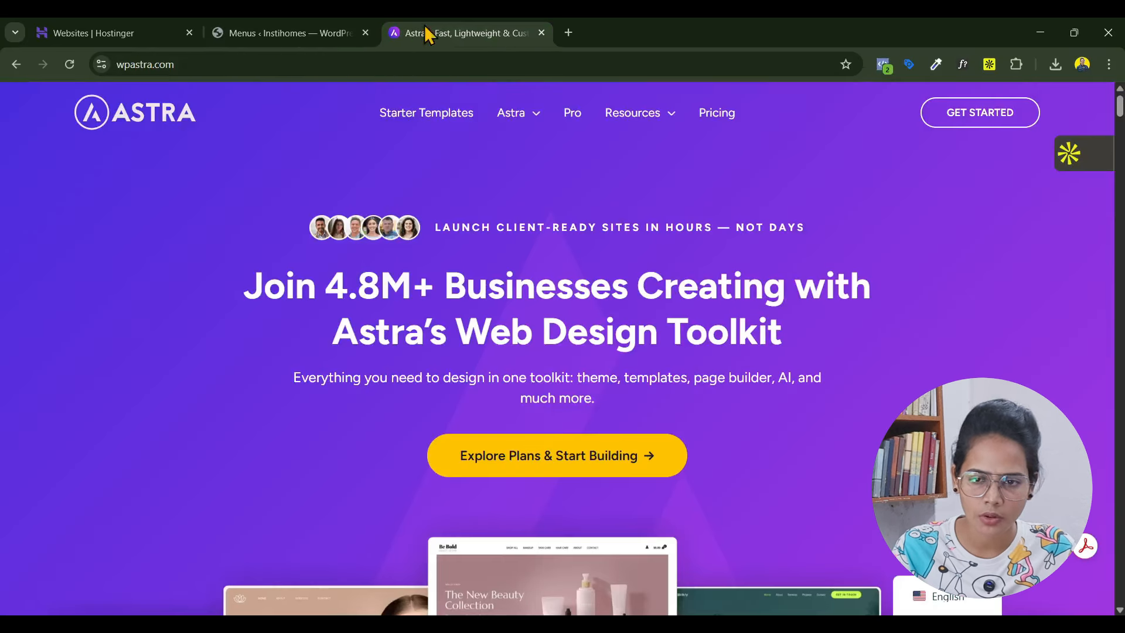
{"action": "left_click", "coordinate": [966, 62]}
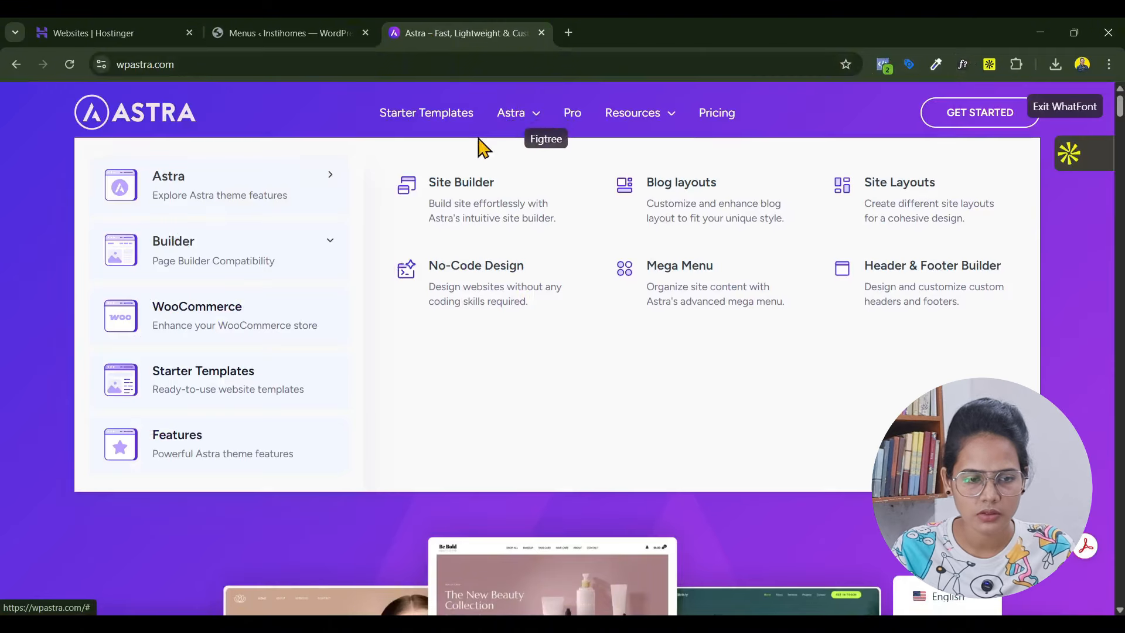
{"action": "left_click", "coordinate": [176, 180]}
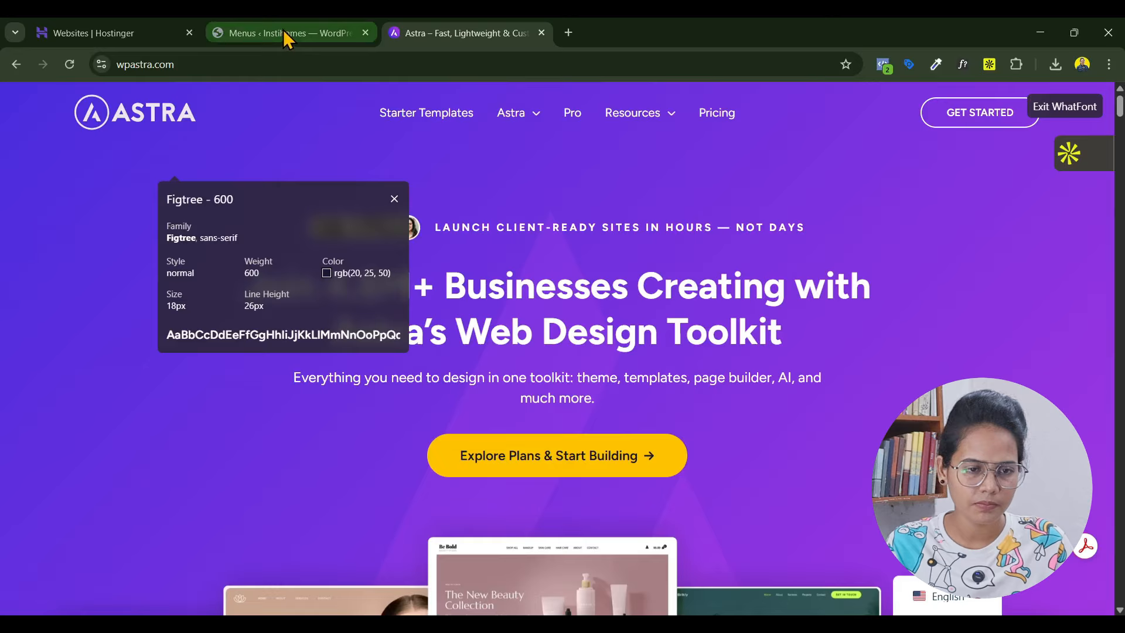
Back in the Elementor editor, set the description's font family to Figtree and its size to 16 px
{"action": "left_click", "coordinate": [283, 30]}
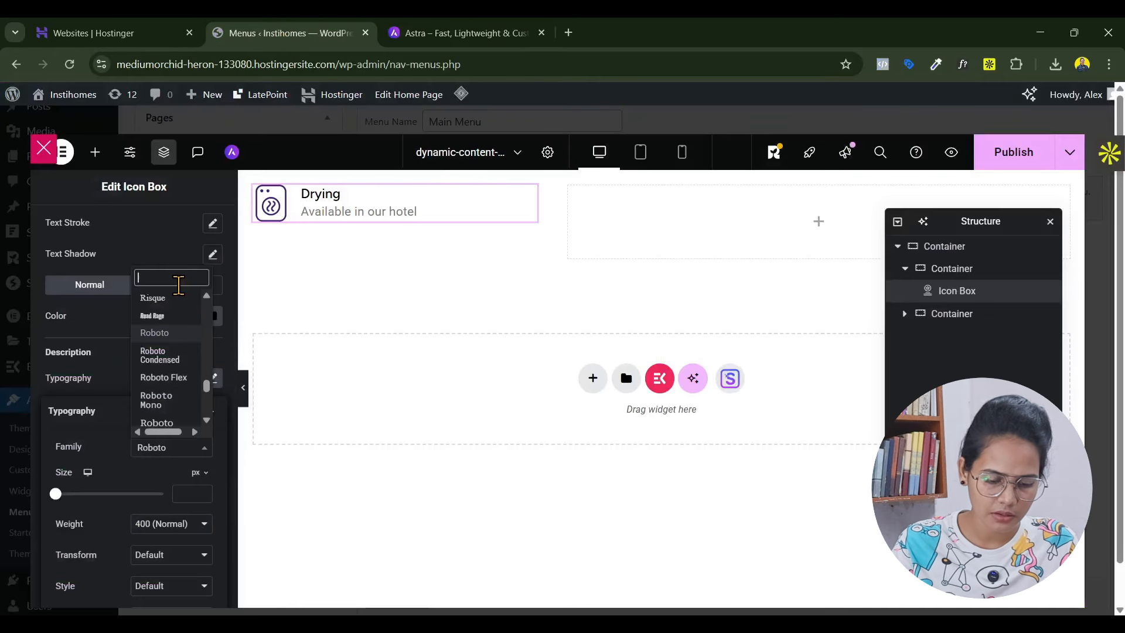
{"action": "type", "text": "figt"}
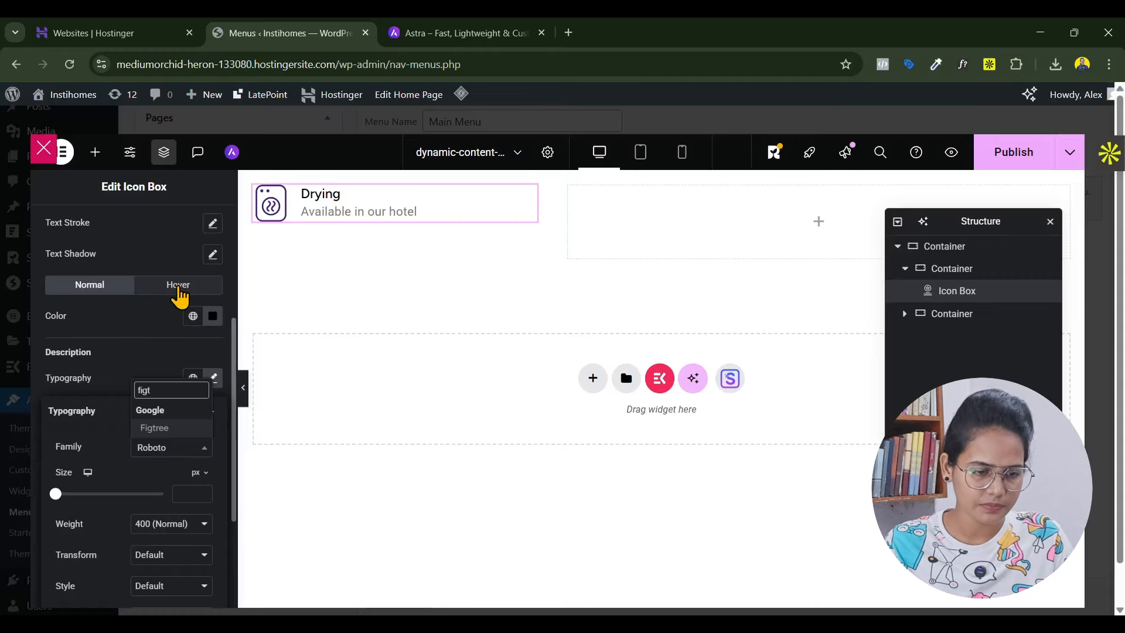
{"action": "left_click", "coordinate": [166, 437]}
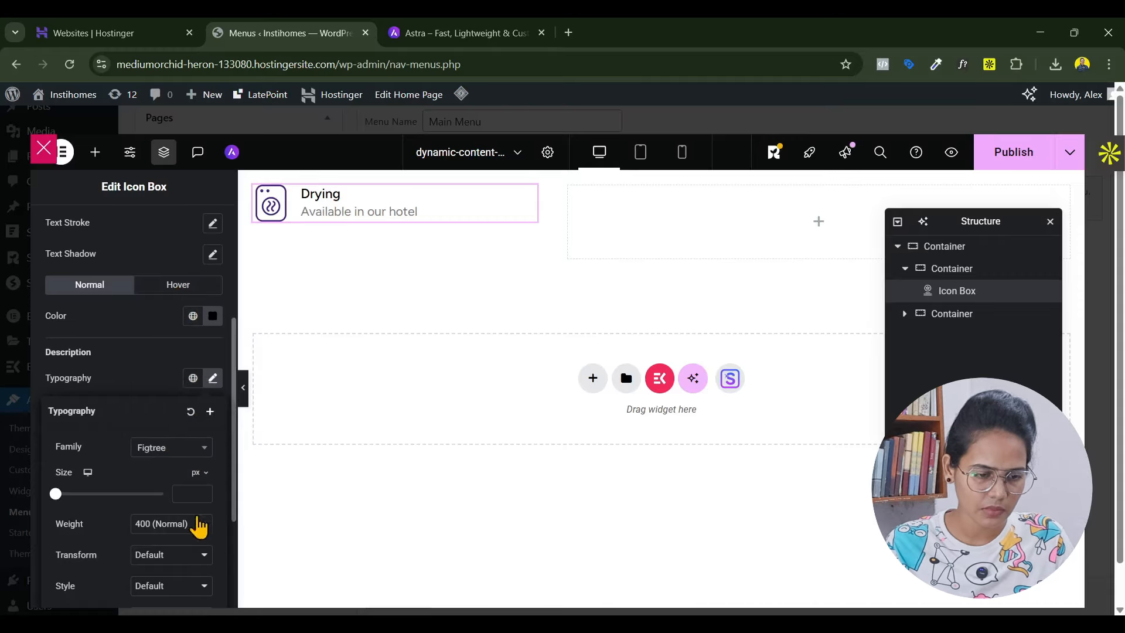
{"action": "left_click", "coordinate": [185, 494]}
{"action": "type", "text": "14"}
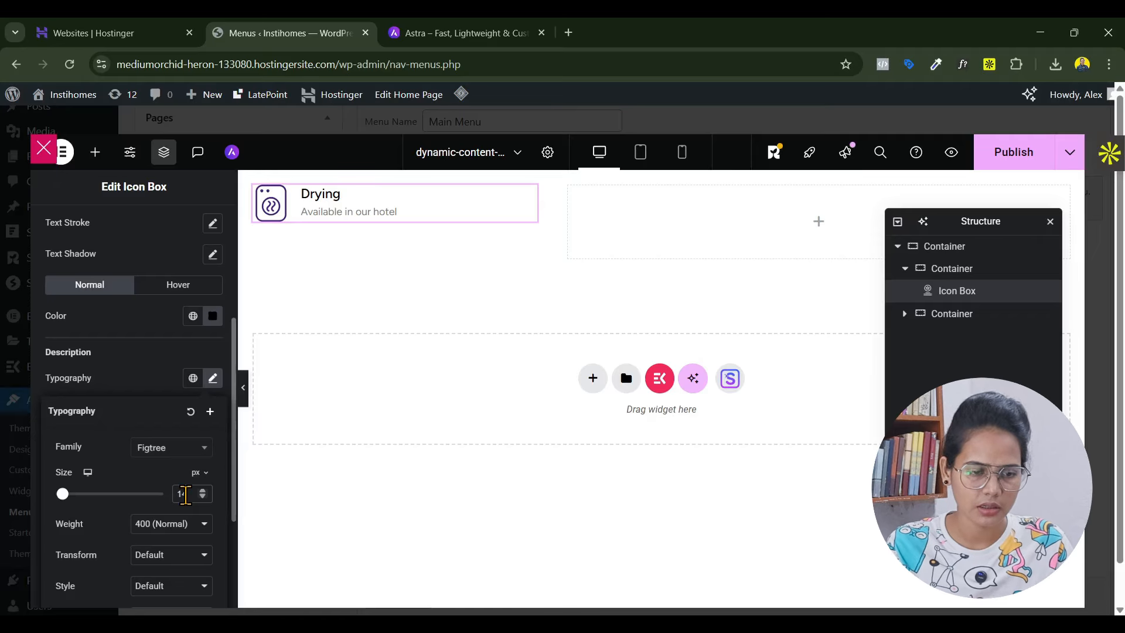
{"action": "key", "text": "Up"}
{"action": "key", "text": "Up"}
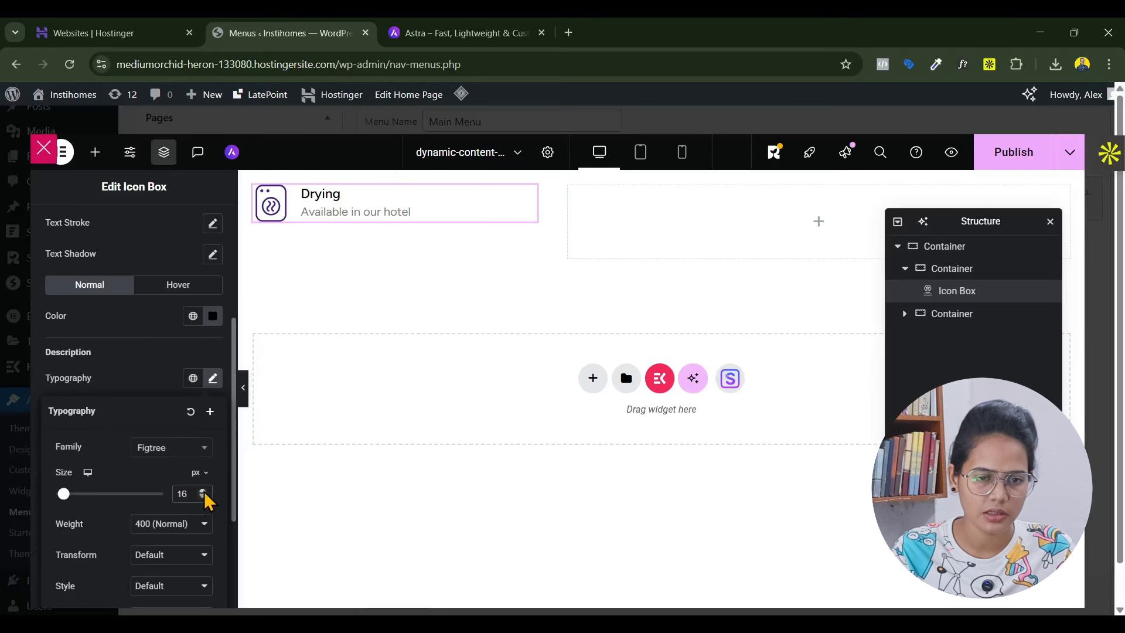
Set the Icon Box description's text color to #666666
{"action": "left_click", "coordinate": [159, 325]}
{"action": "left_click", "coordinate": [206, 498]}
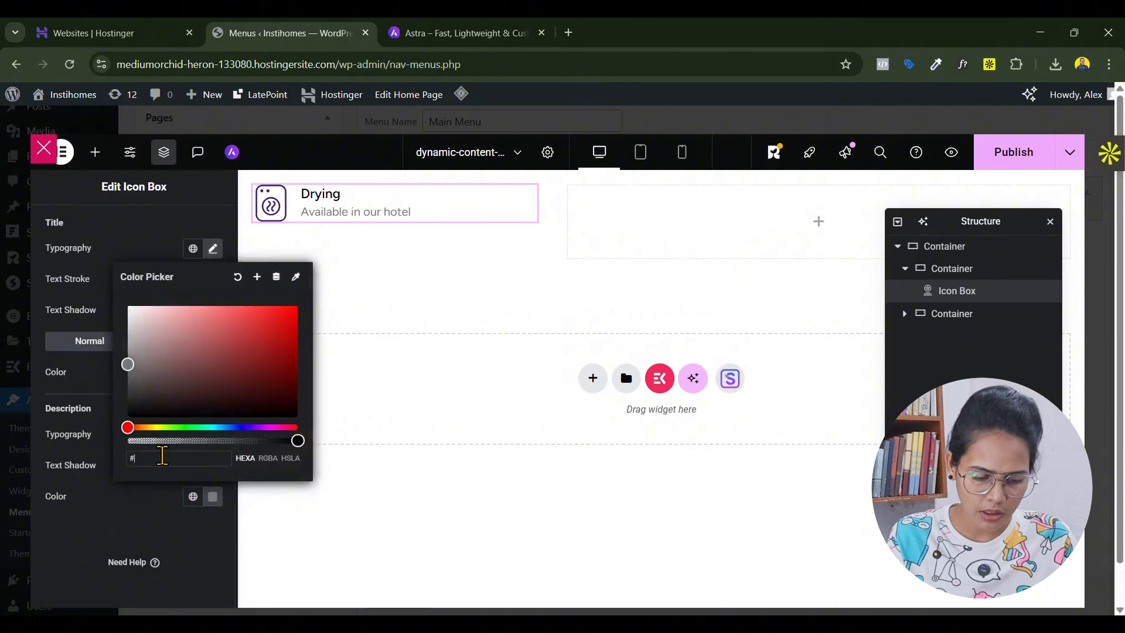
{"action": "type", "text": "#66666"}
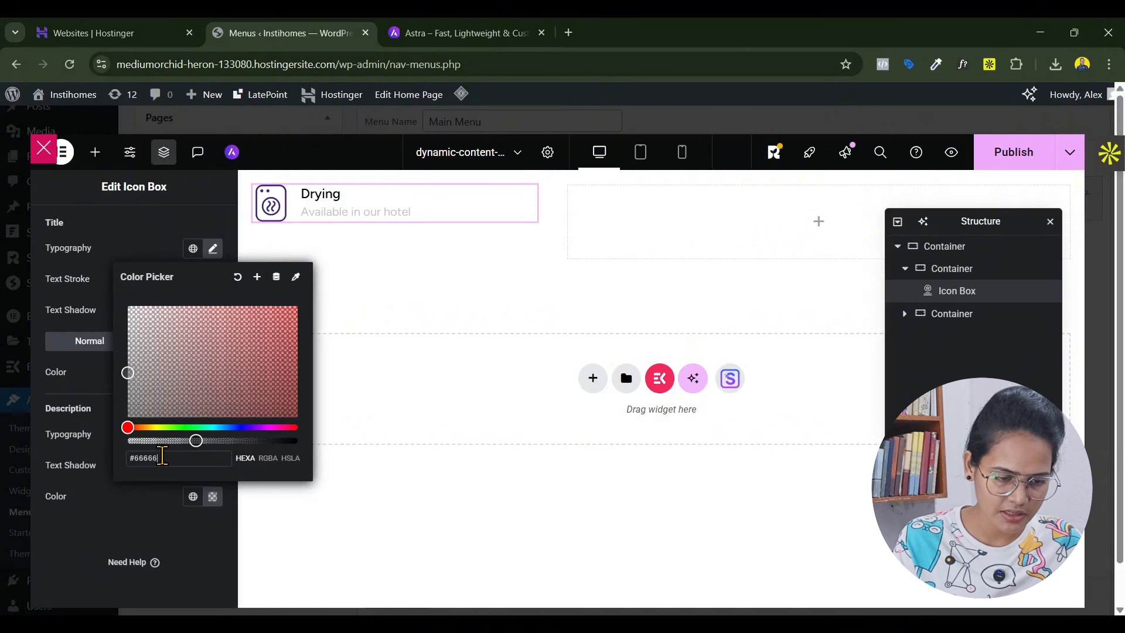
{"action": "type", "text": "6"}
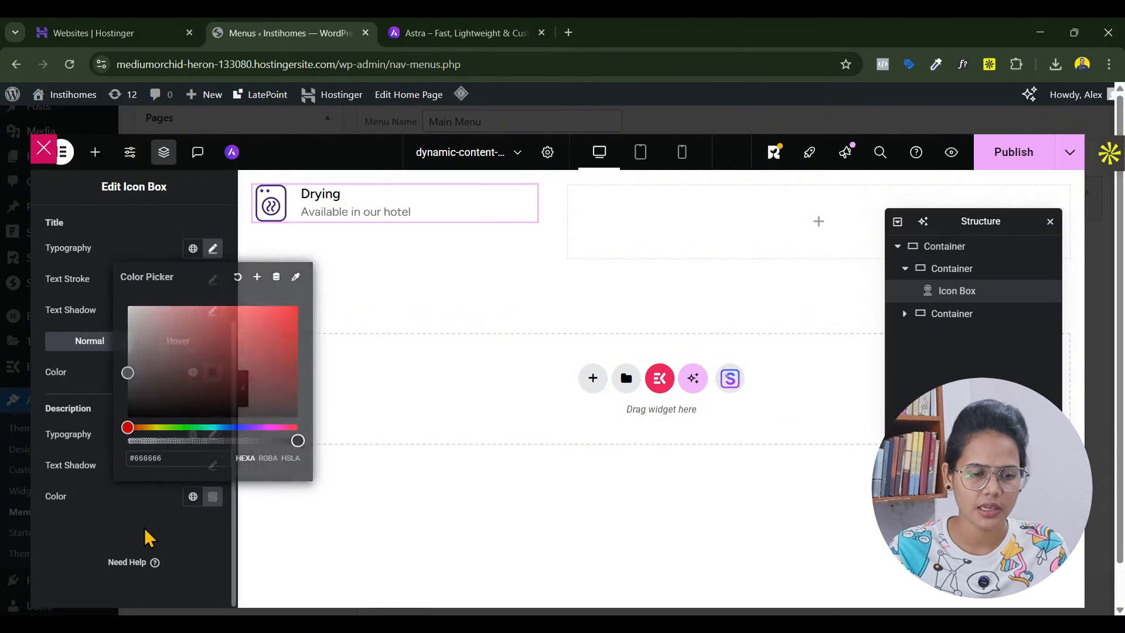
{"action": "left_click", "coordinate": [146, 535]}
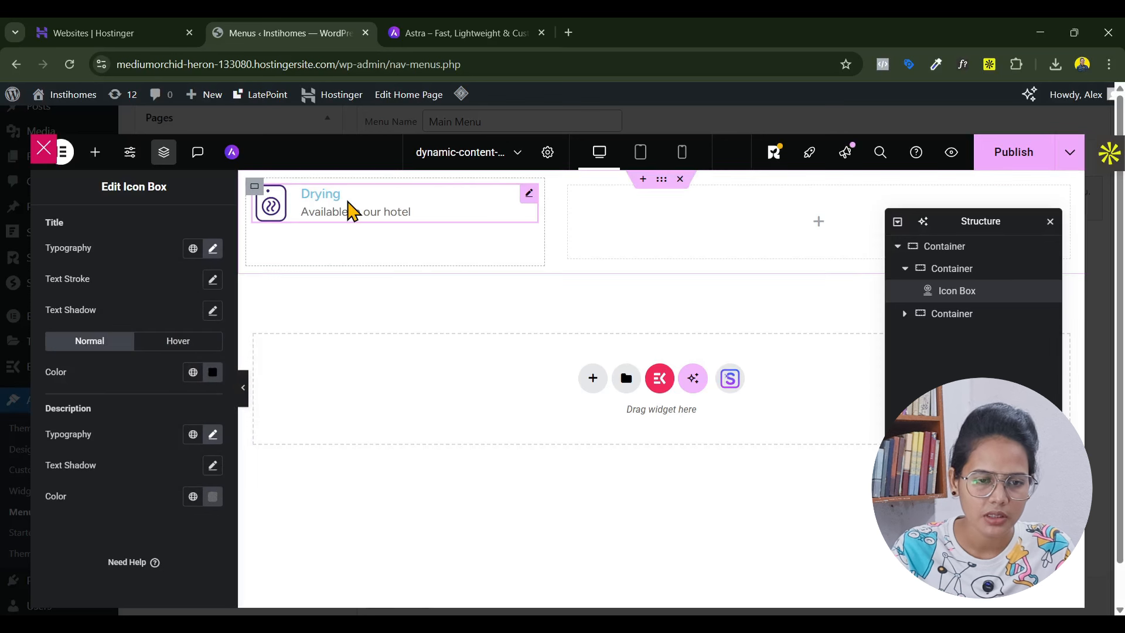
Set the Drying icon's size to 45 px
{"action": "scroll", "coordinate": [105, 328], "scroll_direction": "up", "scroll_amount": 3}
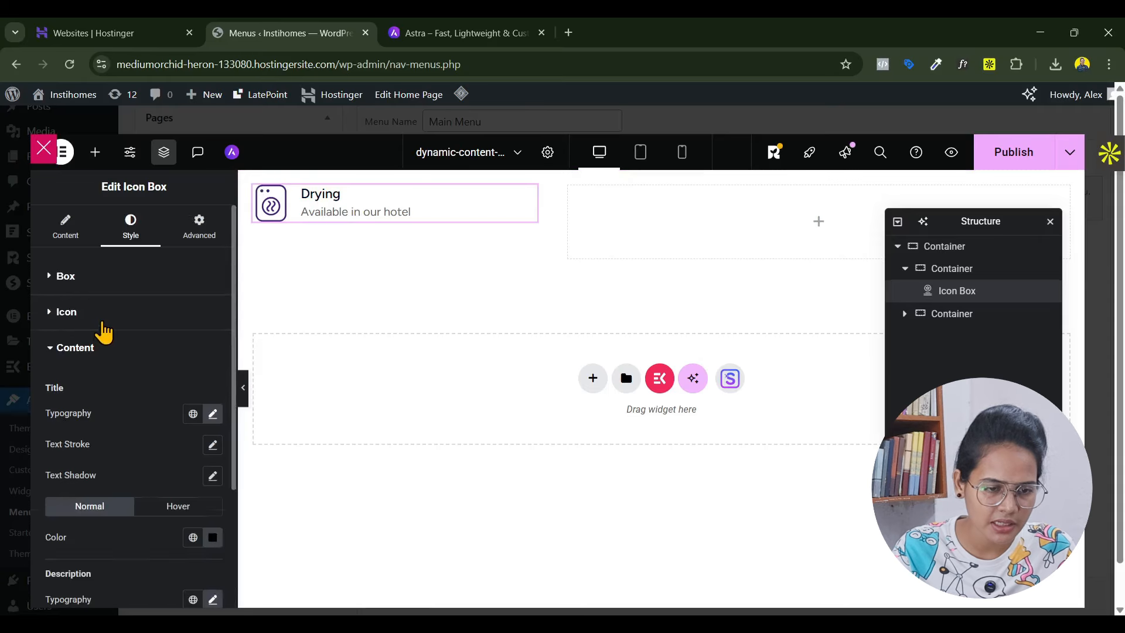
{"action": "left_click", "coordinate": [88, 312]}
{"action": "left_click_drag", "start_coordinate": [48, 428], "coordinate": [66, 430]}
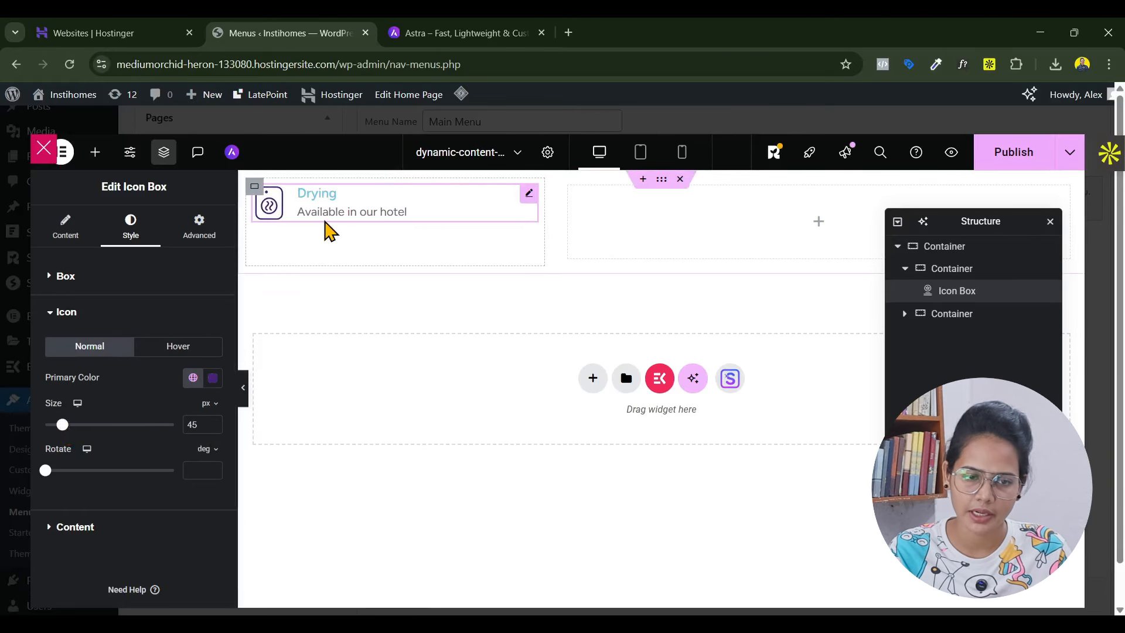
Set the Drying title's hover color to the Theme Brand global color
{"action": "left_click", "coordinate": [74, 527]}
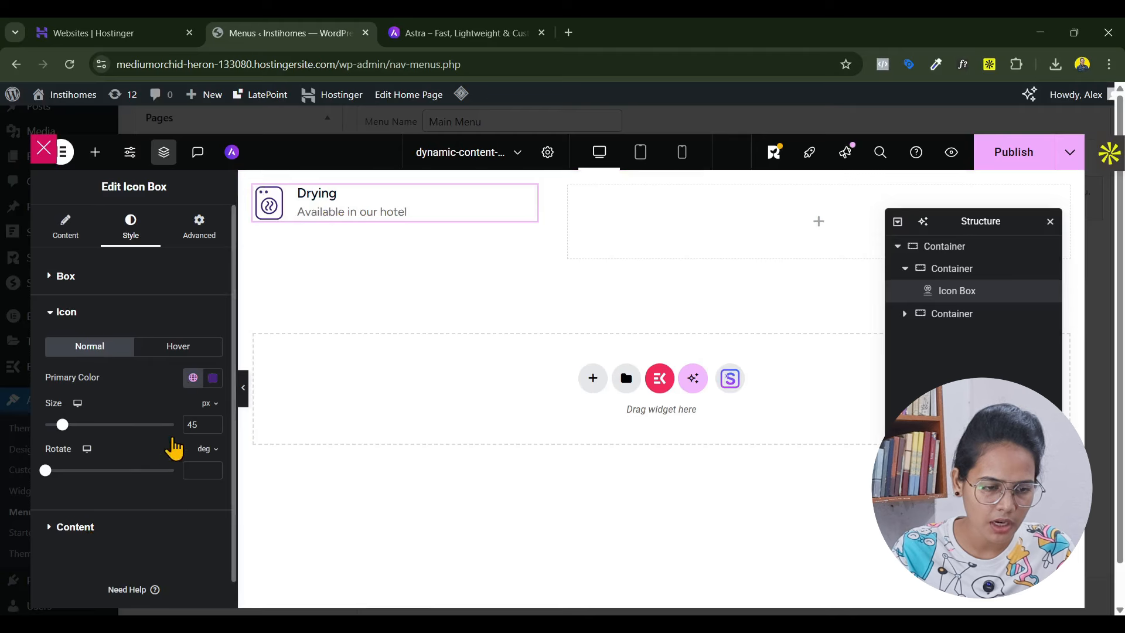
{"action": "scroll", "coordinate": [161, 491], "scroll_direction": "down", "scroll_amount": 3}
{"action": "left_click", "coordinate": [178, 360]}
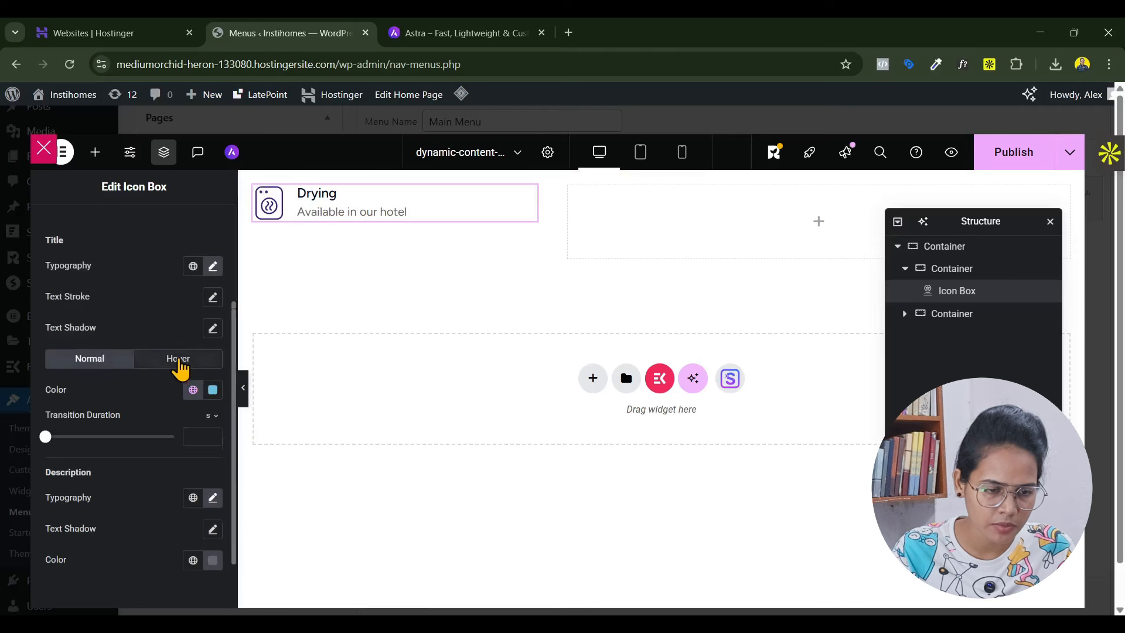
{"action": "left_click", "coordinate": [193, 389]}
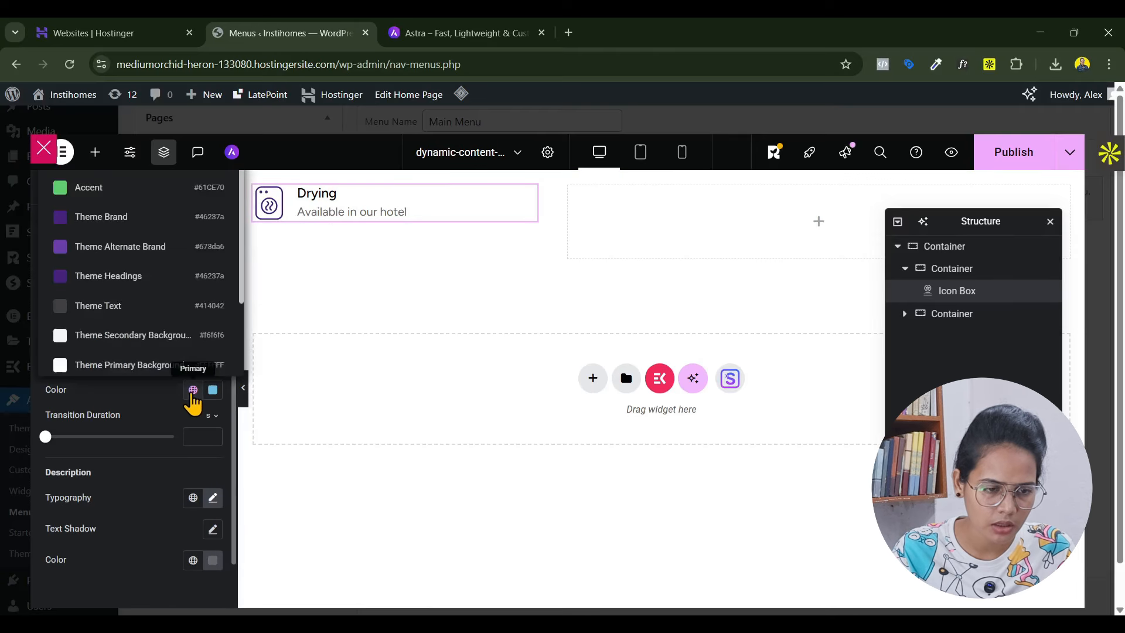
{"action": "left_click", "coordinate": [104, 224]}
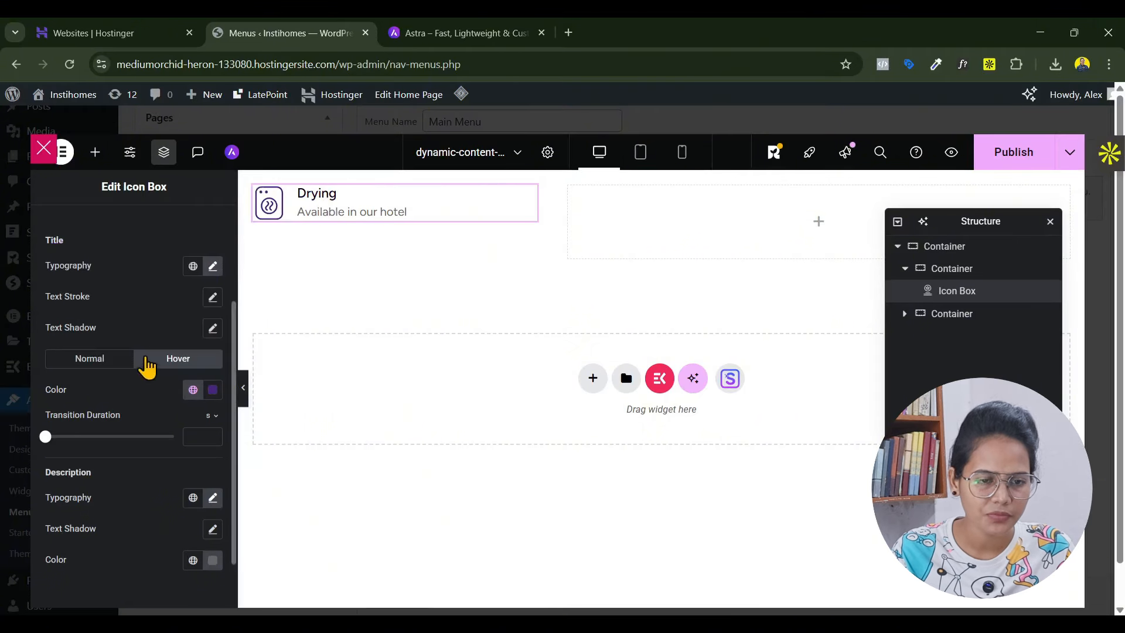
Open the Icon Box's advanced layout settings, then exit WhatFont on the Astra site and examine its dropdown item boxes
{"action": "scroll", "coordinate": [146, 367], "scroll_direction": "up", "scroll_amount": 3}
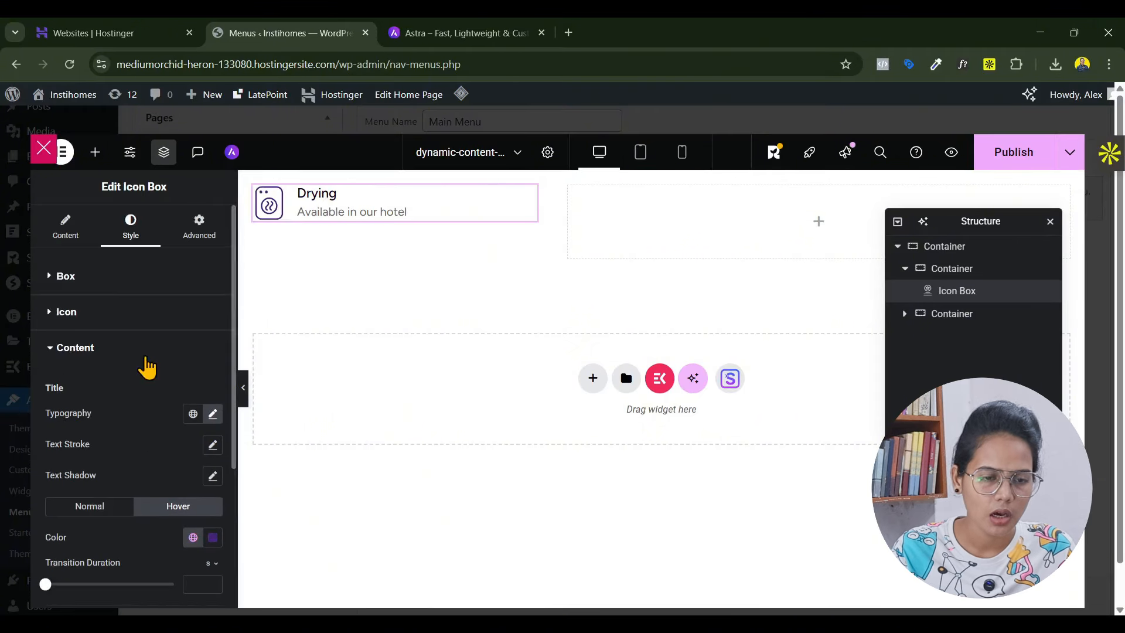
{"action": "left_click", "coordinate": [201, 234]}
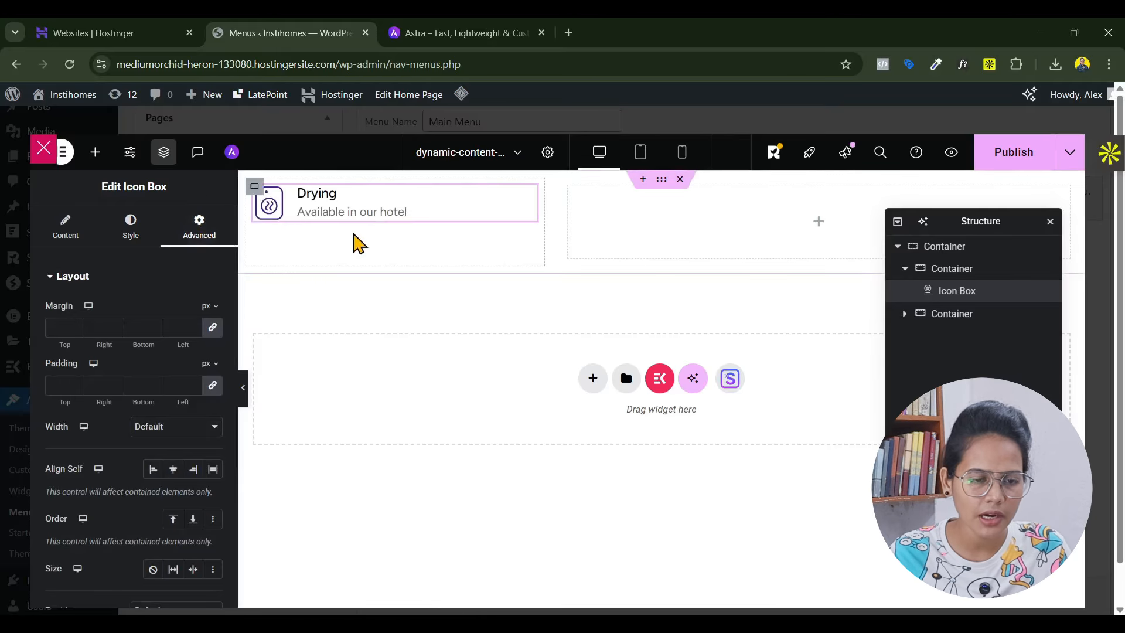
{"action": "left_click", "coordinate": [460, 33]}
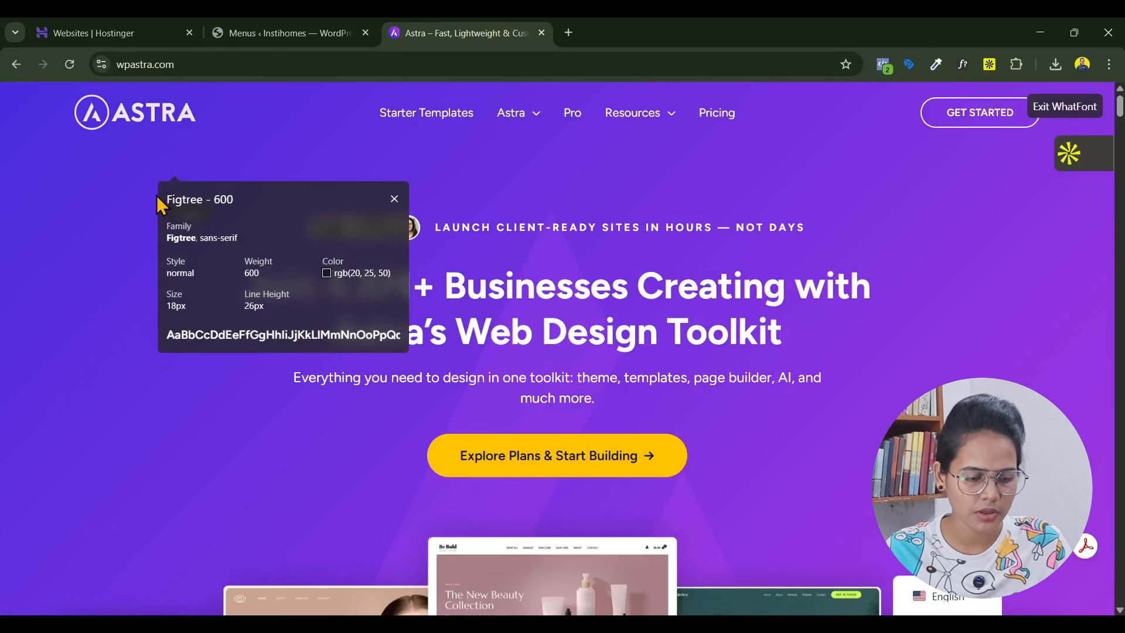
{"action": "key", "text": "Escape"}
{"action": "mouse_move", "coordinate": [535, 114]}
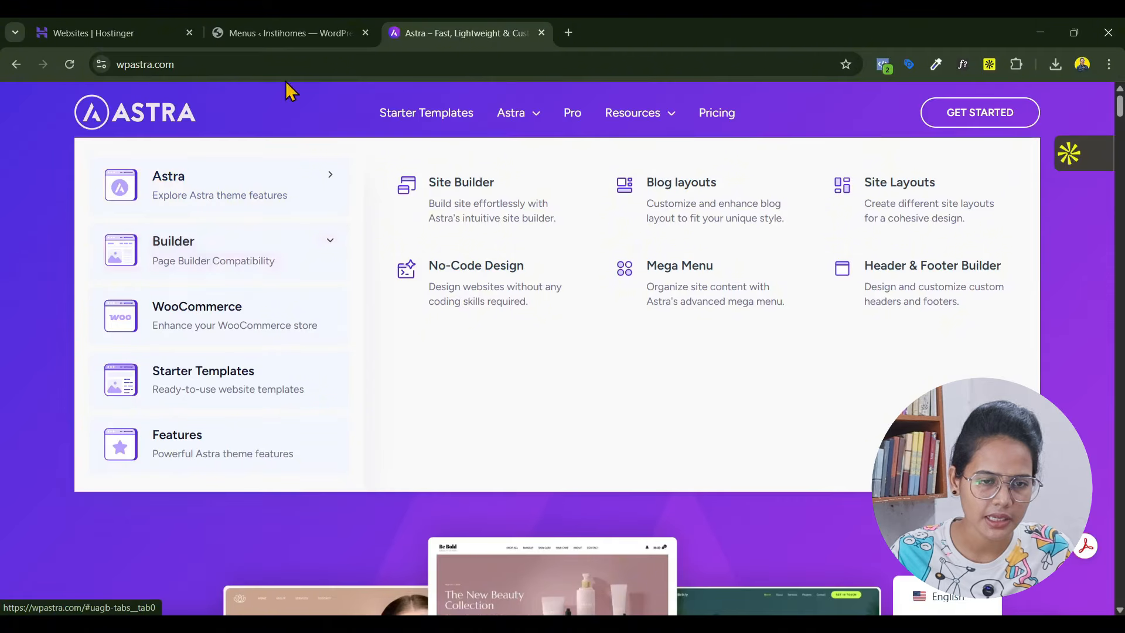
Back in the Elementor editor, set the Icon Box's padding to 20 px on all sides
{"action": "left_click", "coordinate": [283, 33]}
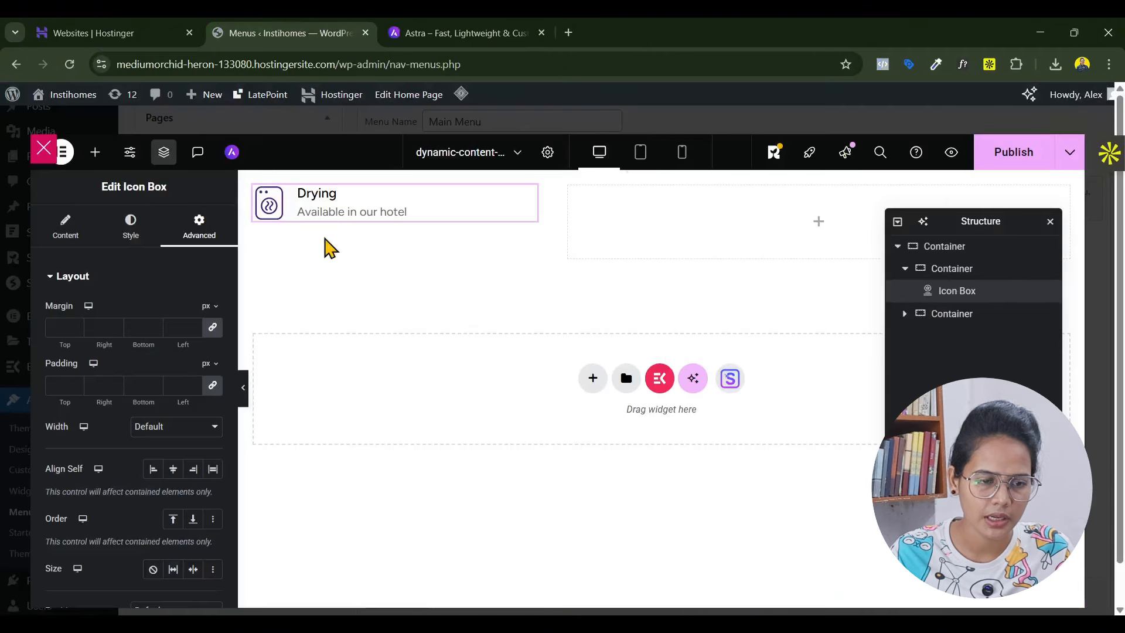
{"action": "left_click", "coordinate": [65, 385]}
{"action": "type", "text": "20"}
{"action": "scroll", "coordinate": [88, 494], "scroll_direction": "down", "scroll_amount": 10}
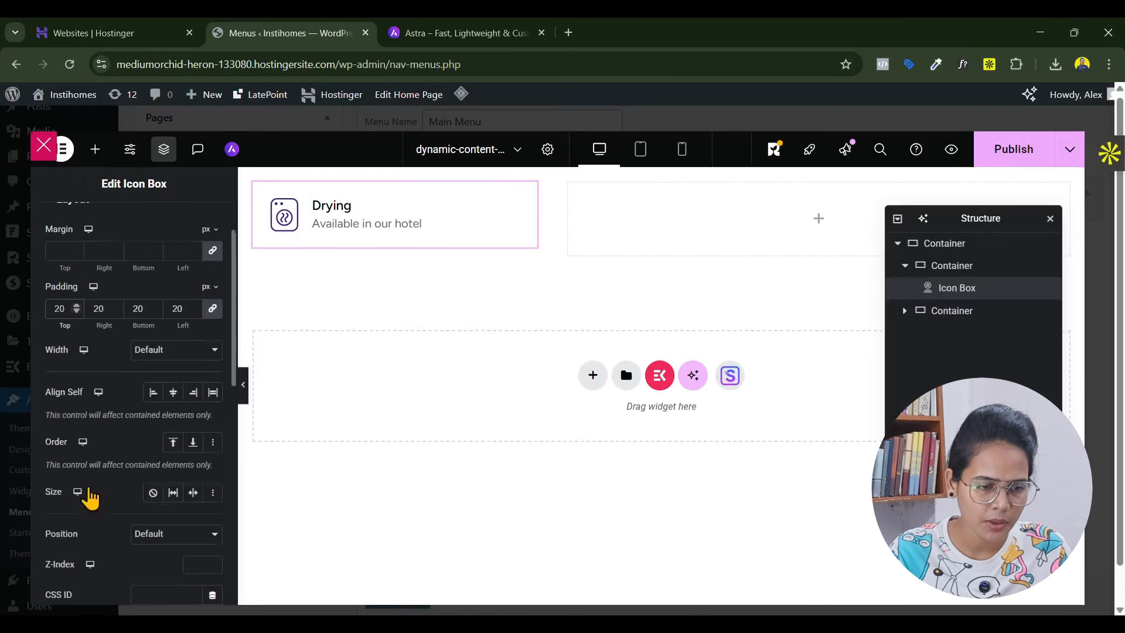
Set the Icon Box's normal border radius to 10 px on all corners
{"action": "left_click", "coordinate": [111, 434]}
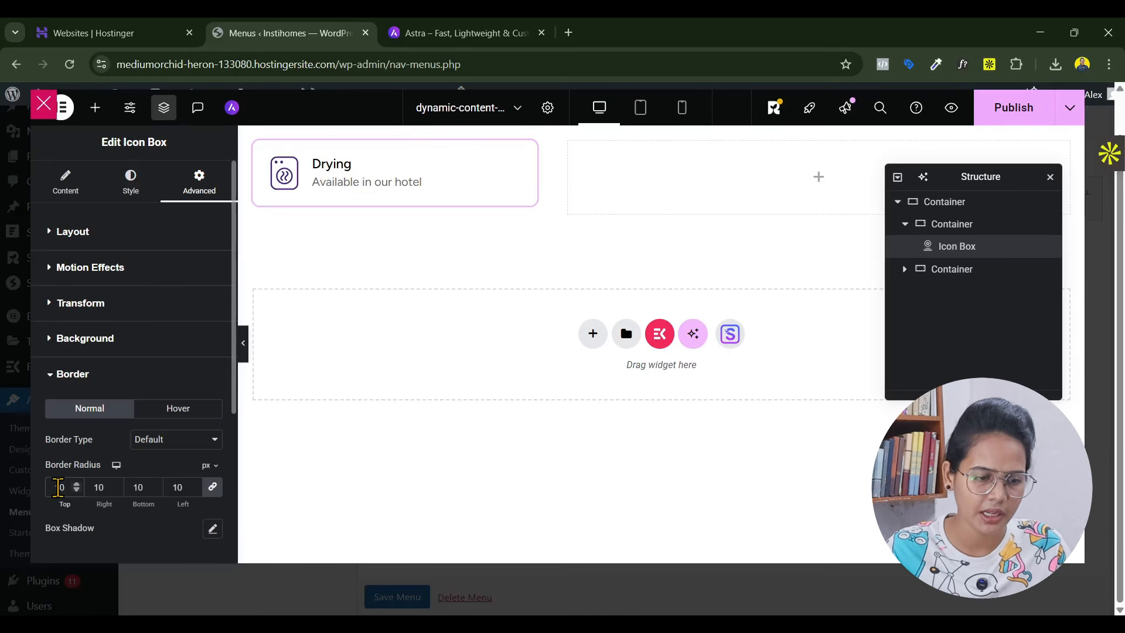
{"action": "scroll", "coordinate": [93, 417], "scroll_direction": "down", "scroll_amount": 3}
{"action": "scroll", "coordinate": [106, 484], "scroll_direction": "down", "scroll_amount": 2}
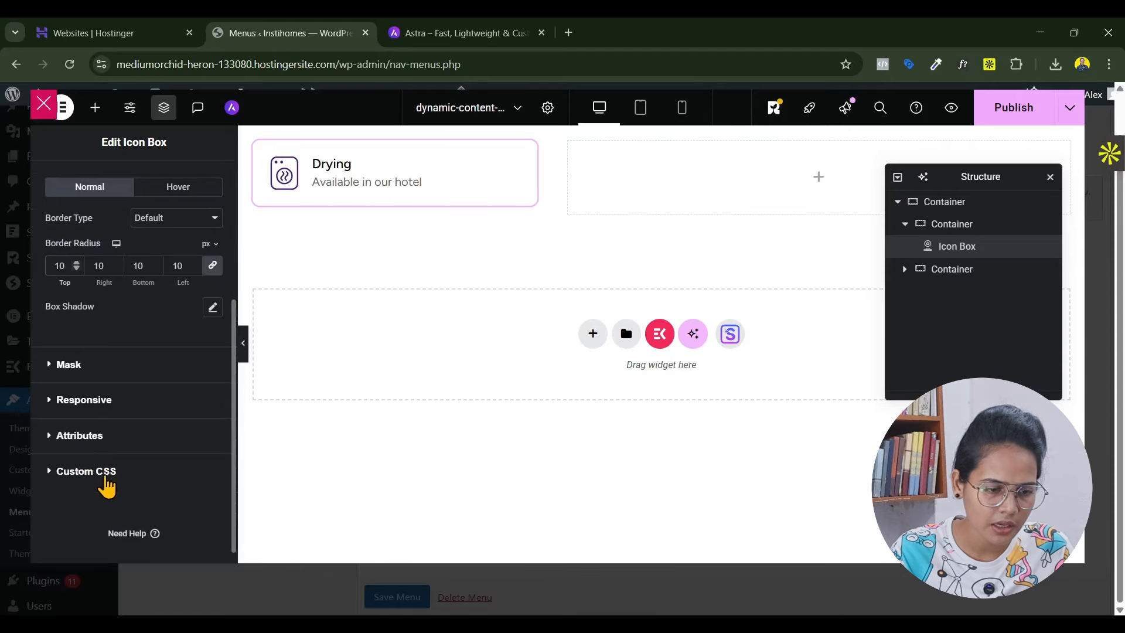
Set the Icon Box's normal background type to Classic and open its background color for editing
{"action": "scroll", "coordinate": [111, 462], "scroll_direction": "up", "scroll_amount": 10}
{"action": "left_click", "coordinate": [109, 384]}
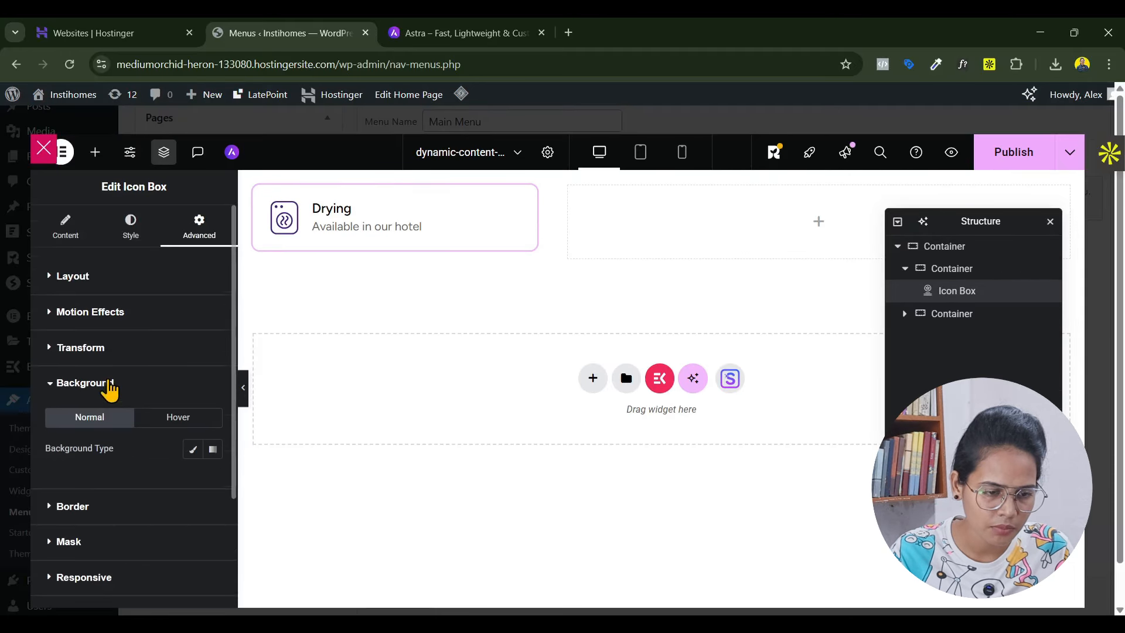
{"action": "scroll", "coordinate": [147, 389], "scroll_direction": "down", "scroll_amount": 1}
{"action": "left_click", "coordinate": [191, 377]}
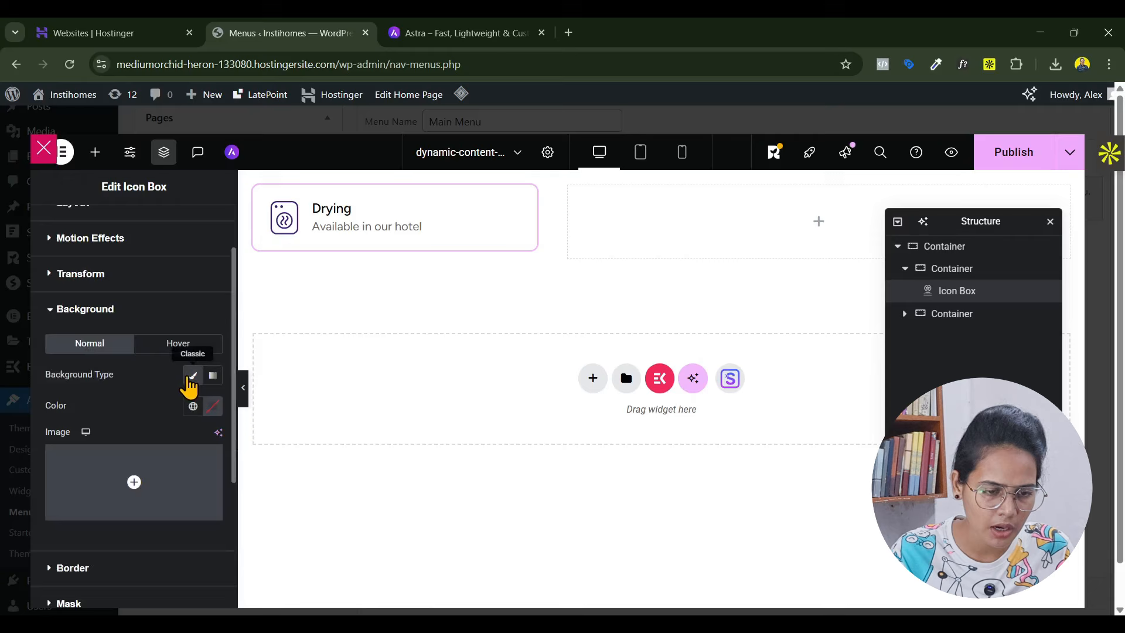
{"action": "left_click", "coordinate": [212, 407]}
Switch to the Astra site and sample the Astra item's background color in its dropdown with the page color picker
{"action": "left_click", "coordinate": [502, 21]}
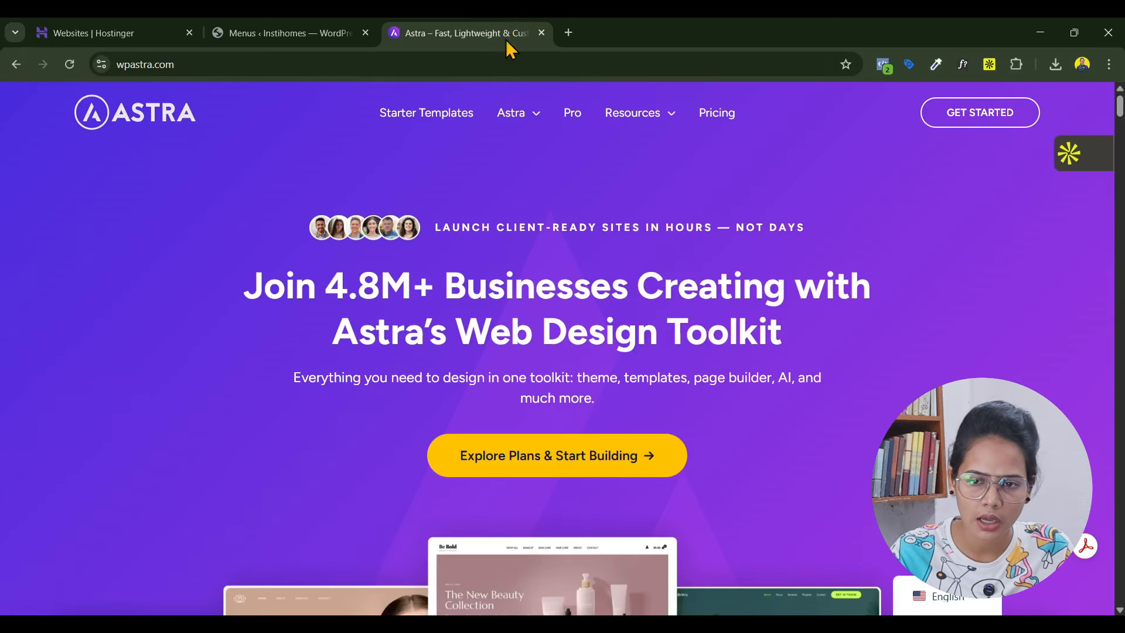
{"action": "left_click", "coordinate": [937, 64]}
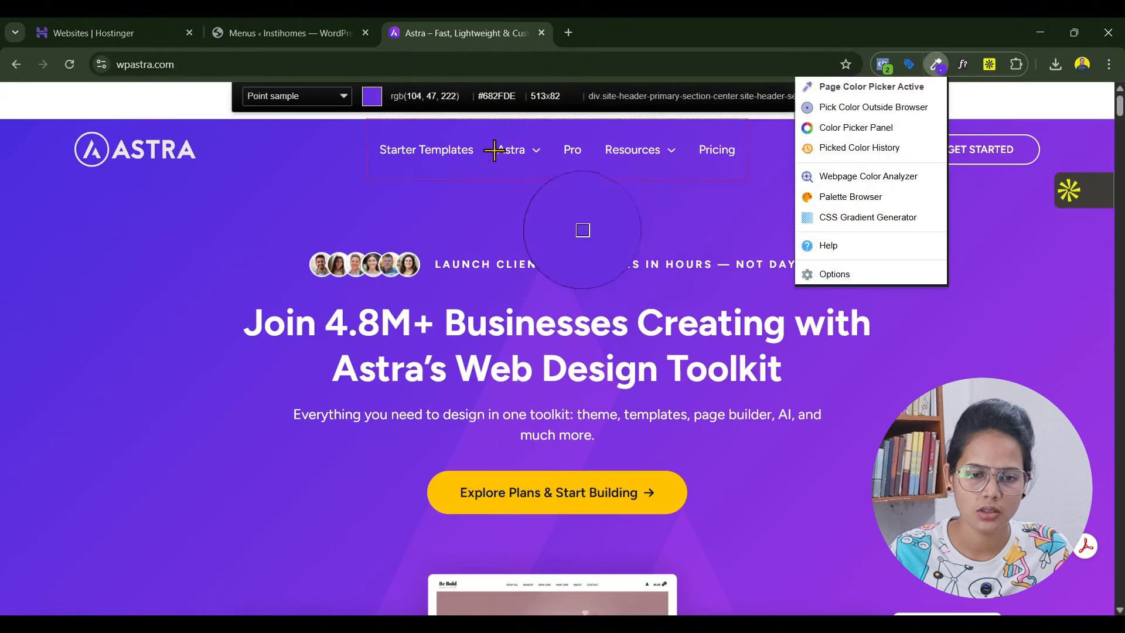
{"action": "mouse_move", "coordinate": [504, 144]}
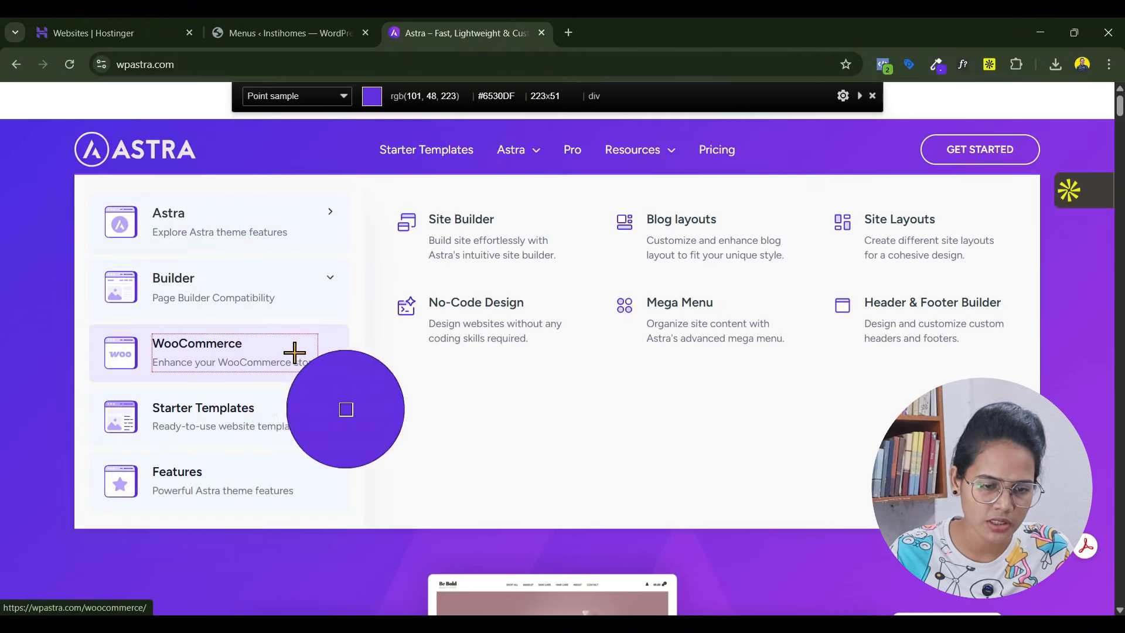
{"action": "left_click", "coordinate": [205, 234]}
Back in the Elementor editor, set the Icon Box's normal background to a very light blue, about #F1FAFF
{"action": "left_click", "coordinate": [293, 33]}
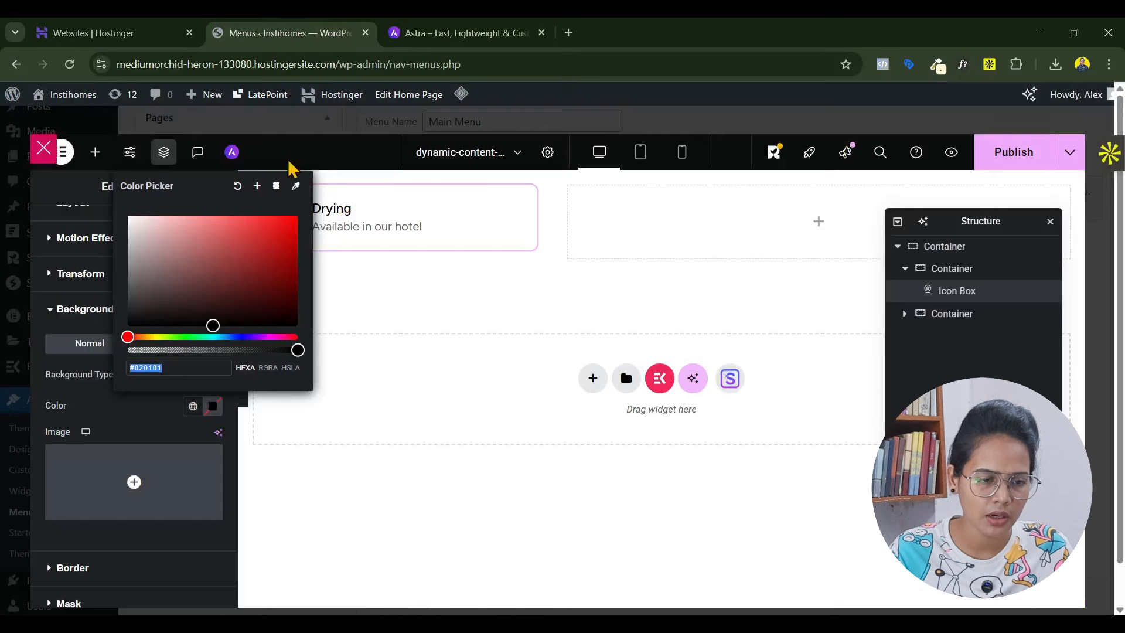
{"action": "left_click_drag", "start_coordinate": [230, 339], "coordinate": [226, 328]}
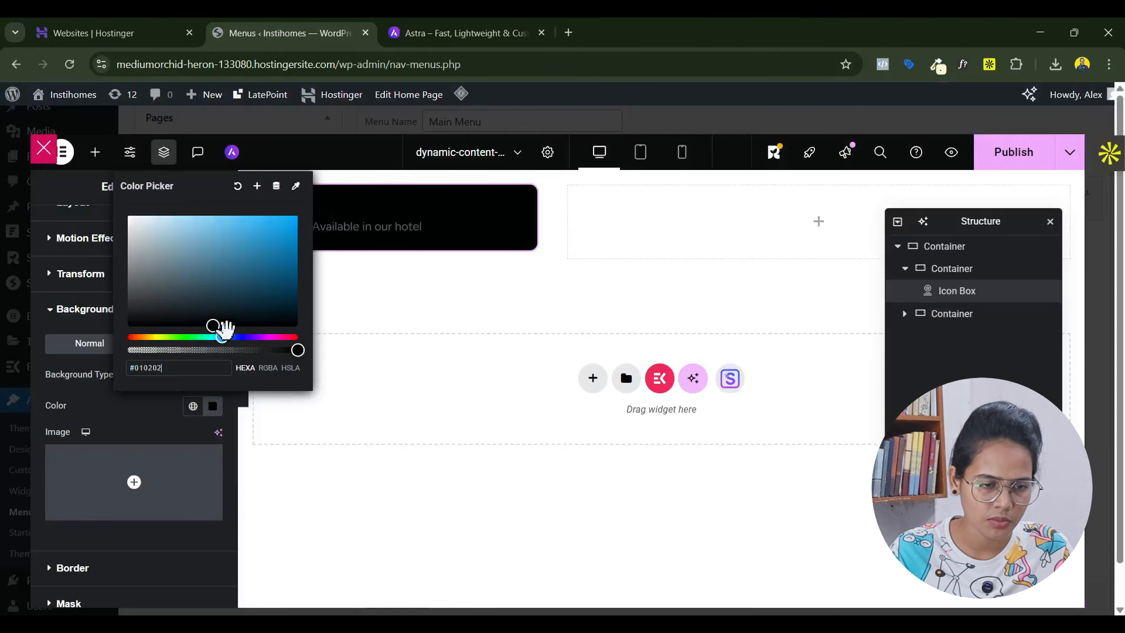
{"action": "left_click_drag", "start_coordinate": [189, 229], "coordinate": [156, 218]}
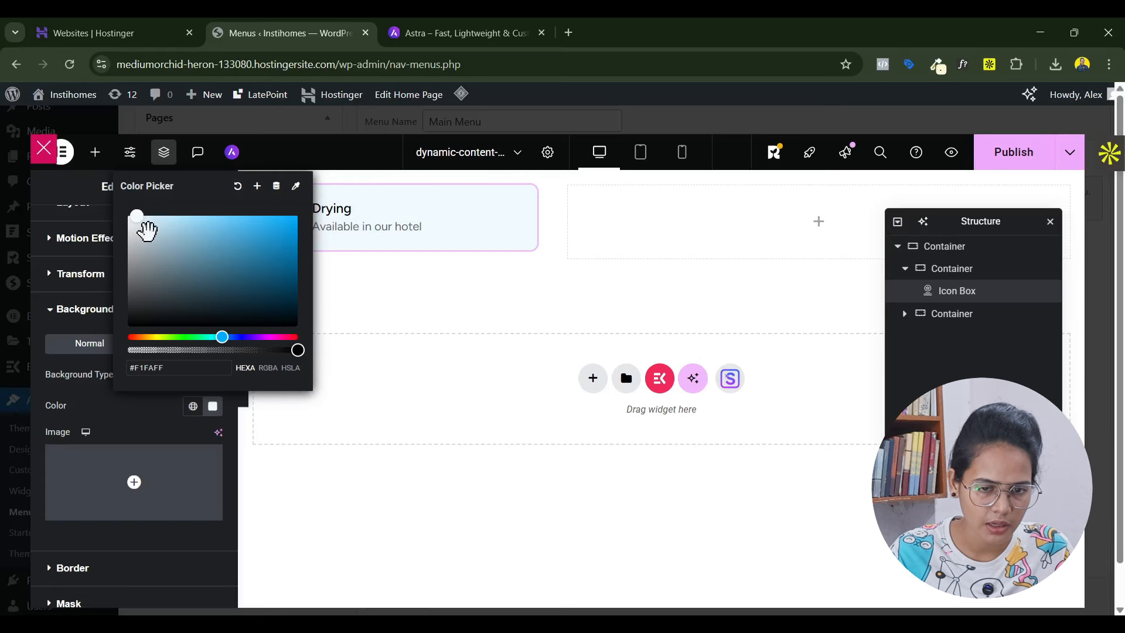
{"action": "left_click", "coordinate": [150, 409]}
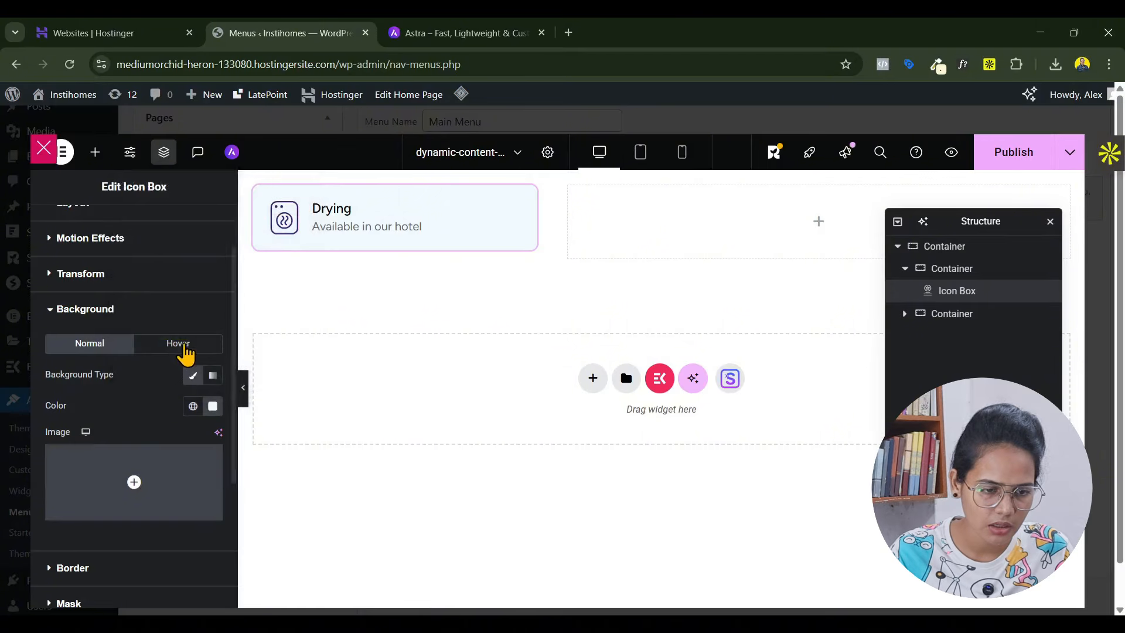
Open the Icon Box's hover background settings, then sample the hovered Astra dropdown item's color #FFF6E6 on the Astra site and copy its hex code
{"action": "left_click", "coordinate": [179, 344]}
{"action": "left_click", "coordinate": [475, 30]}
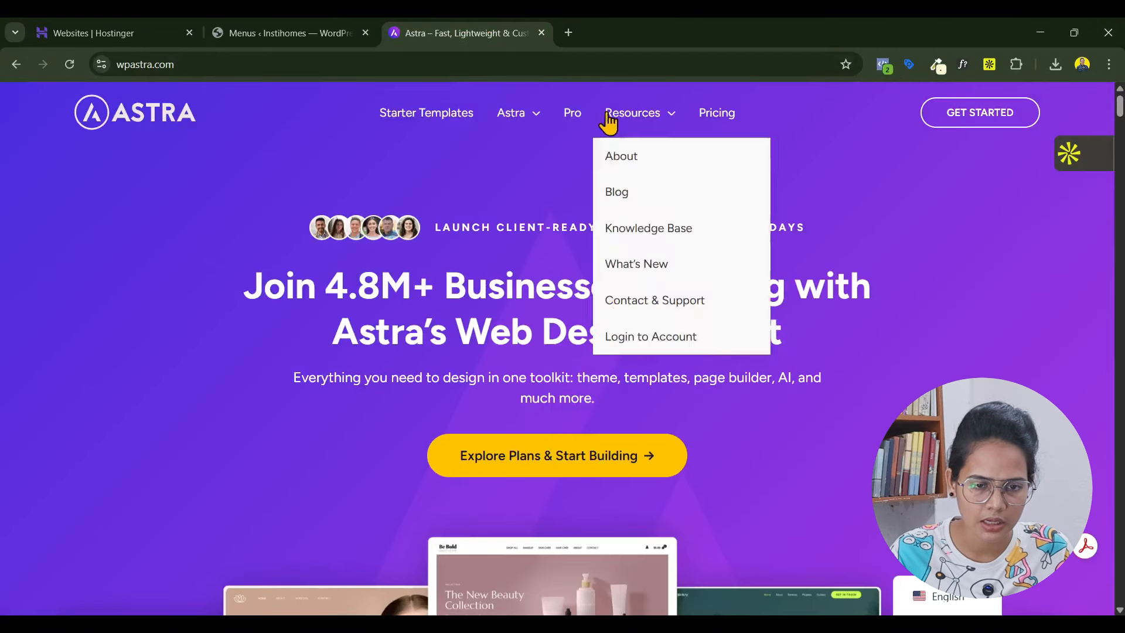
{"action": "left_click", "coordinate": [936, 65]}
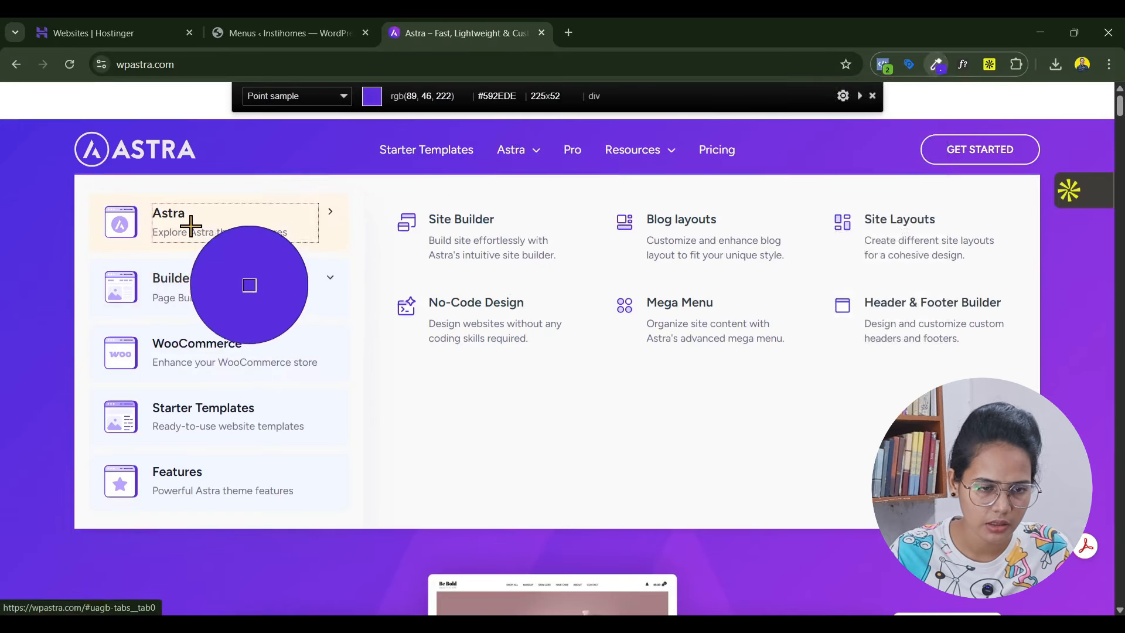
{"action": "left_click", "coordinate": [229, 212]}
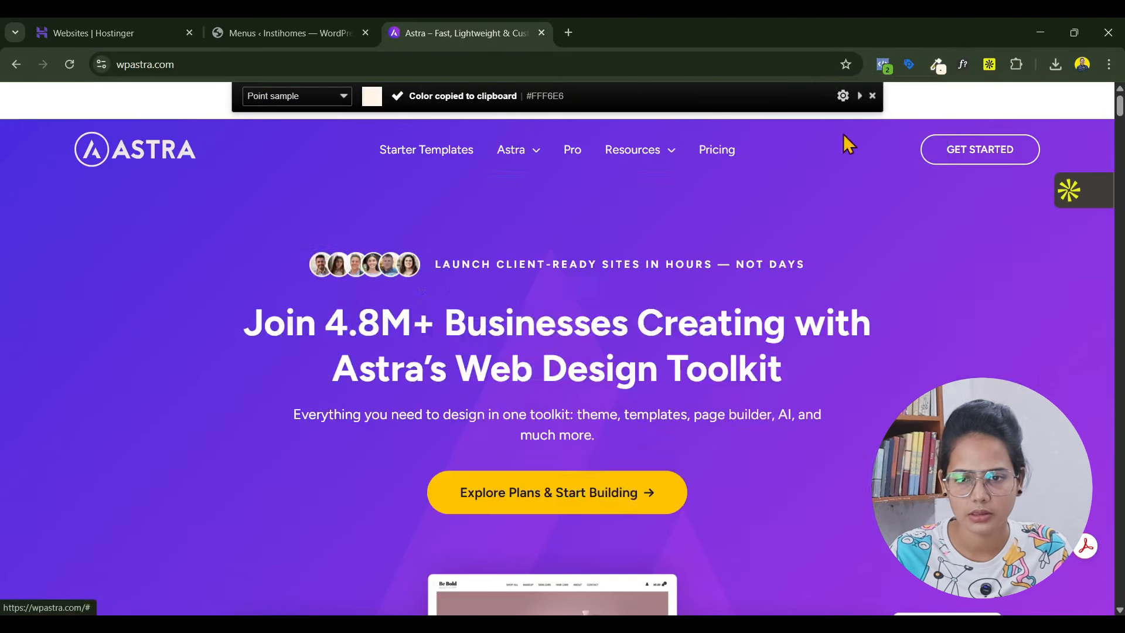
{"action": "left_click", "coordinate": [937, 65]}
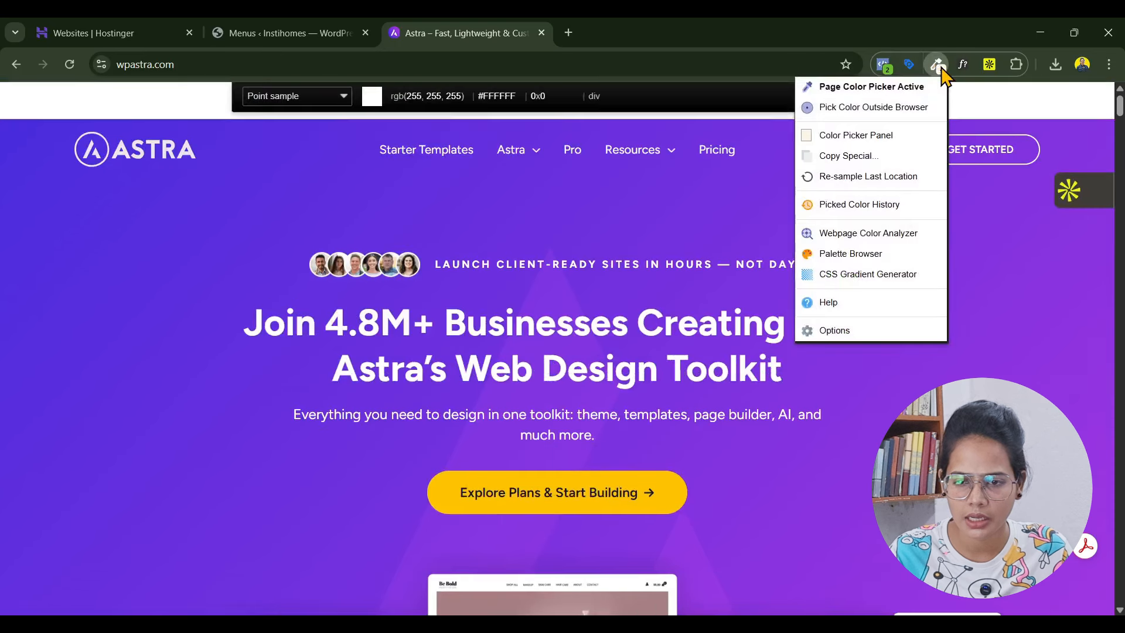
{"action": "left_click", "coordinate": [856, 133]}
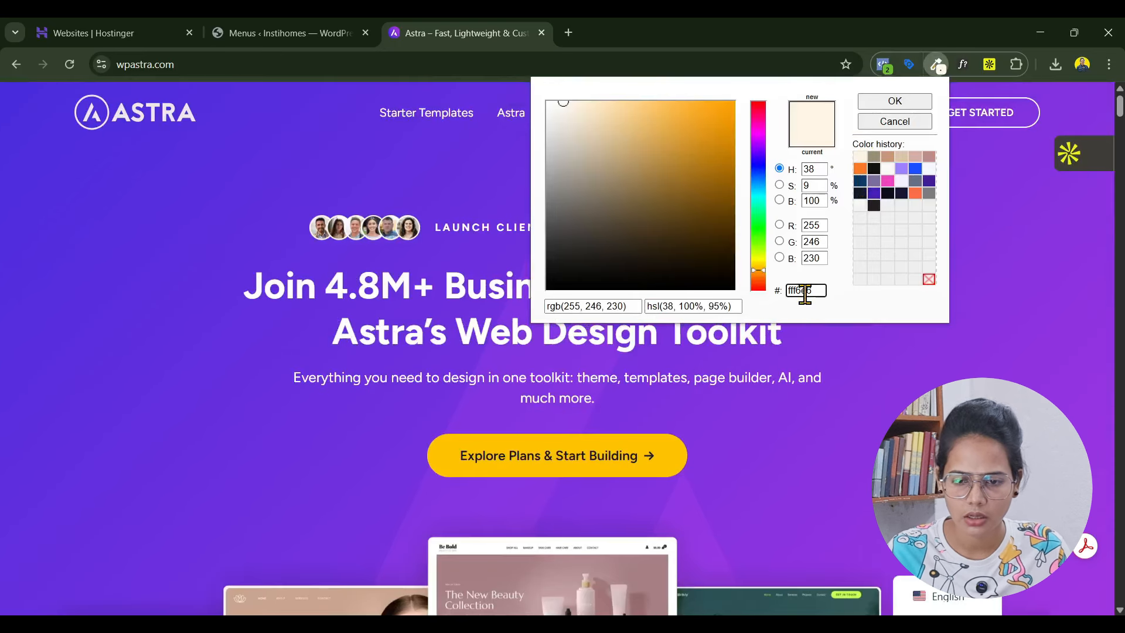
{"action": "double_click", "coordinate": [804, 291]}
Back in the Elementor editor, give the Icon Box a Classic hover background with the copied color #FFF6E6
{"action": "left_click", "coordinate": [287, 33]}
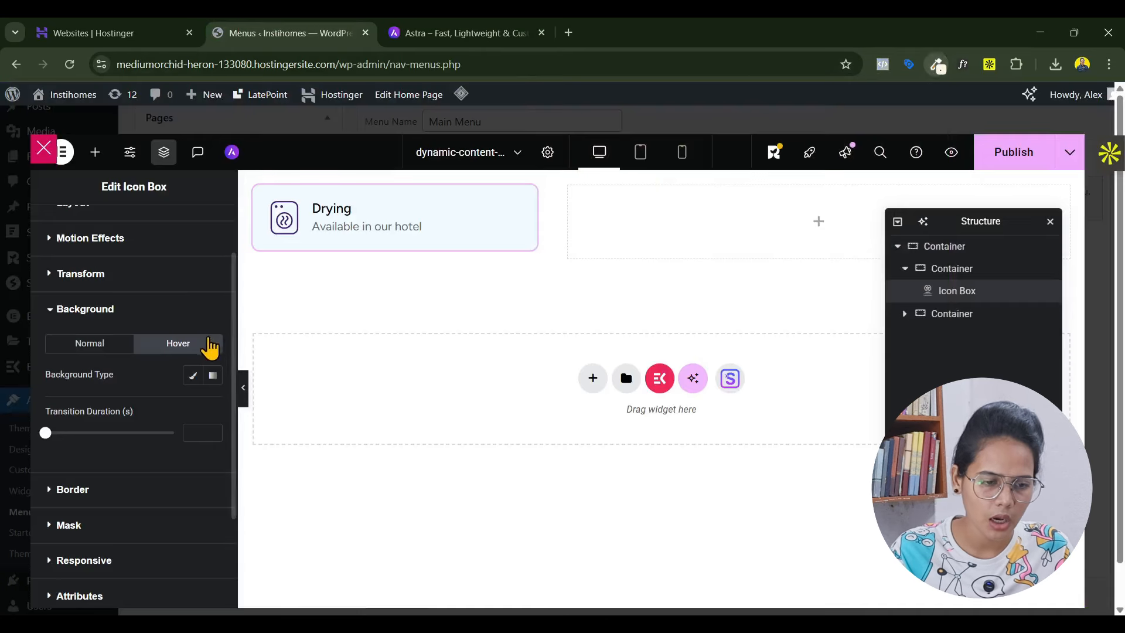
{"action": "left_click", "coordinate": [193, 375]}
{"action": "left_click", "coordinate": [213, 405]}
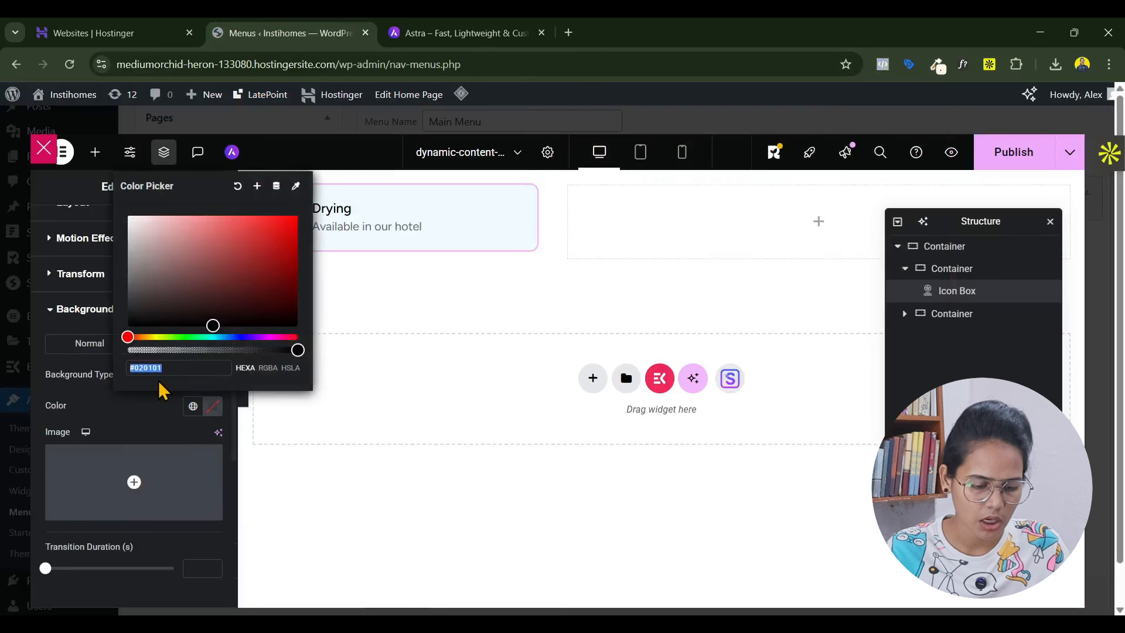
{"action": "key", "text": "ctrl+v"}
{"action": "left_click", "coordinate": [394, 236]}
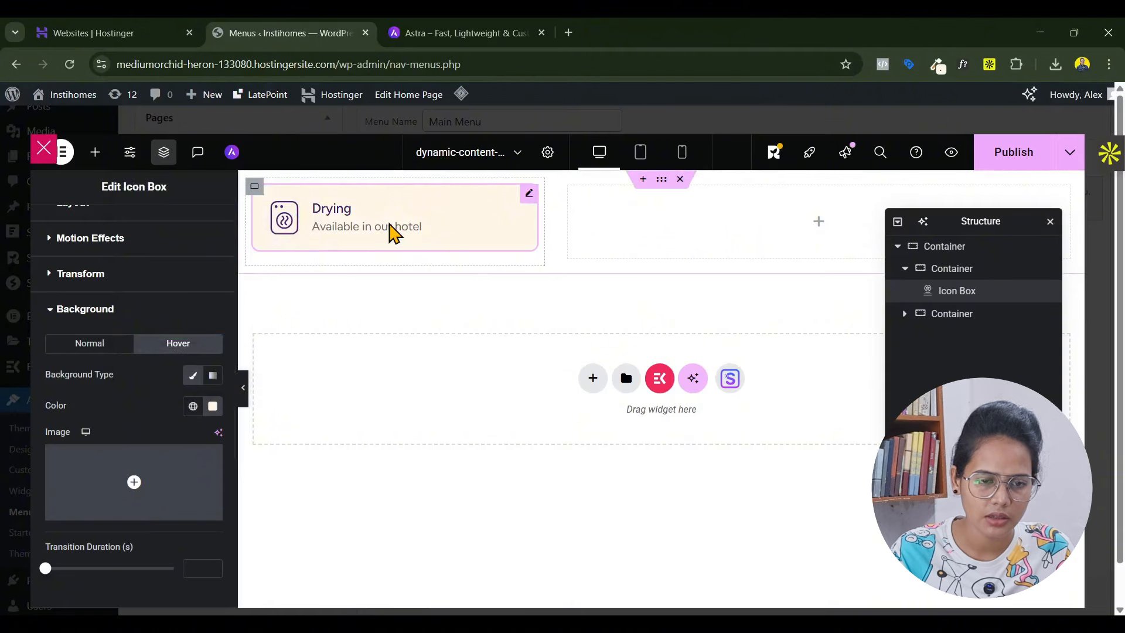
Duplicate the Drying Icon Box five times to make a column of six boxes
{"action": "right_click", "coordinate": [398, 226]}
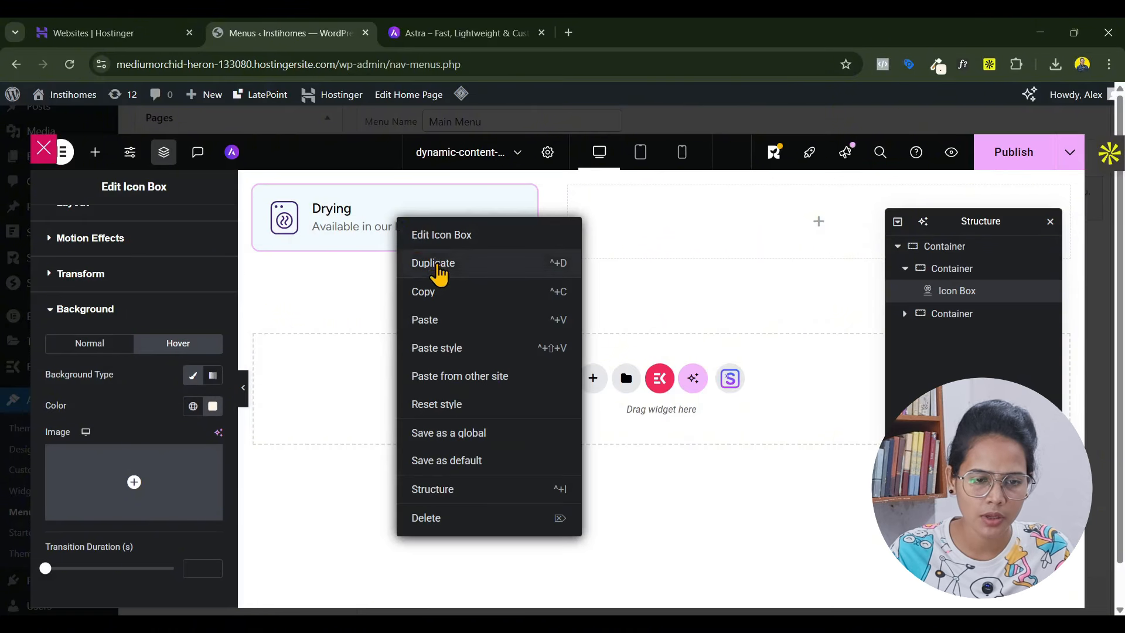
{"action": "left_click", "coordinate": [432, 262]}
{"action": "right_click", "coordinate": [368, 300]}
{"action": "left_click", "coordinate": [400, 334]}
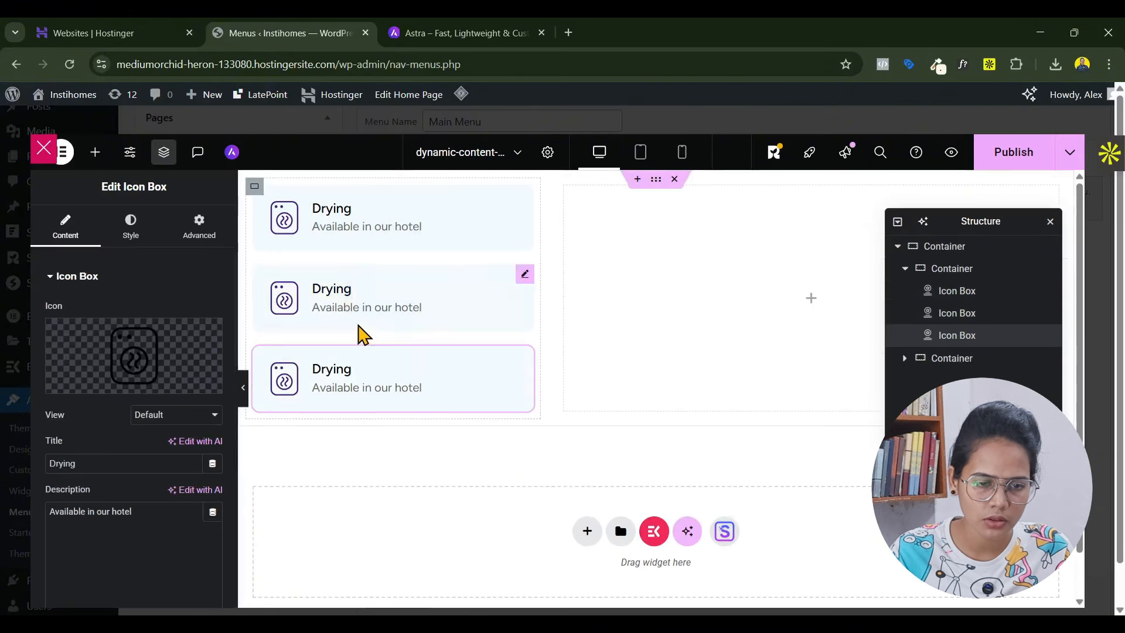
{"action": "right_click", "coordinate": [342, 303]}
{"action": "left_click", "coordinate": [388, 334]}
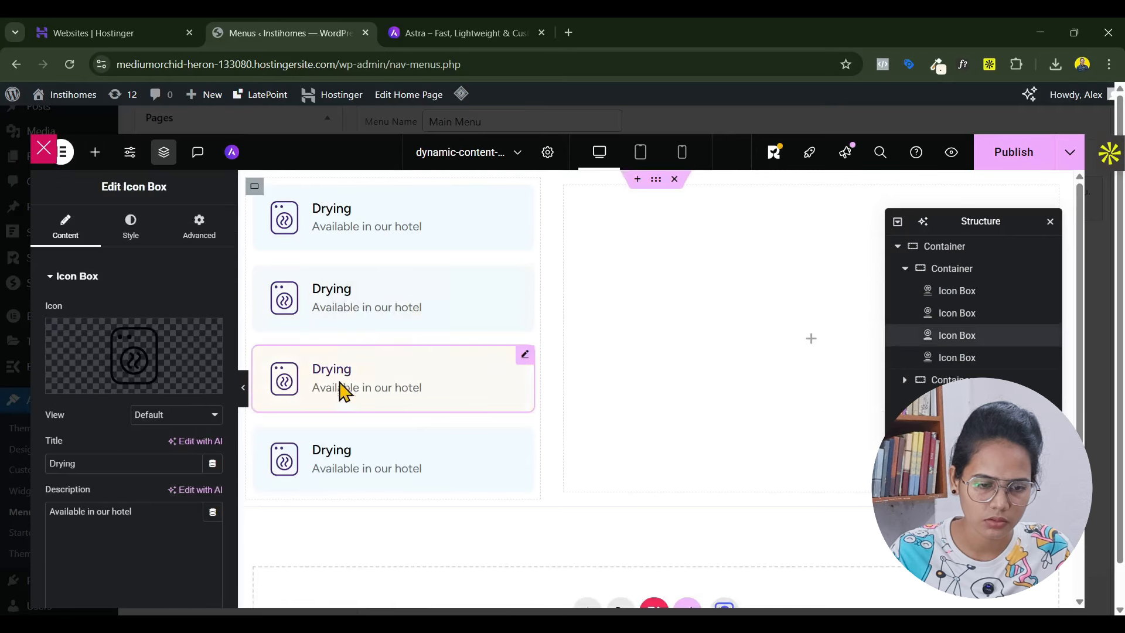
{"action": "right_click", "coordinate": [335, 395]}
{"action": "left_click", "coordinate": [382, 338]}
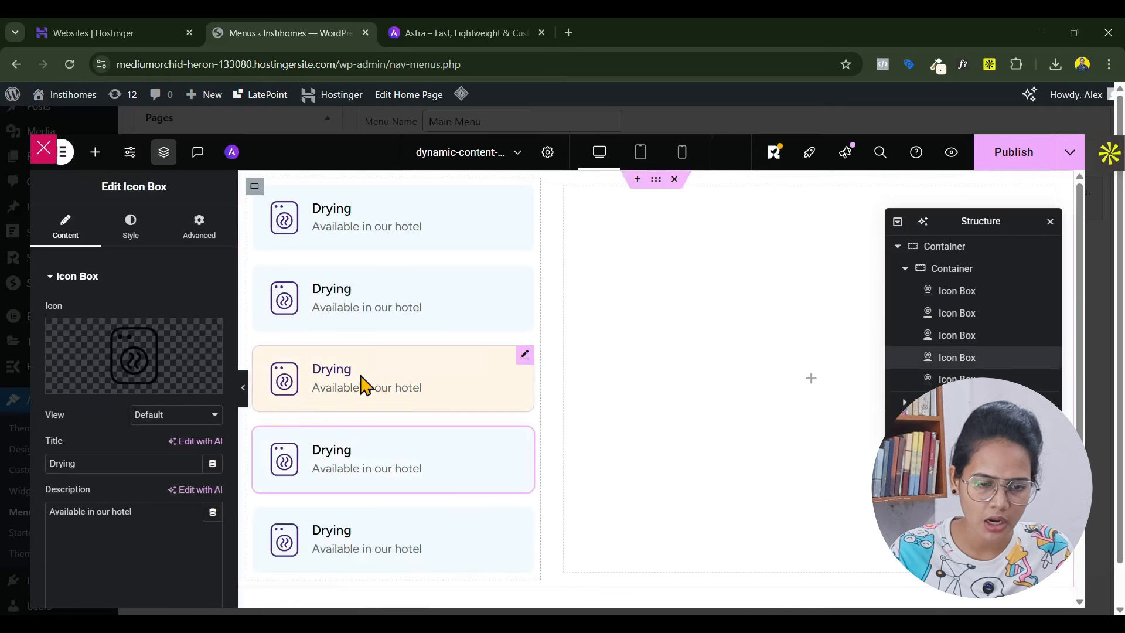
{"action": "right_click", "coordinate": [361, 384]}
{"action": "left_click", "coordinate": [417, 351]}
{"action": "scroll", "coordinate": [417, 340], "scroll_direction": "down", "scroll_amount": 2}
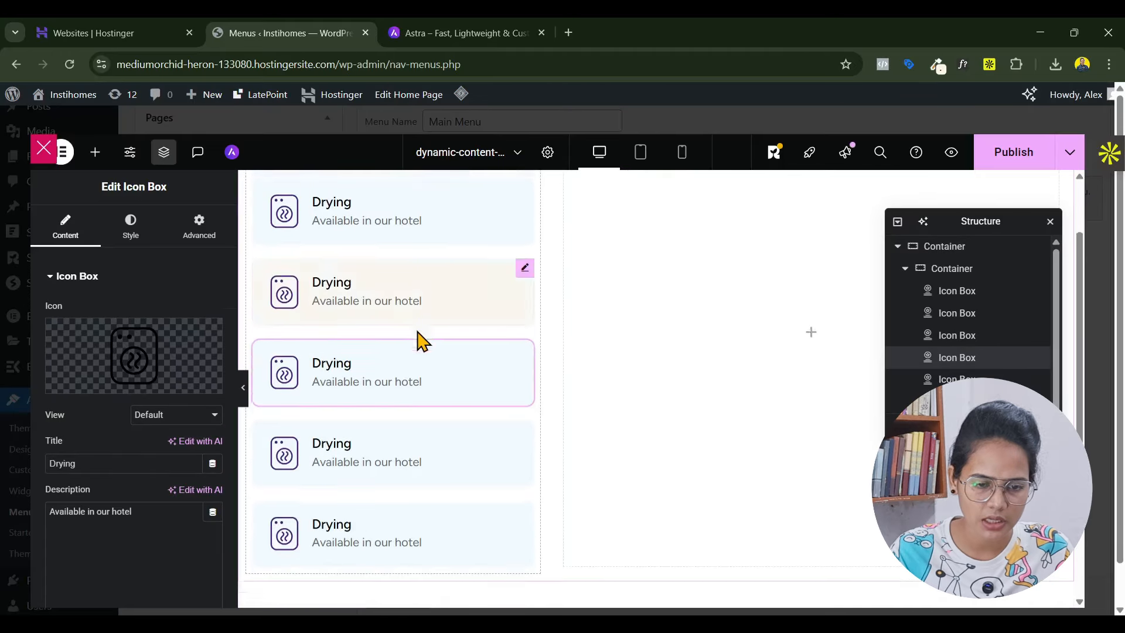
{"action": "scroll", "coordinate": [412, 445], "scroll_direction": "up", "scroll_amount": 3}
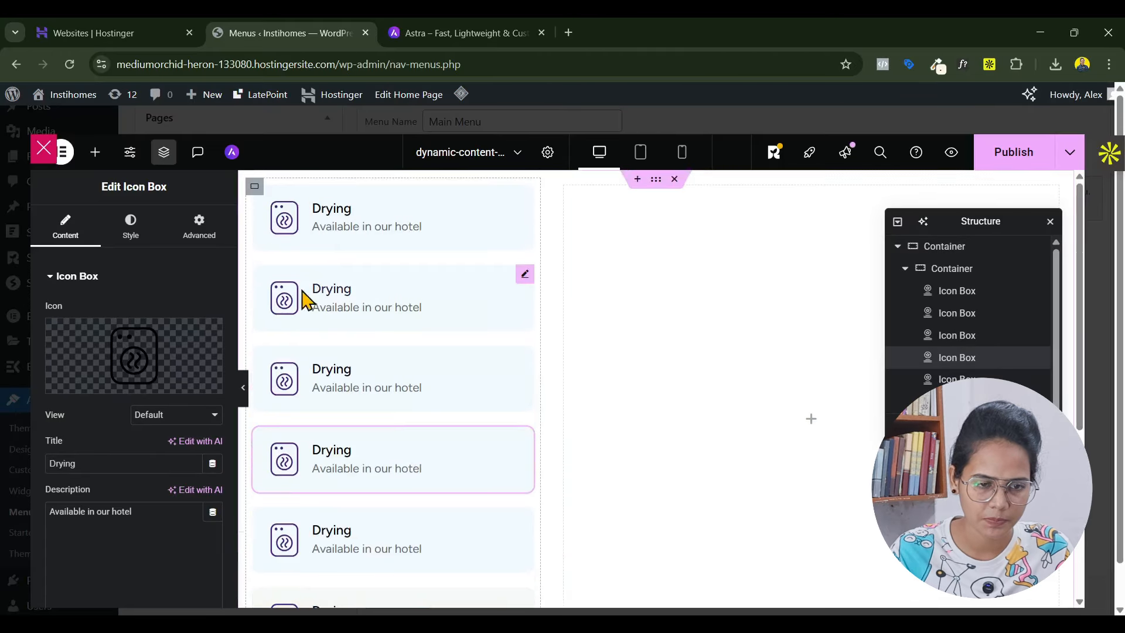
Set the padding of the container holding the Icon Boxes to 20 px on all sides
{"action": "left_click", "coordinate": [254, 189]}
{"action": "left_click", "coordinate": [198, 223]}
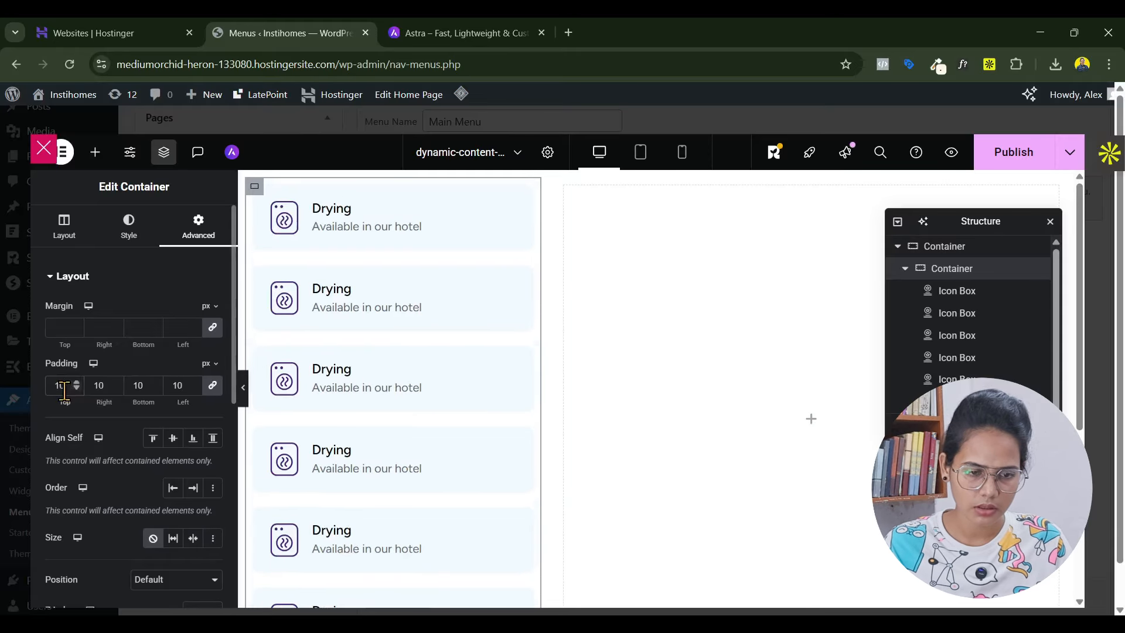
{"action": "type", "text": "20"}
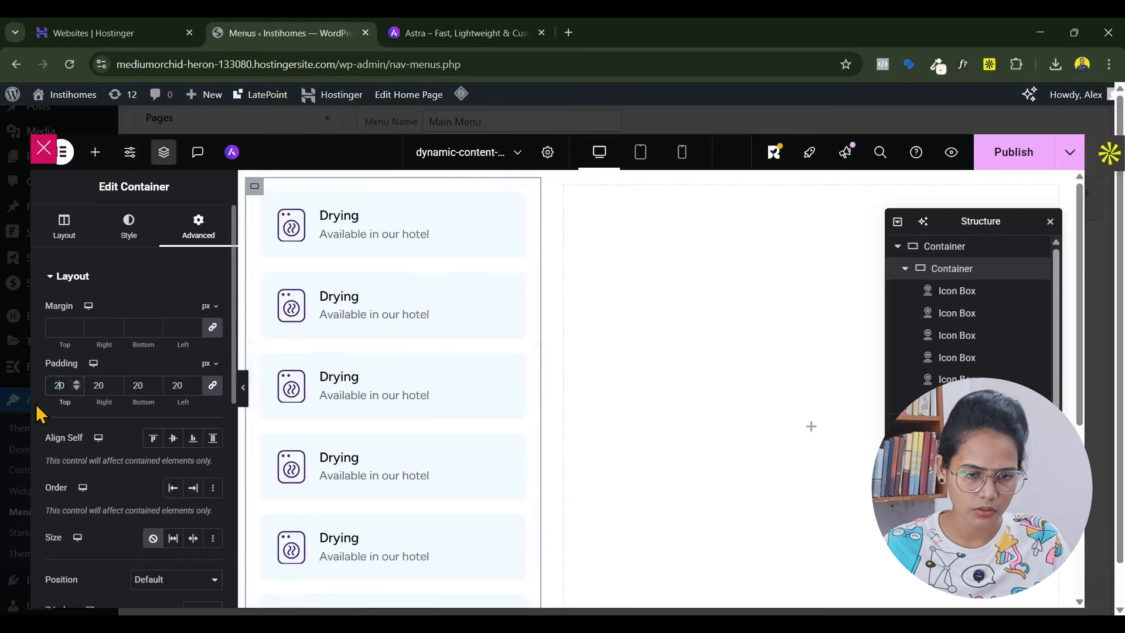
{"action": "scroll", "coordinate": [489, 354], "scroll_direction": "down", "scroll_amount": 3}
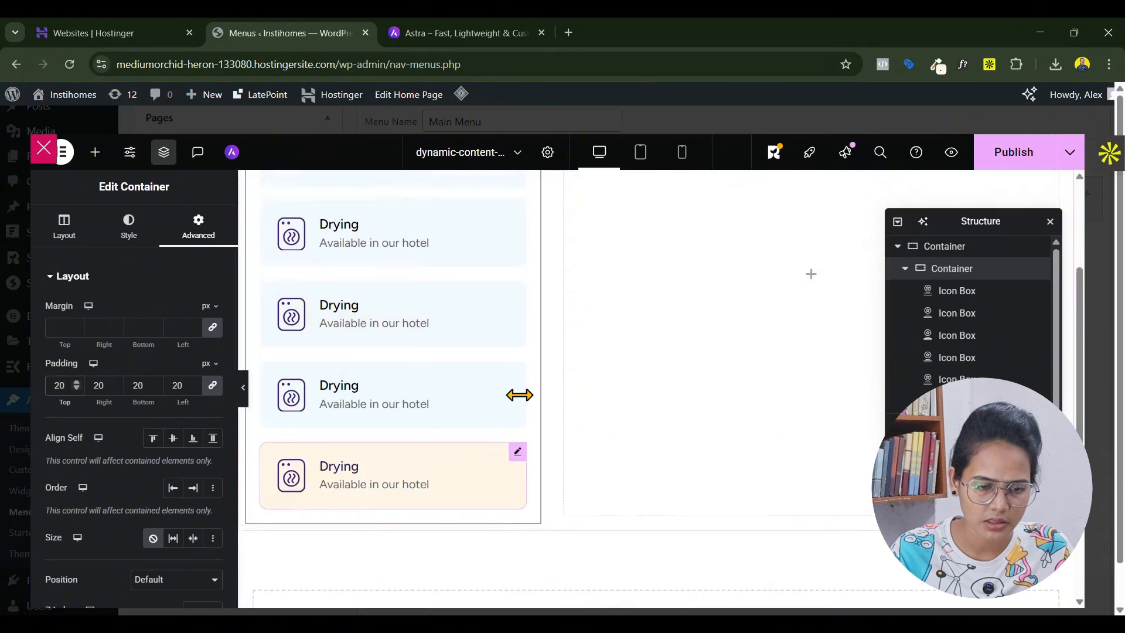
{"action": "scroll", "coordinate": [516, 390], "scroll_direction": "up", "scroll_amount": 5}
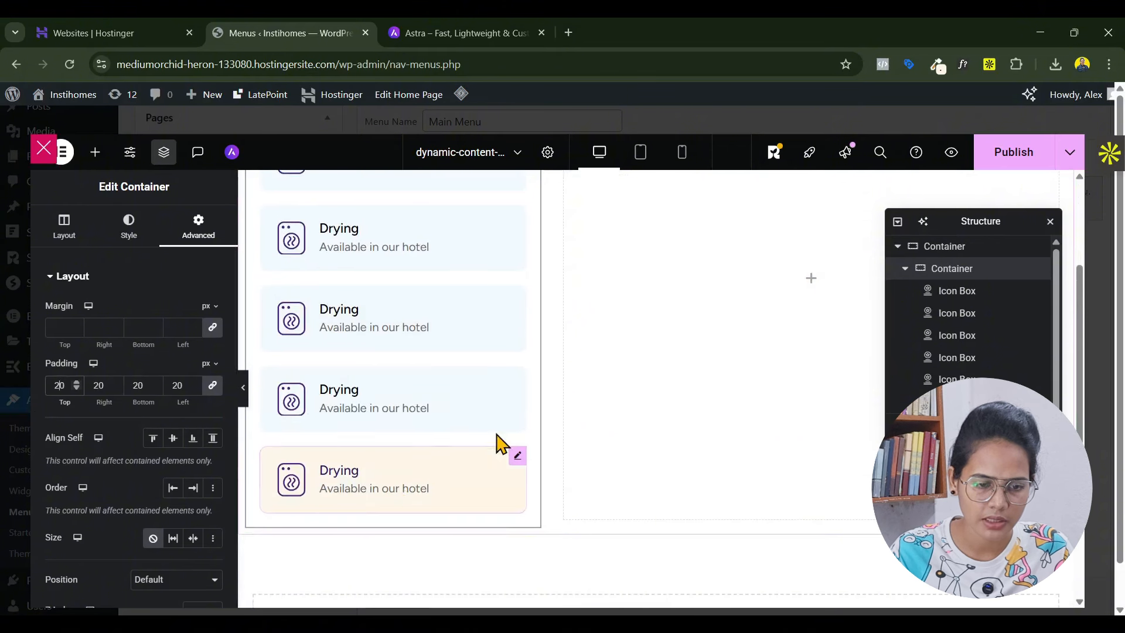
Compare the Icon Box column with the Astra site's dropdown layout, then return to the Elementor editor
{"action": "left_click", "coordinate": [493, 30]}
{"action": "mouse_move", "coordinate": [516, 114]}
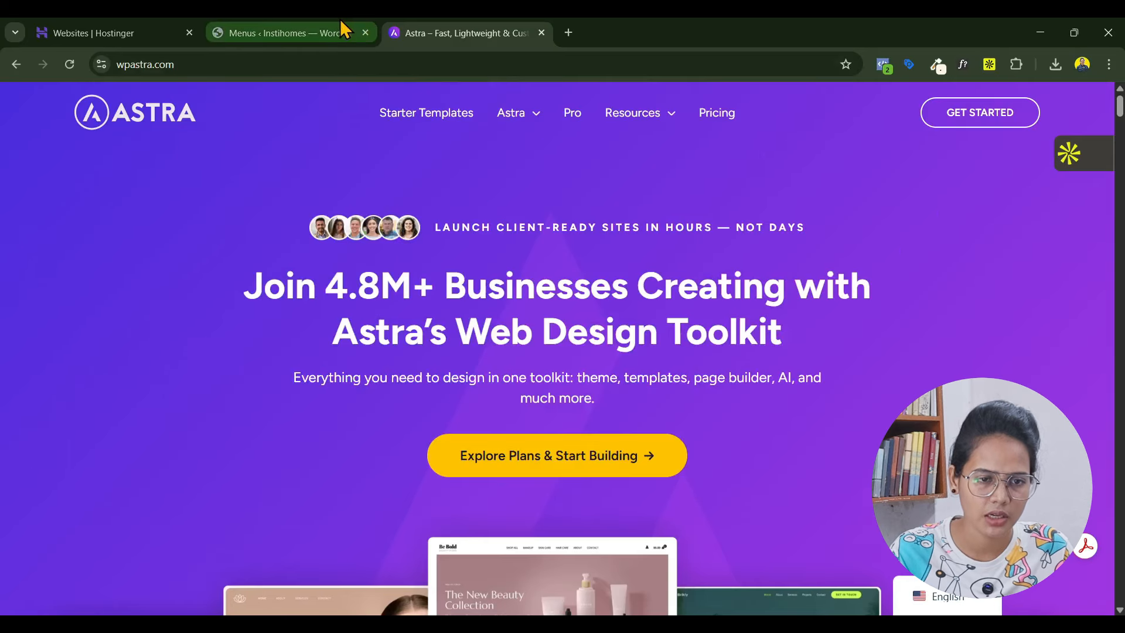
{"action": "left_click", "coordinate": [342, 26]}
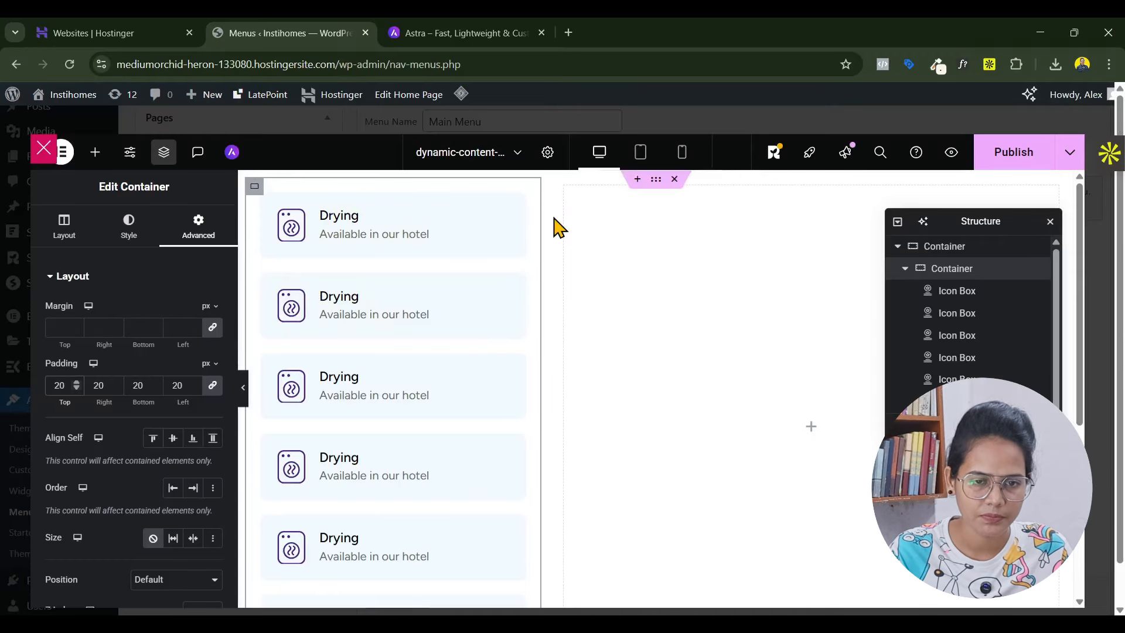
{"action": "left_click", "coordinate": [410, 30]}
{"action": "left_click", "coordinate": [282, 32]}
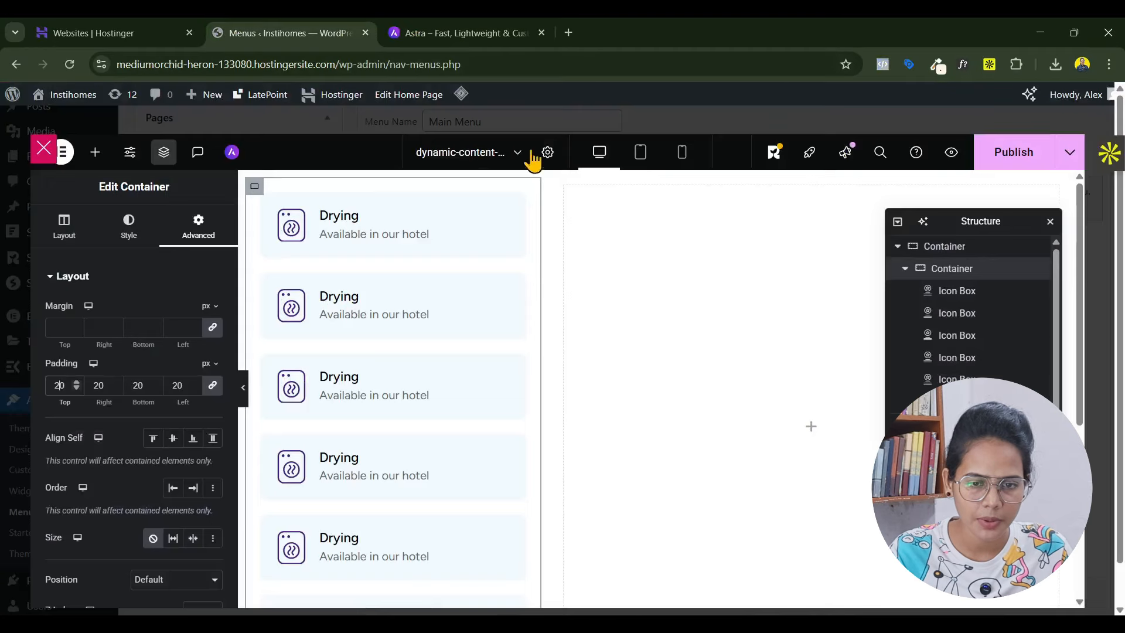
Set the outer parent container's padding to 0 px on all sides
{"action": "left_click", "coordinate": [655, 182]}
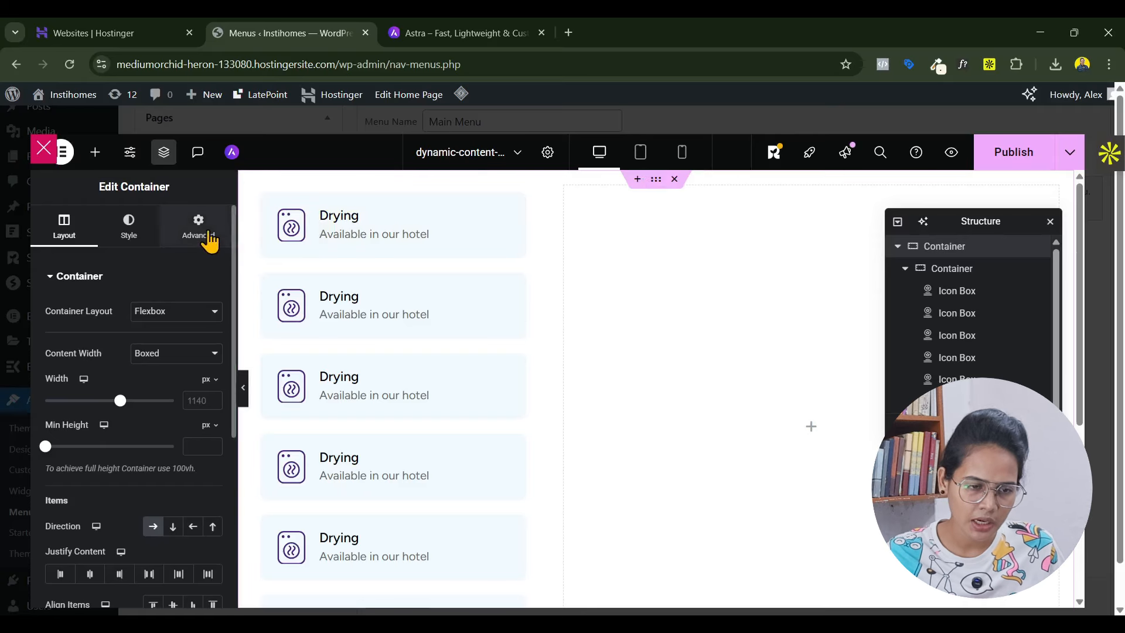
{"action": "left_click", "coordinate": [199, 229]}
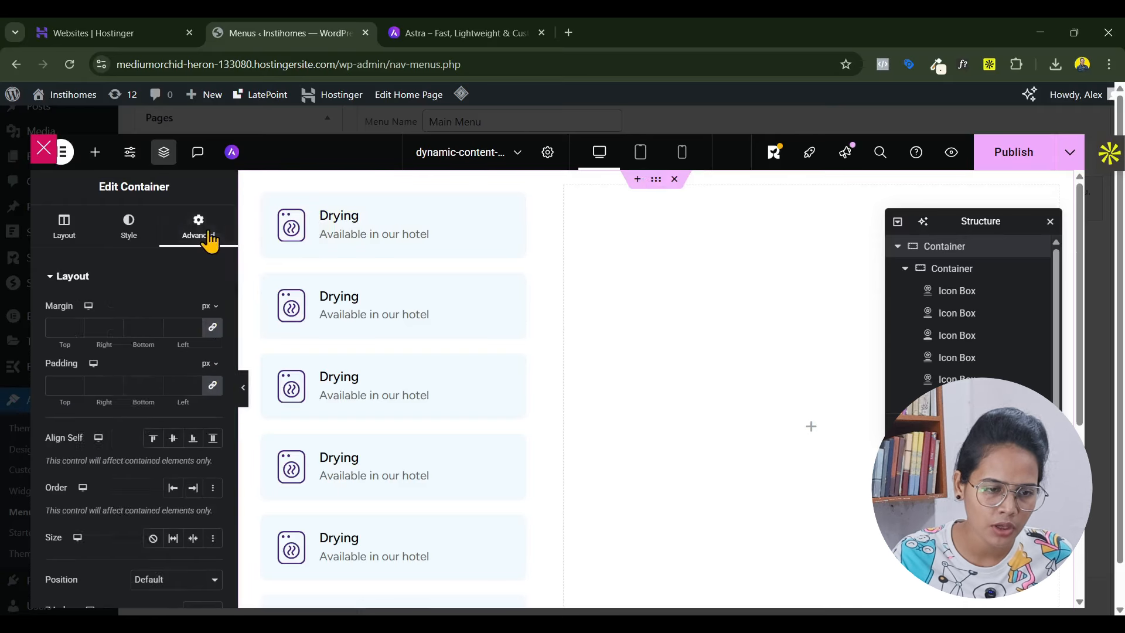
{"action": "left_click", "coordinate": [213, 386]}
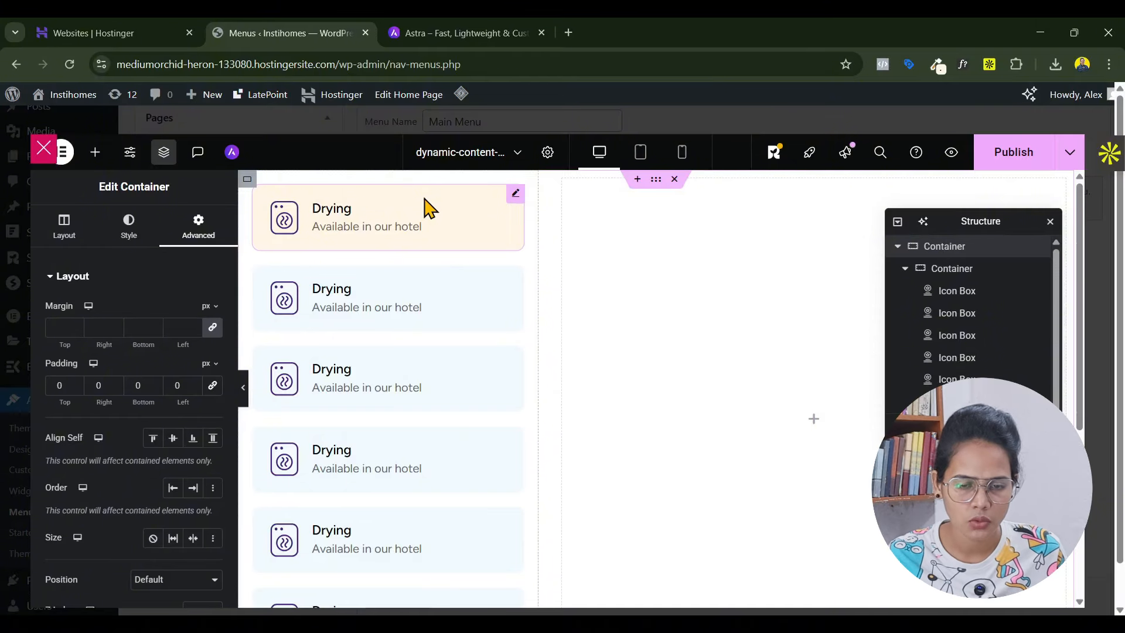
Set the outer parent container's boxed content width to 1080 px
{"action": "left_click", "coordinate": [65, 226]}
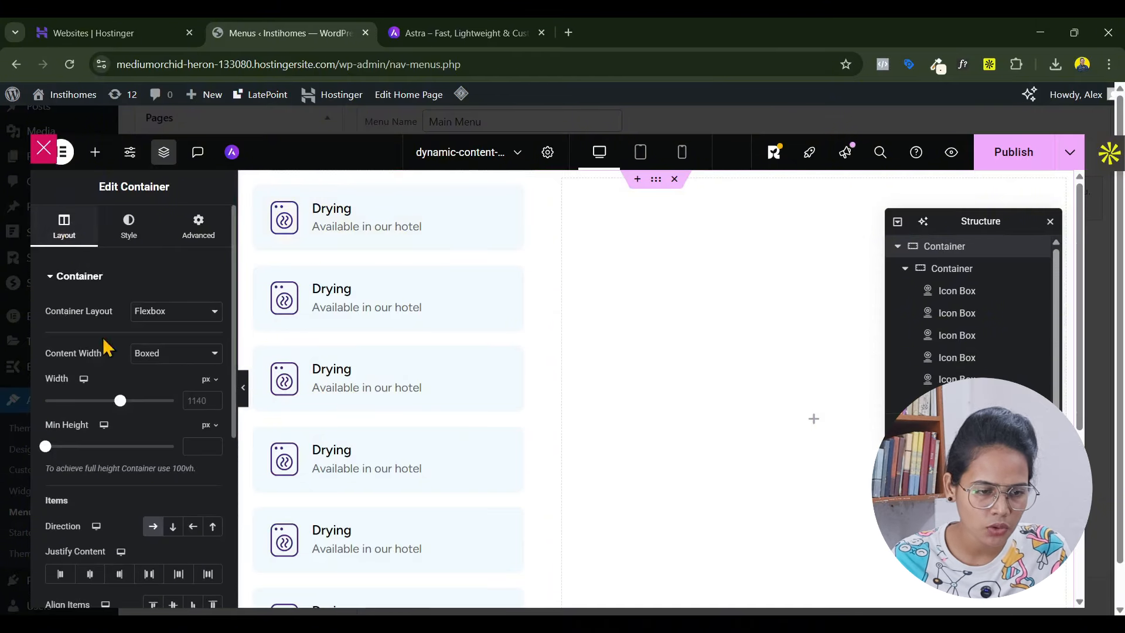
{"action": "mouse_move", "coordinate": [121, 405]}
{"action": "left_mouse_down"}
{"action": "mouse_move", "coordinate": [99, 405]}
{"action": "mouse_move", "coordinate": [116, 408]}
{"action": "left_mouse_up"}
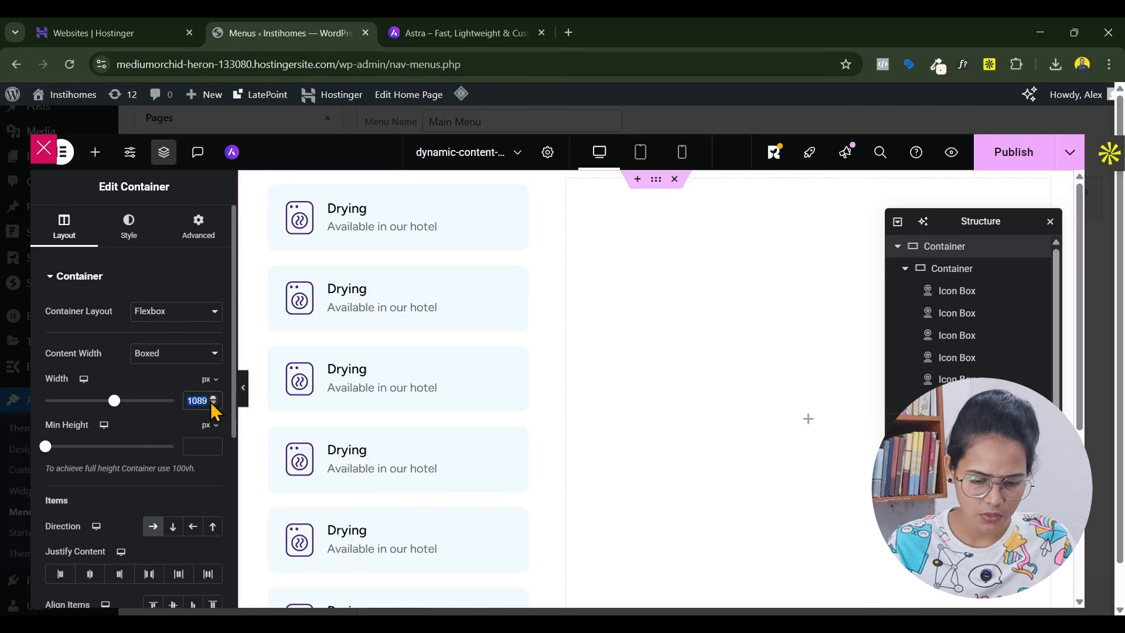
{"action": "type", "text": "1080"}
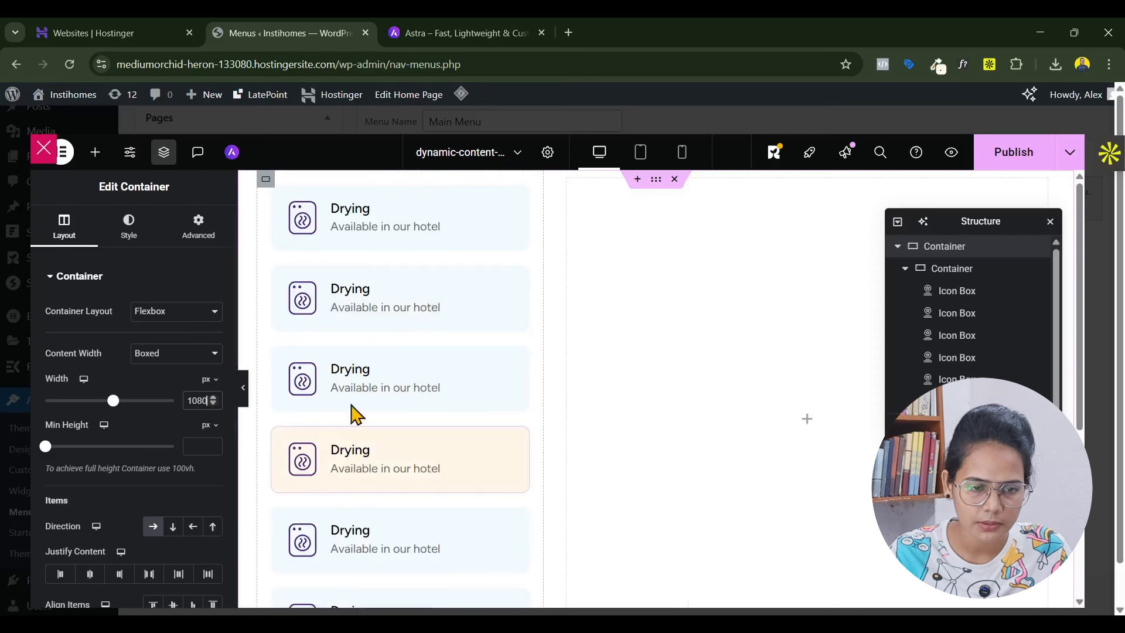
Give the container holding the Icon Box column a box shadow with horizontal 2, vertical -5 and blur 10
{"action": "left_click", "coordinate": [265, 179]}
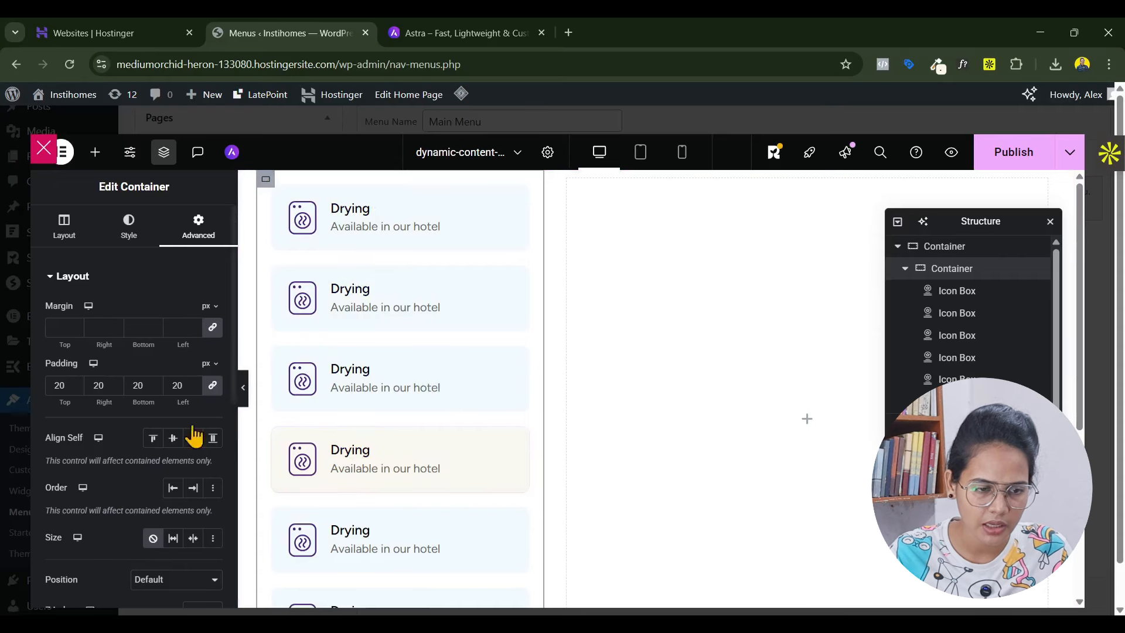
{"action": "left_click", "coordinate": [128, 228]}
{"action": "scroll", "coordinate": [117, 462], "scroll_direction": "down", "scroll_amount": 1}
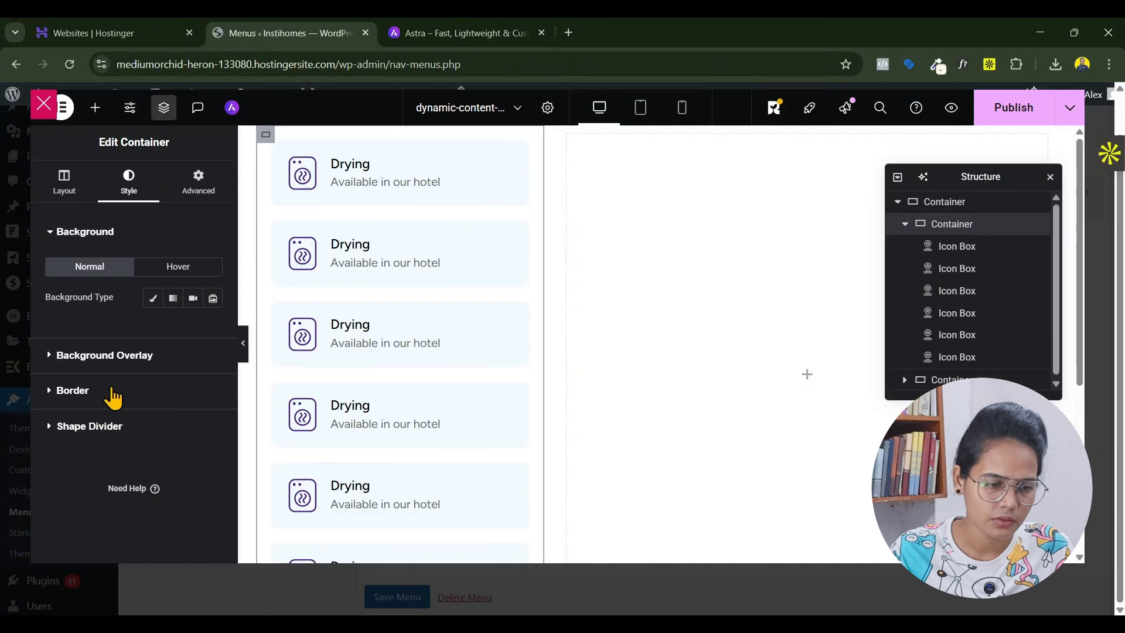
{"action": "left_click", "coordinate": [73, 390]}
{"action": "left_click", "coordinate": [212, 458]}
{"action": "scroll", "coordinate": [162, 404], "scroll_direction": "down", "scroll_amount": 2}
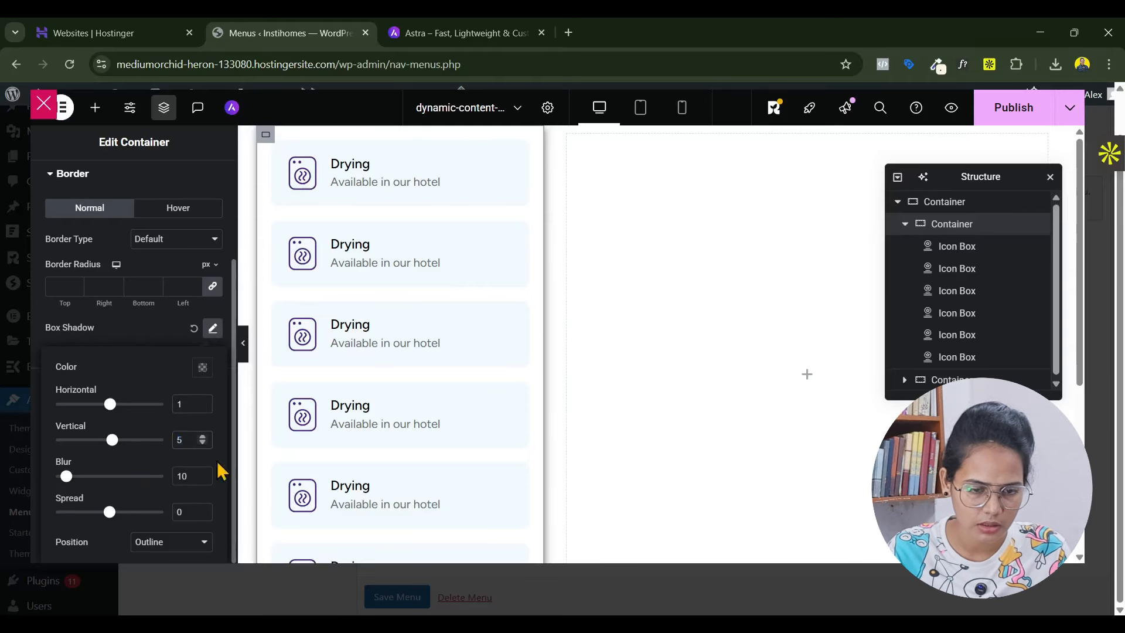
{"action": "scroll", "coordinate": [549, 451], "scroll_direction": "down", "scroll_amount": 2}
{"action": "left_click_drag", "start_coordinate": [188, 403], "coordinate": [151, 412]}
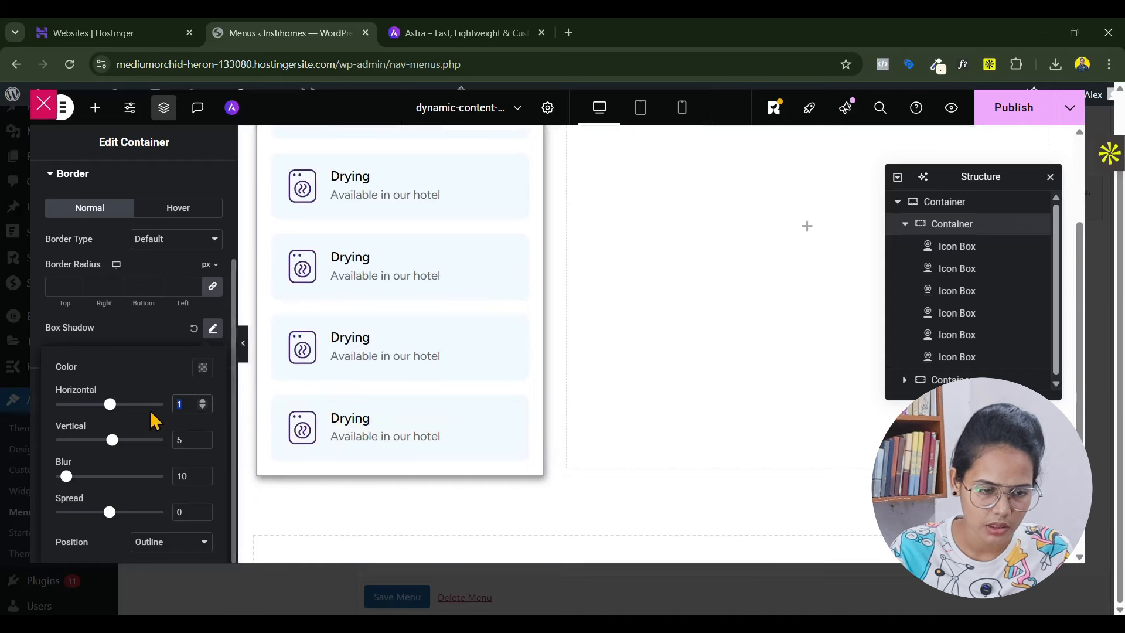
{"action": "type", "text": "0"}
{"action": "left_click", "coordinate": [527, 402]}
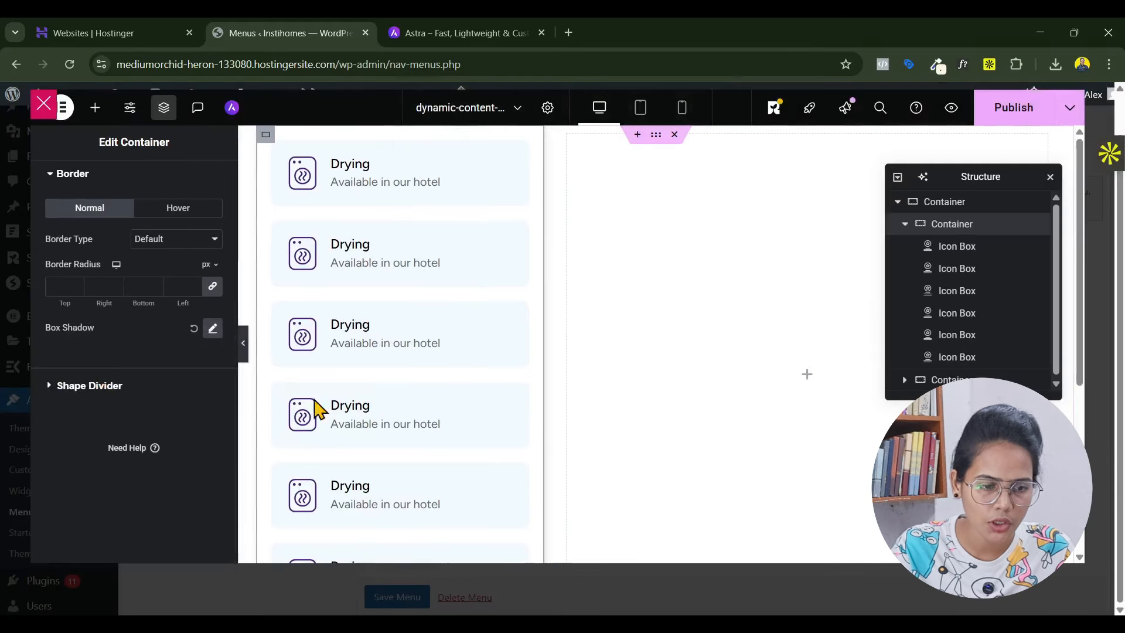
{"action": "left_click", "coordinate": [213, 330]}
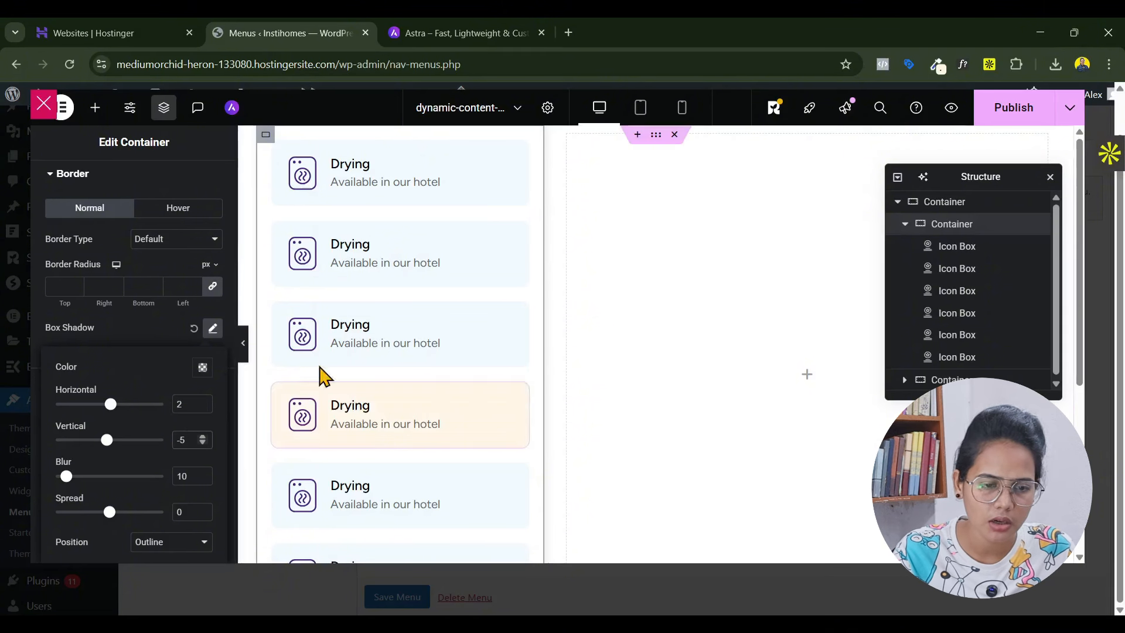
Set the column container's box shadow colour to a mostly transparent black, starting from rgba(0, 0, 0, 0.1)
{"action": "left_click", "coordinate": [202, 368]}
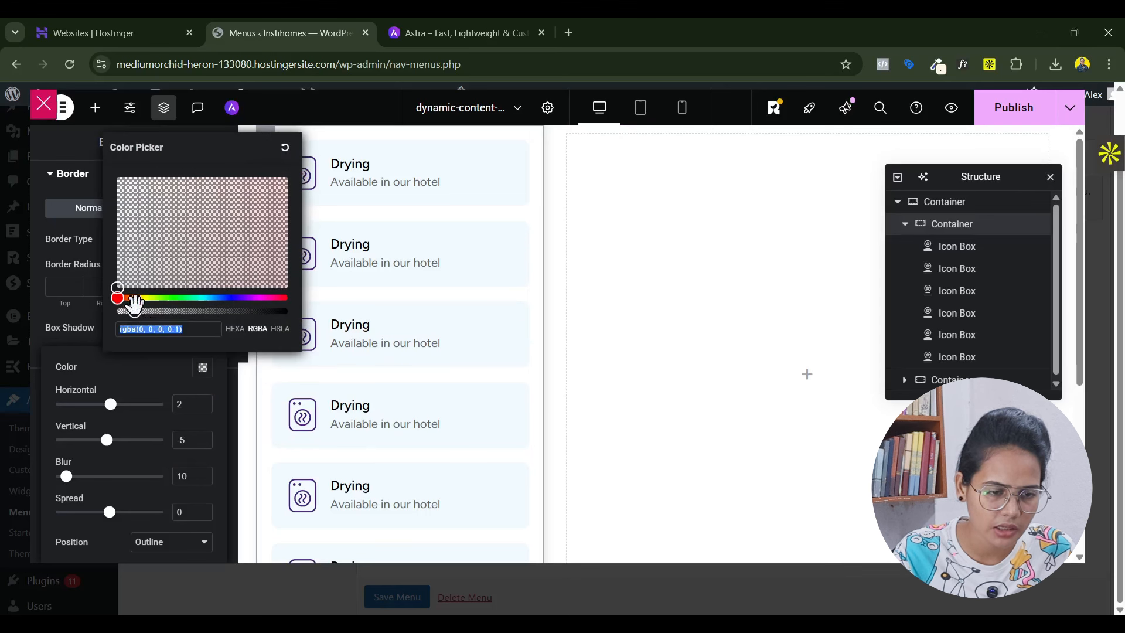
{"action": "left_click_drag", "start_coordinate": [135, 309], "coordinate": [139, 310]}
{"action": "left_click", "coordinate": [91, 338]}
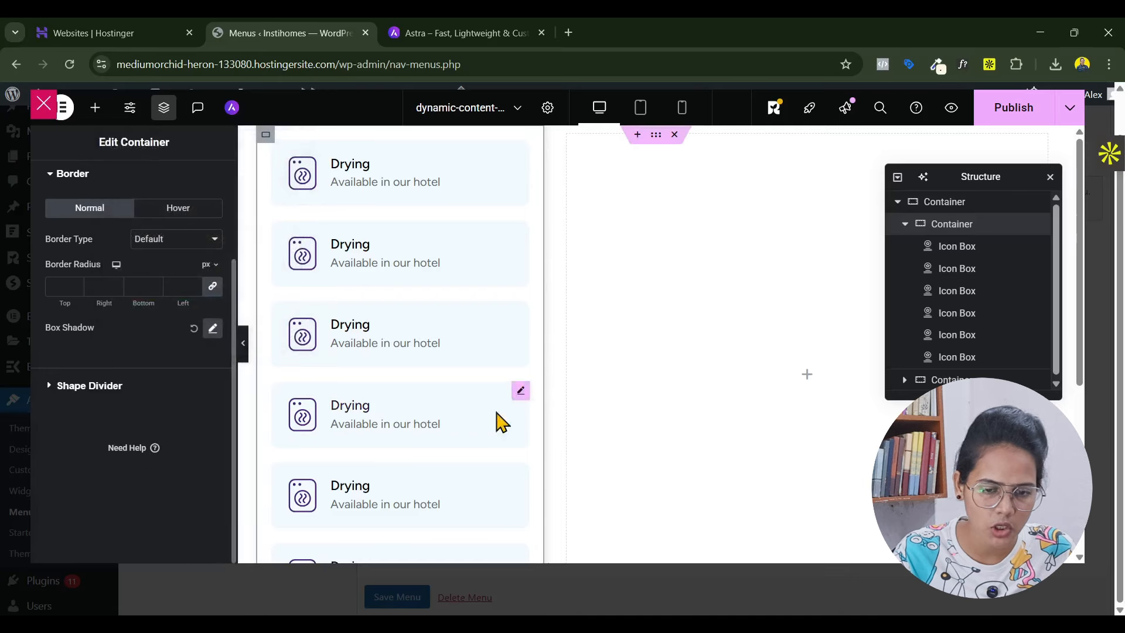
{"action": "scroll", "coordinate": [551, 462], "scroll_direction": "up", "scroll_amount": 1}
{"action": "left_click", "coordinate": [550, 462]}
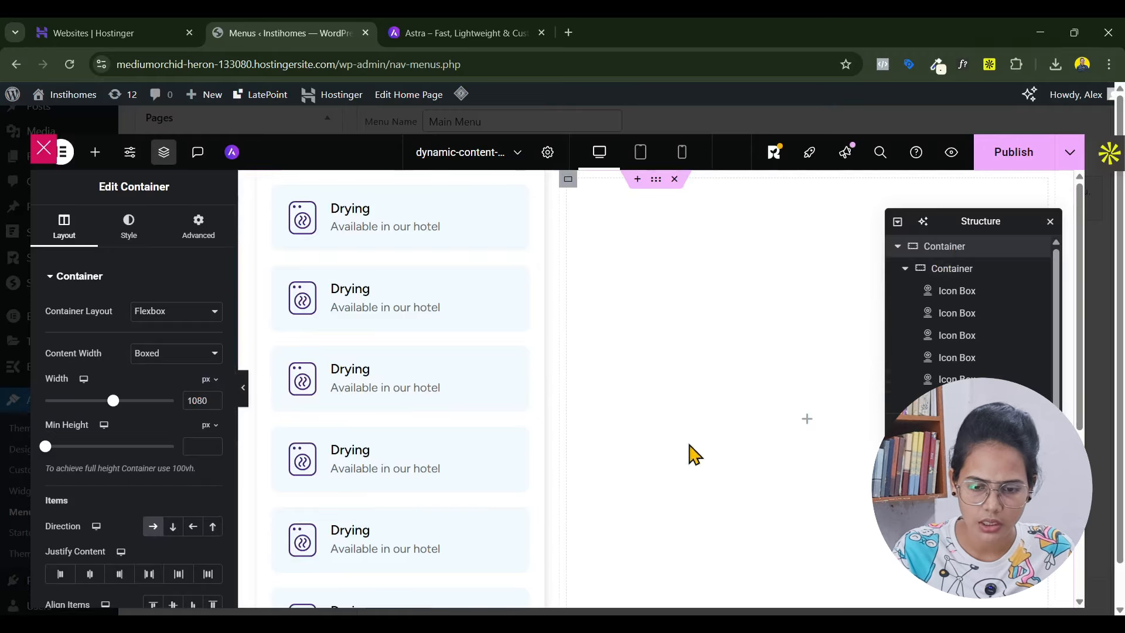
Check the dropdown layout on the Astra site against the shadowed column, then return to the Elementor editor
{"action": "scroll", "coordinate": [618, 416], "scroll_direction": "down", "scroll_amount": 1}
{"action": "scroll", "coordinate": [618, 416], "scroll_direction": "up", "scroll_amount": 1}
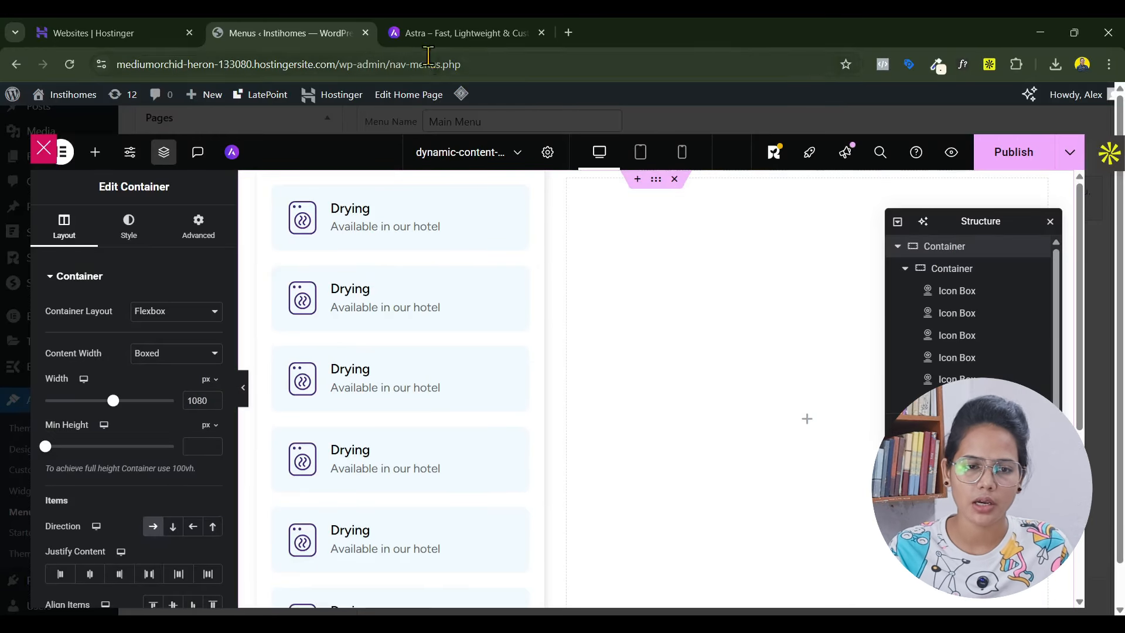
{"action": "left_click", "coordinate": [437, 33]}
{"action": "mouse_move", "coordinate": [516, 117]}
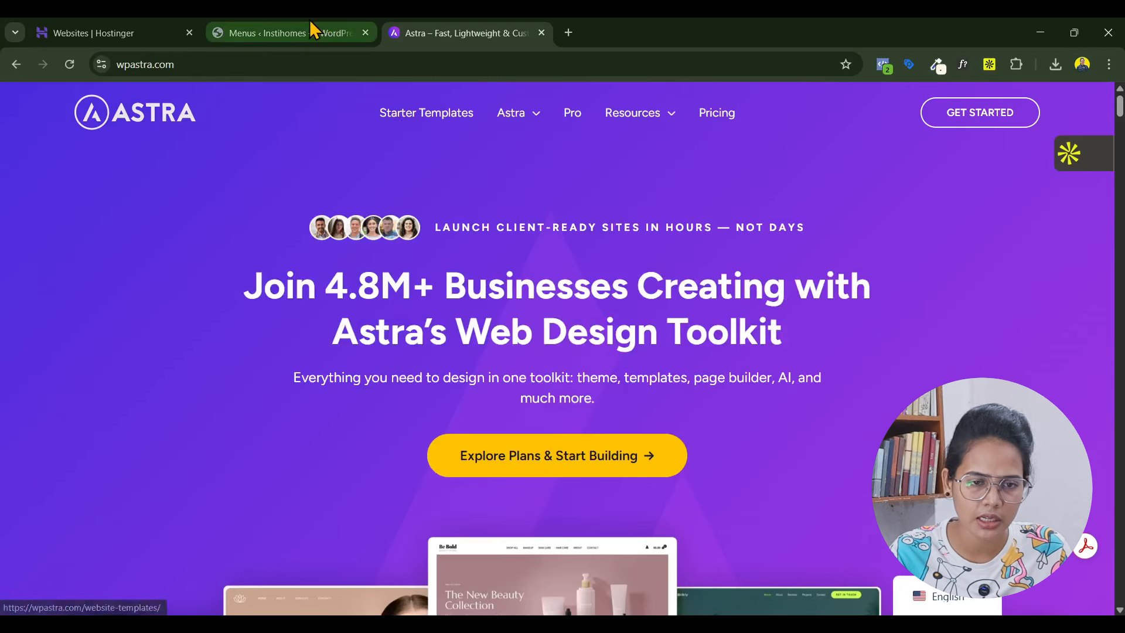
{"action": "left_click", "coordinate": [312, 30]}
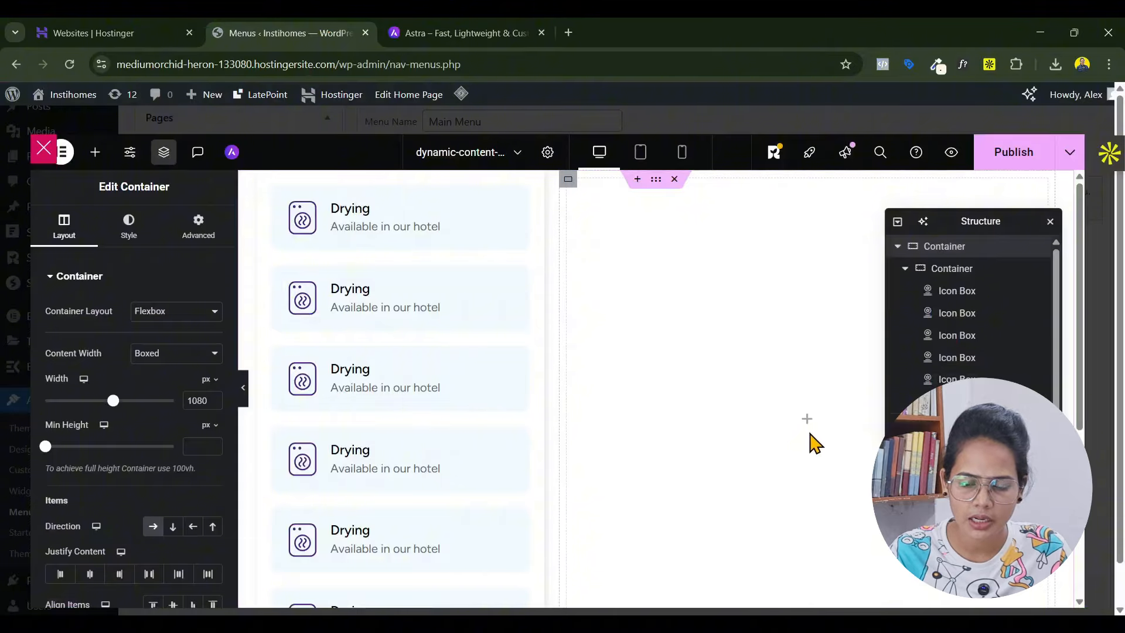
Add a Grid to the empty container beside the Icon Box column, with 2 columns and 3 rows
{"action": "left_click", "coordinate": [807, 418]}
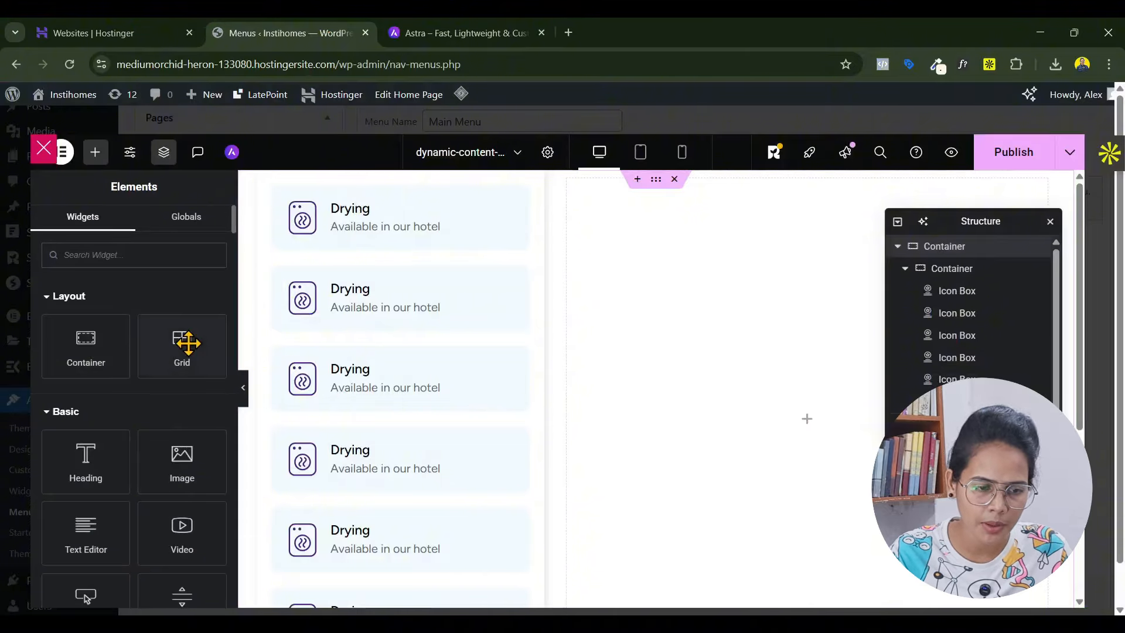
{"action": "left_click_drag", "start_coordinate": [181, 344], "coordinate": [811, 363]}
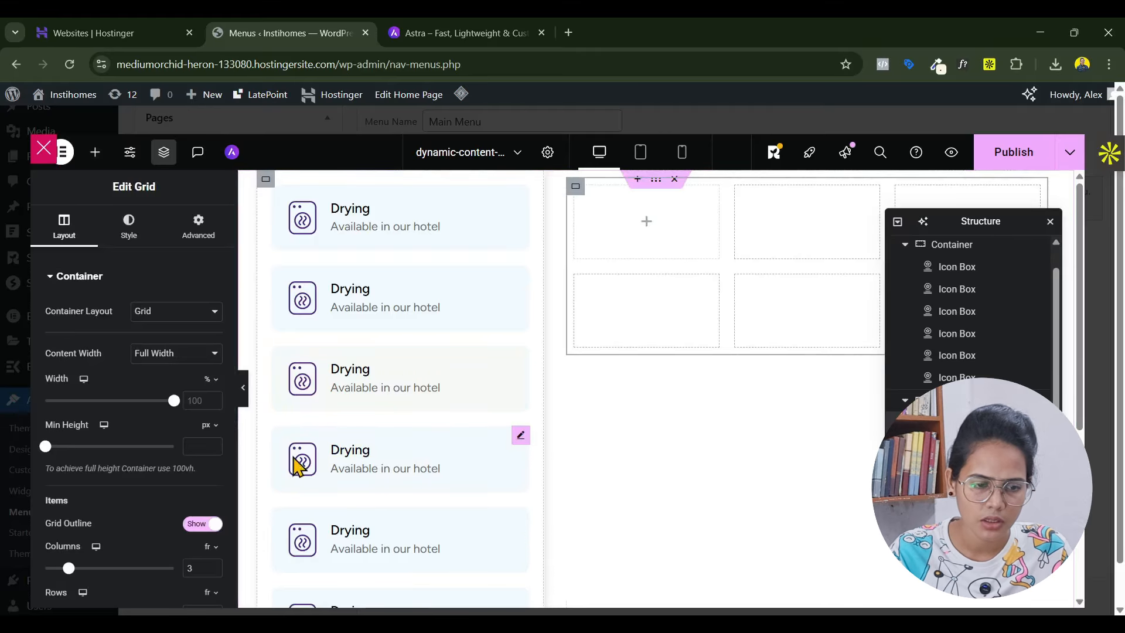
{"action": "type", "text": "2"}
{"action": "scroll", "coordinate": [175, 592], "scroll_direction": "down", "scroll_amount": 1}
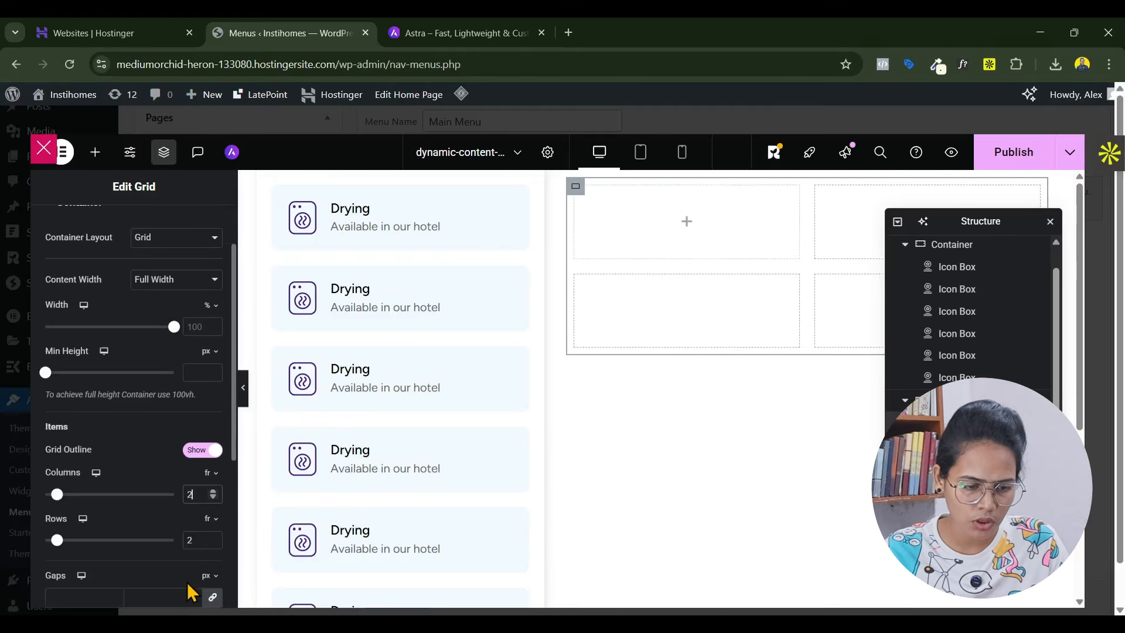
{"action": "type", "text": "3"}
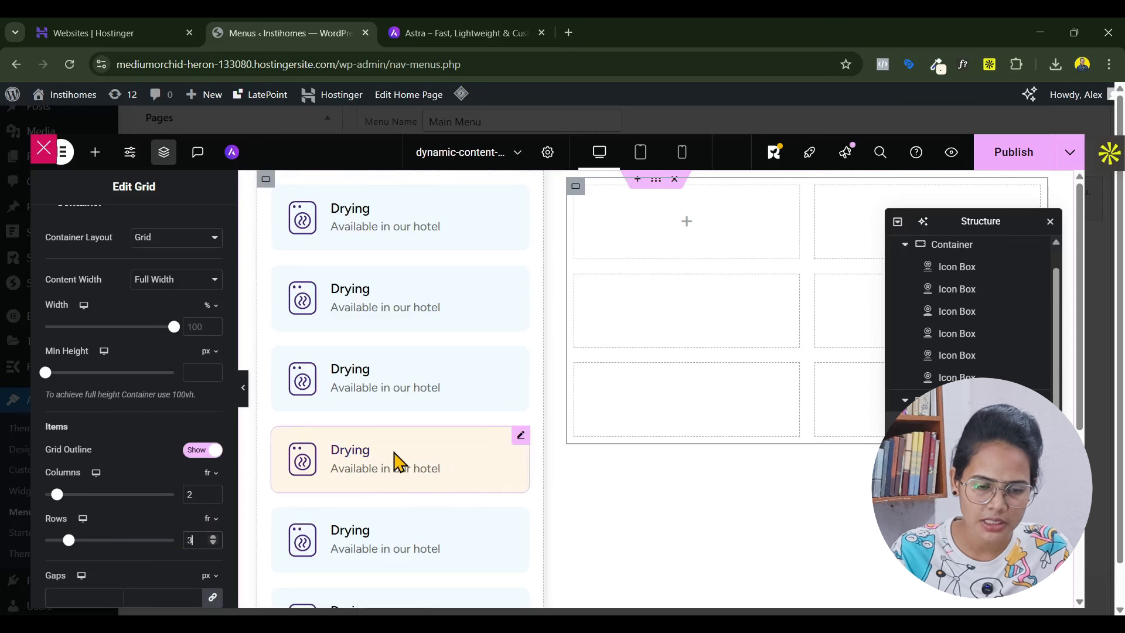
Copy a Drying Icon Box from the column and paste it into the first grid cell
{"action": "right_click", "coordinate": [387, 466]}
{"action": "left_click", "coordinate": [411, 365]}
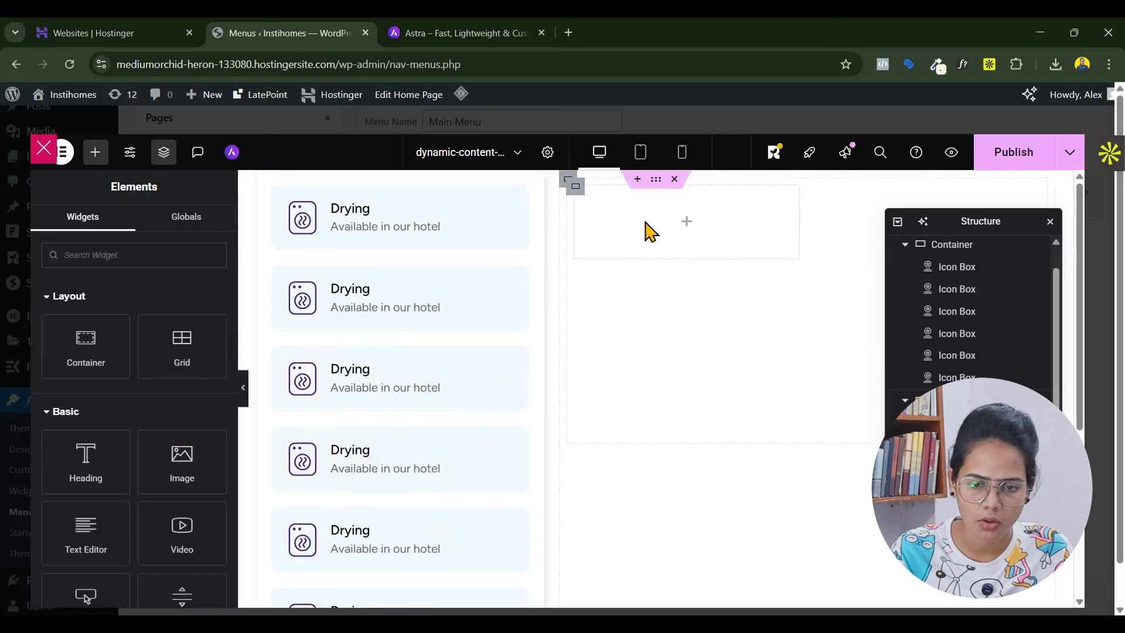
{"action": "right_click", "coordinate": [651, 228]}
{"action": "left_click", "coordinate": [697, 361]}
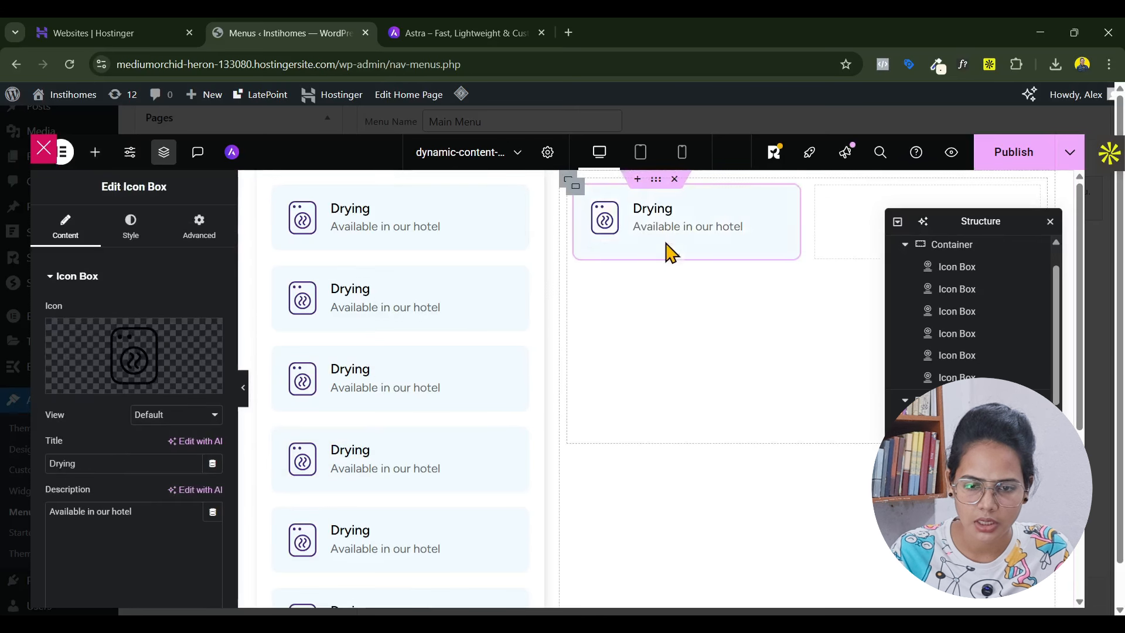
Duplicate the Icon Box in the grid five times to fill all six cells
{"action": "right_click", "coordinate": [659, 234]}
{"action": "left_click", "coordinate": [703, 340]}
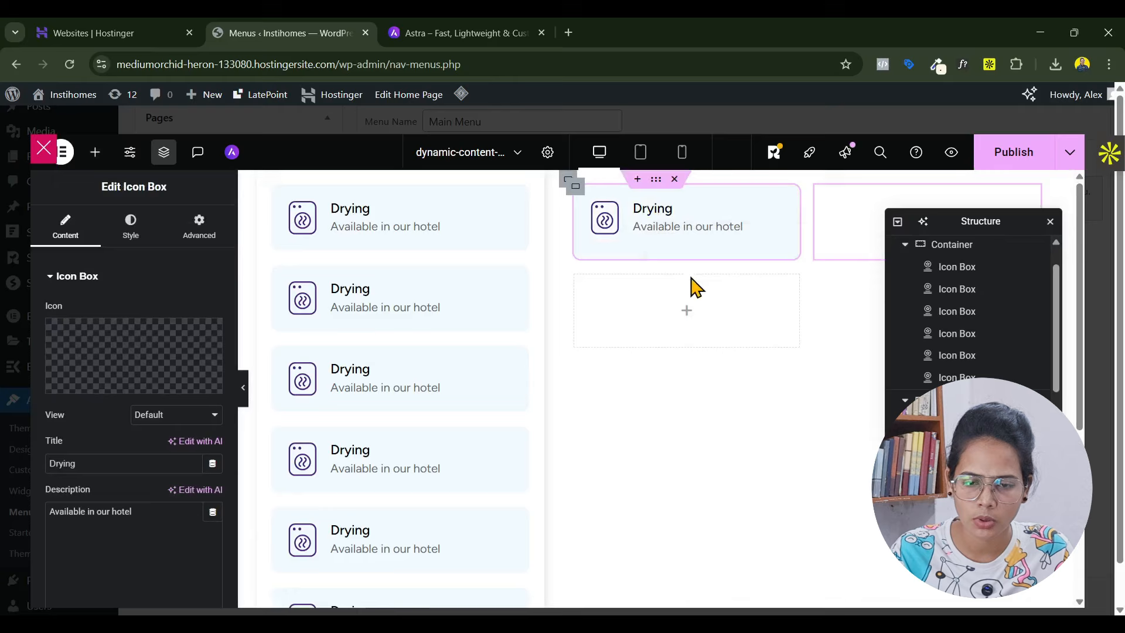
{"action": "right_click", "coordinate": [665, 231]}
{"action": "left_click", "coordinate": [673, 277]}
{"action": "right_click", "coordinate": [659, 293]}
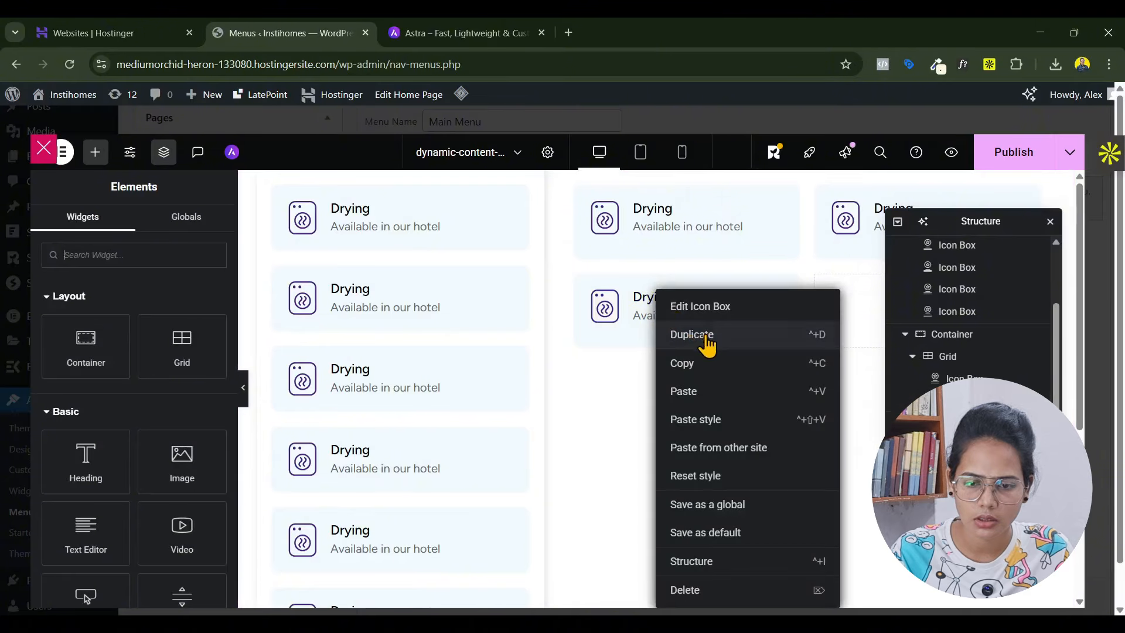
{"action": "left_click", "coordinate": [706, 333]}
{"action": "right_click", "coordinate": [669, 291]}
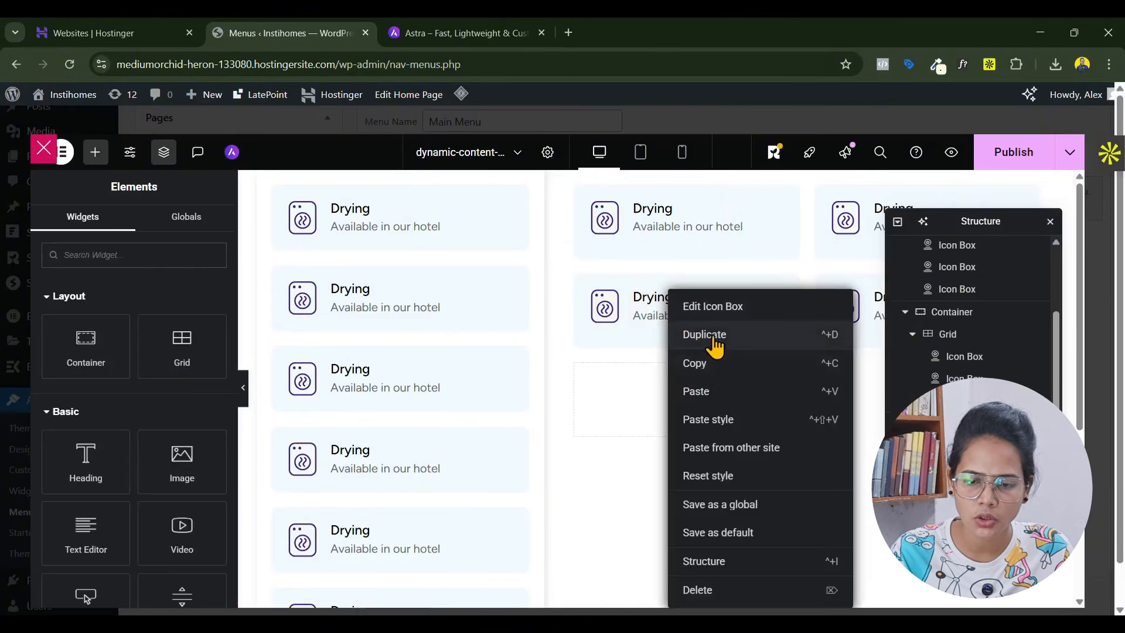
{"action": "left_click", "coordinate": [712, 339]}
{"action": "right_click", "coordinate": [661, 396]}
{"action": "left_click", "coordinate": [660, 335]}
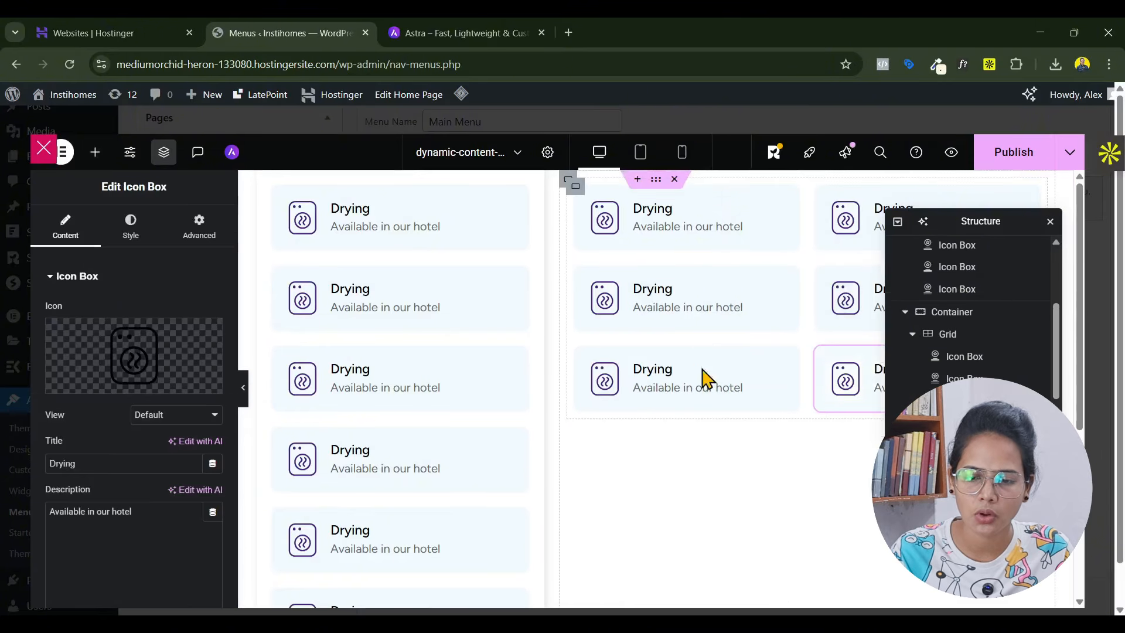
Delete two Icon Boxes from the single column so that four remain beside the grid
{"action": "scroll", "coordinate": [532, 481], "scroll_direction": "down", "scroll_amount": 1}
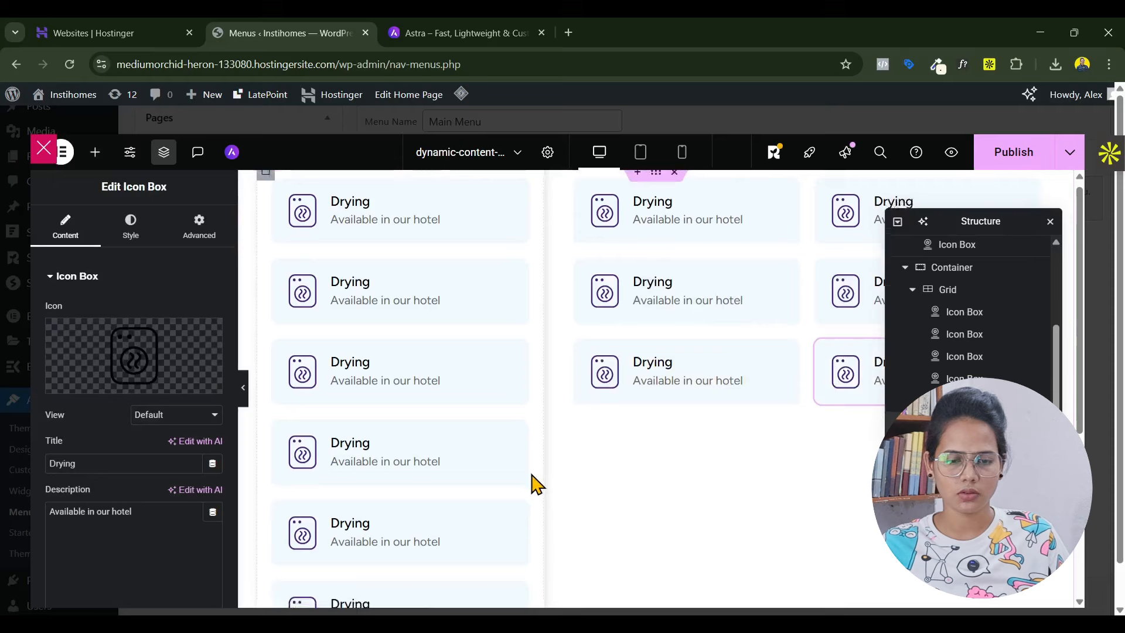
{"action": "right_click", "coordinate": [391, 537]}
{"action": "left_click", "coordinate": [431, 589]}
{"action": "right_click", "coordinate": [409, 472]}
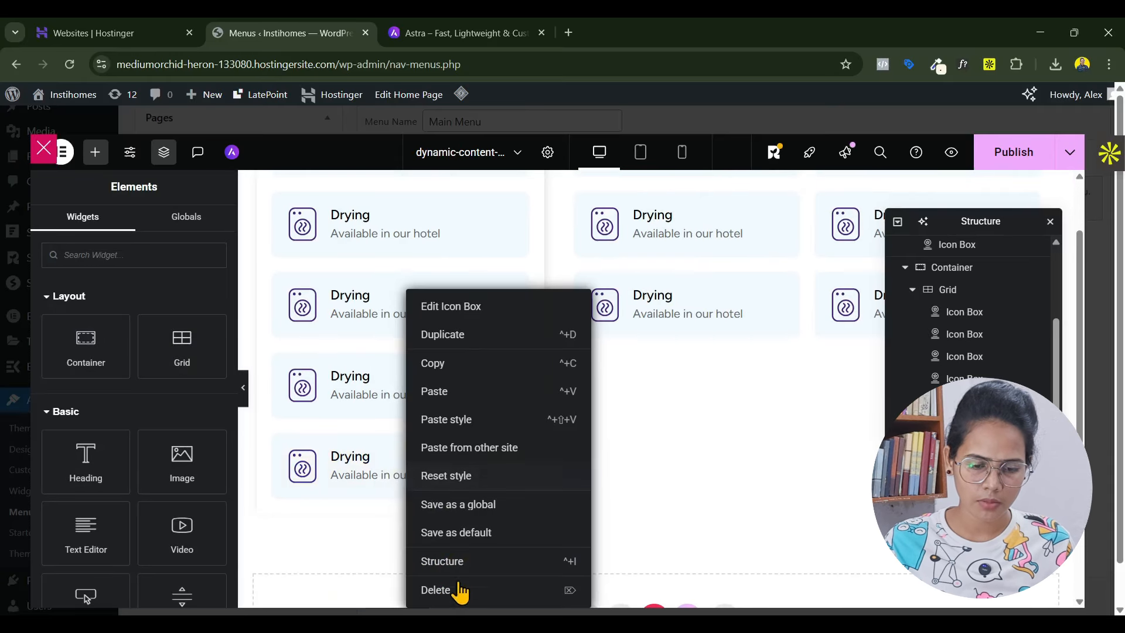
{"action": "left_click", "coordinate": [460, 590]}
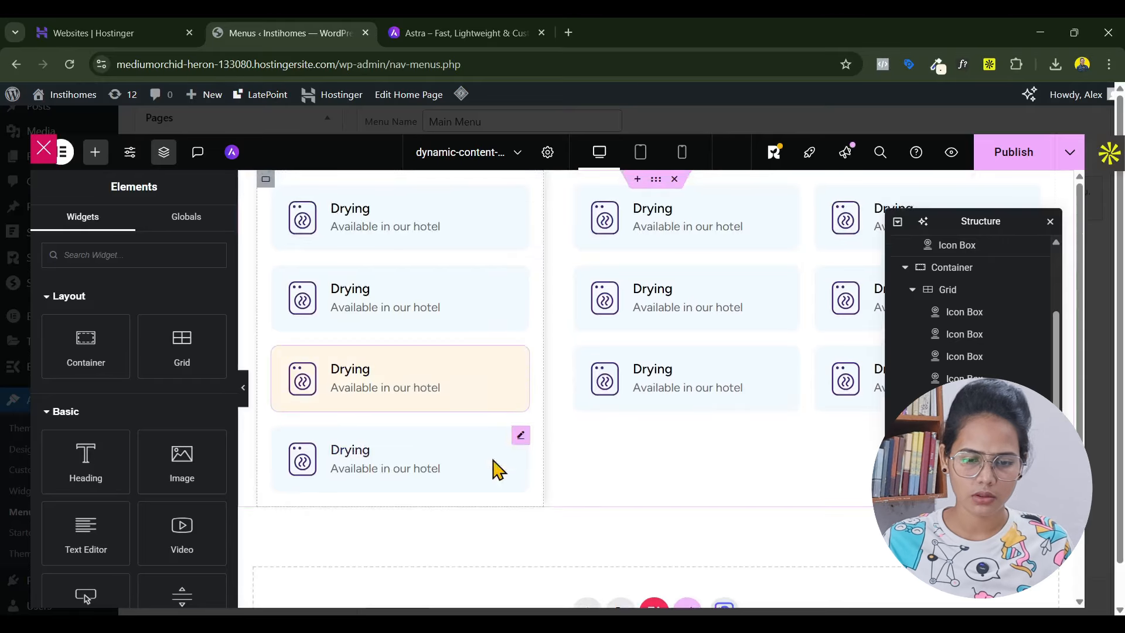
Replace the icon of the second Icon Box in the grid's first row with router.svg
{"action": "left_click", "coordinate": [691, 238]}
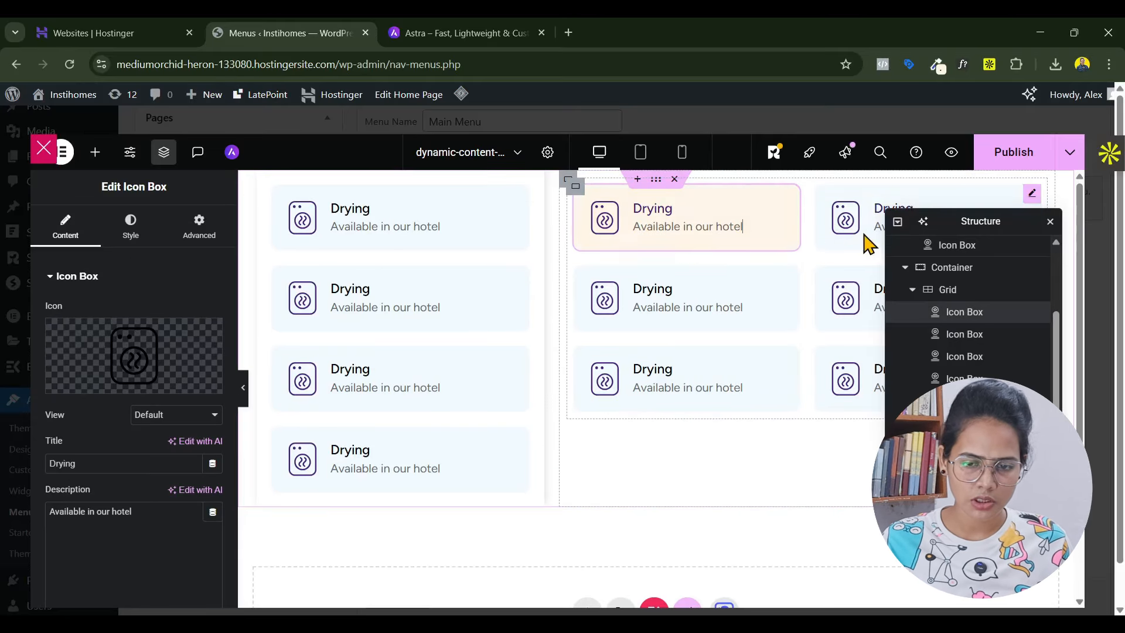
{"action": "left_click", "coordinate": [867, 242]}
{"action": "left_click", "coordinate": [132, 352]}
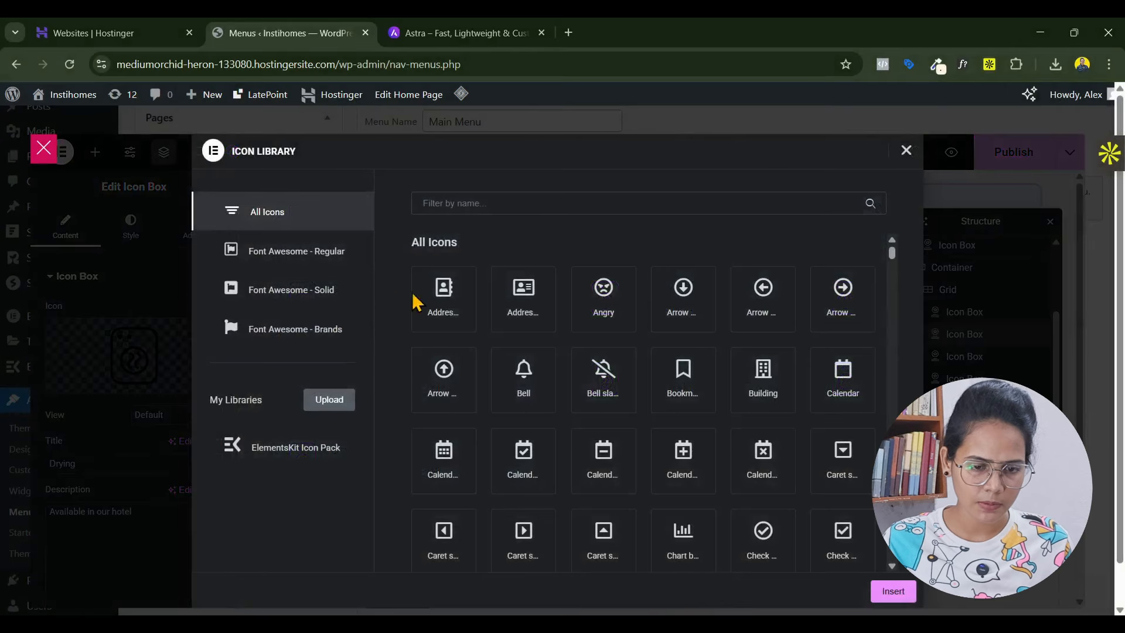
{"action": "left_click", "coordinate": [906, 152]}
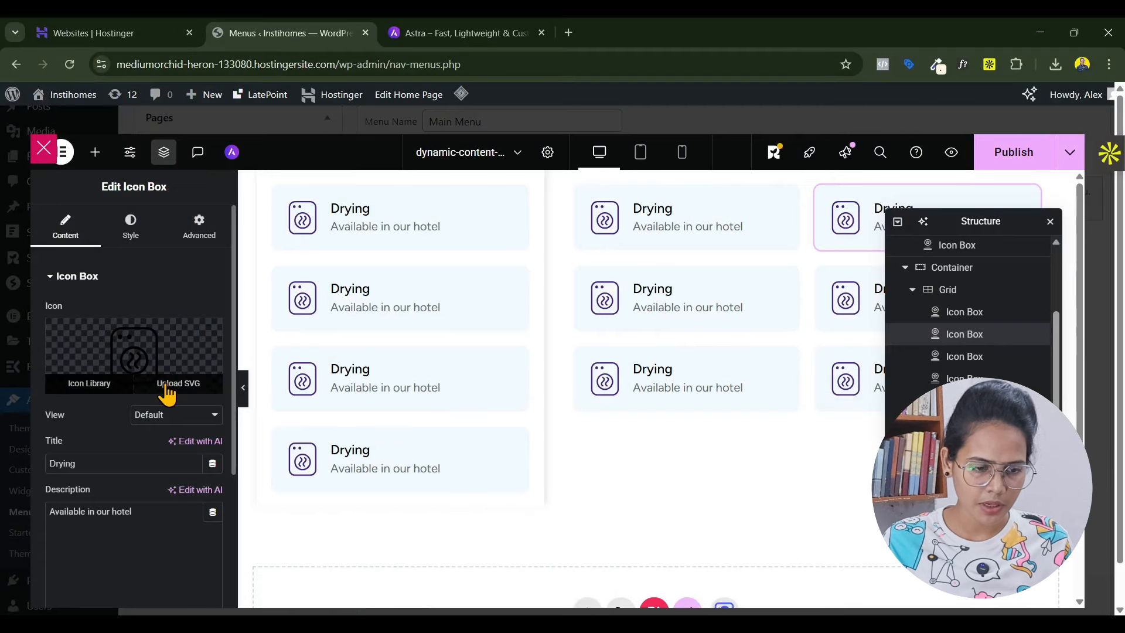
{"action": "left_click", "coordinate": [169, 393]}
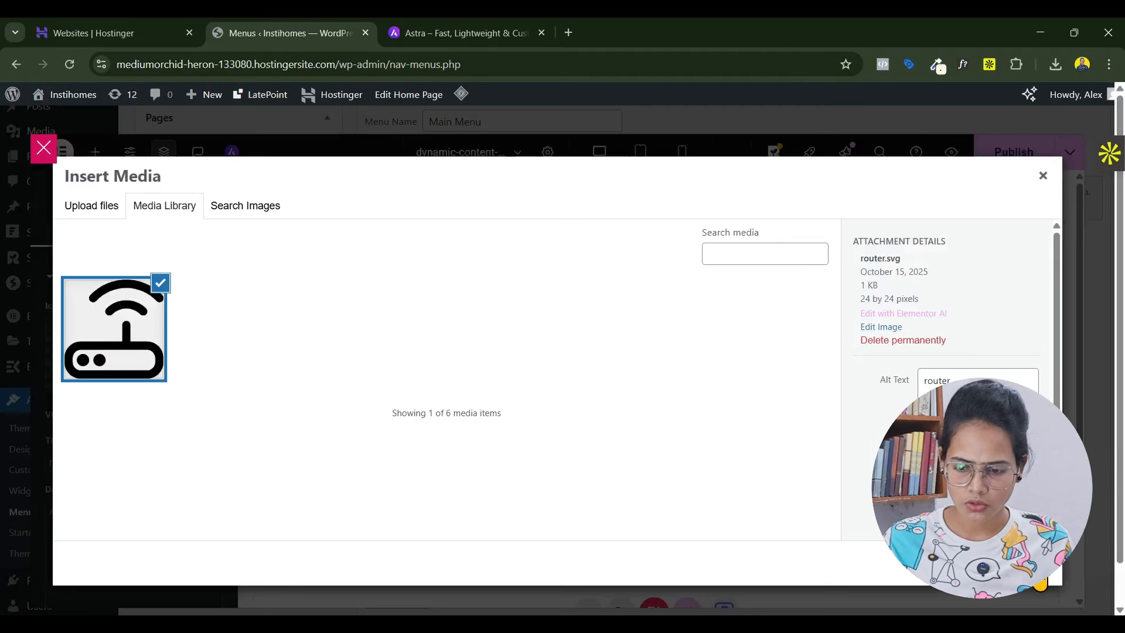
{"action": "left_click", "coordinate": [1038, 581]}
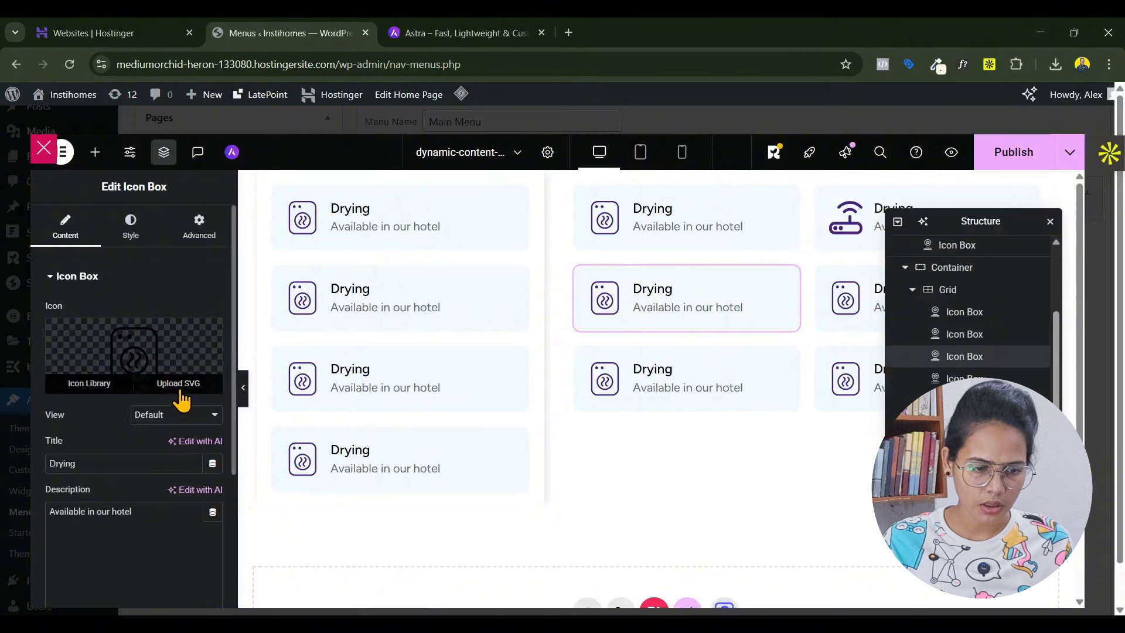
Replace the icon of the first Icon Box in the grid's second row with router.svg
{"action": "left_click", "coordinate": [178, 388]}
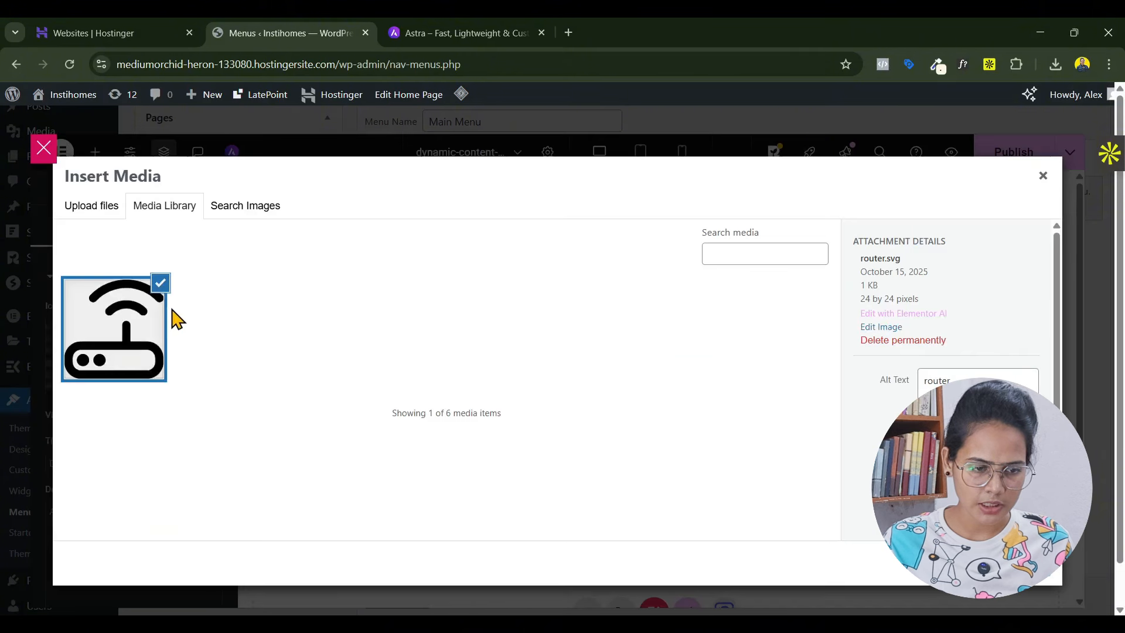
{"action": "left_click", "coordinate": [212, 217]}
{"action": "left_click", "coordinate": [123, 212]}
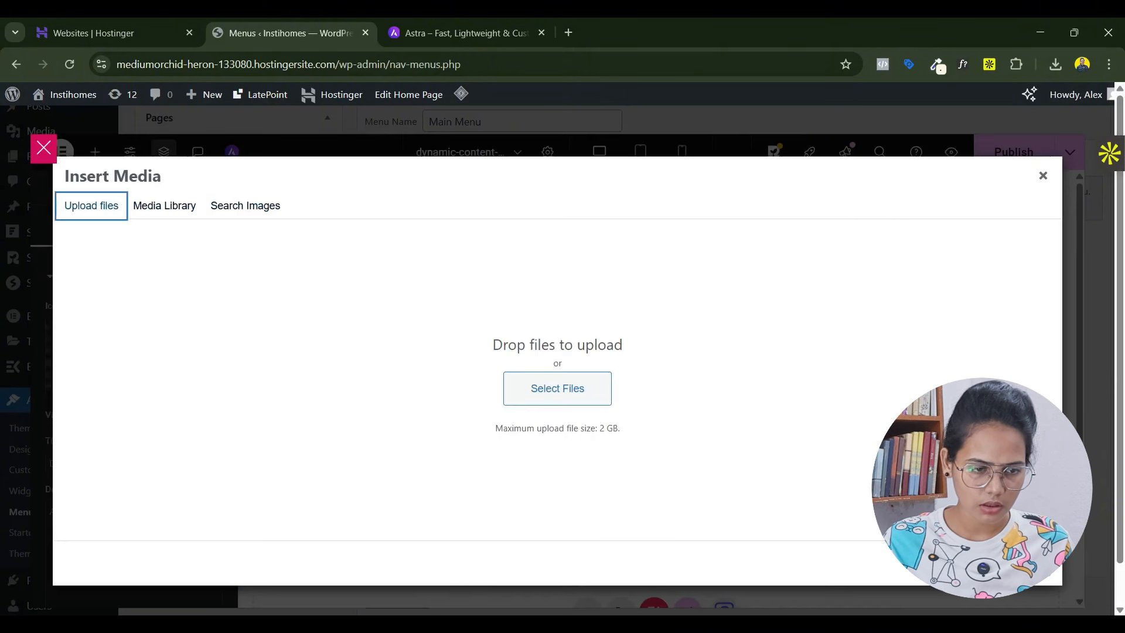
{"action": "left_click", "coordinate": [171, 206]}
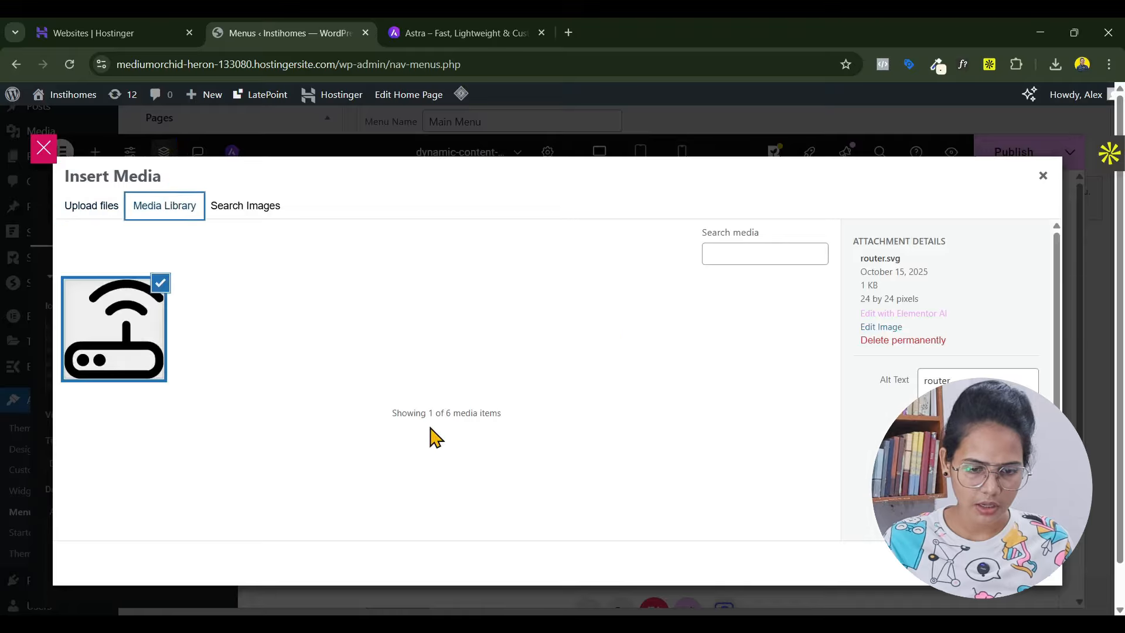
{"action": "scroll", "coordinate": [100, 363], "scroll_direction": "down", "scroll_amount": 1}
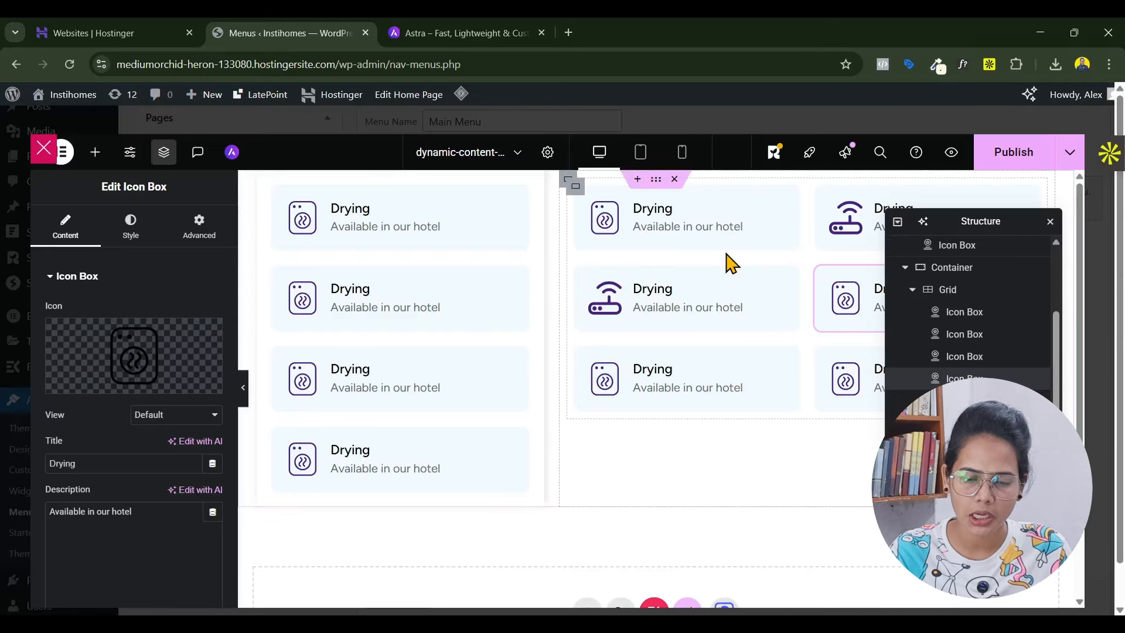
Check the Icon Box layout in the tablet preview
{"action": "left_click", "coordinate": [640, 153]}
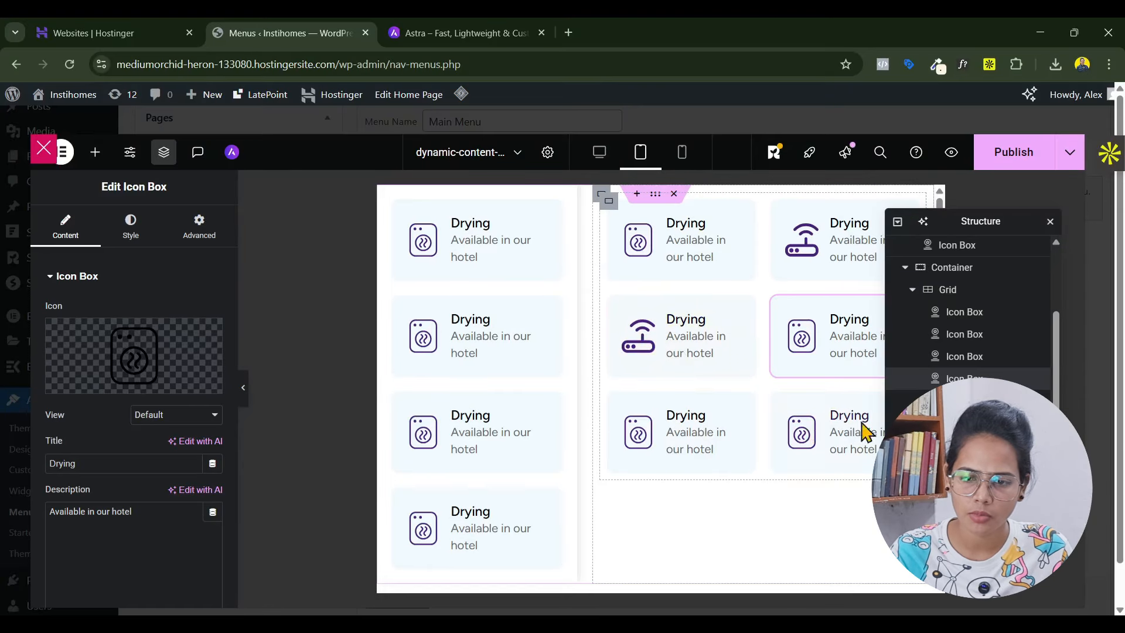
{"action": "scroll", "coordinate": [726, 305], "scroll_direction": "down", "scroll_amount": 4}
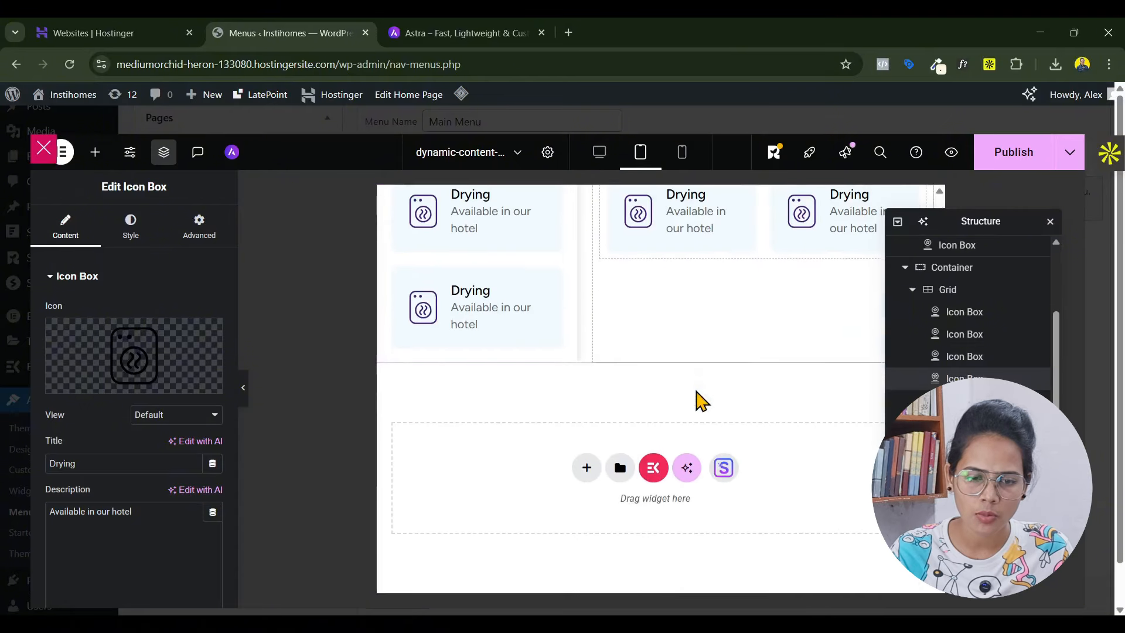
{"action": "scroll", "coordinate": [697, 402], "scroll_direction": "up", "scroll_amount": 4}
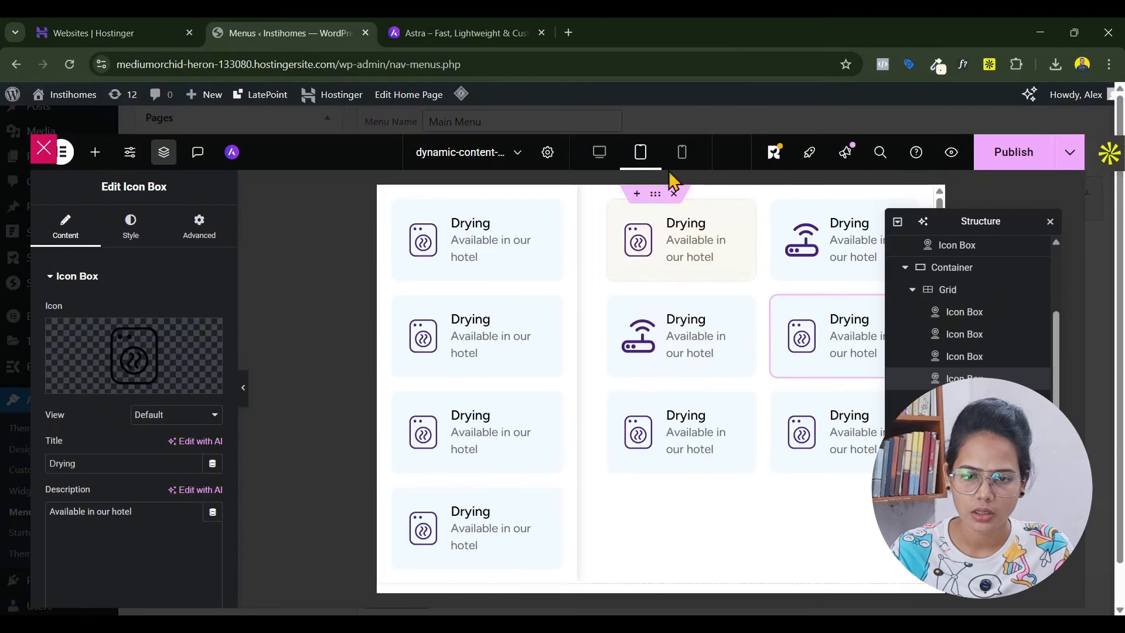
In the mobile preview, set the icon position of the column's first Icon Box to Left
{"action": "left_click", "coordinate": [682, 152]}
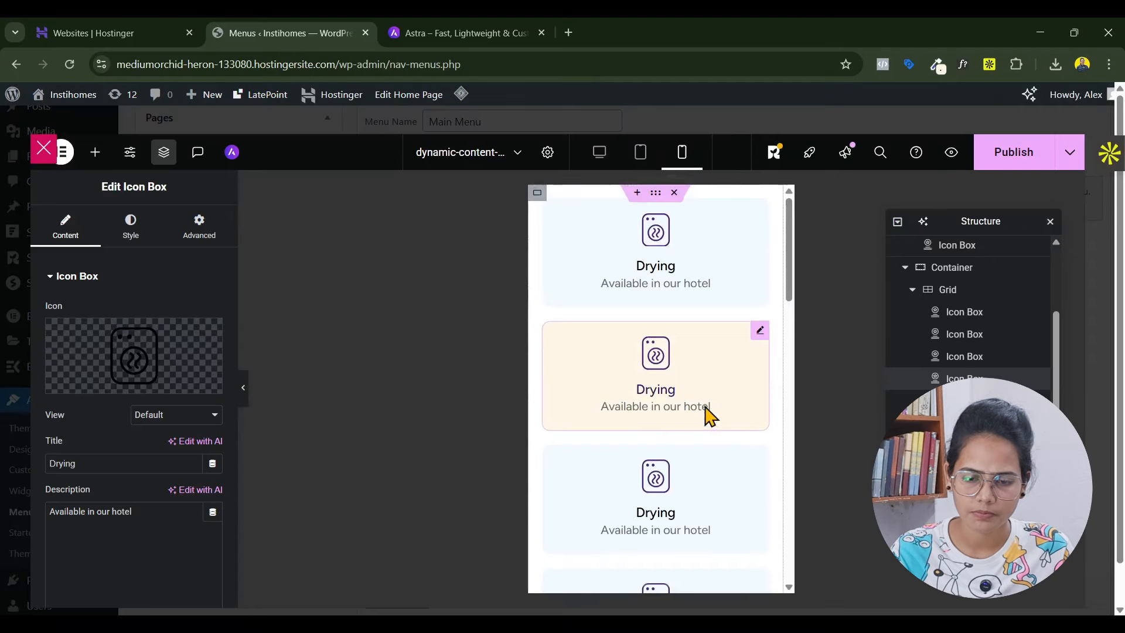
{"action": "scroll", "coordinate": [705, 408], "scroll_direction": "down", "scroll_amount": 8}
{"action": "scroll", "coordinate": [705, 406], "scroll_direction": "up", "scroll_amount": 8}
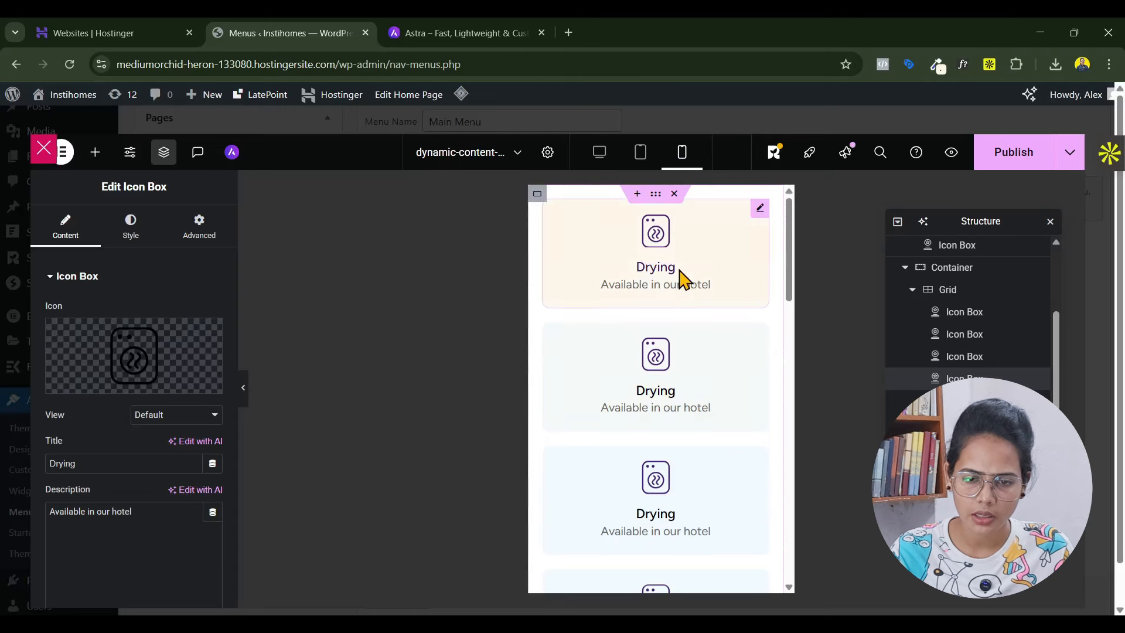
{"action": "left_click", "coordinate": [762, 211]}
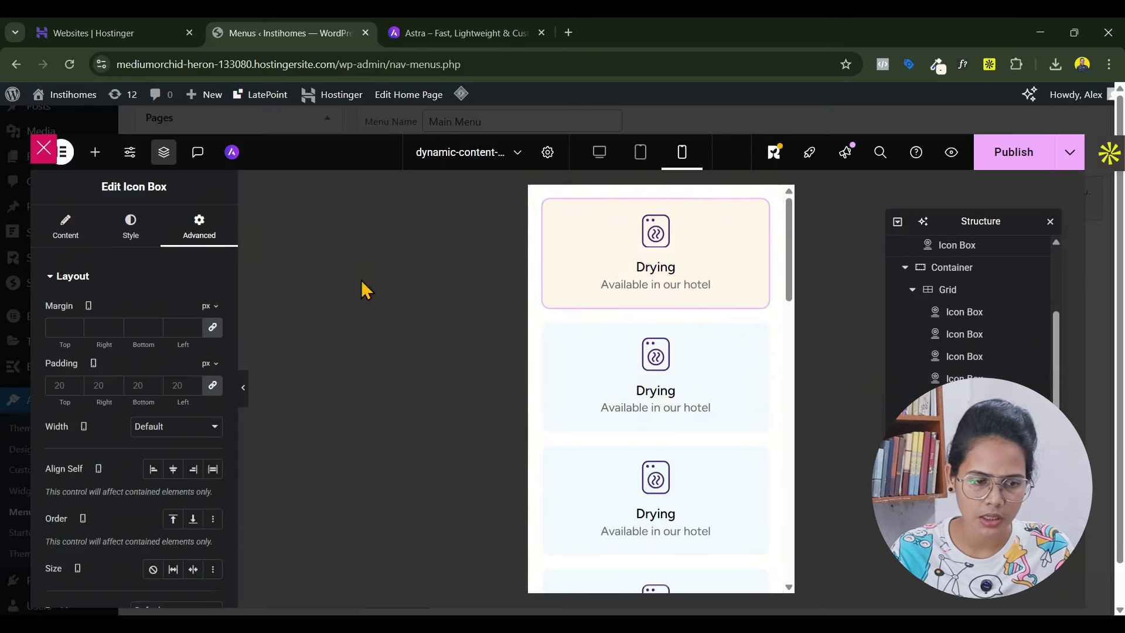
{"action": "left_click", "coordinate": [88, 230]}
{"action": "left_click", "coordinate": [131, 231]}
{"action": "left_click", "coordinate": [154, 313]}
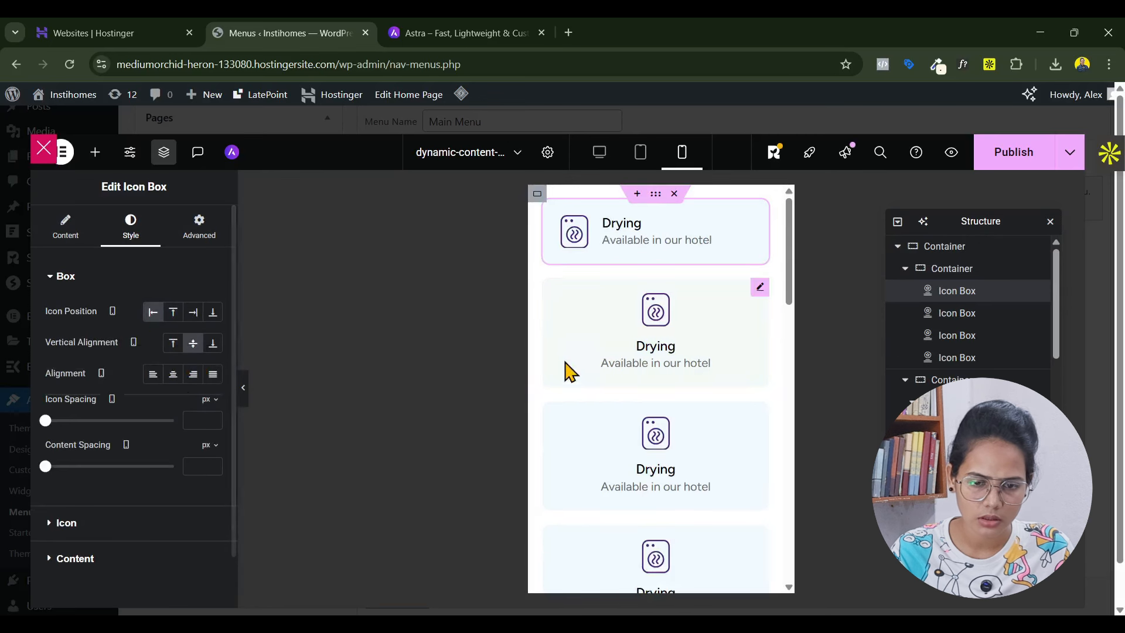
Try to copy the first Icon Box's style onto the second Icon Box in the column
{"action": "right_click", "coordinate": [637, 246]}
{"action": "left_click", "coordinate": [669, 309]}
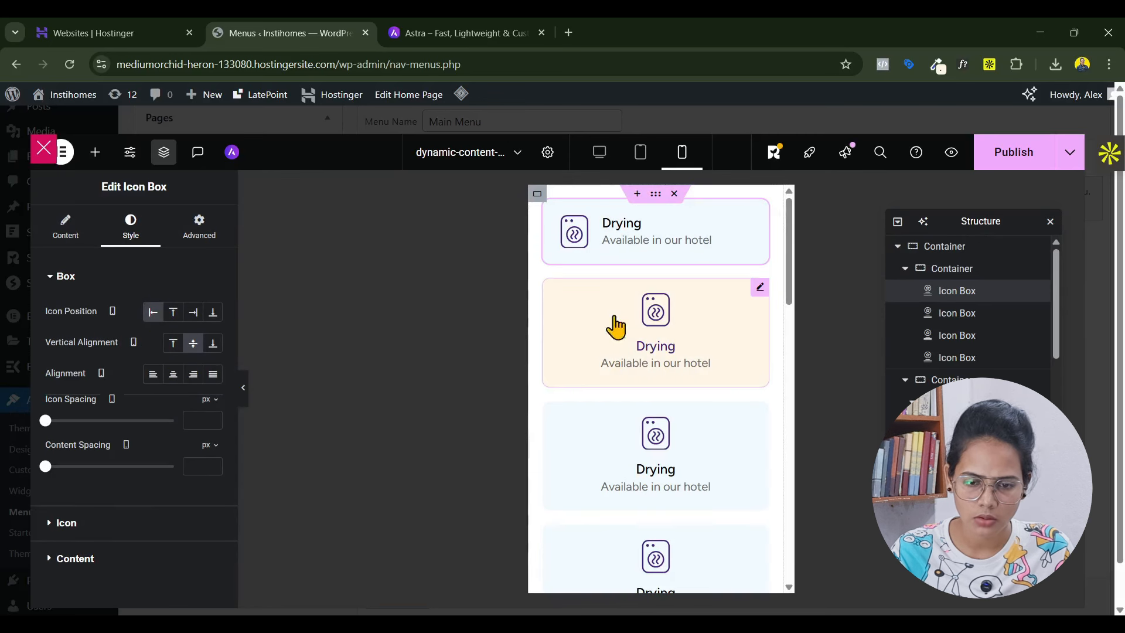
{"action": "right_click", "coordinate": [618, 300]}
{"action": "left_click", "coordinate": [655, 422]}
Set the mobile icon position of the column's second Icon Box to Left
{"action": "left_click", "coordinate": [633, 341]}
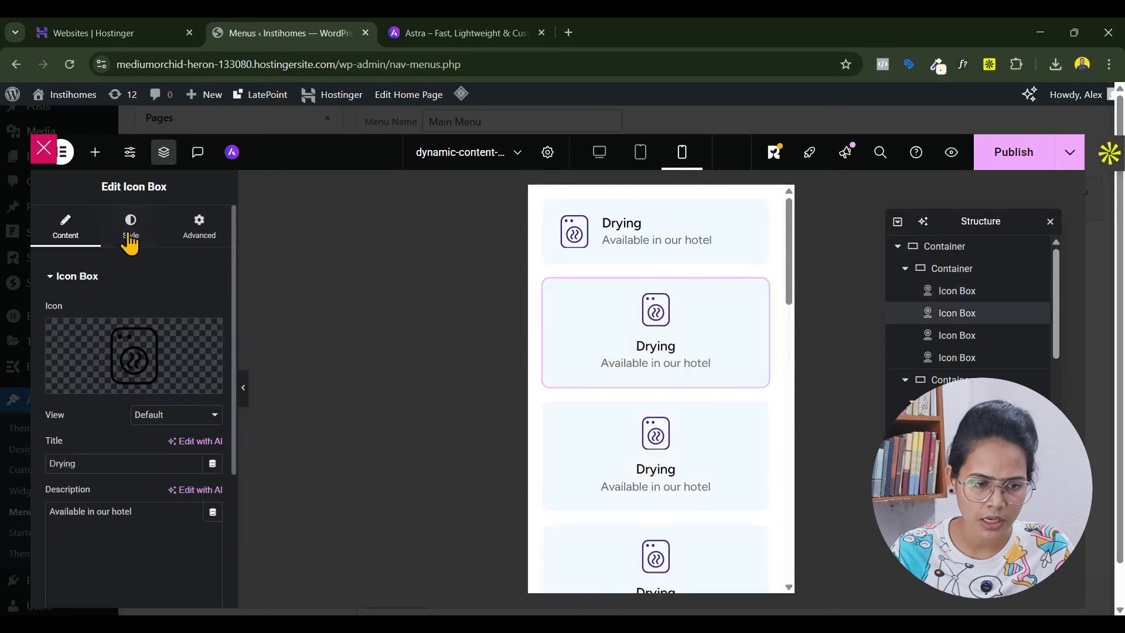
{"action": "left_click", "coordinate": [131, 225]}
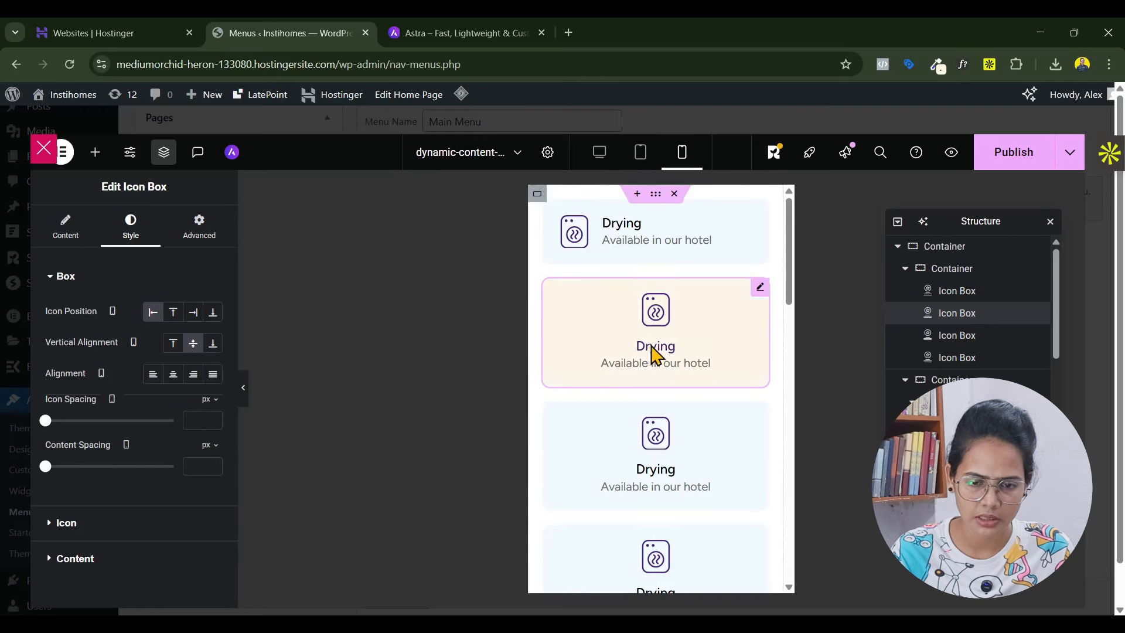
{"action": "left_click", "coordinate": [174, 313]}
{"action": "left_click", "coordinate": [193, 315]}
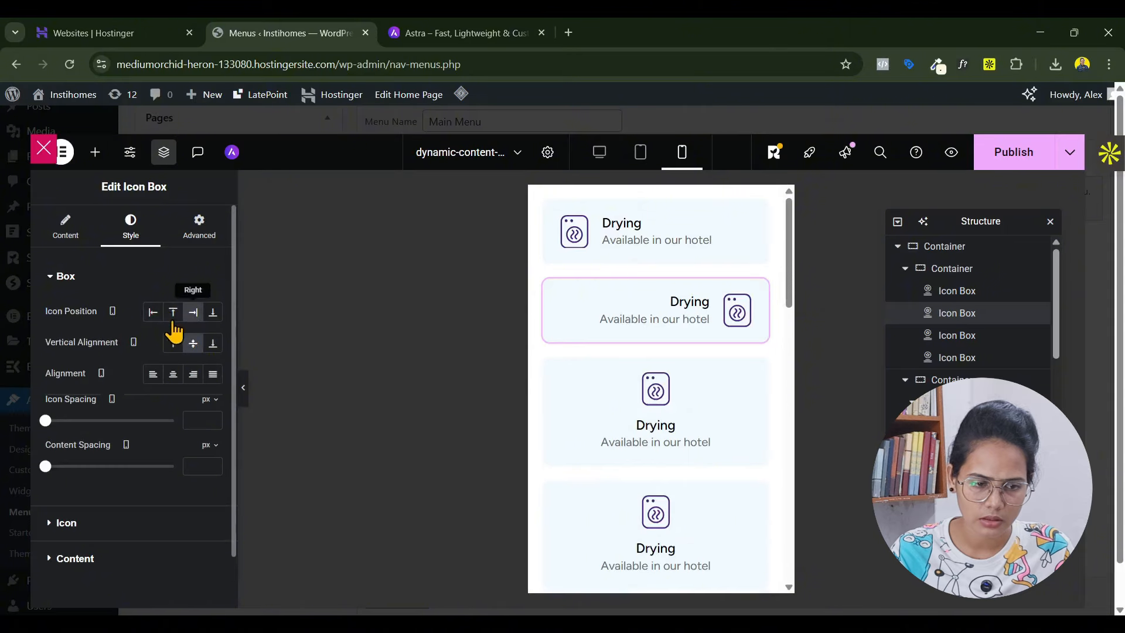
{"action": "left_click", "coordinate": [155, 315]}
Set the mobile icon position of the column's third and fourth Icon Boxes to Left
{"action": "left_click", "coordinate": [573, 462]}
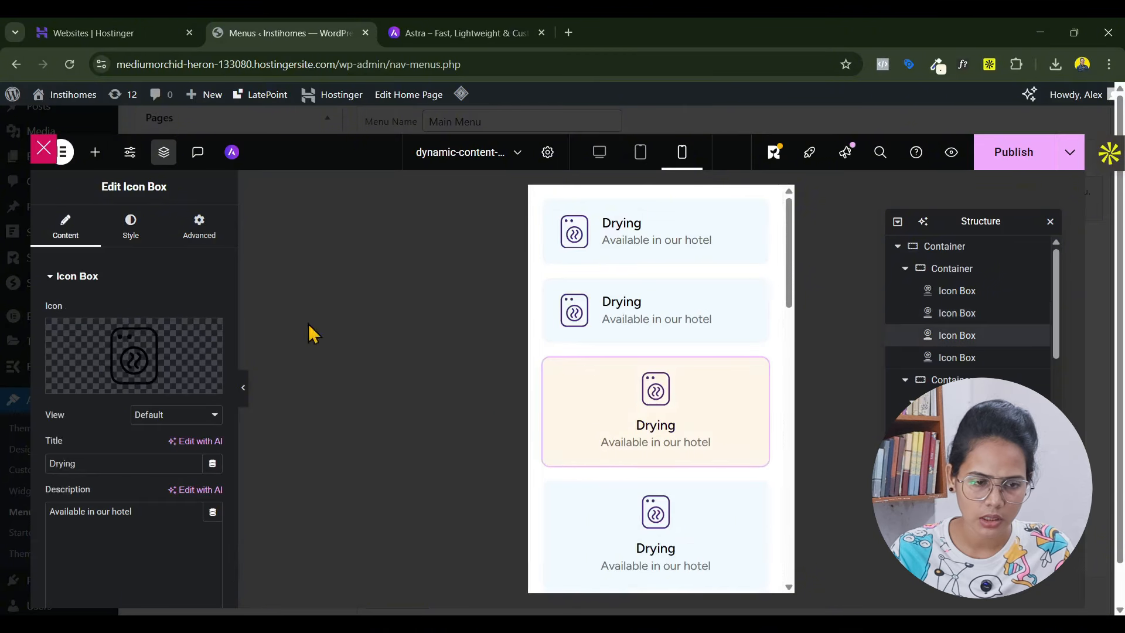
{"action": "left_click", "coordinate": [138, 230]}
{"action": "left_click", "coordinate": [153, 312]}
{"action": "scroll", "coordinate": [730, 374], "scroll_direction": "down", "scroll_amount": 1}
{"action": "left_click", "coordinate": [730, 373]}
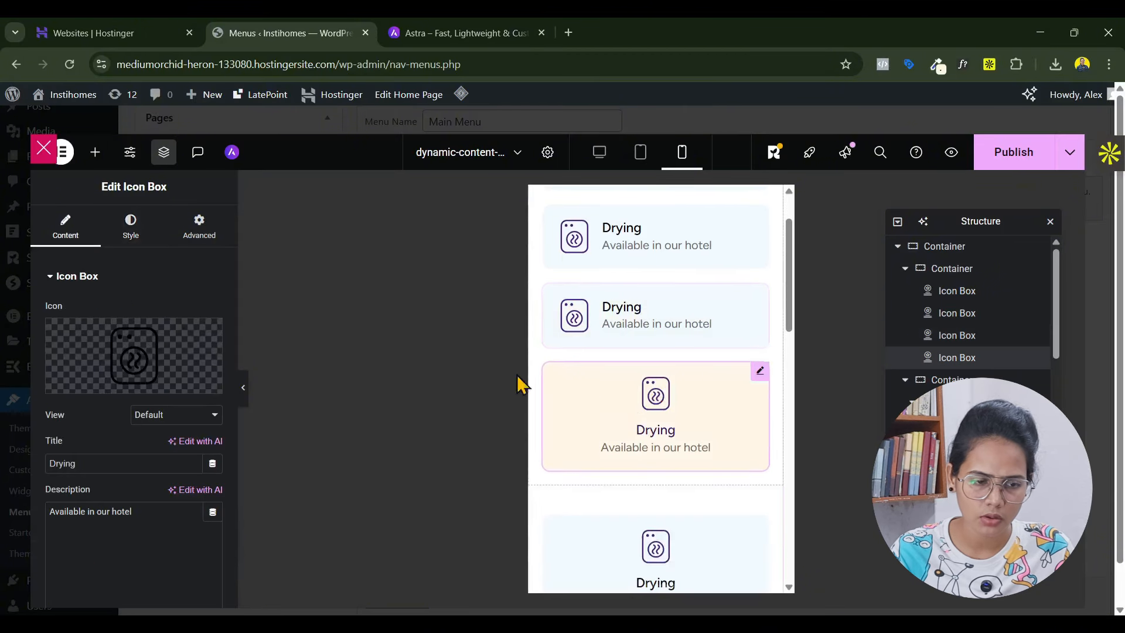
{"action": "left_click", "coordinate": [131, 226]}
{"action": "left_click", "coordinate": [144, 276]}
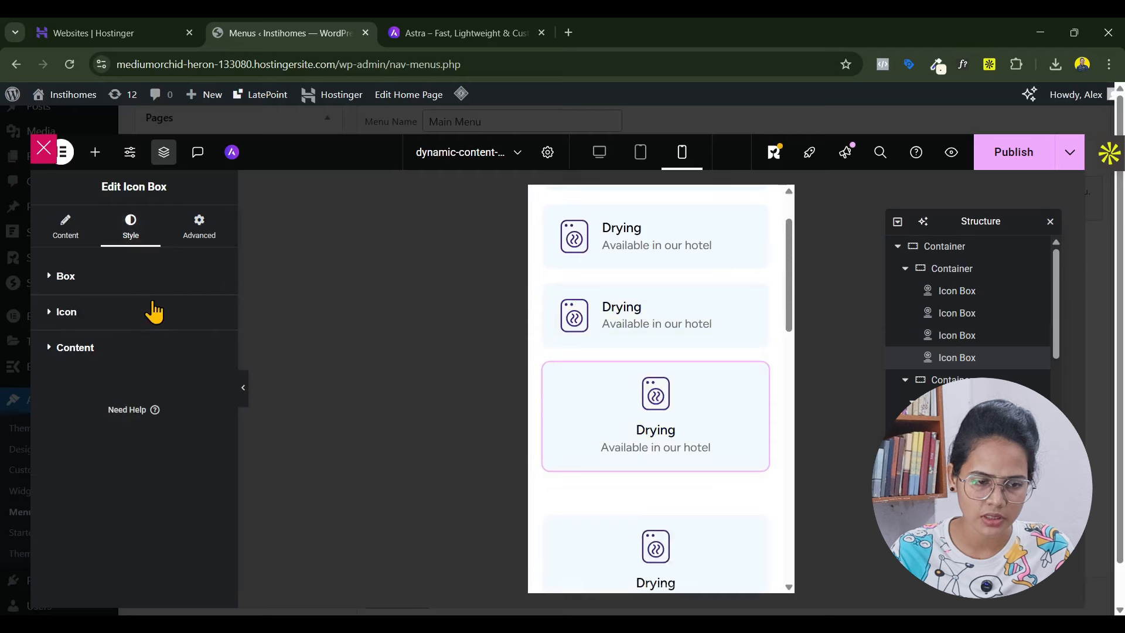
{"action": "left_click", "coordinate": [121, 276]}
{"action": "left_click", "coordinate": [153, 311]}
{"action": "scroll", "coordinate": [626, 417], "scroll_direction": "down", "scroll_amount": 2}
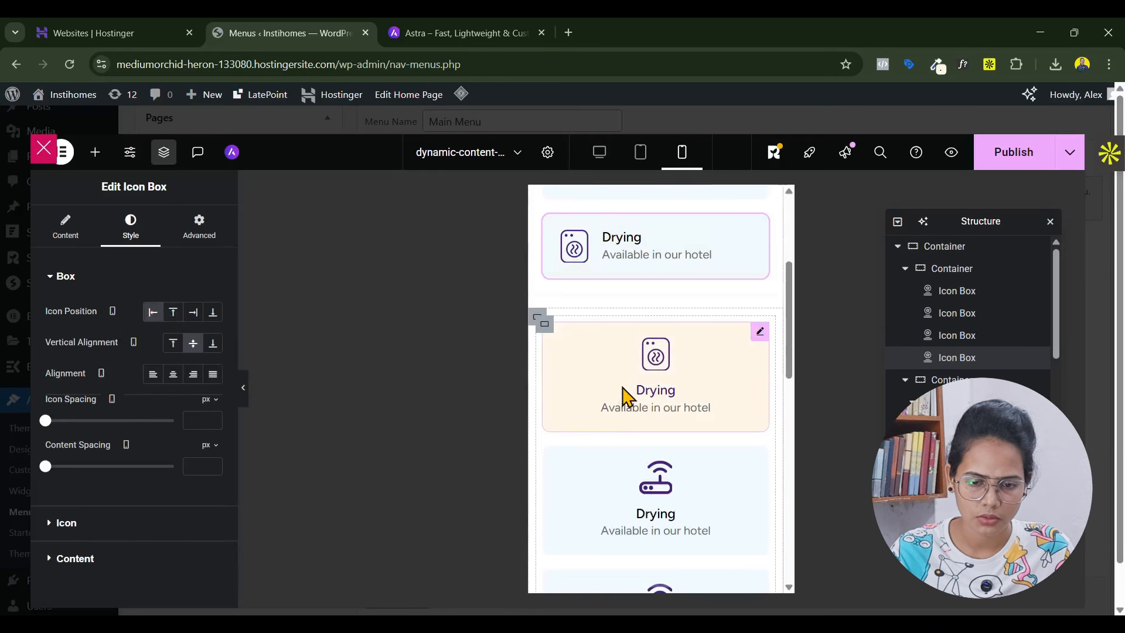
Set the mobile icon position to Left for the Icon Boxes in the grid, through to the last one
{"action": "left_click", "coordinate": [625, 417]}
{"action": "left_click", "coordinate": [131, 226]}
{"action": "left_click", "coordinate": [154, 312]}
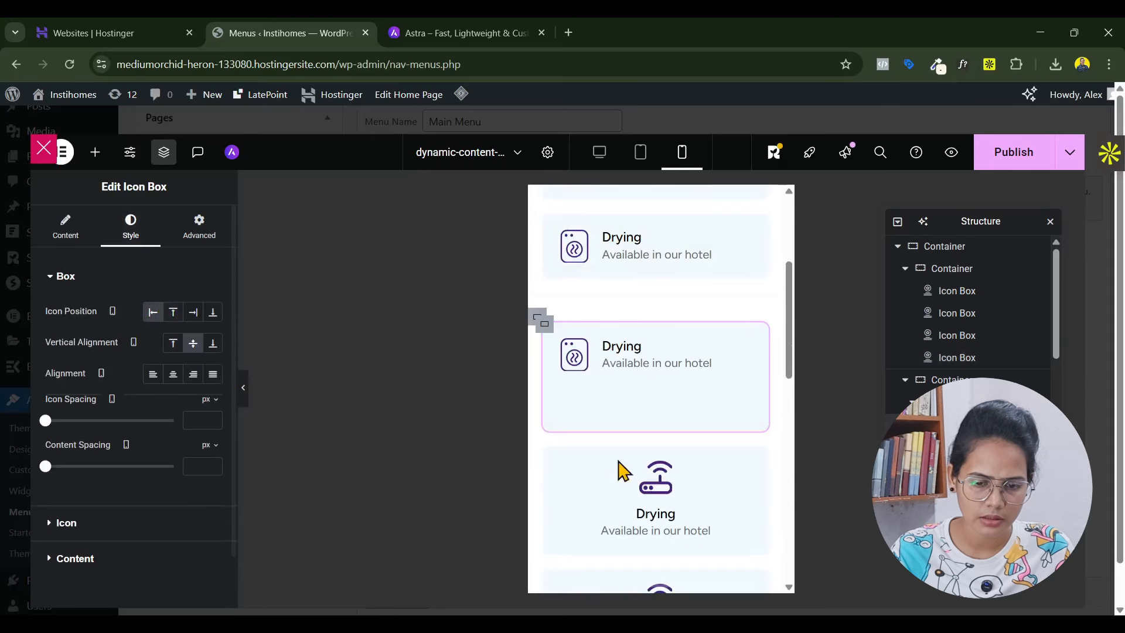
{"action": "left_click", "coordinate": [621, 464]}
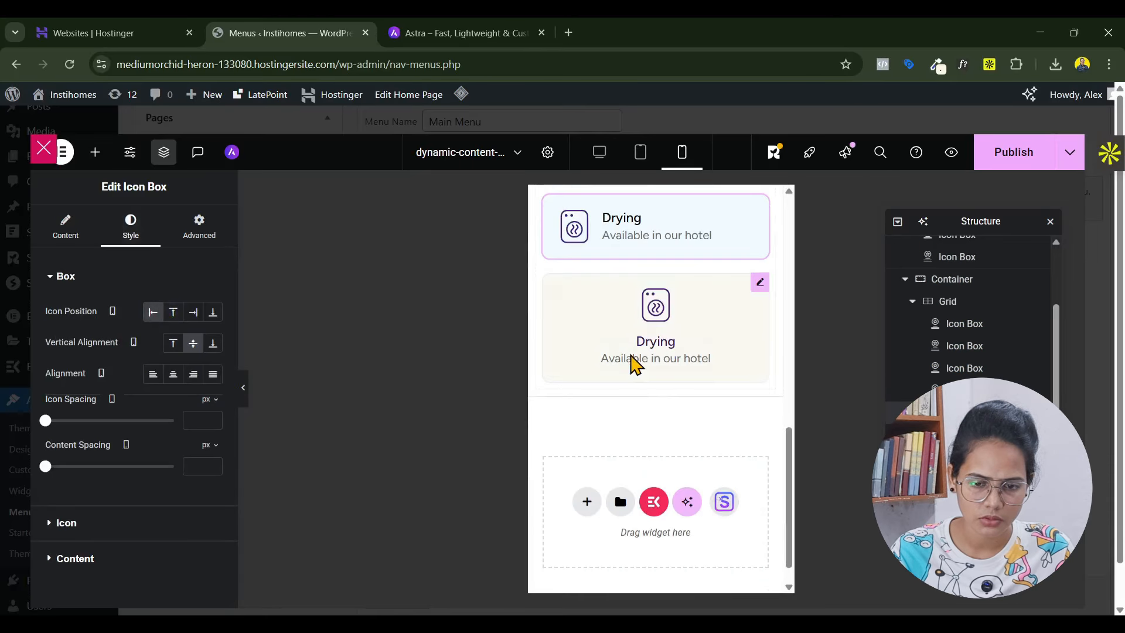
{"action": "left_click", "coordinate": [630, 357]}
{"action": "left_click", "coordinate": [144, 240]}
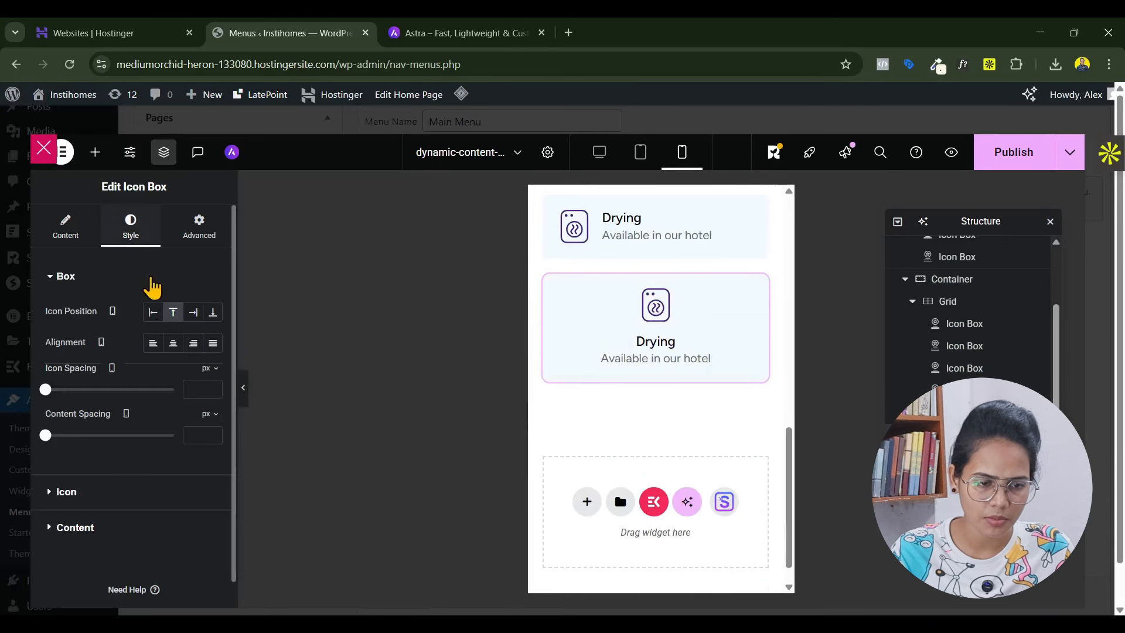
{"action": "left_click", "coordinate": [153, 312]}
{"action": "scroll", "coordinate": [657, 372], "scroll_direction": "up", "scroll_amount": 4}
{"action": "scroll", "coordinate": [661, 368], "scroll_direction": "up", "scroll_amount": 4}
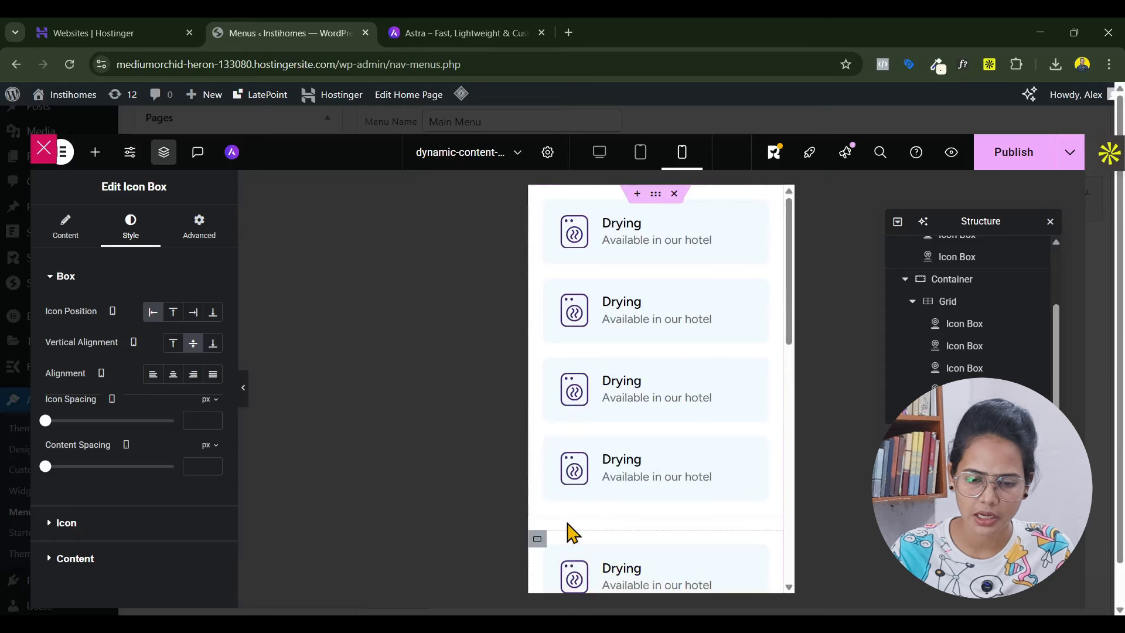
Return to the desktop preview and add a Heading above the grid titled "Our Properties Amenities"
{"action": "left_click", "coordinate": [599, 152]}
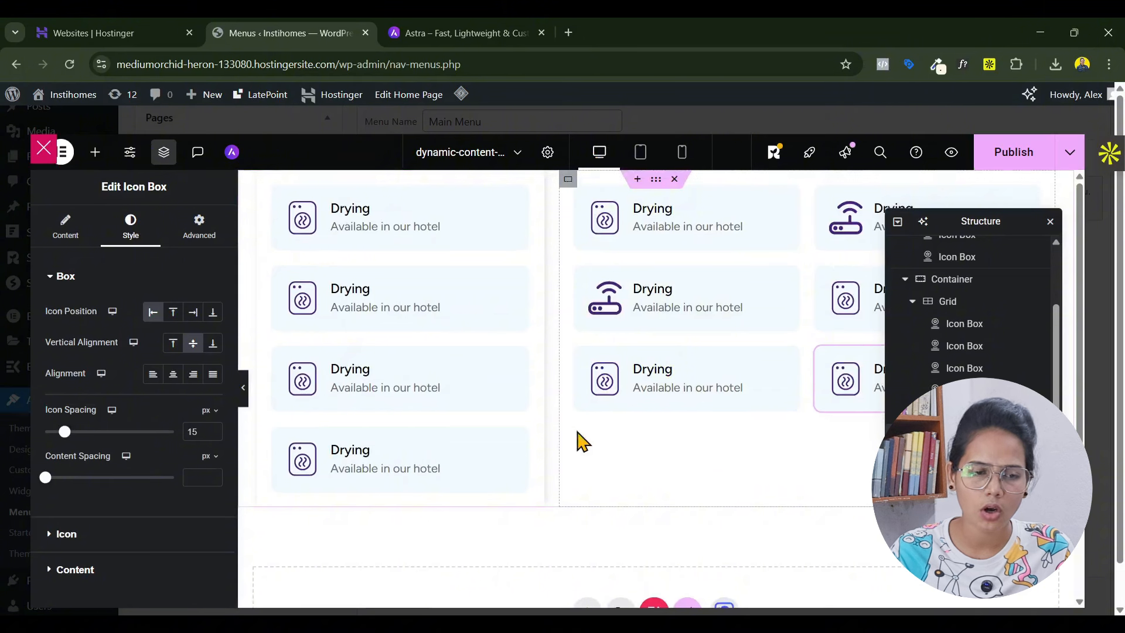
{"action": "left_click", "coordinate": [95, 153]}
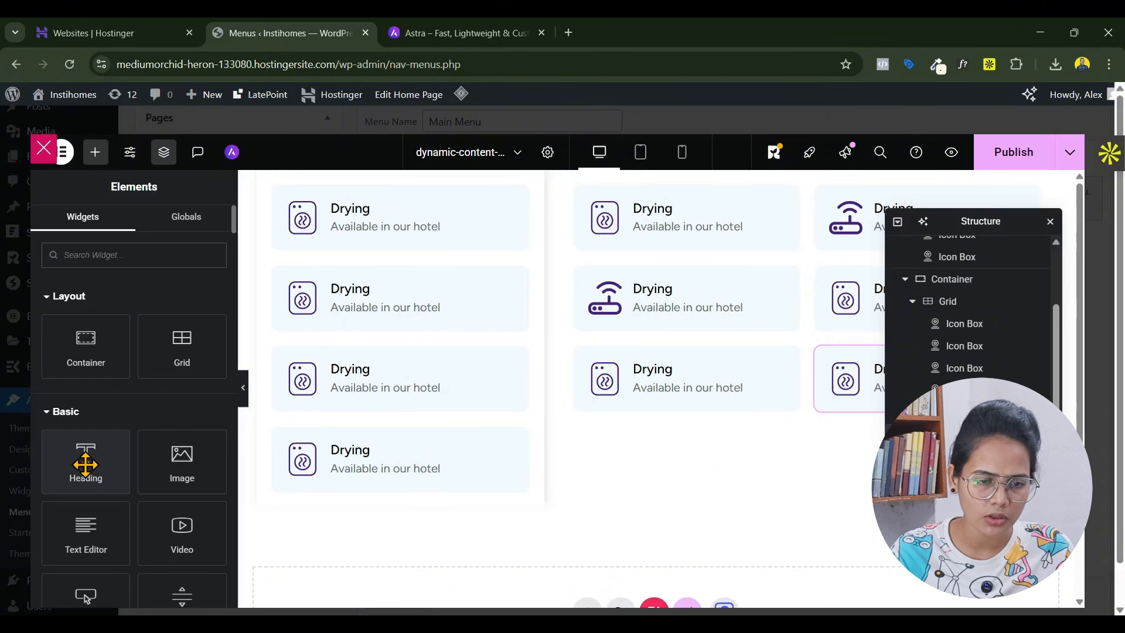
{"action": "left_click_drag", "start_coordinate": [85, 459], "coordinate": [669, 207]}
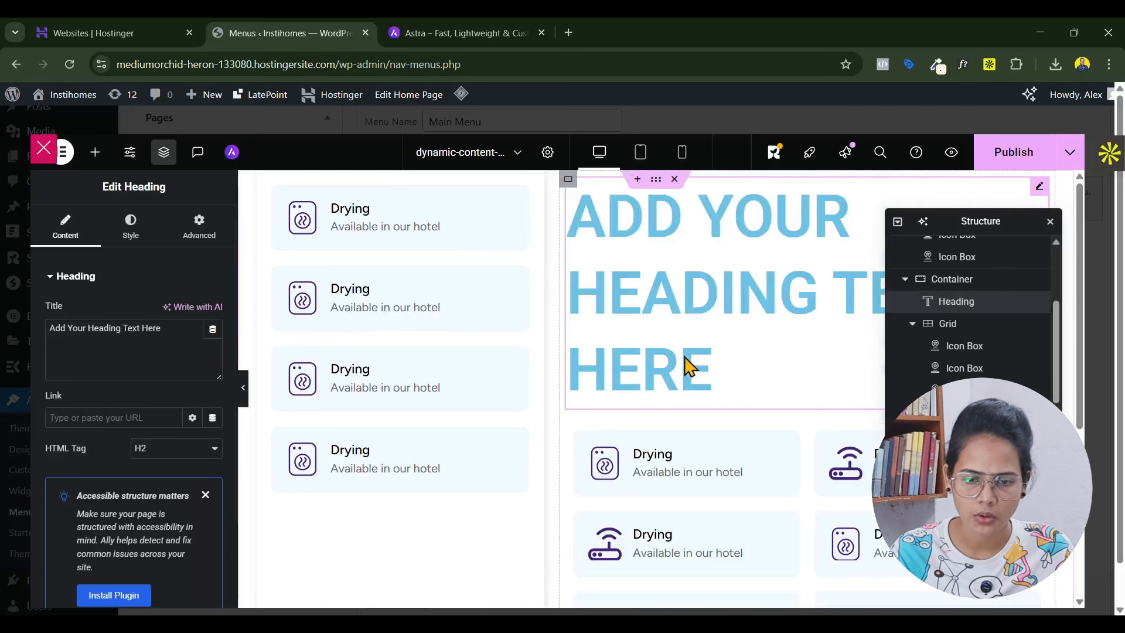
{"action": "left_click", "coordinate": [141, 344]}
{"action": "key", "text": "ctrl+a"}
{"action": "type", "text": "Ou"}
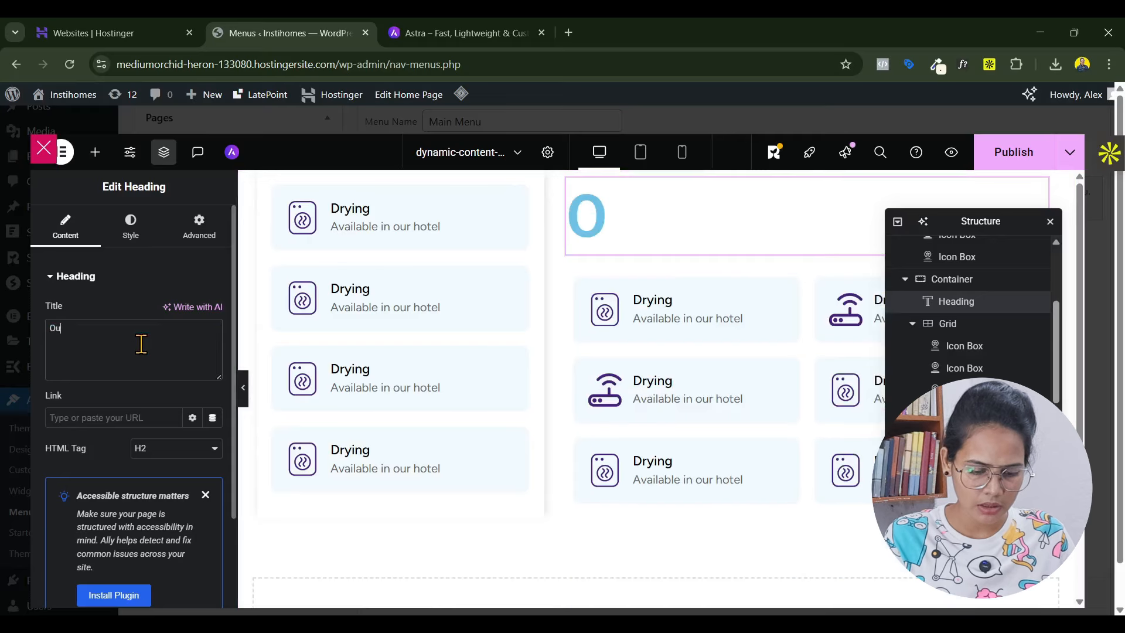
{"action": "type", "text": "r Prop"}
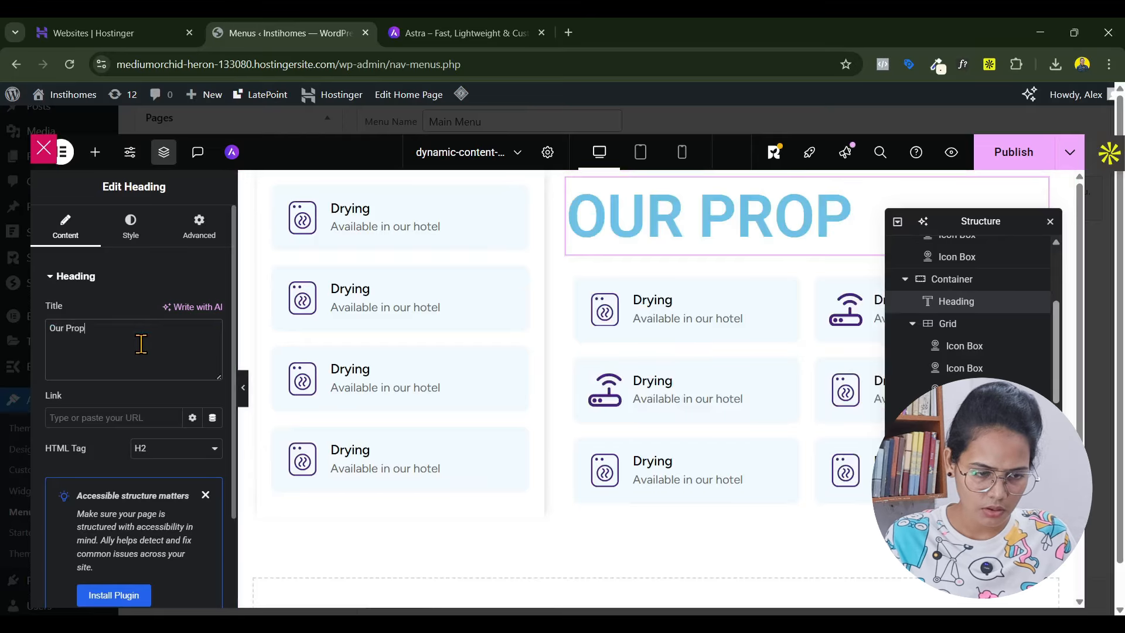
{"action": "type", "text": "erties Am"}
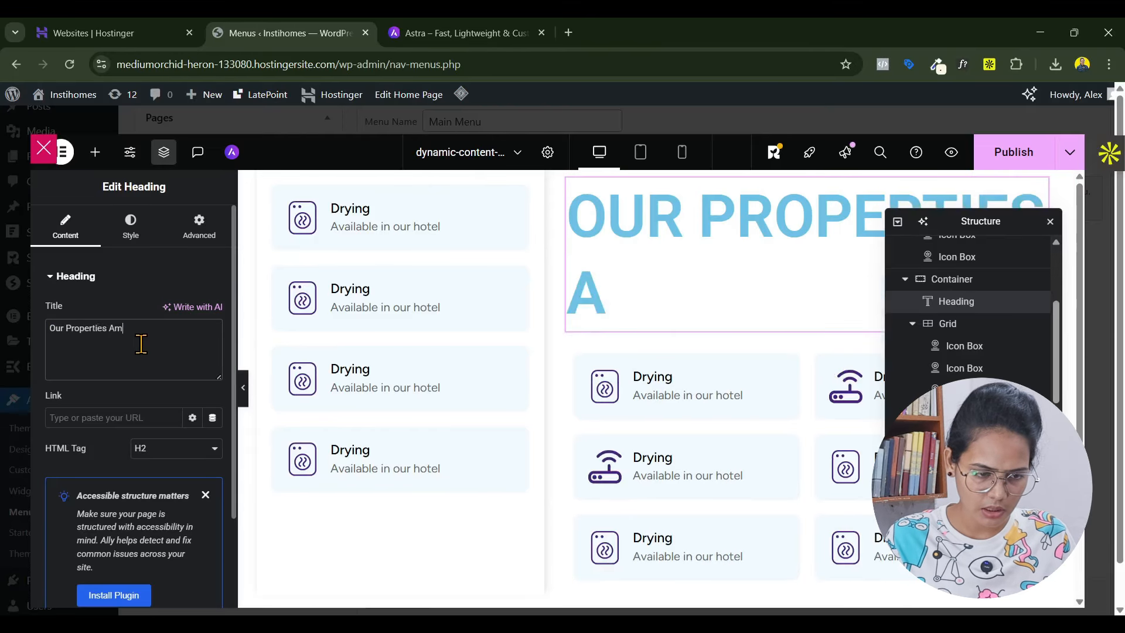
{"action": "type", "text": "enities"}
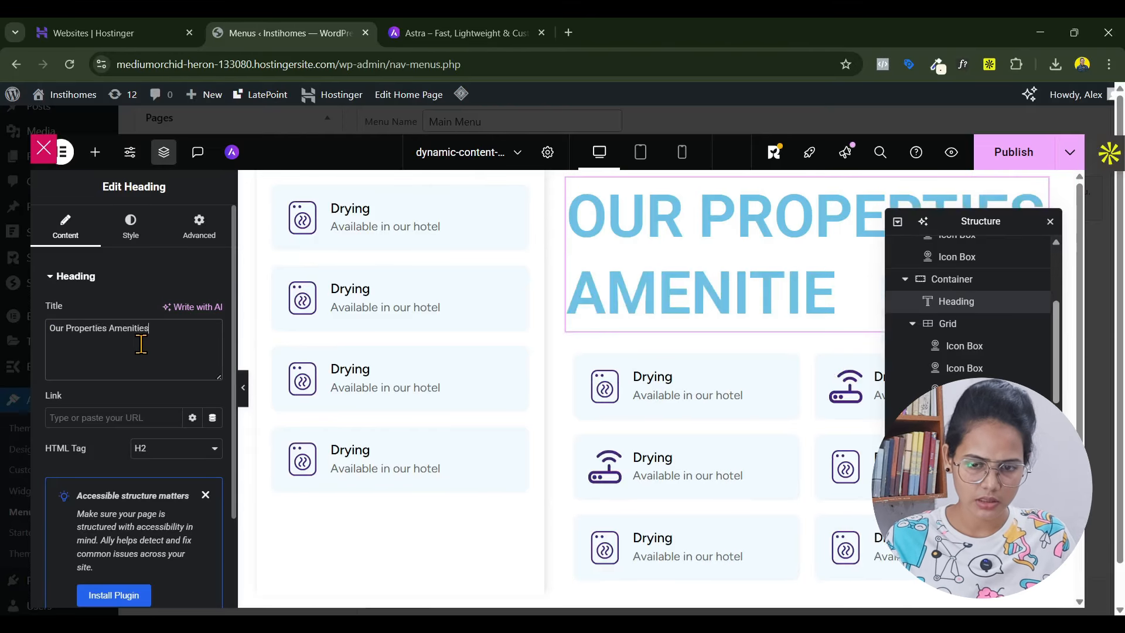
Set the heading's typography to the Figtree font family at a size of 35 px
{"action": "left_click", "coordinate": [143, 225]}
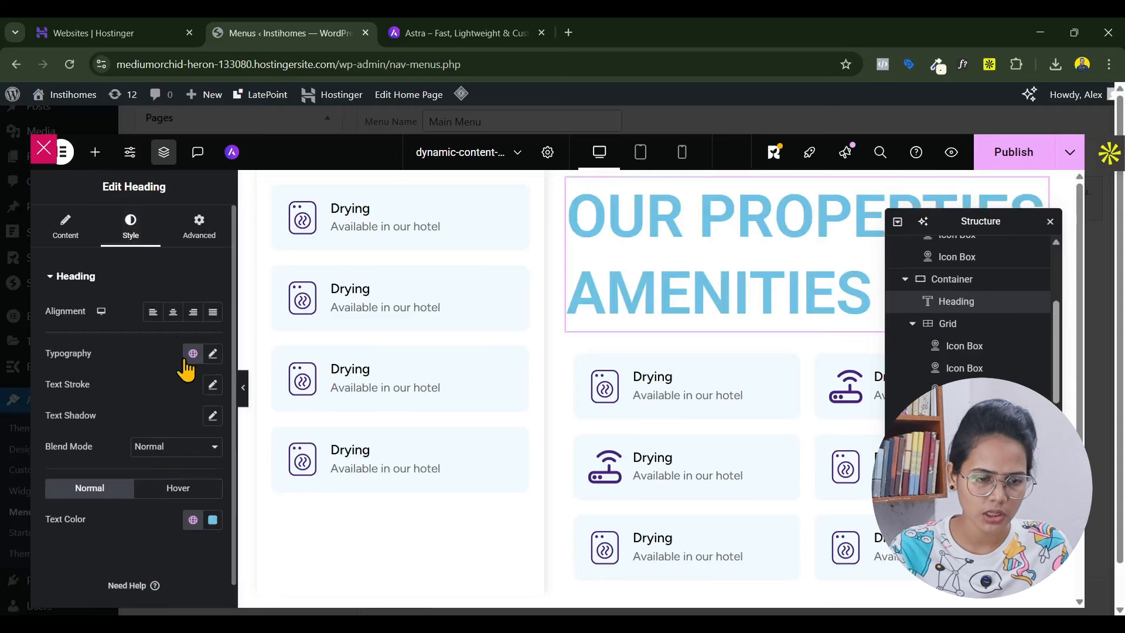
{"action": "left_click", "coordinate": [212, 353]}
{"action": "left_click", "coordinate": [166, 424]}
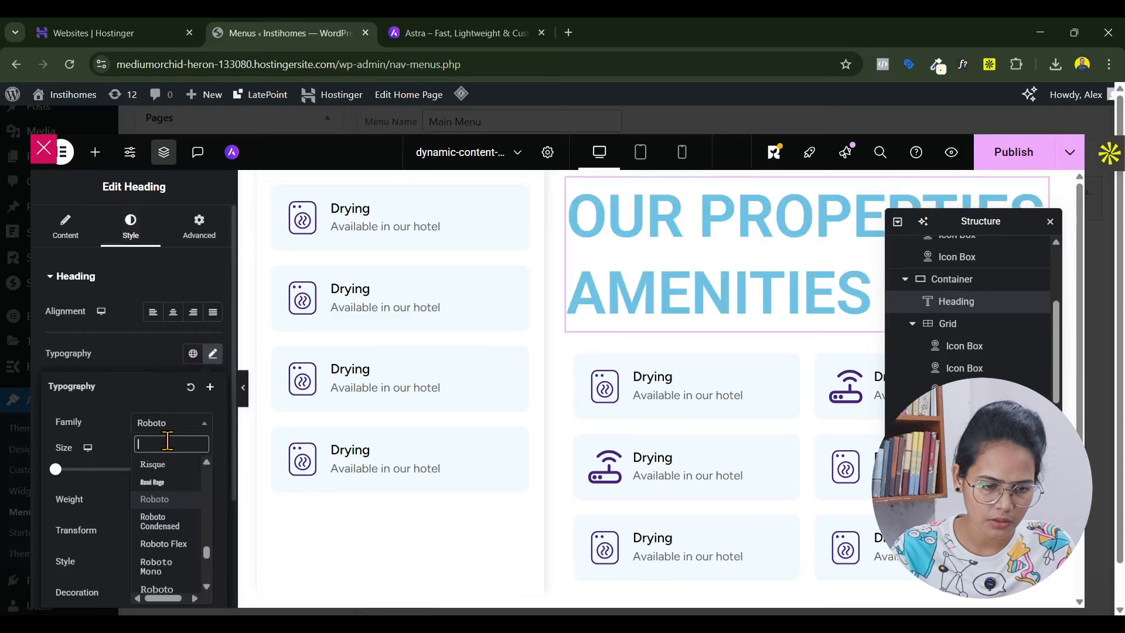
{"action": "type", "text": "figt"}
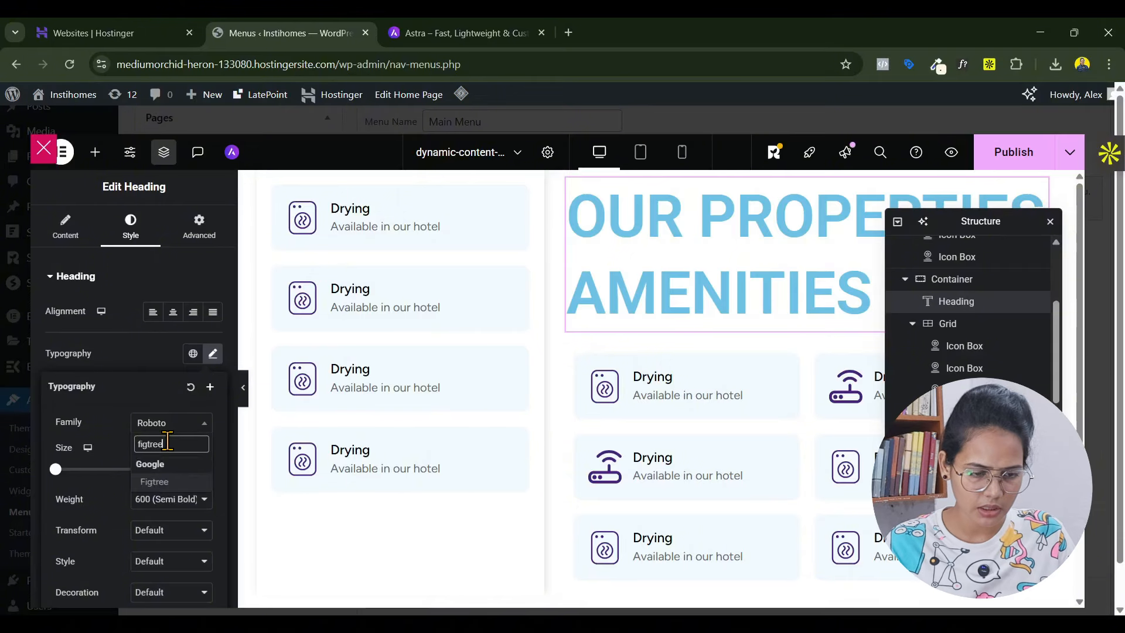
{"action": "type", "text": "ree"}
{"action": "left_click", "coordinate": [181, 481]}
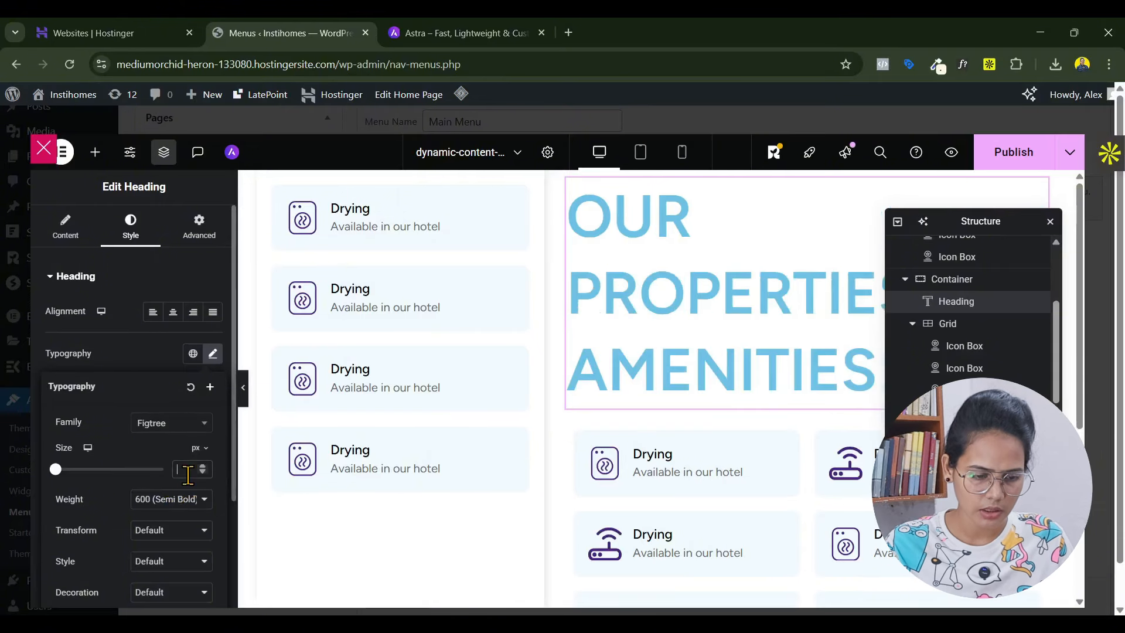
{"action": "type", "text": "35"}
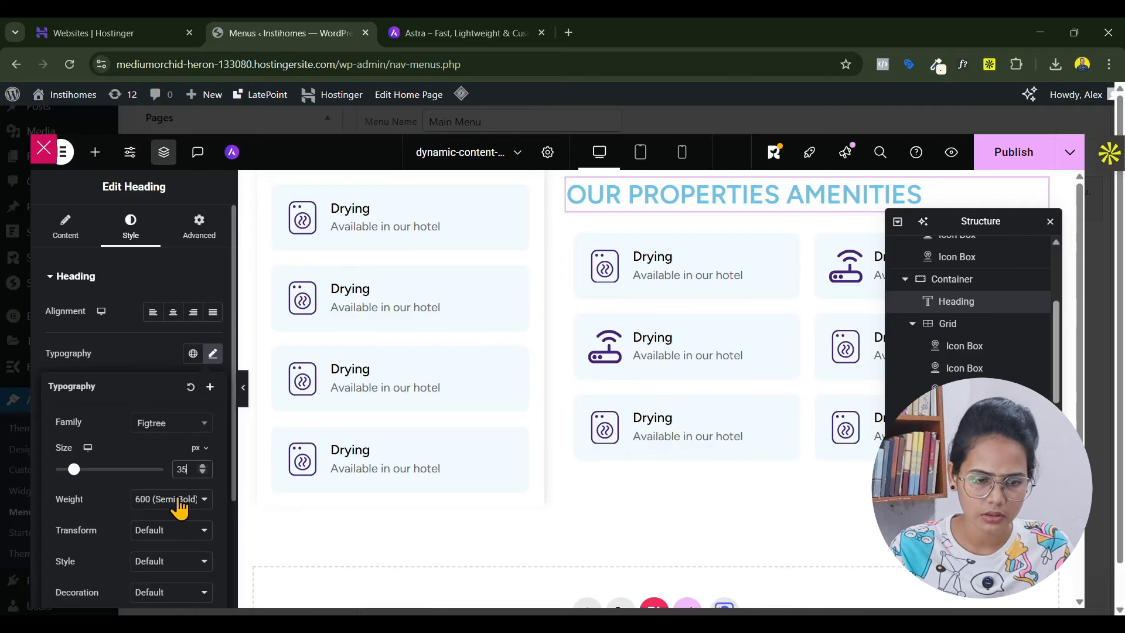
Set the heading's text transform to Capitalize and reduce its font size to 25 px
{"action": "left_click", "coordinate": [159, 545]}
{"action": "left_click", "coordinate": [165, 507]}
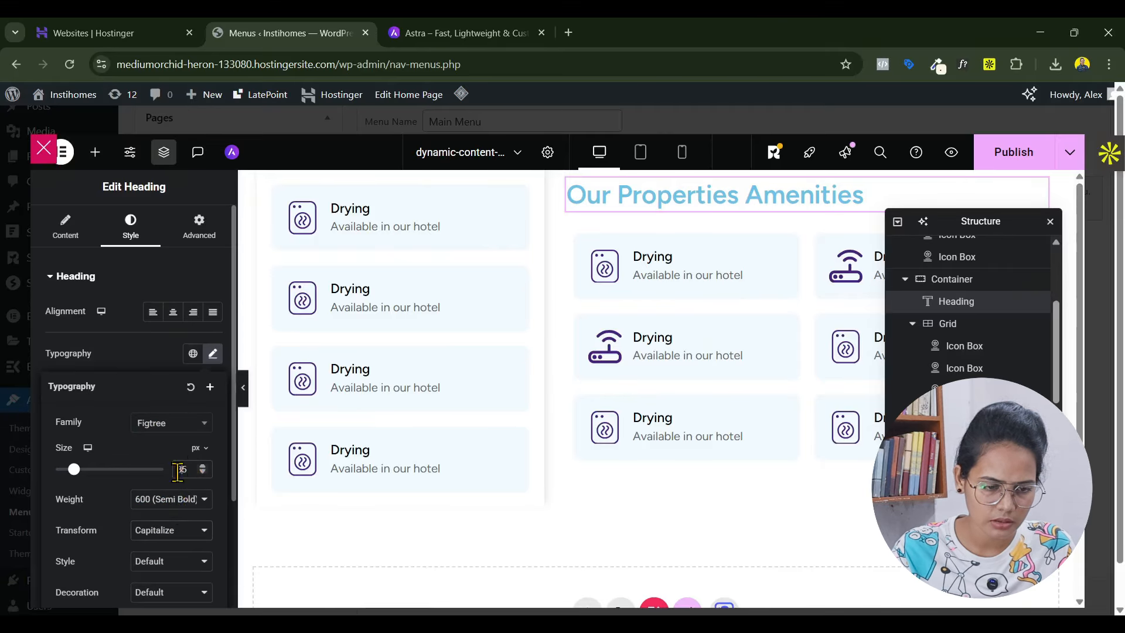
{"action": "key", "text": "BackSpace"}
{"action": "type", "text": "2"}
Compare the heading at weights 500 (Medium) and 700 (Bold), ending on 600 (Semi Bold)
{"action": "left_click", "coordinate": [174, 504]}
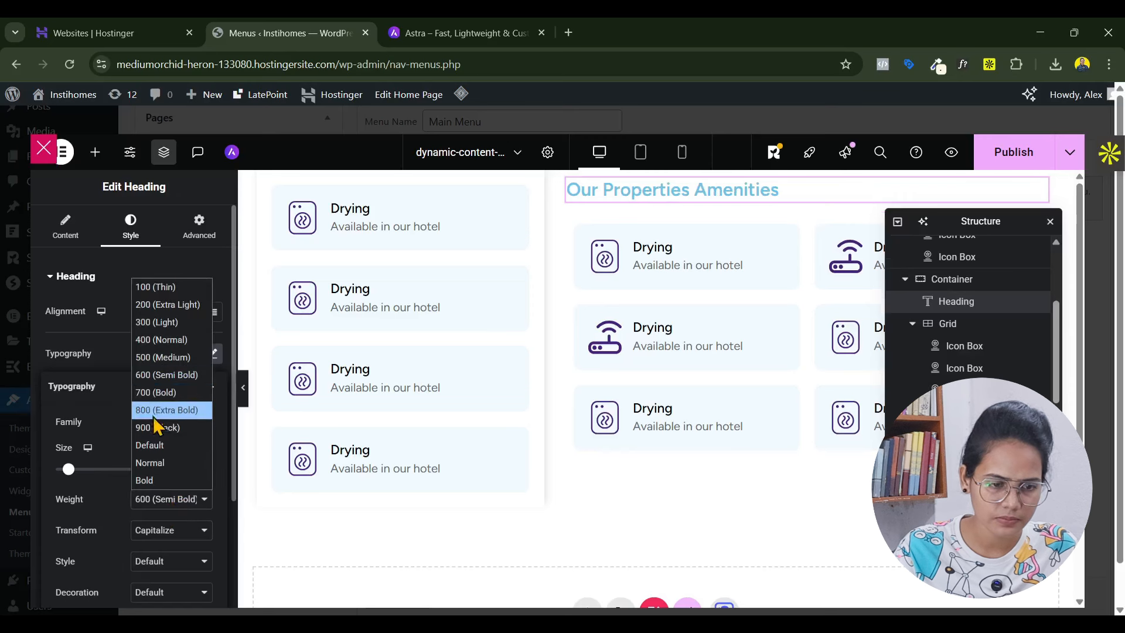
{"action": "left_click", "coordinate": [156, 358]}
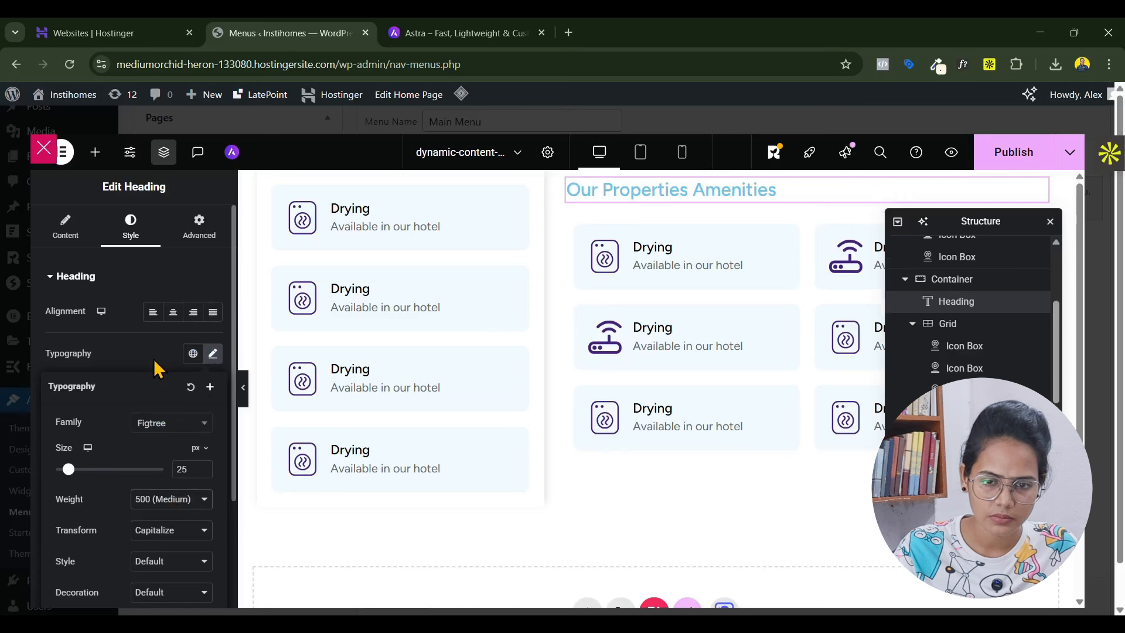
{"action": "left_click", "coordinate": [152, 499]}
{"action": "left_click", "coordinate": [159, 397]}
{"action": "left_click", "coordinate": [162, 499]}
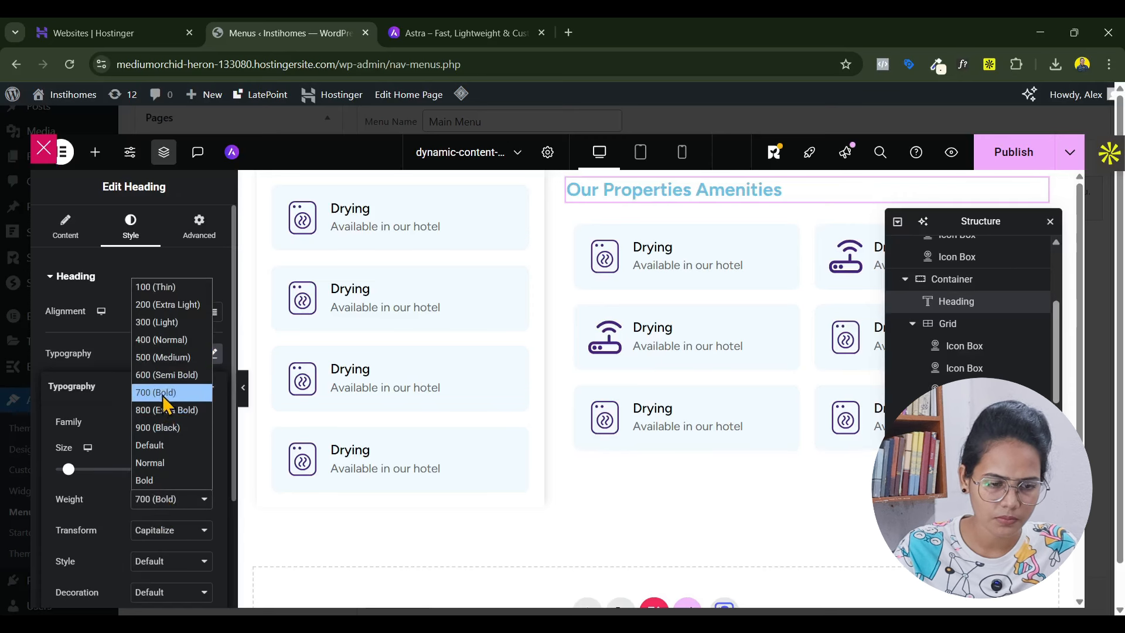
{"action": "left_click", "coordinate": [162, 378]}
{"action": "left_click", "coordinate": [151, 340]}
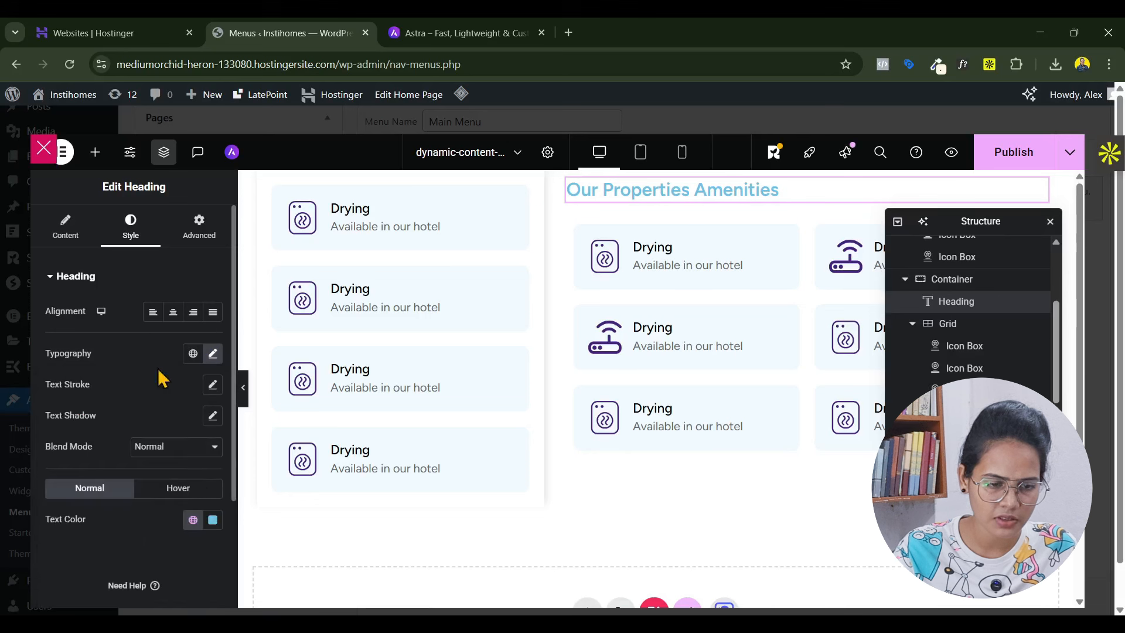
Set the heading's text color to the global Theme Headings color
{"action": "left_click", "coordinate": [193, 519]}
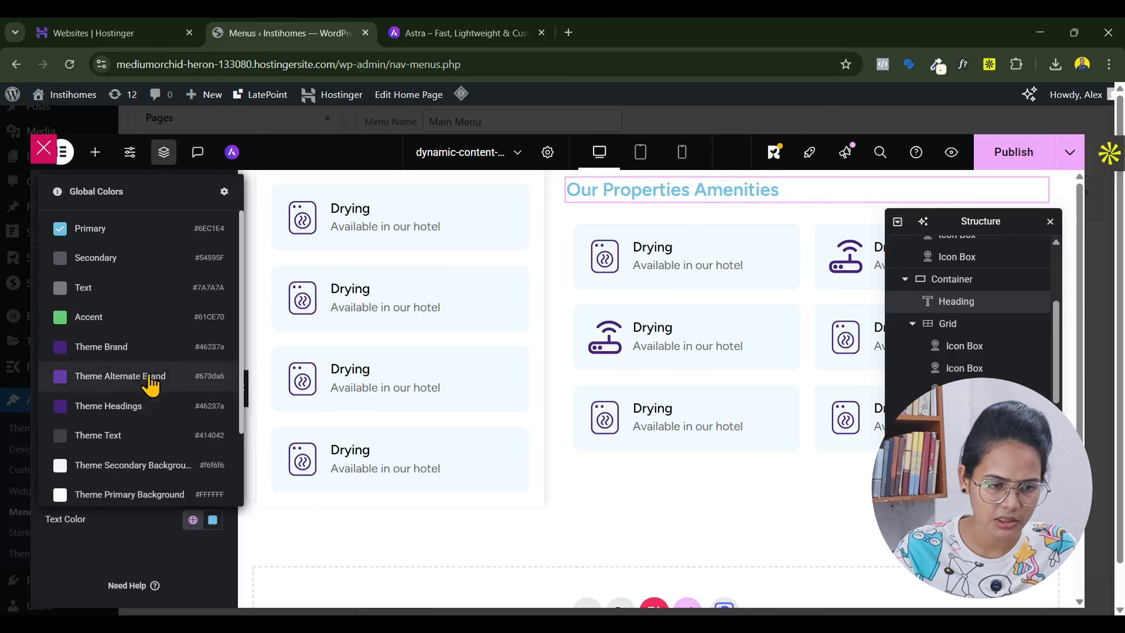
{"action": "left_click", "coordinate": [129, 403]}
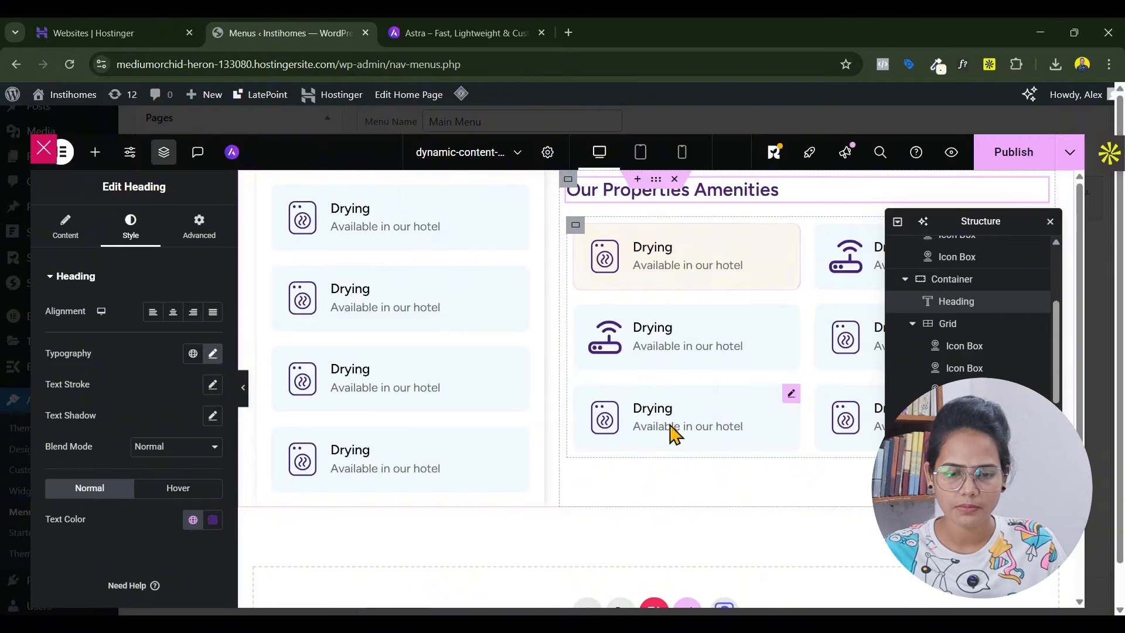
Add a Text Editor between the heading and the grid and set its text color to #666666
{"action": "left_click", "coordinate": [95, 152]}
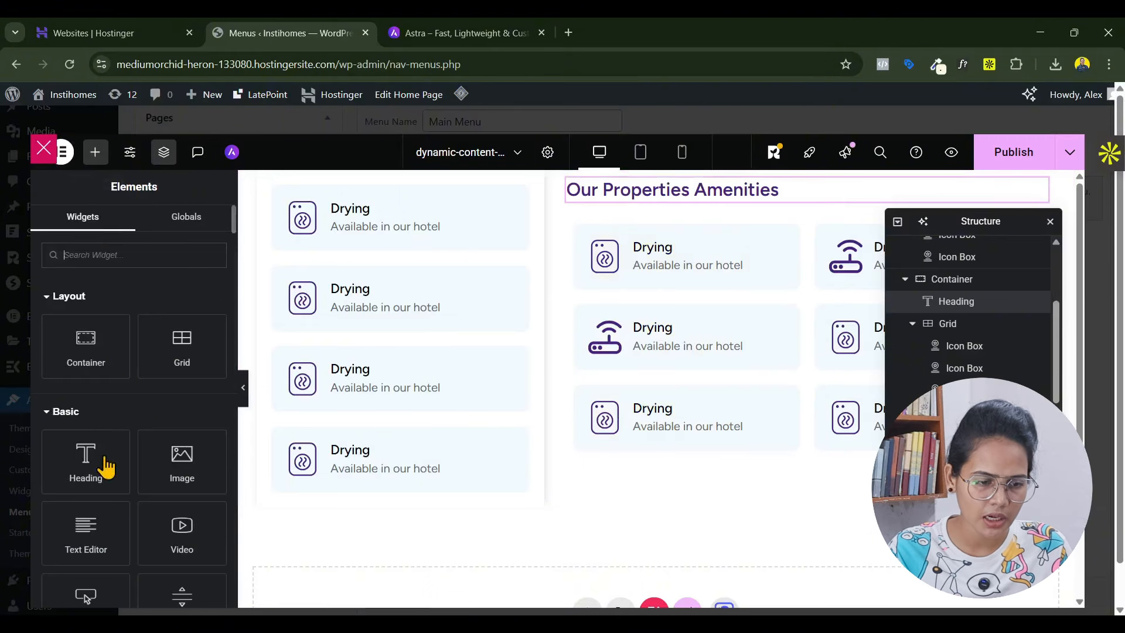
{"action": "left_click_drag", "start_coordinate": [86, 530], "coordinate": [711, 200]}
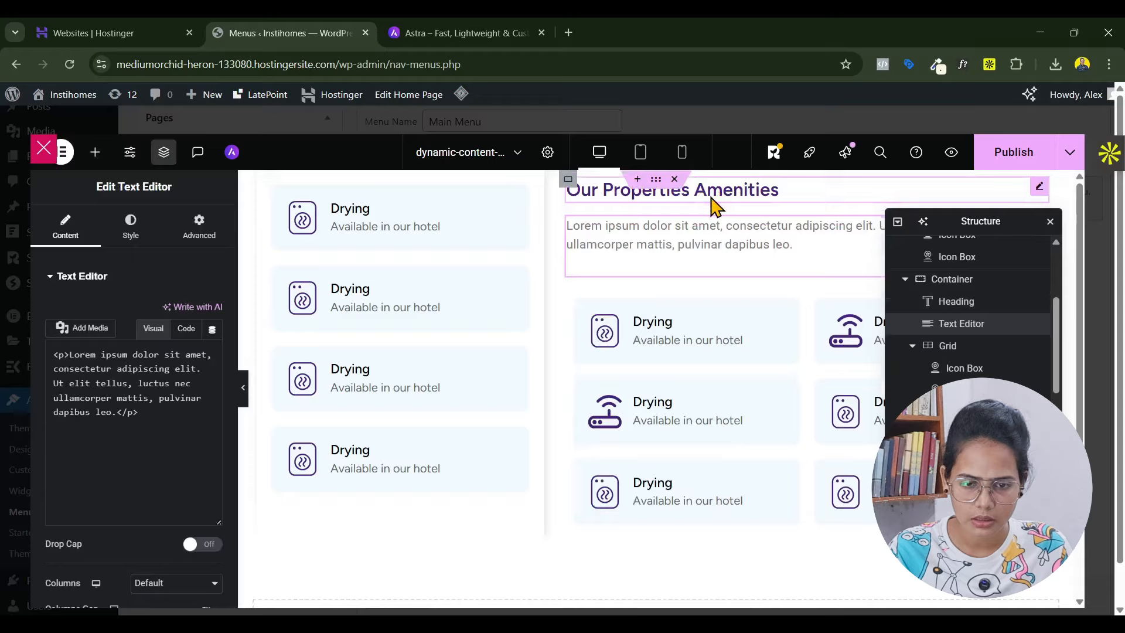
{"action": "left_click", "coordinate": [131, 229]}
{"action": "left_click", "coordinate": [213, 503]}
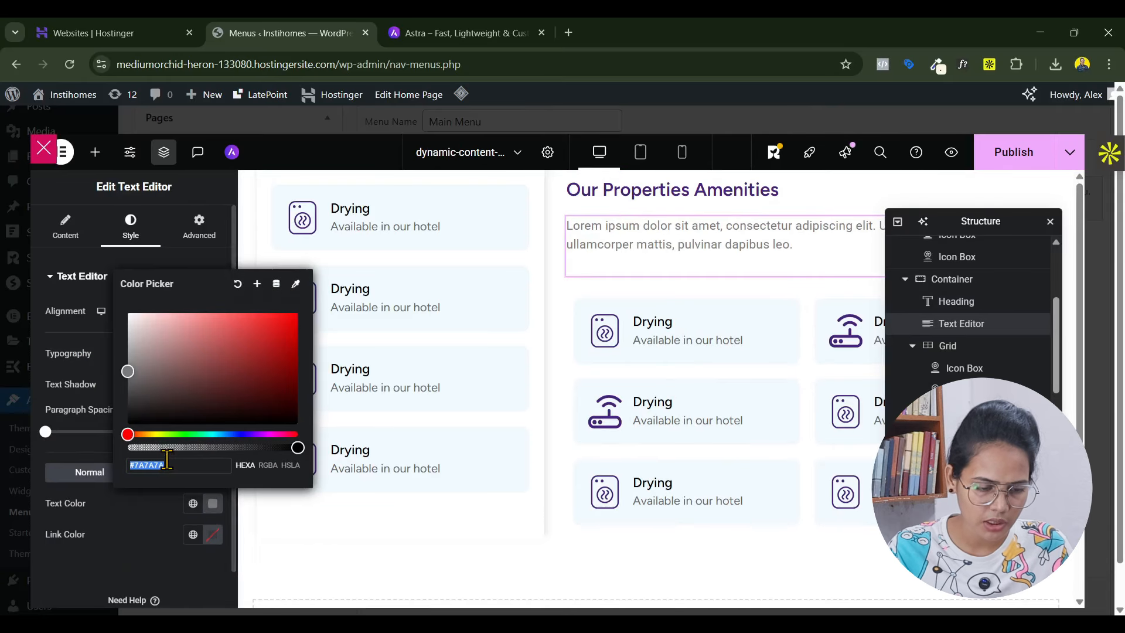
{"action": "type", "text": "#666"}
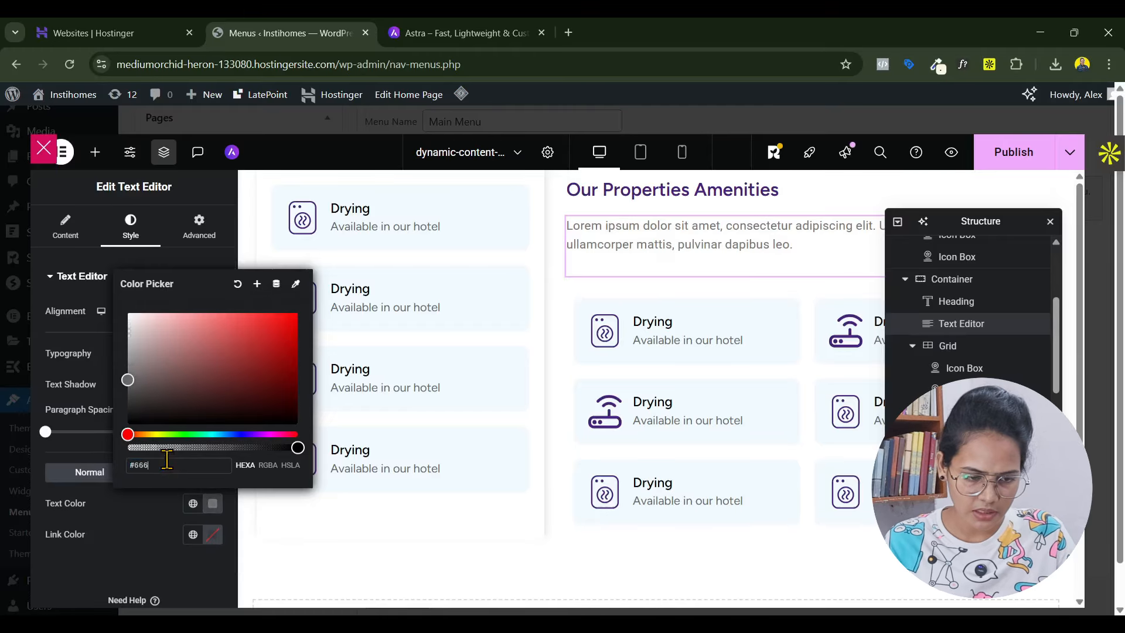
{"action": "type", "text": "666"}
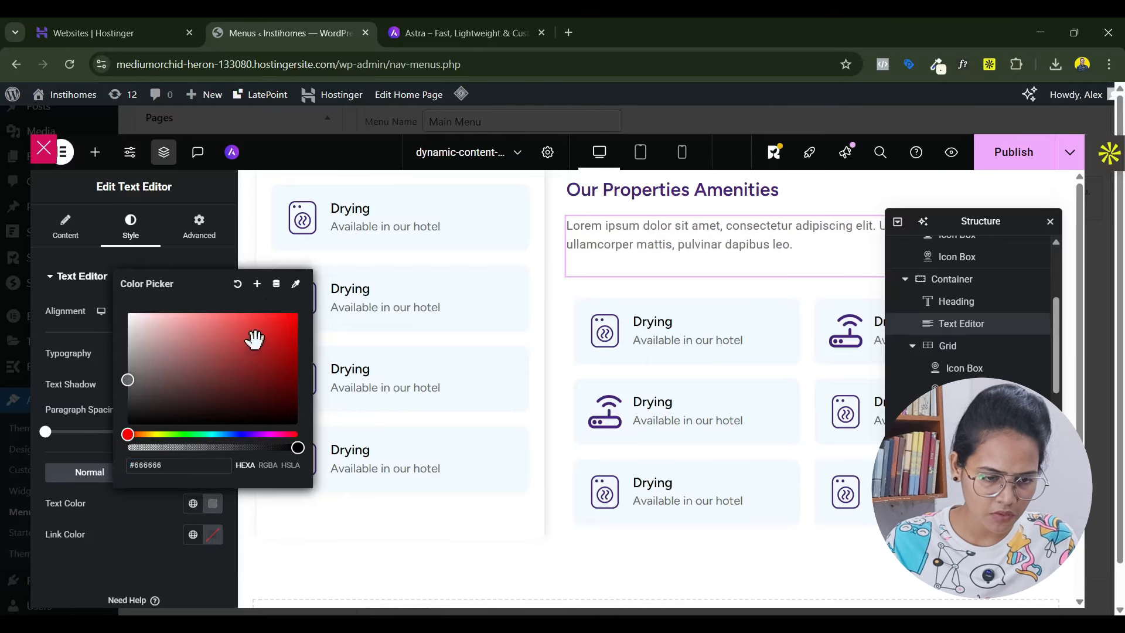
Save the paragraph's text color as a global color named "text" and use it as the Text Editor's text color
{"action": "left_click", "coordinate": [257, 284]}
{"action": "type", "text": "text"}
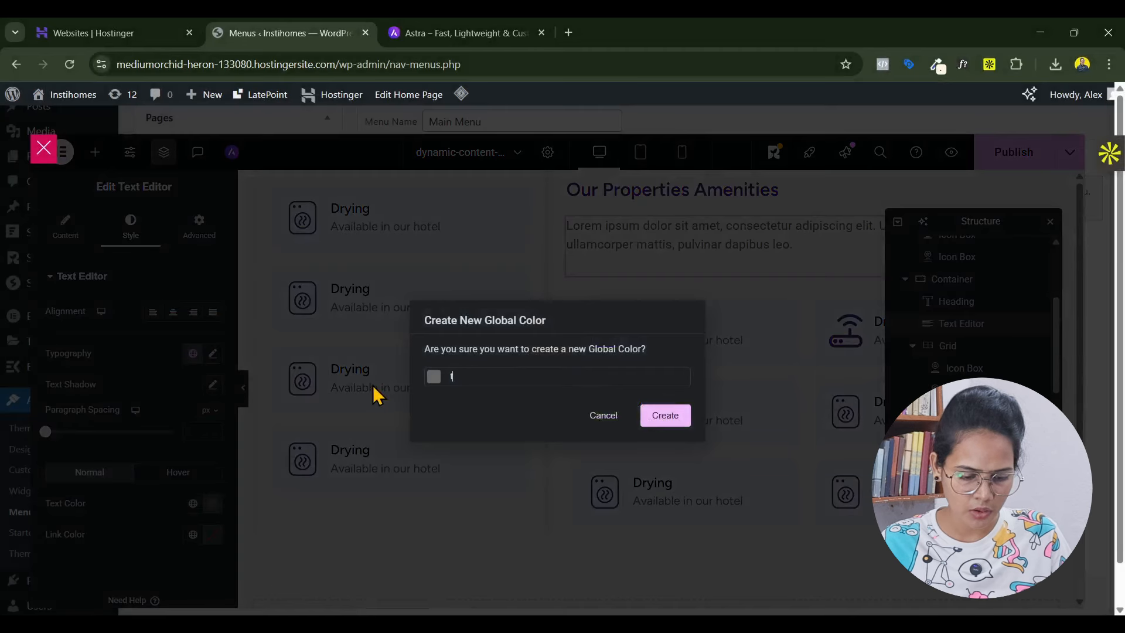
{"action": "left_click", "coordinate": [665, 416]}
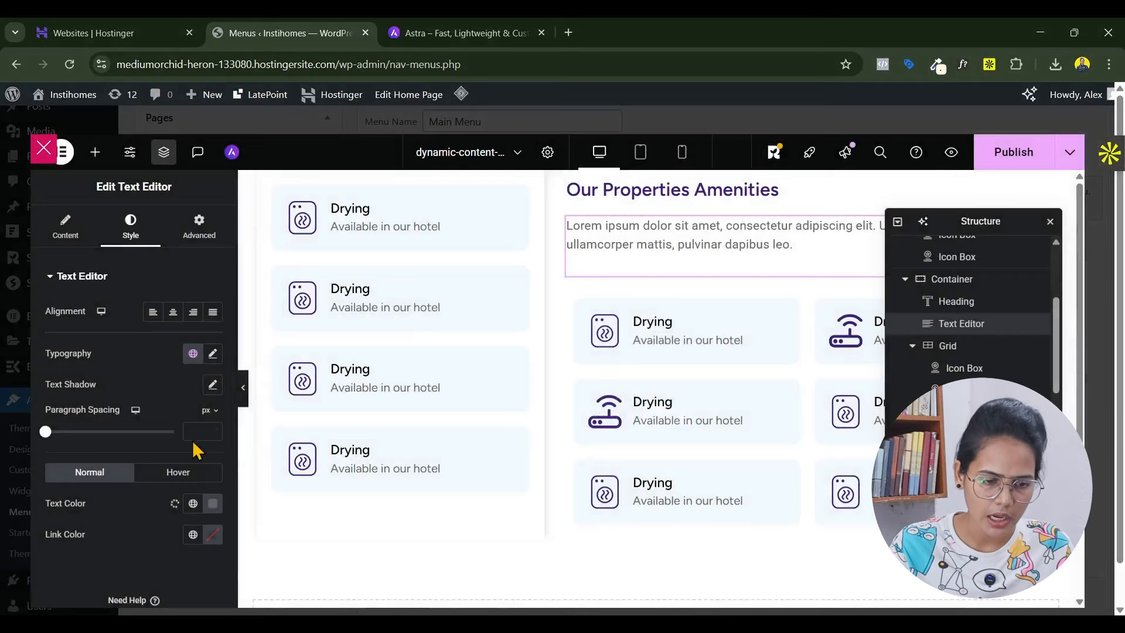
{"action": "left_click", "coordinate": [192, 504]}
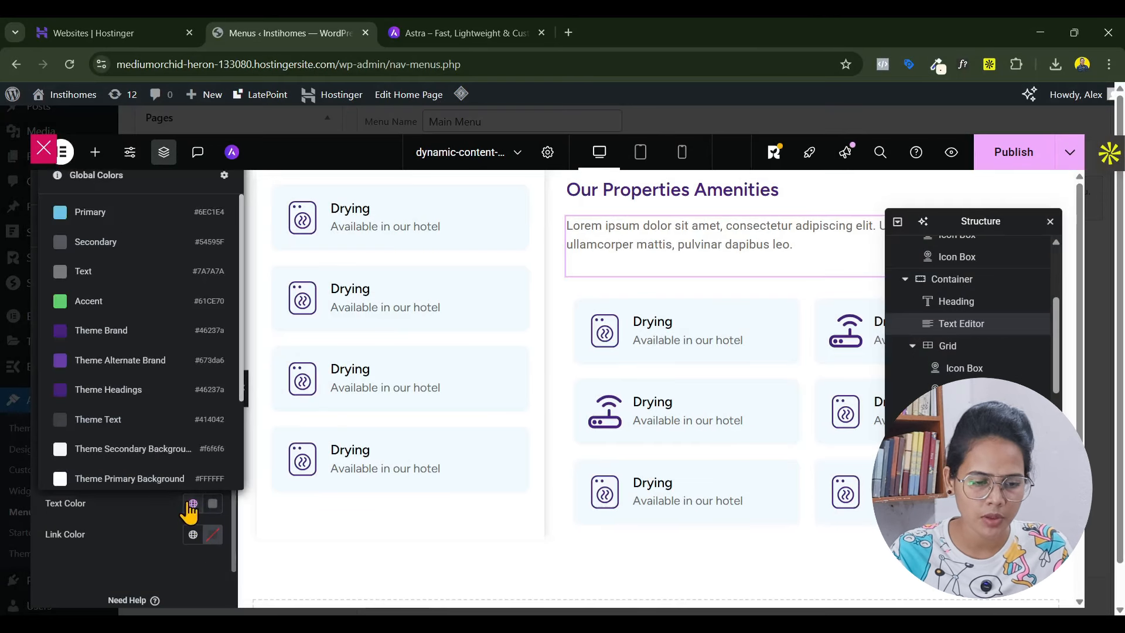
{"action": "scroll", "coordinate": [137, 427], "scroll_direction": "down", "scroll_amount": 5}
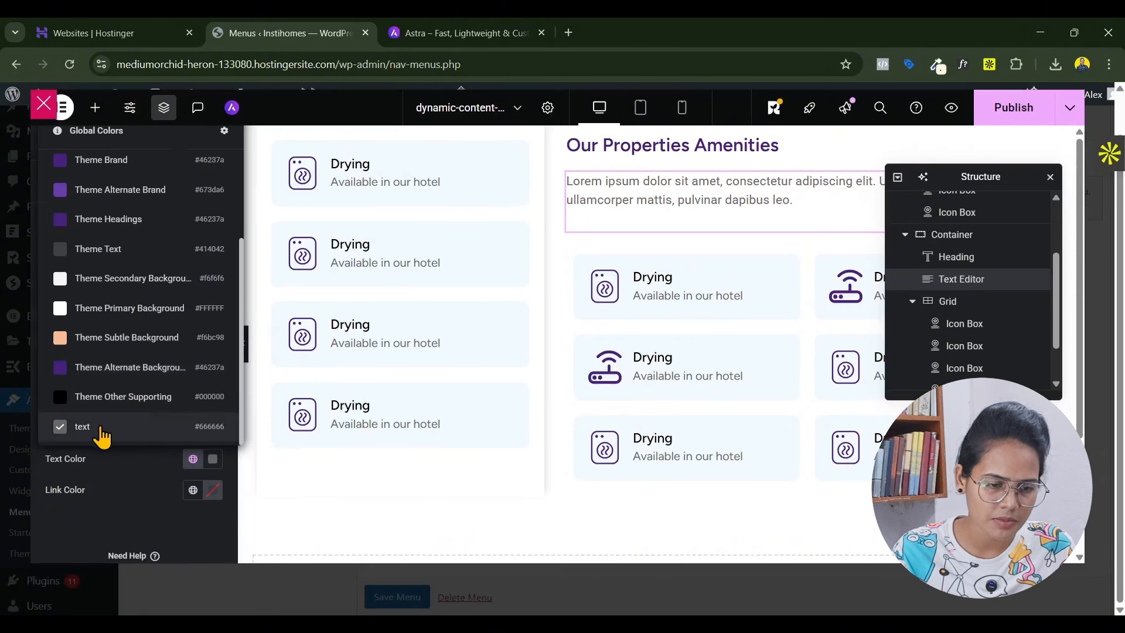
{"action": "left_click", "coordinate": [102, 433]}
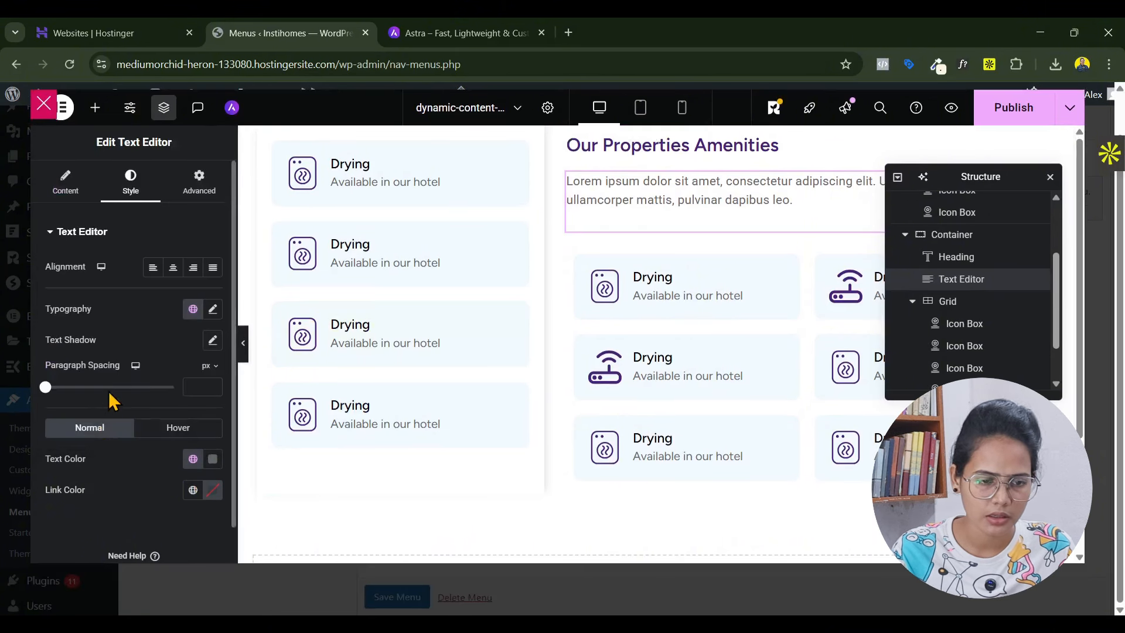
Set the Text Editor's typography to the Figtree font family
{"action": "scroll", "coordinate": [147, 405], "scroll_direction": "up", "scroll_amount": 2}
{"action": "left_click", "coordinate": [213, 354]}
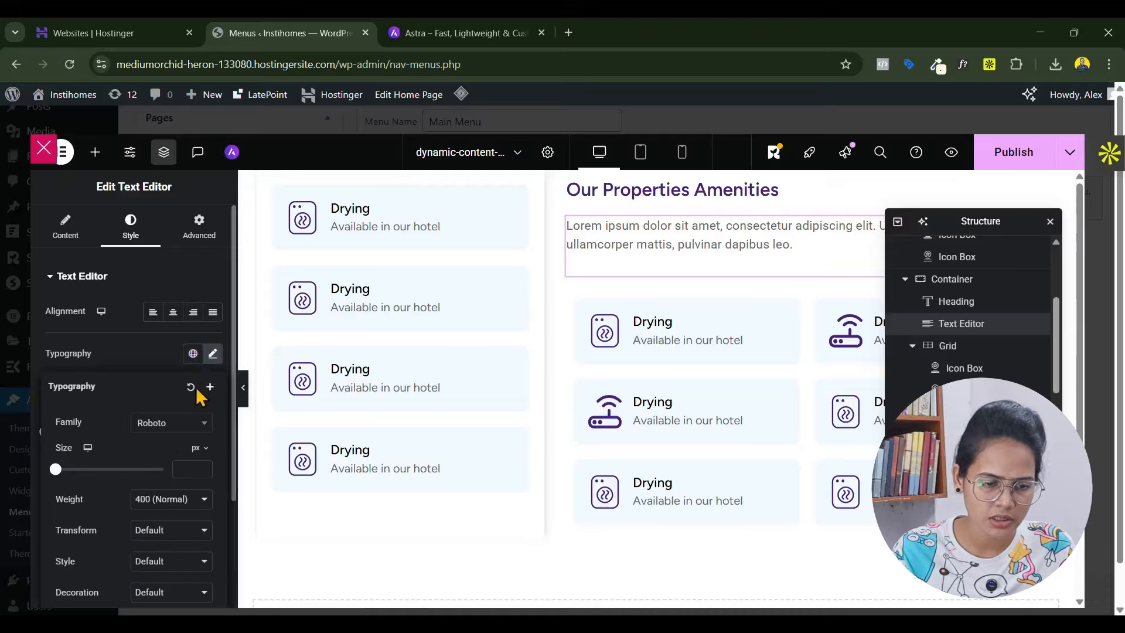
{"action": "left_click", "coordinate": [182, 429]}
{"action": "type", "text": "fi"}
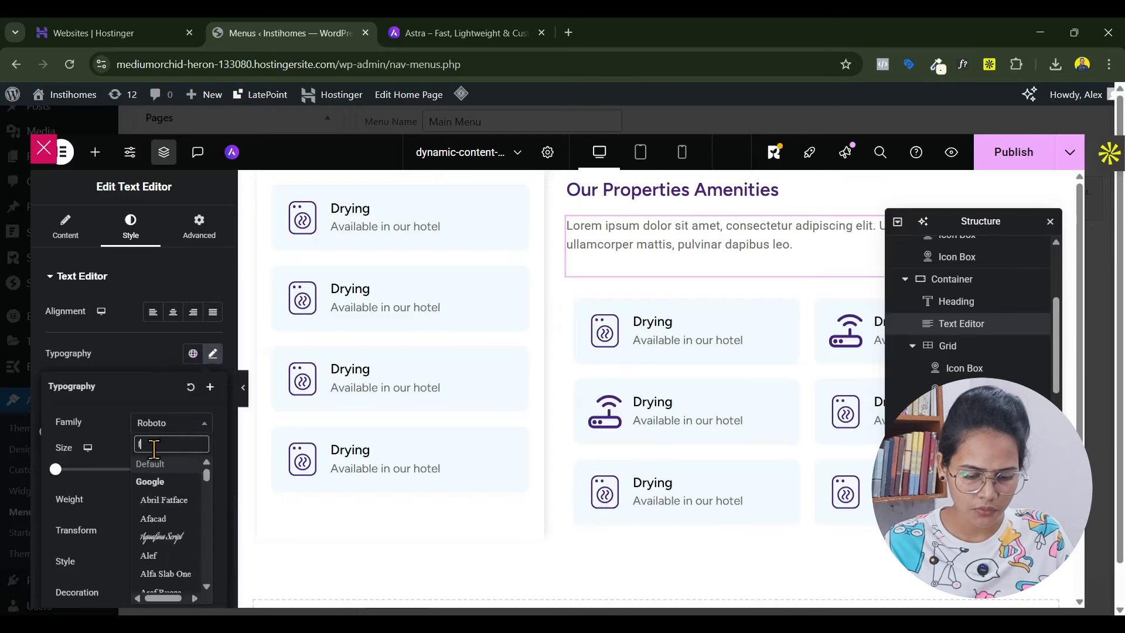
{"action": "type", "text": "g"}
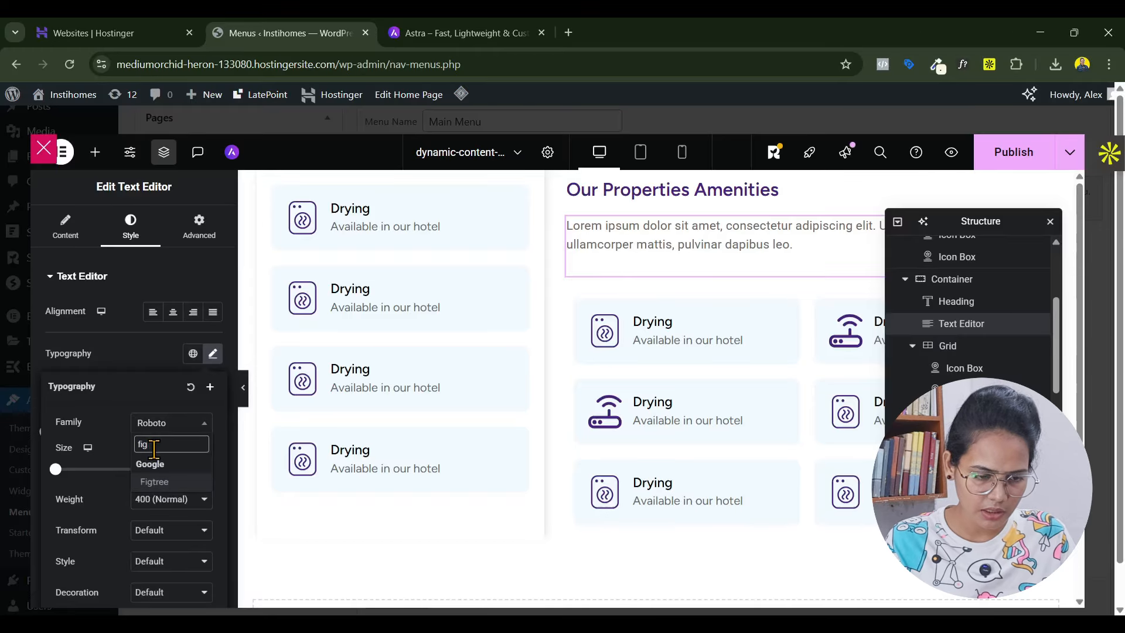
{"action": "left_click", "coordinate": [168, 482]}
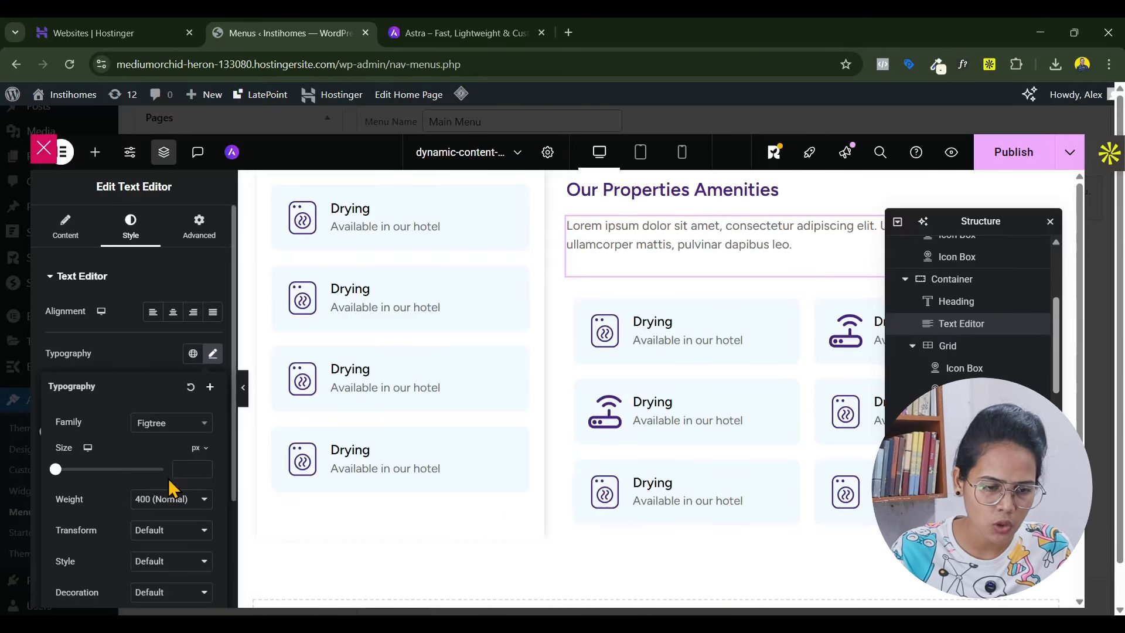
Save the Text Editor's typography as a global font named "font name" and publish the megamenu content
{"action": "left_click", "coordinate": [209, 387]}
{"action": "key", "text": "ctrl+a"}
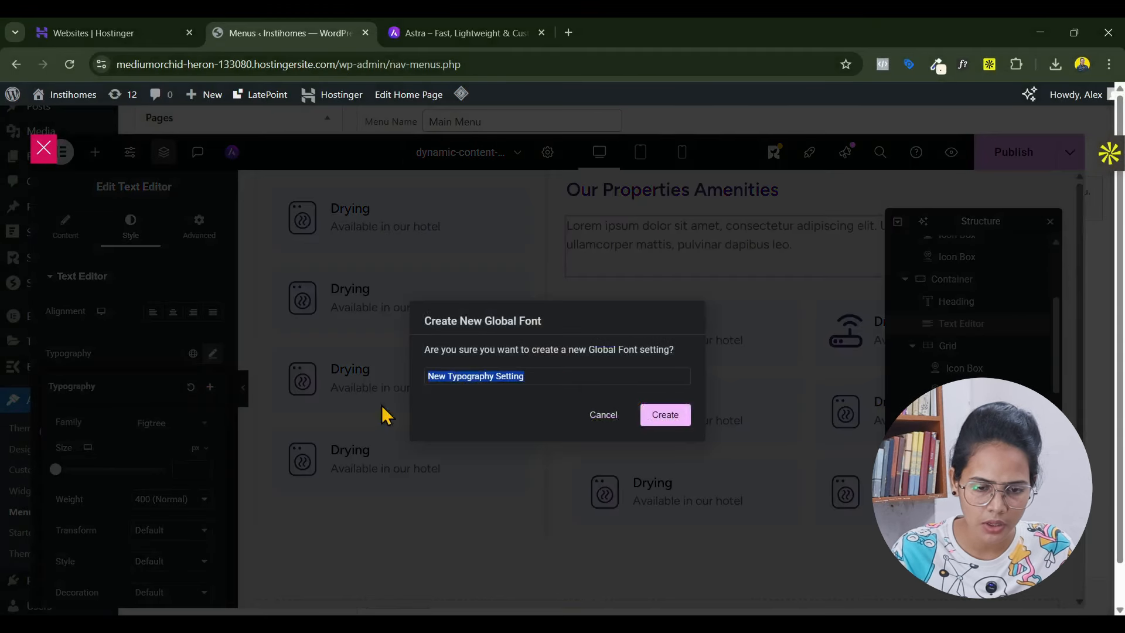
{"action": "type", "text": "font name"}
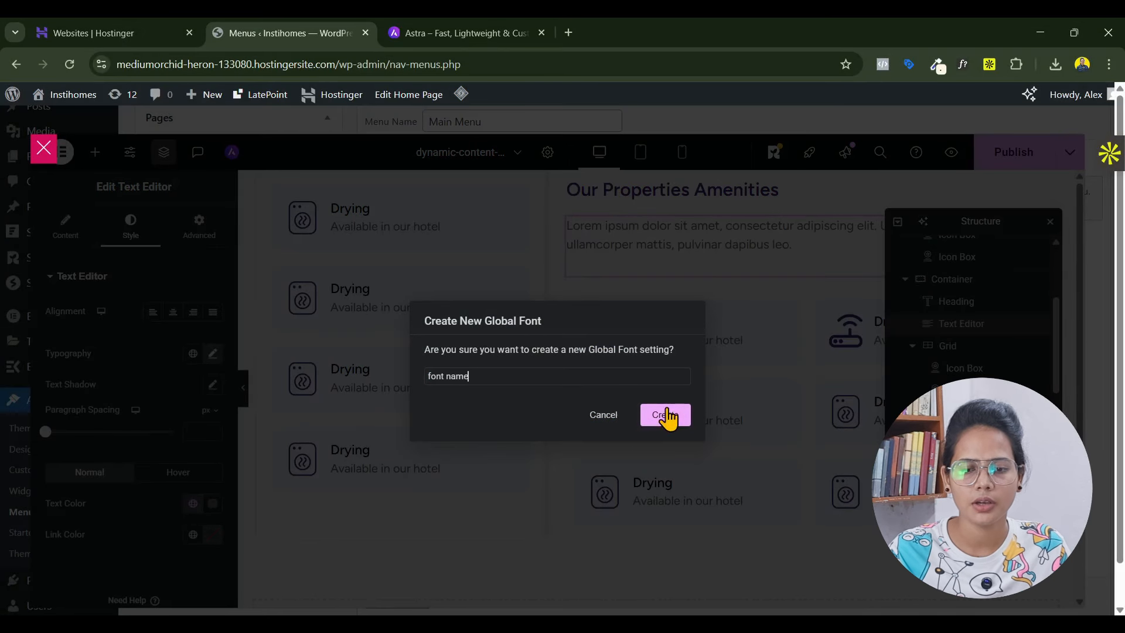
{"action": "left_click", "coordinate": [665, 415]}
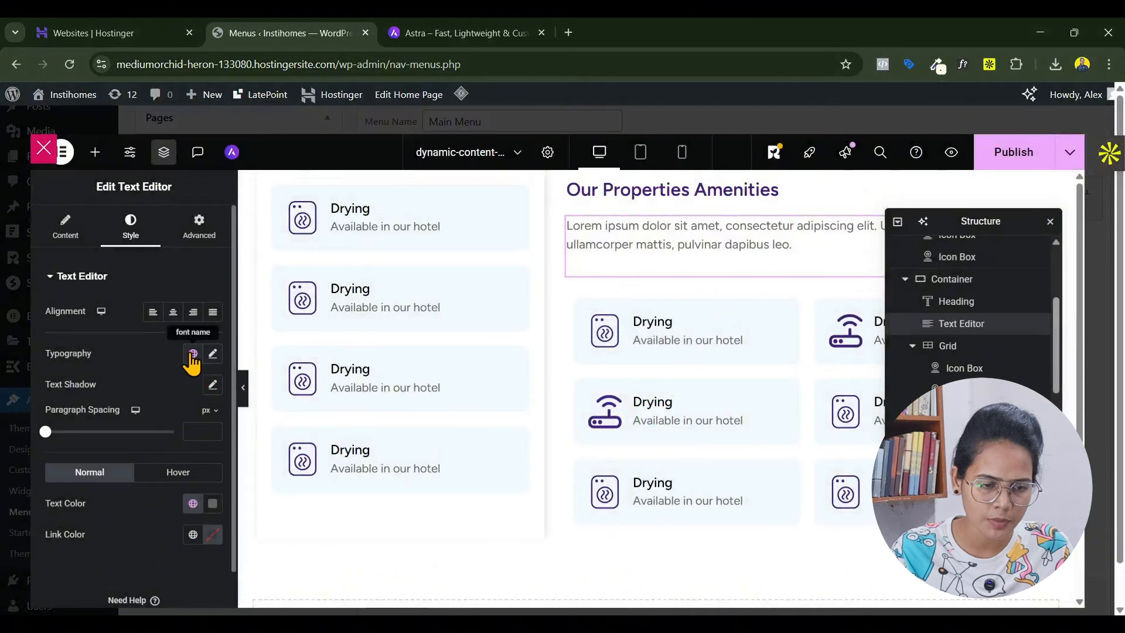
{"action": "left_click", "coordinate": [192, 353]}
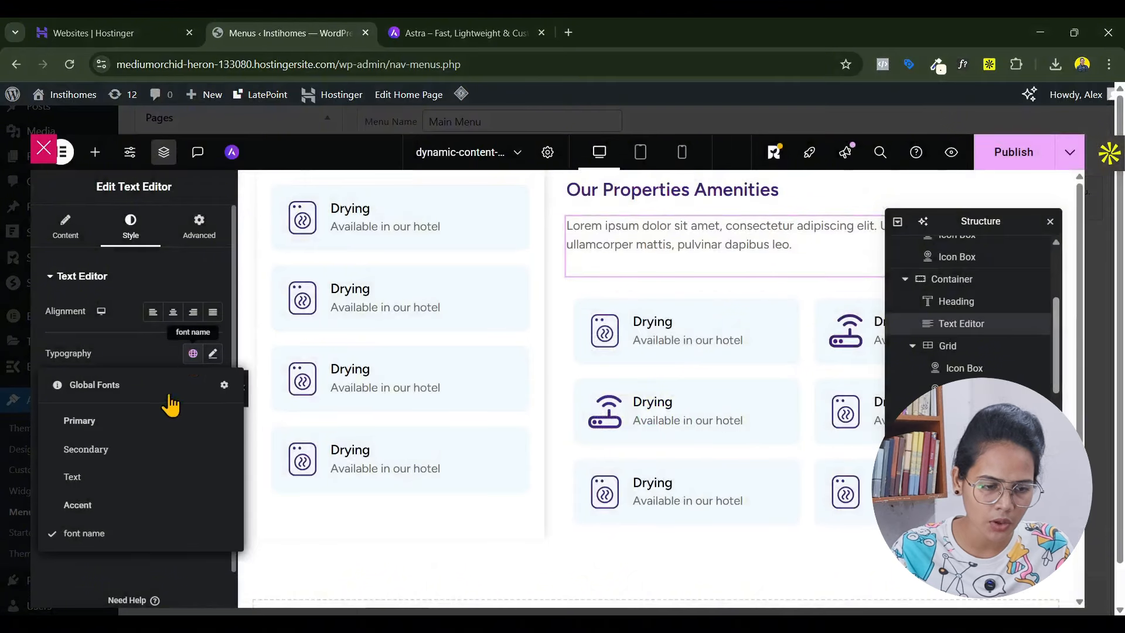
{"action": "left_click", "coordinate": [157, 358]}
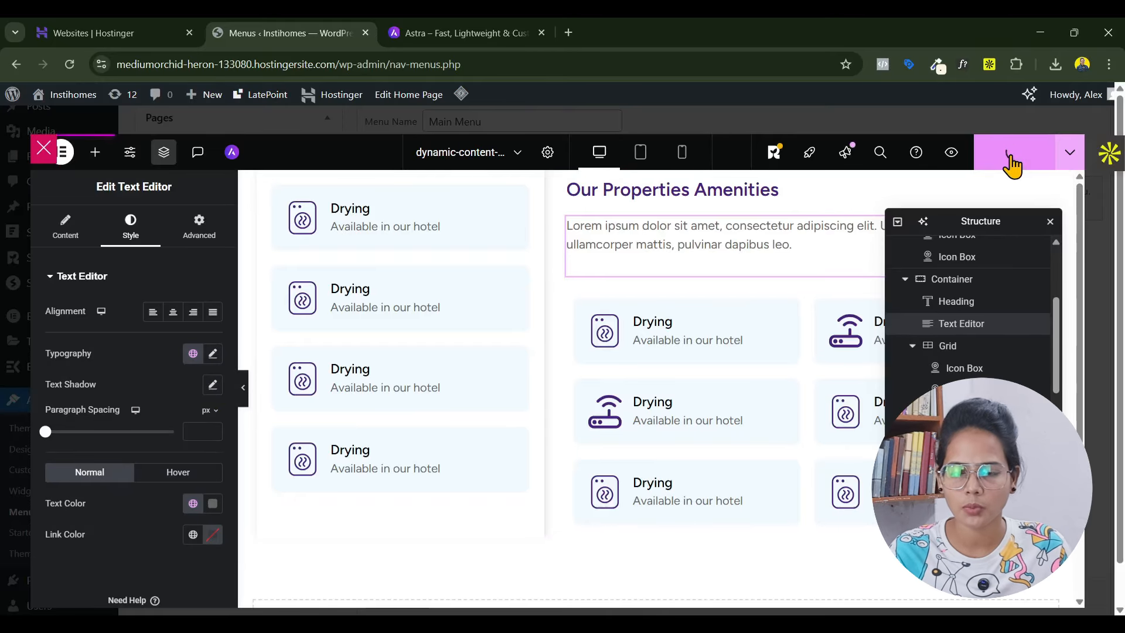
Switch to the mobile preview and set the heading's left and right padding to 10 px
{"action": "left_click", "coordinate": [681, 153]}
{"action": "scroll", "coordinate": [650, 420], "scroll_direction": "down", "scroll_amount": 3}
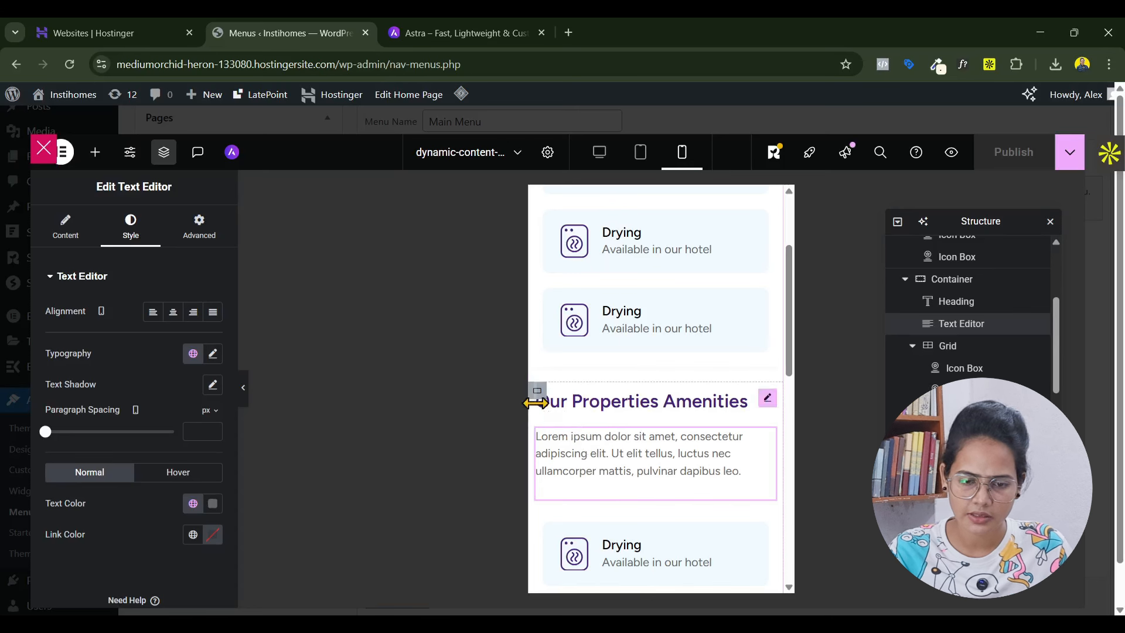
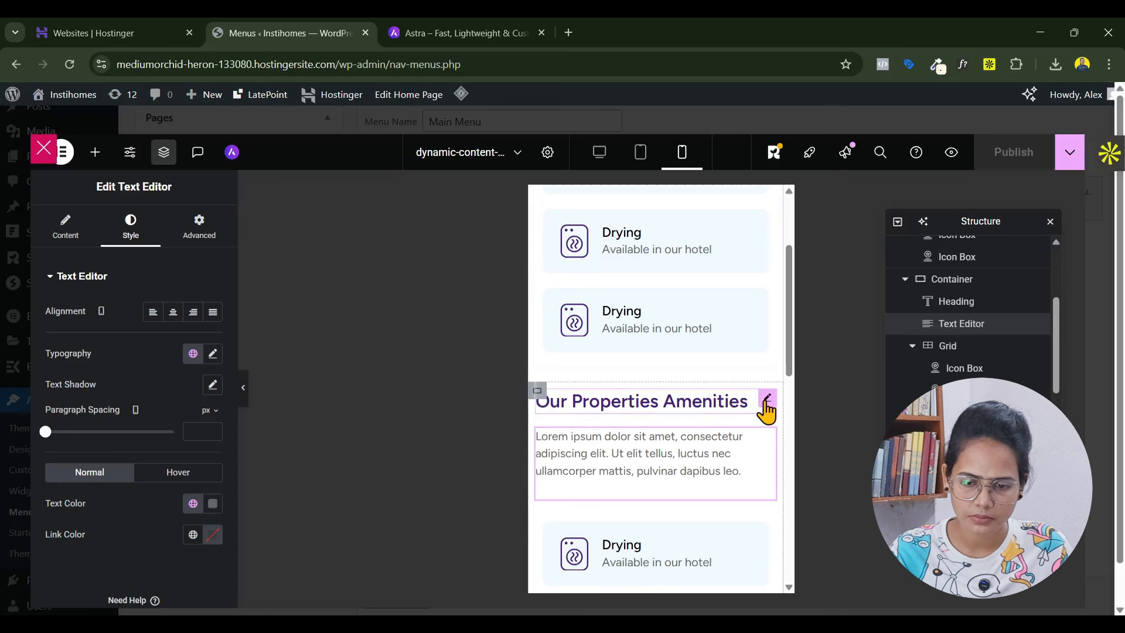
{"action": "left_click", "coordinate": [766, 403]}
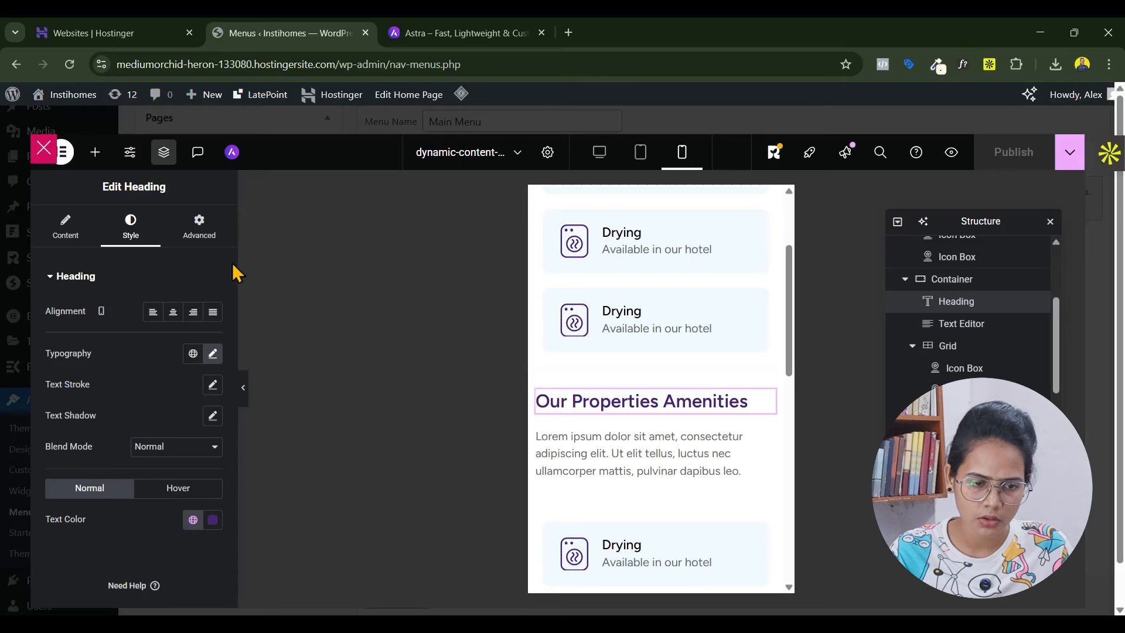
{"action": "left_click", "coordinate": [198, 230]}
{"action": "left_click", "coordinate": [212, 385]}
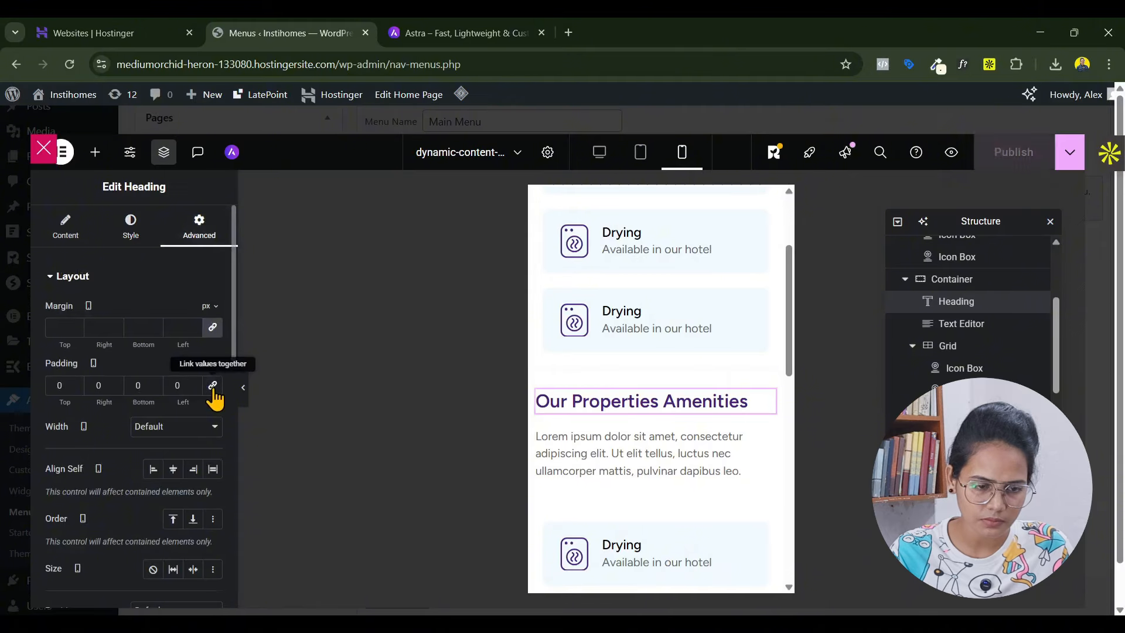
{"action": "left_click", "coordinate": [176, 385]}
{"action": "type", "text": "1"}
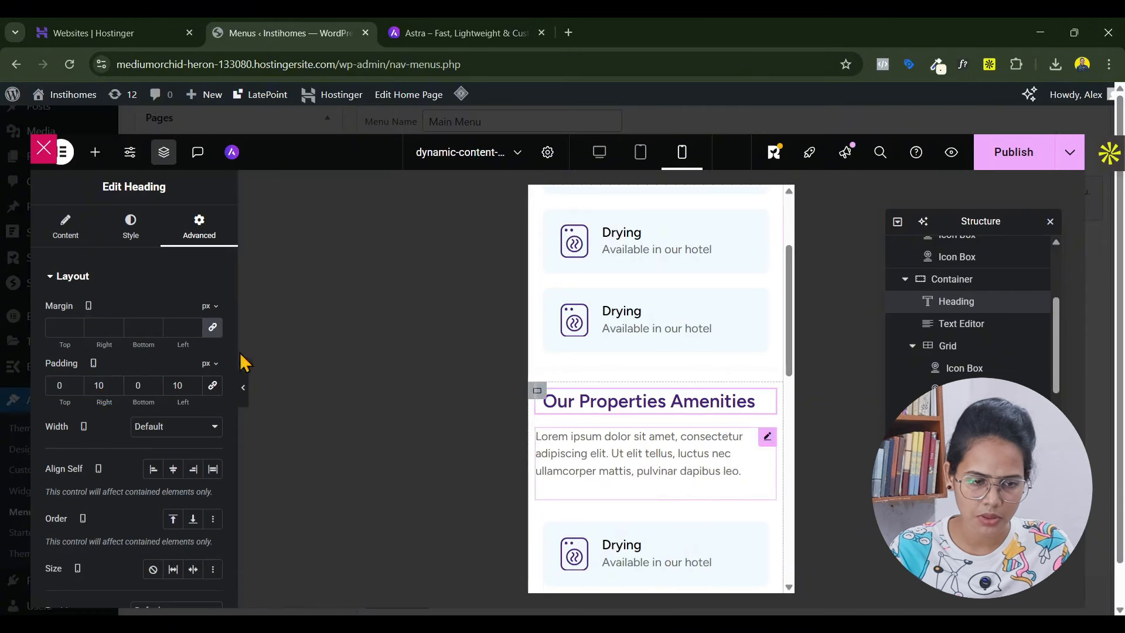
Set the Text Editor's mobile padding to 10 px on the left and right
{"action": "left_click", "coordinate": [195, 228]}
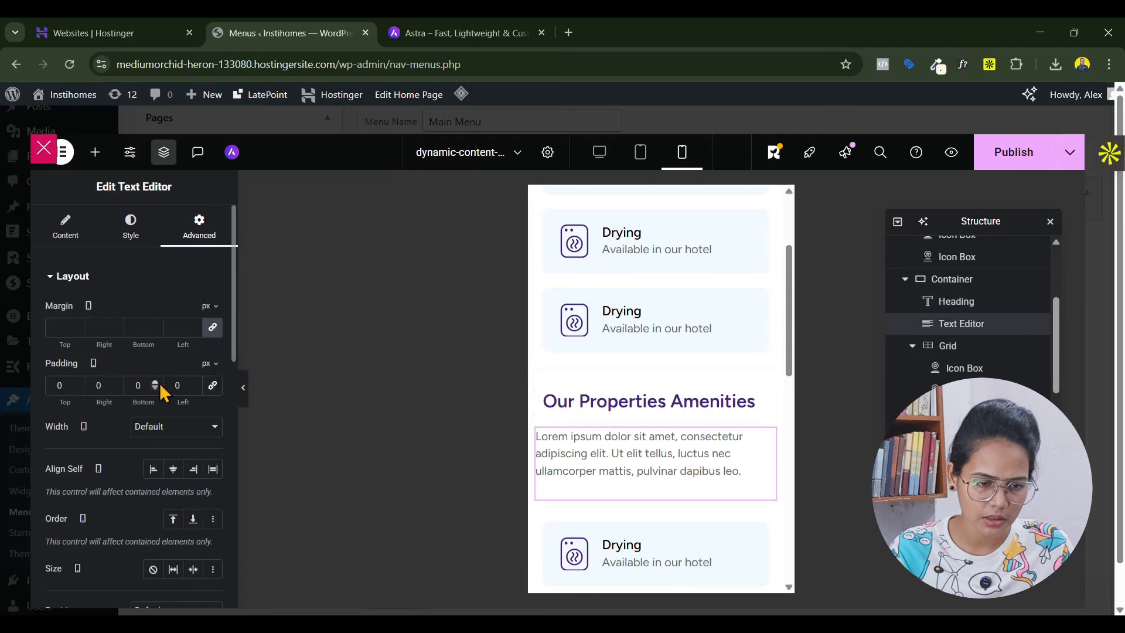
{"action": "type", "text": "1"}
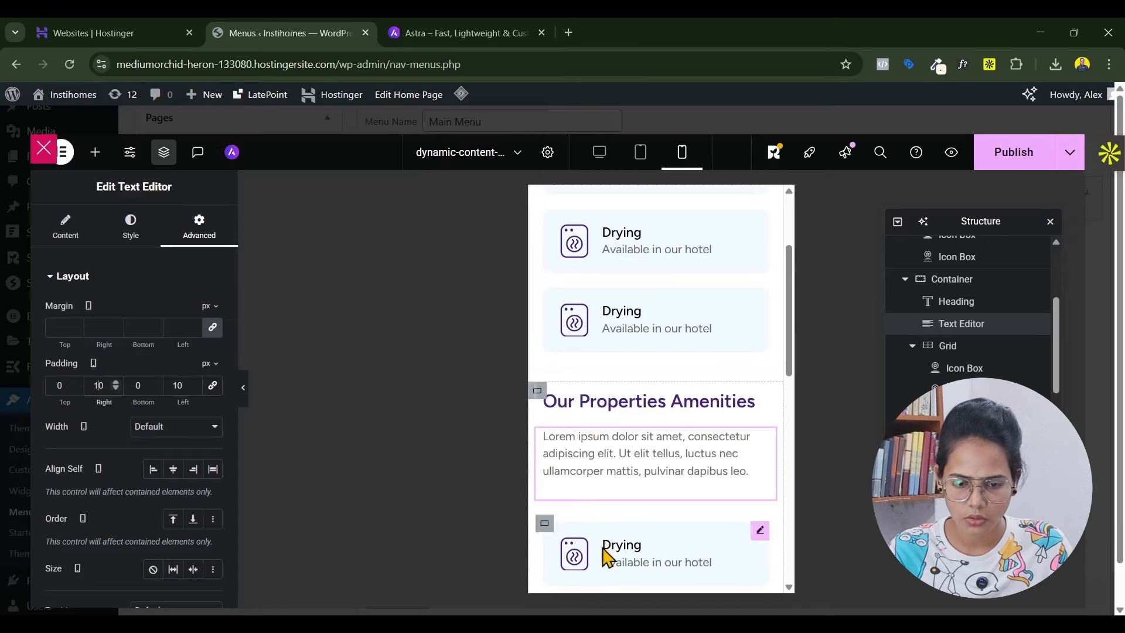
Hide the editing panel and review the mobile megamenu layout down to the last Icon Box
{"action": "scroll", "coordinate": [644, 404], "scroll_direction": "up", "scroll_amount": 3}
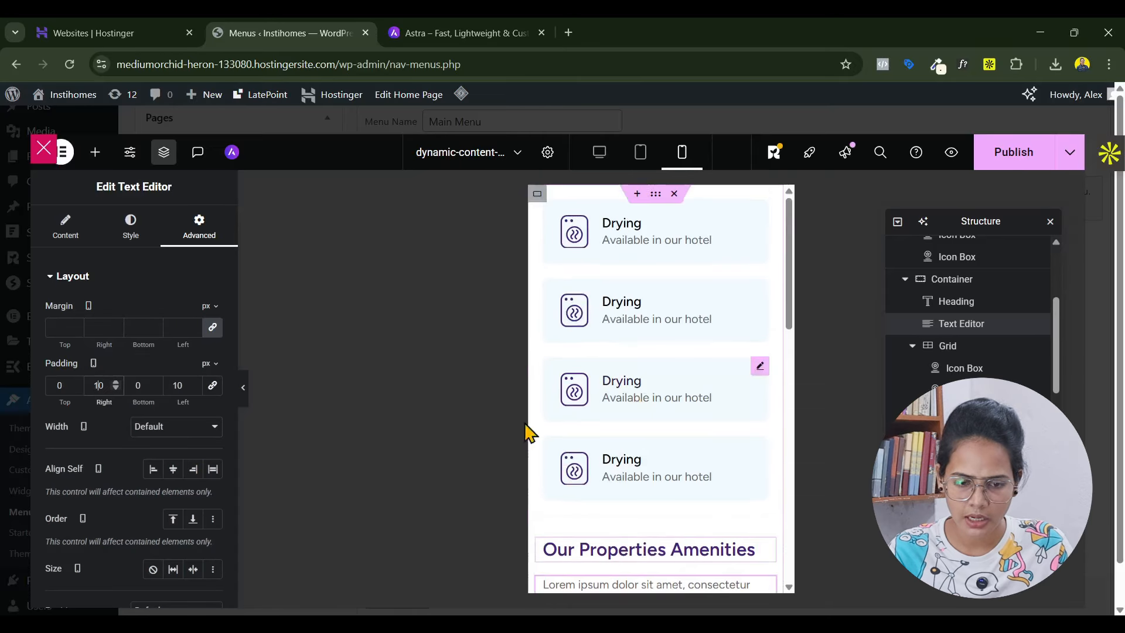
{"action": "left_click", "coordinate": [245, 398]}
{"action": "scroll", "coordinate": [641, 434], "scroll_direction": "down", "scroll_amount": 8}
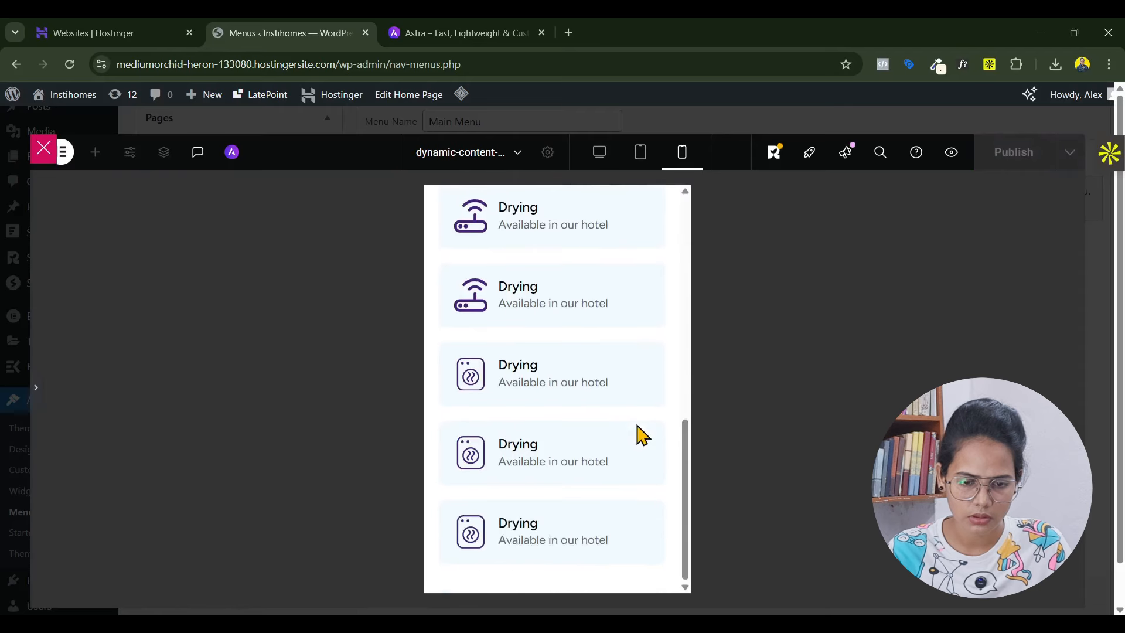
Restore the editing panel, publish the megamenu's mobile changes, and look over the layout
{"action": "left_click", "coordinate": [36, 390]}
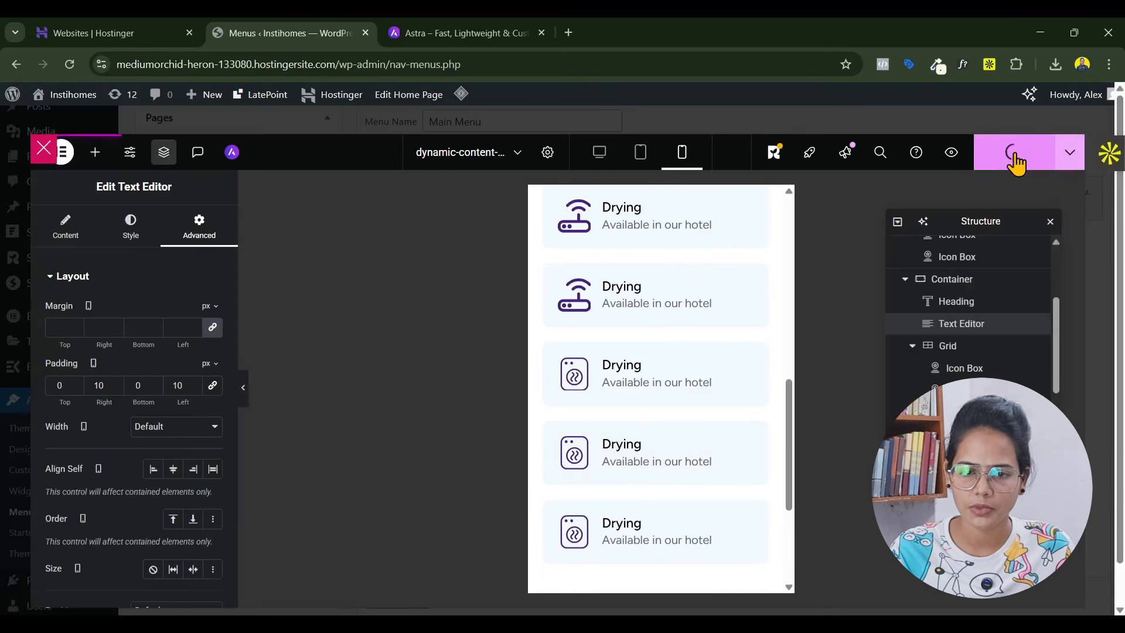
{"action": "scroll", "coordinate": [648, 467], "scroll_direction": "down", "scroll_amount": 3}
{"action": "scroll", "coordinate": [674, 422], "scroll_direction": "up", "scroll_amount": 4}
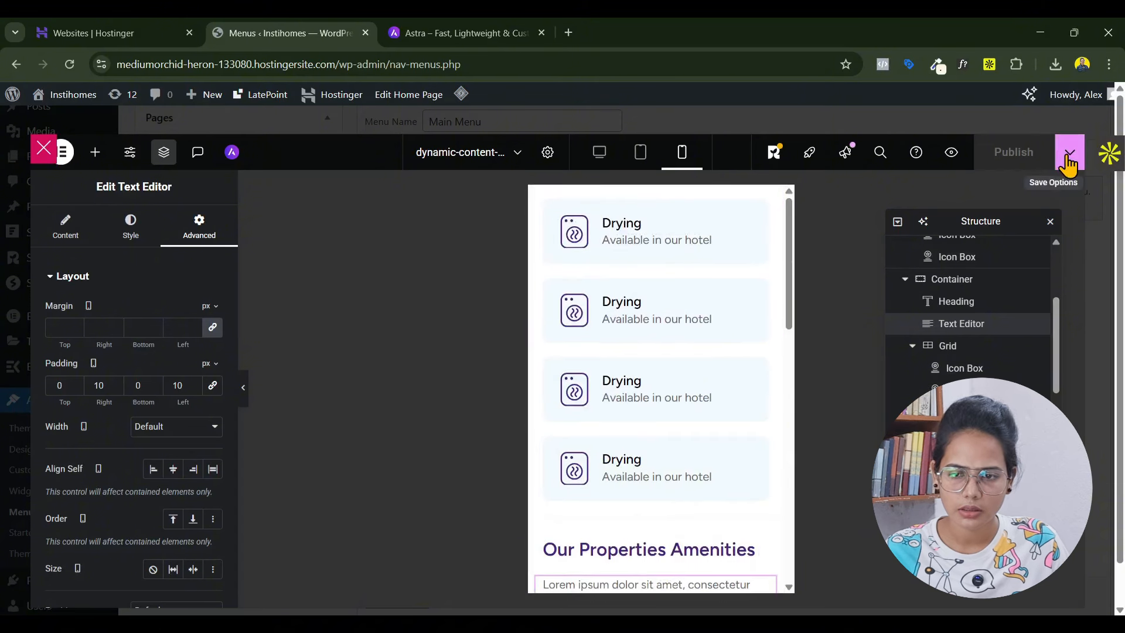
{"action": "left_click", "coordinate": [1068, 164]}
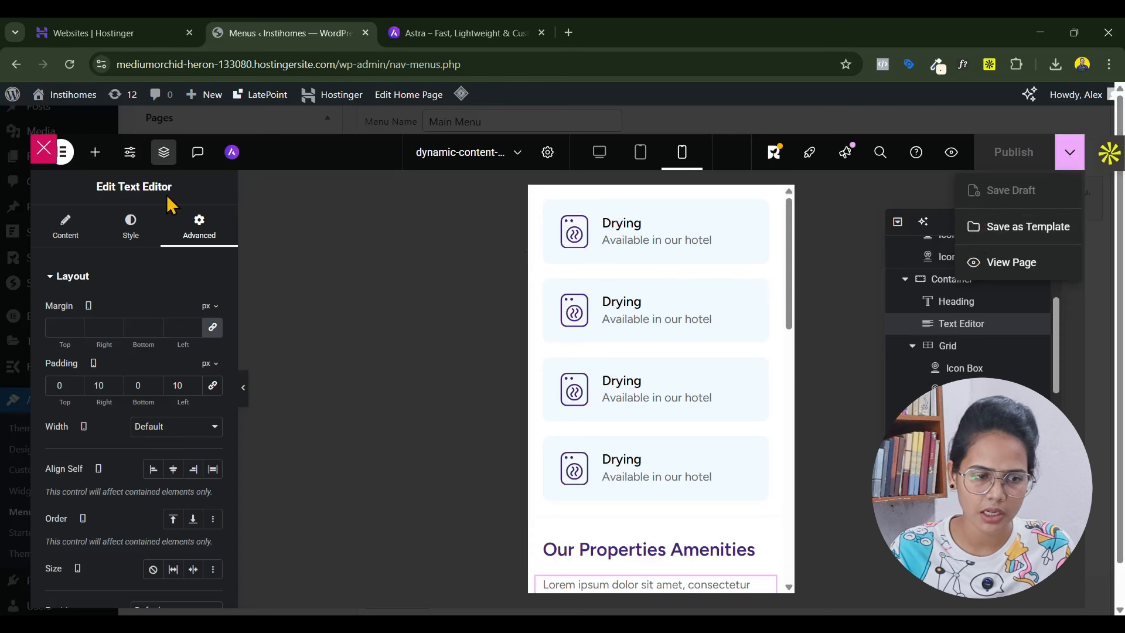
Close the megamenu editor, save the Properties item's megamenu settings, and save the Main Menu
{"action": "left_click", "coordinate": [43, 152]}
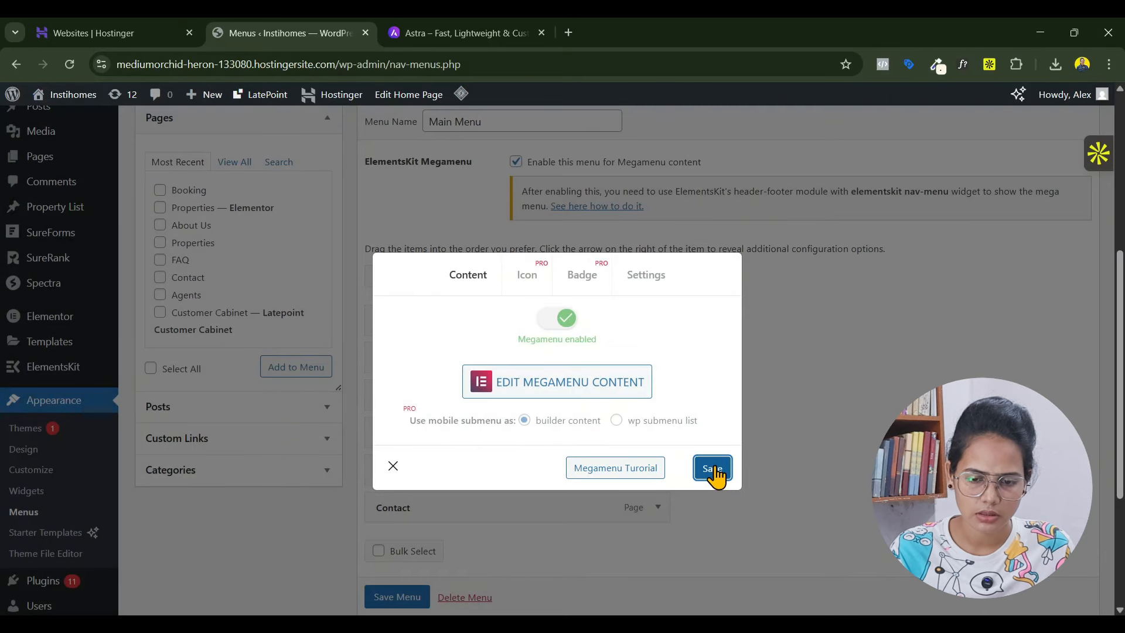
{"action": "left_click", "coordinate": [393, 466]}
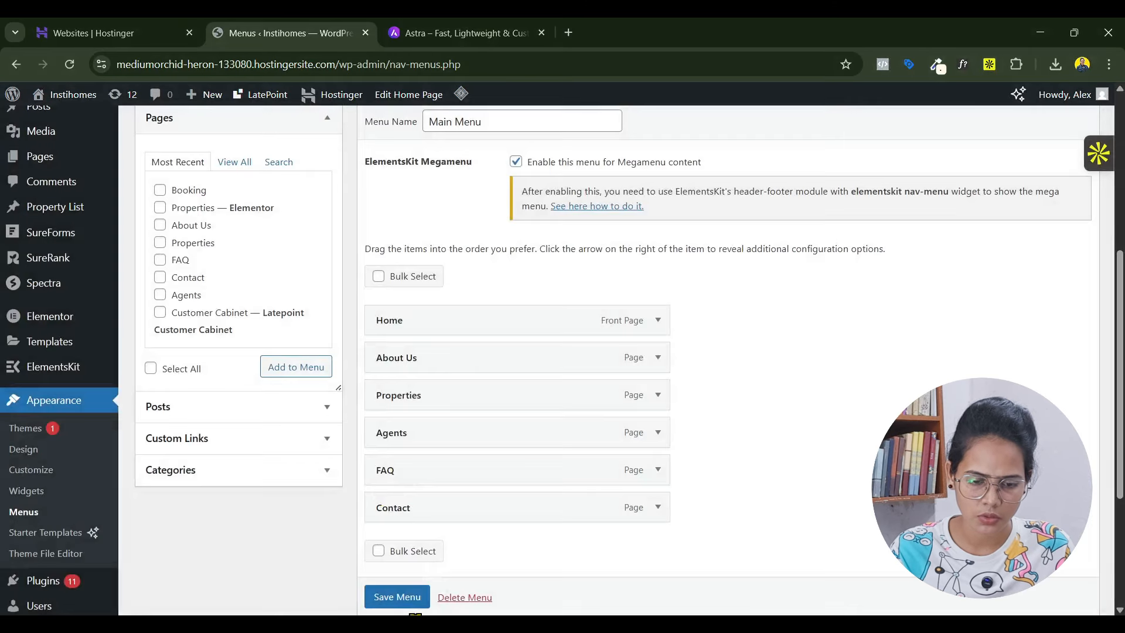
{"action": "scroll", "coordinate": [392, 595], "scroll_direction": "down", "scroll_amount": 1}
{"action": "left_click", "coordinate": [396, 597]}
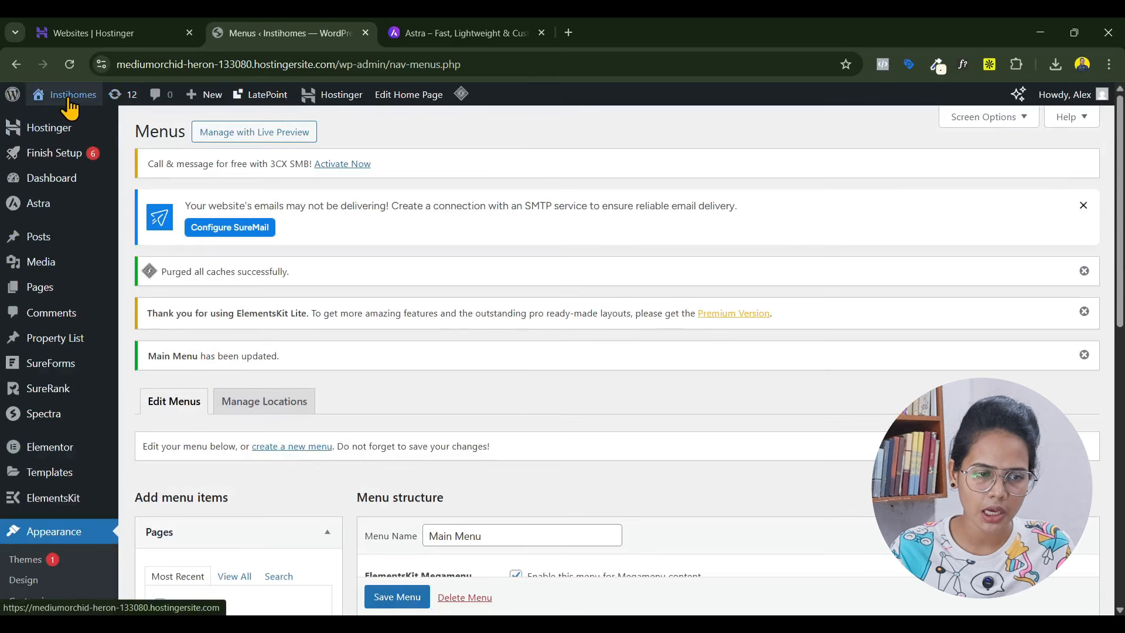
Open the Instihomes home page in a new browser tab and switch to it to check the site
{"action": "right_click", "coordinate": [69, 105]}
{"action": "left_click", "coordinate": [621, 263]}
{"action": "scroll", "coordinate": [621, 263], "scroll_direction": "down", "scroll_amount": 2}
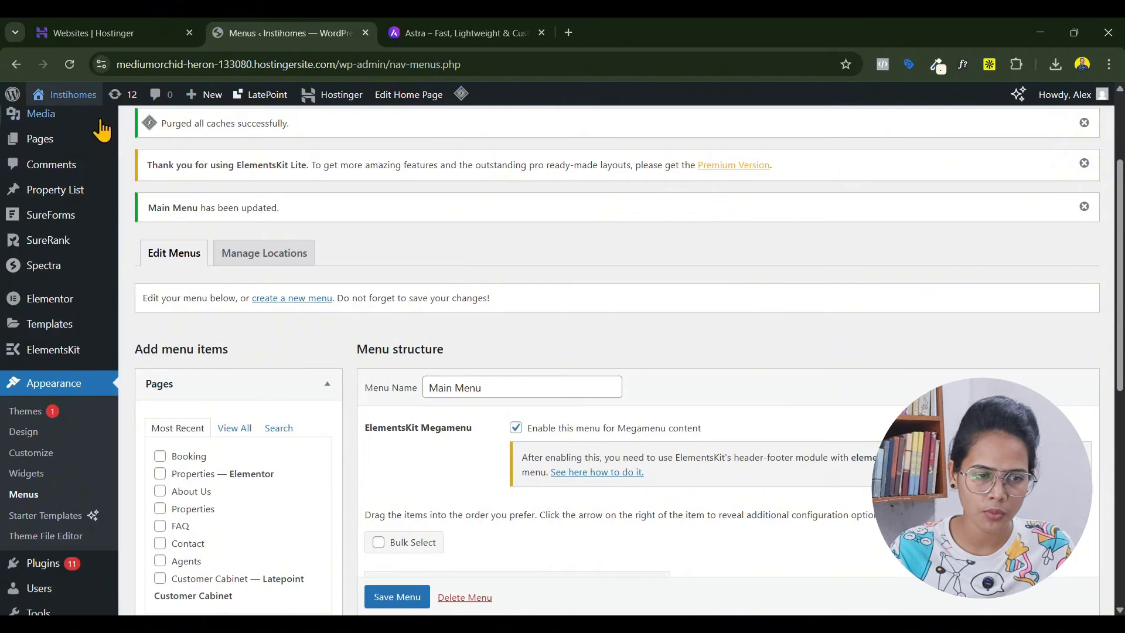
{"action": "right_click", "coordinate": [78, 105]}
{"action": "left_click", "coordinate": [117, 111]}
{"action": "left_click", "coordinate": [506, 29]}
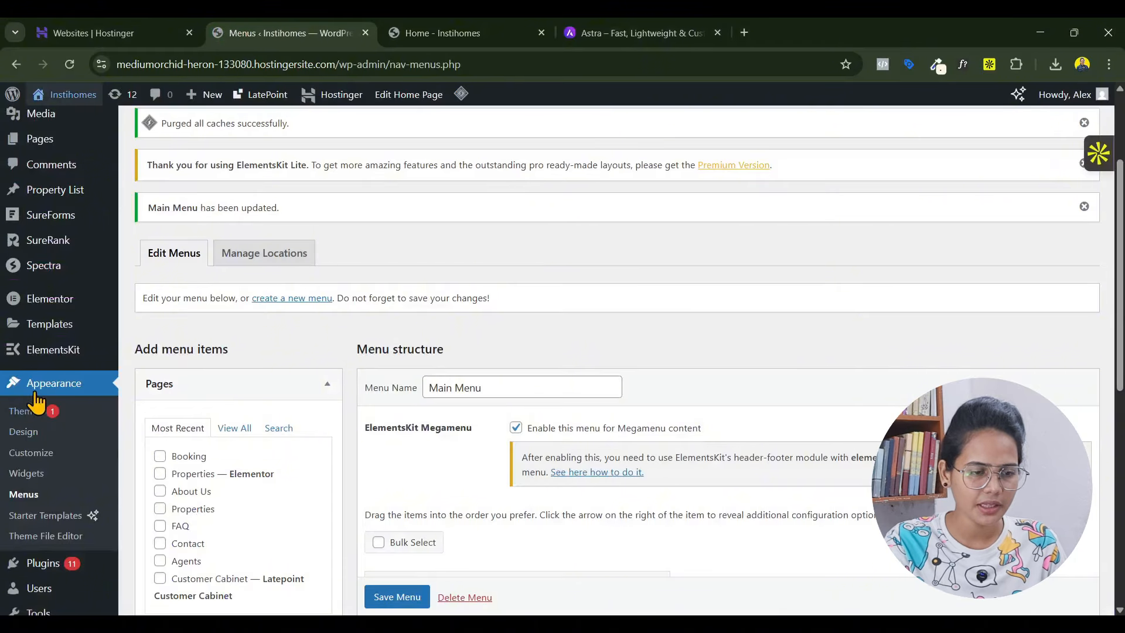
Open the ElementsKit setup, accept the Basic configuration with its preselected widgets, and skip the sign-up without an email
{"action": "left_click", "coordinate": [165, 379]}
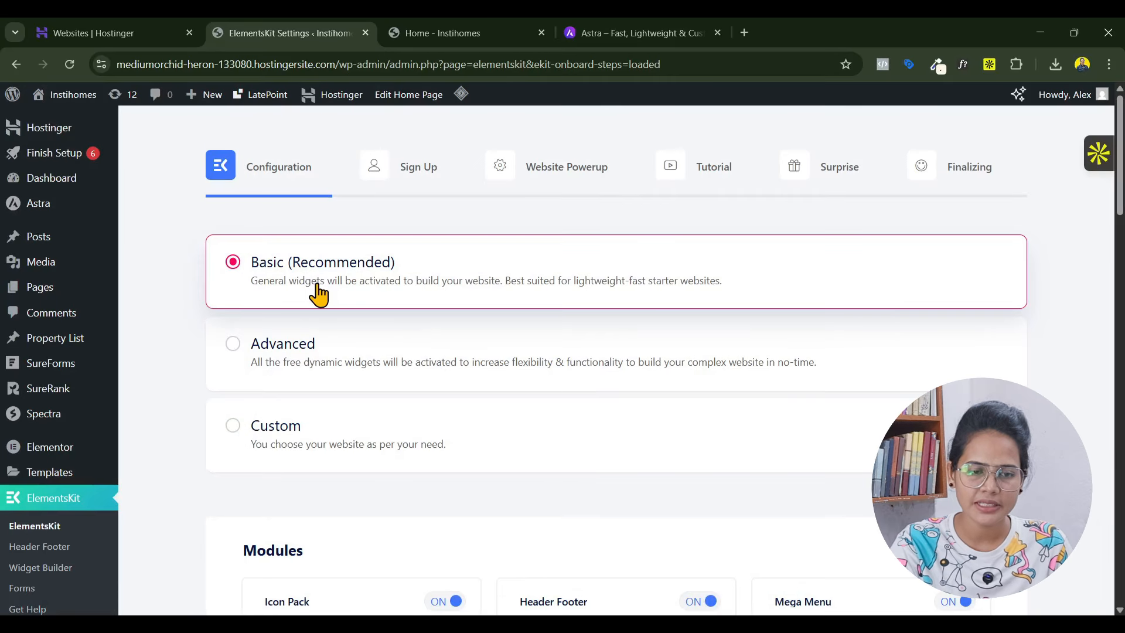
{"action": "scroll", "coordinate": [585, 309], "scroll_direction": "down", "scroll_amount": 15}
{"action": "scroll", "coordinate": [585, 308], "scroll_direction": "down", "scroll_amount": 12}
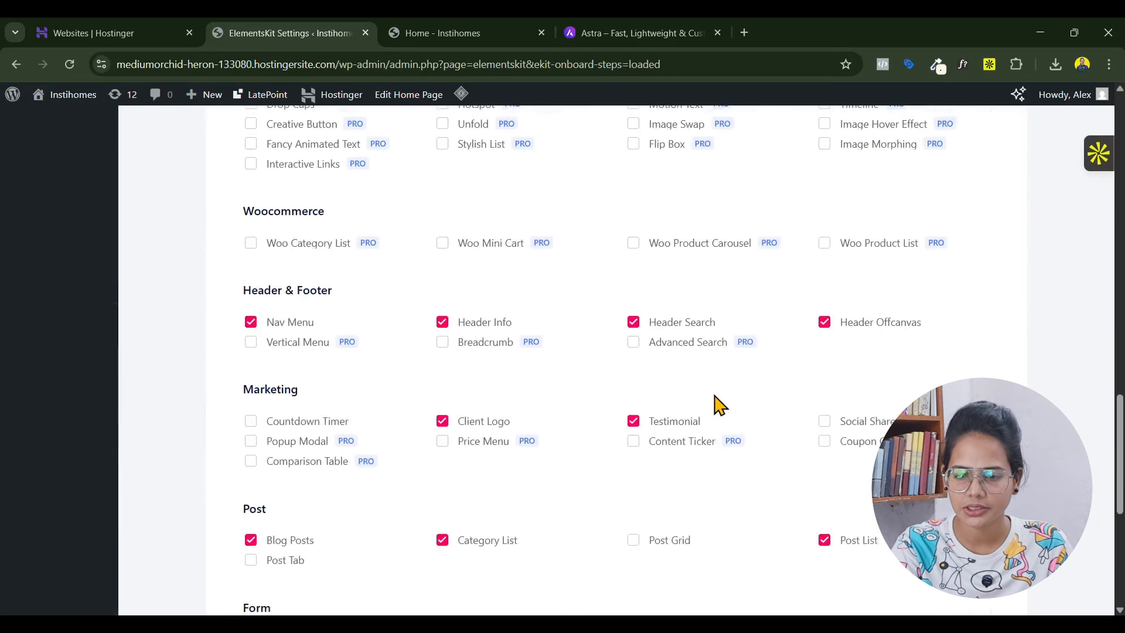
{"action": "left_click", "coordinate": [984, 534]}
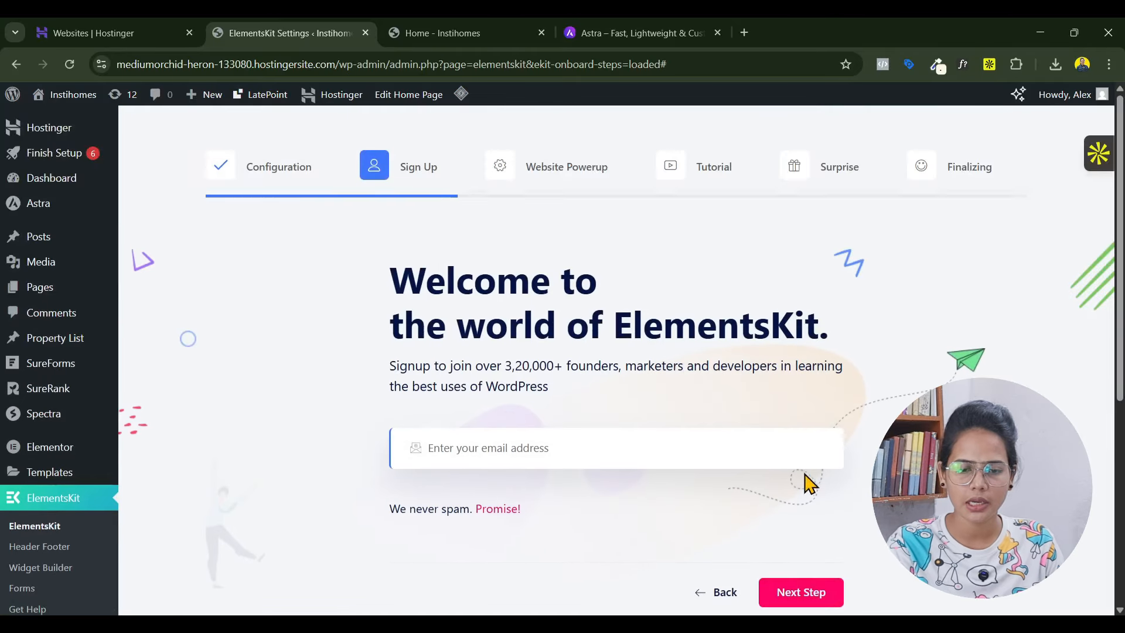
{"action": "scroll", "coordinate": [809, 483], "scroll_direction": "down", "scroll_amount": 3}
{"action": "left_click", "coordinate": [814, 452]}
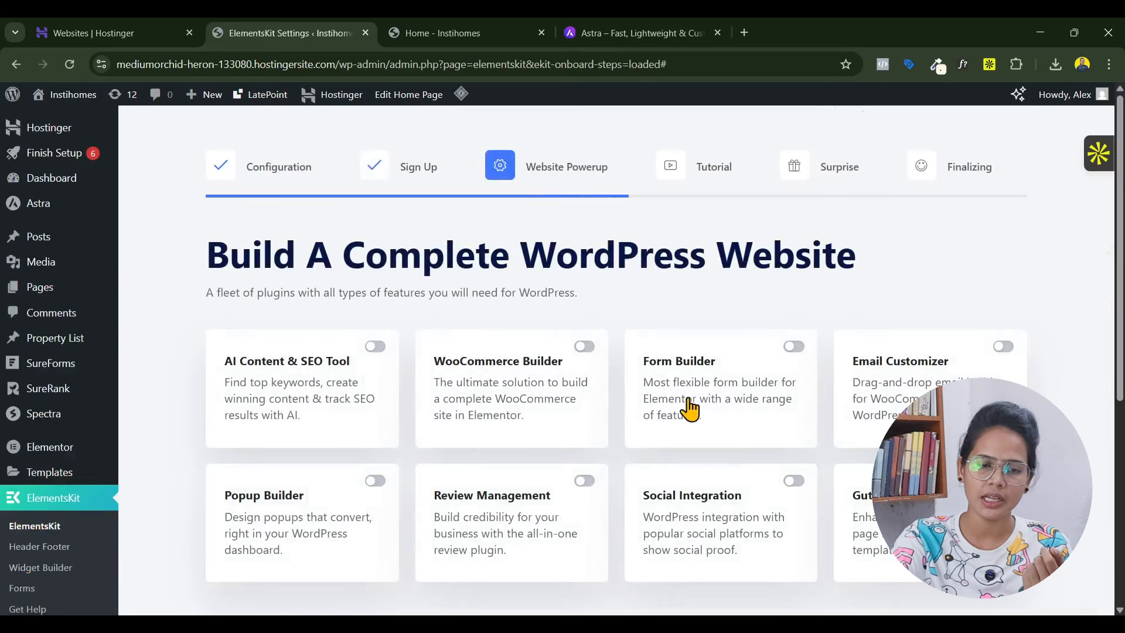
Unlock all the Website Powerup plugins and complete the remaining tutorial, surprise and finalizing stages of the ElementsKit setup
{"action": "scroll", "coordinate": [685, 409], "scroll_direction": "down", "scroll_amount": 6}
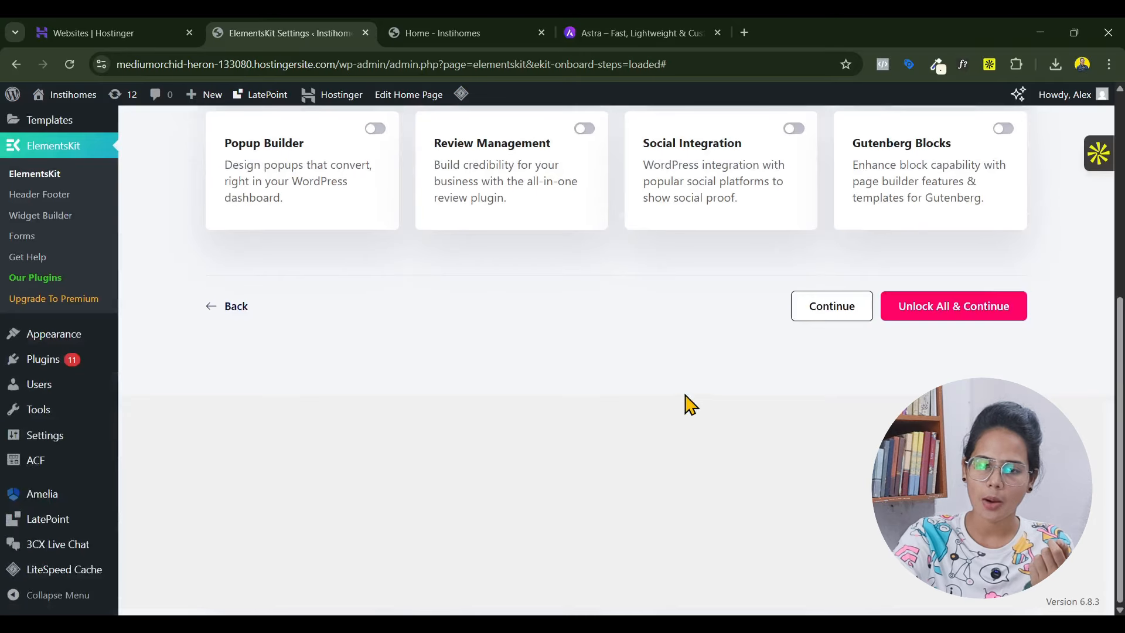
{"action": "left_click", "coordinate": [943, 321]}
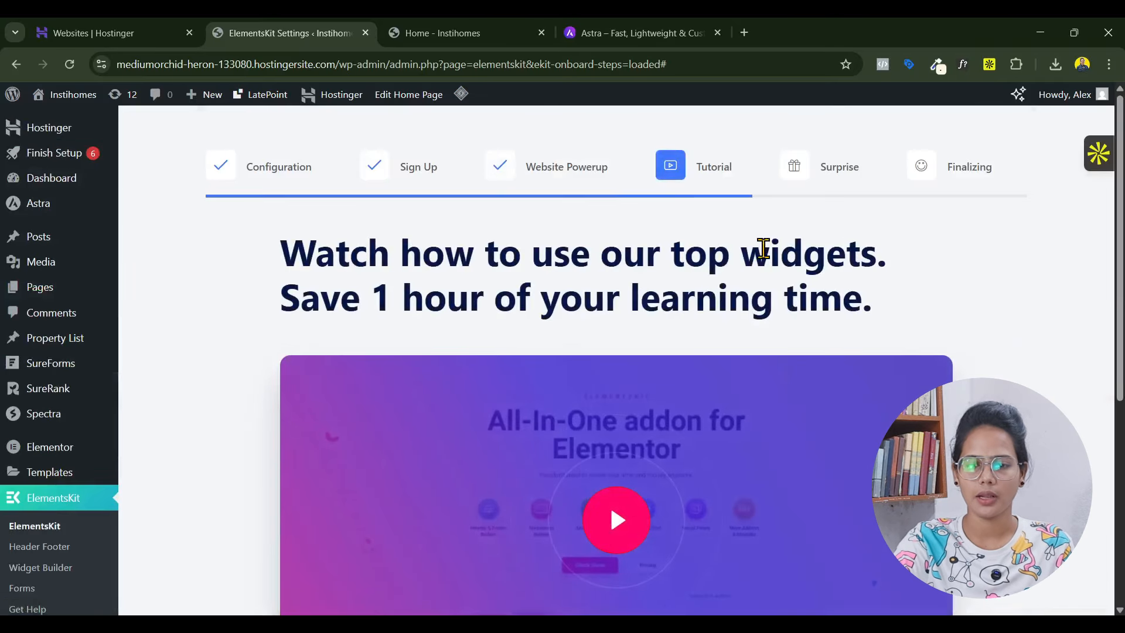
{"action": "scroll", "coordinate": [761, 246], "scroll_direction": "down", "scroll_amount": 6}
{"action": "left_click", "coordinate": [935, 383]}
{"action": "scroll", "coordinate": [936, 384], "scroll_direction": "down", "scroll_amount": 5}
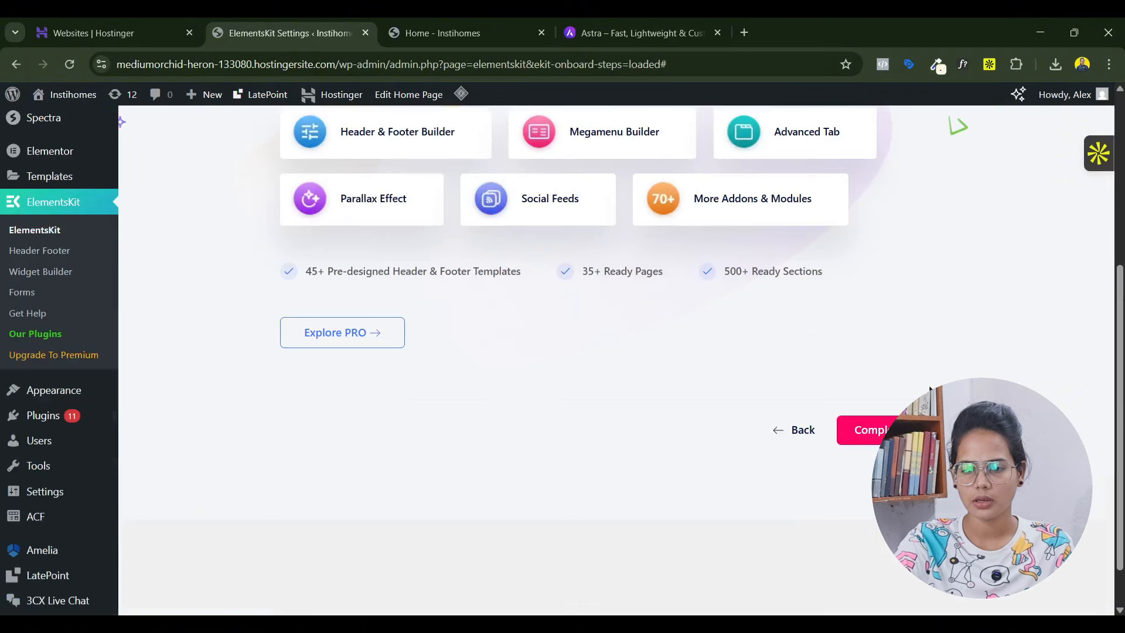
{"action": "left_click", "coordinate": [858, 433]}
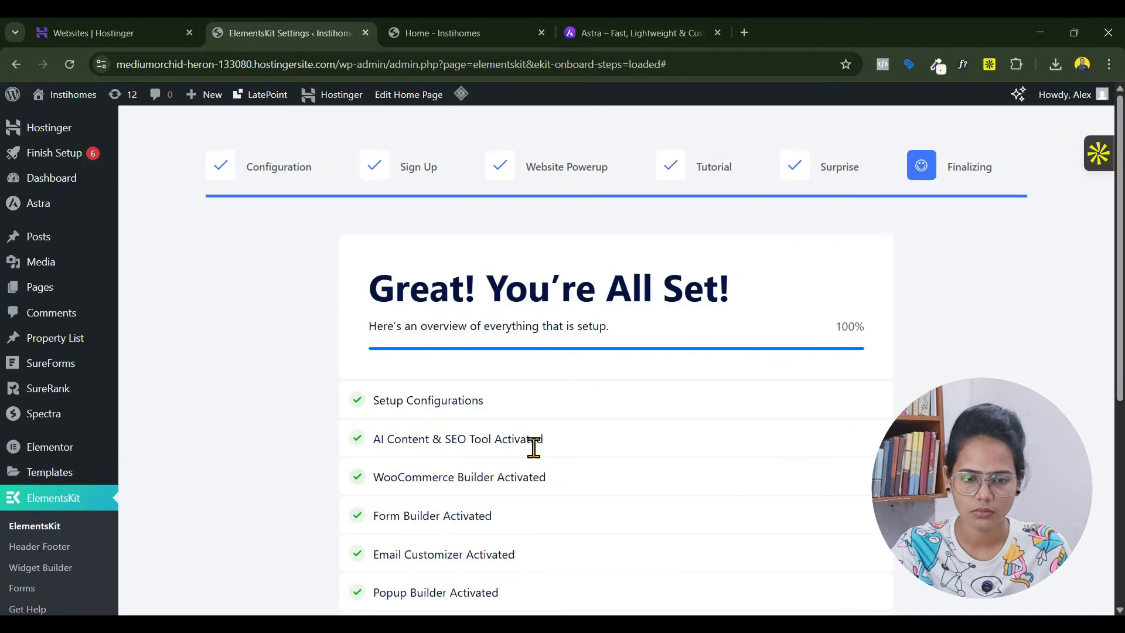
{"action": "scroll", "coordinate": [532, 447], "scroll_direction": "down", "scroll_amount": 6}
{"action": "left_click", "coordinate": [807, 415]}
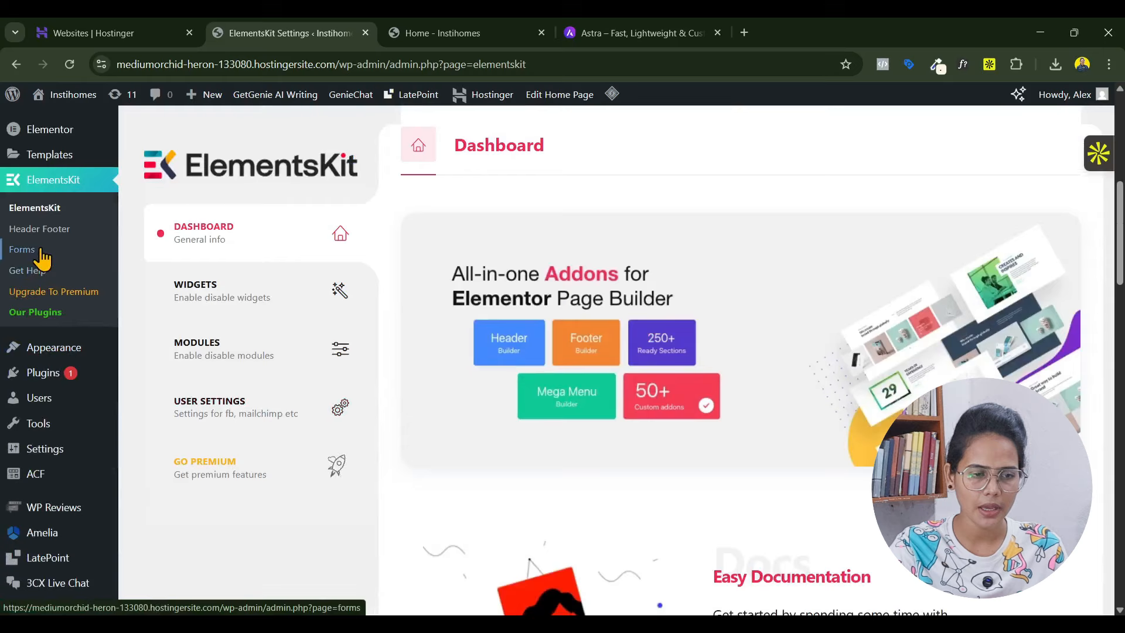
Start a new ElementsKit header-footer template and title it Header
{"action": "left_click", "coordinate": [39, 230]}
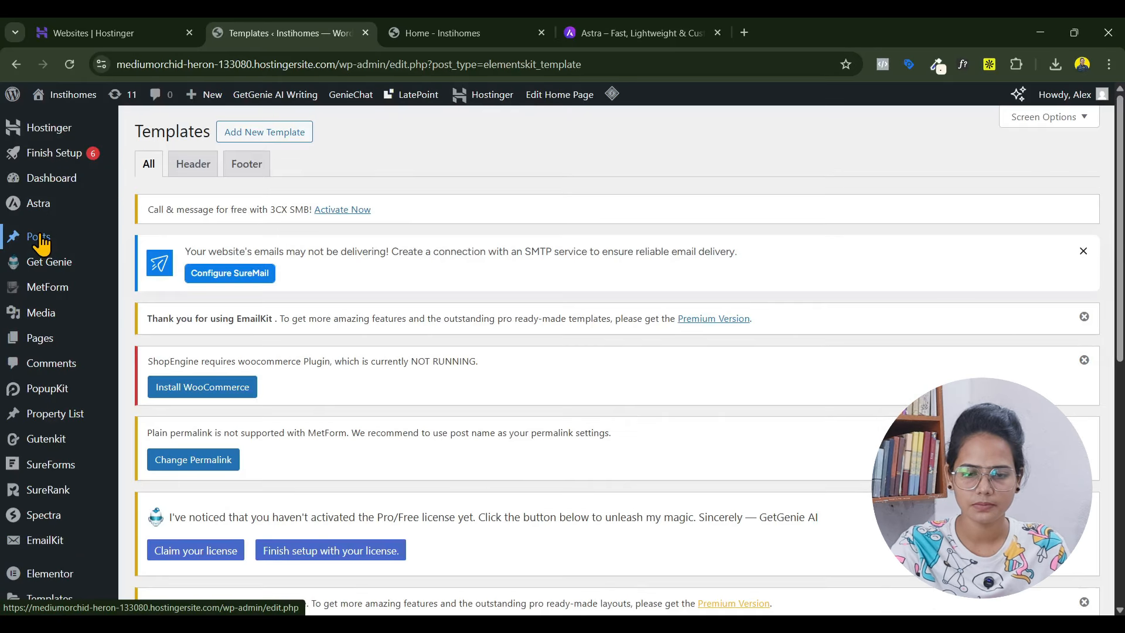
{"action": "left_click", "coordinate": [269, 135]}
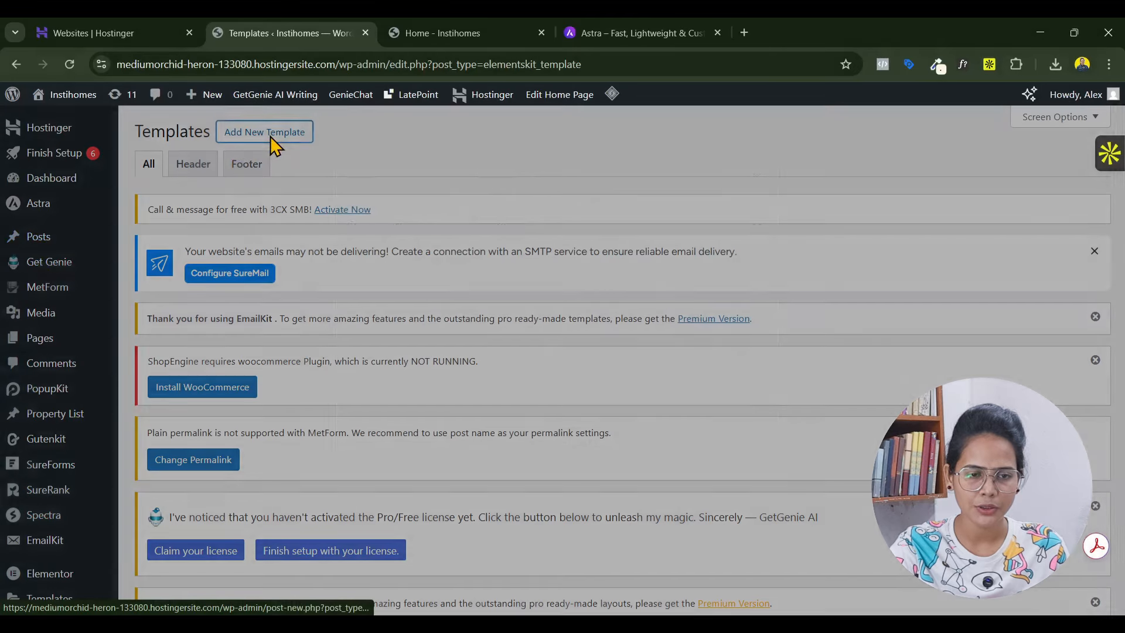
{"action": "left_click", "coordinate": [510, 238]}
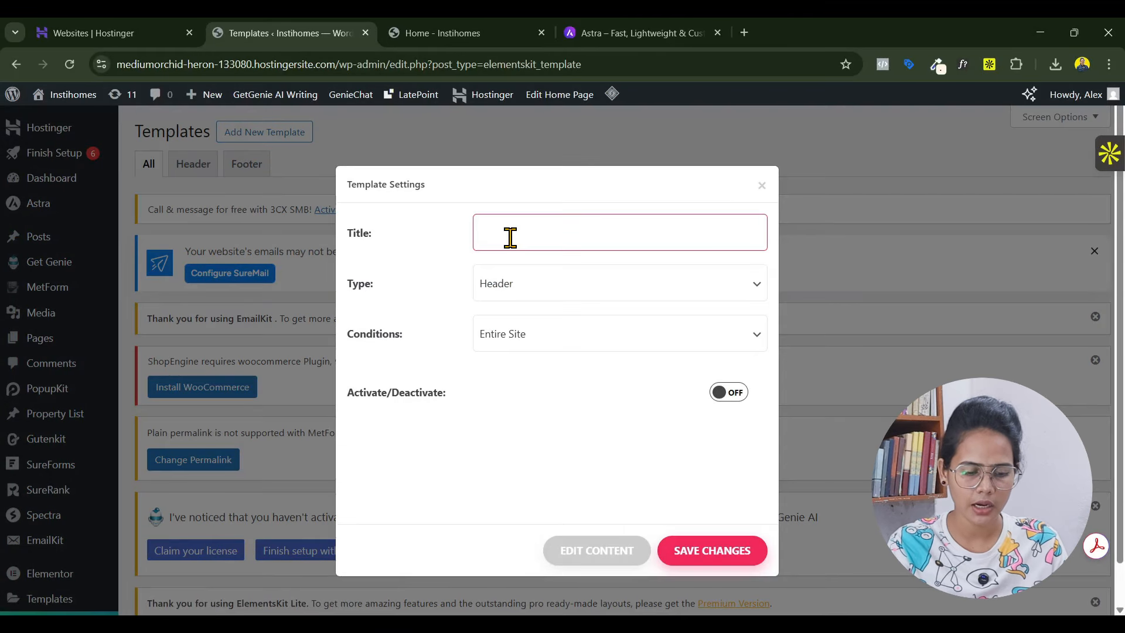
{"action": "type", "text": "Header"}
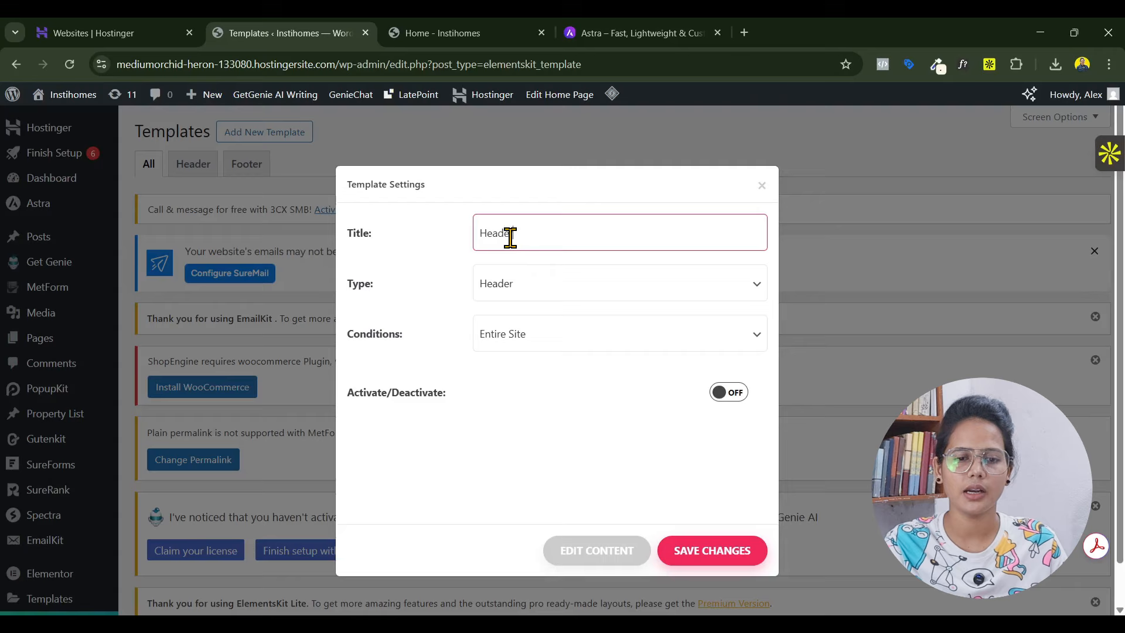
Set the template type to Header for the Entire Site, activate it, and open its content for editing
{"action": "left_click", "coordinate": [564, 291]}
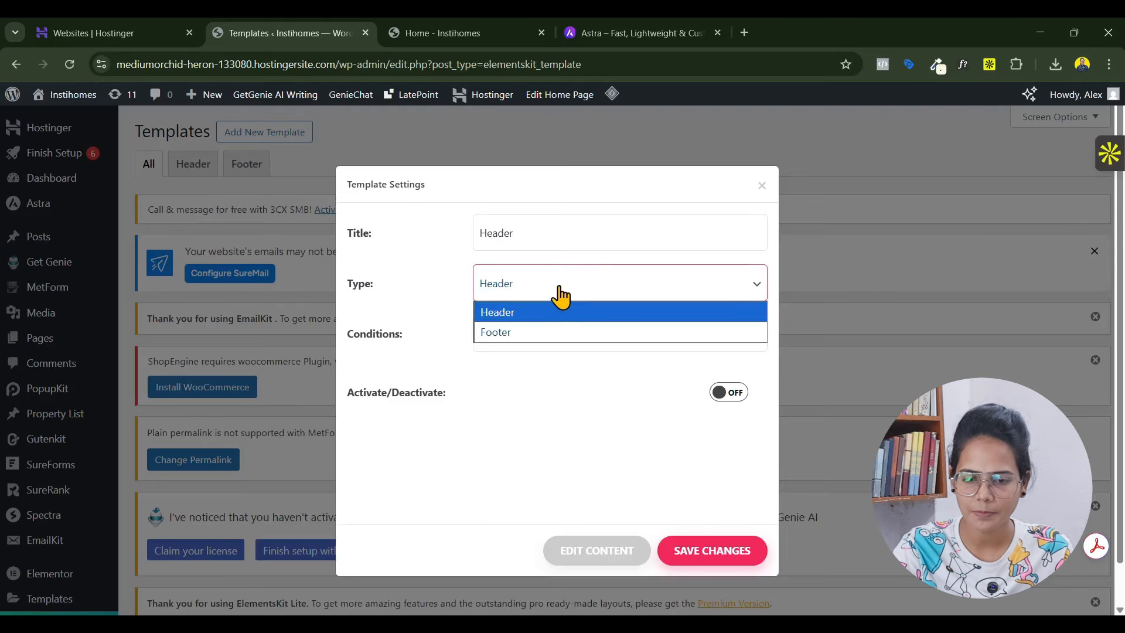
{"action": "left_click", "coordinate": [560, 312]}
{"action": "left_click", "coordinate": [588, 346]}
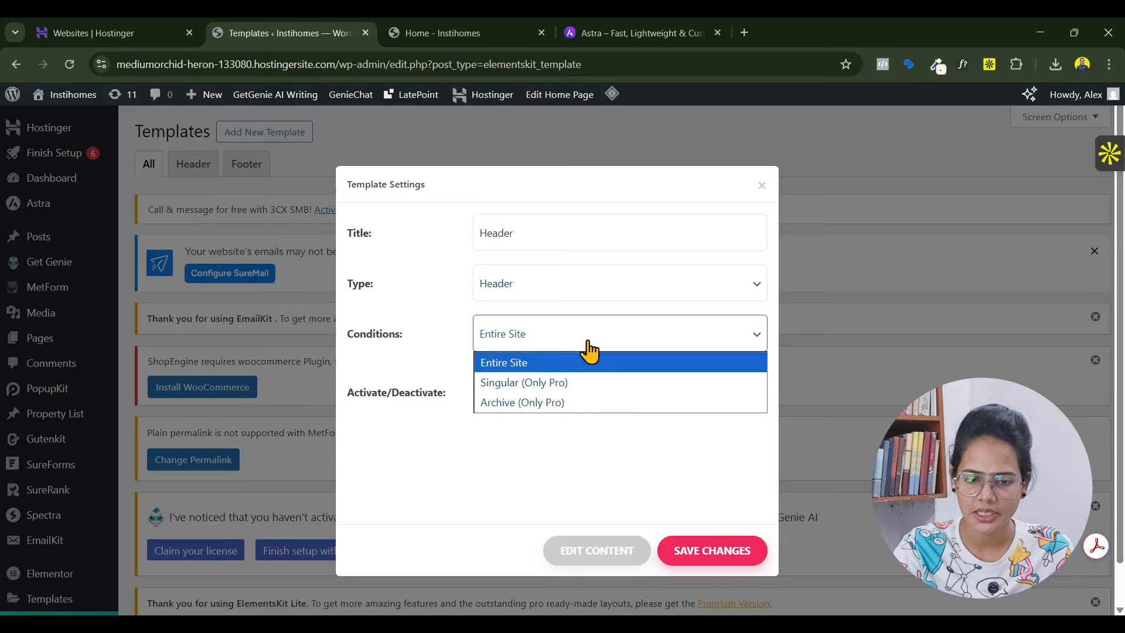
{"action": "left_click", "coordinate": [575, 366]}
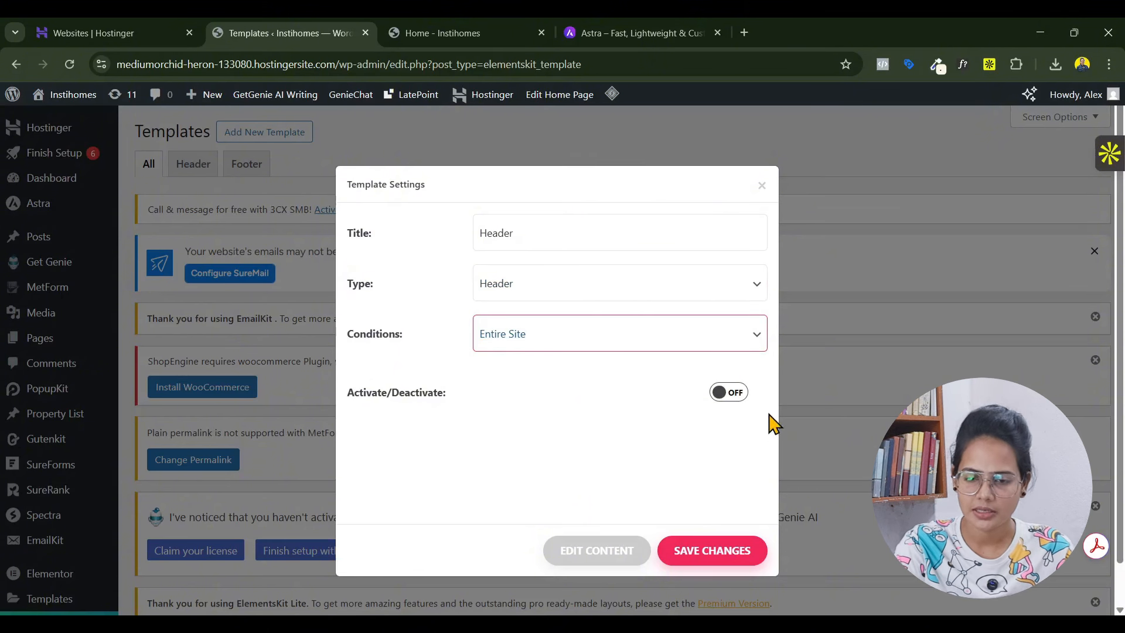
{"action": "left_click", "coordinate": [727, 387]}
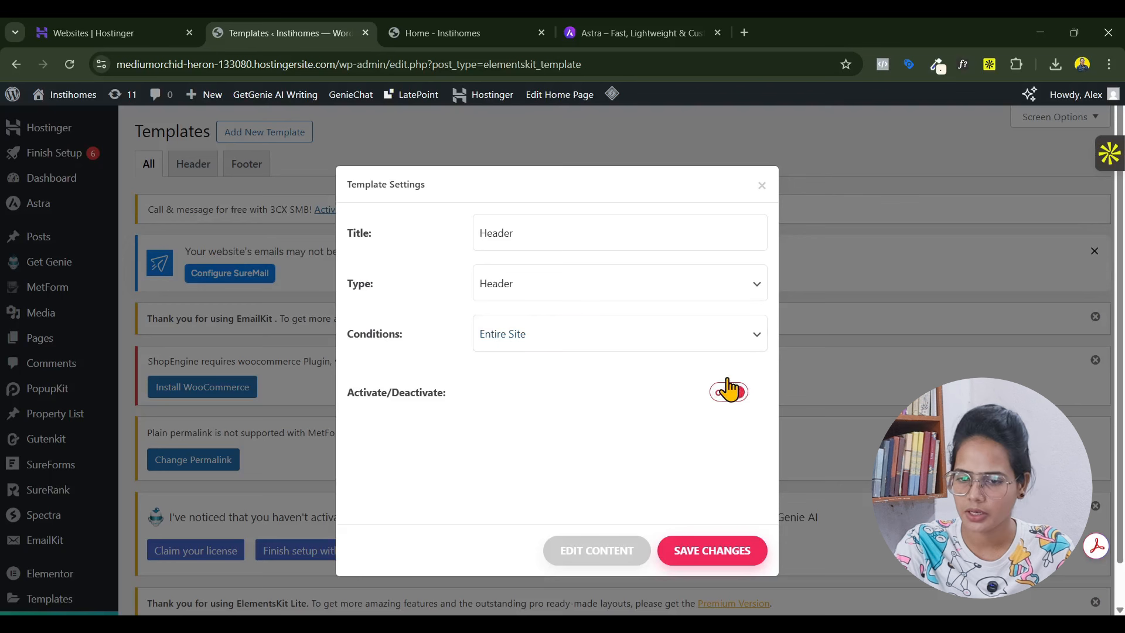
{"action": "left_click", "coordinate": [603, 551]}
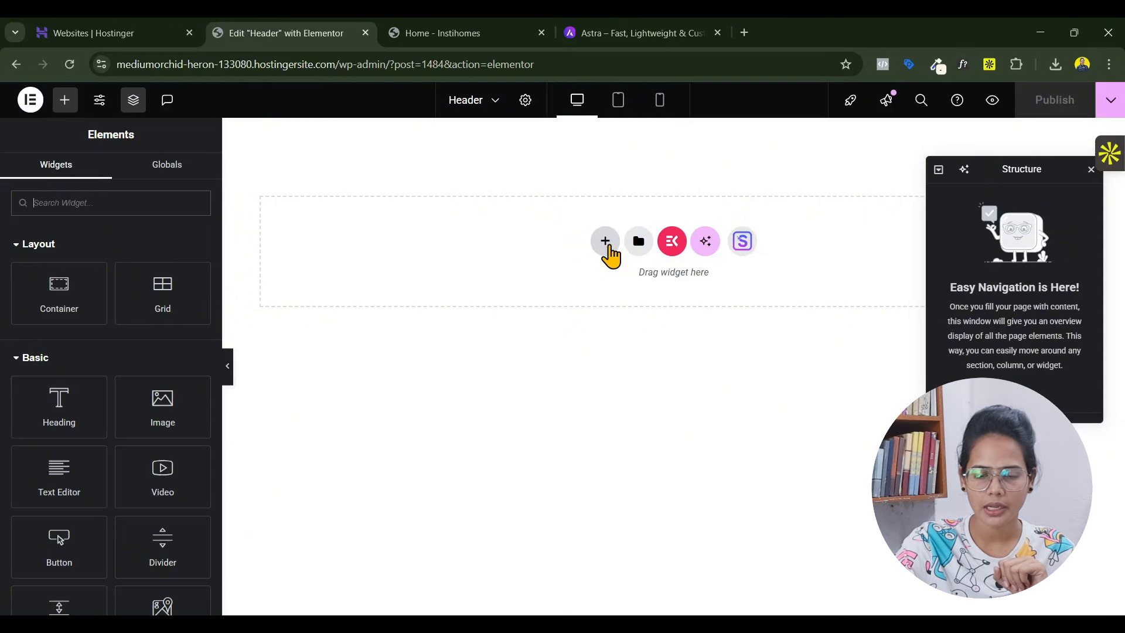
Add a three-column Flexbox container with a wider middle column and set its boxed content width to 1200 px
{"action": "left_click", "coordinate": [606, 242]}
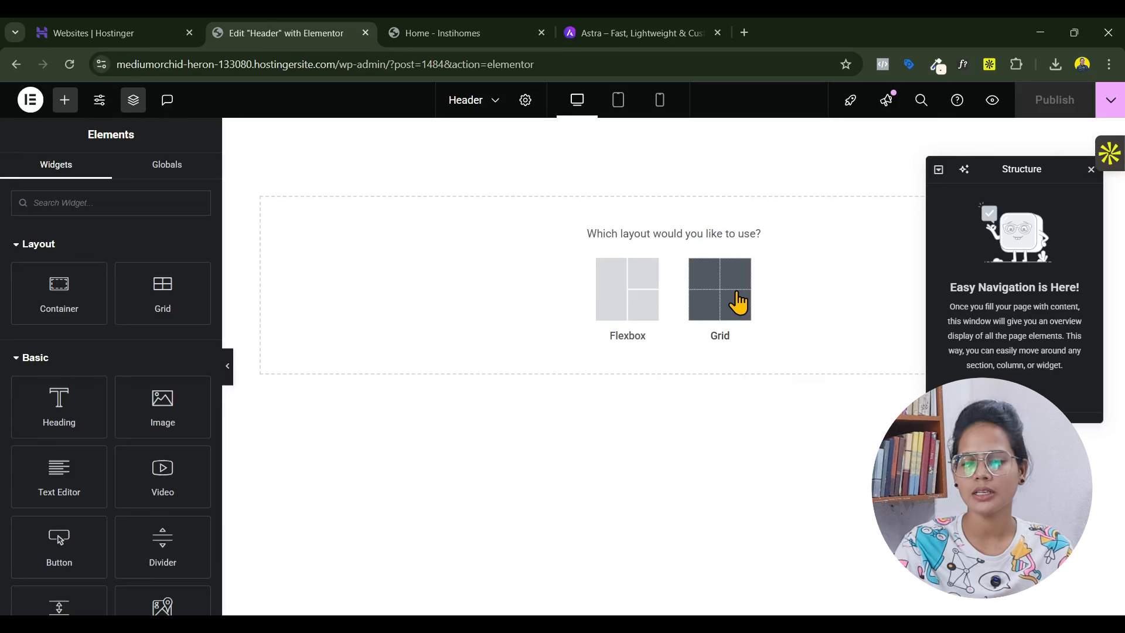
{"action": "left_click", "coordinate": [603, 317]}
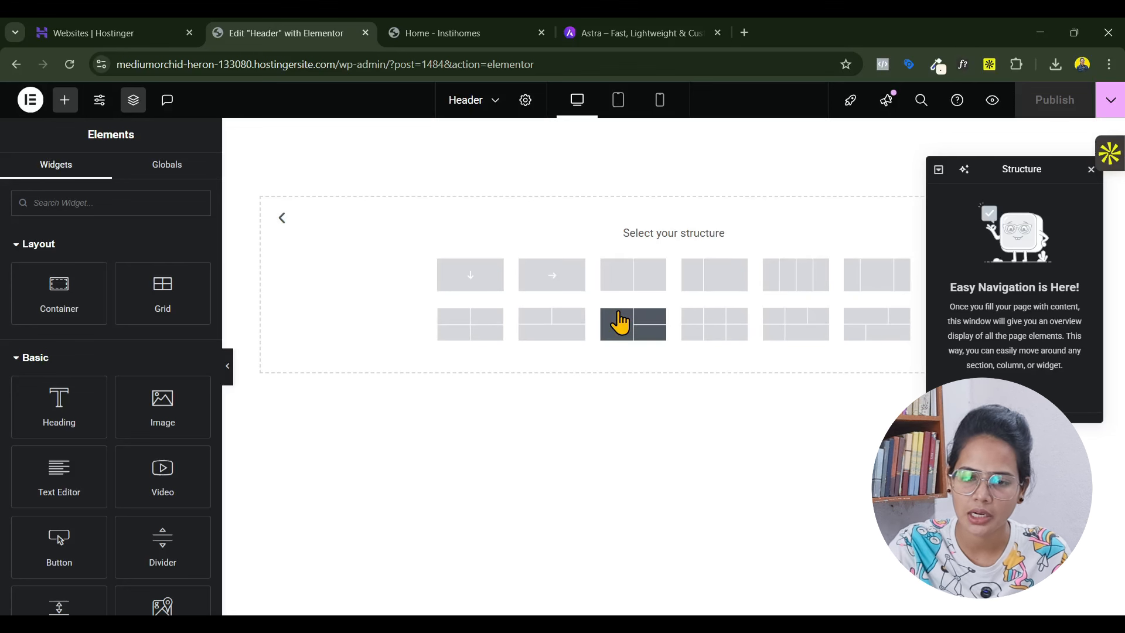
{"action": "left_click", "coordinate": [859, 293]}
{"action": "left_click_drag", "start_coordinate": [1017, 166], "coordinate": [1038, 275]}
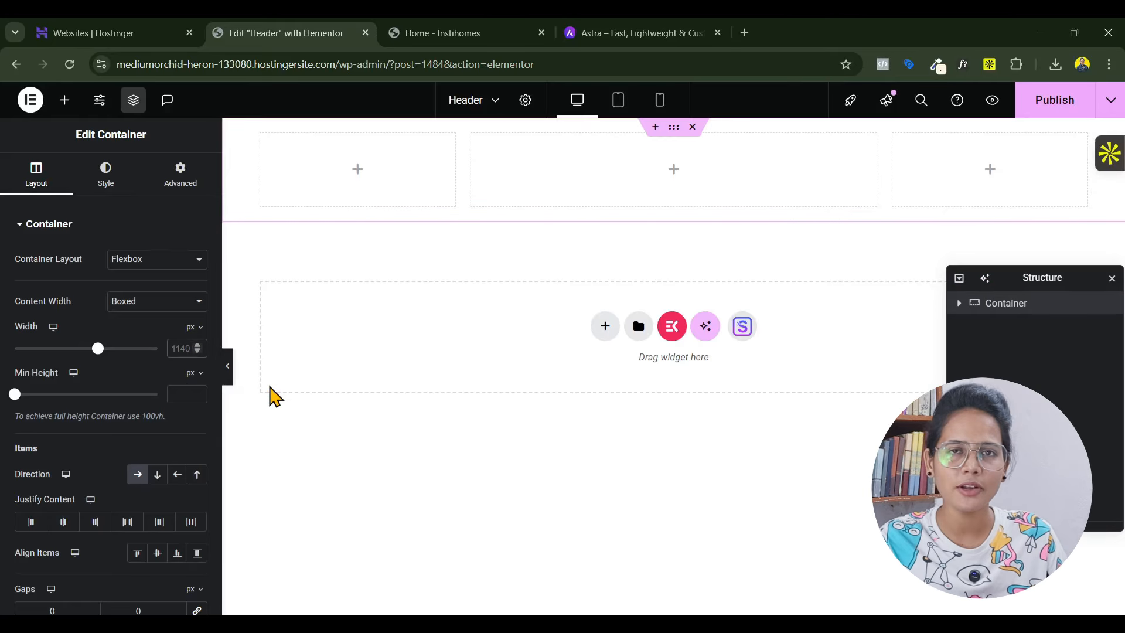
{"action": "type", "text": "1200"}
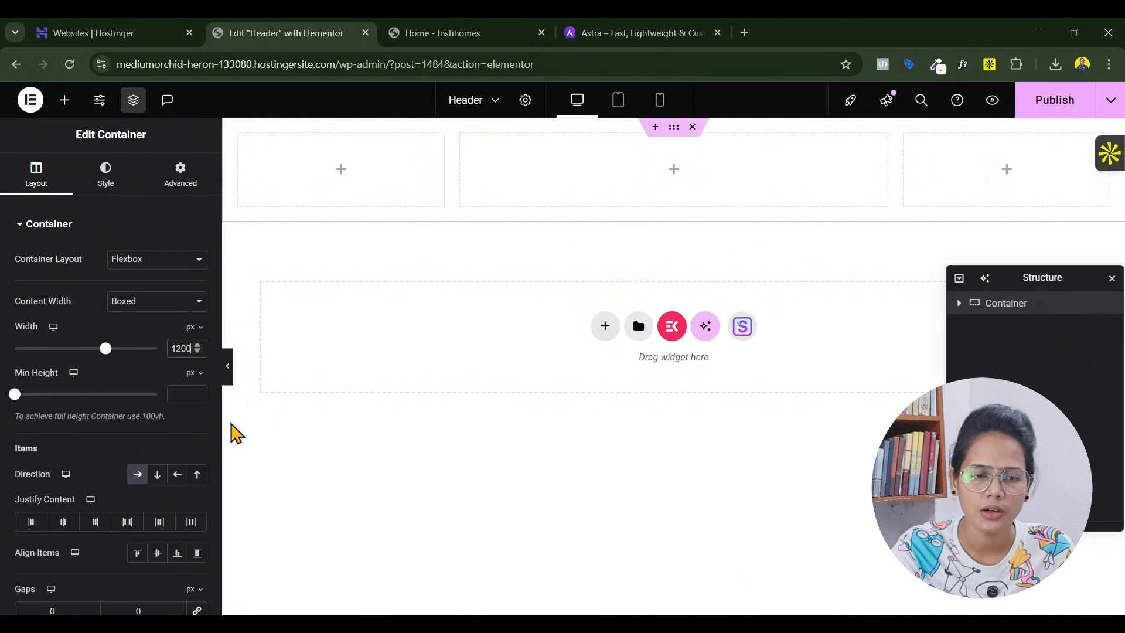
Search the widgets for "logo" and place a Site Logo widget in the container's first column
{"action": "left_click", "coordinate": [340, 175]}
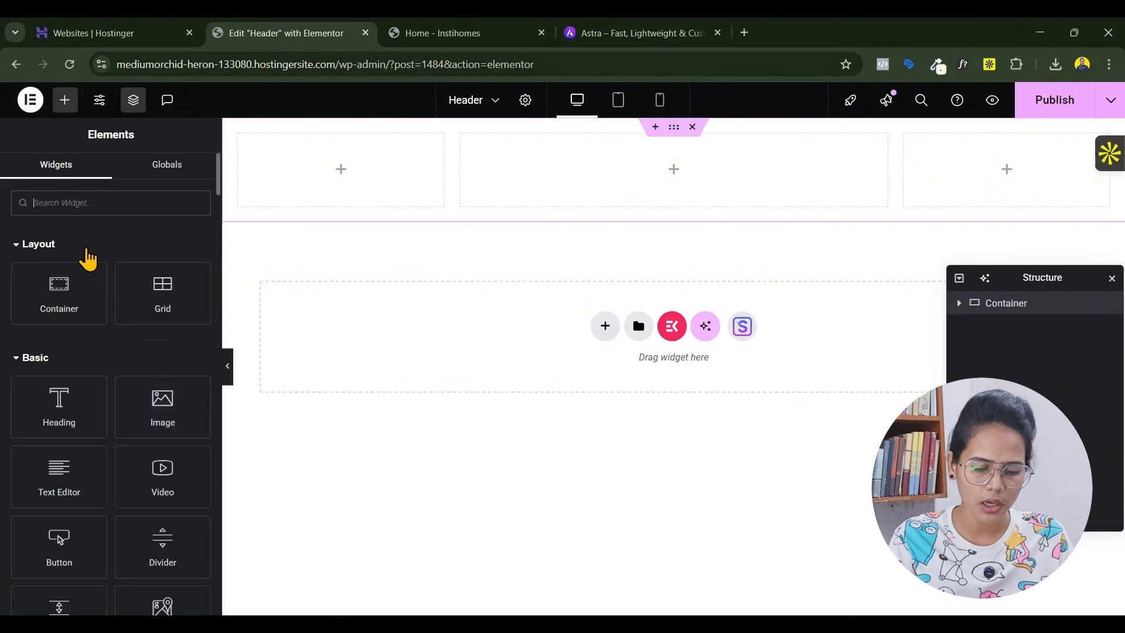
{"action": "type", "text": "logo"}
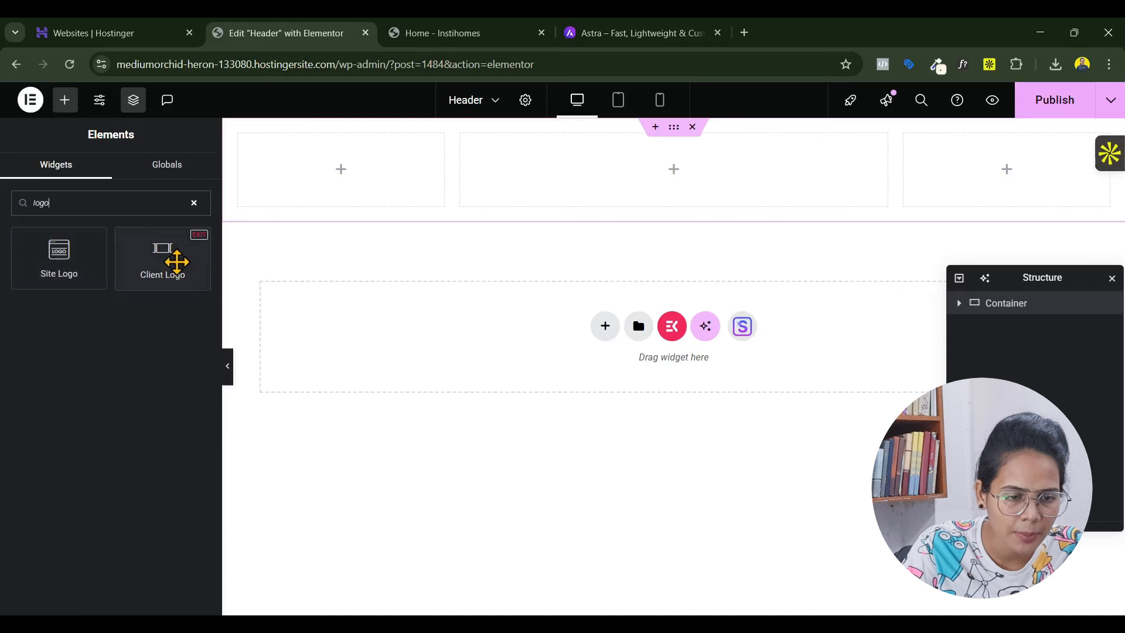
{"action": "left_click_drag", "start_coordinate": [58, 249], "coordinate": [341, 178]}
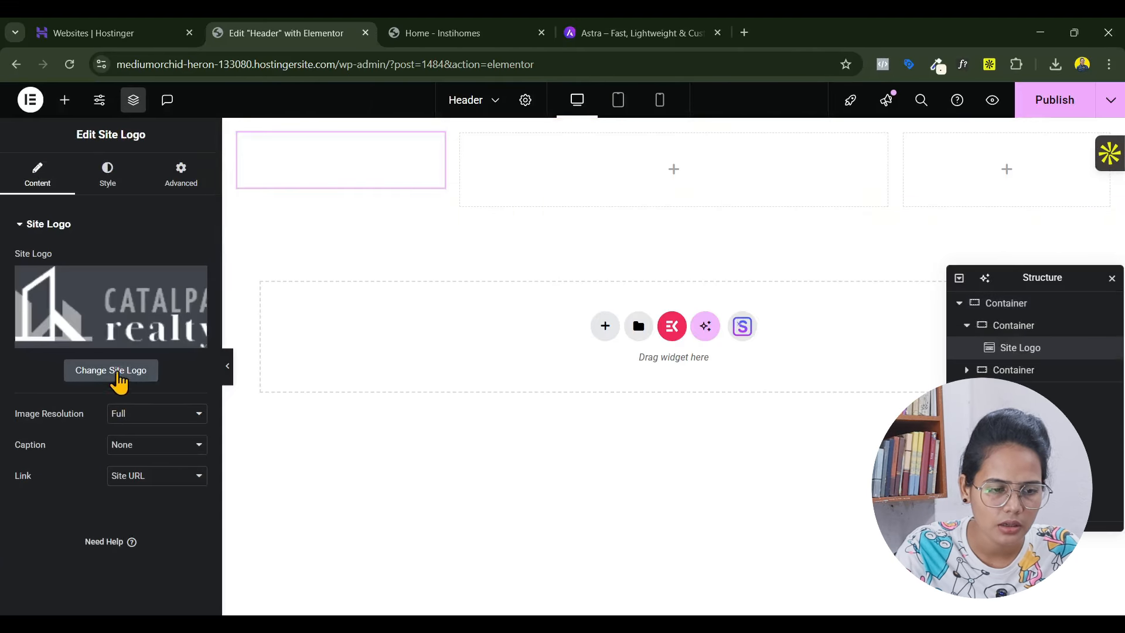
Check the site logo in the site identity settings, return to the header, and dismiss the AI logo suggestion
{"action": "left_click", "coordinate": [122, 373]}
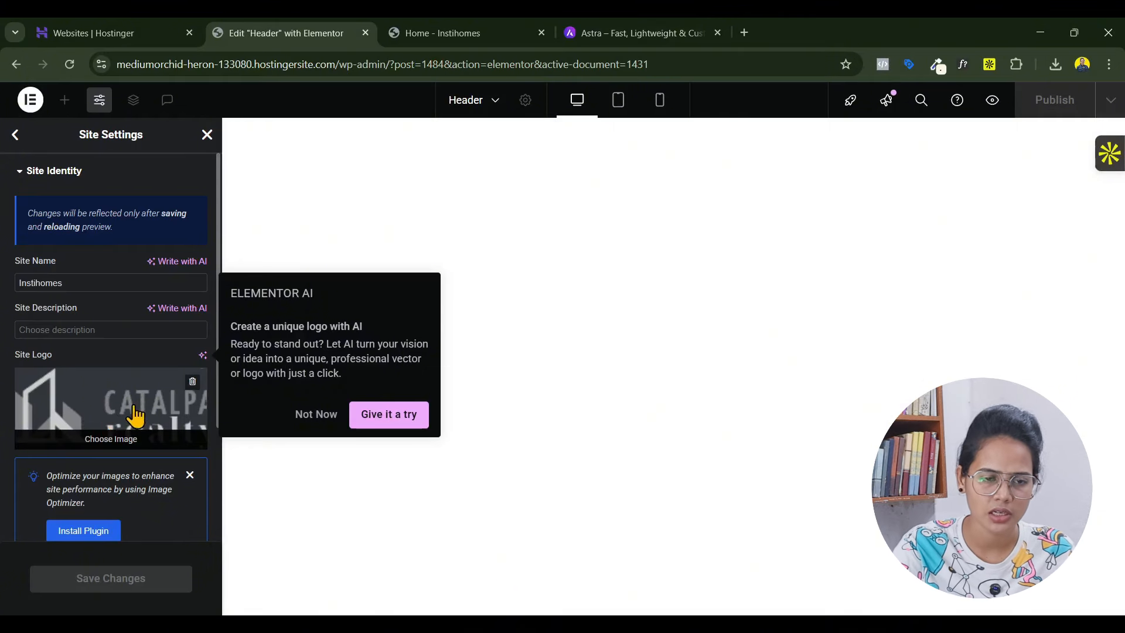
{"action": "left_click", "coordinate": [207, 136]}
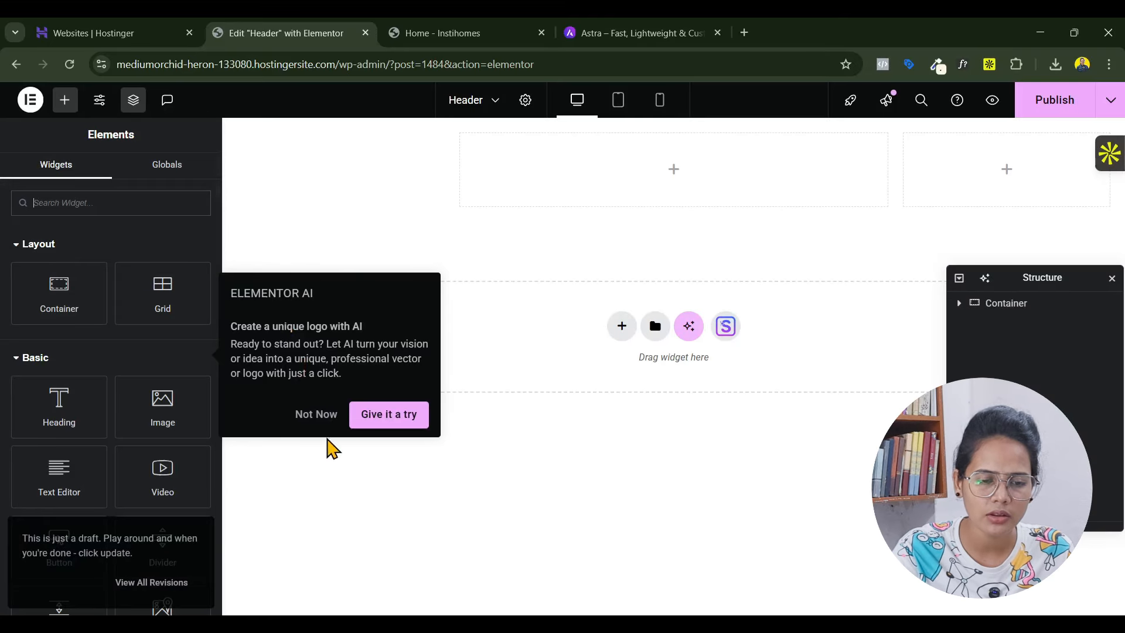
{"action": "left_click", "coordinate": [316, 416]}
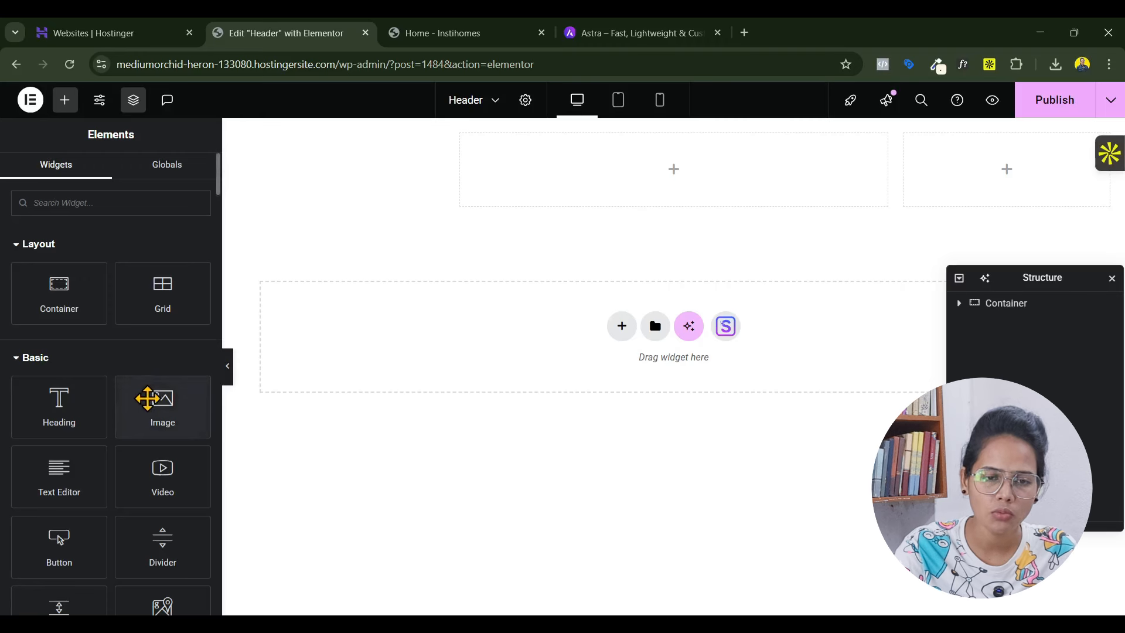
Add an Image widget below the Site Logo in the first column
{"action": "left_click_drag", "start_coordinate": [158, 397], "coordinate": [344, 150]}
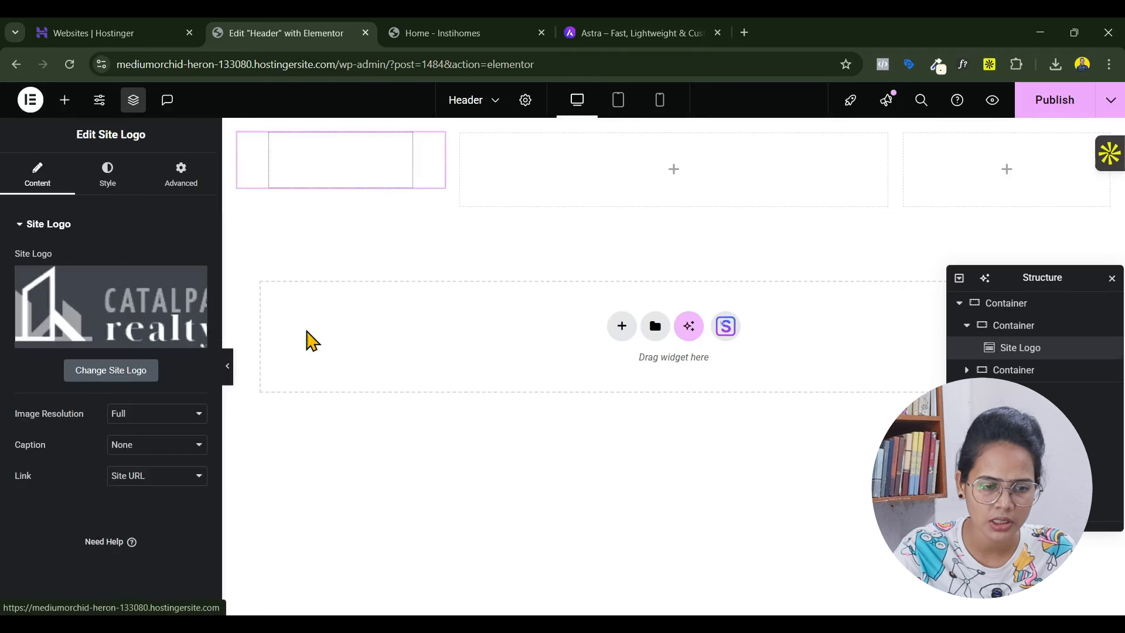
{"action": "left_click", "coordinate": [64, 100]}
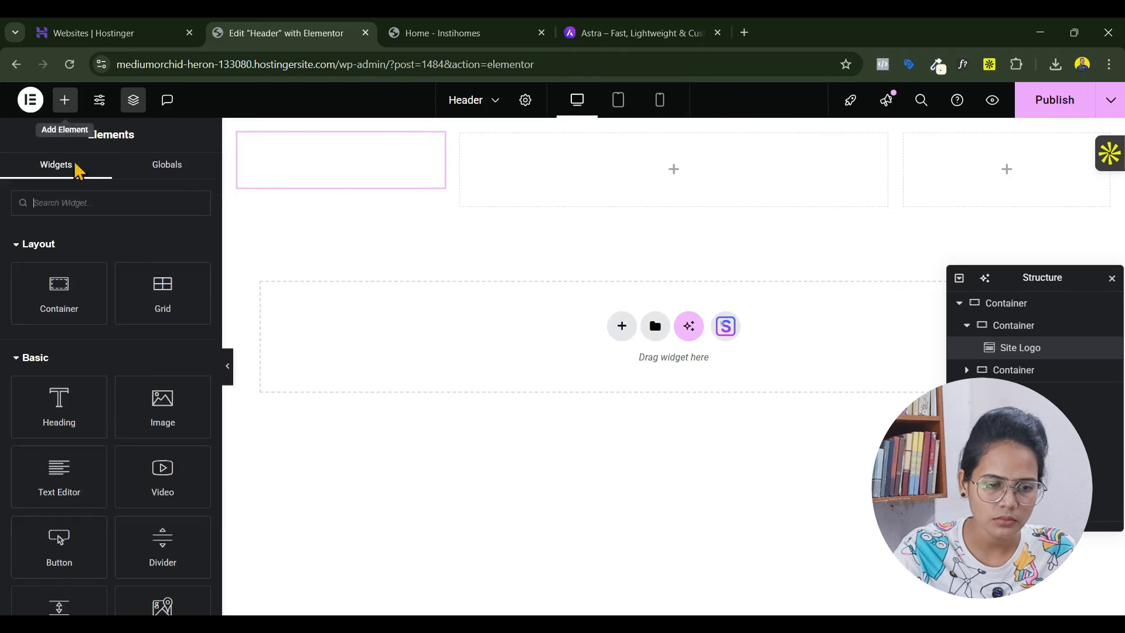
{"action": "left_click_drag", "start_coordinate": [164, 403], "coordinate": [306, 178]}
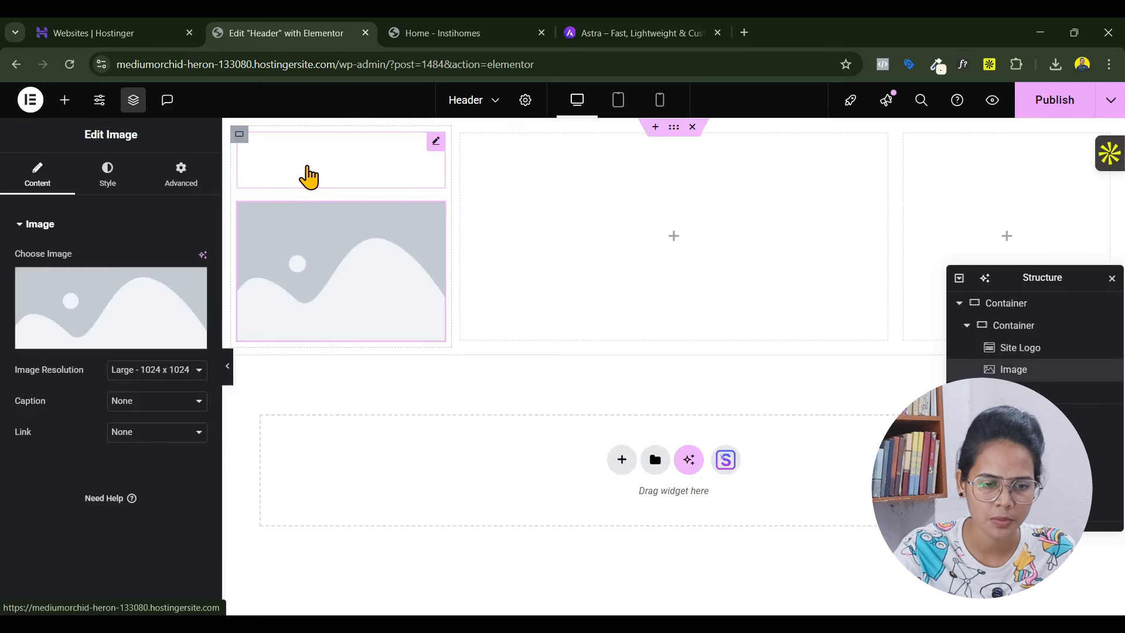
Set the Image widget's picture to dryer-alt.svg from the media library
{"action": "left_click", "coordinate": [116, 312]}
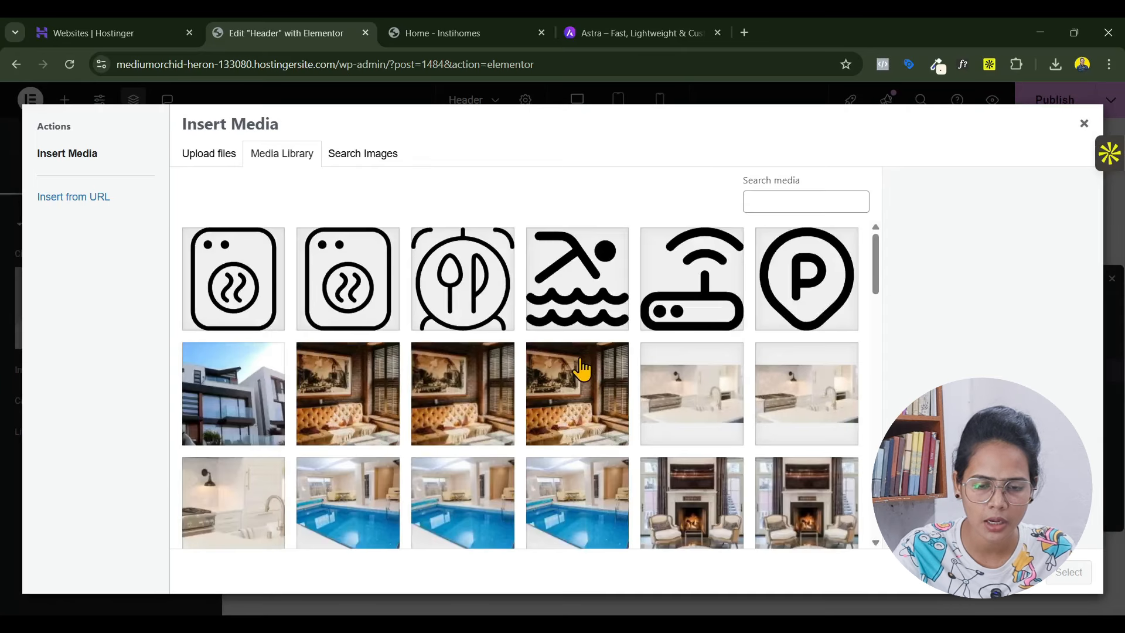
{"action": "left_click", "coordinate": [286, 299]}
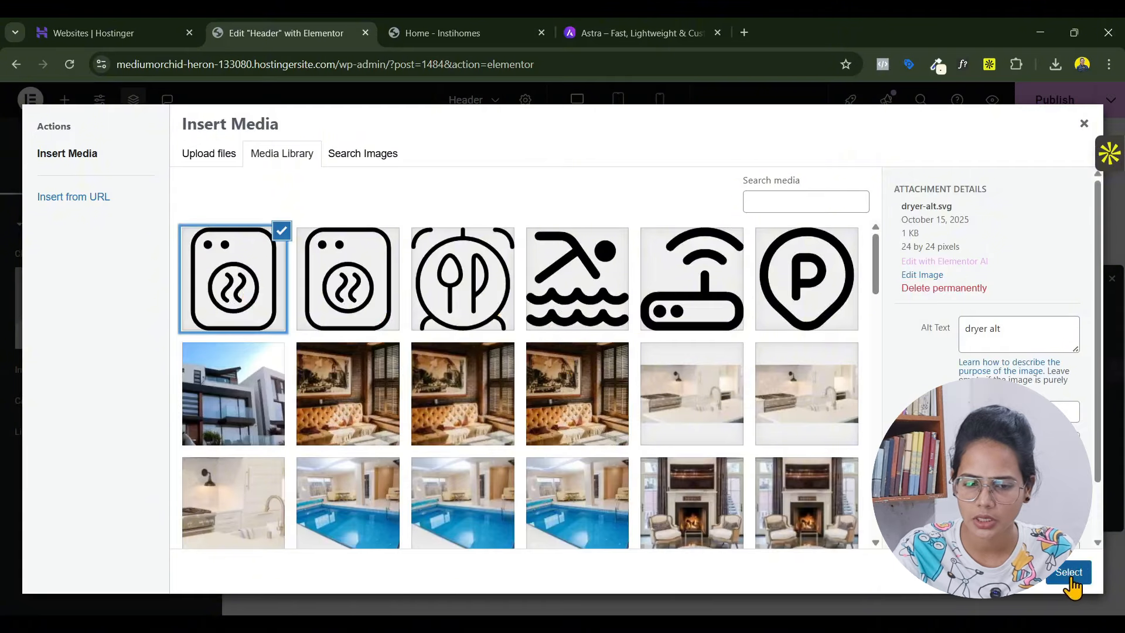
{"action": "left_click", "coordinate": [1070, 576]}
Give the image a custom URL link pointing to the Home page
{"action": "left_click", "coordinate": [155, 538]}
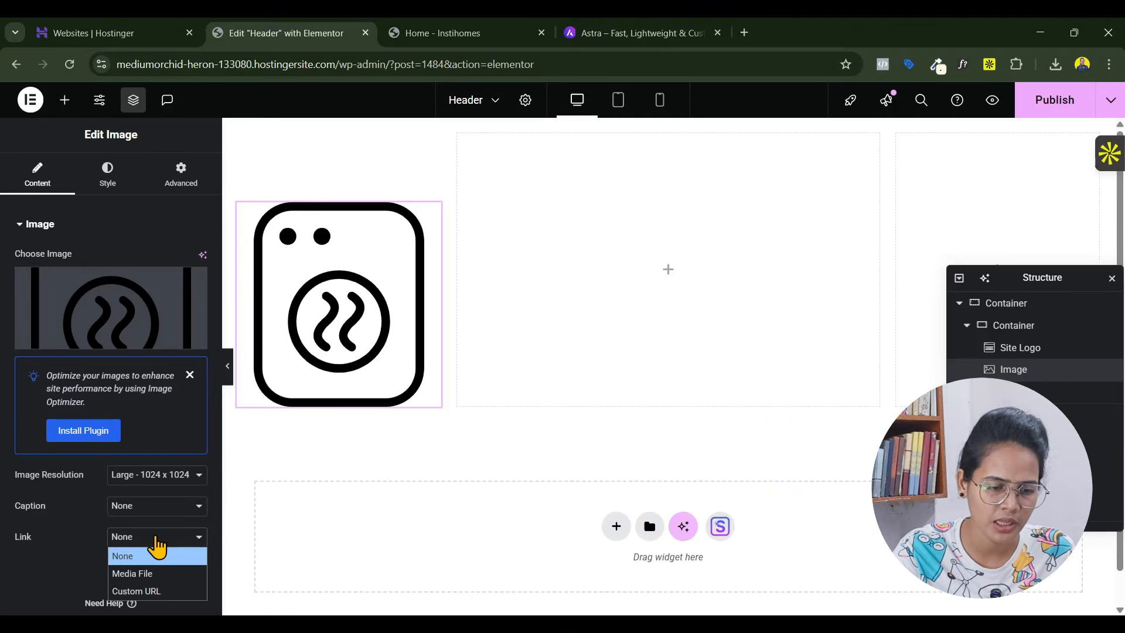
{"action": "left_click", "coordinate": [156, 592]}
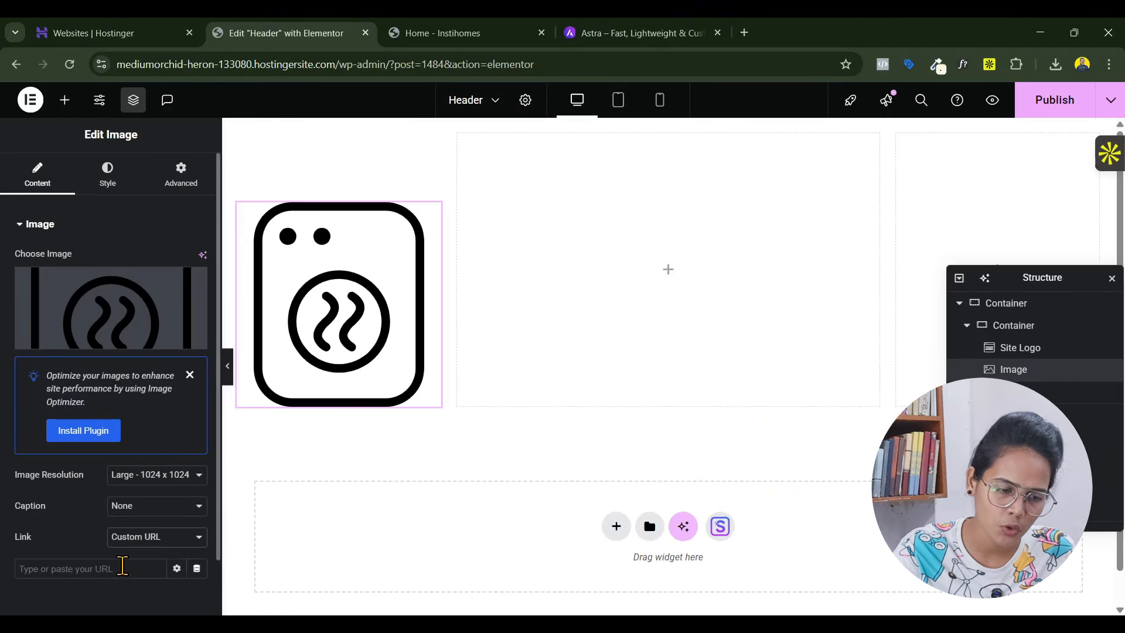
{"action": "left_click", "coordinate": [121, 566]}
{"action": "type", "text": "home"}
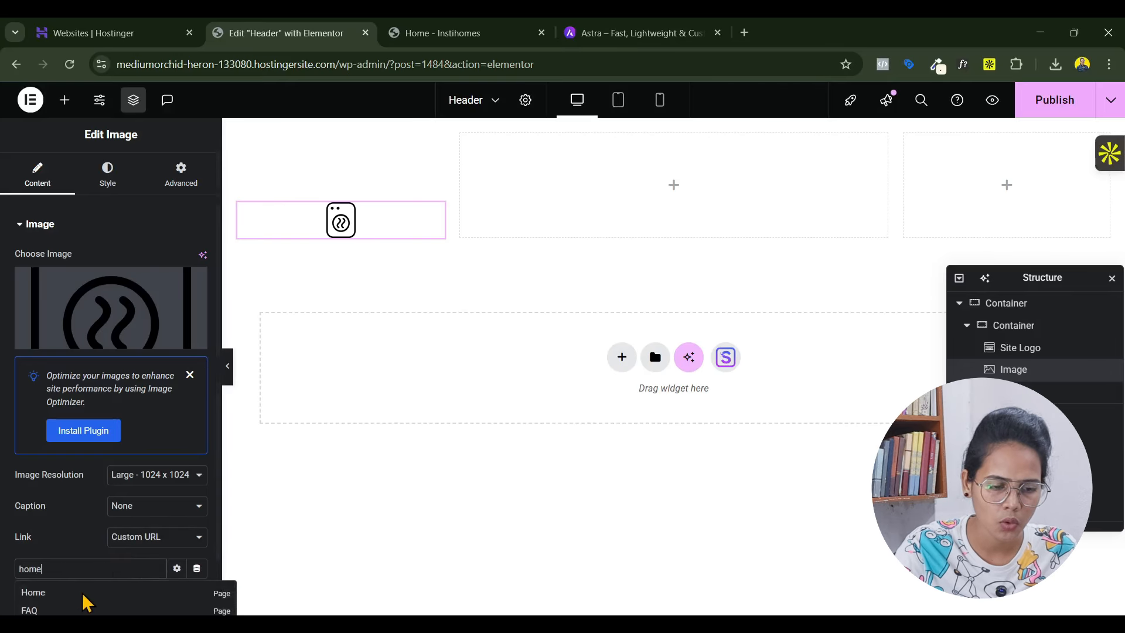
{"action": "left_click", "coordinate": [83, 595]}
{"action": "left_click_drag", "start_coordinate": [107, 567], "coordinate": [269, 564]}
{"action": "left_click", "coordinate": [148, 592]}
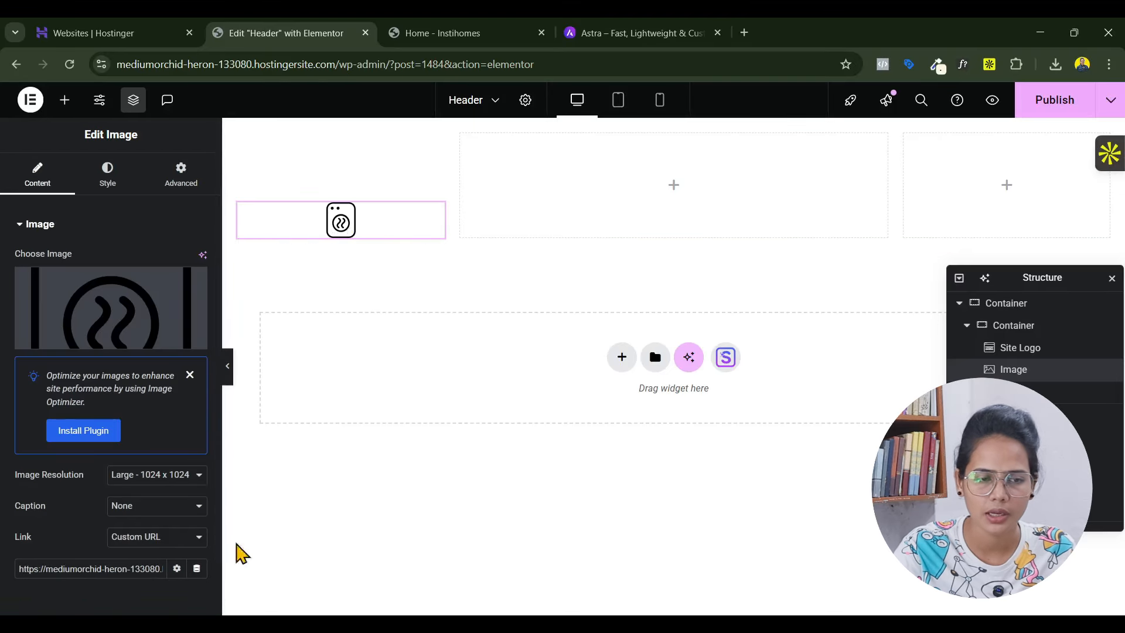
Align the image to the left and set its width to 16%
{"action": "left_click", "coordinate": [109, 173]}
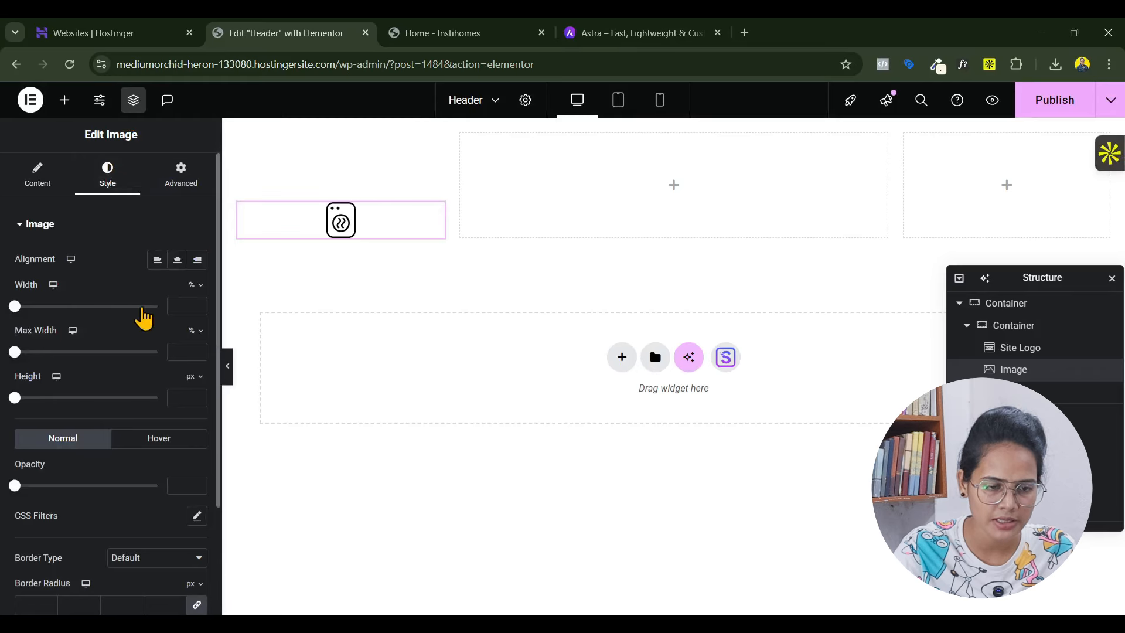
{"action": "left_click", "coordinate": [153, 263]}
{"action": "left_click_drag", "start_coordinate": [15, 306], "coordinate": [39, 321]}
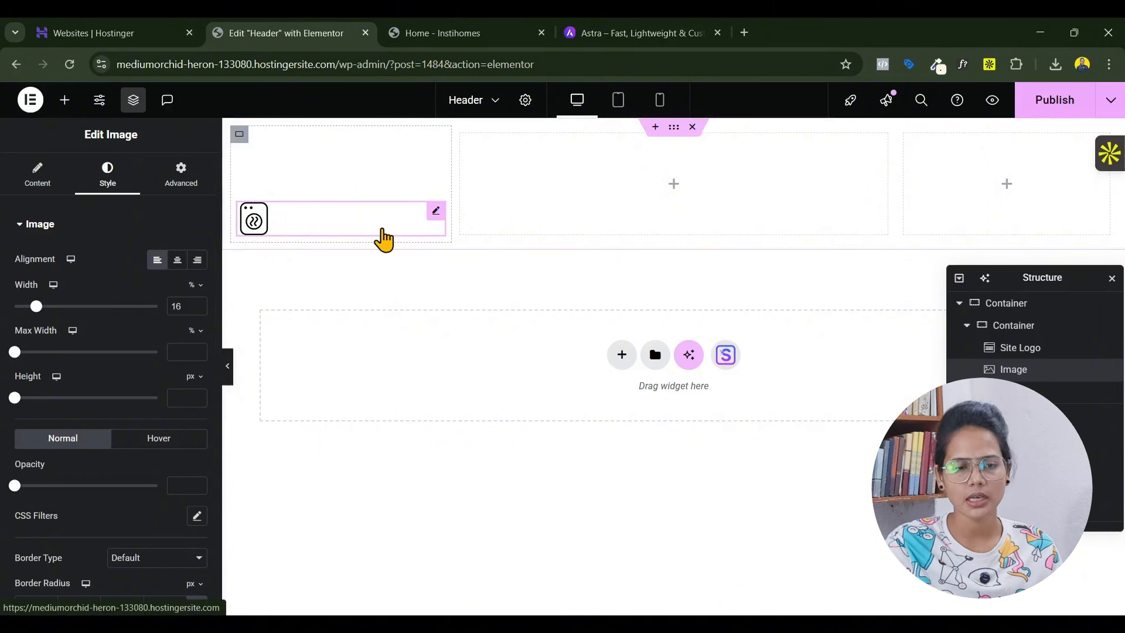
Delete the Image widget from the header's first column
{"action": "right_click", "coordinate": [363, 231]}
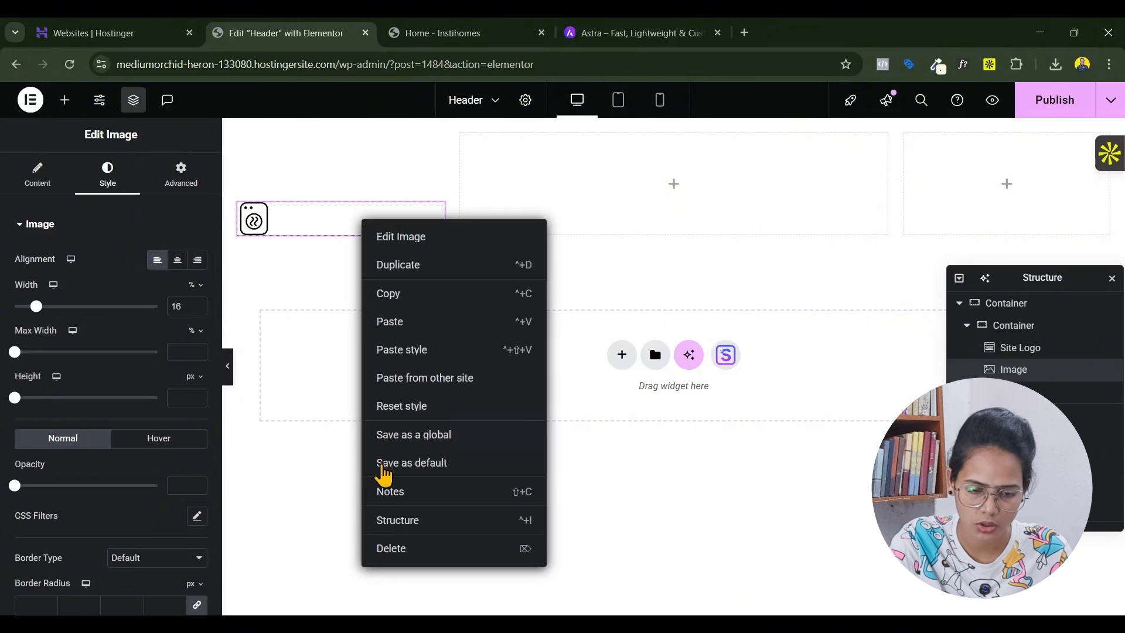
{"action": "left_click", "coordinate": [415, 555]}
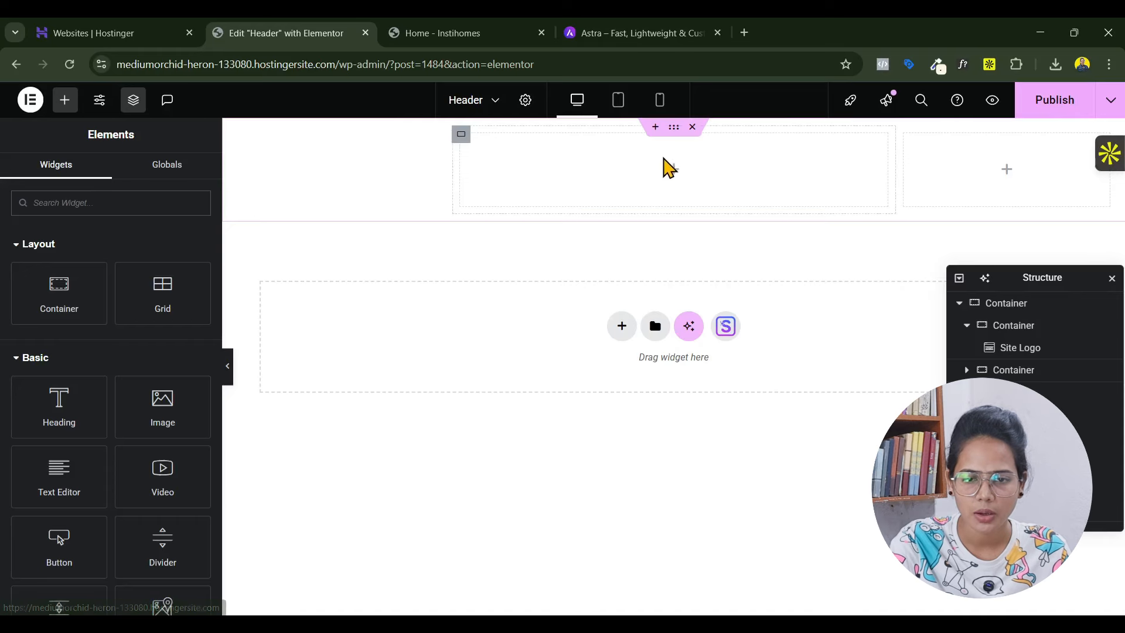
Give the outer header container a classic background in the global Theme Brand color
{"action": "left_click", "coordinate": [1004, 305]}
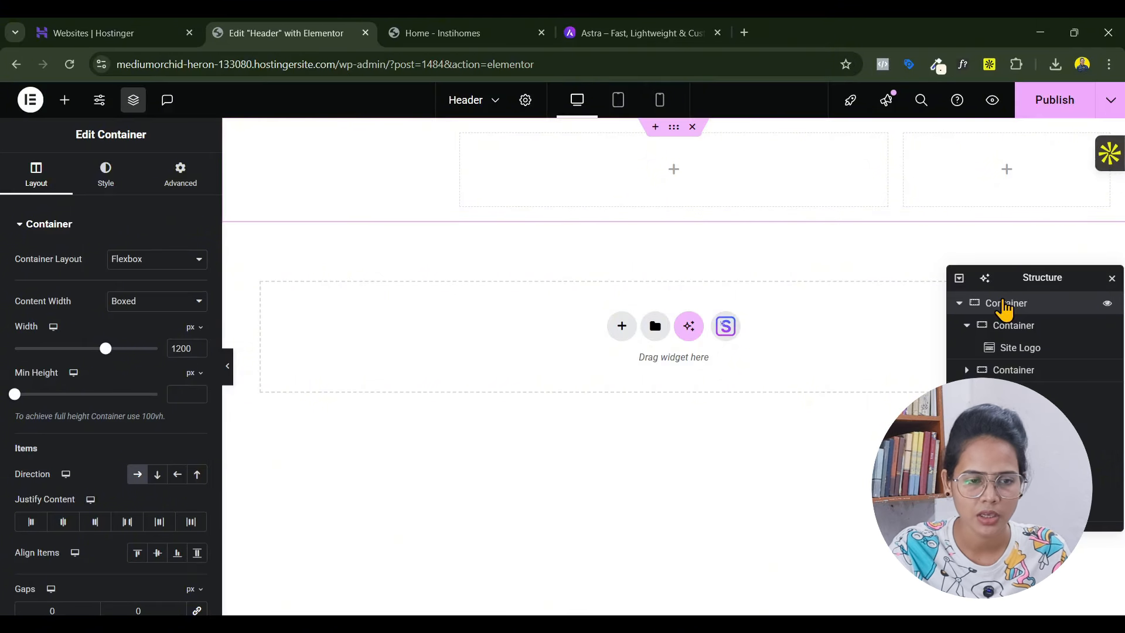
{"action": "left_click", "coordinate": [105, 179]}
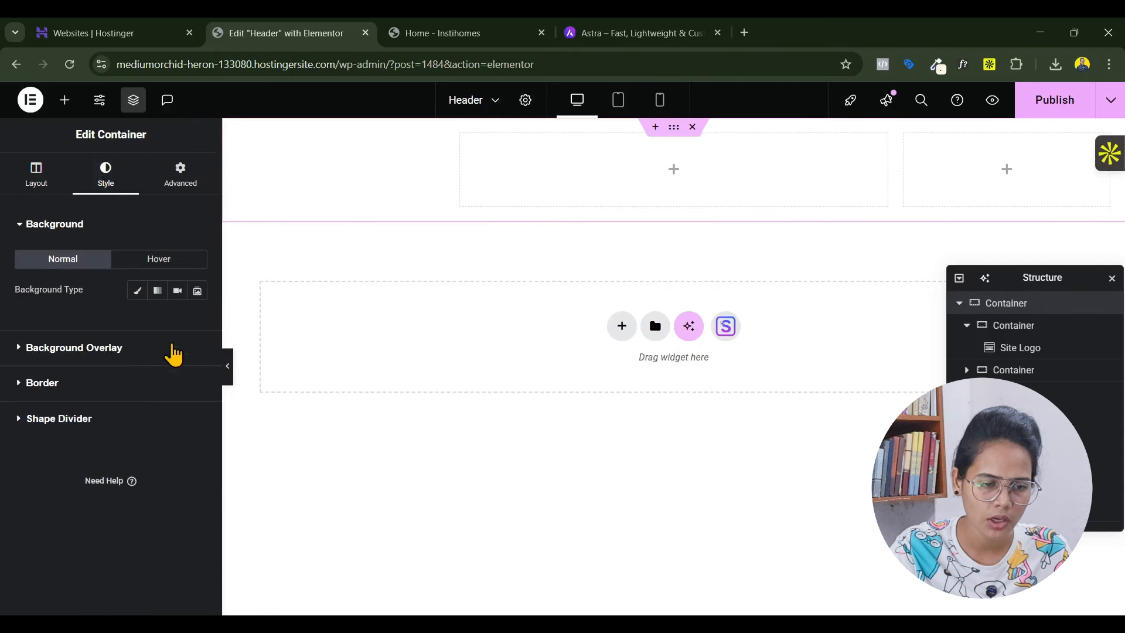
{"action": "left_click", "coordinate": [137, 291]}
{"action": "left_click", "coordinate": [177, 321]}
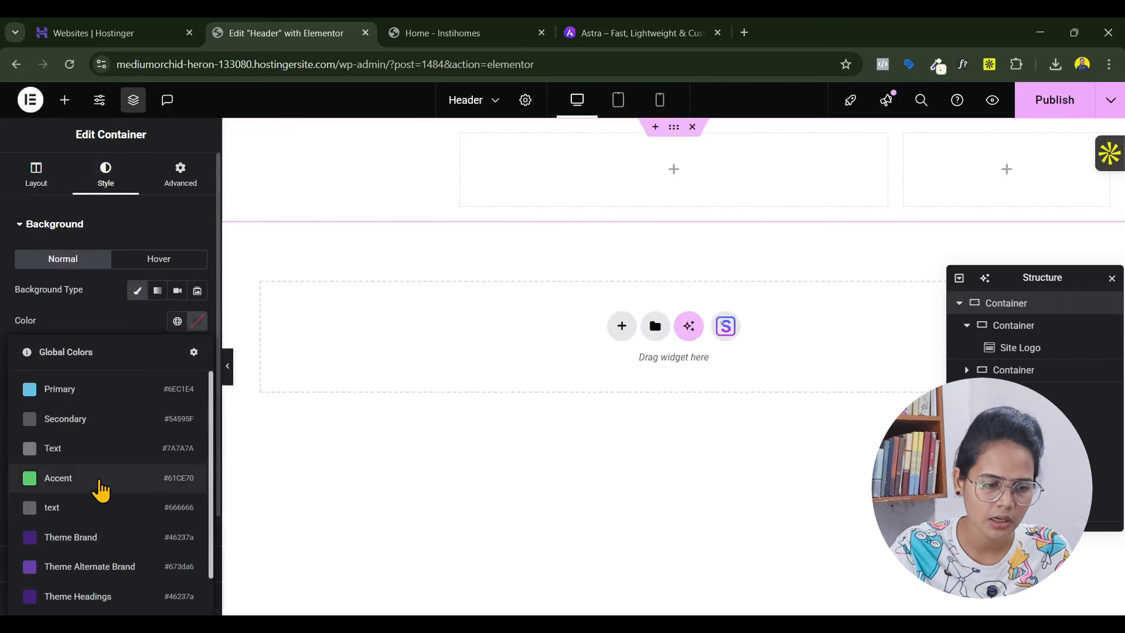
{"action": "left_click", "coordinate": [100, 537]}
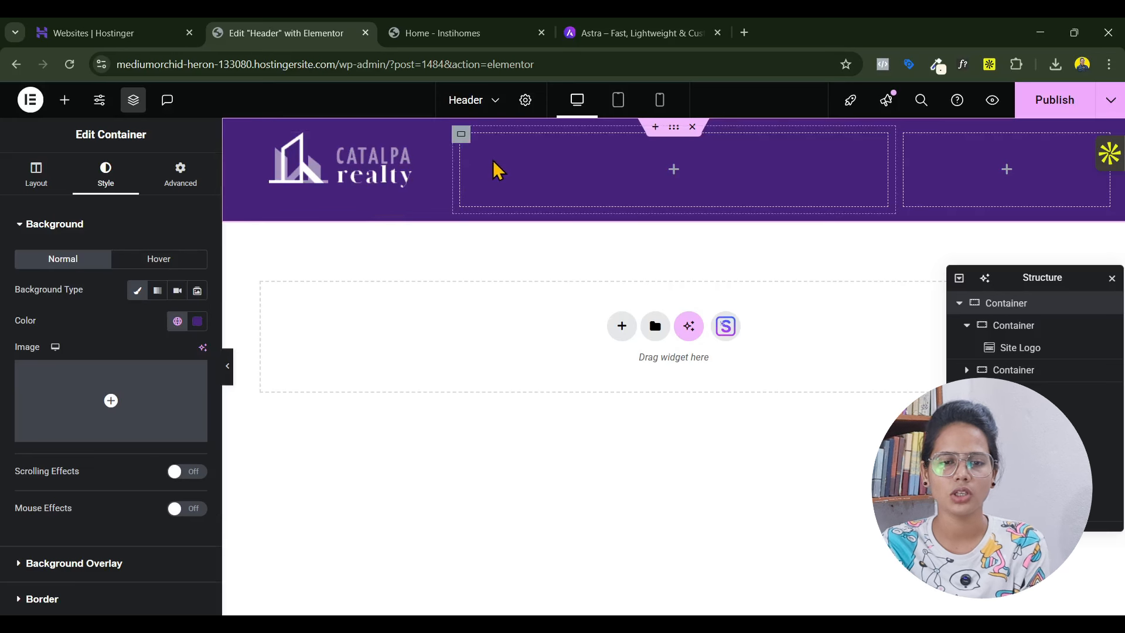
Align the site logo to the left and center the first column's content vertically
{"action": "left_click", "coordinate": [382, 175]}
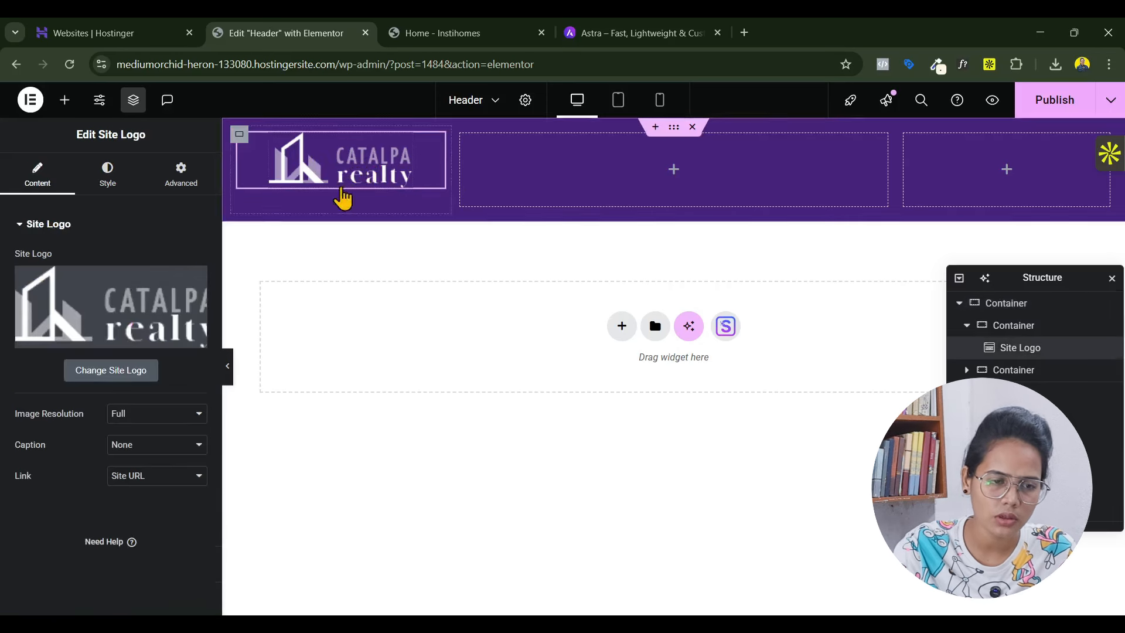
{"action": "left_click", "coordinate": [107, 176]}
{"action": "left_click", "coordinate": [157, 262]}
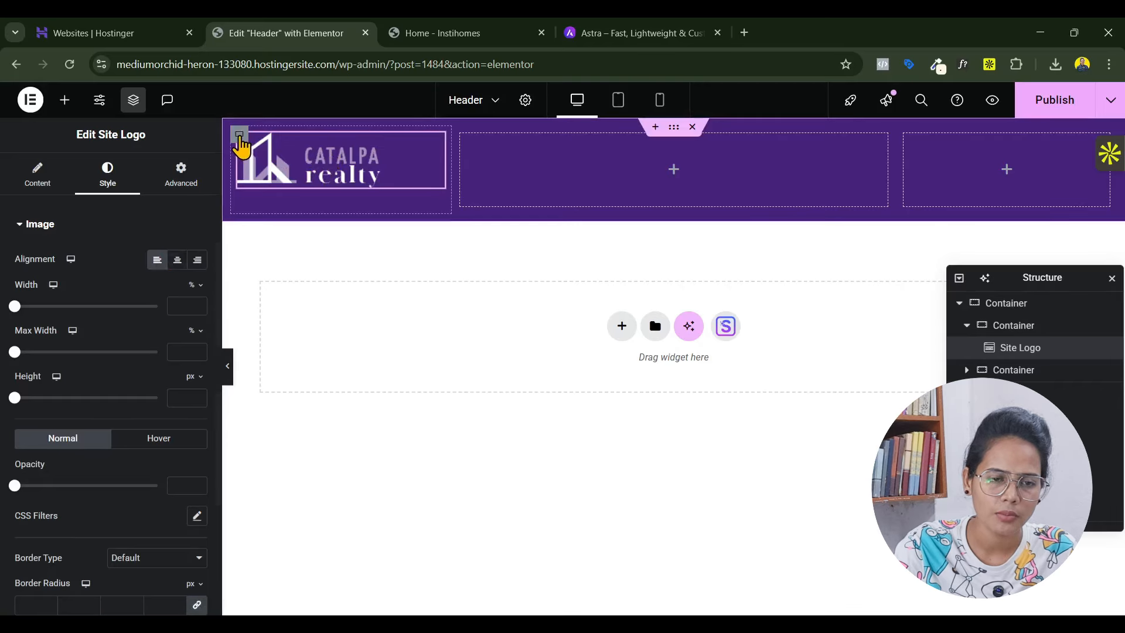
{"action": "left_click", "coordinate": [239, 139]}
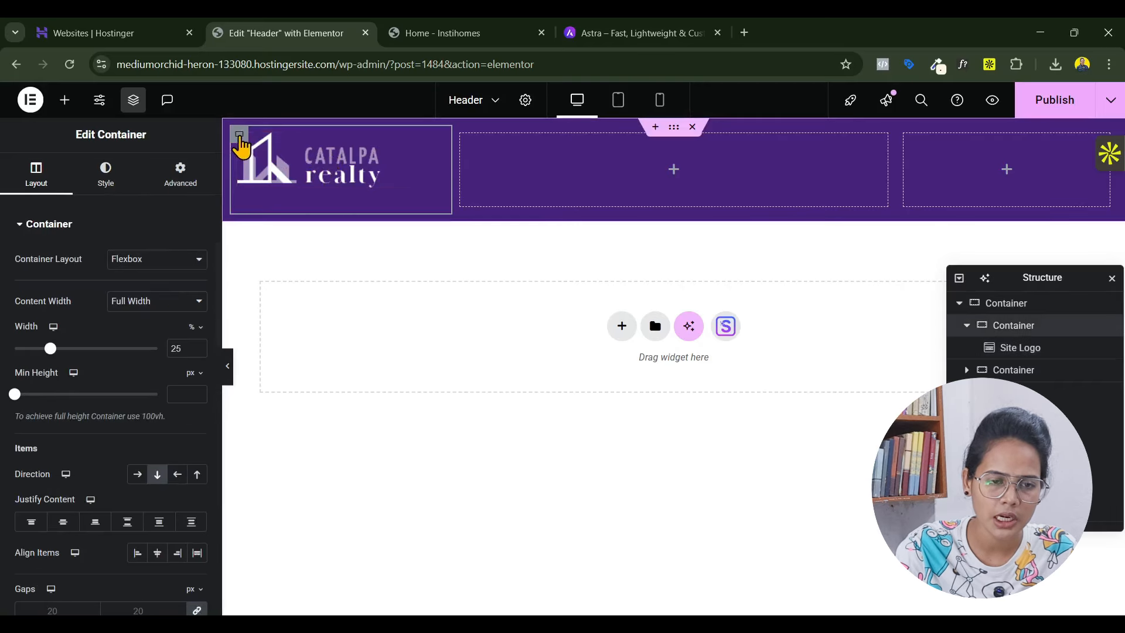
{"action": "left_click", "coordinate": [63, 522]}
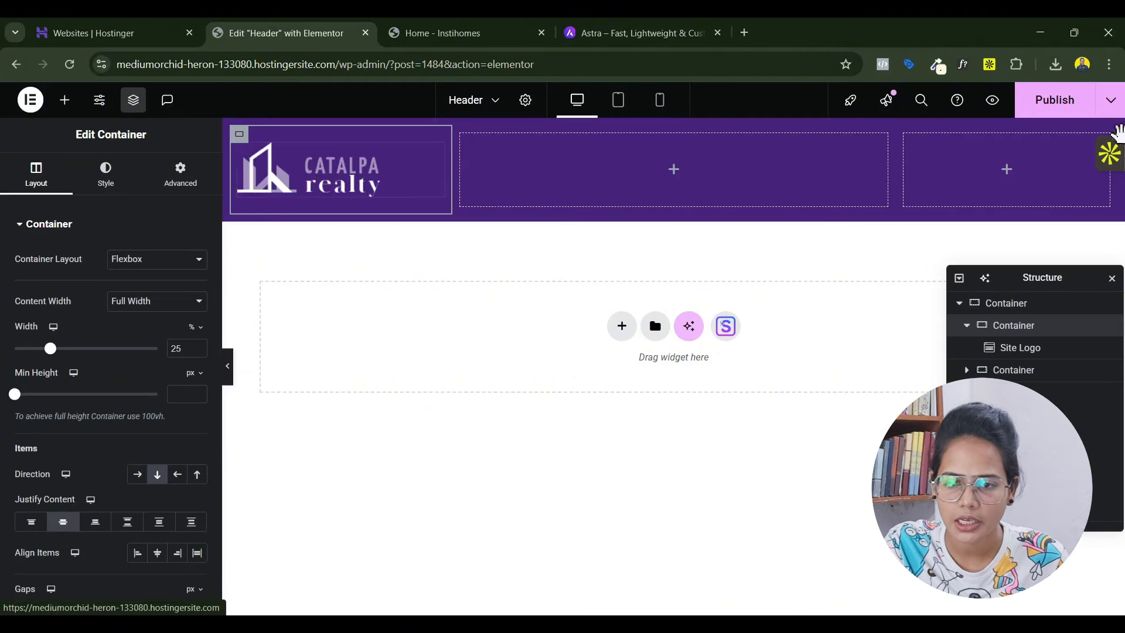
Search the widgets for "butto" and place a Button widget in the header's third column
{"action": "left_click", "coordinate": [1006, 171]}
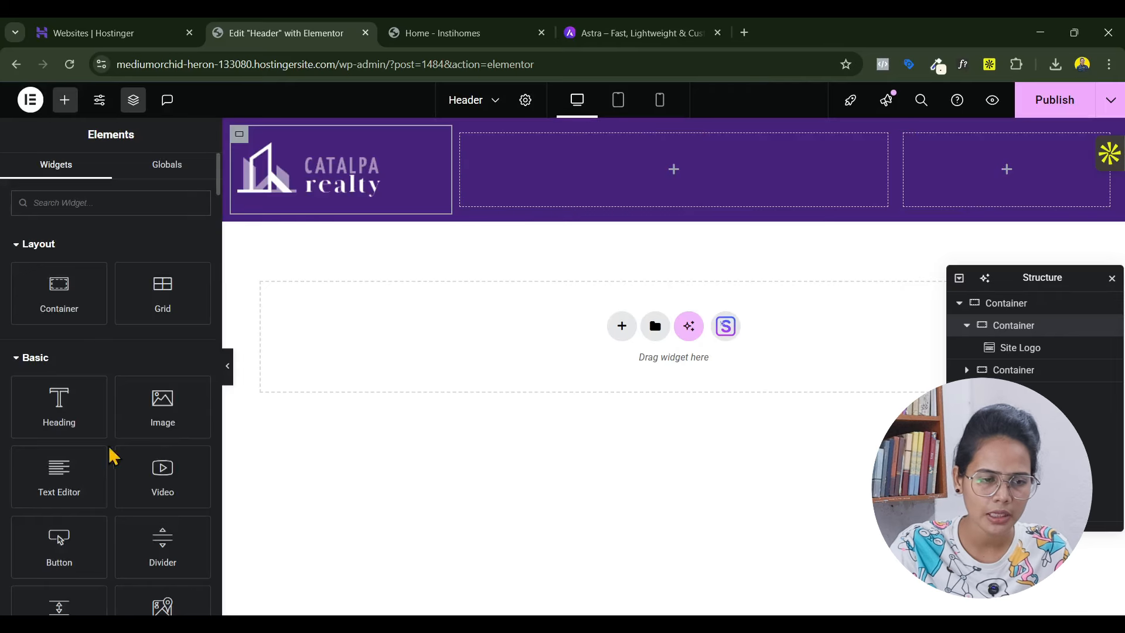
{"action": "left_click", "coordinate": [100, 203]}
{"action": "type", "text": "butto"}
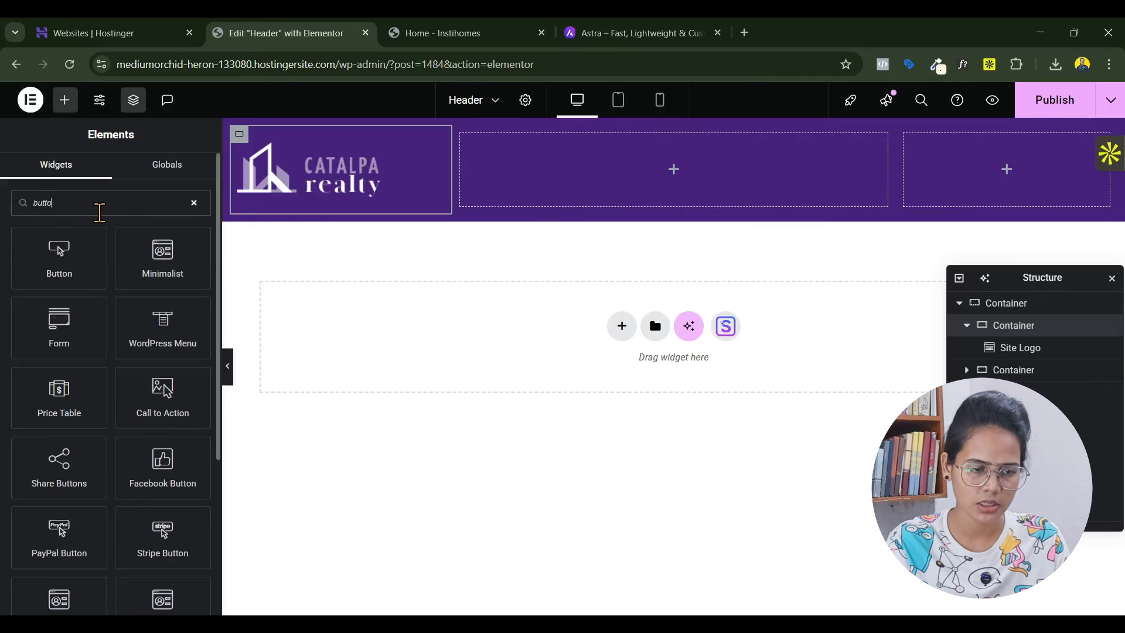
{"action": "left_click_drag", "start_coordinate": [56, 270], "coordinate": [999, 159]}
Set the button text to "Book A Free Call"
{"action": "left_click_drag", "start_coordinate": [156, 290], "coordinate": [82, 317]}
{"action": "type", "text": "Book "}
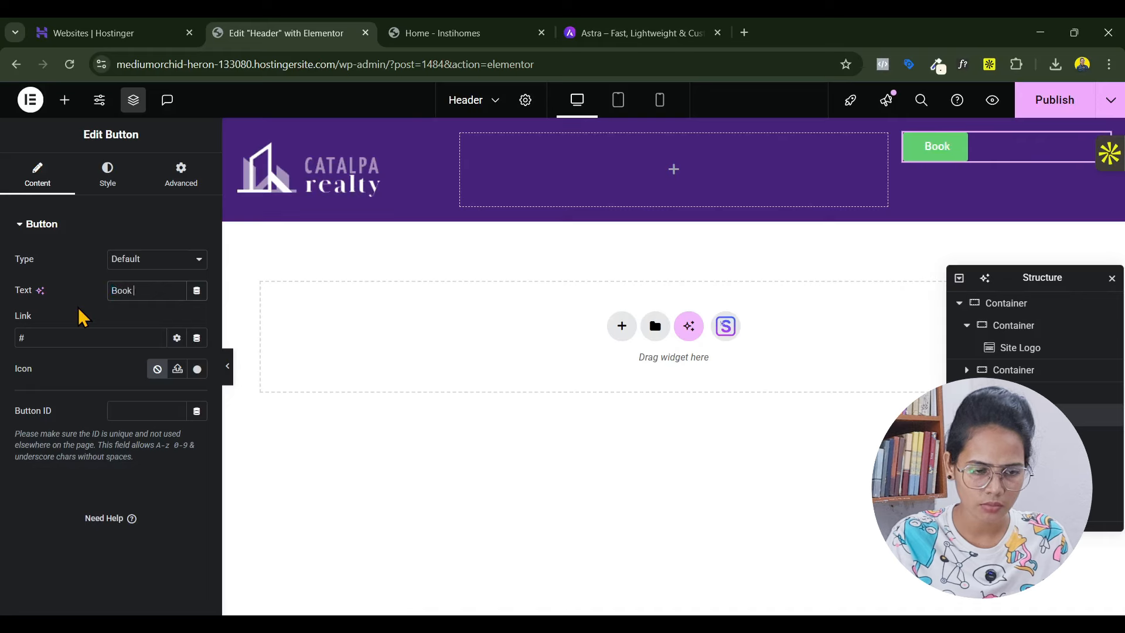
{"action": "type", "text": "A F"}
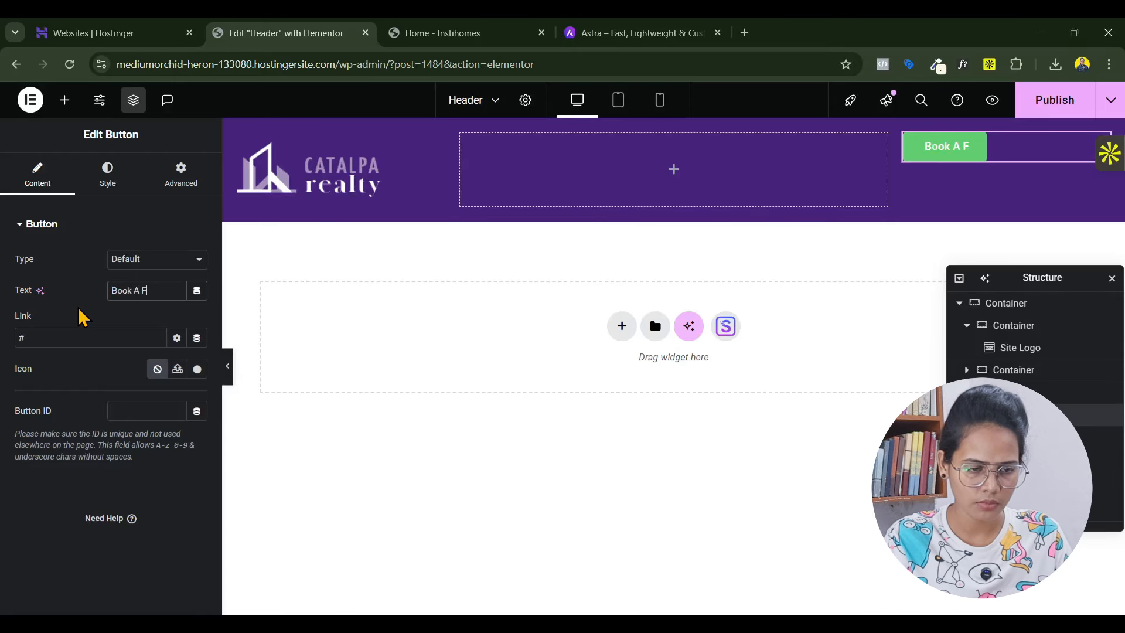
{"action": "type", "text": "REE"}
{"action": "key", "text": "BackSpace"}
{"action": "key", "text": "BackSpace"}
{"action": "type", "text": "ree Call"}
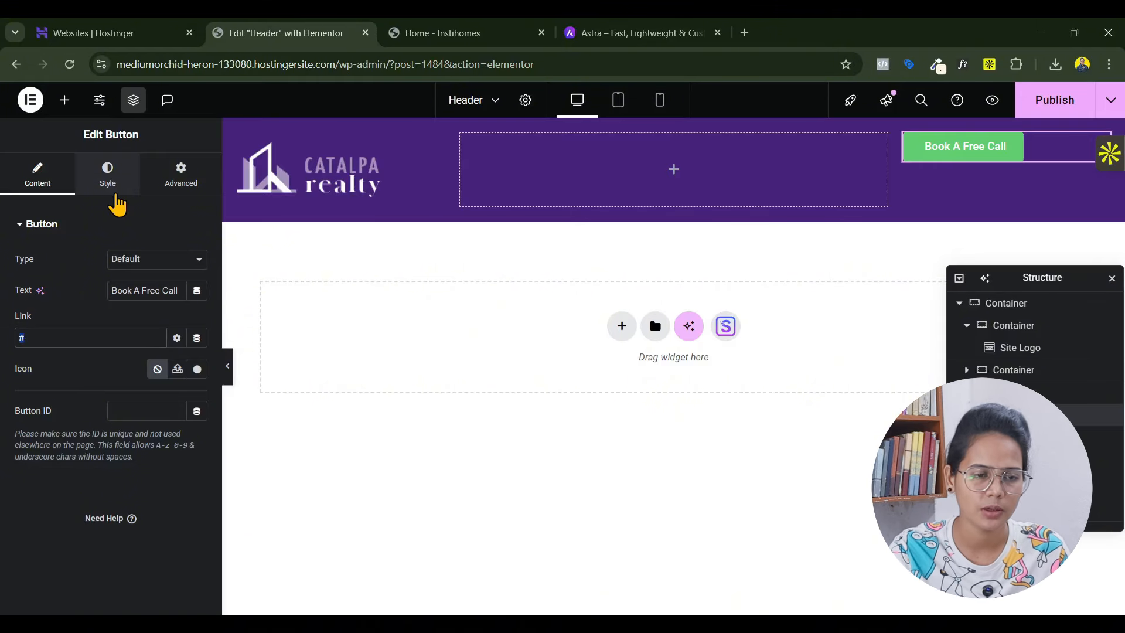
Apply the global font "font name" to the button's typography
{"action": "left_click", "coordinate": [108, 176]}
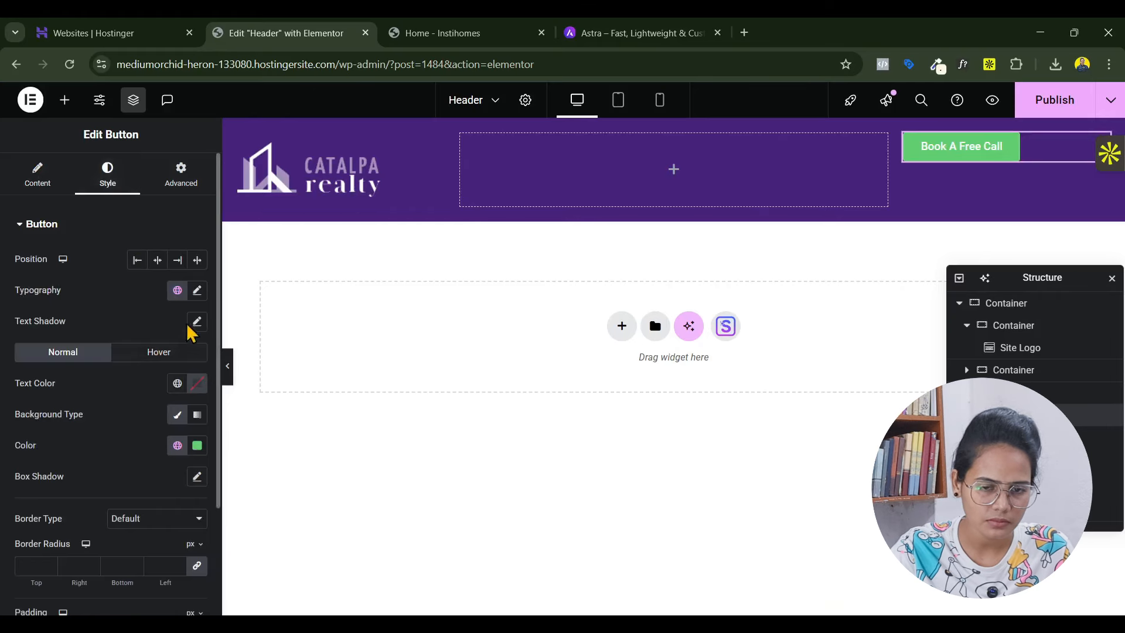
{"action": "left_click", "coordinate": [179, 290]}
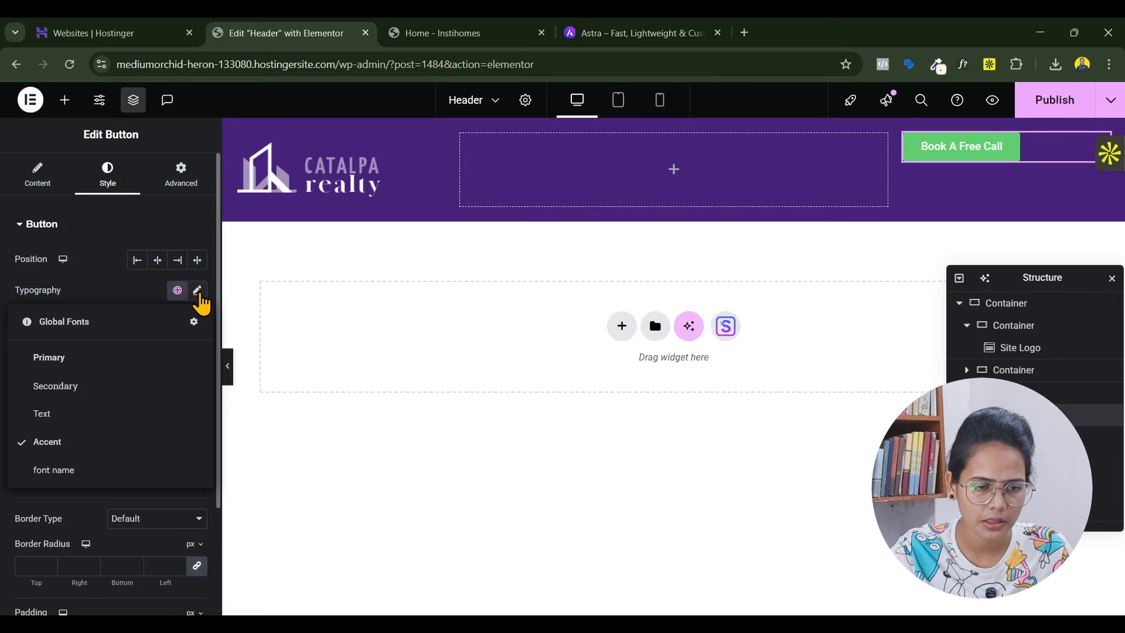
{"action": "left_click", "coordinate": [198, 291]}
{"action": "left_click", "coordinate": [177, 290]}
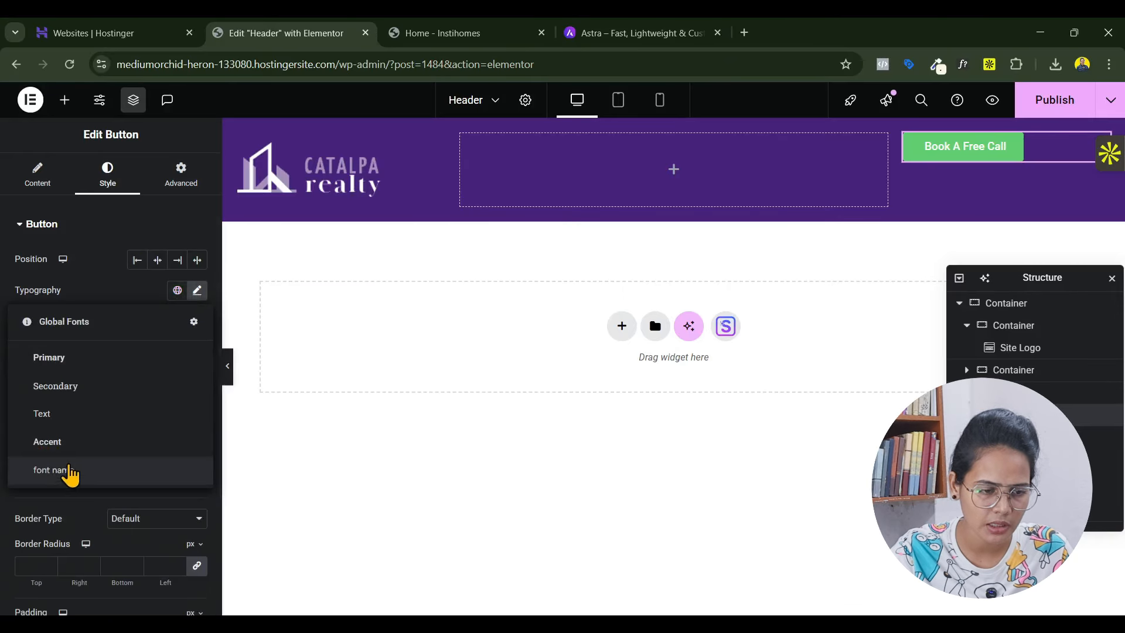
{"action": "left_click", "coordinate": [69, 469]}
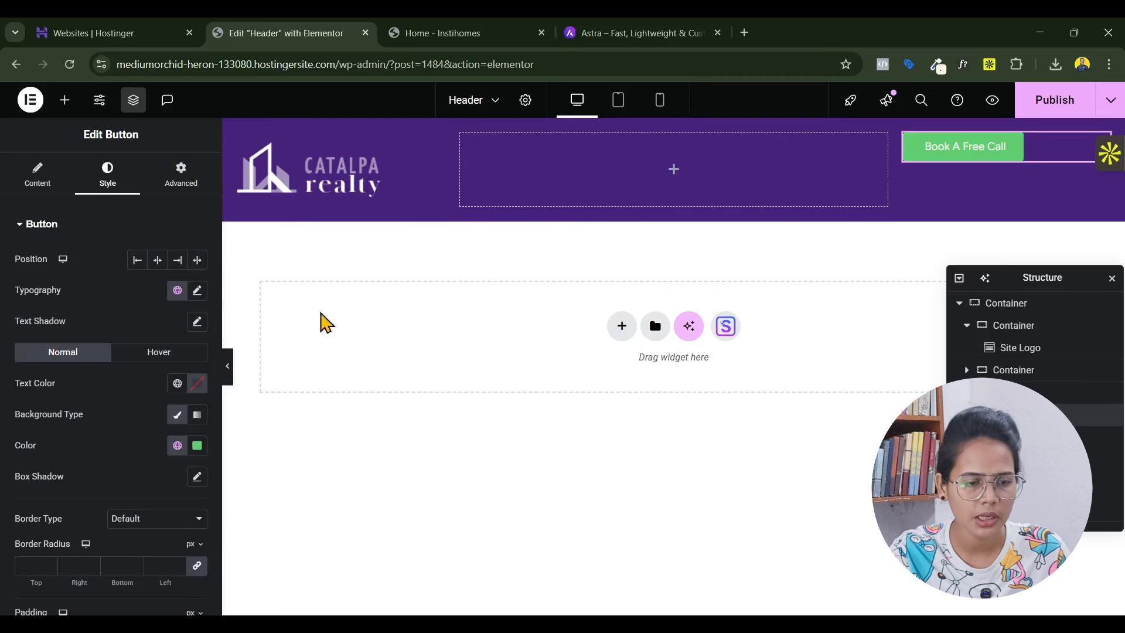
Position the button to the right and center the third column's content vertically
{"action": "left_click", "coordinate": [176, 261]}
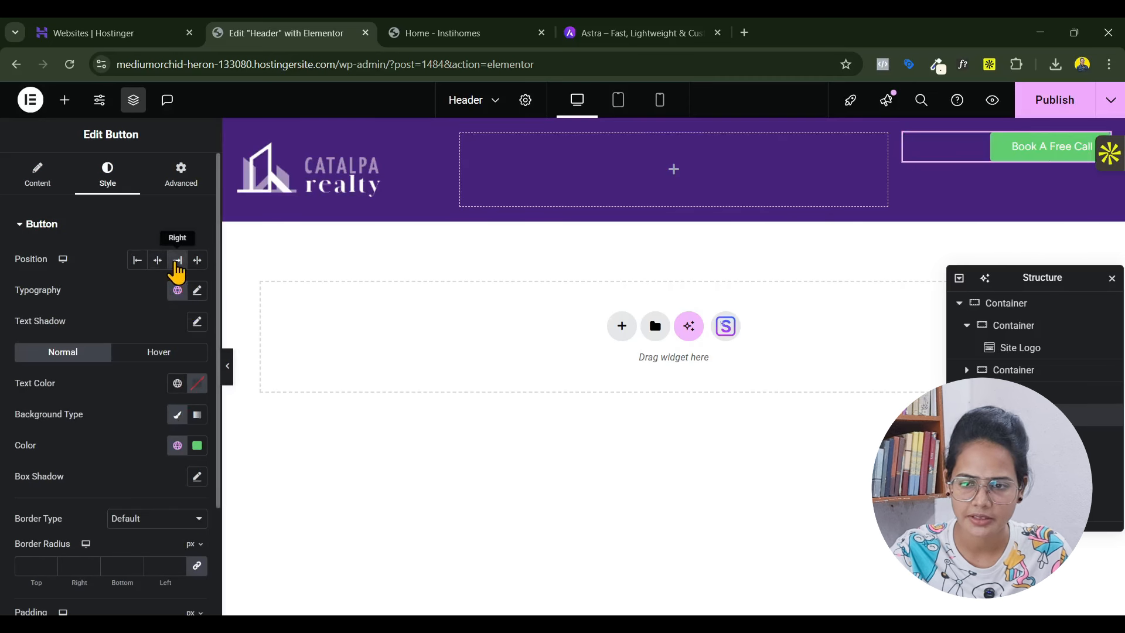
{"action": "left_click", "coordinate": [905, 141]}
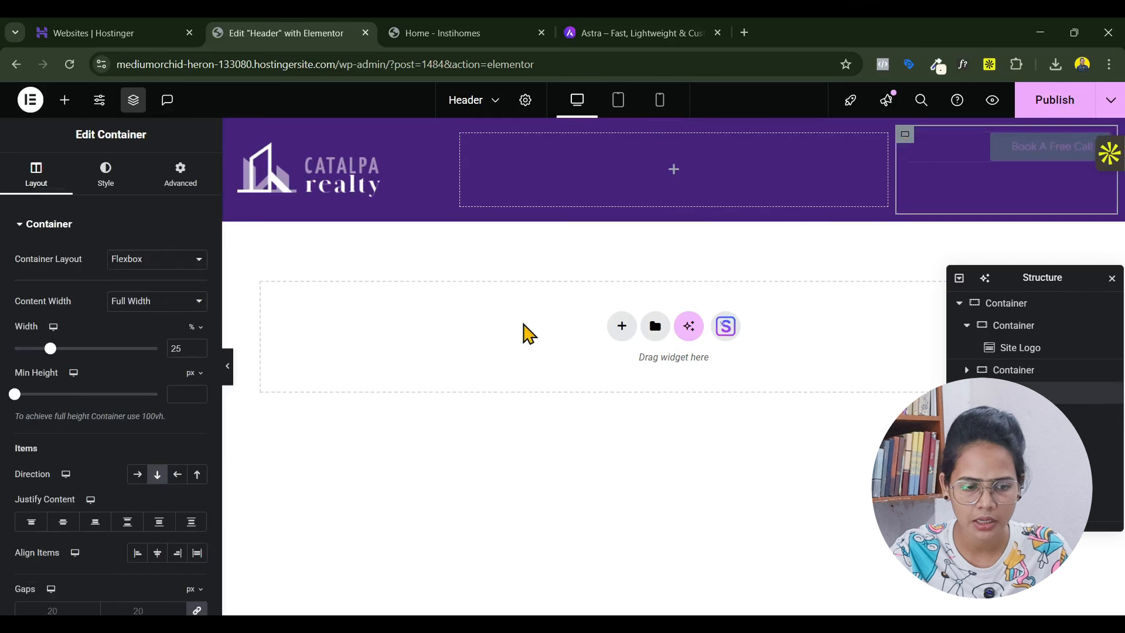
{"action": "left_click", "coordinate": [63, 521]}
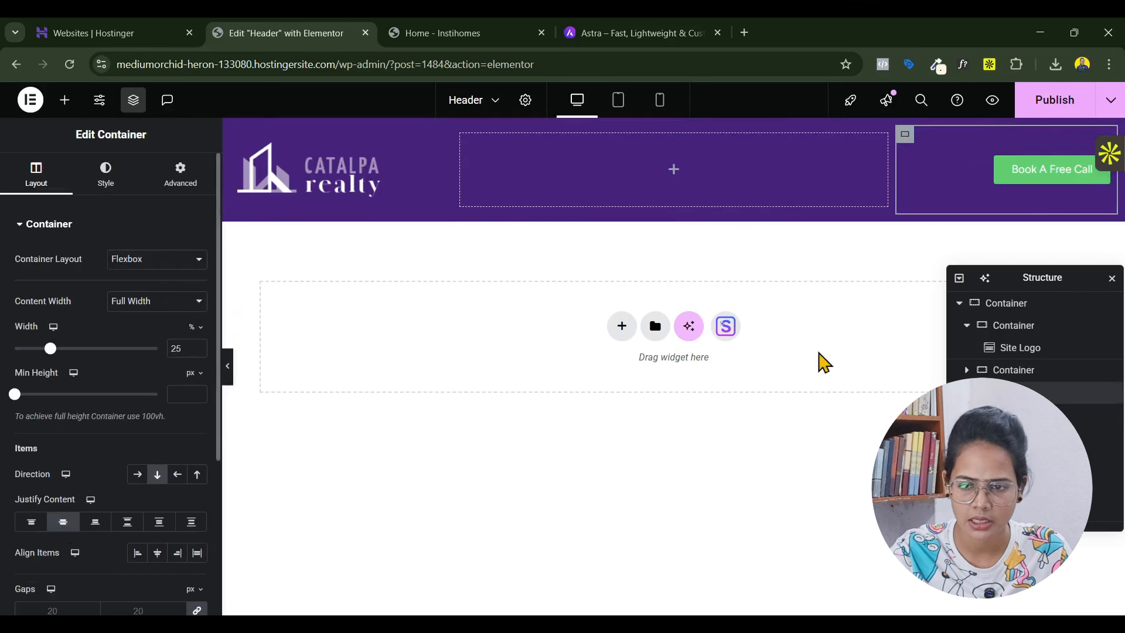
Set the button's background to the global Theme Secondary Background color and its text color to Theme Brand
{"action": "left_click", "coordinate": [976, 167]}
{"action": "left_click", "coordinate": [177, 446]}
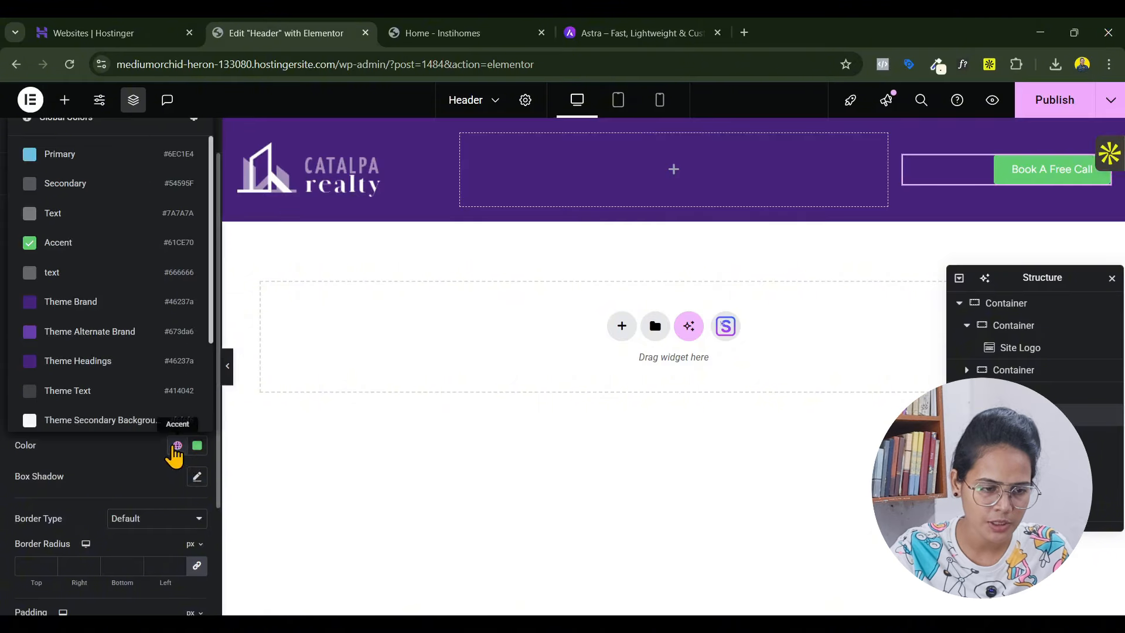
{"action": "left_click", "coordinate": [68, 421]}
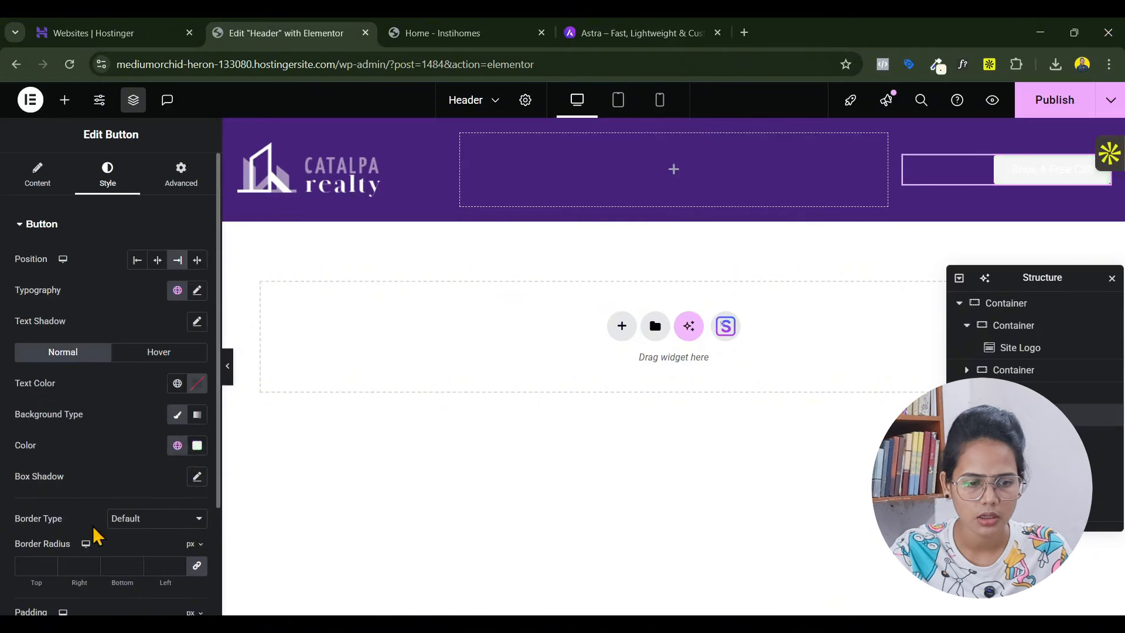
{"action": "left_click", "coordinate": [178, 384]}
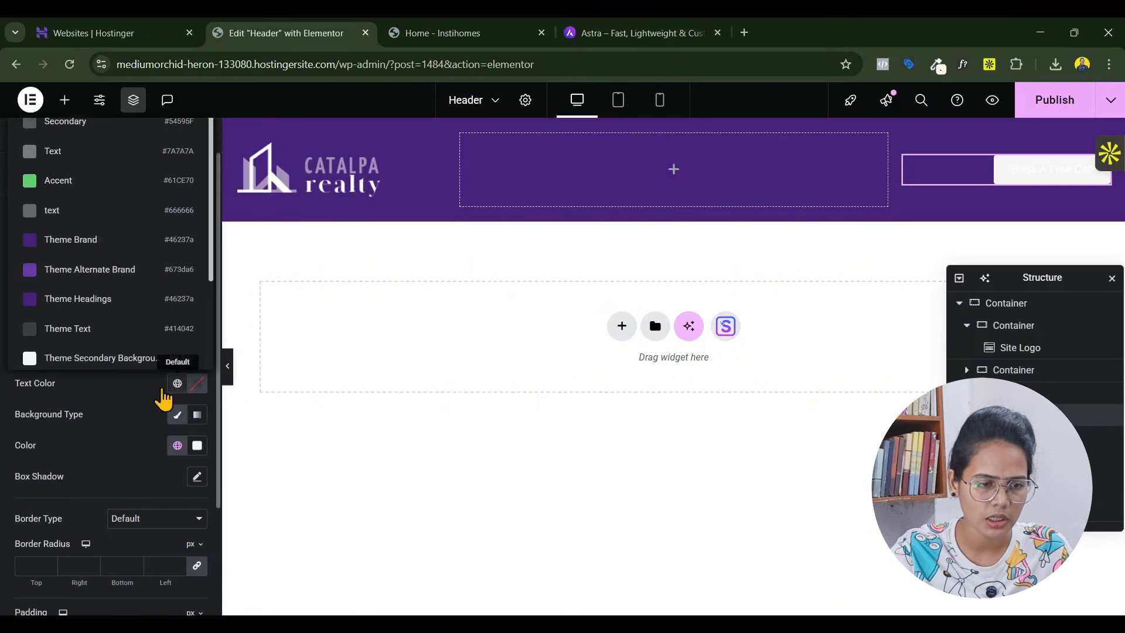
{"action": "left_click", "coordinate": [68, 253]}
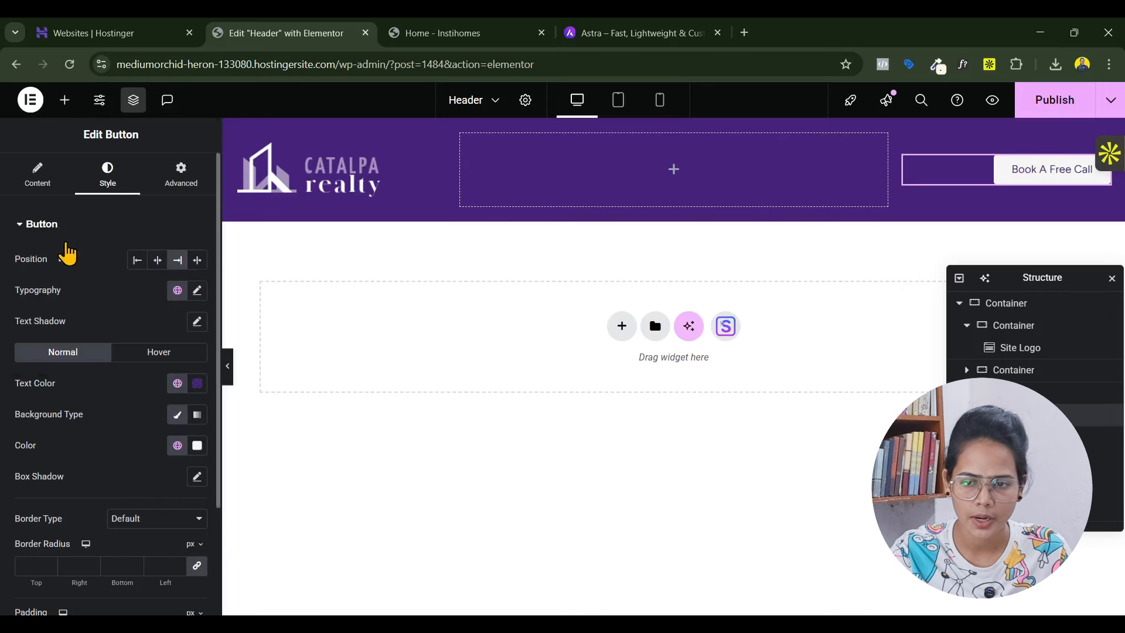
{"action": "scroll", "coordinate": [92, 509], "scroll_direction": "down", "scroll_amount": 2}
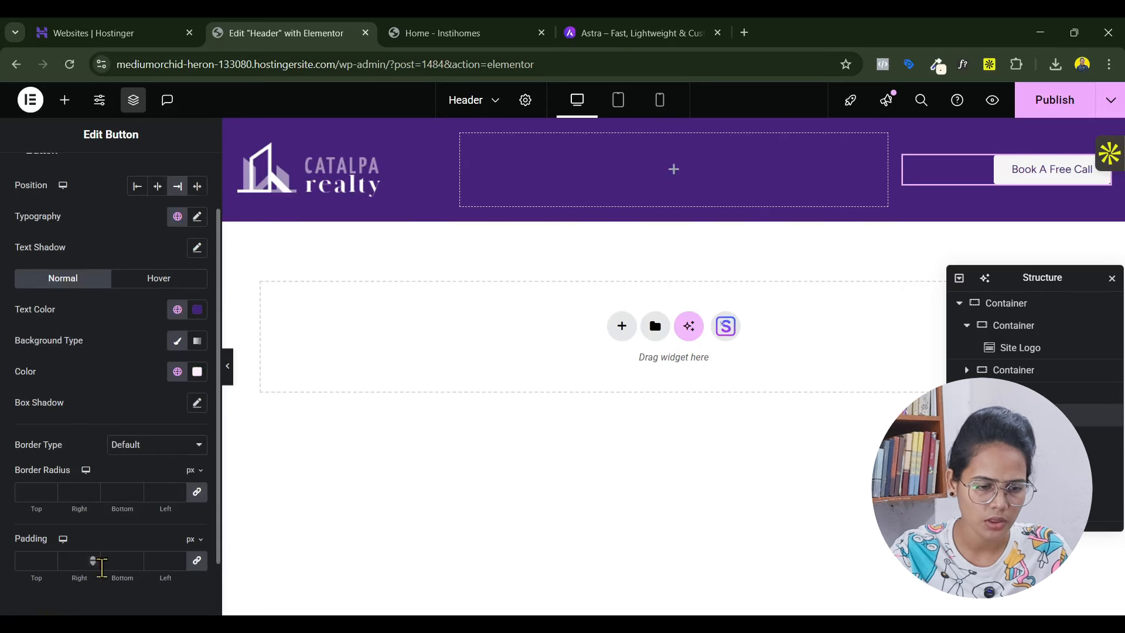
Set the button's padding to 15 px at top and bottom and 30 px at right and left, with a border radius of 0
{"action": "left_click", "coordinate": [197, 567]}
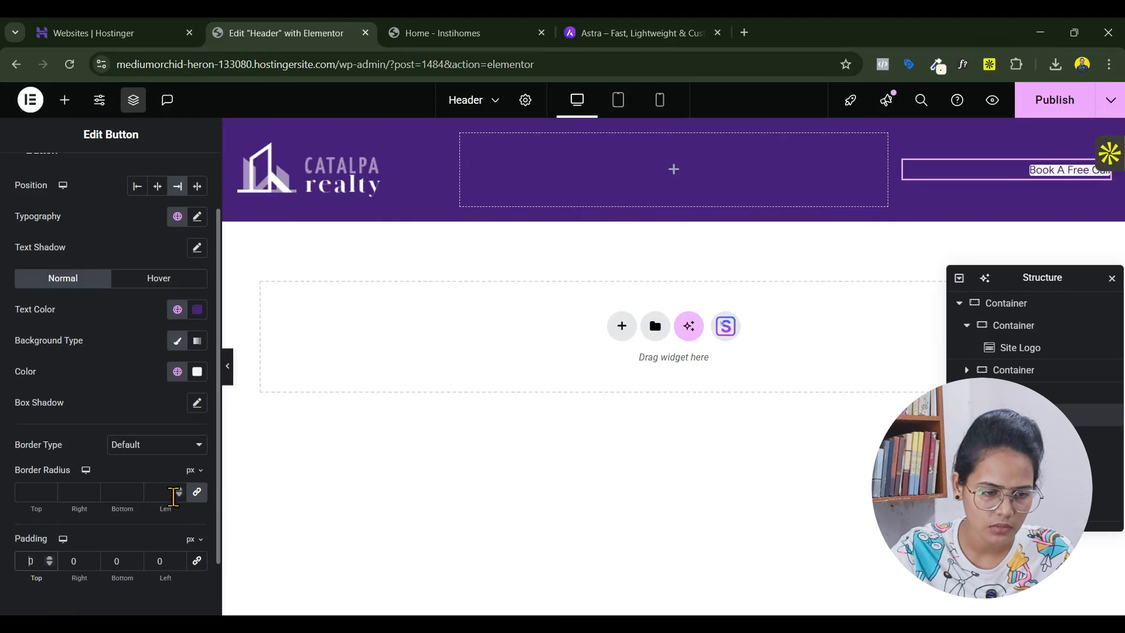
{"action": "left_click", "coordinate": [196, 491]}
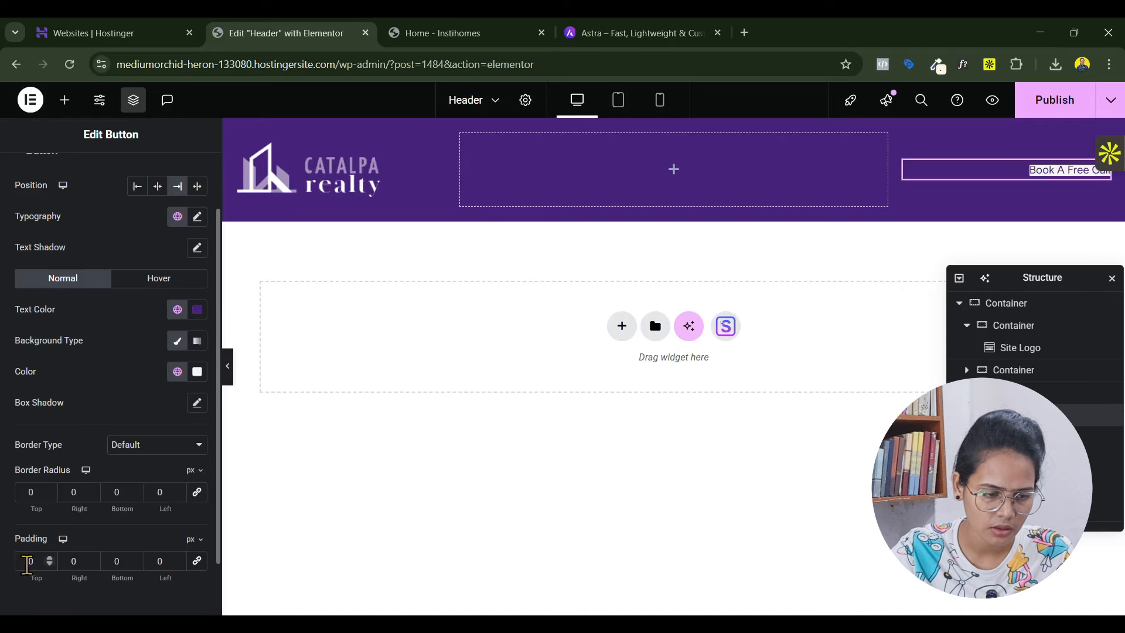
{"action": "left_click_drag", "start_coordinate": [27, 564], "coordinate": [41, 562]}
{"action": "type", "text": "15"}
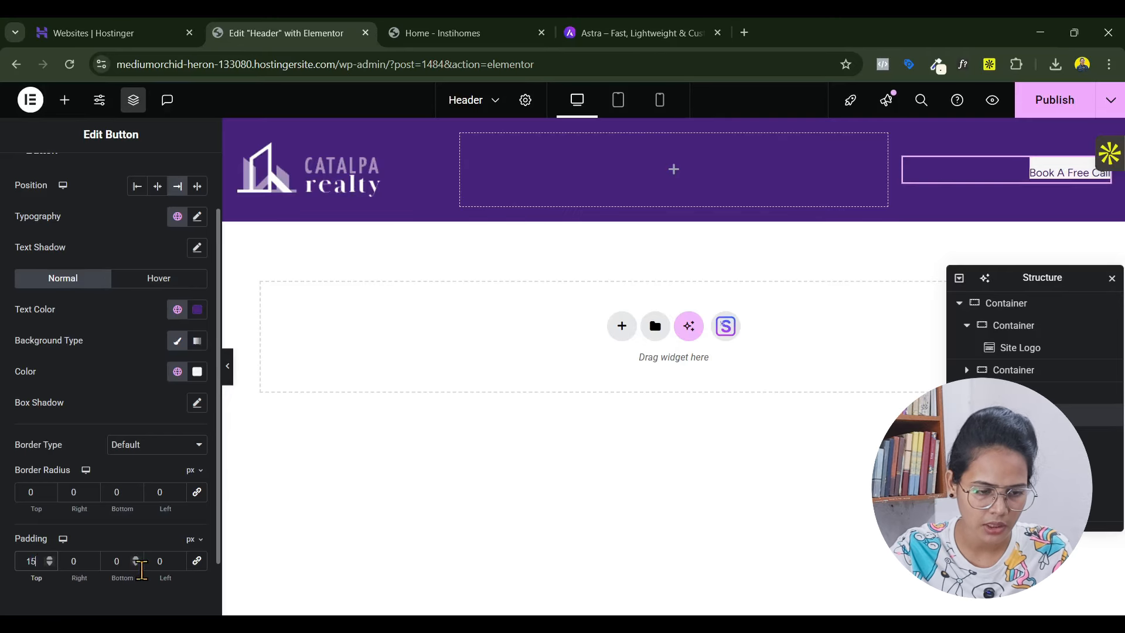
{"action": "key", "text": "Tab"}
{"action": "key", "text": "Tab"}
{"action": "type", "text": "15"}
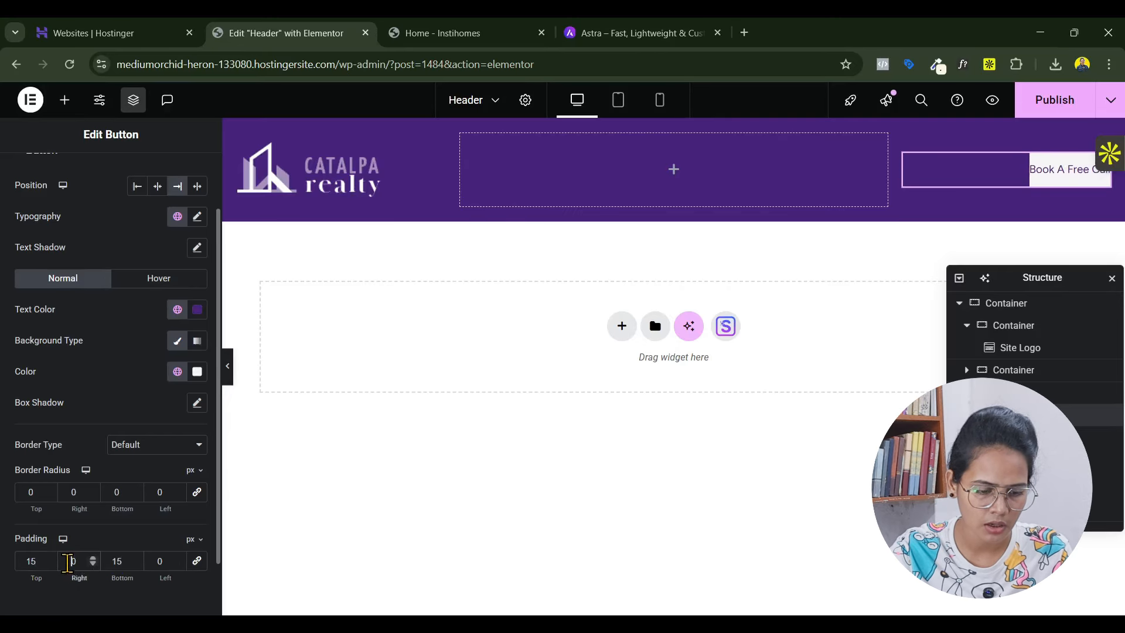
{"action": "left_click", "coordinate": [68, 563]}
{"action": "type", "text": "3"}
{"action": "left_click", "coordinate": [158, 561]}
{"action": "type", "text": "3"}
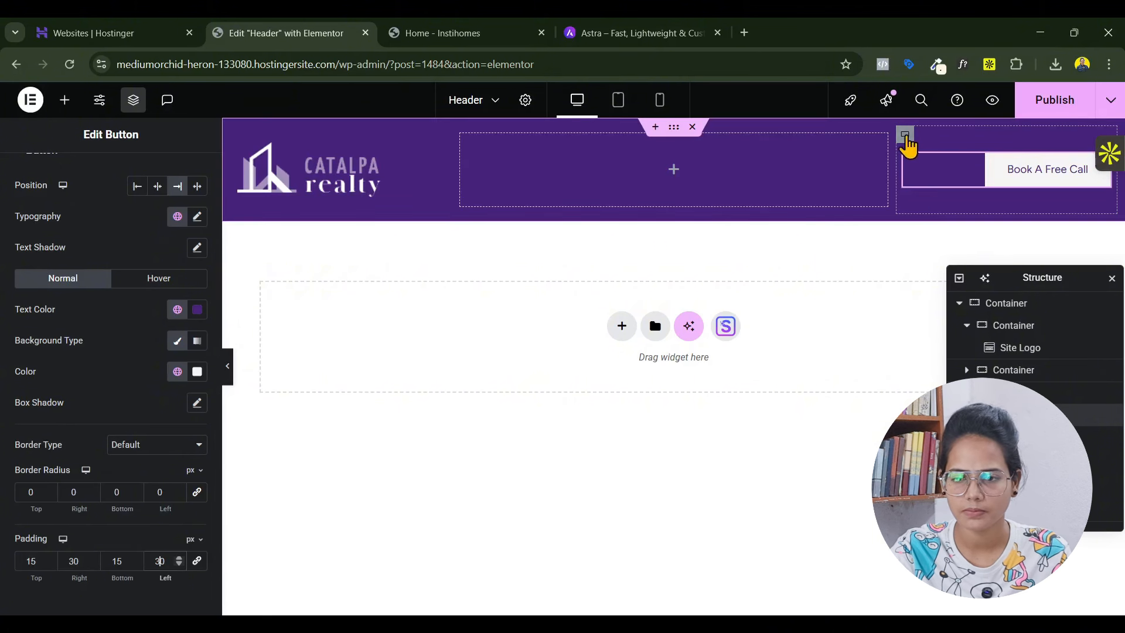
Add an ElementsKit Nav Menu widget to the header's empty middle column and center that column's content vertically
{"action": "left_click", "coordinate": [674, 171]}
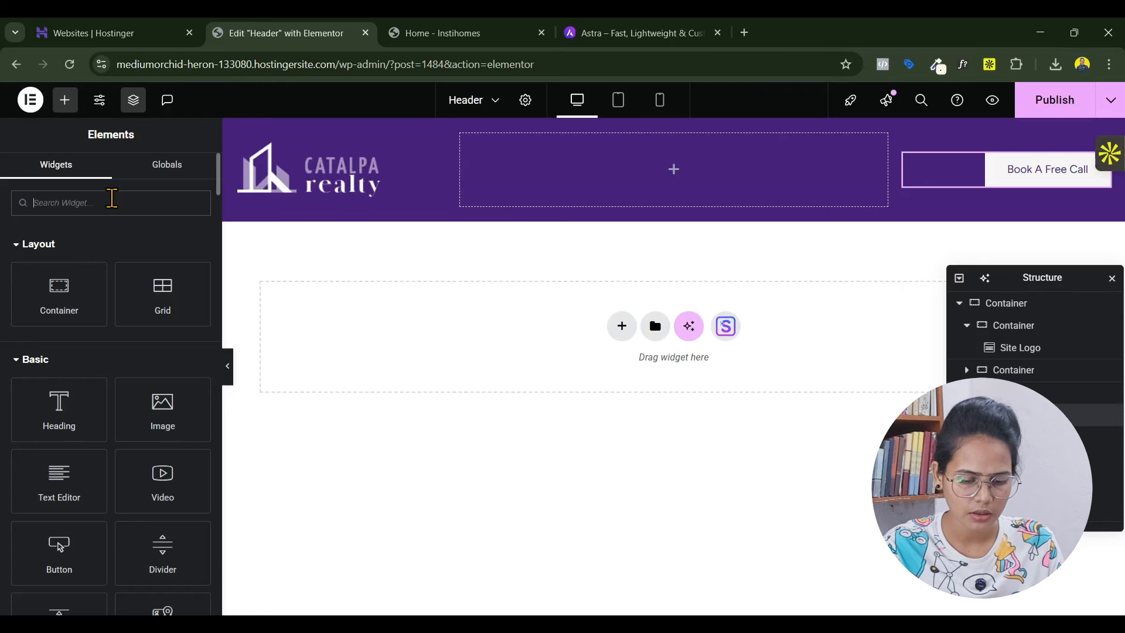
{"action": "type", "text": "menu"}
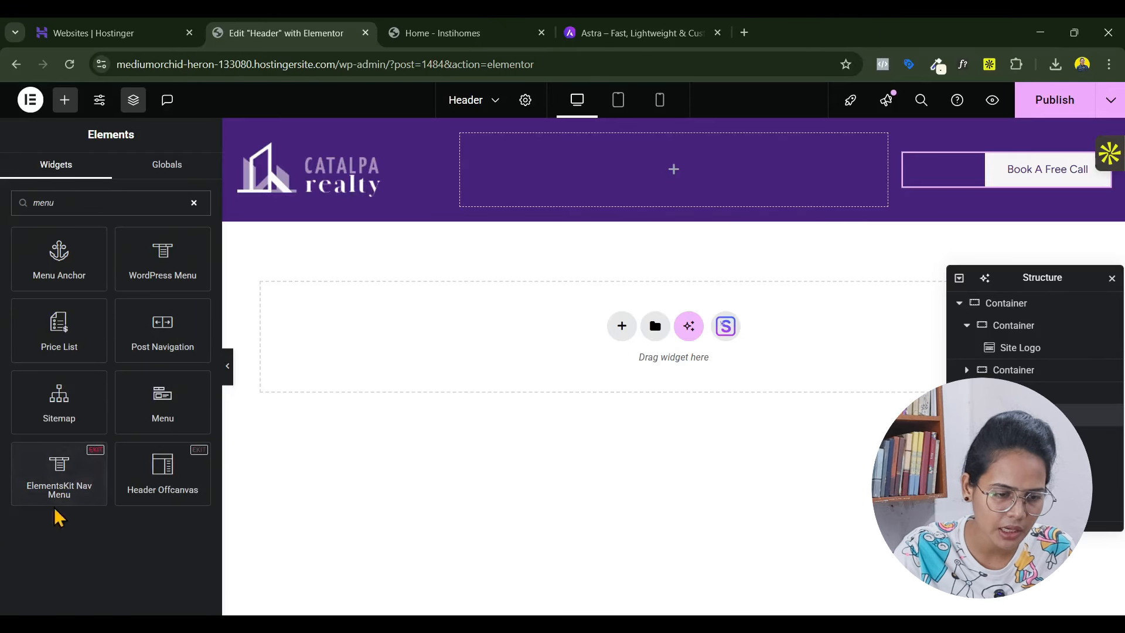
{"action": "left_click_drag", "start_coordinate": [83, 484], "coordinate": [590, 175]}
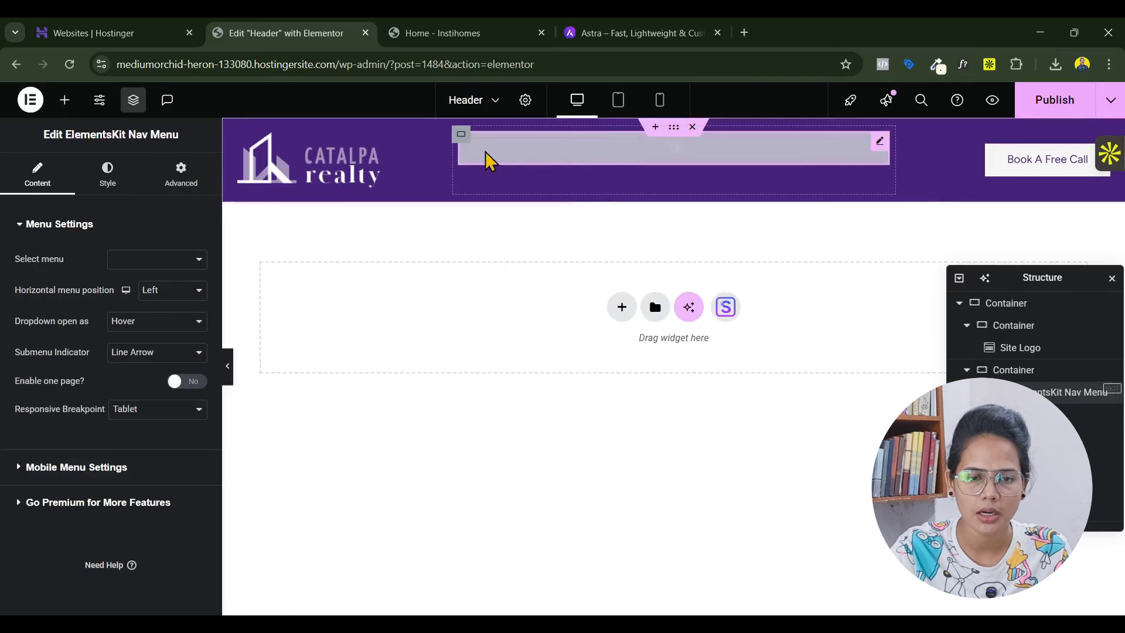
{"action": "left_click", "coordinate": [461, 152]}
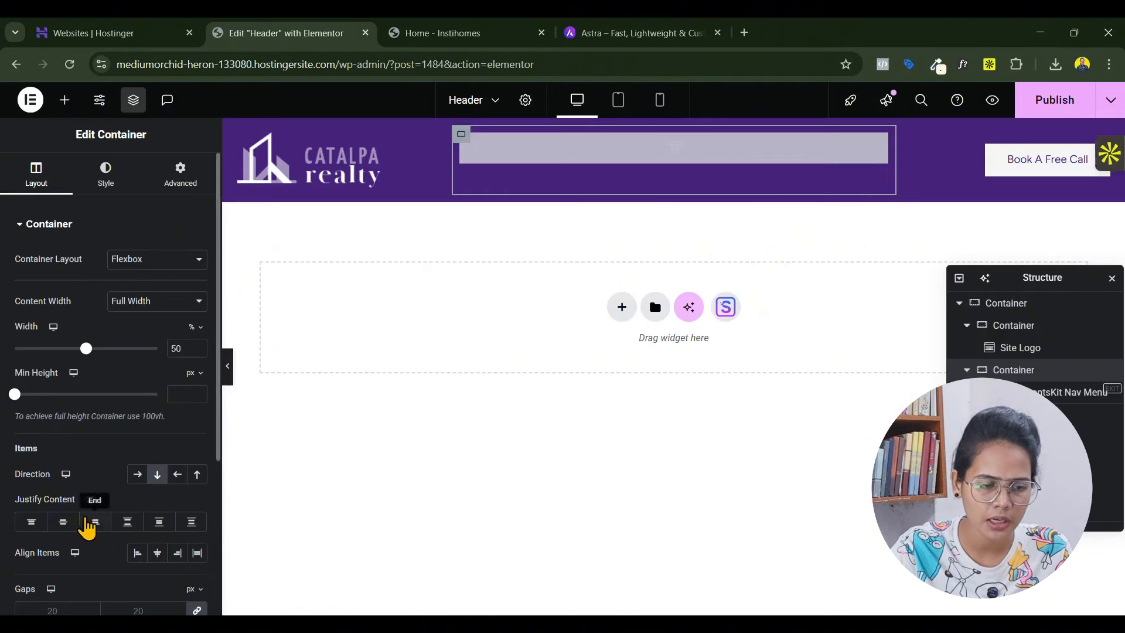
{"action": "left_click", "coordinate": [64, 523]}
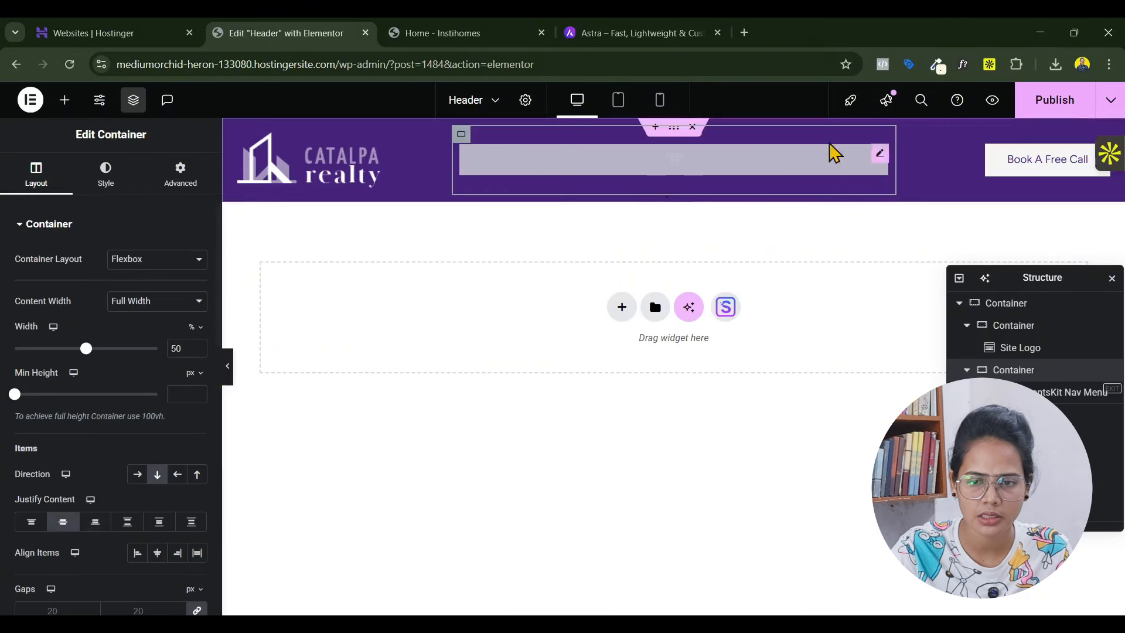
Assign the Main Menu to the ElementsKit Nav Menu widget
{"action": "left_click", "coordinate": [880, 162]}
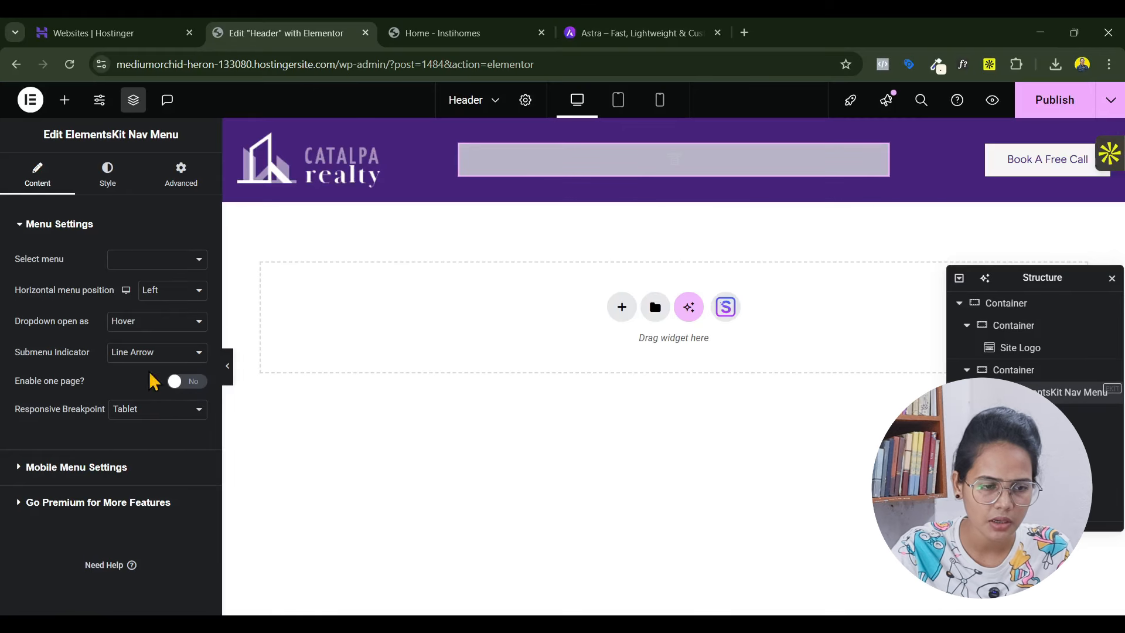
{"action": "left_click", "coordinate": [147, 263]}
{"action": "left_click", "coordinate": [135, 279]}
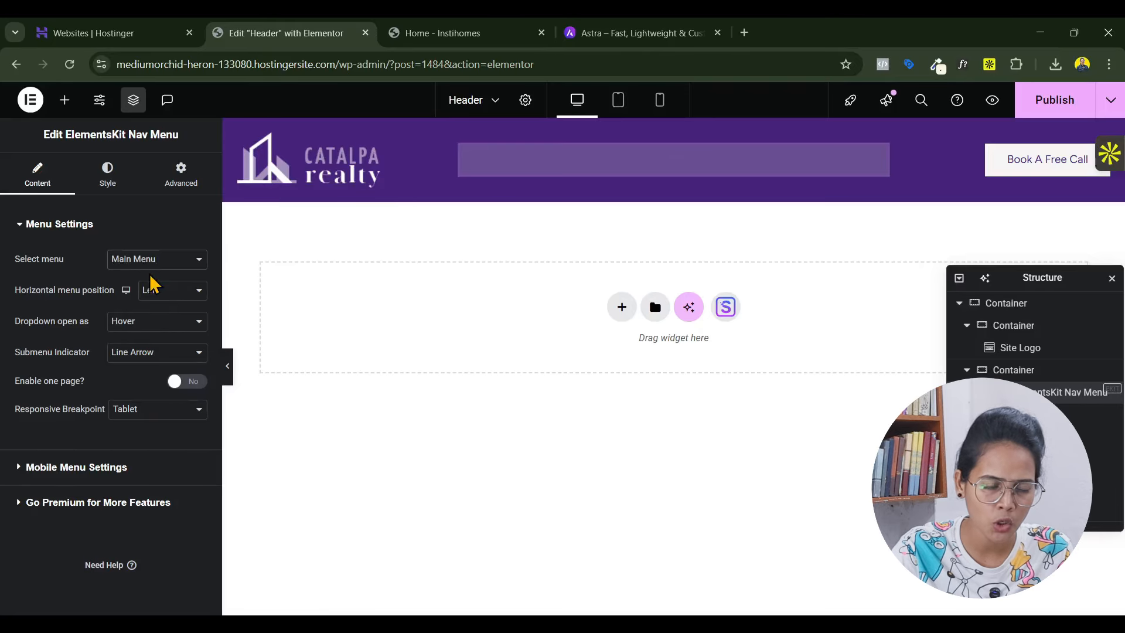
{"action": "mouse_move", "coordinate": [635, 179]}
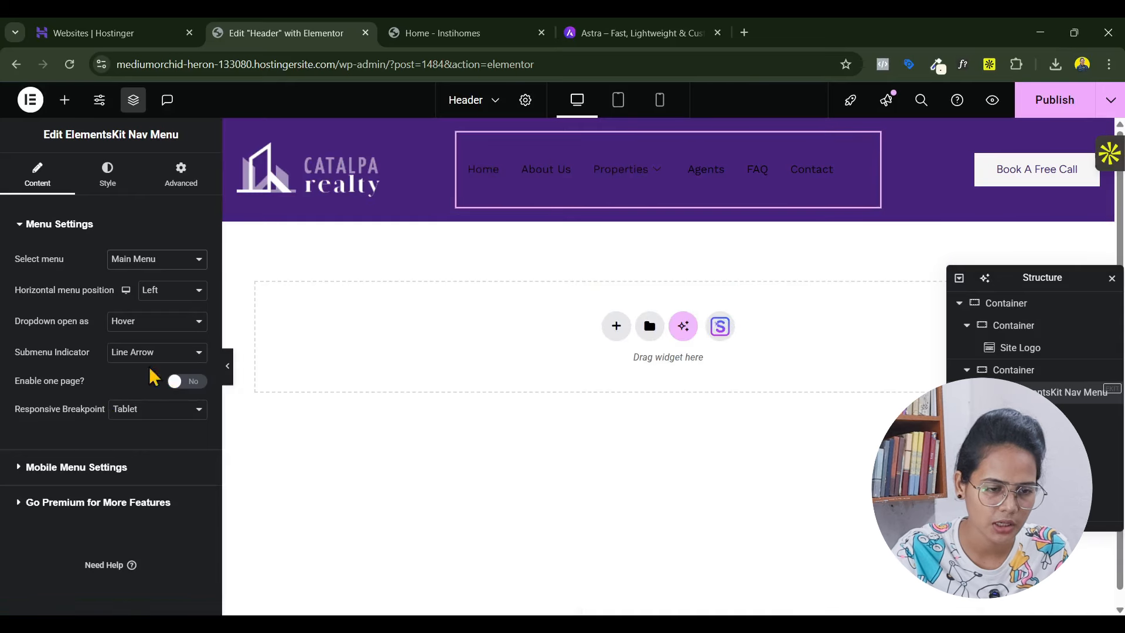
Set the mobile menu logo to favicon-free-img-1-300x300-1.png from the media library
{"action": "left_click", "coordinate": [77, 467]}
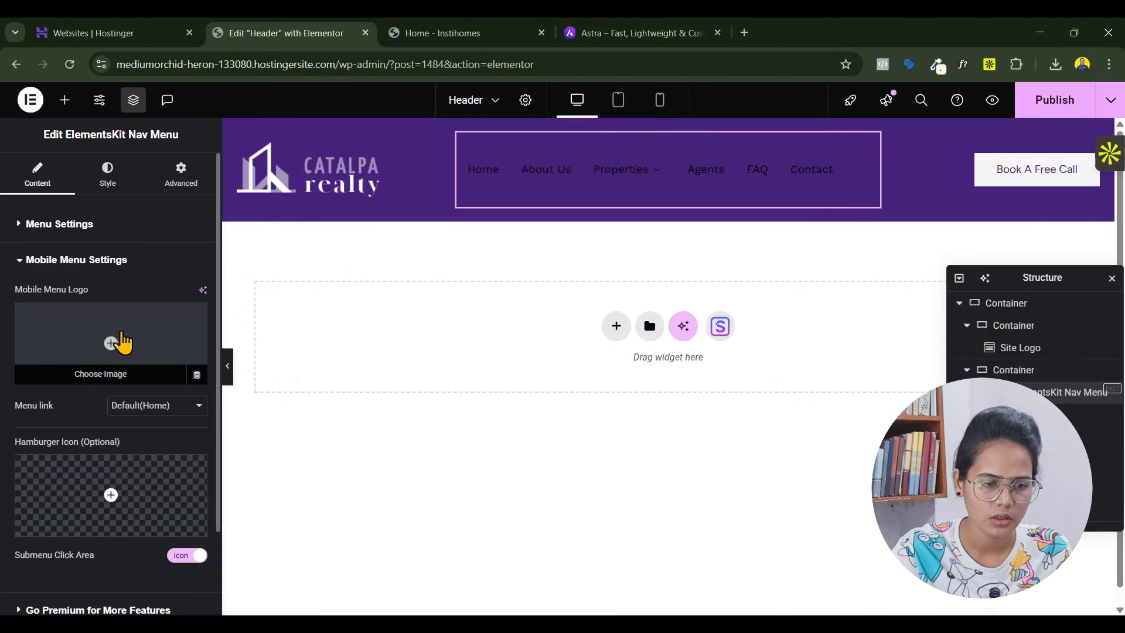
{"action": "left_click", "coordinate": [123, 341]}
{"action": "scroll", "coordinate": [510, 402], "scroll_direction": "down", "scroll_amount": 5}
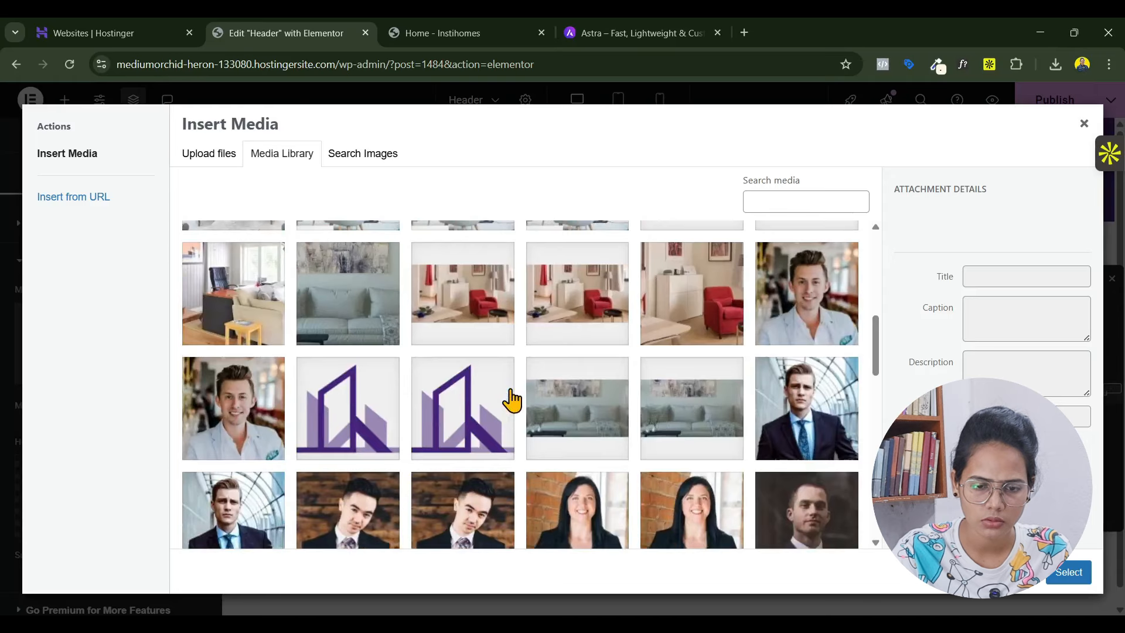
{"action": "scroll", "coordinate": [511, 400], "scroll_direction": "down", "scroll_amount": 2}
{"action": "scroll", "coordinate": [510, 402], "scroll_direction": "up", "scroll_amount": 1}
{"action": "left_click", "coordinate": [339, 359]}
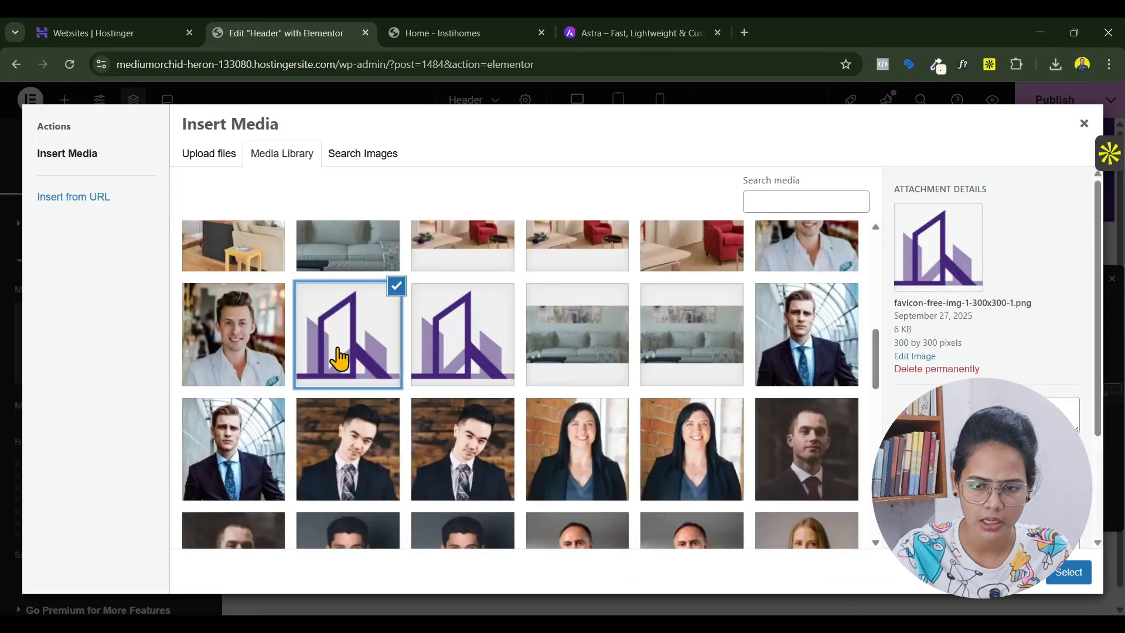
{"action": "left_click", "coordinate": [1071, 574]}
{"action": "scroll", "coordinate": [90, 531], "scroll_direction": "down", "scroll_amount": 3}
{"action": "mouse_move", "coordinate": [111, 429]}
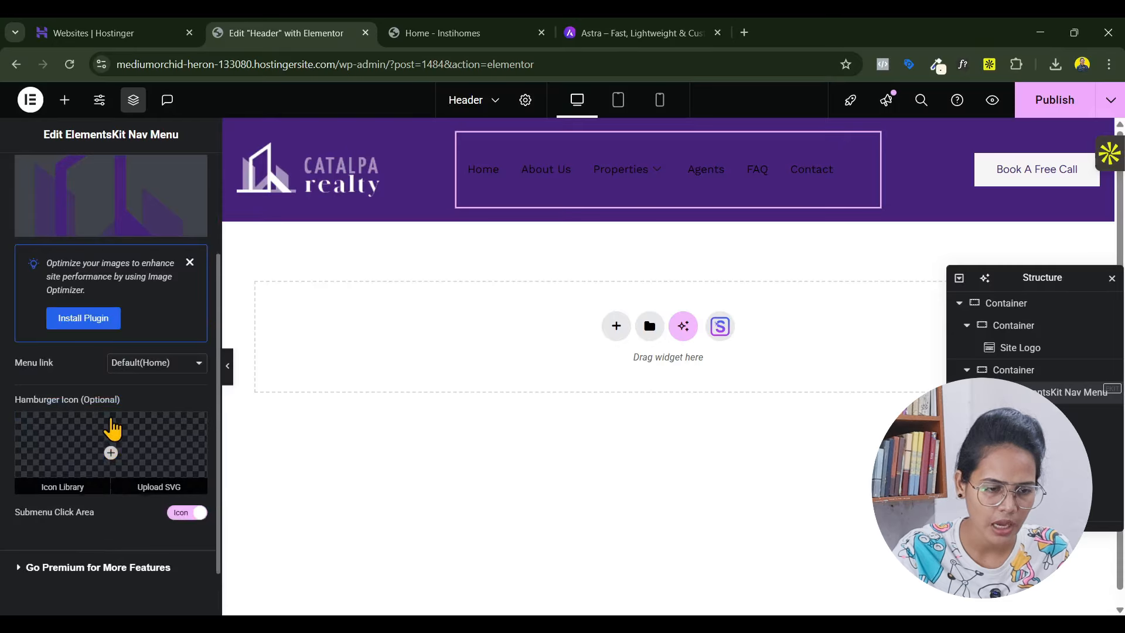
{"action": "left_click", "coordinate": [111, 454]}
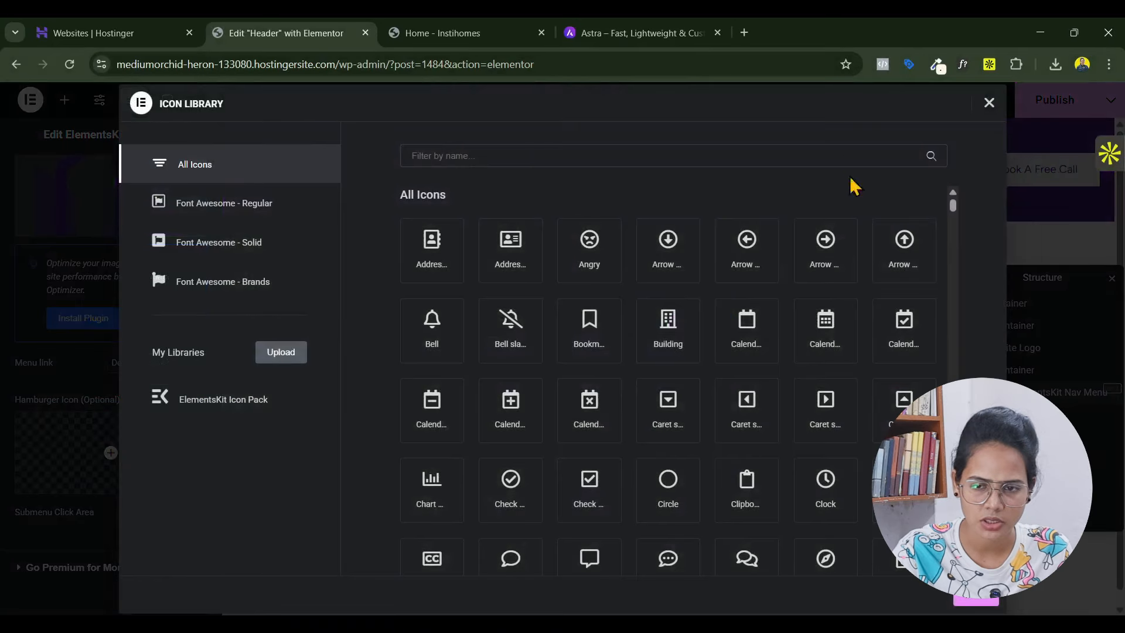
{"action": "left_click", "coordinate": [989, 103]}
{"action": "scroll", "coordinate": [94, 510], "scroll_direction": "up", "scroll_amount": 3}
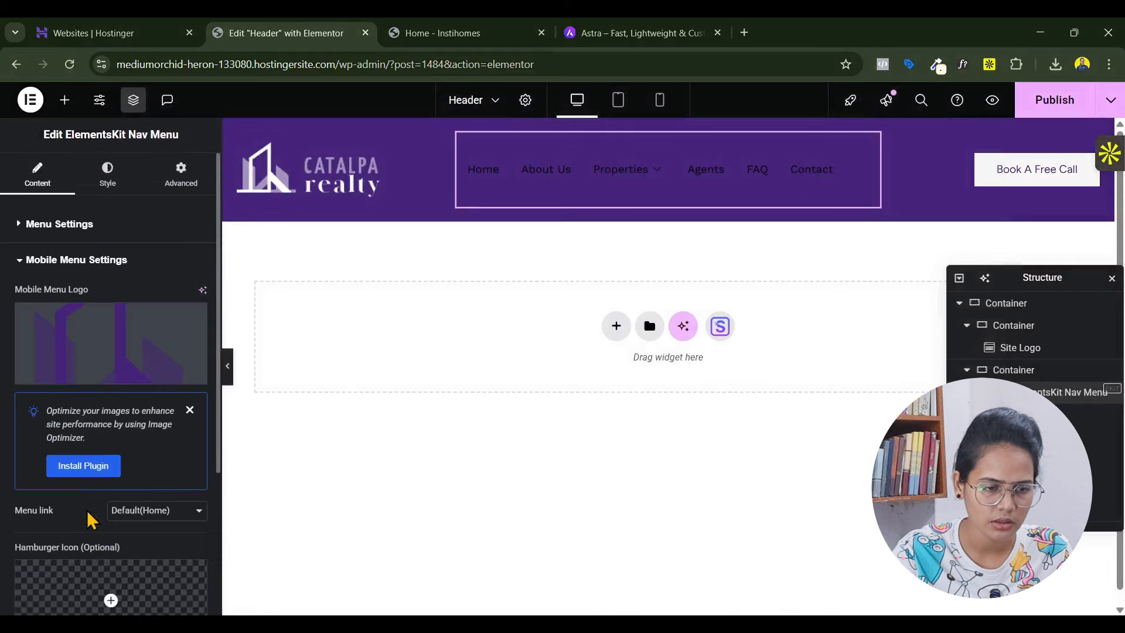
{"action": "left_click", "coordinate": [59, 229]}
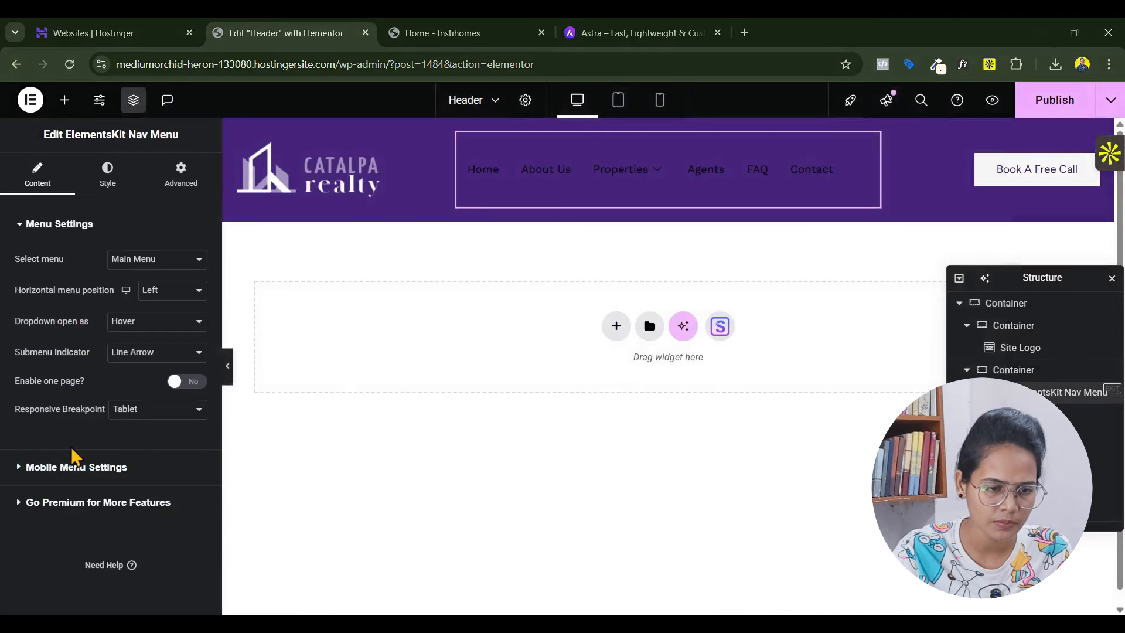
Set the nav menu's height to 50 px
{"action": "left_click", "coordinate": [124, 183]}
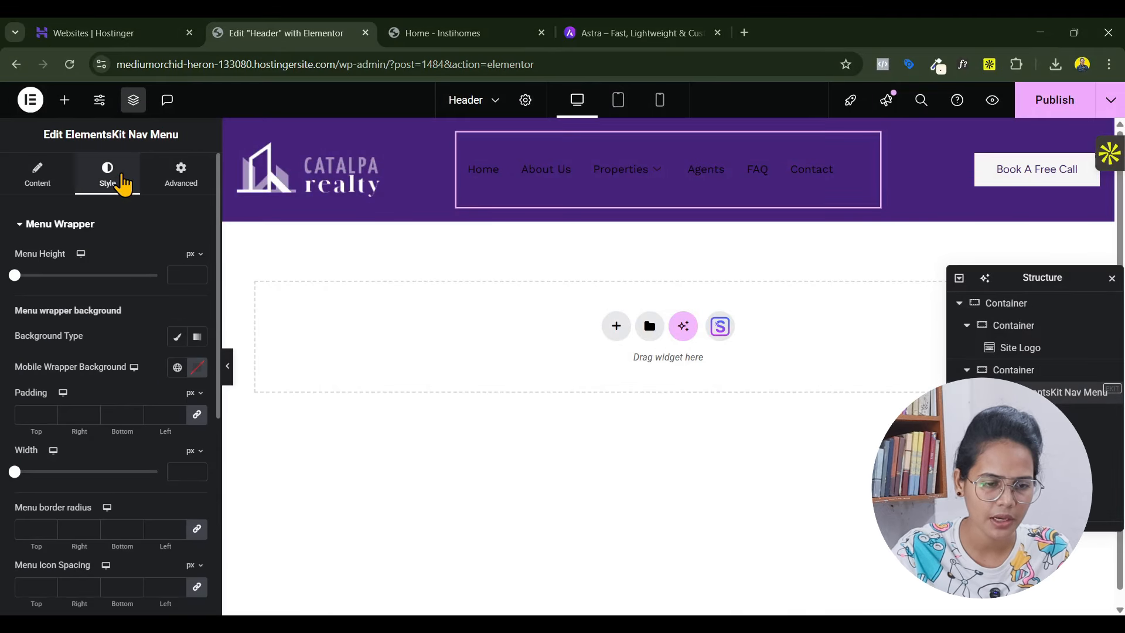
{"action": "left_click_drag", "start_coordinate": [17, 280], "coordinate": [27, 284]}
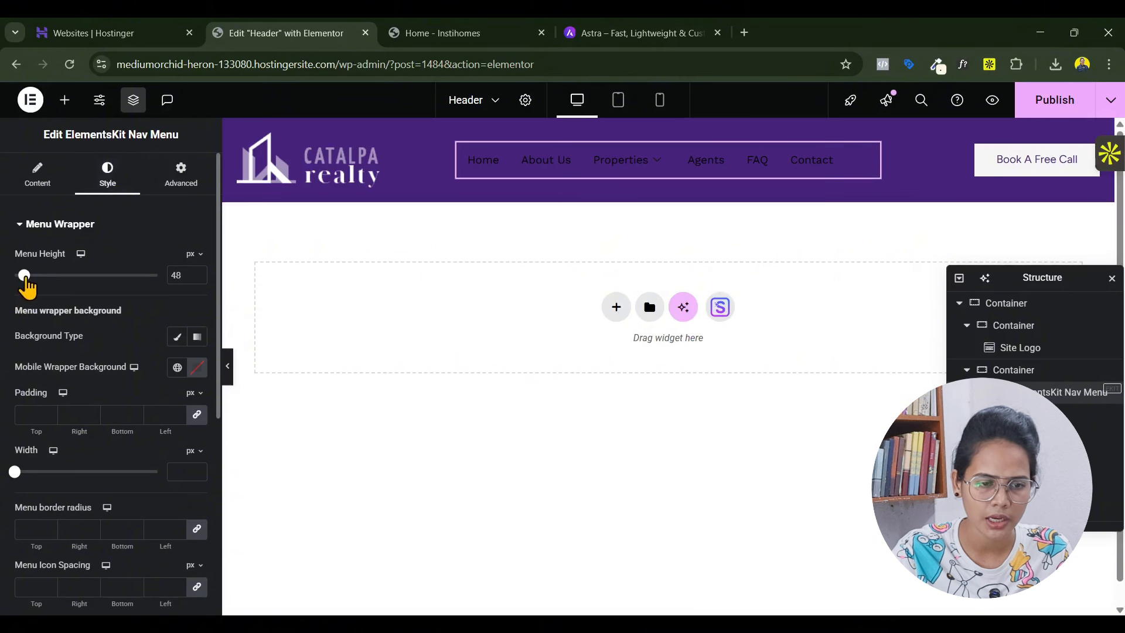
{"action": "double_click", "coordinate": [198, 272]}
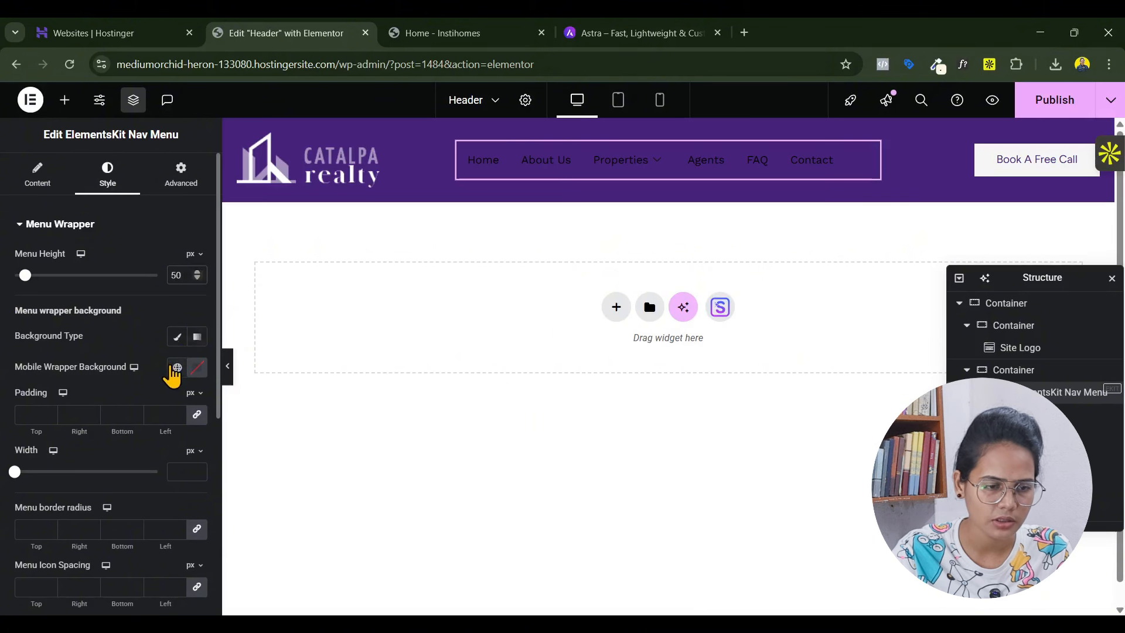
Set the menu items' normal text color to a custom white
{"action": "scroll", "coordinate": [173, 375], "scroll_direction": "down", "scroll_amount": 4}
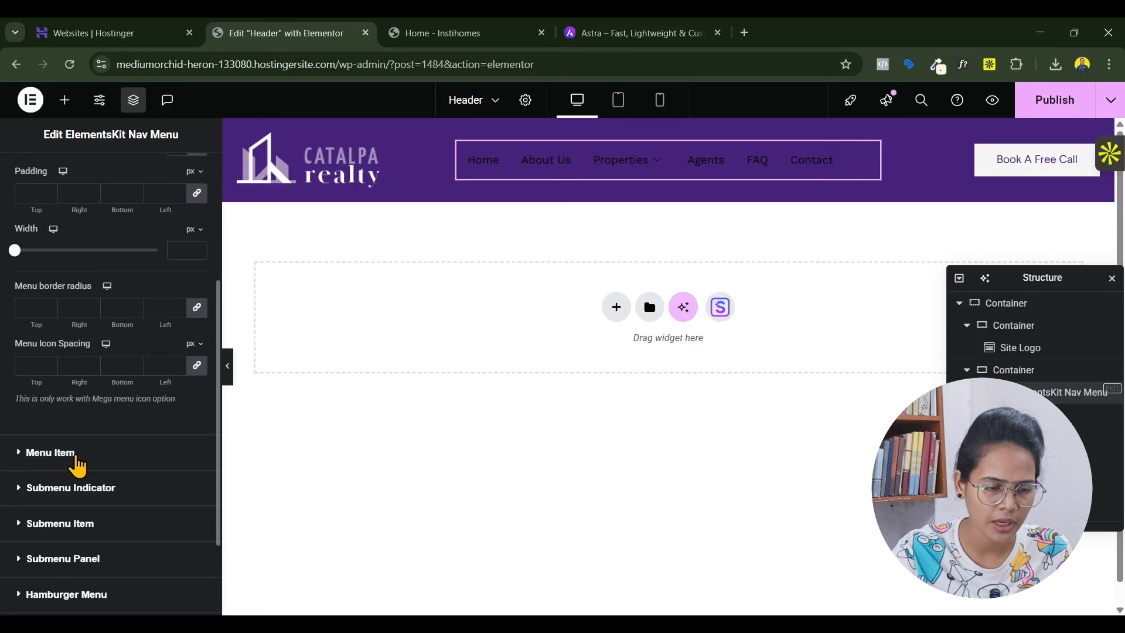
{"action": "left_click", "coordinate": [76, 462]}
{"action": "left_click", "coordinate": [178, 418]}
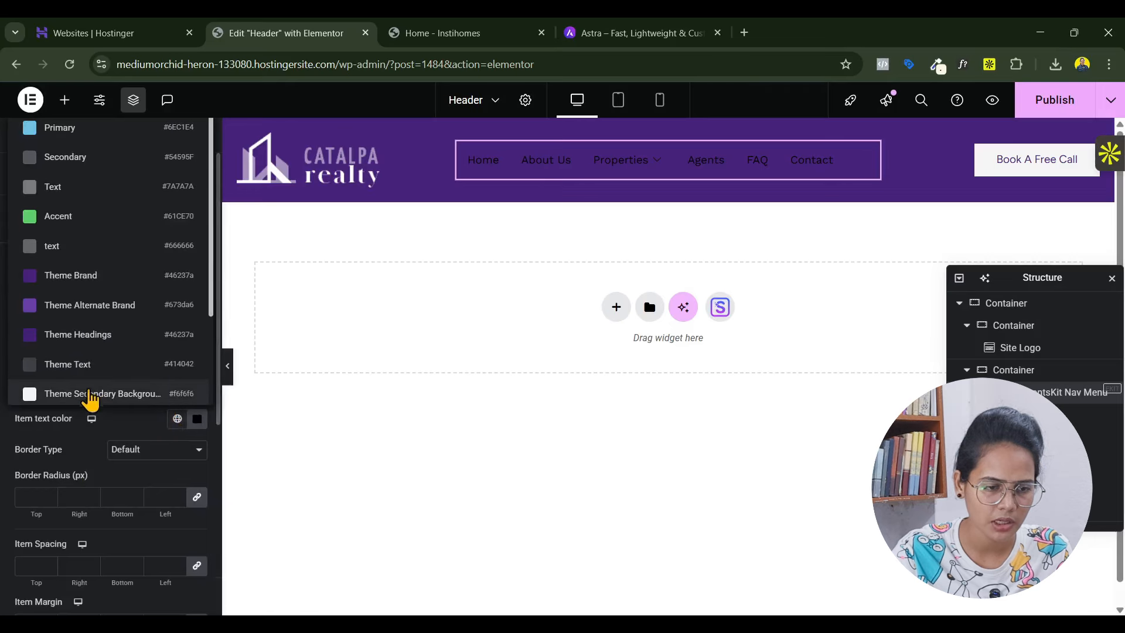
{"action": "left_click", "coordinate": [90, 399]}
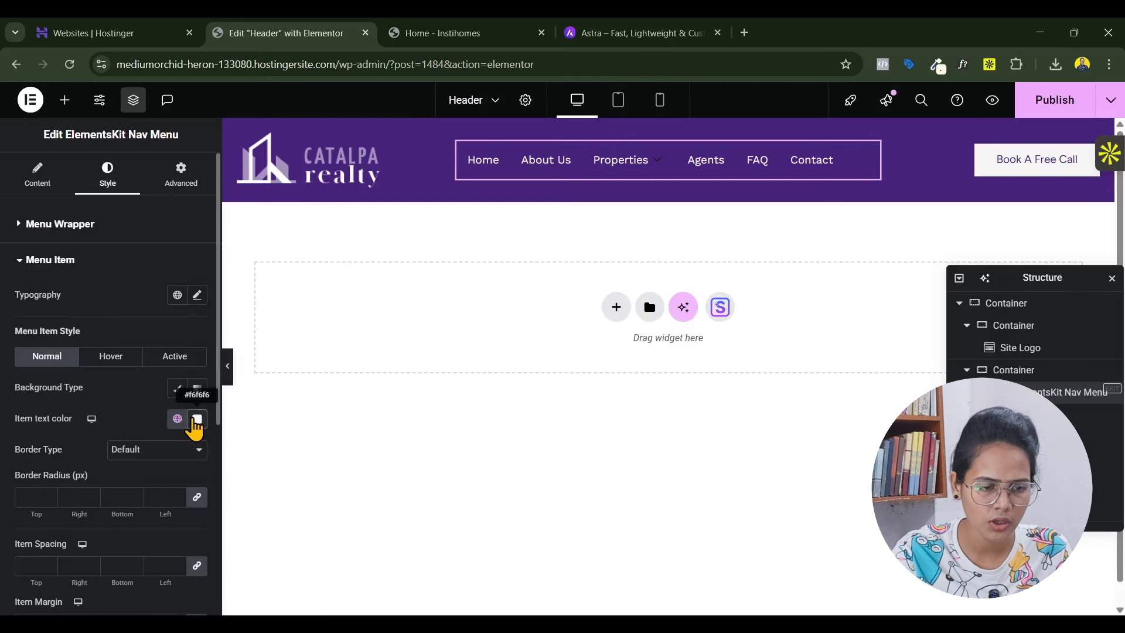
{"action": "left_click", "coordinate": [196, 419]}
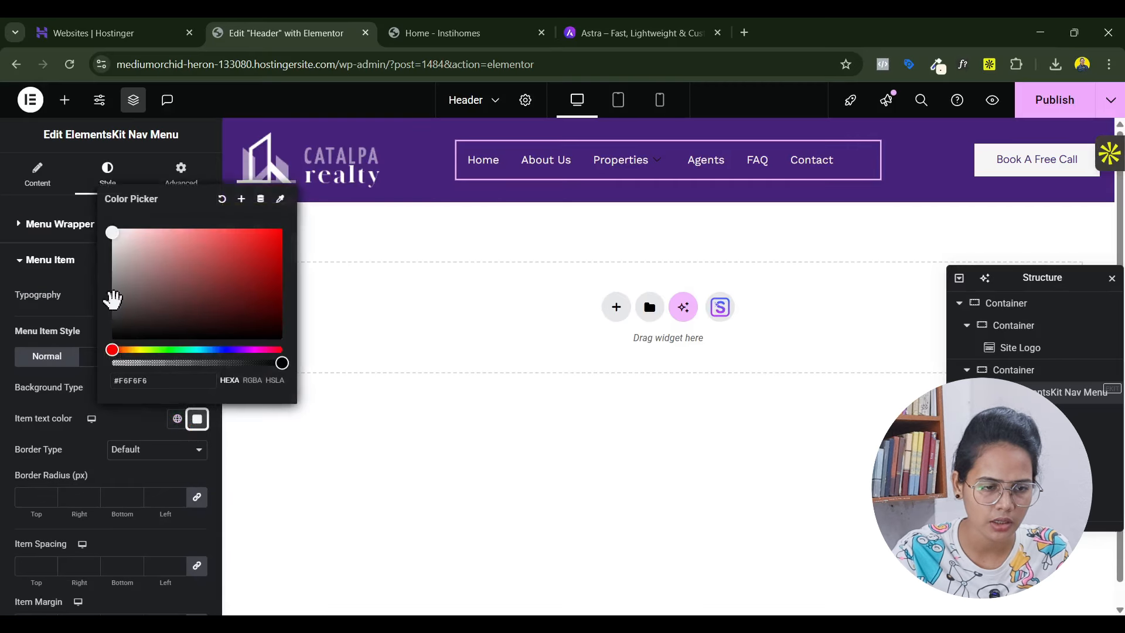
{"action": "left_click", "coordinate": [141, 426]}
Set the menu items' hover and active text colors to the global peach color
{"action": "left_click", "coordinate": [111, 359]}
{"action": "left_click", "coordinate": [177, 418]}
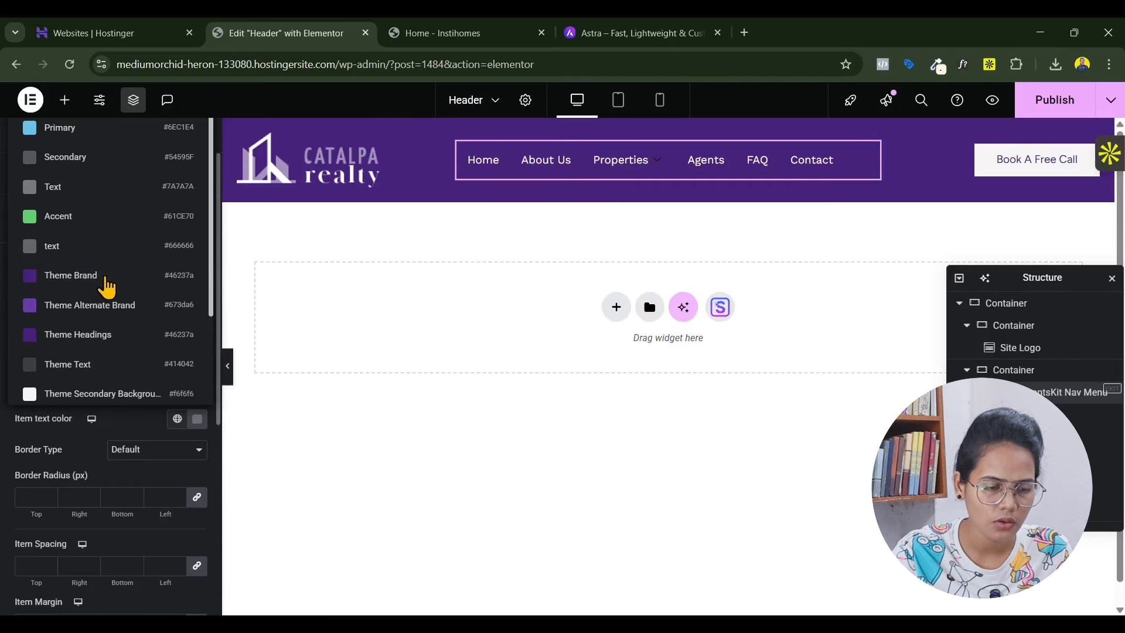
{"action": "scroll", "coordinate": [106, 286], "scroll_direction": "down", "scroll_amount": 3}
{"action": "left_click", "coordinate": [70, 327]}
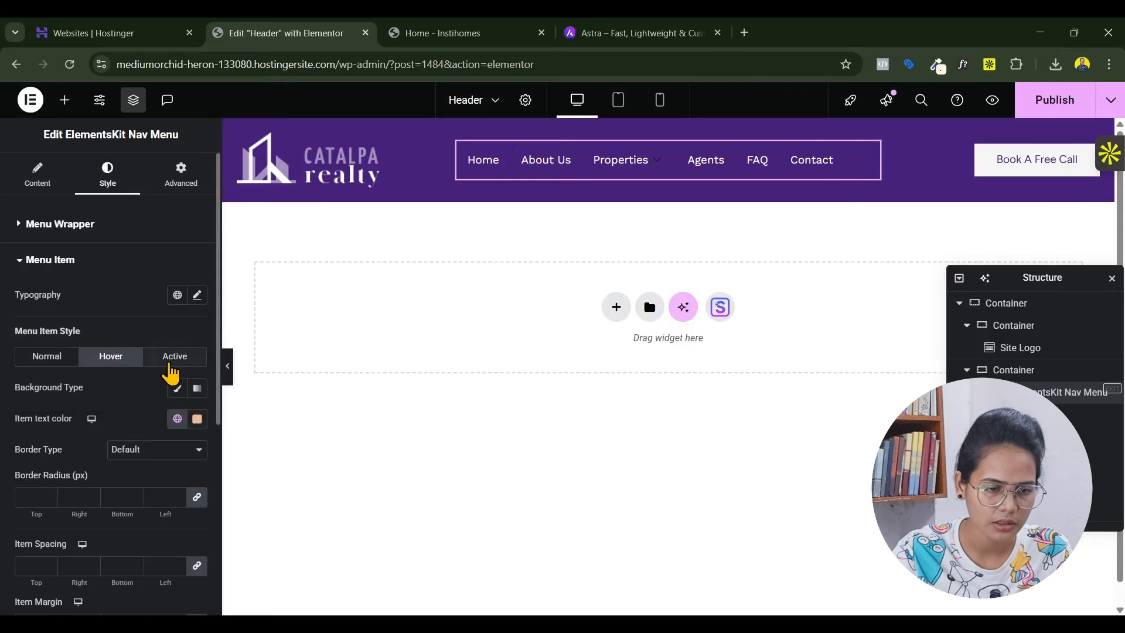
{"action": "left_click", "coordinate": [169, 358]}
{"action": "left_click", "coordinate": [177, 418]}
{"action": "scroll", "coordinate": [111, 349], "scroll_direction": "down", "scroll_amount": 3}
{"action": "left_click", "coordinate": [111, 354]}
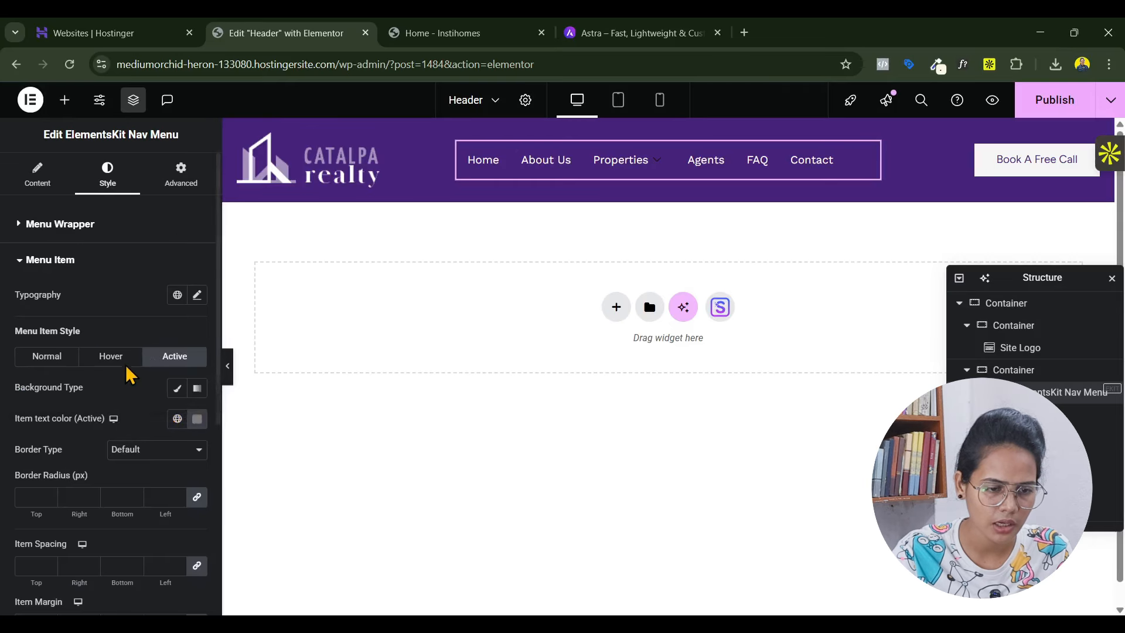
{"action": "left_click", "coordinate": [177, 419]}
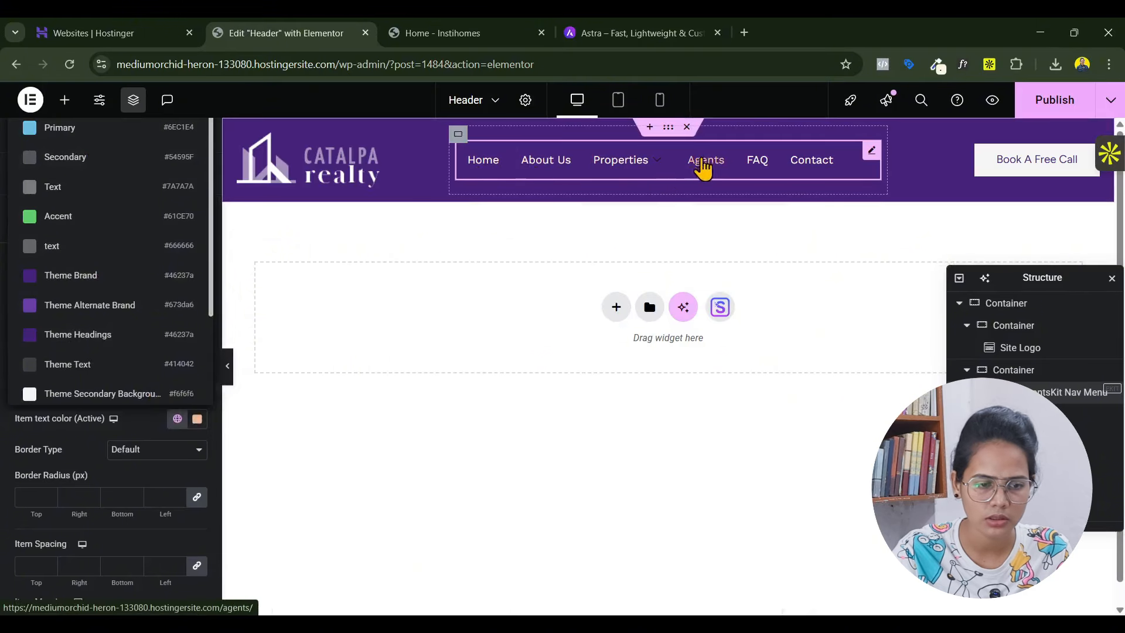
{"action": "left_click", "coordinate": [111, 456]}
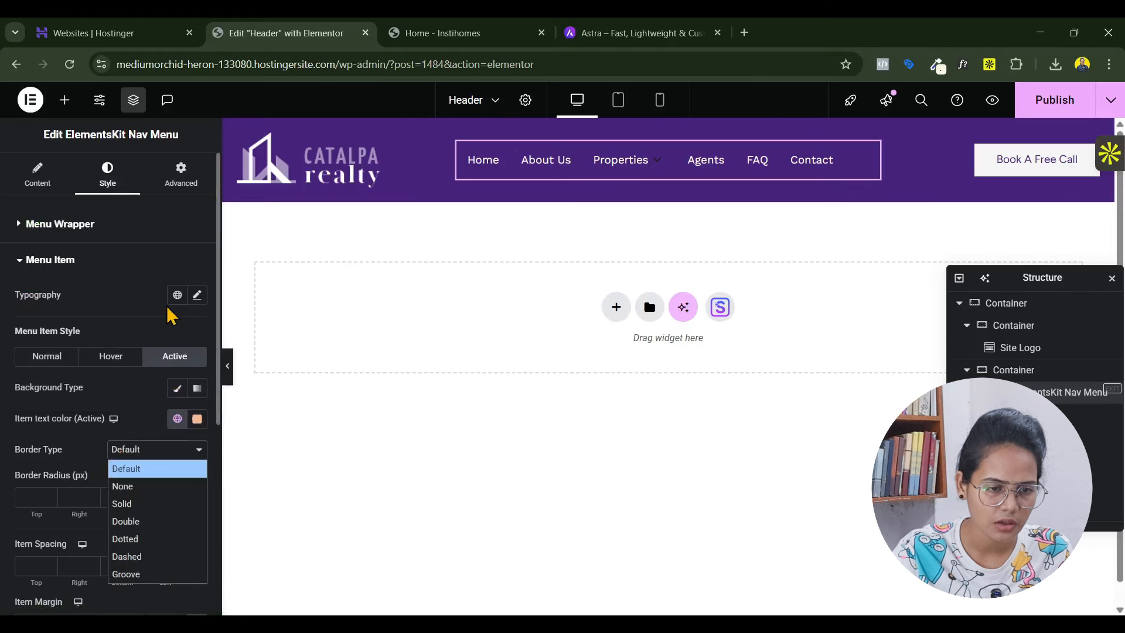
Apply a global font to the menu items' typography
{"action": "left_click", "coordinate": [178, 295]}
{"action": "left_click", "coordinate": [69, 478]}
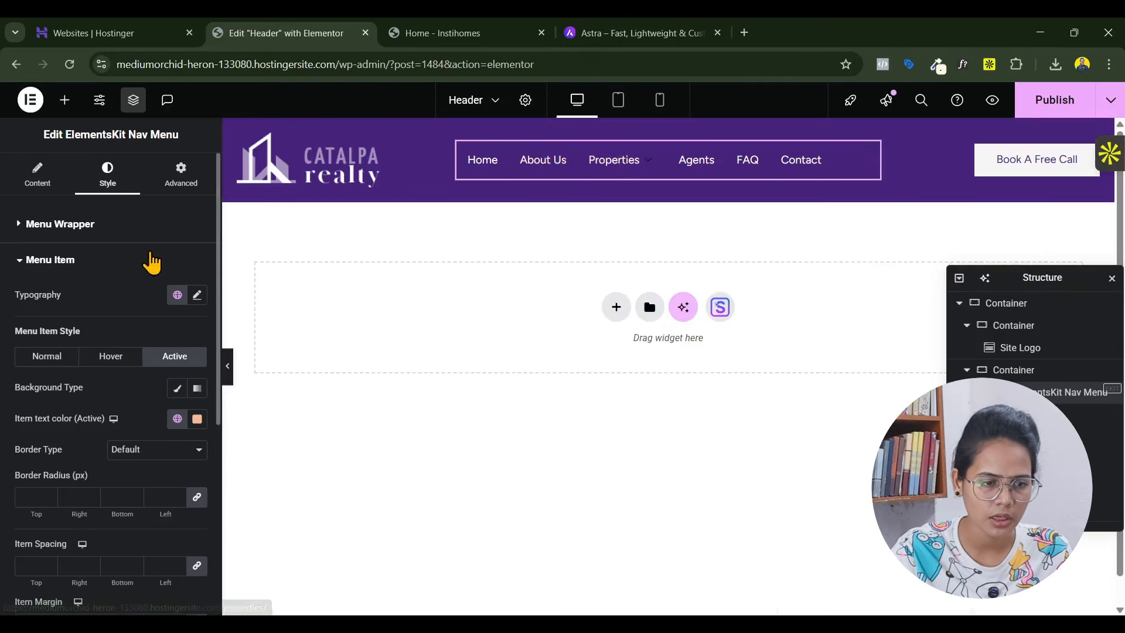
{"action": "left_click", "coordinate": [109, 226]}
{"action": "scroll", "coordinate": [134, 486], "scroll_direction": "down", "scroll_amount": 3}
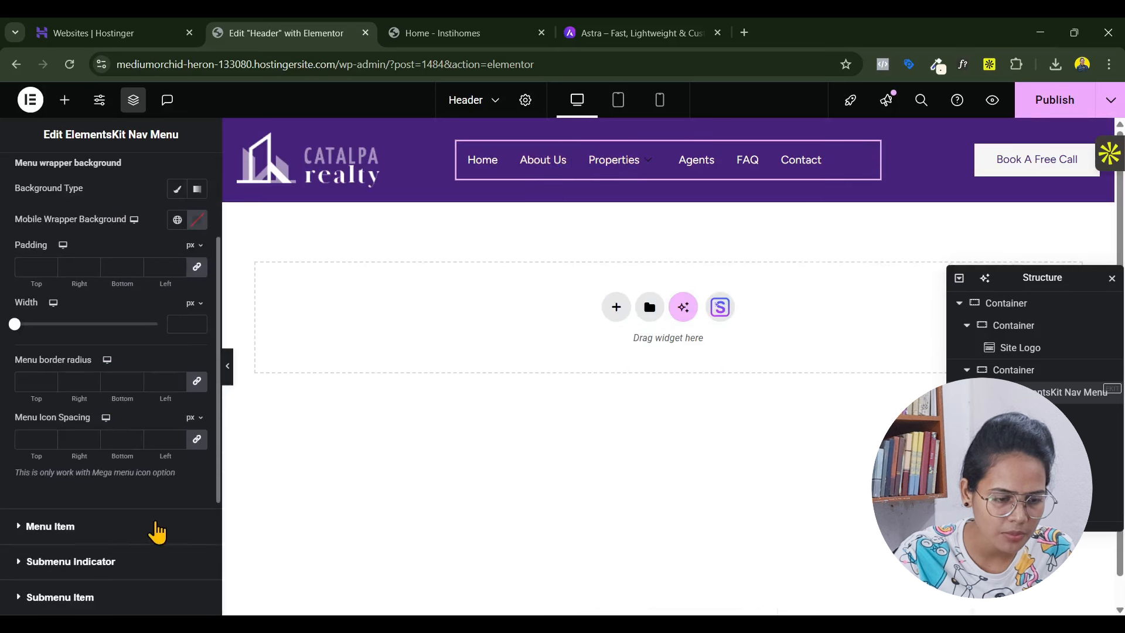
{"action": "left_click", "coordinate": [50, 526]}
{"action": "scroll", "coordinate": [201, 498], "scroll_direction": "down", "scroll_amount": 4}
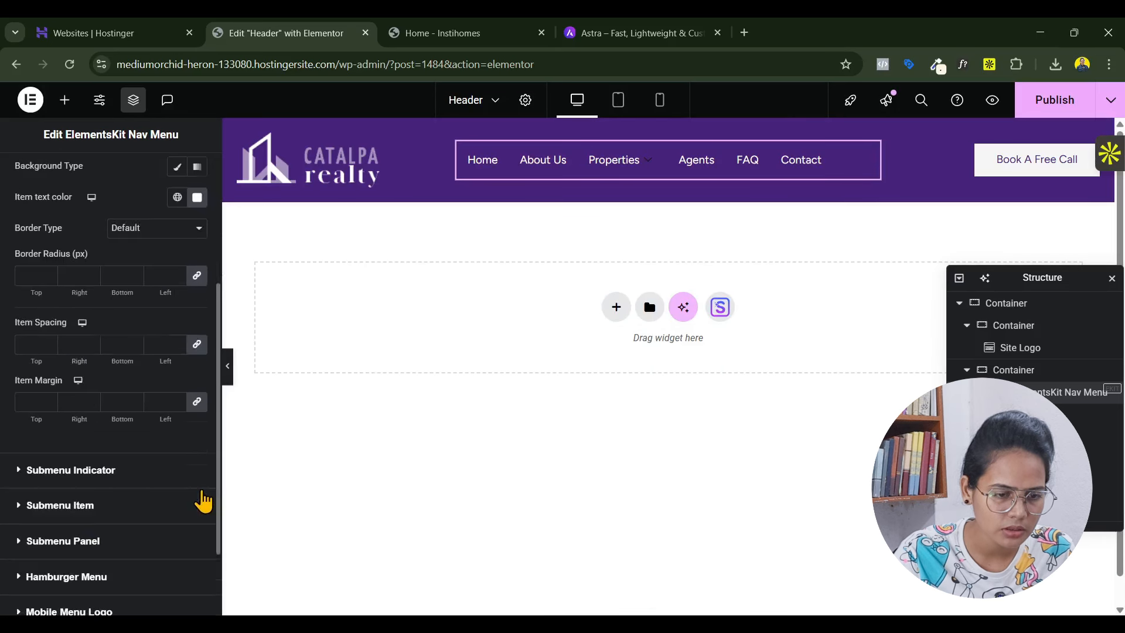
Set the nav menu's horizontal menu position to Center
{"action": "scroll", "coordinate": [115, 496], "scroll_direction": "up", "scroll_amount": 4}
{"action": "left_click", "coordinate": [40, 189]}
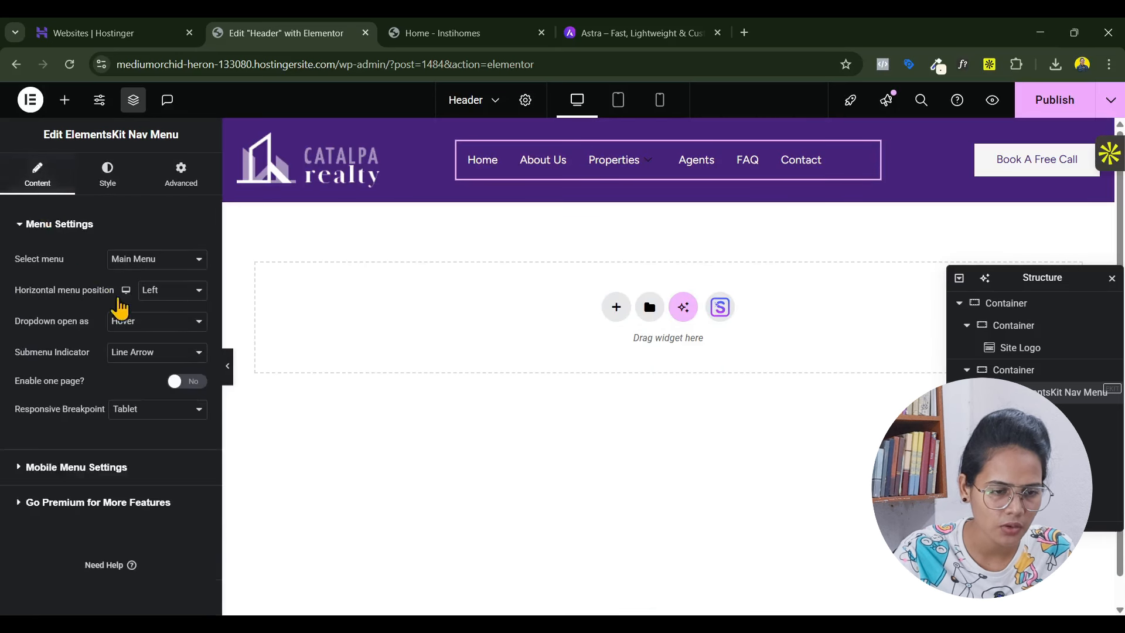
{"action": "left_click", "coordinate": [179, 293]}
{"action": "left_click", "coordinate": [174, 328]}
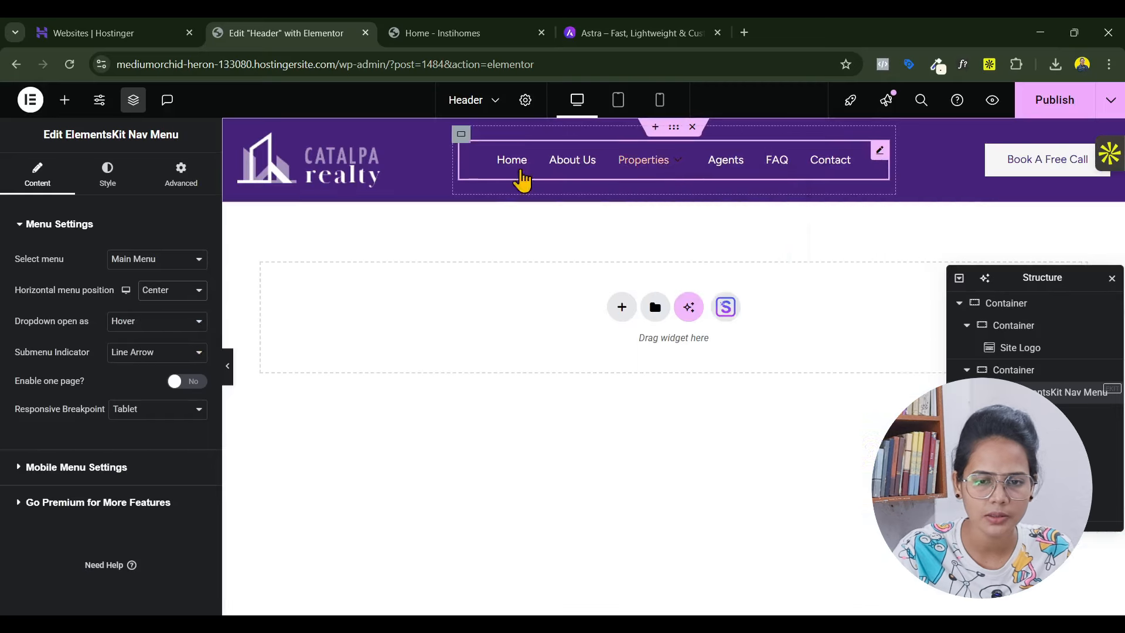
{"action": "left_click", "coordinate": [107, 172]}
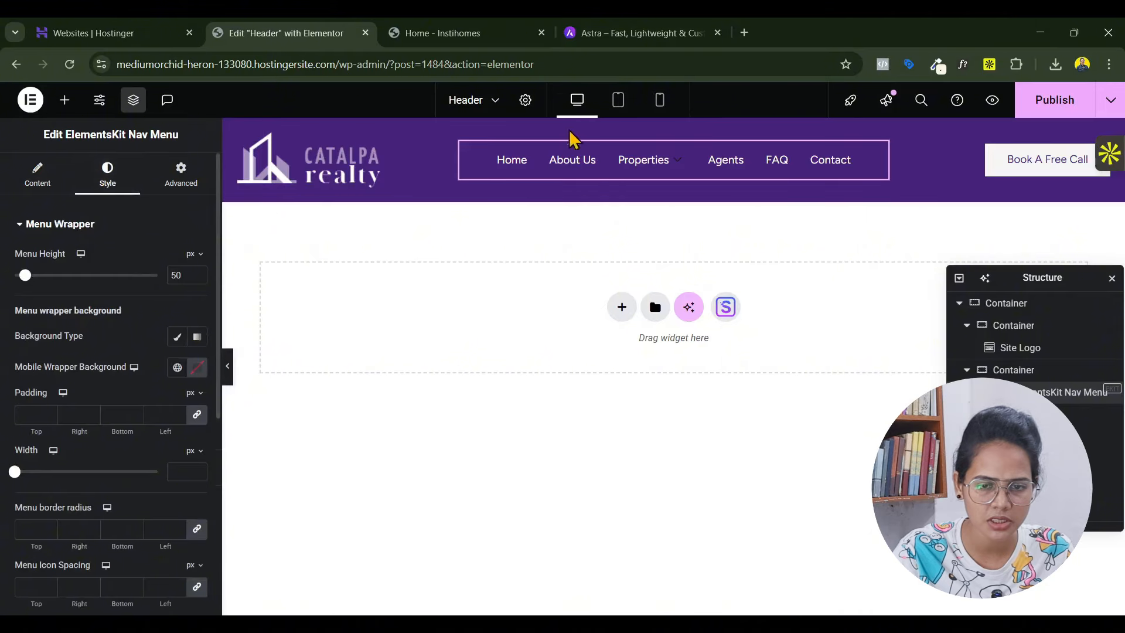
{"action": "scroll", "coordinate": [88, 471], "scroll_direction": "down", "scroll_amount": 4}
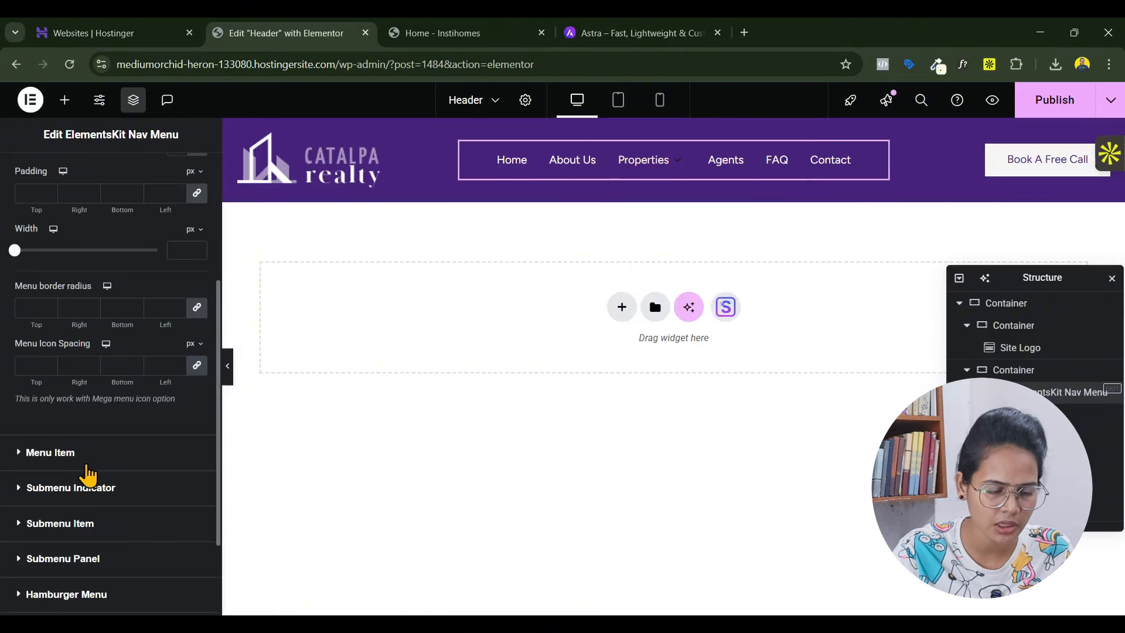
{"action": "left_click", "coordinate": [92, 465]}
{"action": "scroll", "coordinate": [138, 460], "scroll_direction": "down", "scroll_amount": 4}
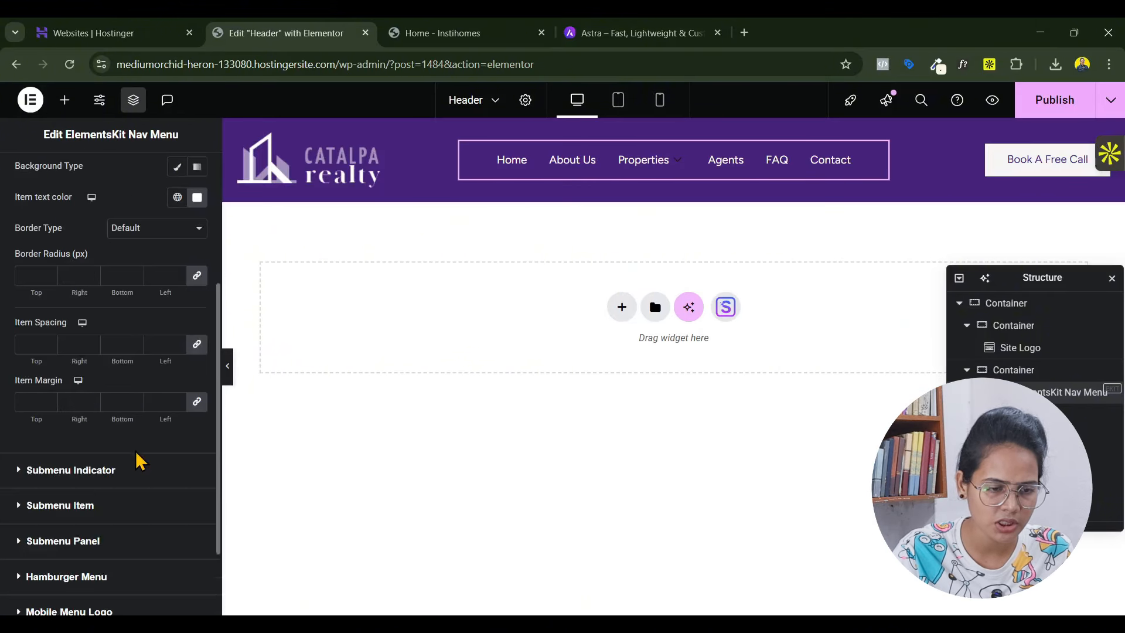
In the tablet layout, set the width of the container holding the Book A Free Call button to 28%
{"action": "left_click", "coordinate": [623, 104]}
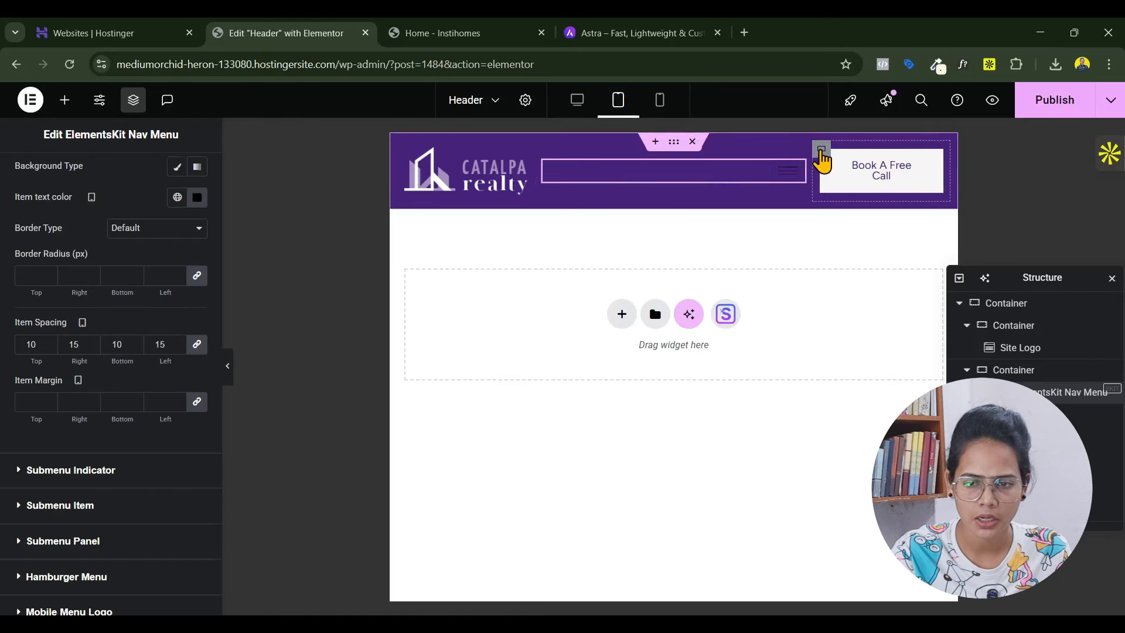
{"action": "left_click", "coordinate": [822, 151]}
{"action": "scroll", "coordinate": [217, 337], "scroll_direction": "down", "scroll_amount": 4}
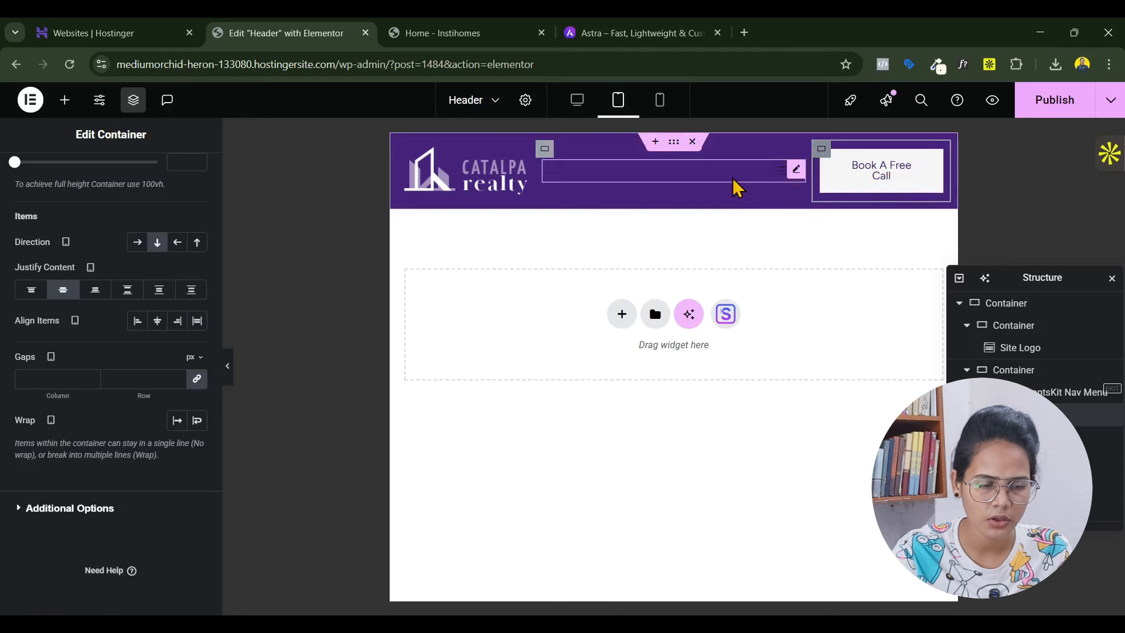
{"action": "scroll", "coordinate": [144, 235], "scroll_direction": "up", "scroll_amount": 4}
{"action": "left_click", "coordinate": [195, 317]}
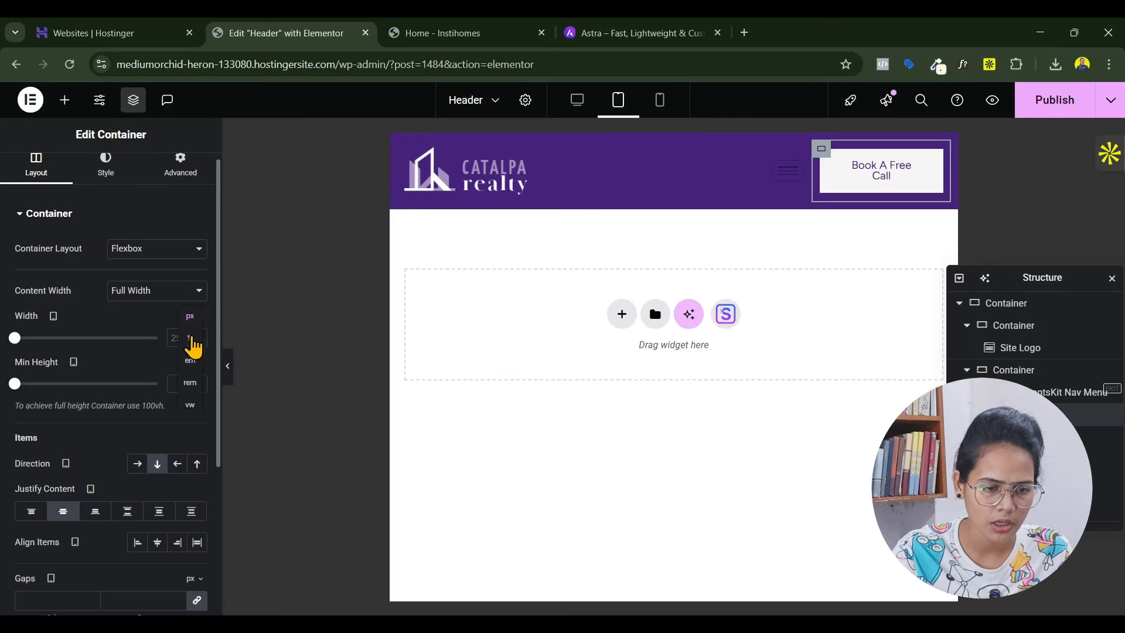
{"action": "left_click", "coordinate": [190, 338]}
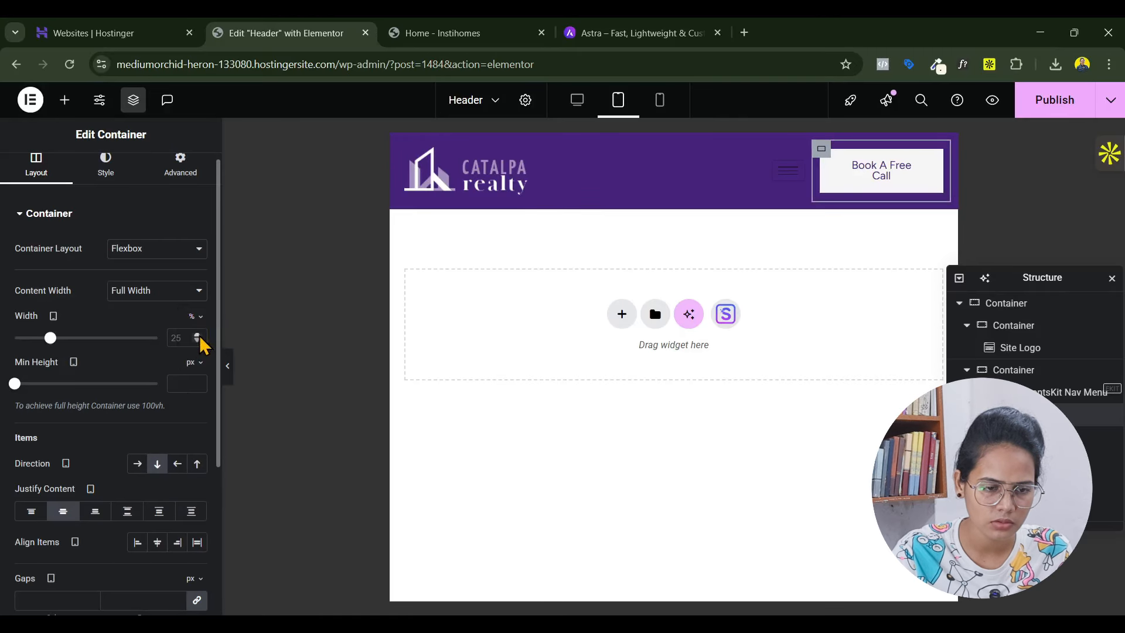
{"action": "type", "text": "2"}
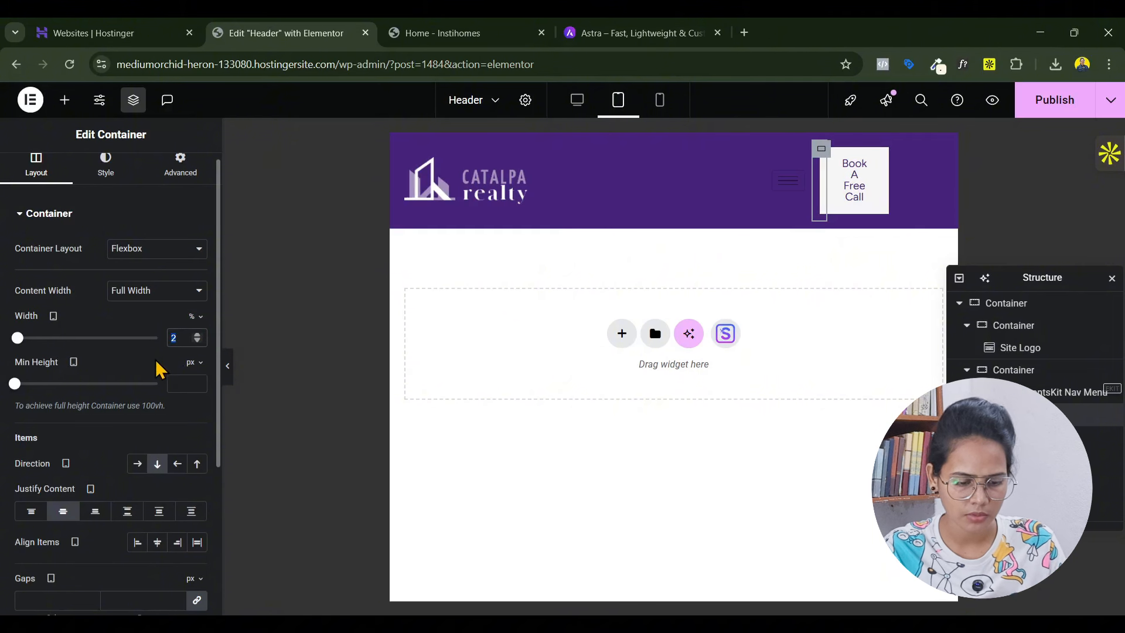
{"action": "type", "text": "28"}
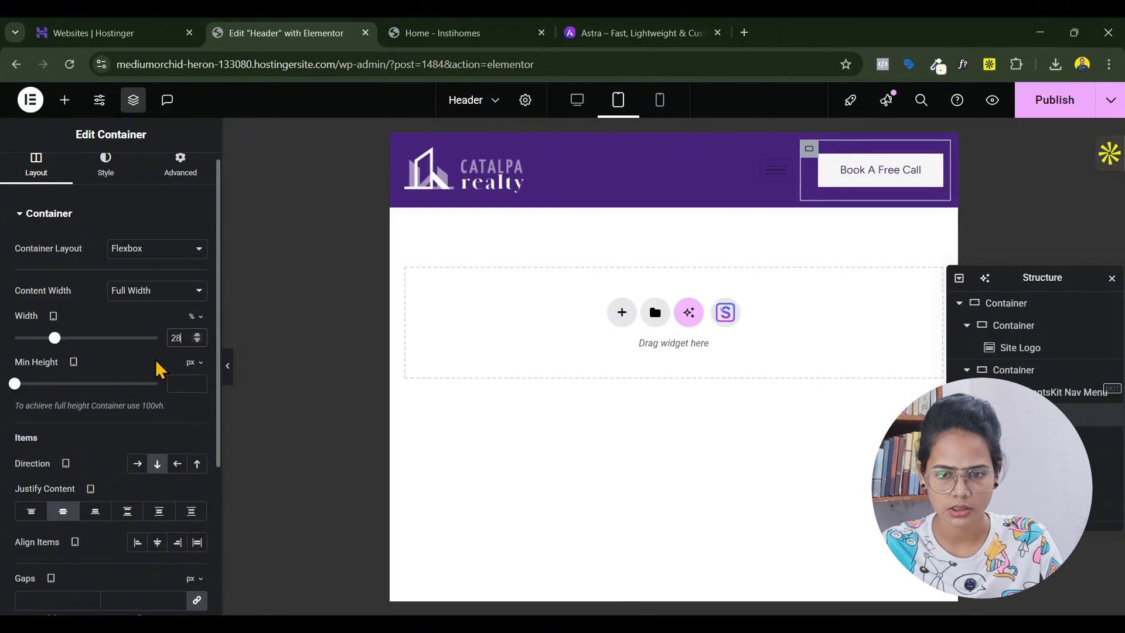
Set the nav menu's hamburger toggle icon color in the normal state to semi-transparent white, #FFFFFF80
{"action": "left_click", "coordinate": [784, 170]}
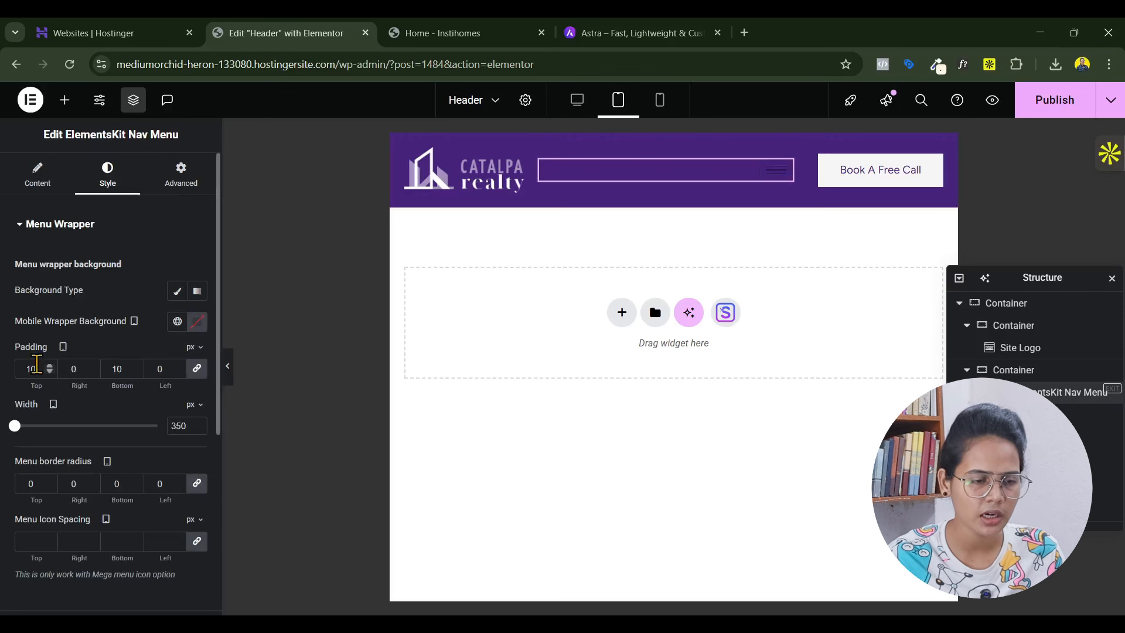
{"action": "scroll", "coordinate": [99, 443], "scroll_direction": "down", "scroll_amount": 5}
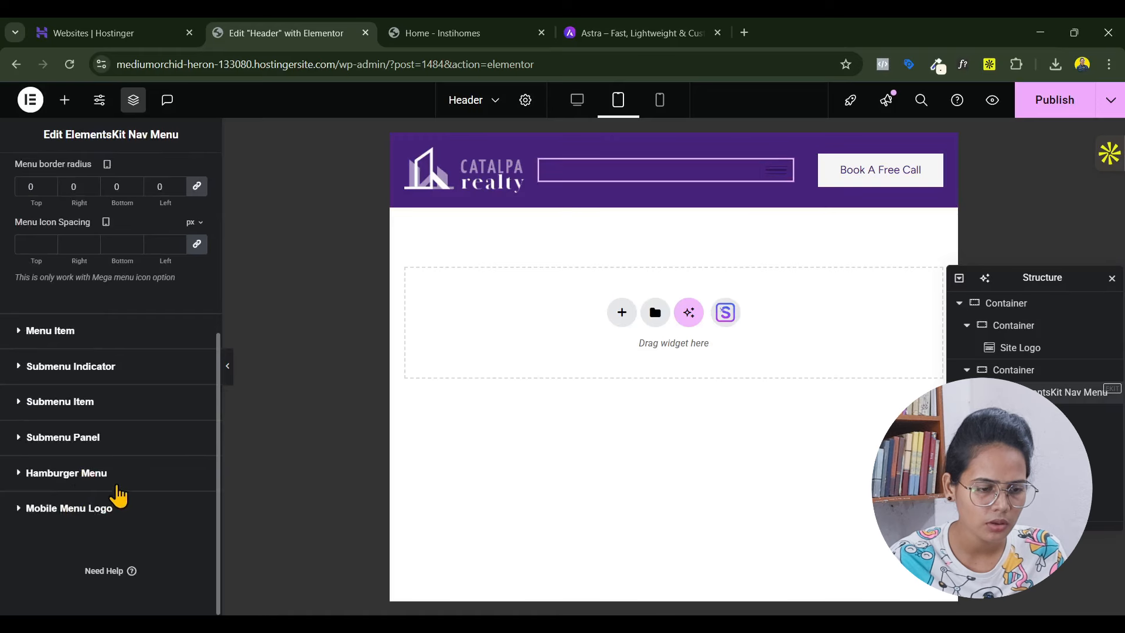
{"action": "left_click", "coordinate": [66, 473]}
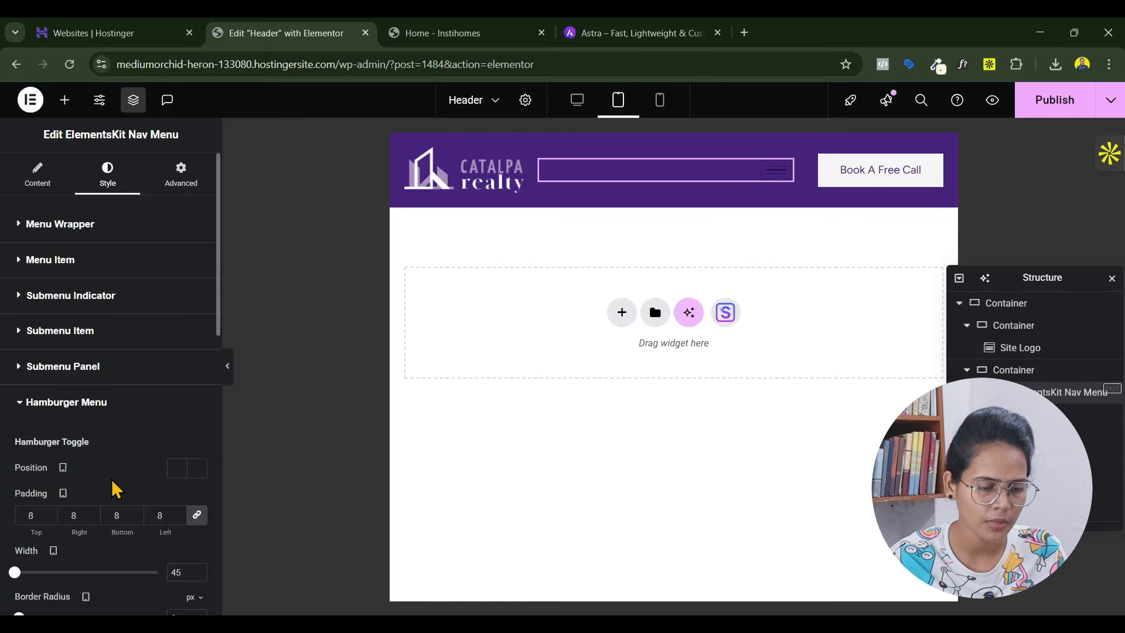
{"action": "scroll", "coordinate": [116, 489], "scroll_direction": "down", "scroll_amount": 5}
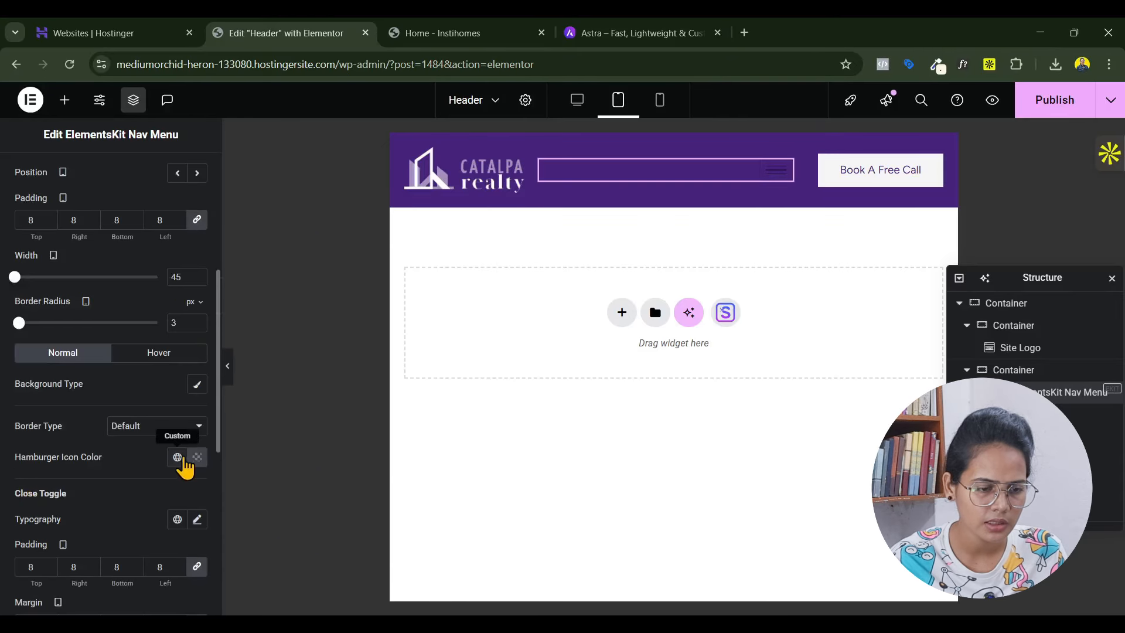
{"action": "left_click", "coordinate": [178, 457]}
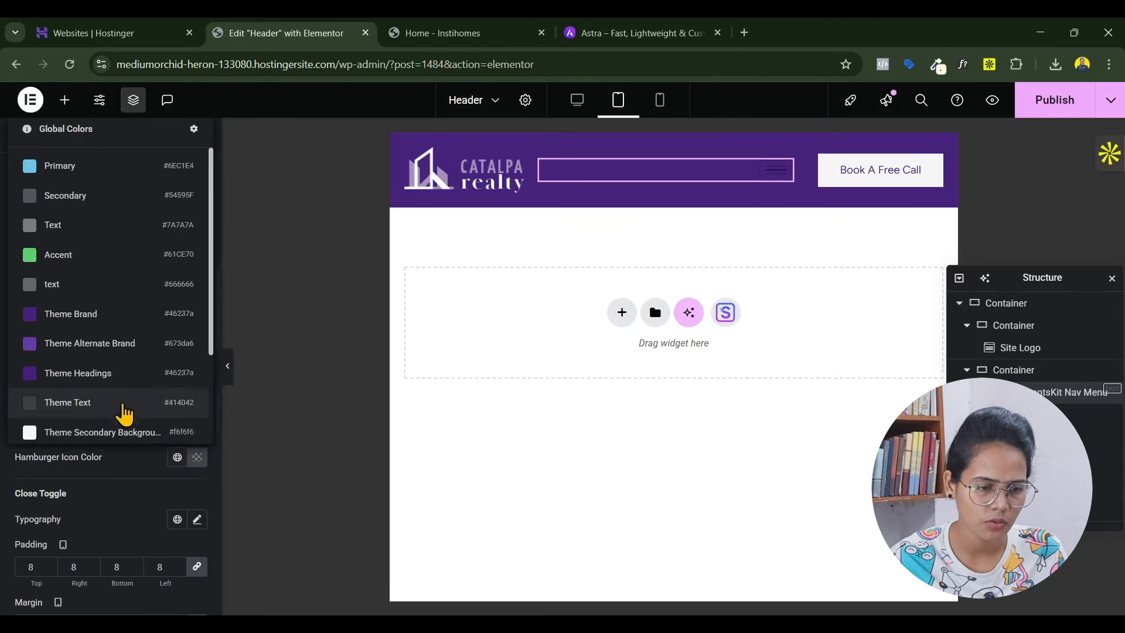
{"action": "left_click", "coordinate": [197, 457]}
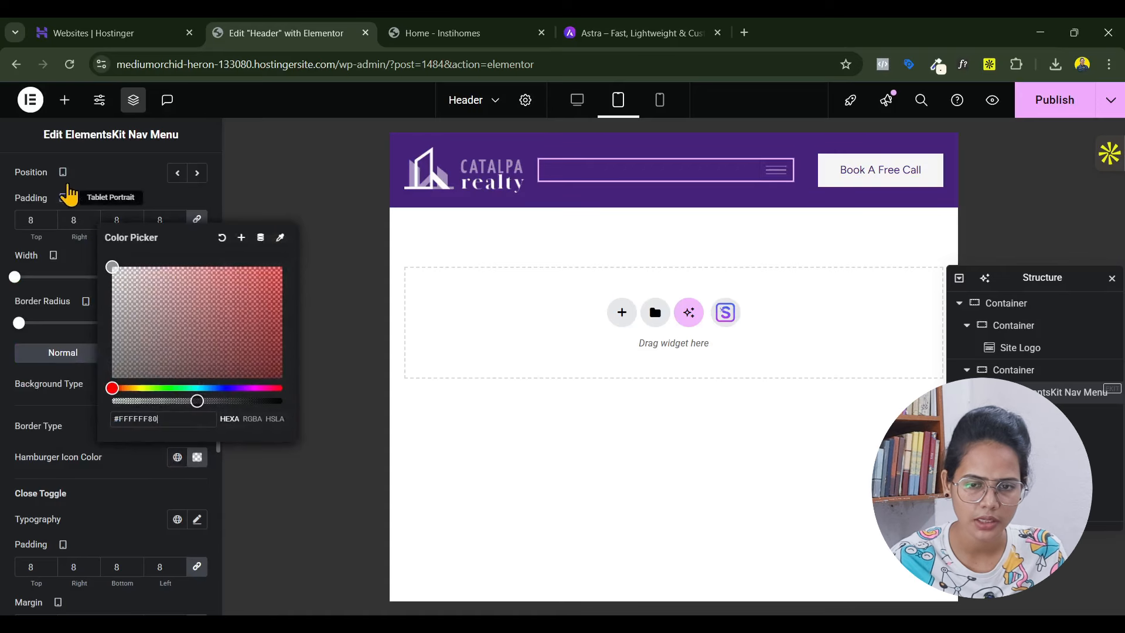
{"action": "left_click", "coordinate": [141, 486]}
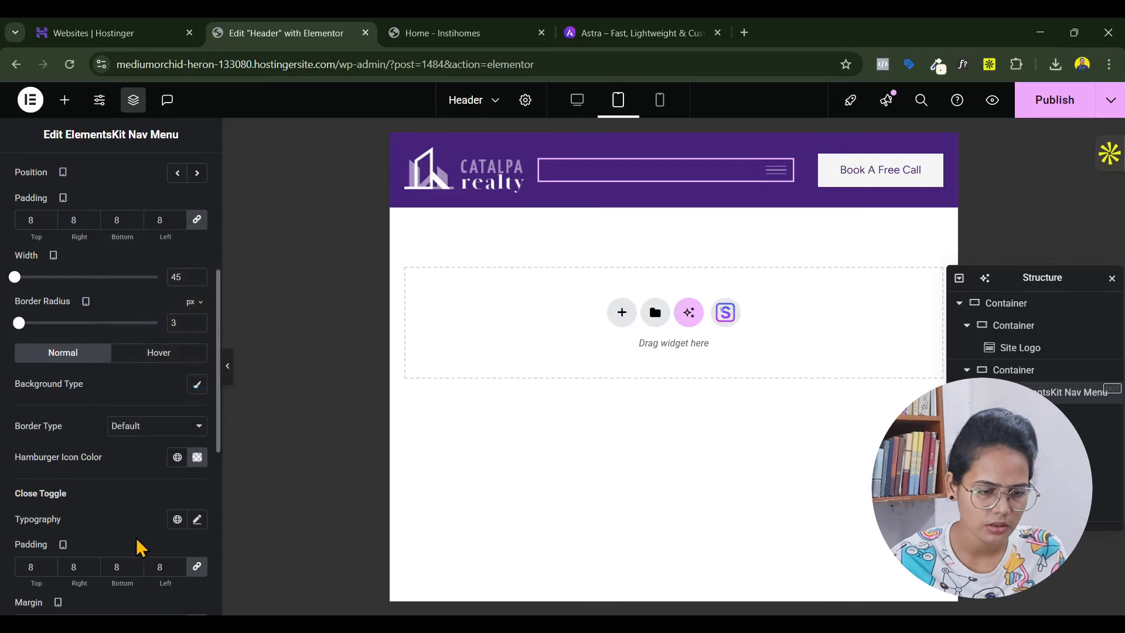
Set the close toggle's icon color in the normal state to a custom white
{"action": "scroll", "coordinate": [136, 542], "scroll_direction": "down", "scroll_amount": 4}
{"action": "scroll", "coordinate": [136, 546], "scroll_direction": "down", "scroll_amount": 3}
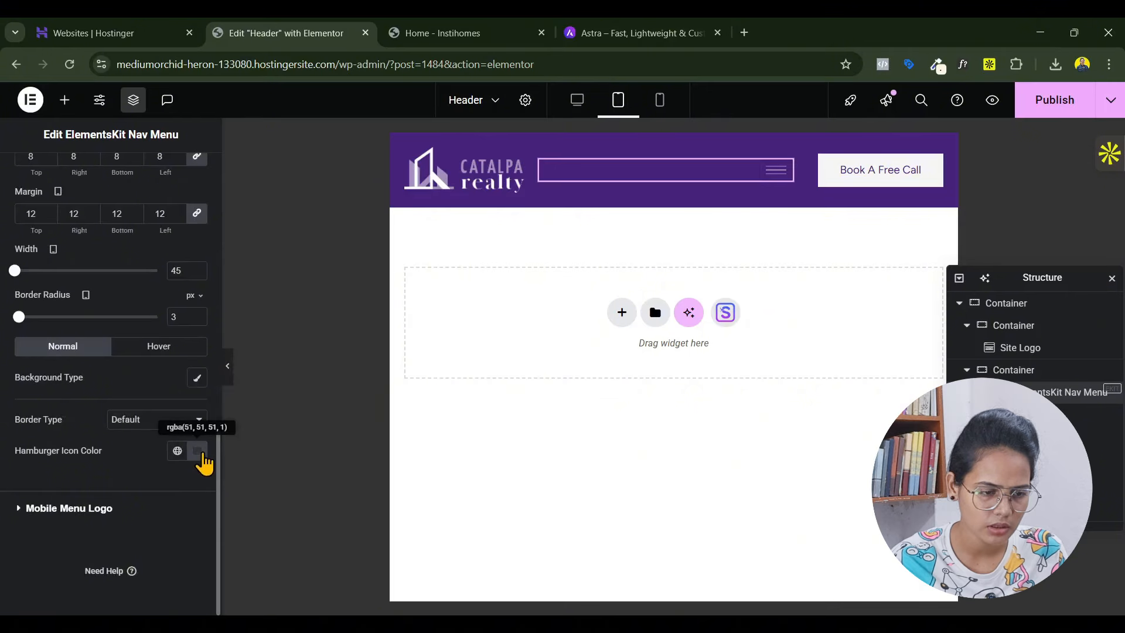
{"action": "left_click", "coordinate": [197, 454]}
{"action": "left_click", "coordinate": [146, 471]}
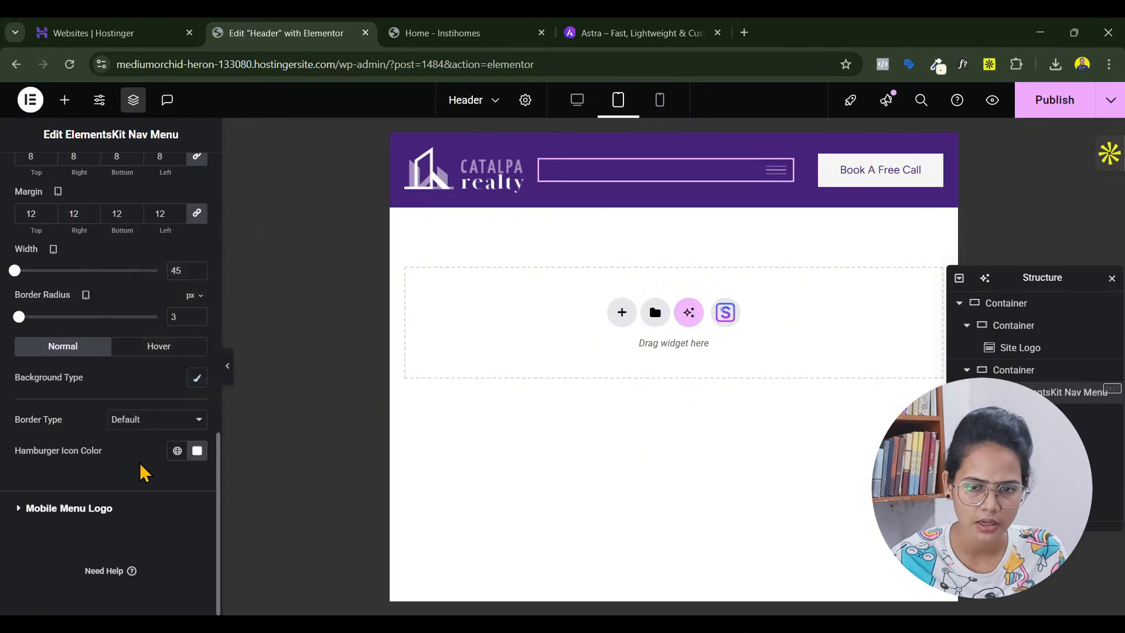
Set the hover icon color of both the hamburger toggle and the close toggle to the global peach color
{"action": "scroll", "coordinate": [144, 481], "scroll_direction": "down", "scroll_amount": 2}
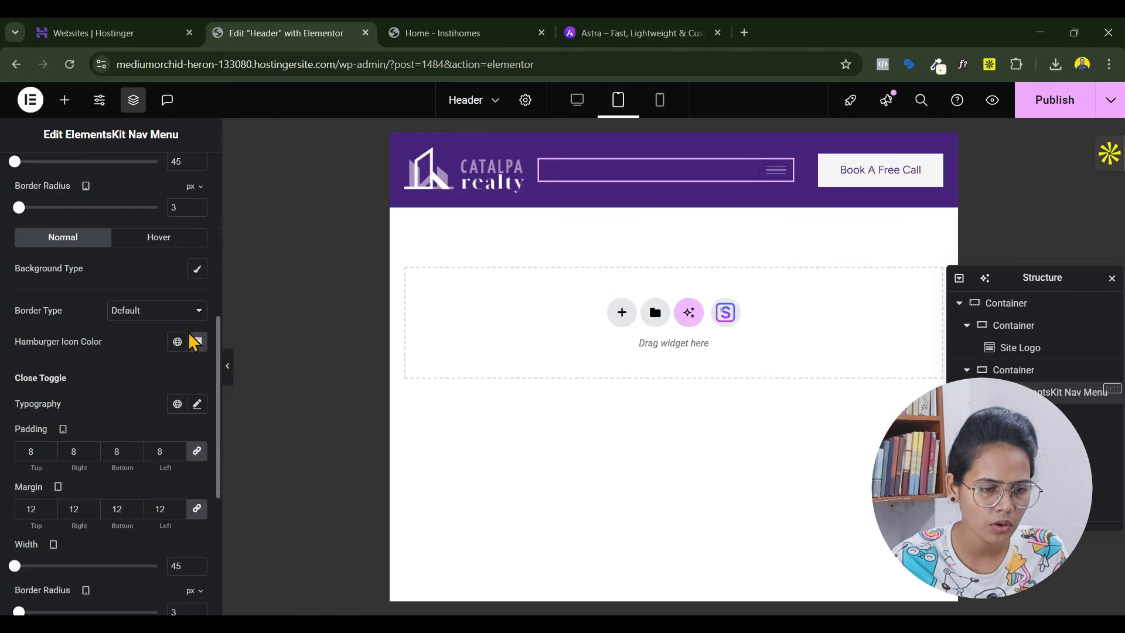
{"action": "scroll", "coordinate": [140, 364], "scroll_direction": "up", "scroll_amount": 3}
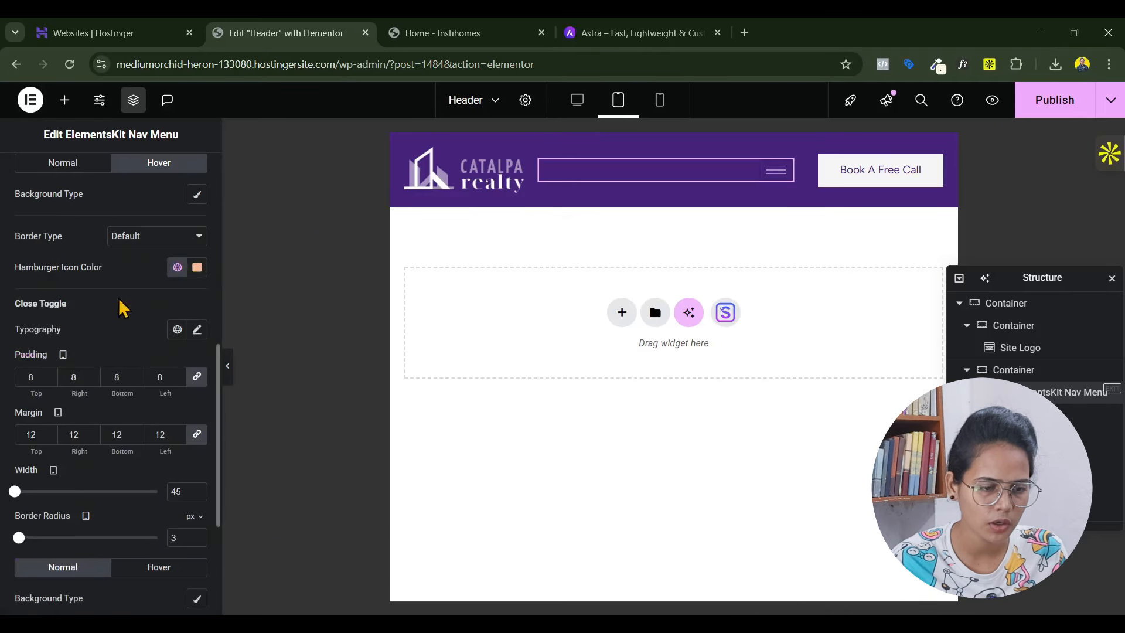
{"action": "scroll", "coordinate": [130, 493], "scroll_direction": "down", "scroll_amount": 2}
{"action": "left_click", "coordinate": [154, 424]}
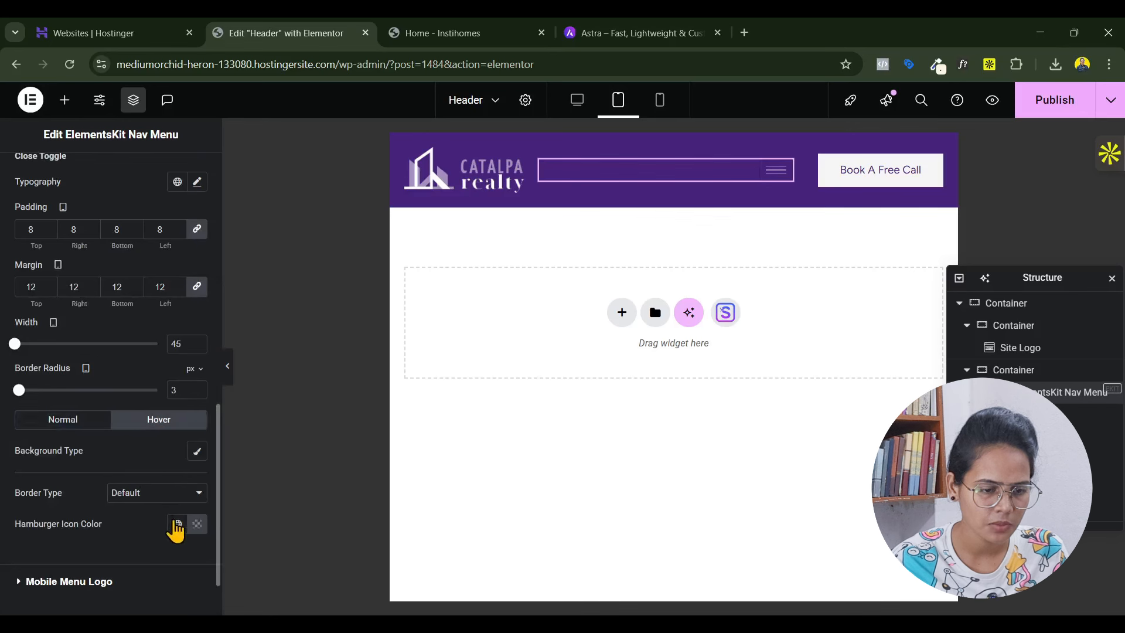
{"action": "left_click", "coordinate": [177, 523]}
{"action": "scroll", "coordinate": [129, 383], "scroll_direction": "down", "scroll_amount": 2}
{"action": "left_click", "coordinate": [94, 434]}
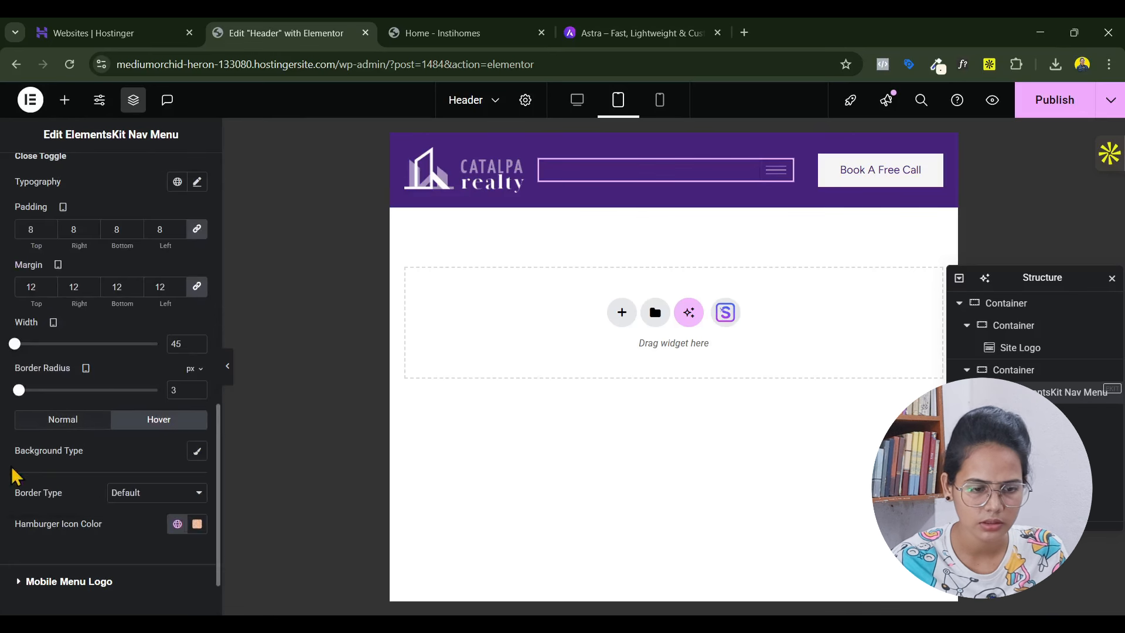
Give the hamburger toggle a solid 1 px hover border in the global Theme Secondary Background color
{"action": "scroll", "coordinate": [129, 466], "scroll_direction": "up", "scroll_amount": 5}
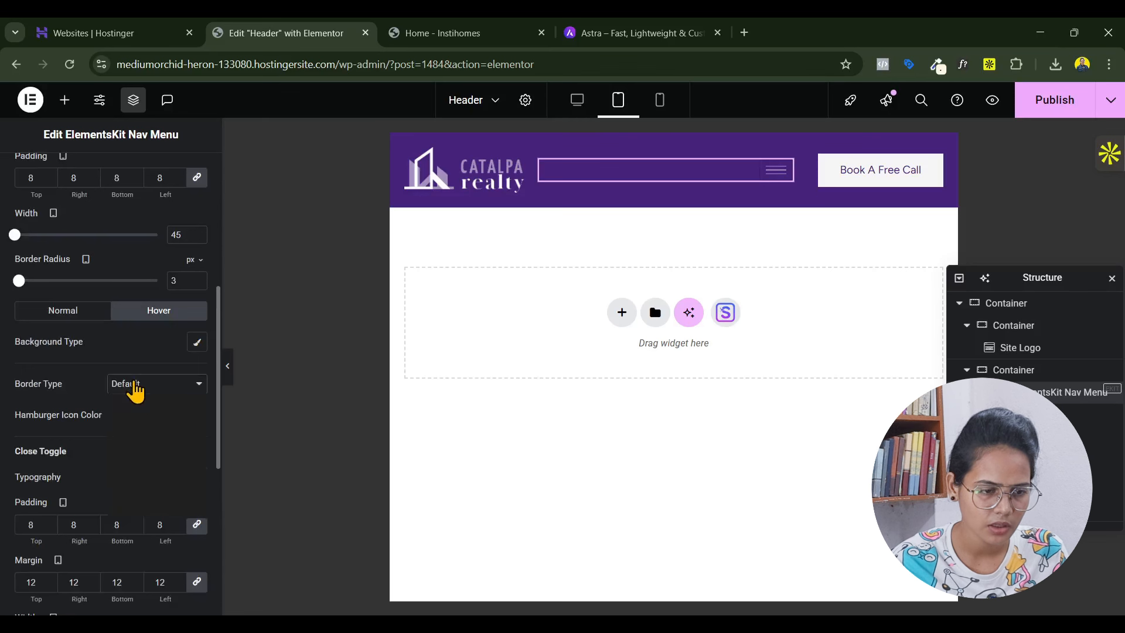
{"action": "scroll", "coordinate": [138, 390], "scroll_direction": "up", "scroll_amount": 4}
{"action": "scroll", "coordinate": [115, 455], "scroll_direction": "down", "scroll_amount": 2}
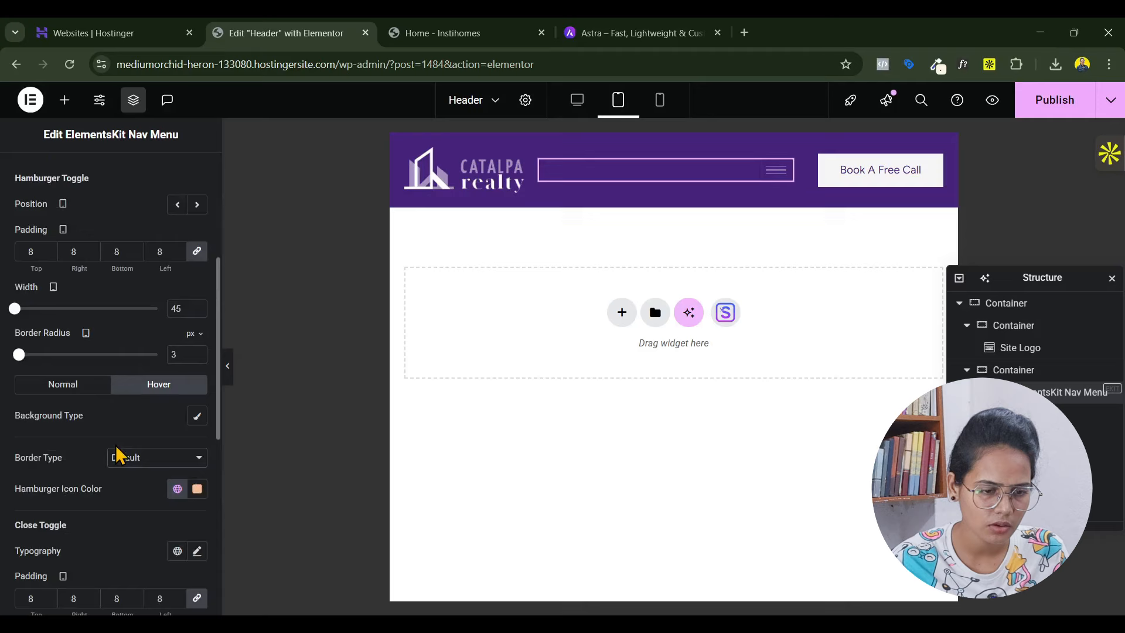
{"action": "left_click", "coordinate": [197, 417]}
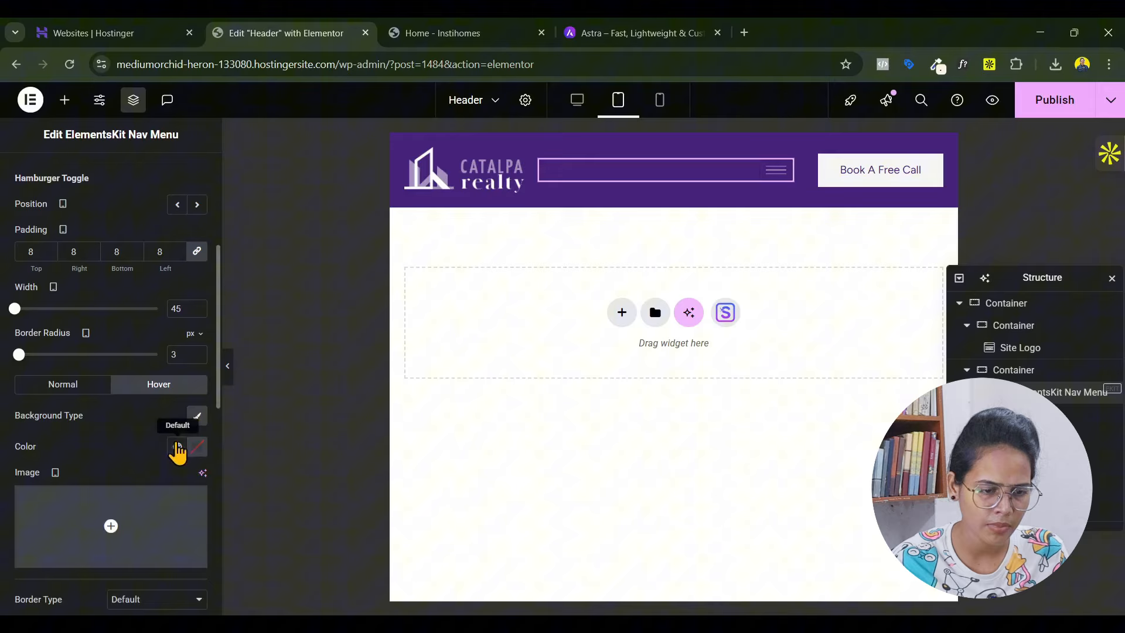
{"action": "left_click", "coordinate": [196, 417]}
{"action": "left_click", "coordinate": [151, 458]}
{"action": "left_click", "coordinate": [126, 511]}
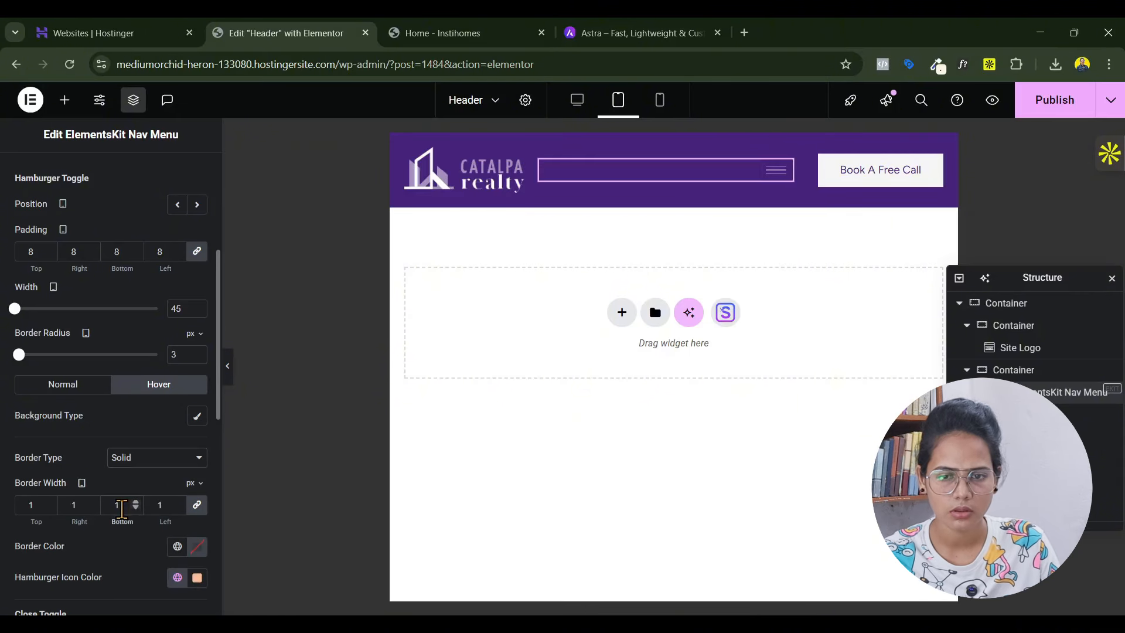
{"action": "scroll", "coordinate": [154, 527], "scroll_direction": "down", "scroll_amount": 3}
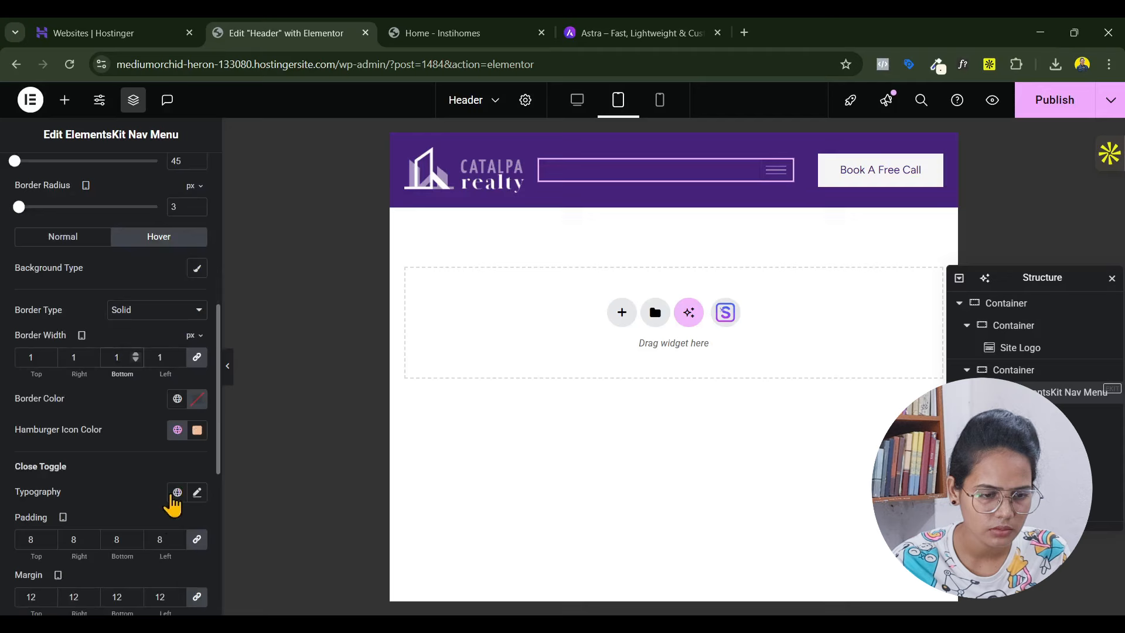
{"action": "left_click", "coordinate": [177, 398]}
{"action": "scroll", "coordinate": [110, 354], "scroll_direction": "down", "scroll_amount": 2}
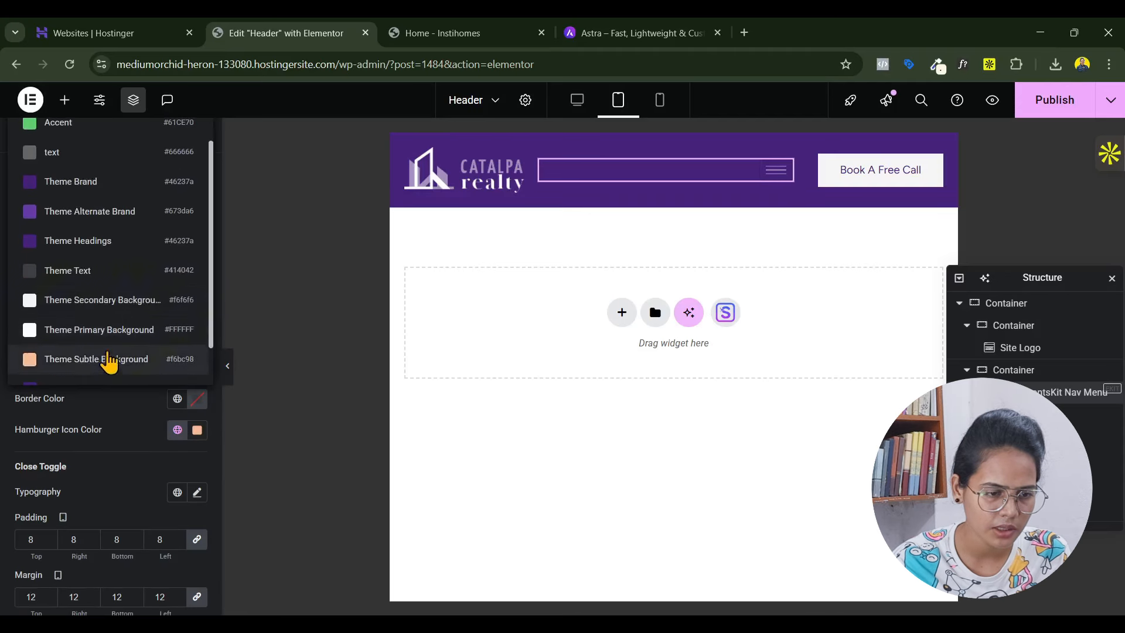
{"action": "left_click", "coordinate": [108, 305]}
Preview the tablet header without the editing panel, and open and close its hamburger menu
{"action": "scroll", "coordinate": [138, 444], "scroll_direction": "down", "scroll_amount": 2}
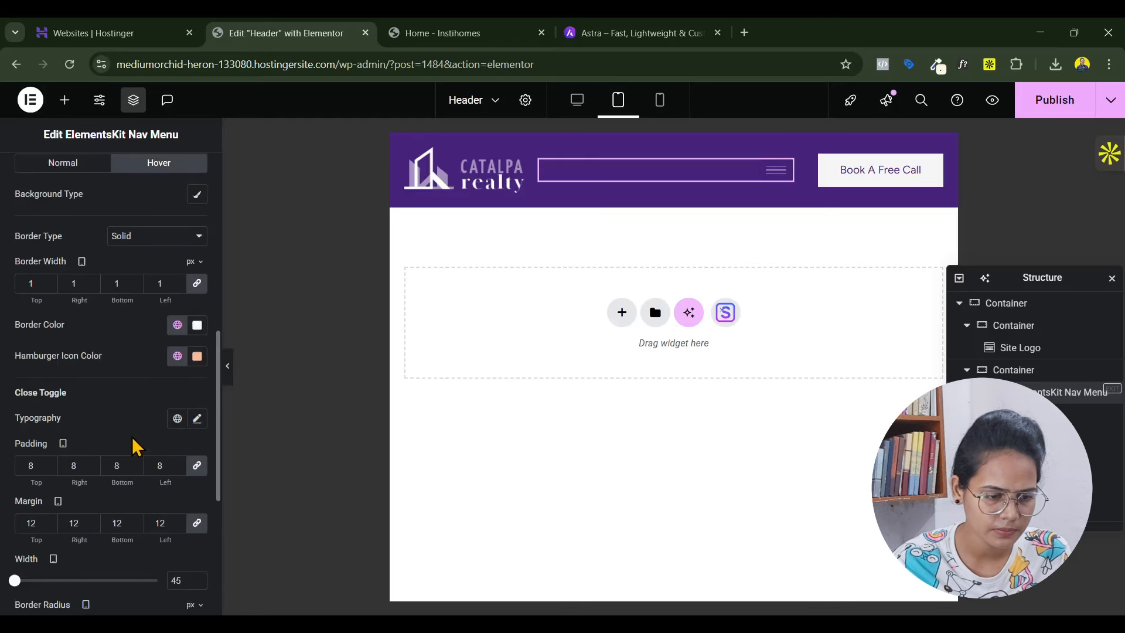
{"action": "scroll", "coordinate": [137, 447], "scroll_direction": "down", "scroll_amount": 3}
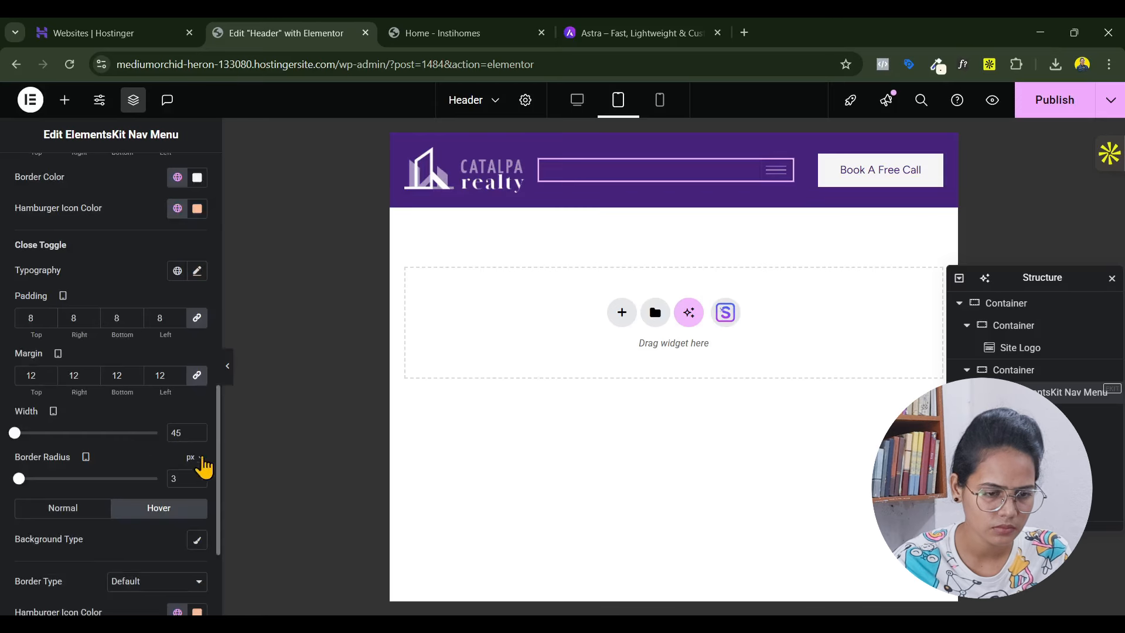
{"action": "left_click", "coordinate": [228, 366]}
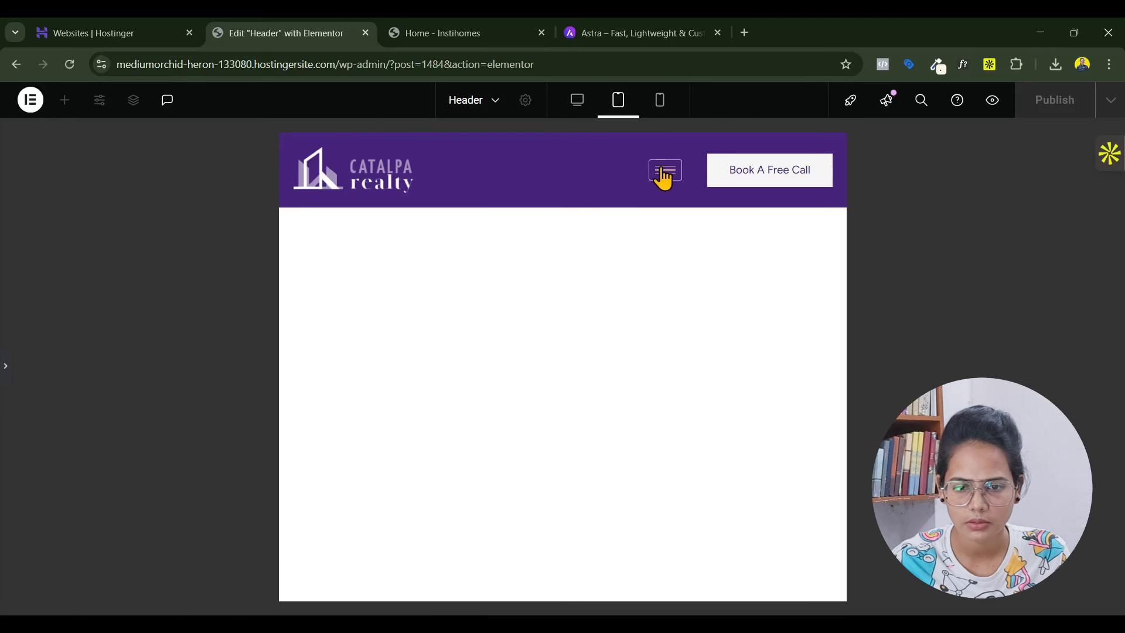
{"action": "left_click", "coordinate": [662, 172]}
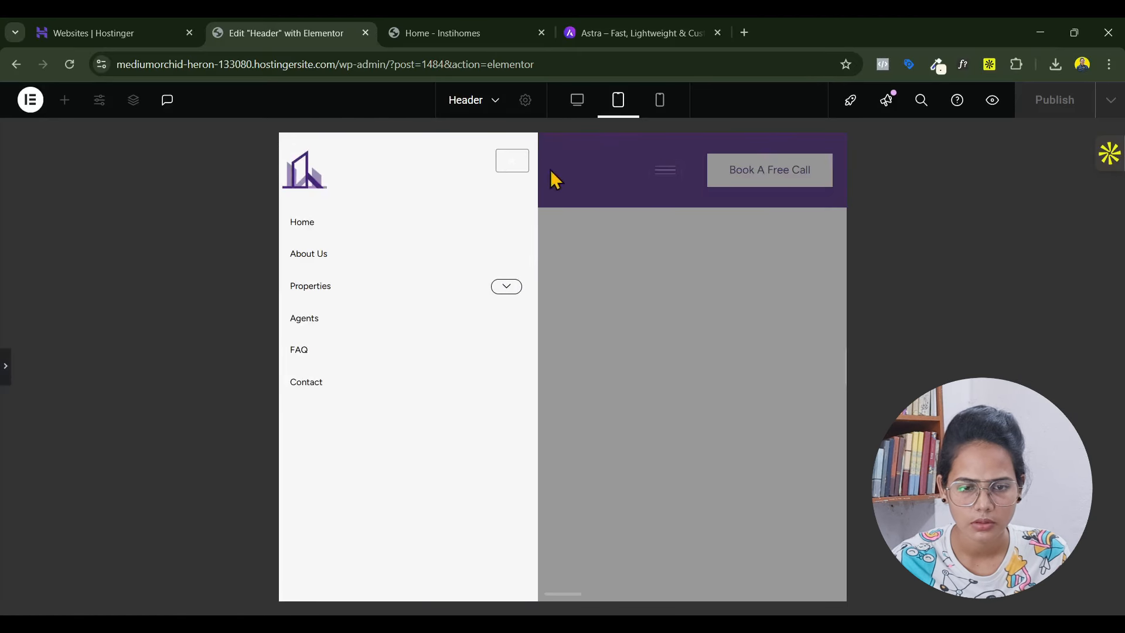
{"action": "left_click", "coordinate": [512, 167]}
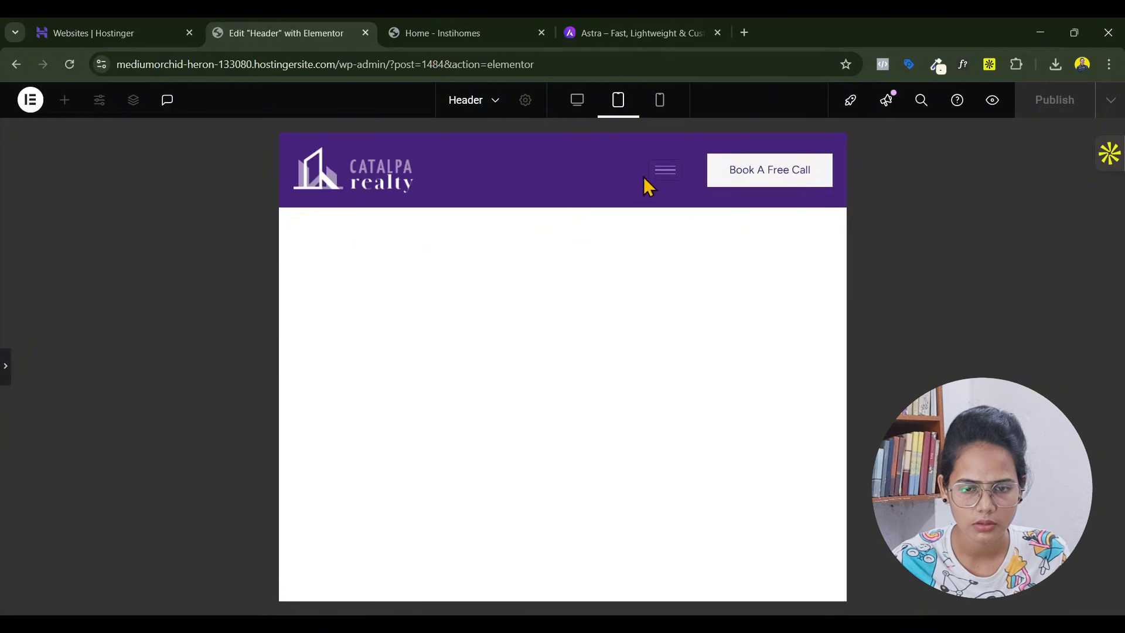
Open the tablet hamburger menu, expand the Properties submenu and look through its mega menu content in both directions
{"action": "left_click", "coordinate": [666, 171]}
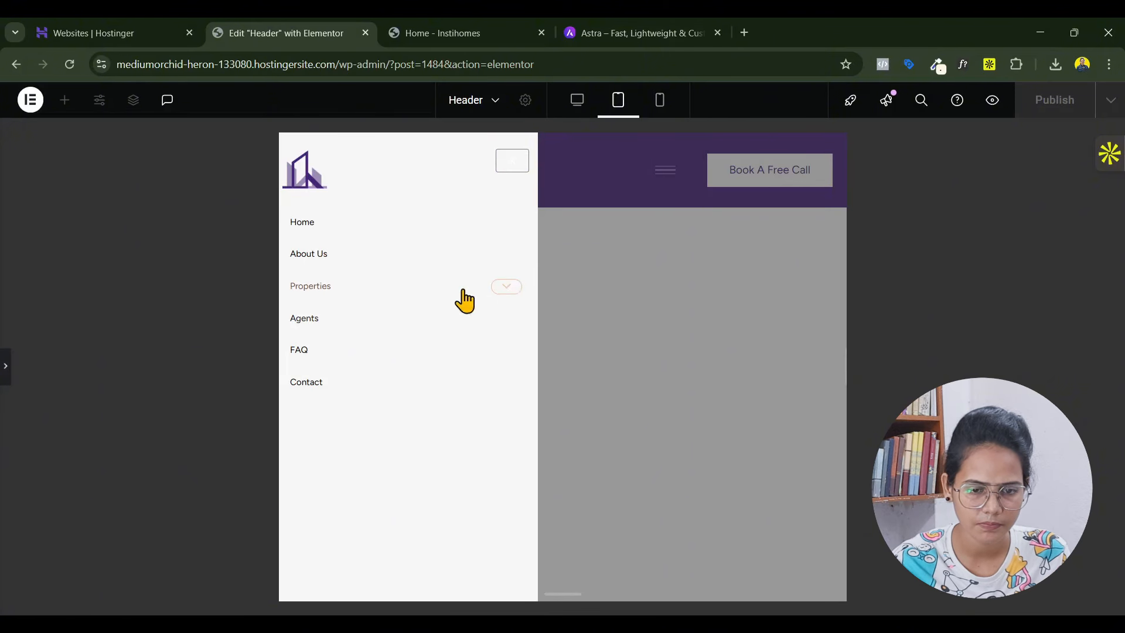
{"action": "left_click", "coordinate": [505, 287]}
{"action": "scroll", "coordinate": [463, 384], "scroll_direction": "down", "scroll_amount": 5}
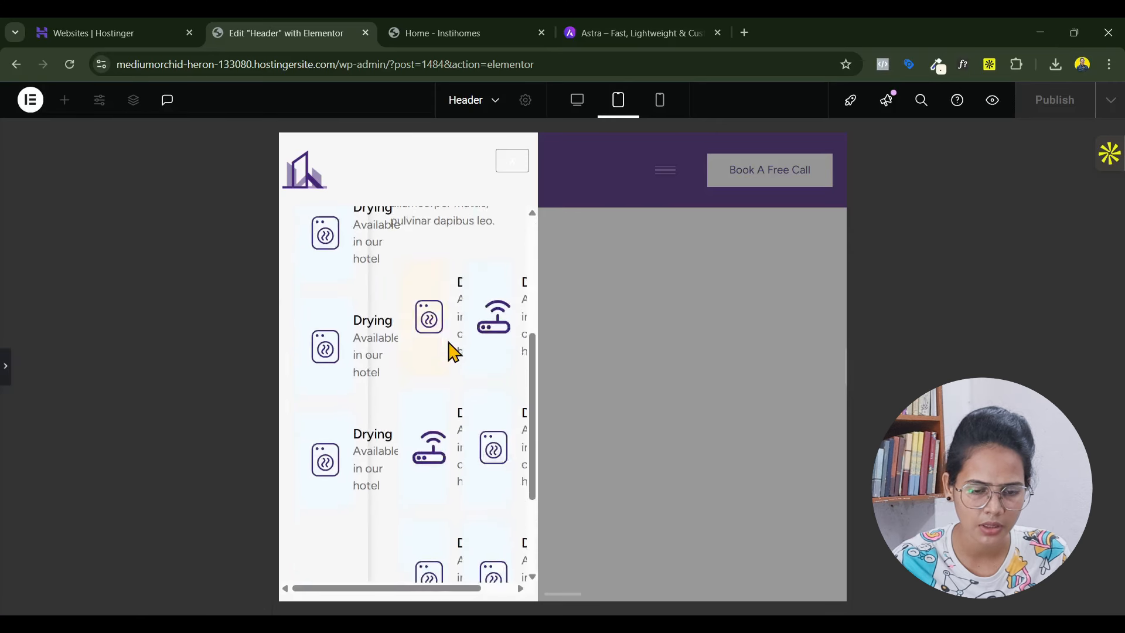
{"action": "scroll", "coordinate": [490, 402], "scroll_direction": "up", "scroll_amount": 5}
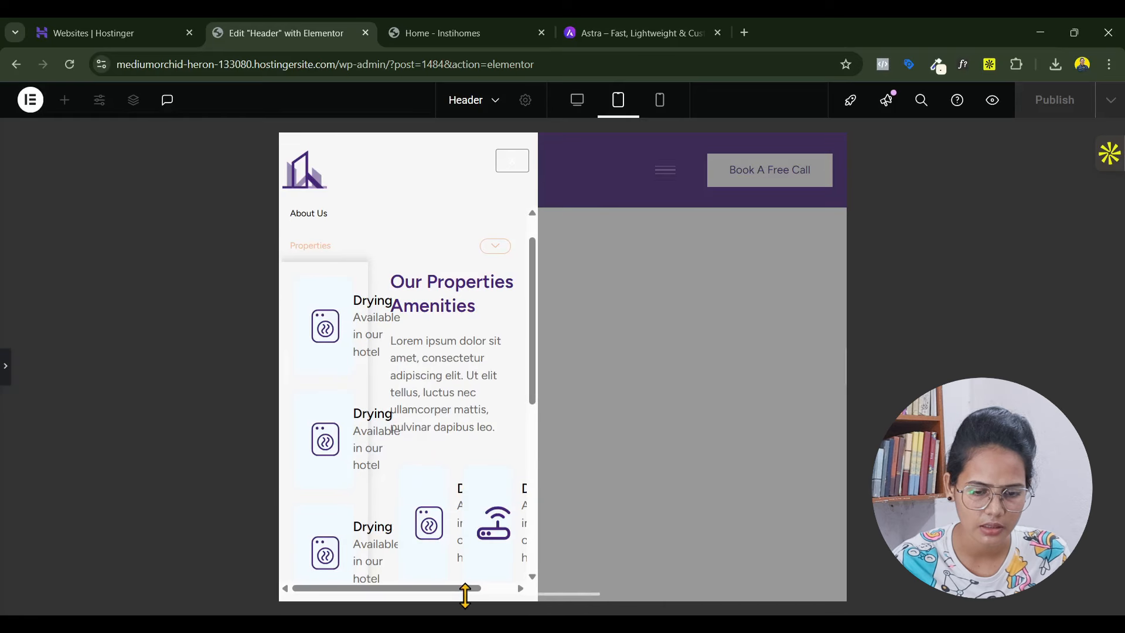
{"action": "left_click_drag", "start_coordinate": [475, 588], "coordinate": [538, 585]}
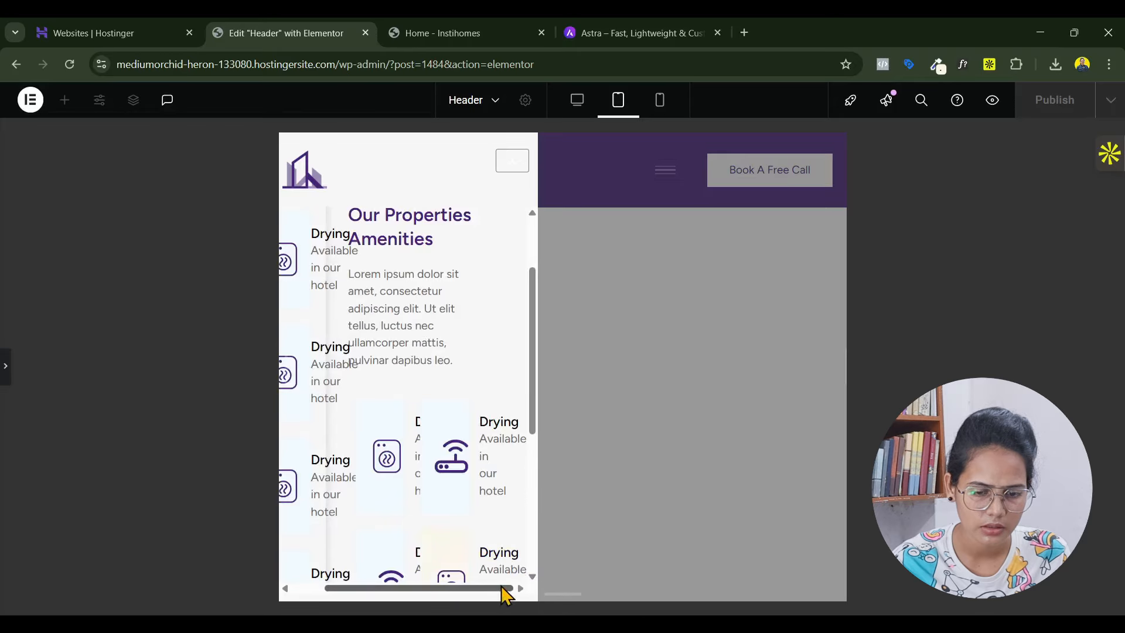
Bring back the editing panel and set the close toggle's icon color in the normal state to black
{"action": "left_click", "coordinate": [5, 366]}
{"action": "scroll", "coordinate": [176, 516], "scroll_direction": "down", "scroll_amount": 2}
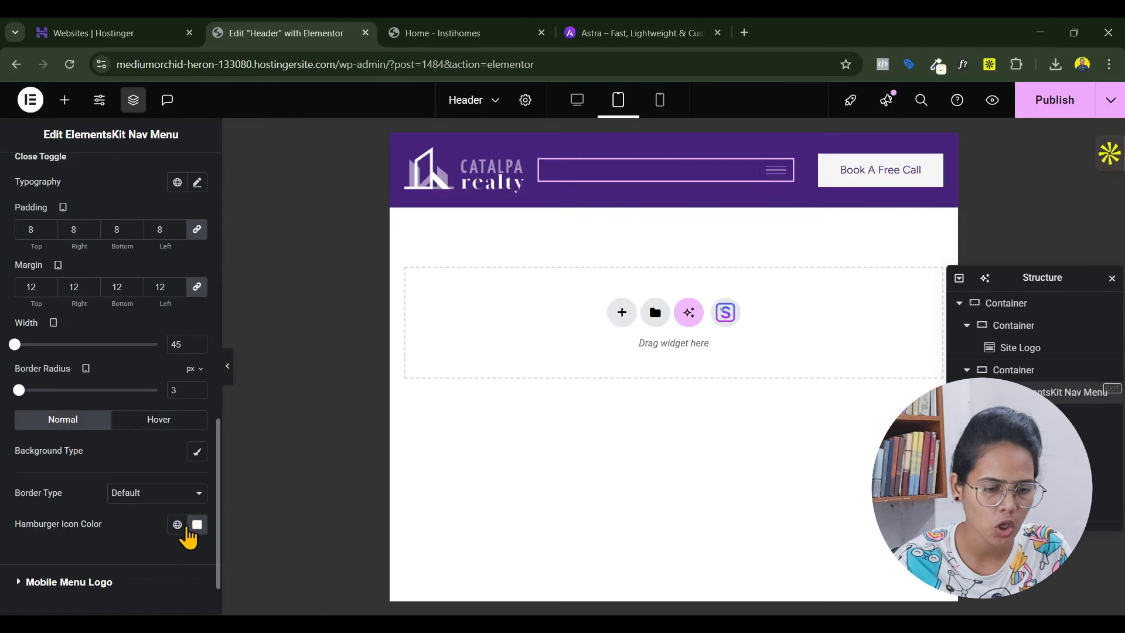
{"action": "left_click", "coordinate": [197, 525]}
{"action": "left_click_drag", "start_coordinate": [138, 432], "coordinate": [90, 491]}
{"action": "left_click", "coordinate": [91, 491]}
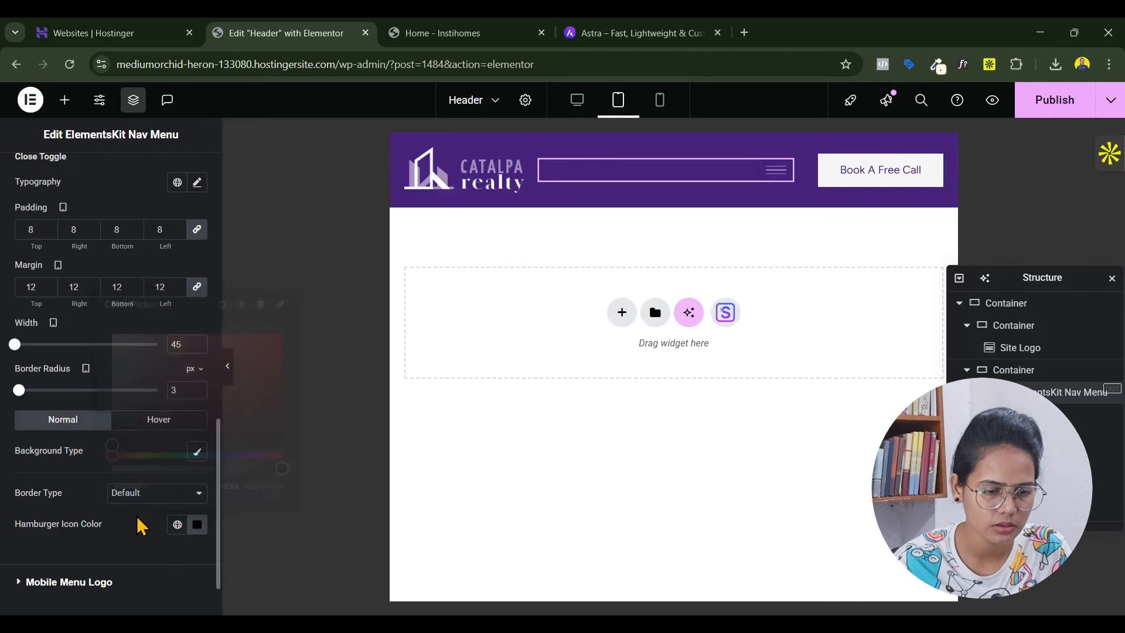
Make the hamburger toggle's icon color in the normal state fully opaque white, #FFFFFF
{"action": "scroll", "coordinate": [164, 410], "scroll_direction": "up", "scroll_amount": 2}
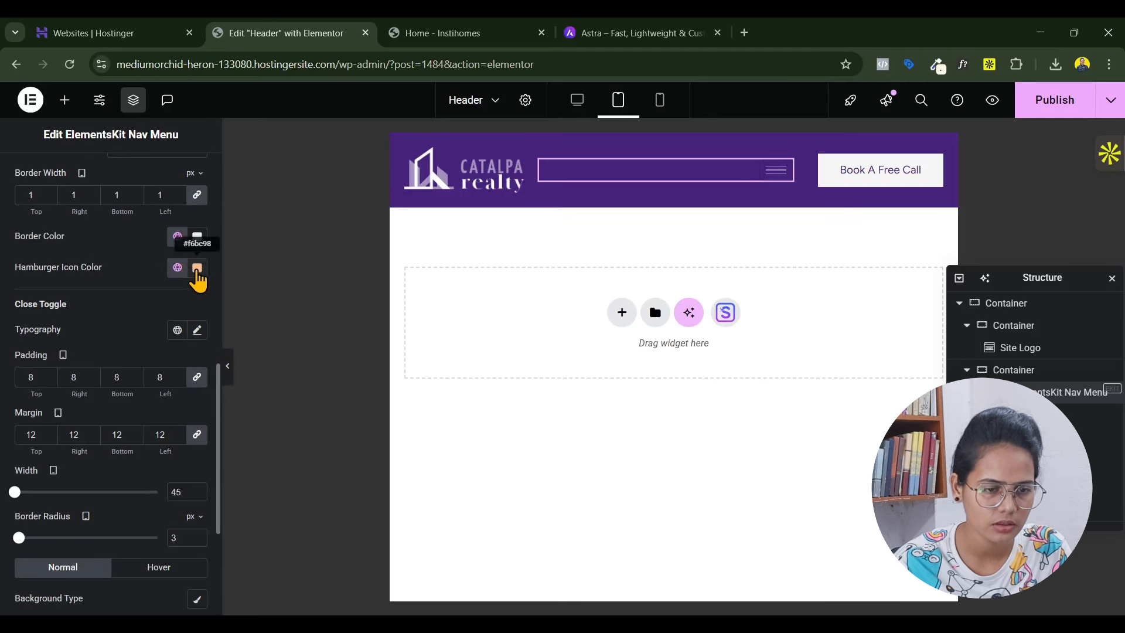
{"action": "scroll", "coordinate": [198, 280], "scroll_direction": "up", "scroll_amount": 2}
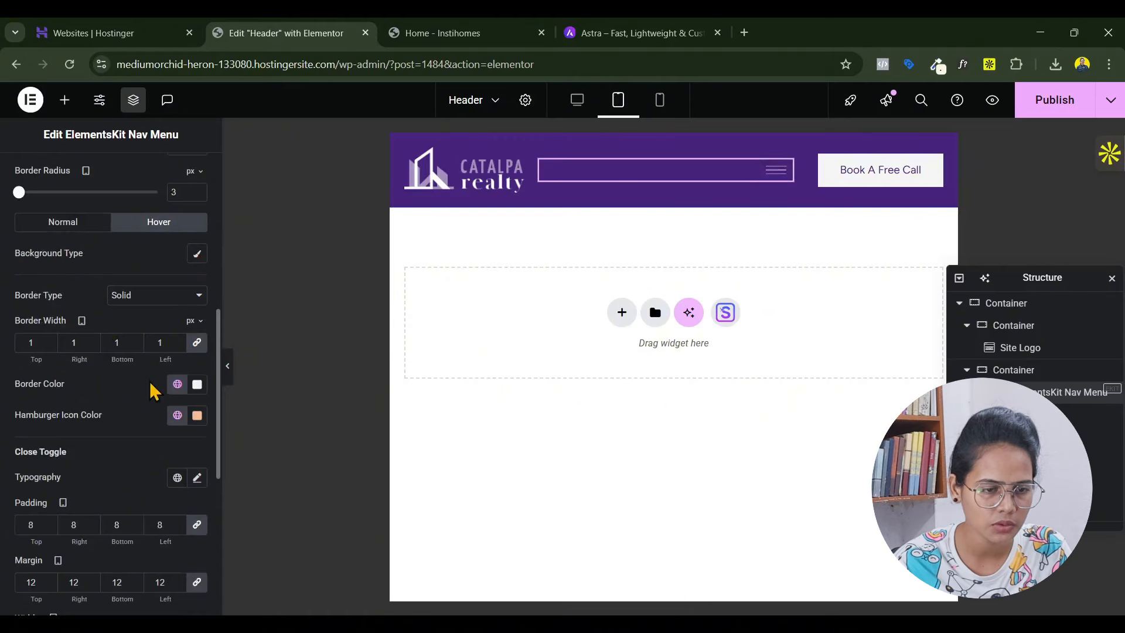
{"action": "left_click", "coordinate": [59, 224]}
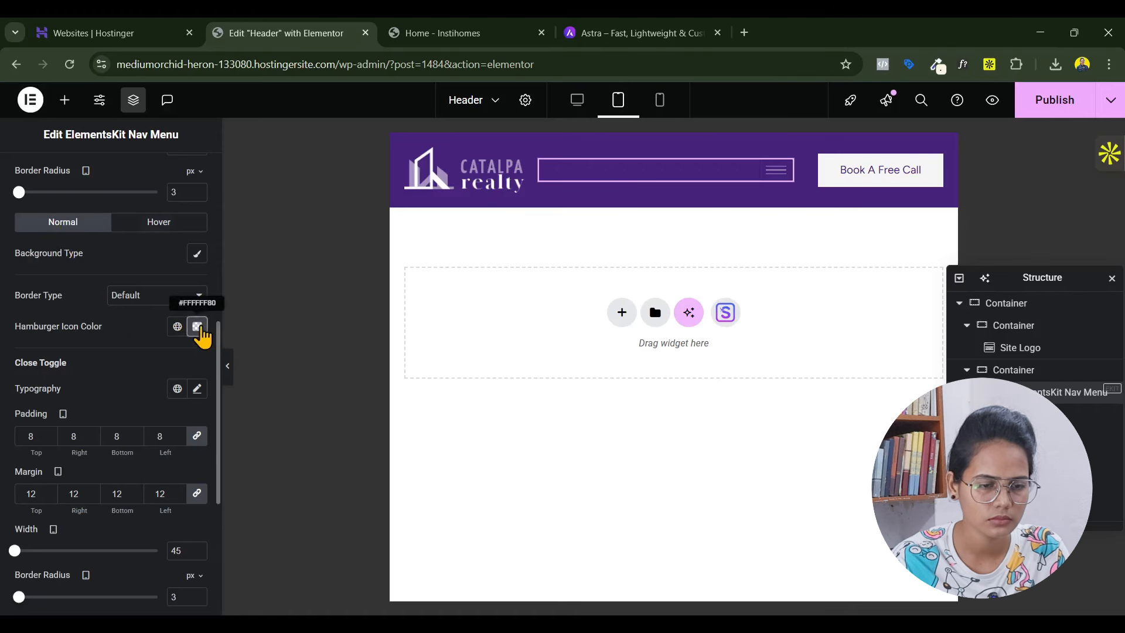
{"action": "left_click", "coordinate": [197, 327]}
{"action": "left_click_drag", "start_coordinate": [197, 520], "coordinate": [282, 522]}
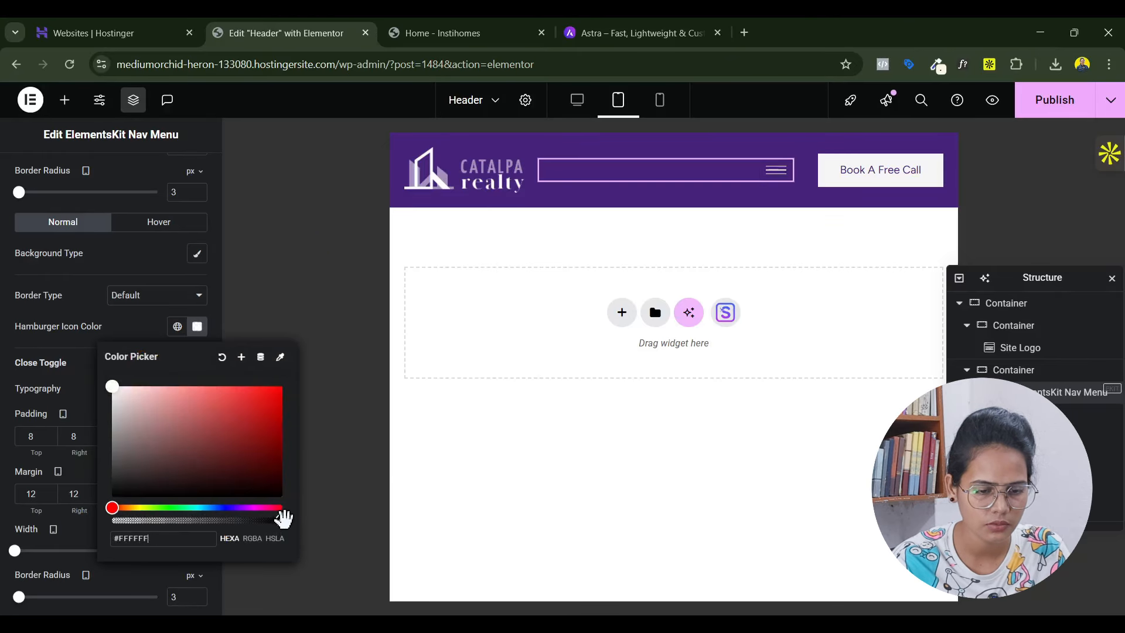
{"action": "left_click", "coordinate": [153, 331]}
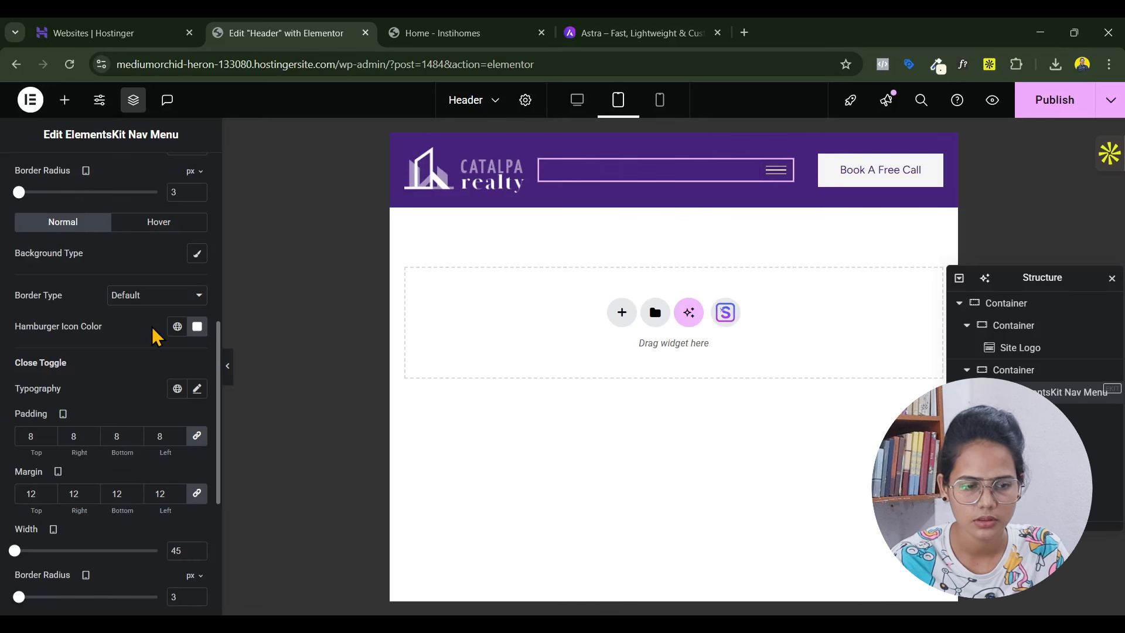
Give the hamburger toggle a solid 1 px white border in the normal state
{"action": "left_click", "coordinate": [134, 315]}
{"action": "left_click", "coordinate": [143, 350]}
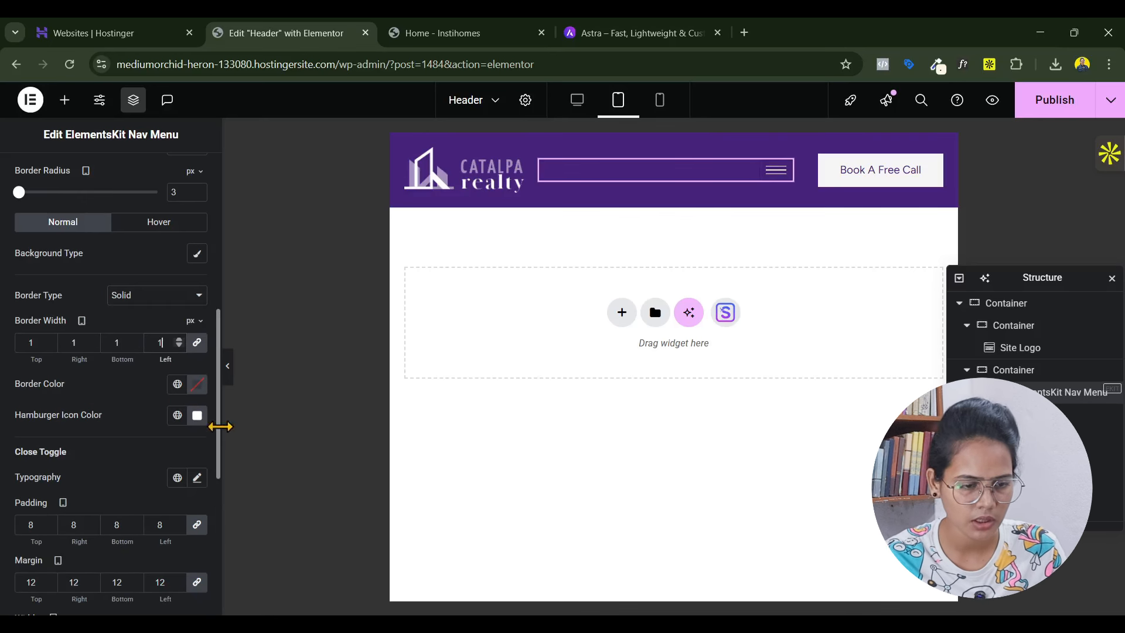
{"action": "left_click", "coordinate": [188, 387]}
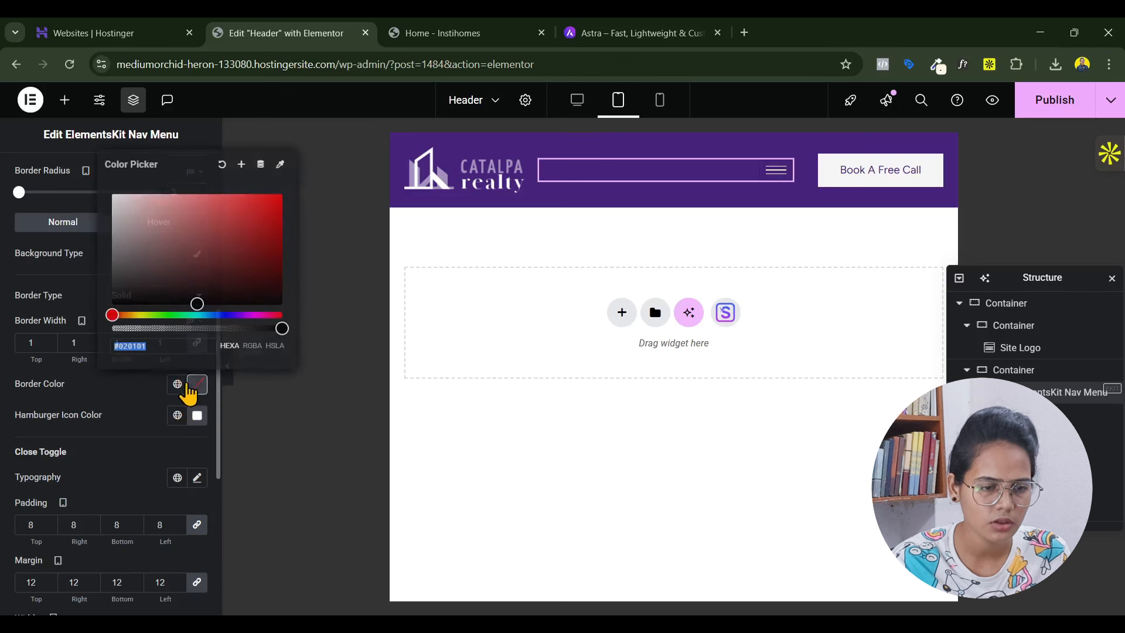
{"action": "left_click_drag", "start_coordinate": [149, 251], "coordinate": [67, 121]}
{"action": "left_click", "coordinate": [139, 402]}
{"action": "scroll", "coordinate": [127, 401], "scroll_direction": "up", "scroll_amount": 1}
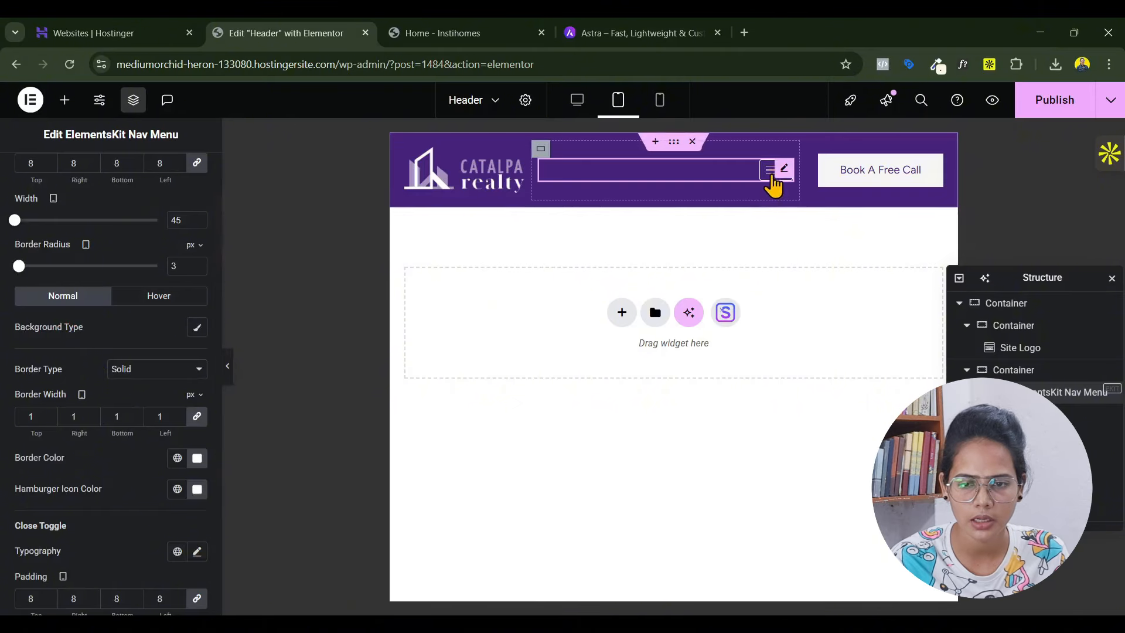
Set the hamburger toggle's padding to 12 on all four sides
{"action": "scroll", "coordinate": [32, 503], "scroll_direction": "down", "scroll_amount": 1}
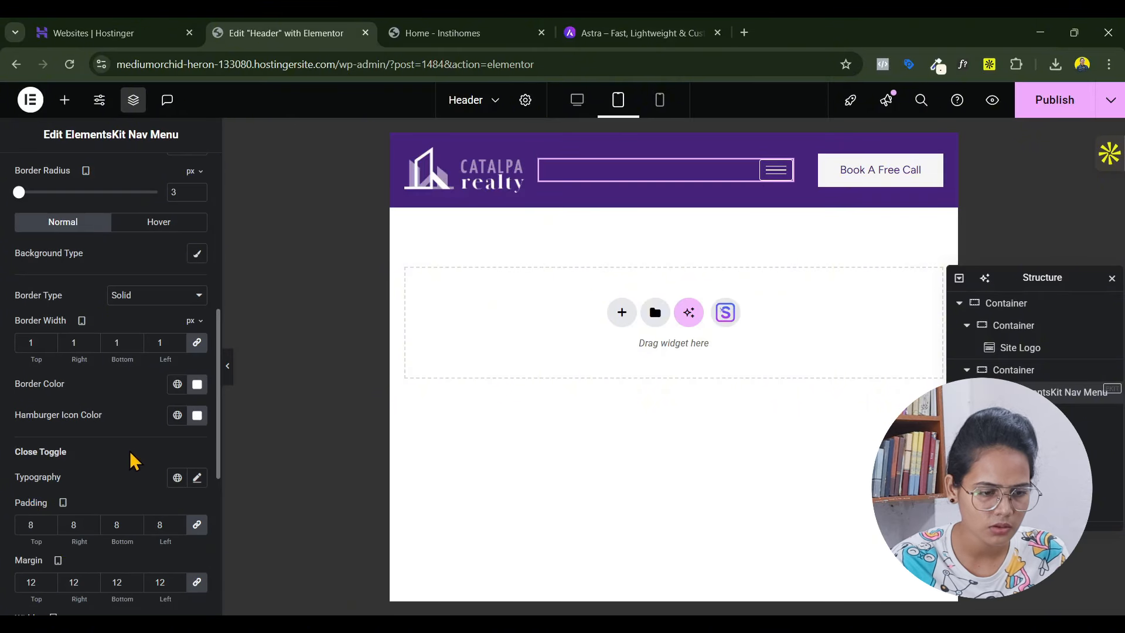
{"action": "scroll", "coordinate": [135, 501], "scroll_direction": "up", "scroll_amount": 3}
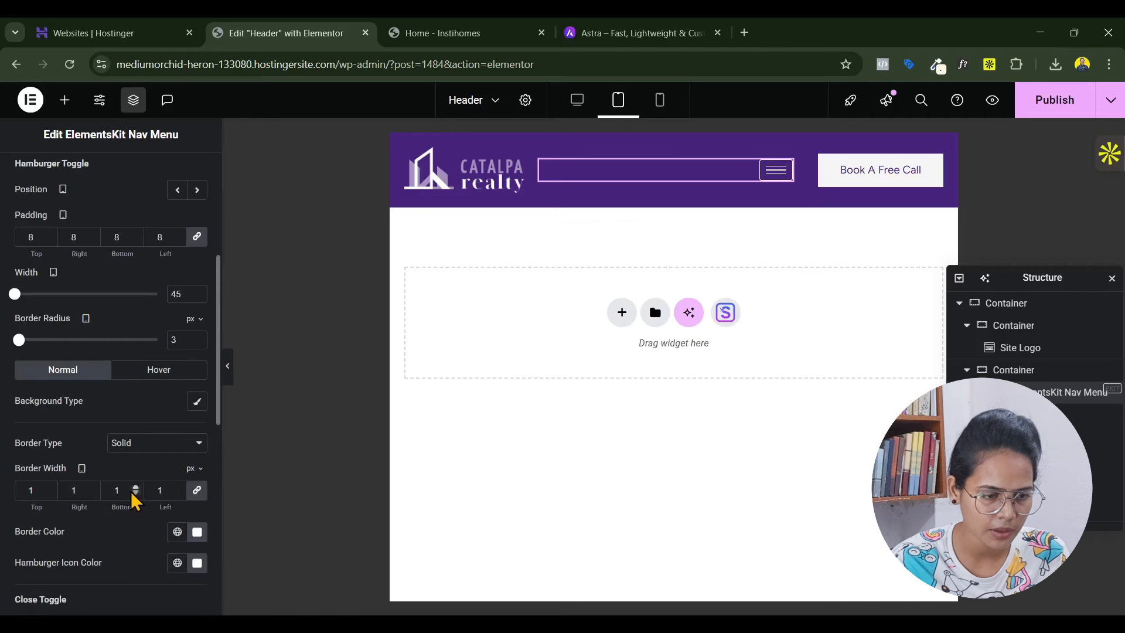
{"action": "left_click_drag", "start_coordinate": [80, 311], "coordinate": [43, 324]}
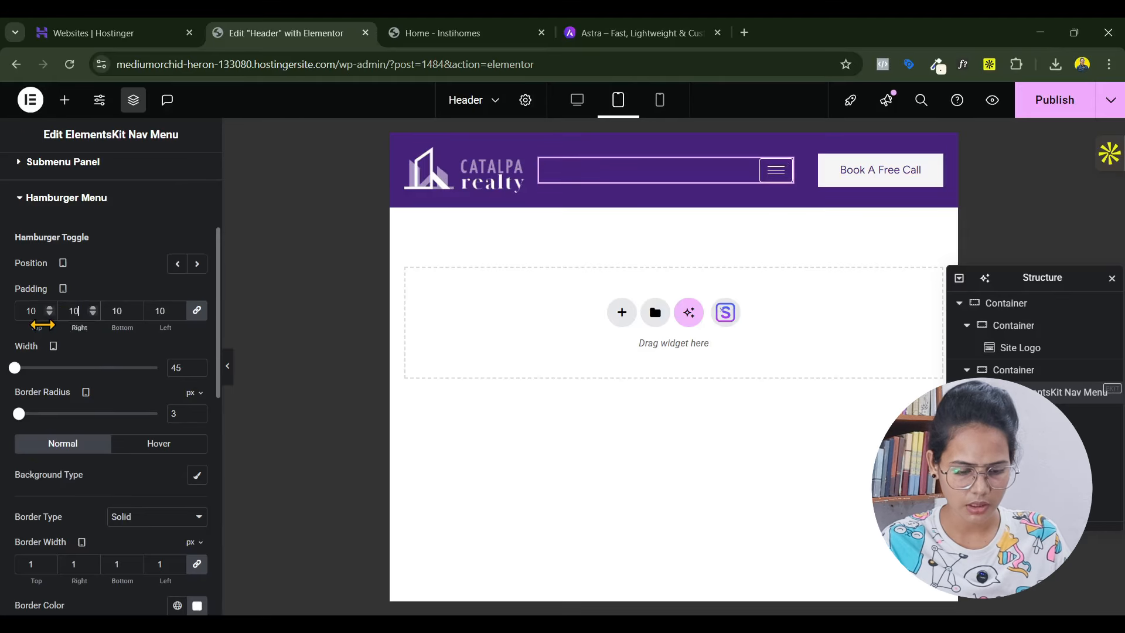
{"action": "key", "text": "BackSpace"}
{"action": "type", "text": "5"}
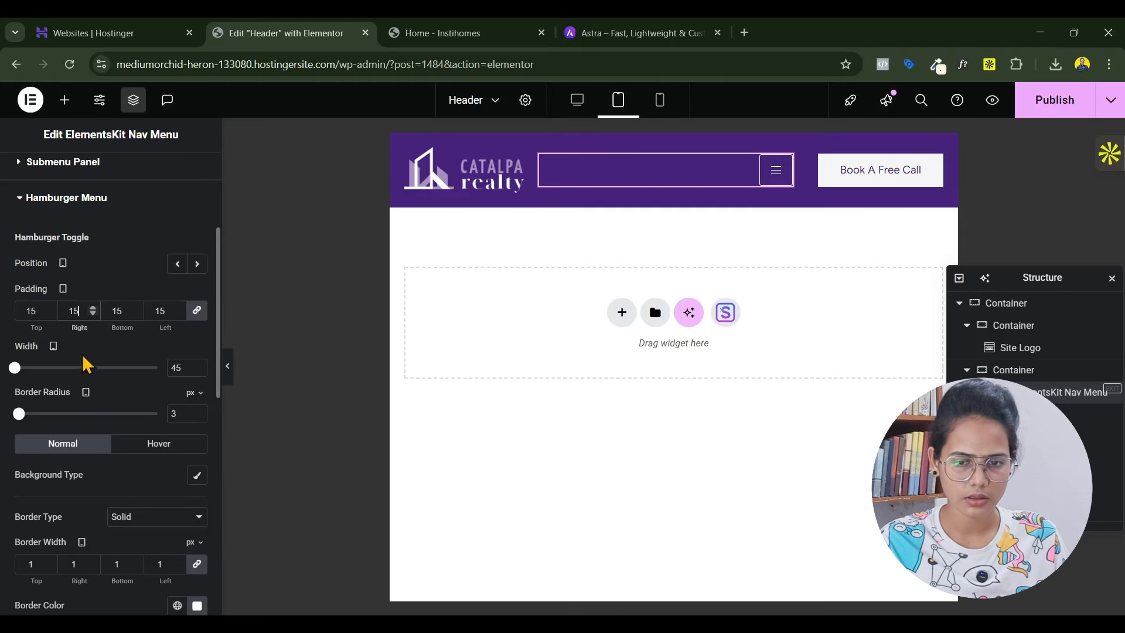
{"action": "left_click", "coordinate": [93, 313]}
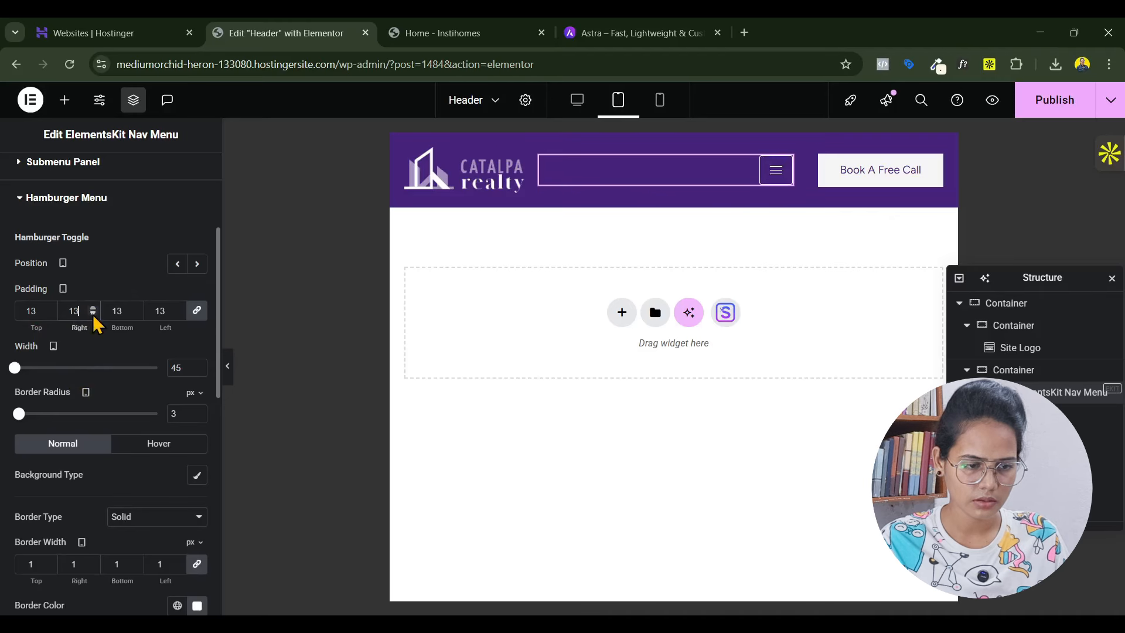
{"action": "left_click", "coordinate": [93, 313]}
{"action": "left_click", "coordinate": [92, 313]}
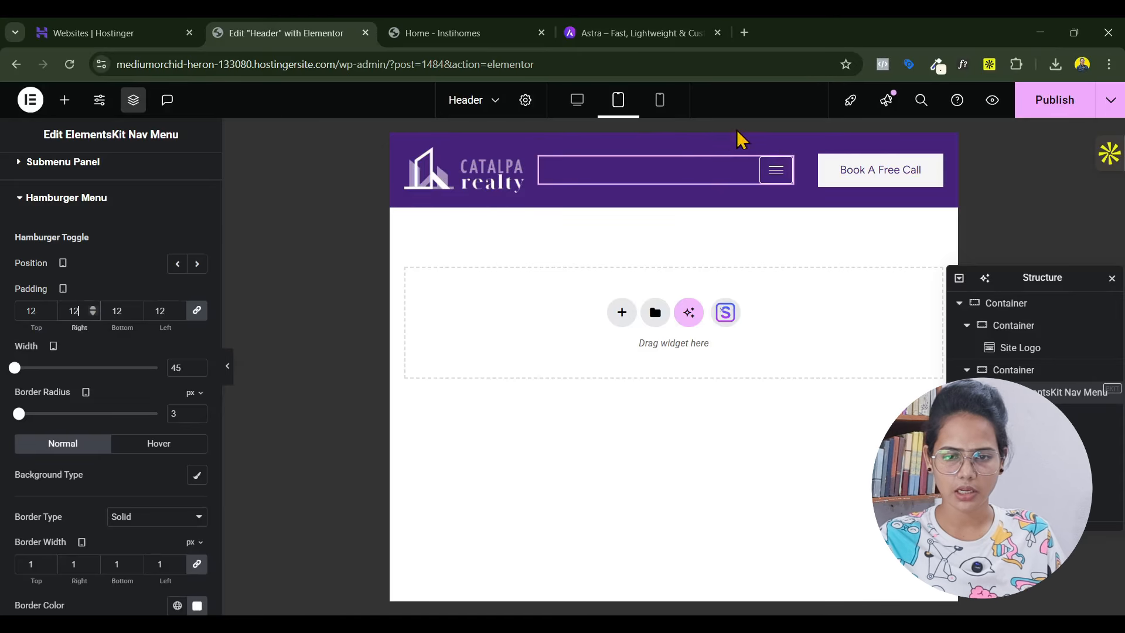
Open the hamburger menu, review the expanded Properties submenu, then collapse it and close the menu
{"action": "left_click", "coordinate": [776, 170]}
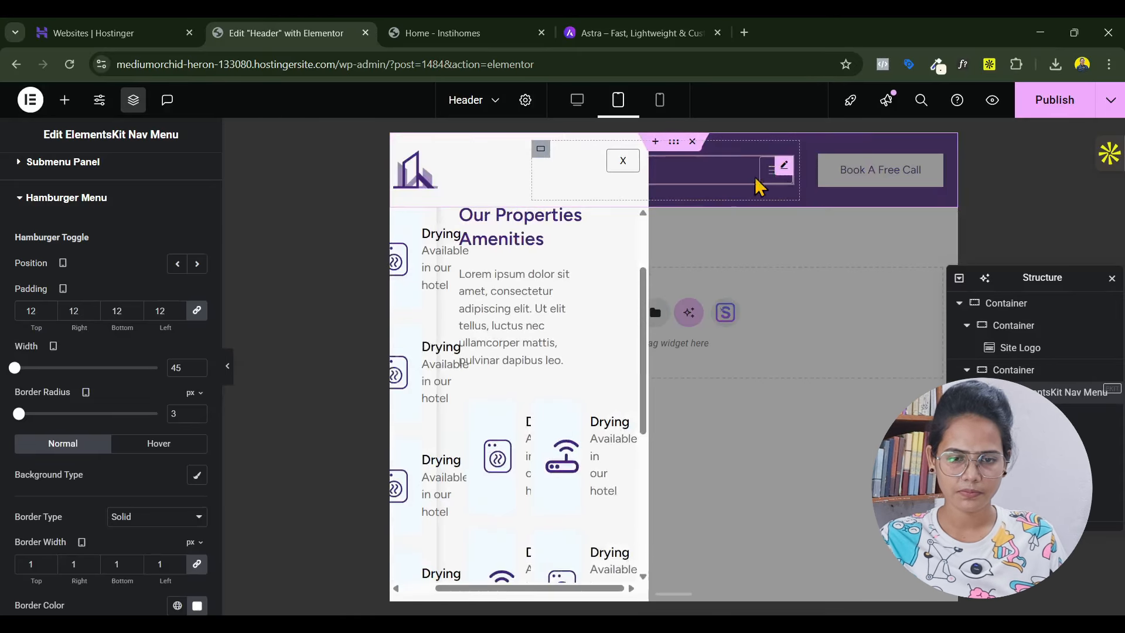
{"action": "scroll", "coordinate": [552, 309], "scroll_direction": "down", "scroll_amount": 5}
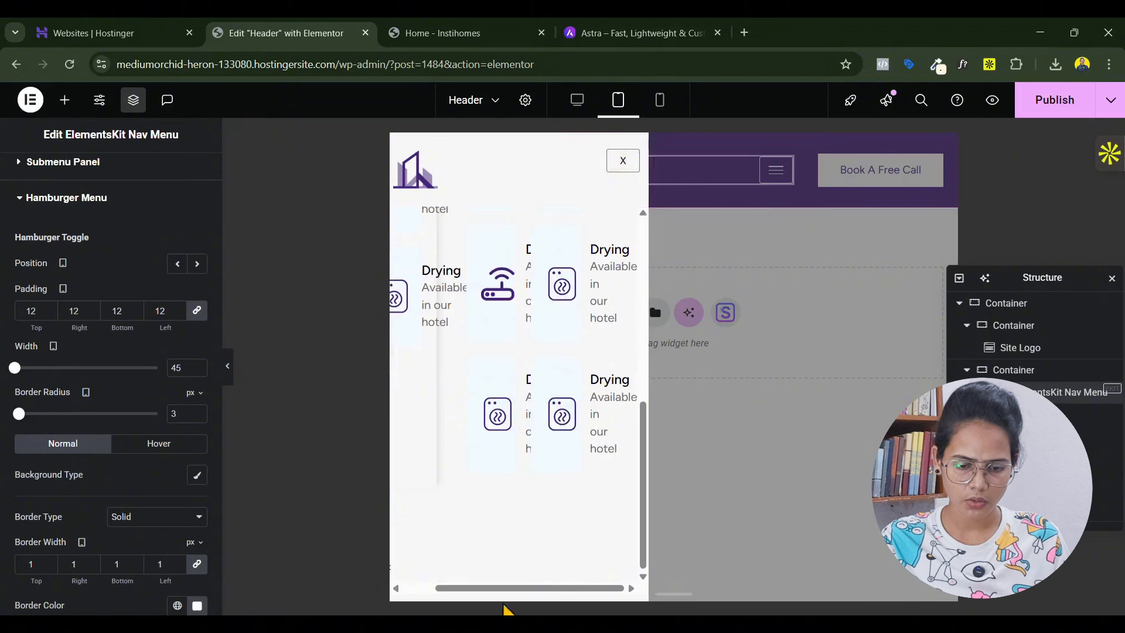
{"action": "left_click_drag", "start_coordinate": [495, 594], "coordinate": [397, 594]}
{"action": "scroll", "coordinate": [477, 464], "scroll_direction": "up", "scroll_amount": 5}
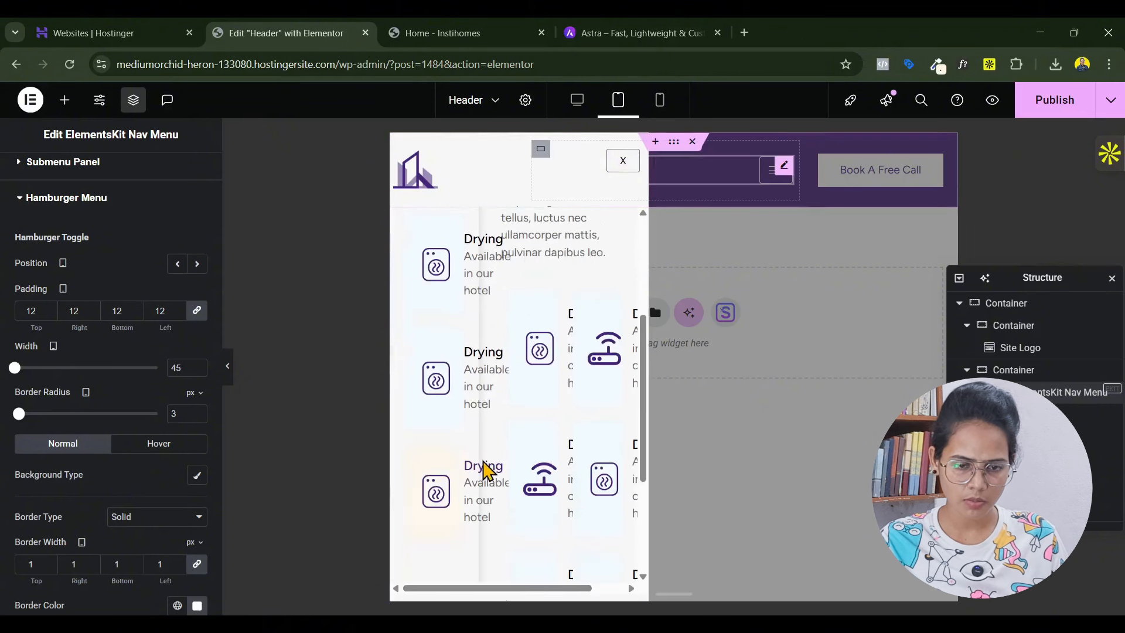
{"action": "left_click", "coordinate": [608, 290]}
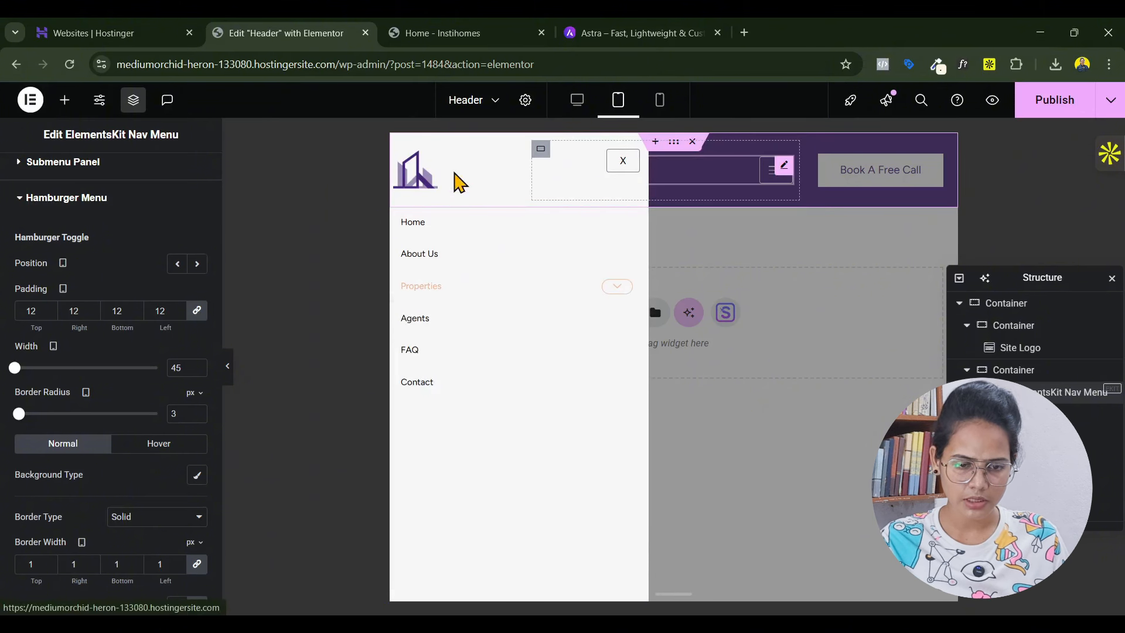
{"action": "left_click", "coordinate": [620, 166]}
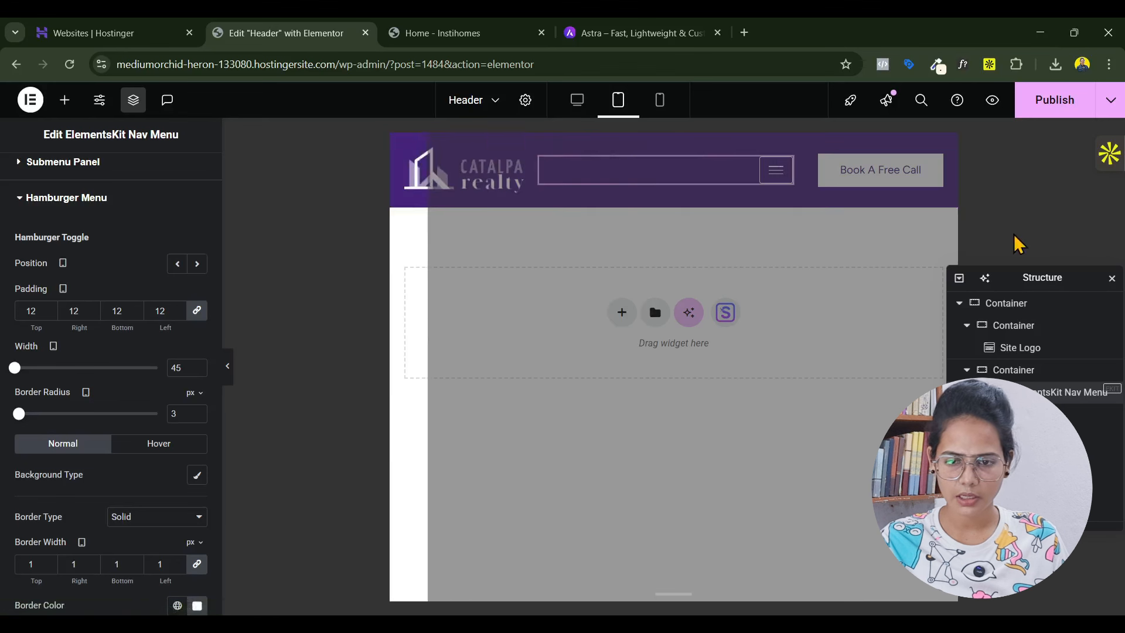
Switch to the mobile layout and set the width of the container holding the site logo to 50%
{"action": "left_click", "coordinate": [660, 102]}
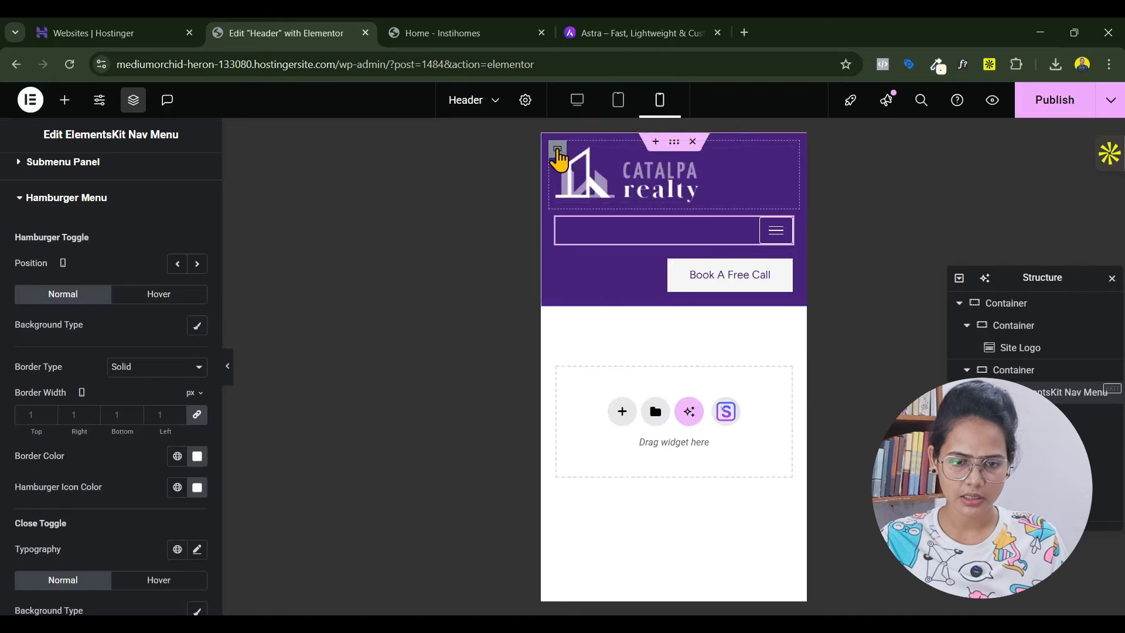
{"action": "left_click", "coordinate": [557, 149]}
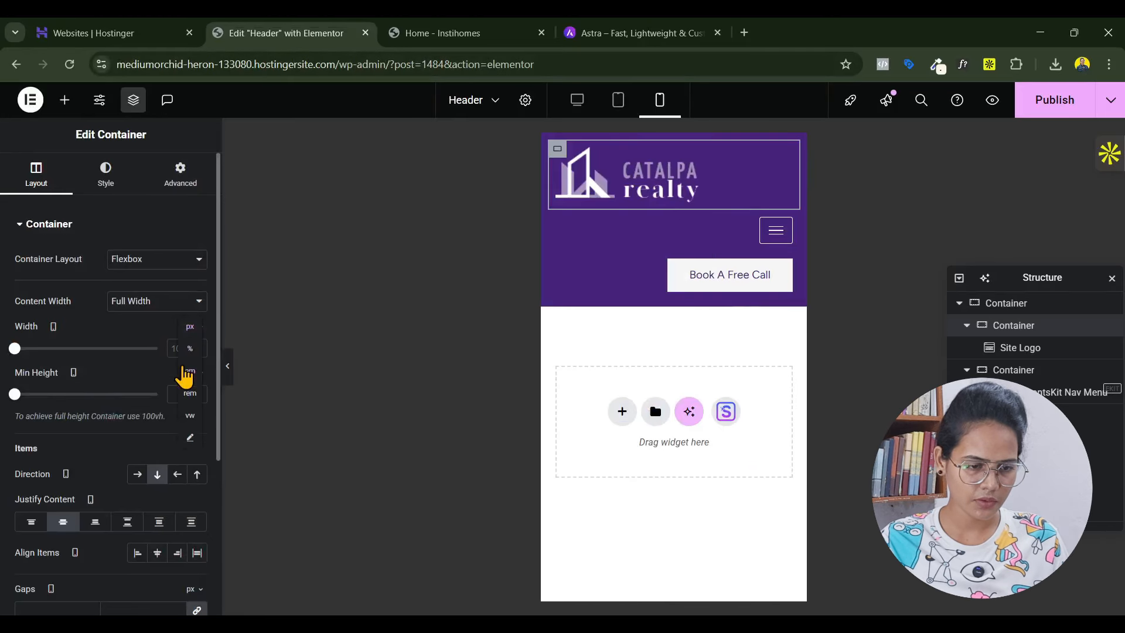
{"action": "left_click", "coordinate": [183, 350]}
{"action": "type", "text": "50"}
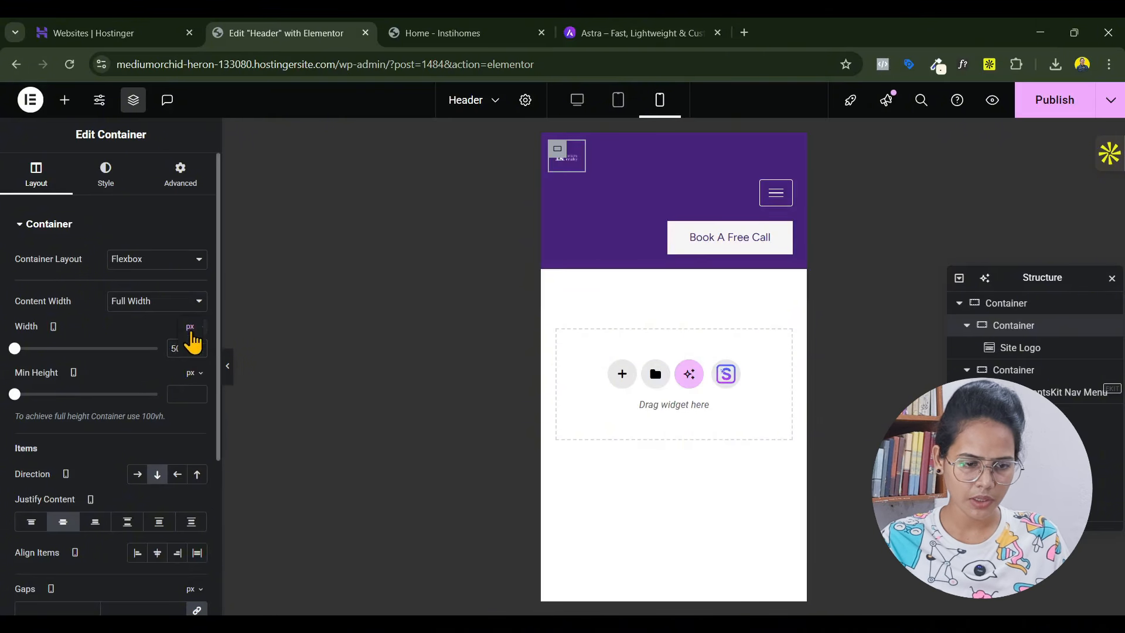
{"action": "left_click", "coordinate": [191, 328]}
{"action": "left_click", "coordinate": [193, 359]}
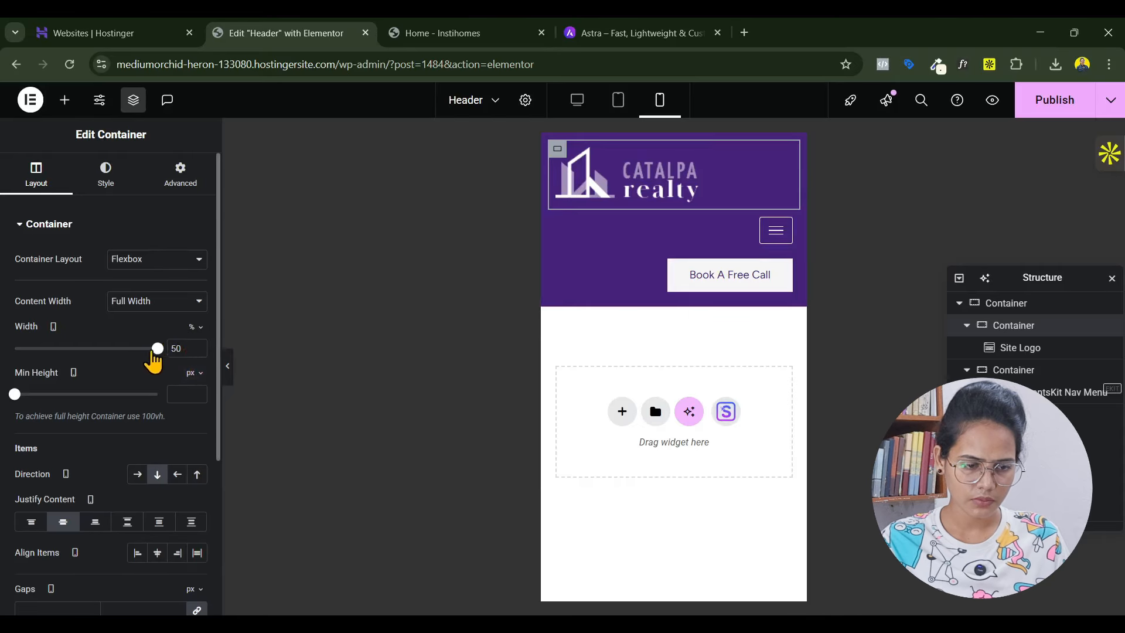
{"action": "left_click_drag", "start_coordinate": [155, 352], "coordinate": [86, 351]}
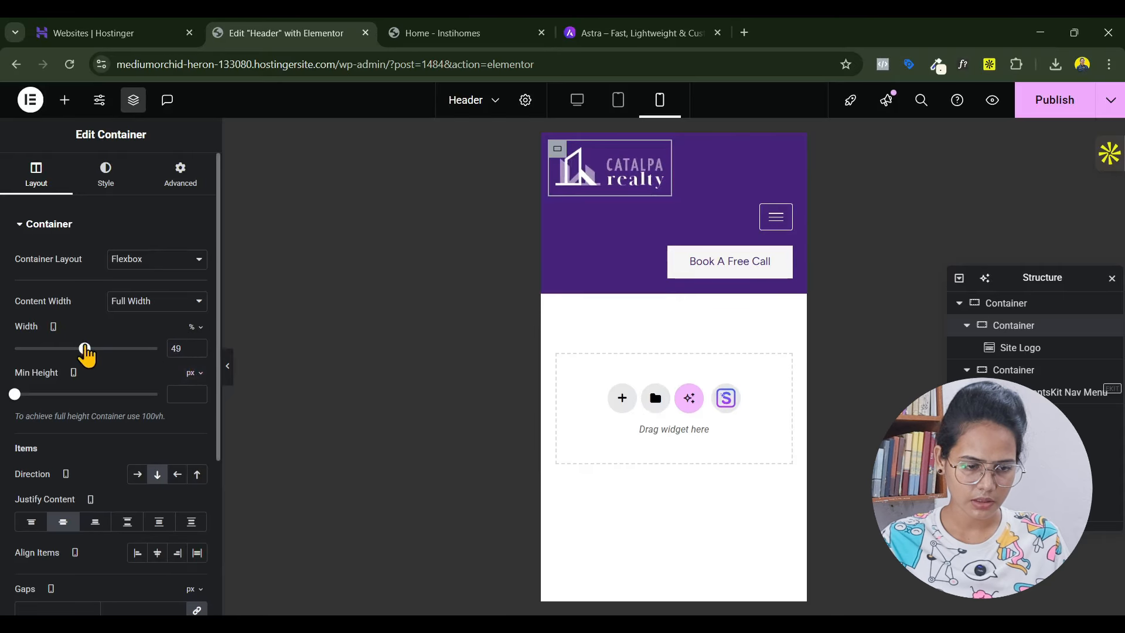
{"action": "left_click", "coordinate": [197, 346]}
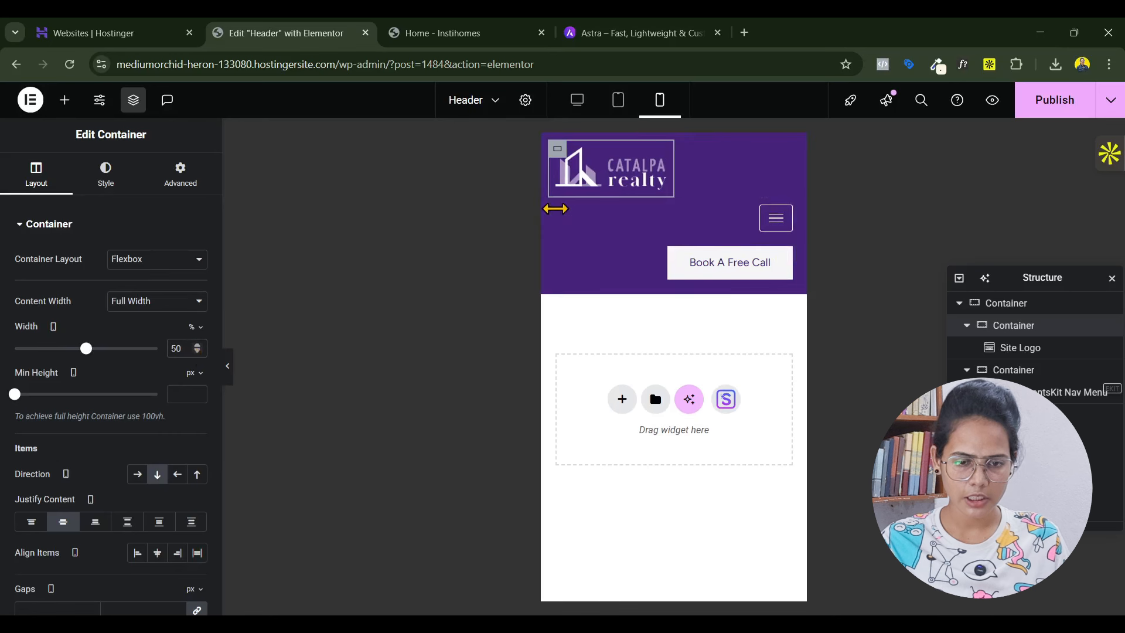
Set the mobile width of the container holding the hamburger navigation menu to 50%
{"action": "left_click", "coordinate": [557, 208]}
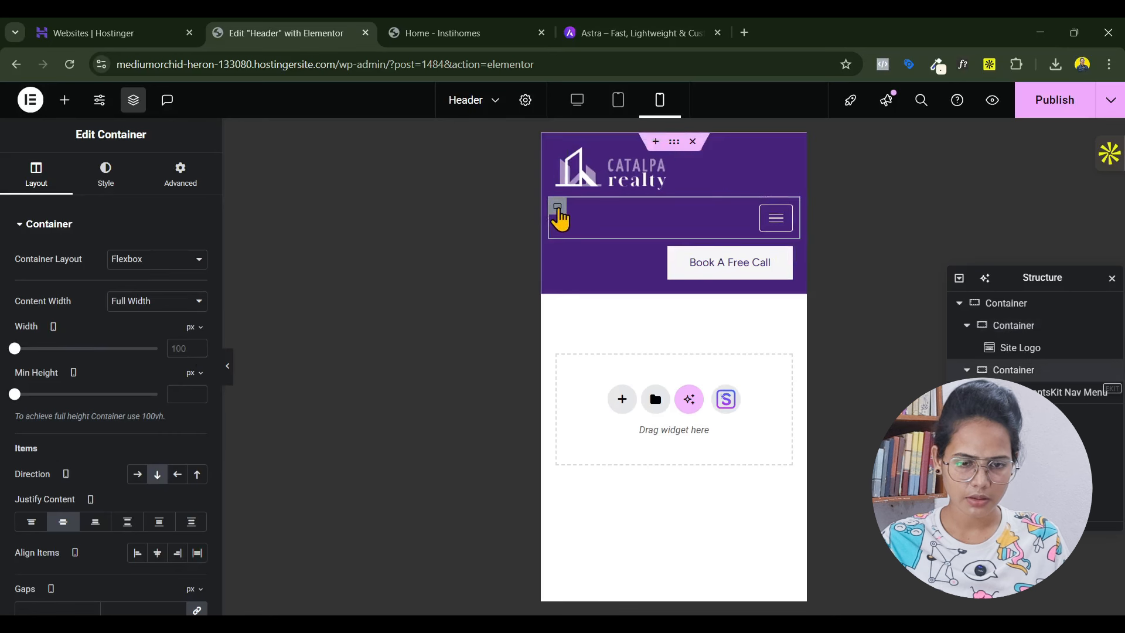
{"action": "left_click", "coordinate": [196, 327]}
{"action": "left_click", "coordinate": [188, 372]}
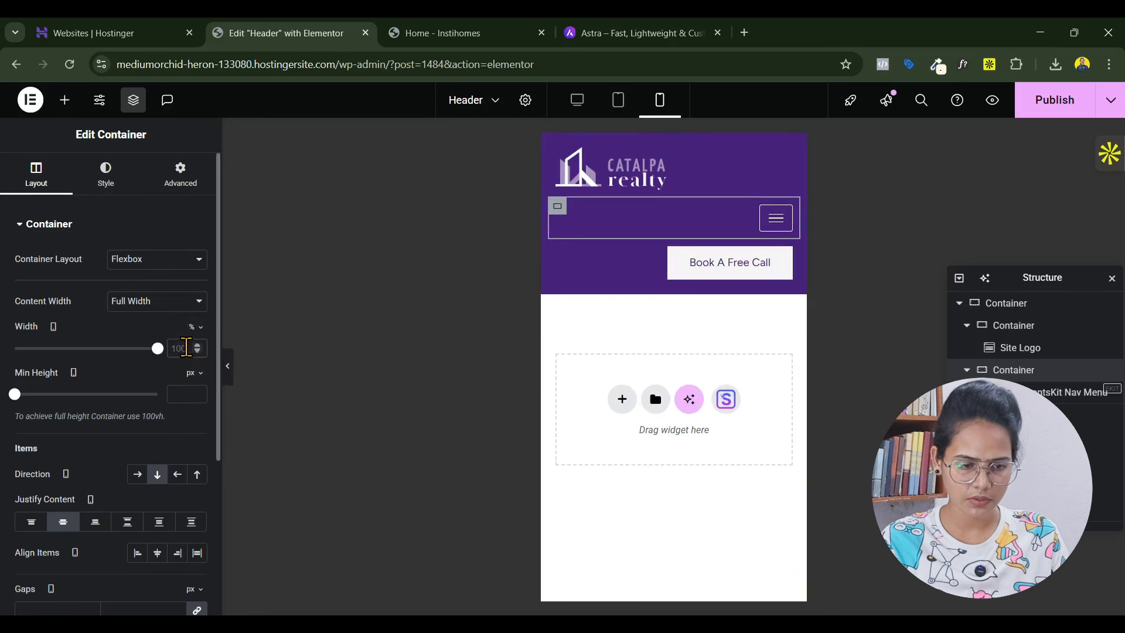
{"action": "left_click", "coordinate": [186, 348]}
{"action": "type", "text": "50"}
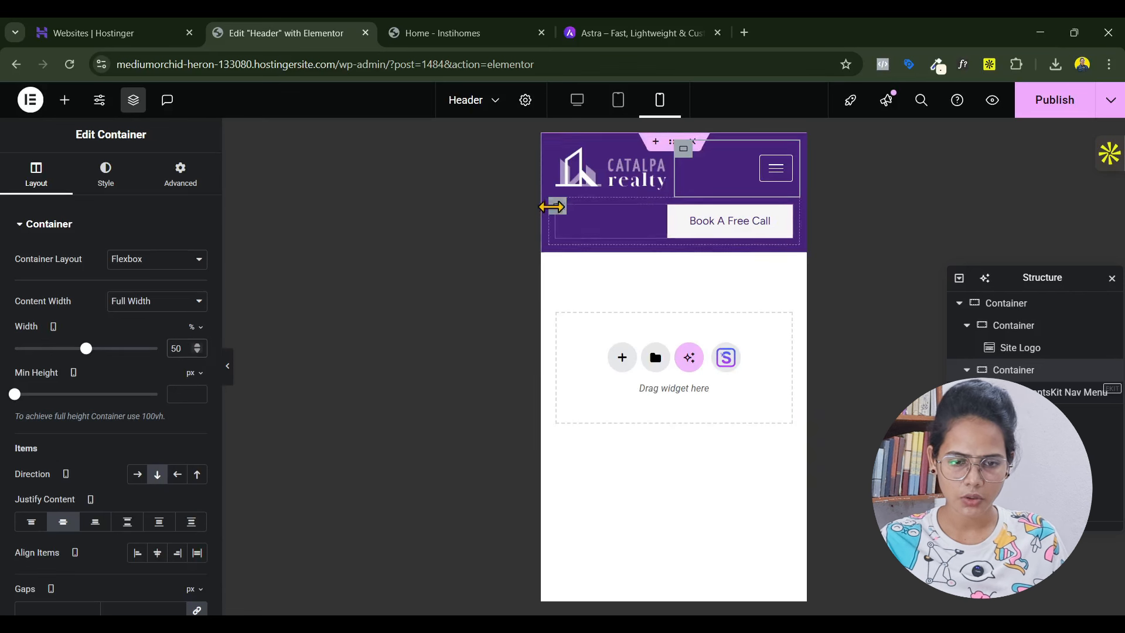
Hide the container holding the Book A Free Call button on mobile portrait
{"action": "left_click", "coordinate": [563, 218]}
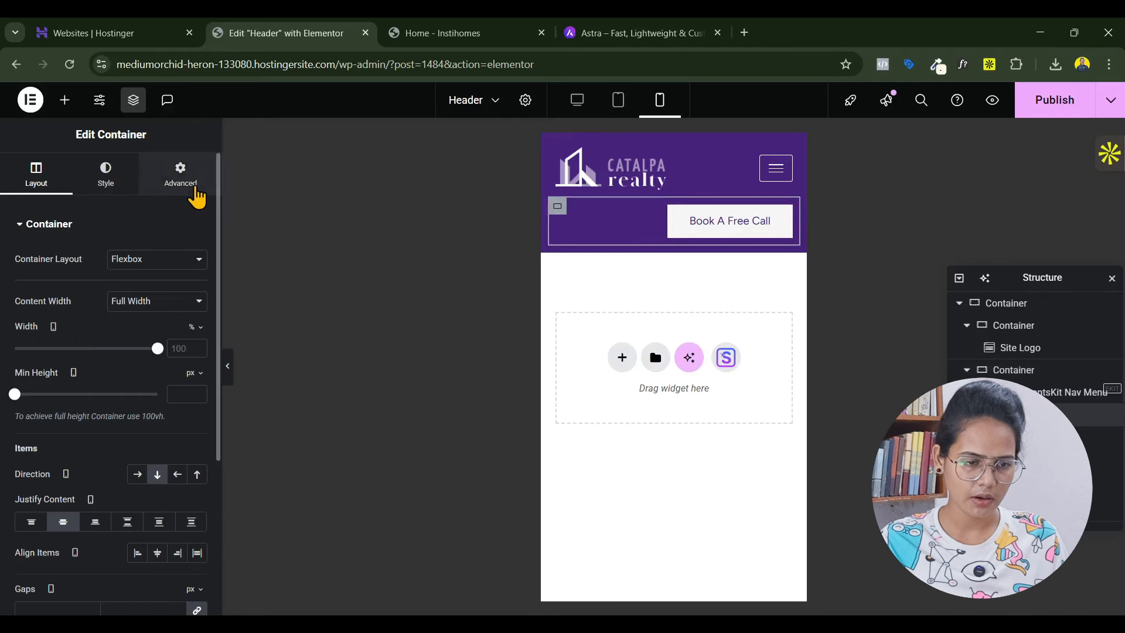
{"action": "left_click", "coordinate": [191, 184]}
{"action": "scroll", "coordinate": [87, 435], "scroll_direction": "down", "scroll_amount": 5}
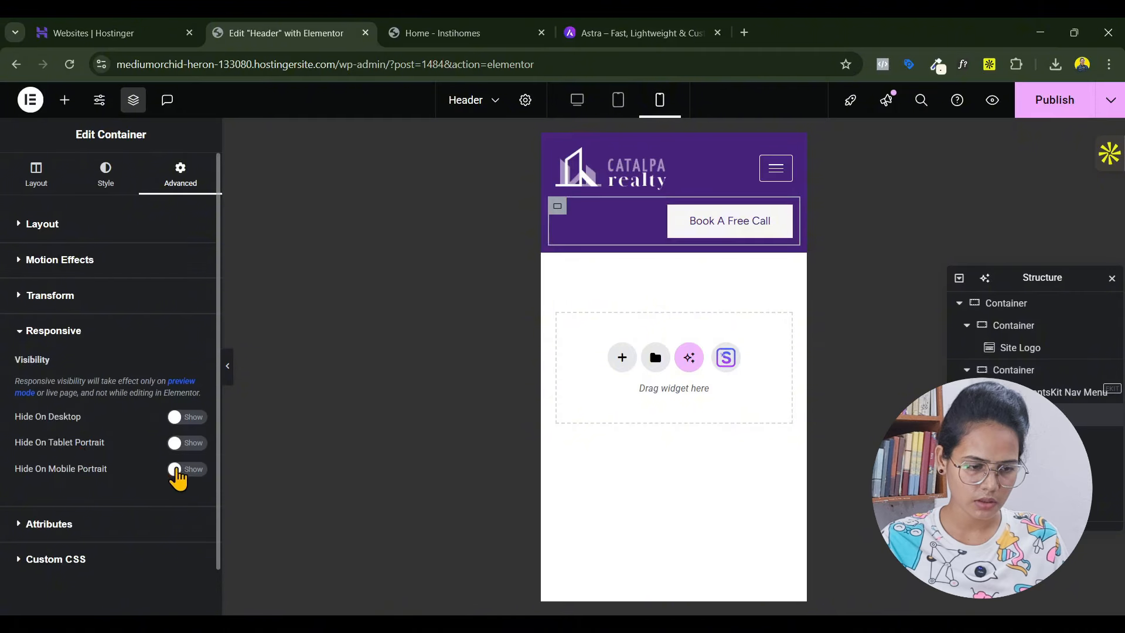
{"action": "left_click", "coordinate": [177, 470]}
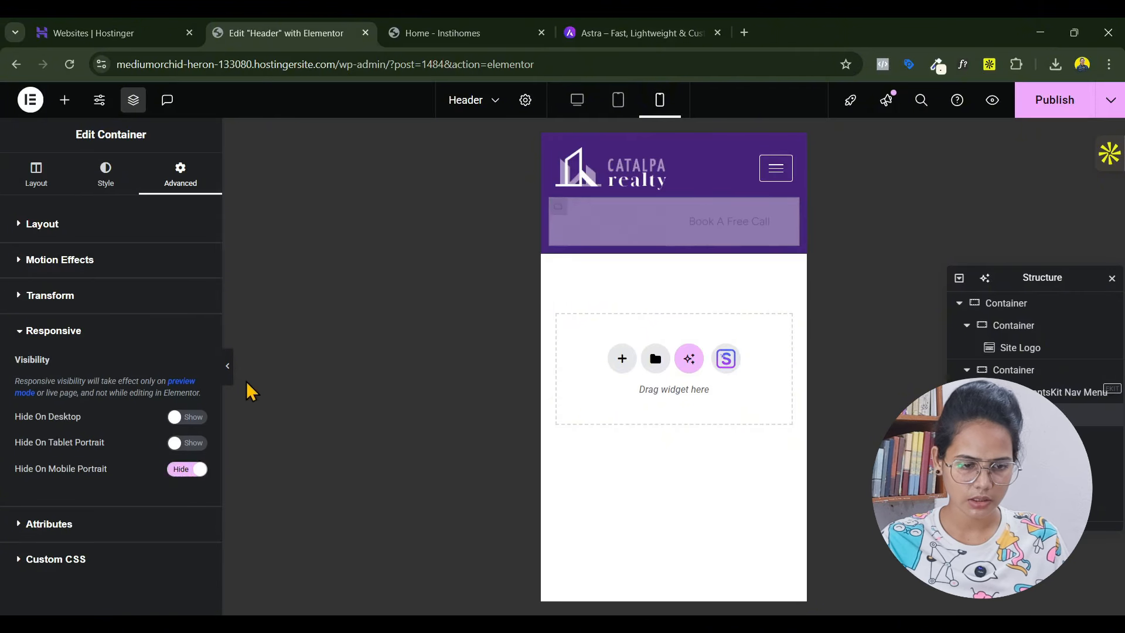
Preview the mobile header, examine the expanded Properties submenu in the hamburger menu, then collapse it and close the menu
{"action": "left_click", "coordinate": [229, 375]}
{"action": "left_click", "coordinate": [668, 170]}
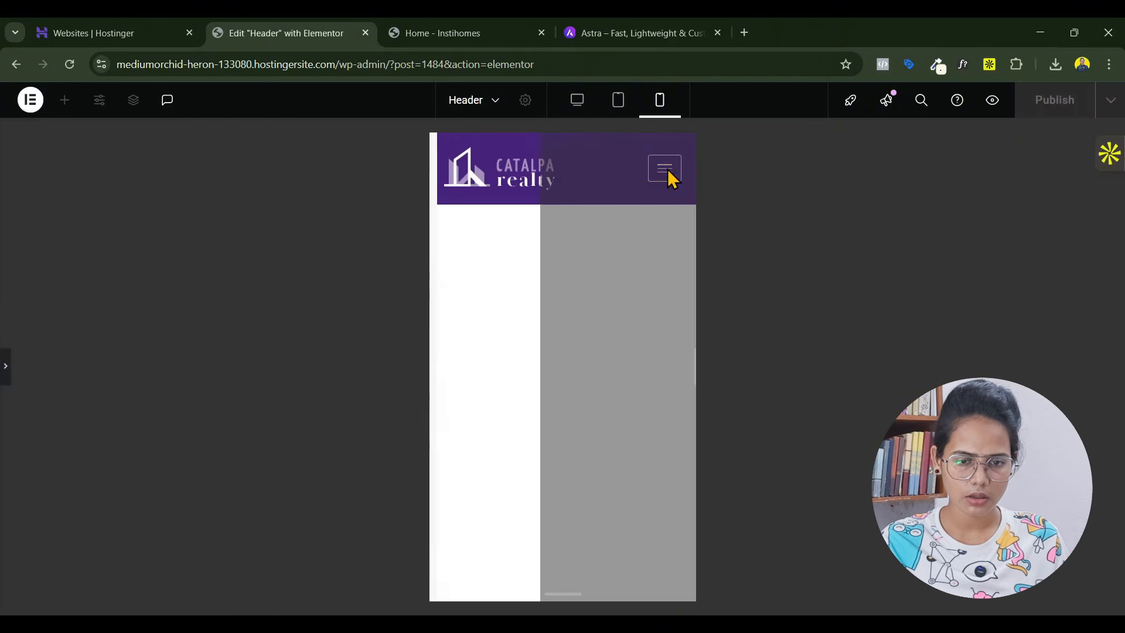
{"action": "left_click", "coordinate": [648, 293]}
{"action": "scroll", "coordinate": [616, 423], "scroll_direction": "down", "scroll_amount": 3}
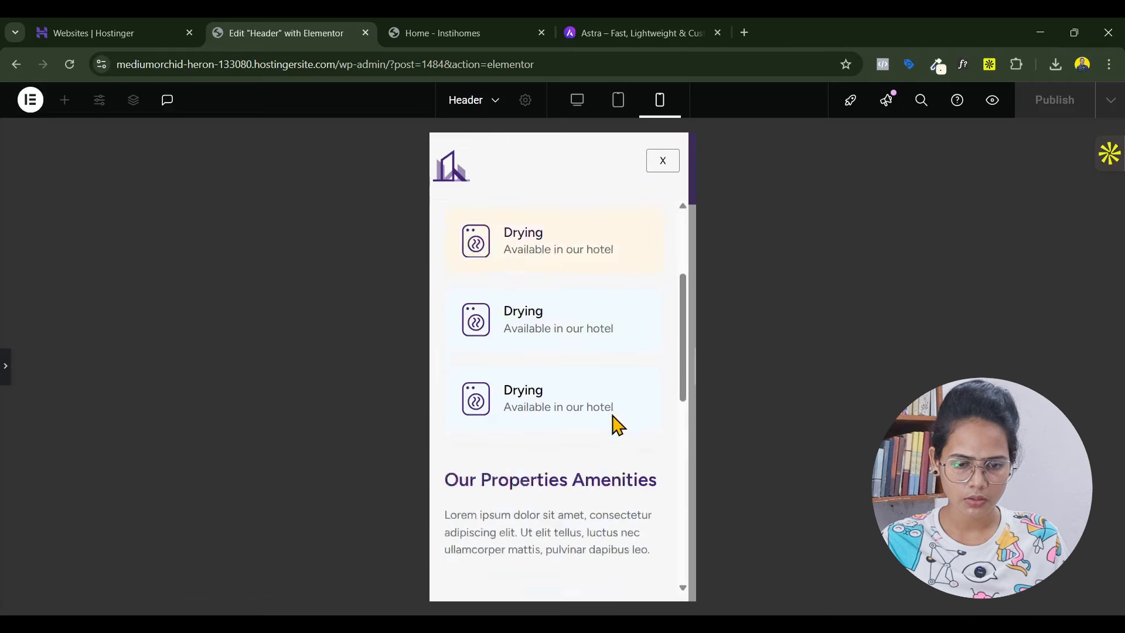
{"action": "scroll", "coordinate": [617, 423], "scroll_direction": "down", "scroll_amount": 5}
{"action": "scroll", "coordinate": [612, 421], "scroll_direction": "up", "scroll_amount": 6}
{"action": "scroll", "coordinate": [606, 392], "scroll_direction": "down", "scroll_amount": 4}
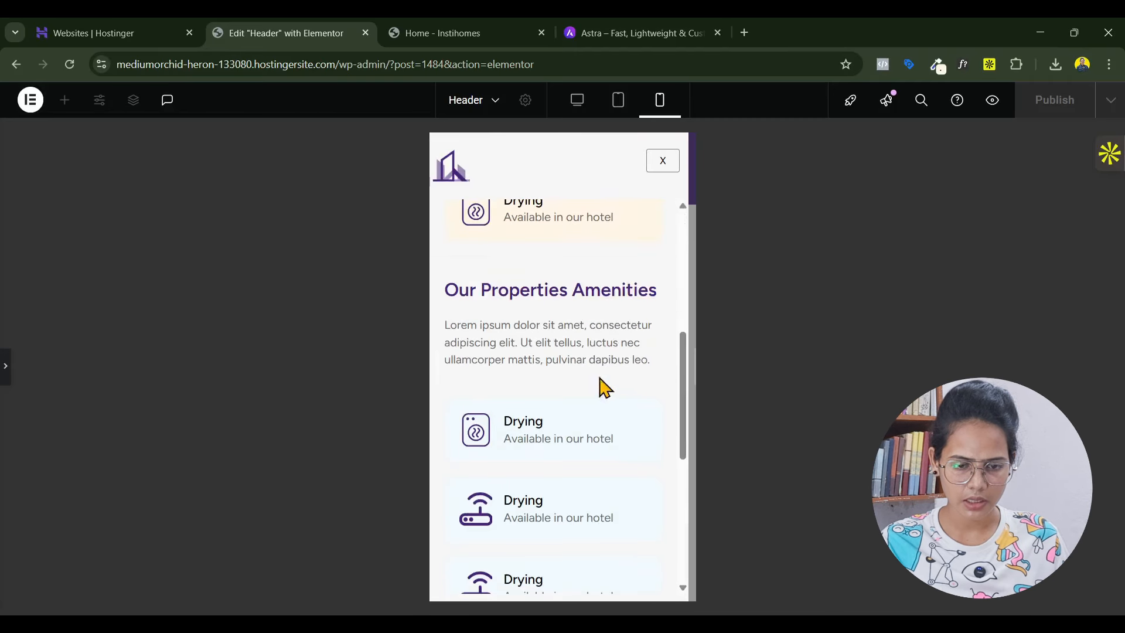
{"action": "scroll", "coordinate": [584, 366], "scroll_direction": "down", "scroll_amount": 5}
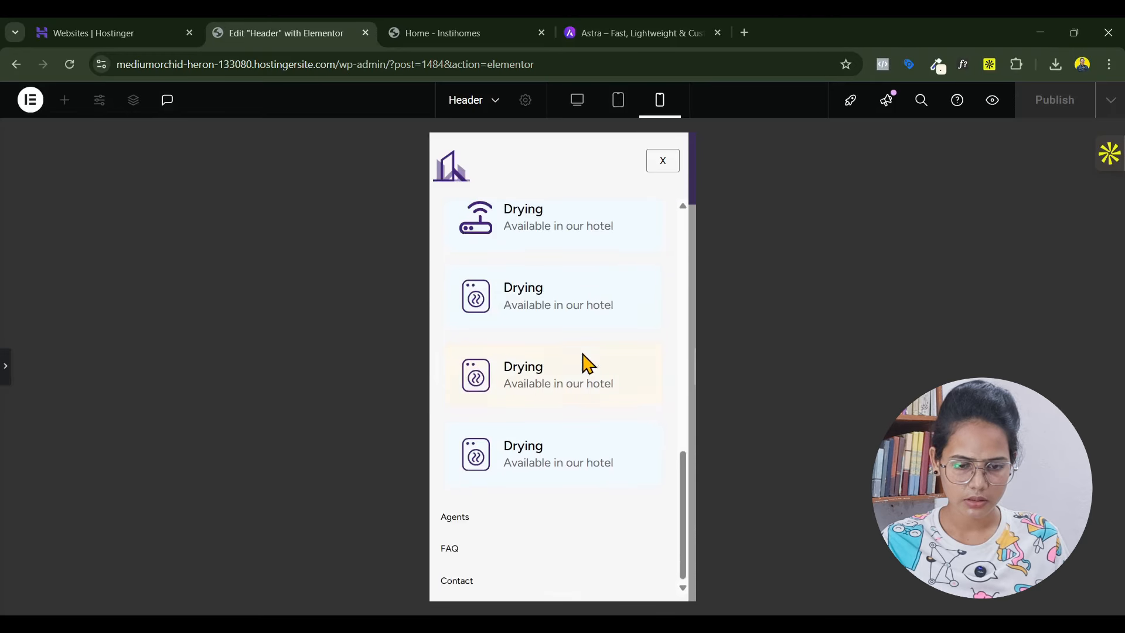
{"action": "scroll", "coordinate": [603, 433], "scroll_direction": "up", "scroll_amount": 5}
{"action": "scroll", "coordinate": [601, 431], "scroll_direction": "up", "scroll_amount": 5}
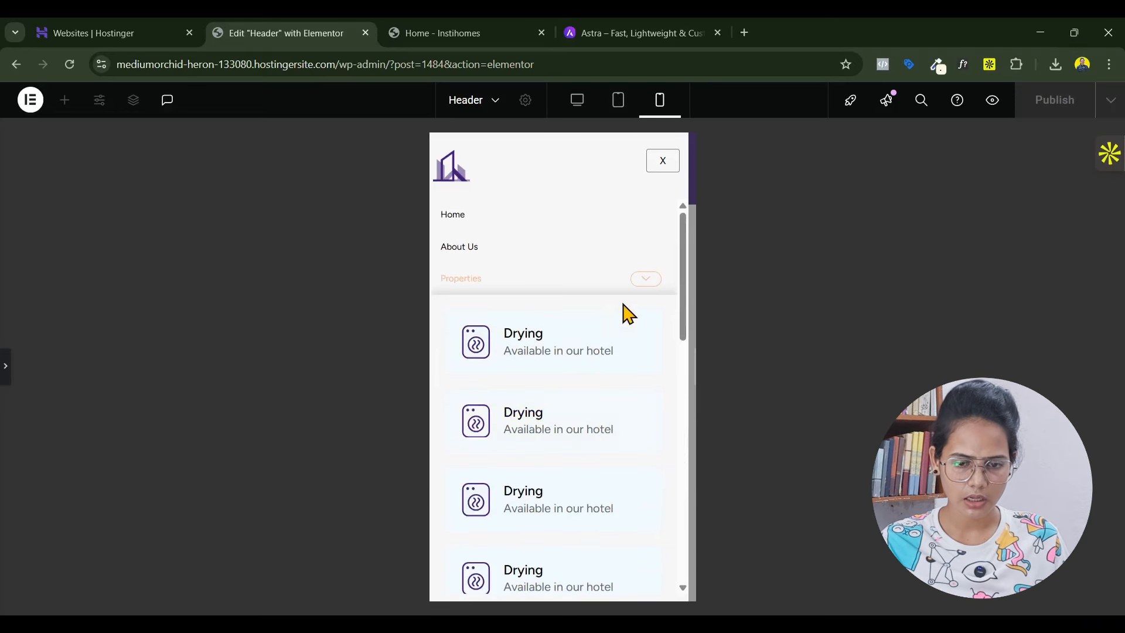
{"action": "left_click", "coordinate": [653, 282]}
{"action": "left_click", "coordinate": [654, 281]}
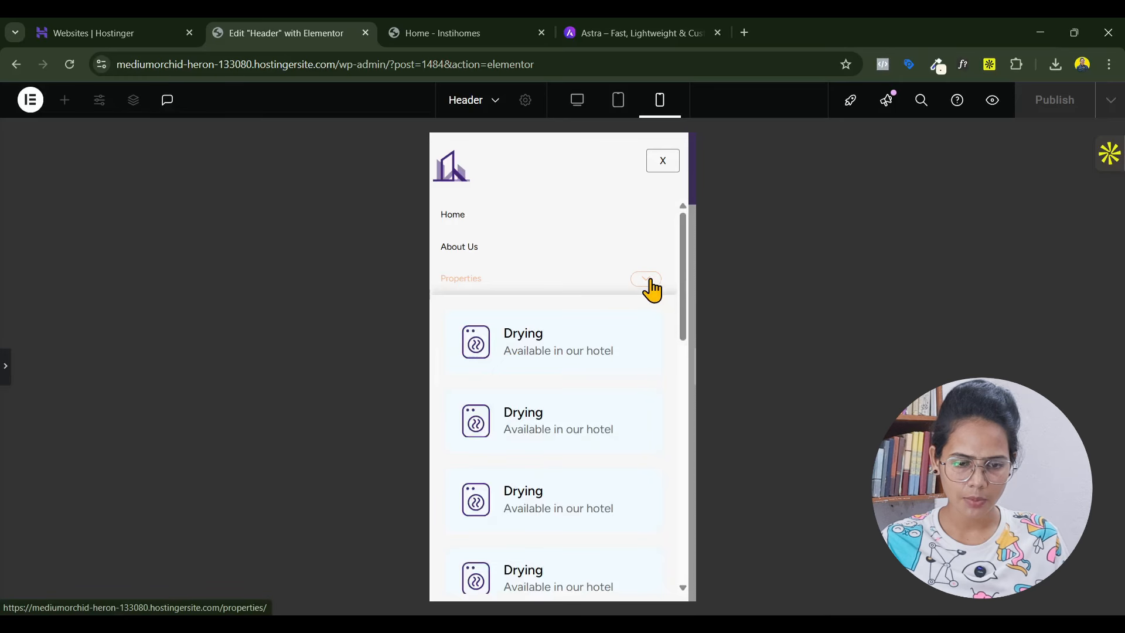
{"action": "scroll", "coordinate": [603, 455], "scroll_direction": "down", "scroll_amount": 5}
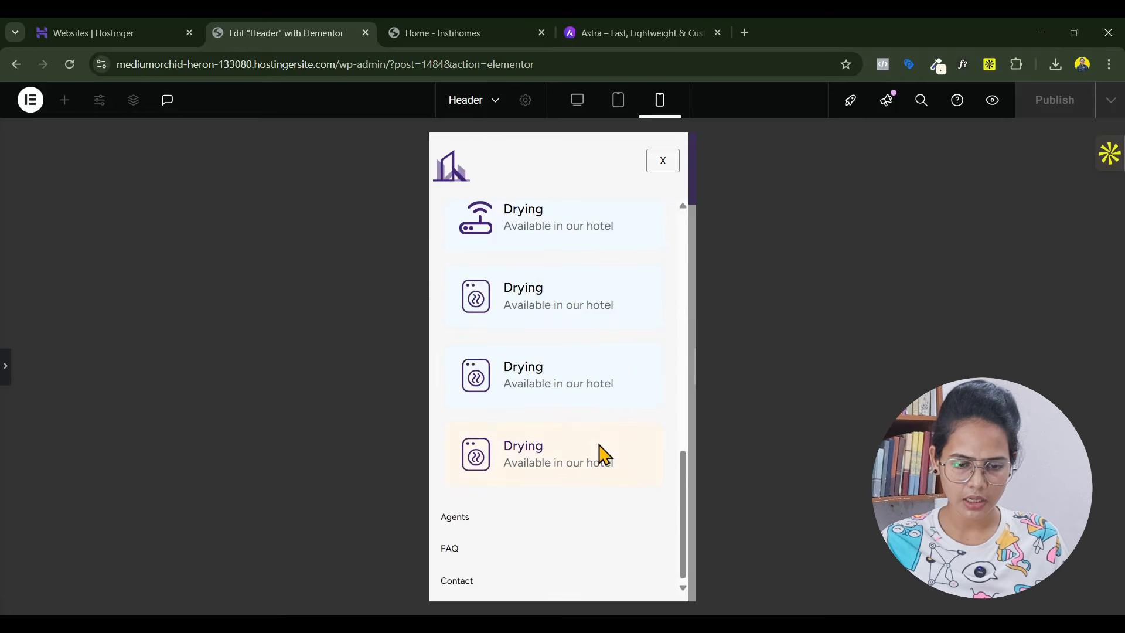
{"action": "scroll", "coordinate": [602, 452], "scroll_direction": "up", "scroll_amount": 5}
{"action": "scroll", "coordinate": [607, 449], "scroll_direction": "down", "scroll_amount": 3}
{"action": "scroll", "coordinate": [610, 448], "scroll_direction": "down", "scroll_amount": 3}
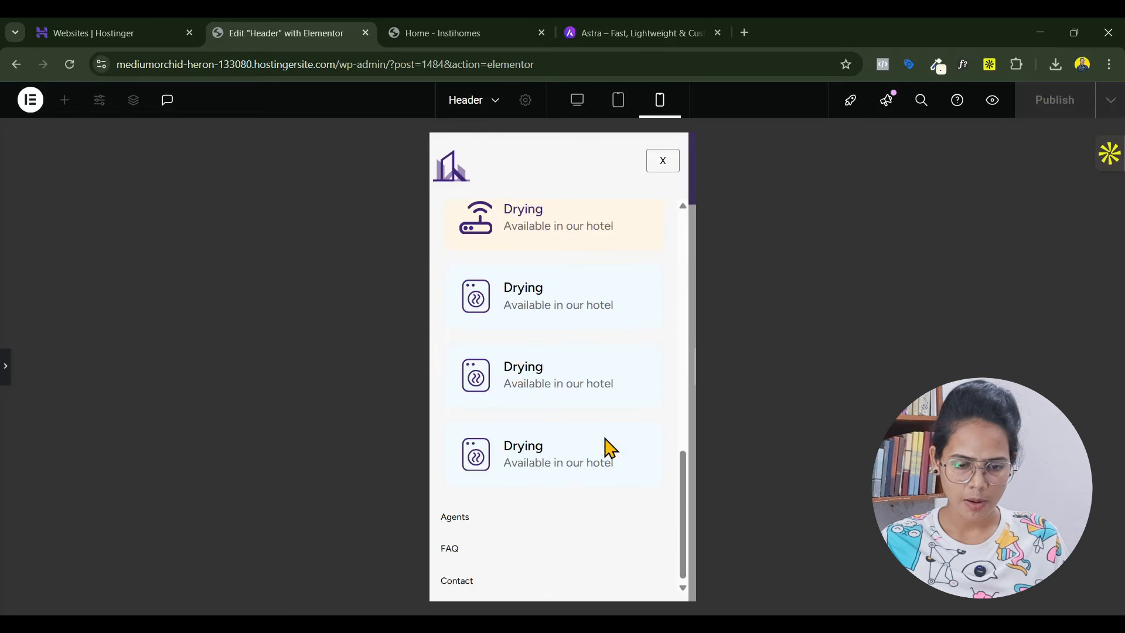
{"action": "scroll", "coordinate": [623, 463], "scroll_direction": "up", "scroll_amount": 5}
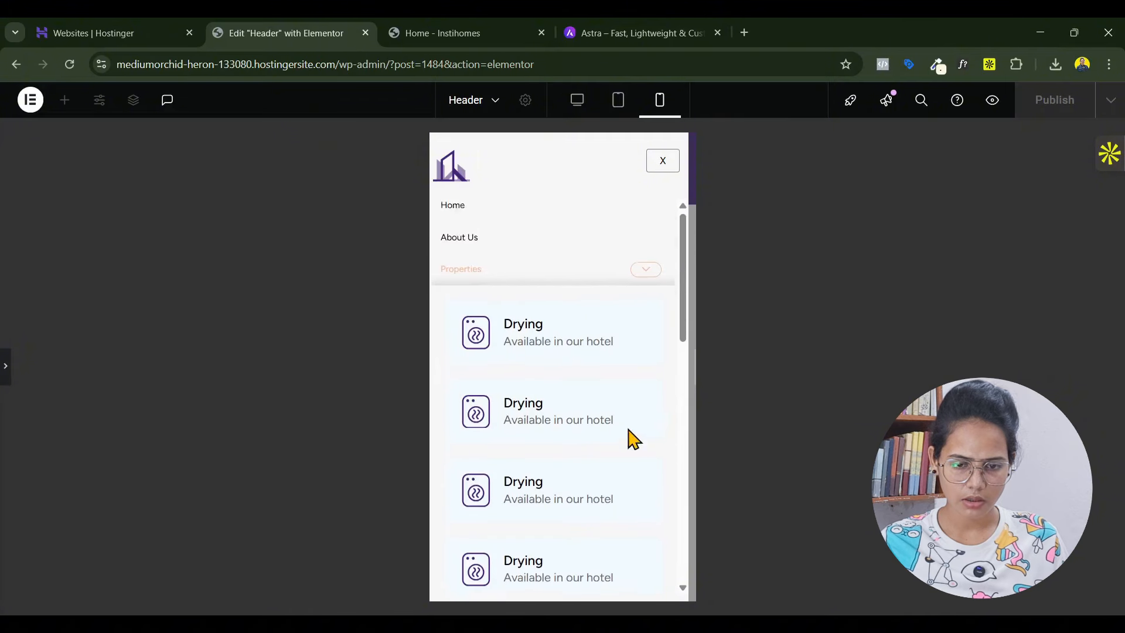
{"action": "left_click", "coordinate": [653, 284]}
{"action": "left_click", "coordinate": [660, 167]}
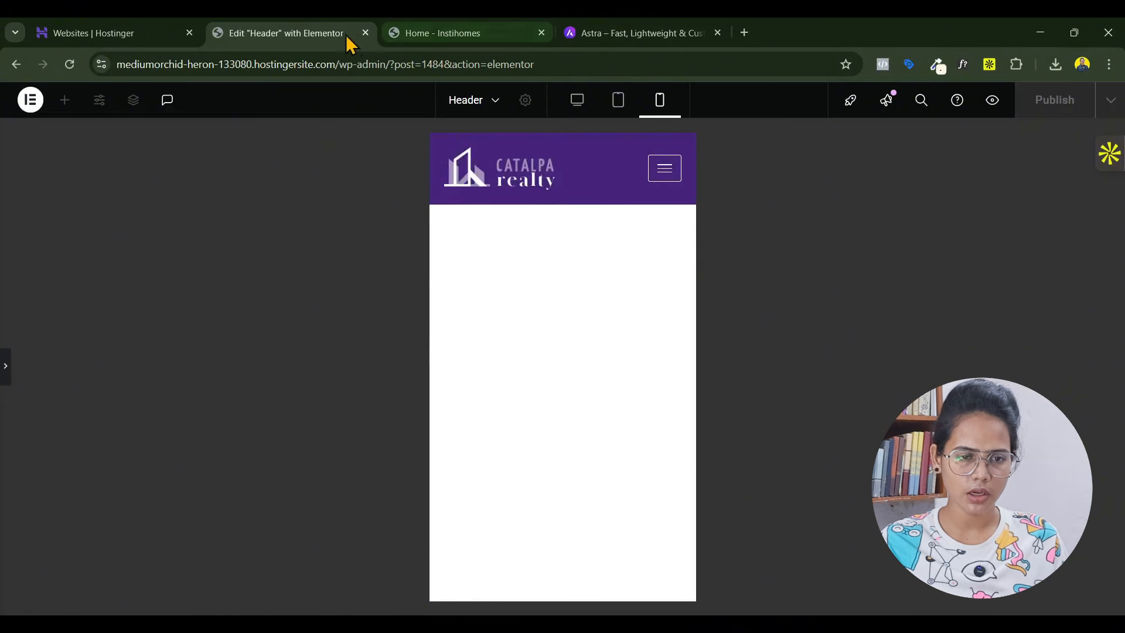
Leave the preview and publish the header changes
{"action": "key", "text": "ctrl+shift+p"}
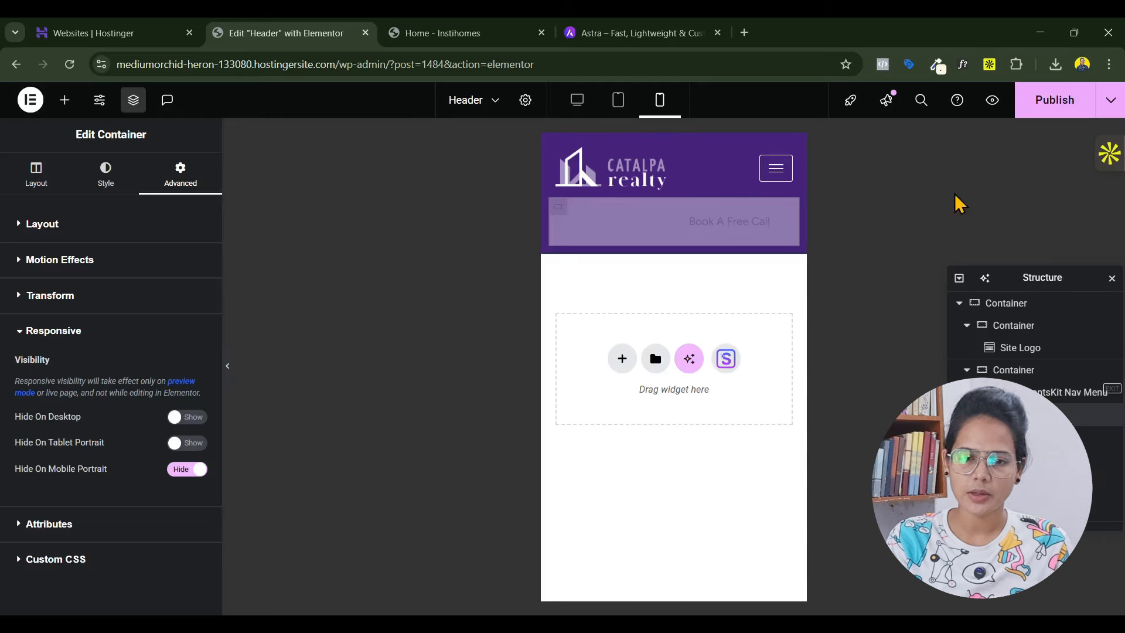
{"action": "left_click", "coordinate": [1049, 101]}
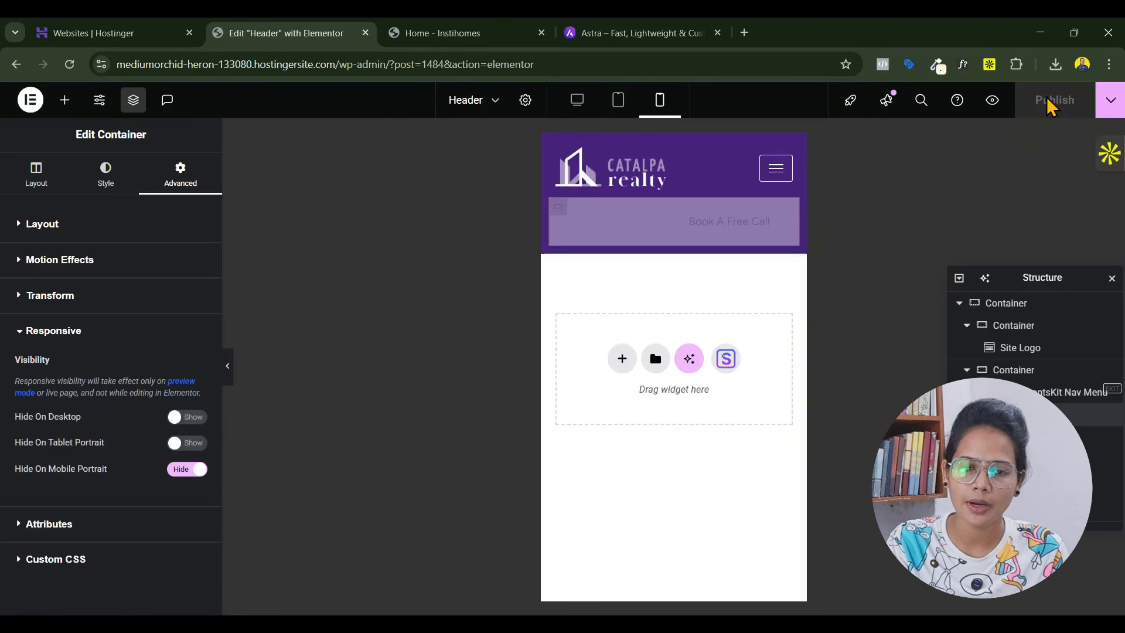
Switch to the tablet layout and examine the hamburger menu with its Properties submenu expanded
{"action": "left_click", "coordinate": [618, 101]}
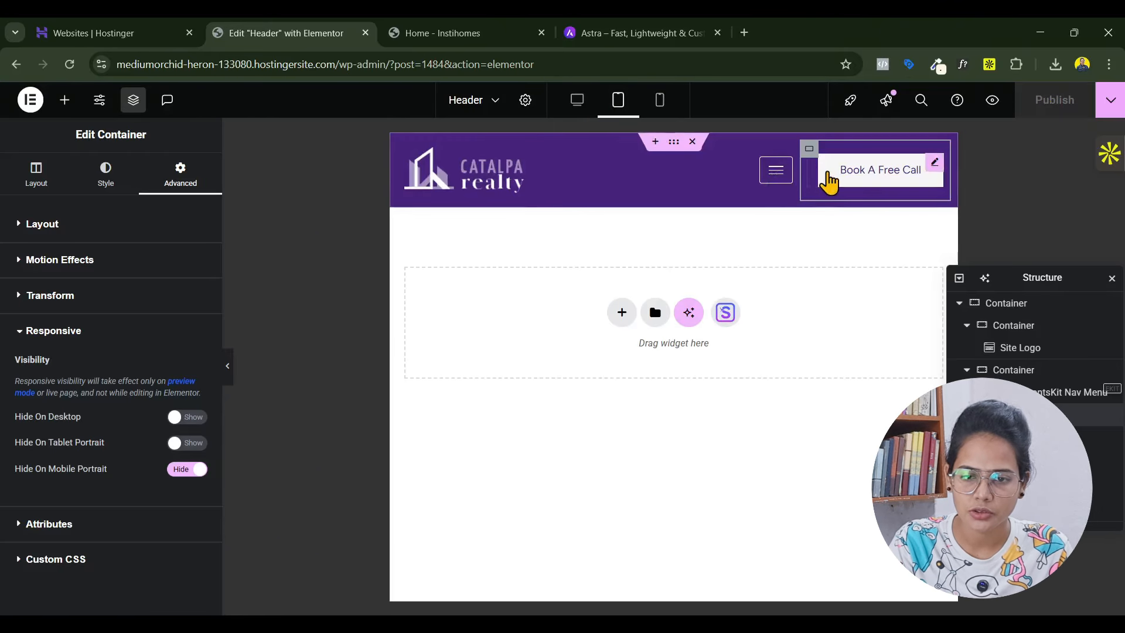
{"action": "left_click", "coordinate": [779, 185]}
{"action": "left_click", "coordinate": [772, 184]}
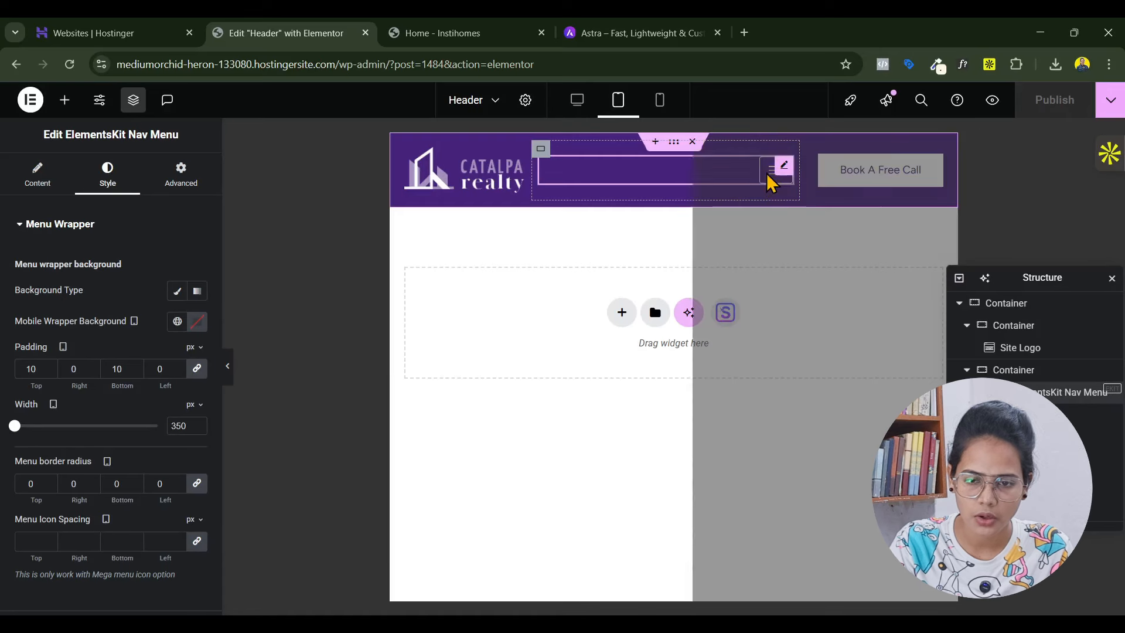
{"action": "left_click", "coordinate": [615, 287]}
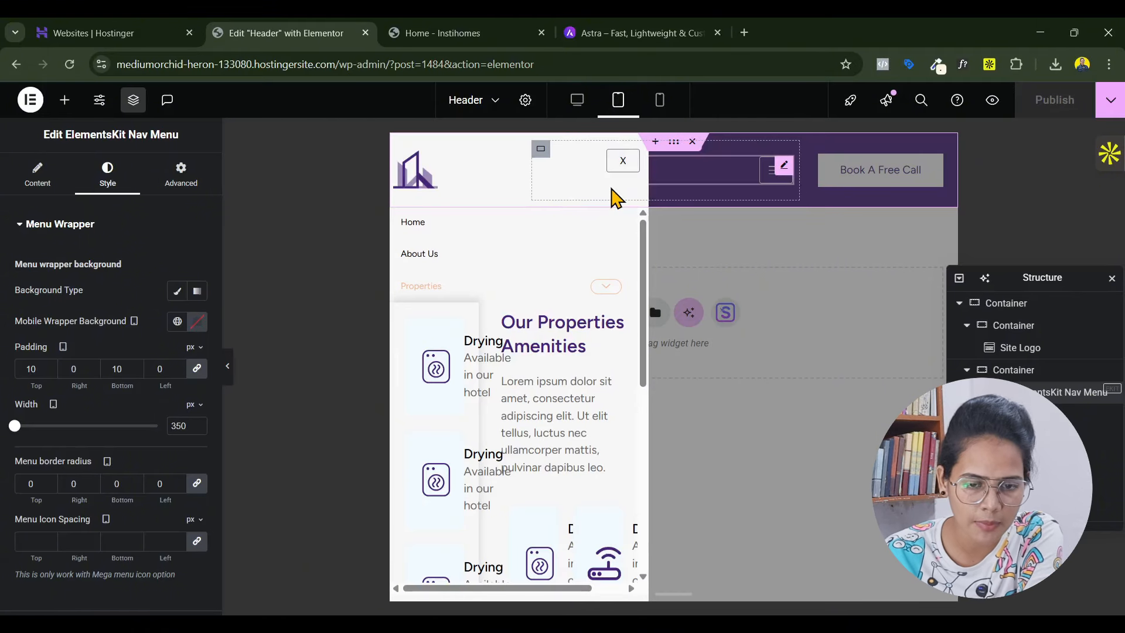
Look through the nav menu's content options, including Responsive Breakpoint and Mobile Menu Settings, for a way to adjust the tablet submenu
{"action": "left_click", "coordinate": [40, 178]}
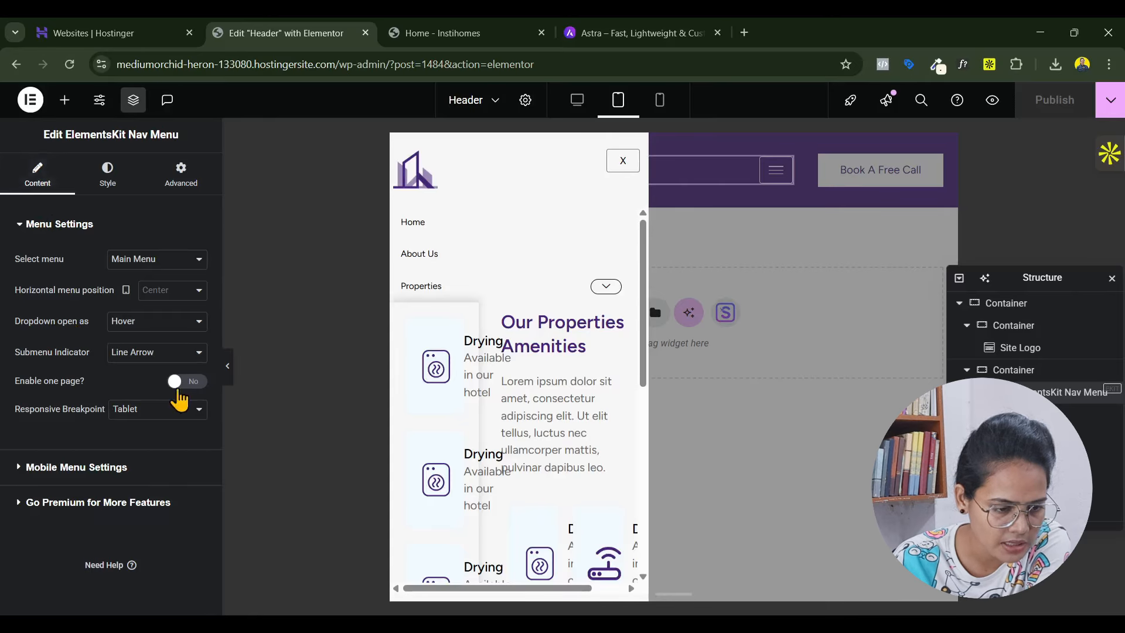
{"action": "left_click", "coordinate": [147, 411]}
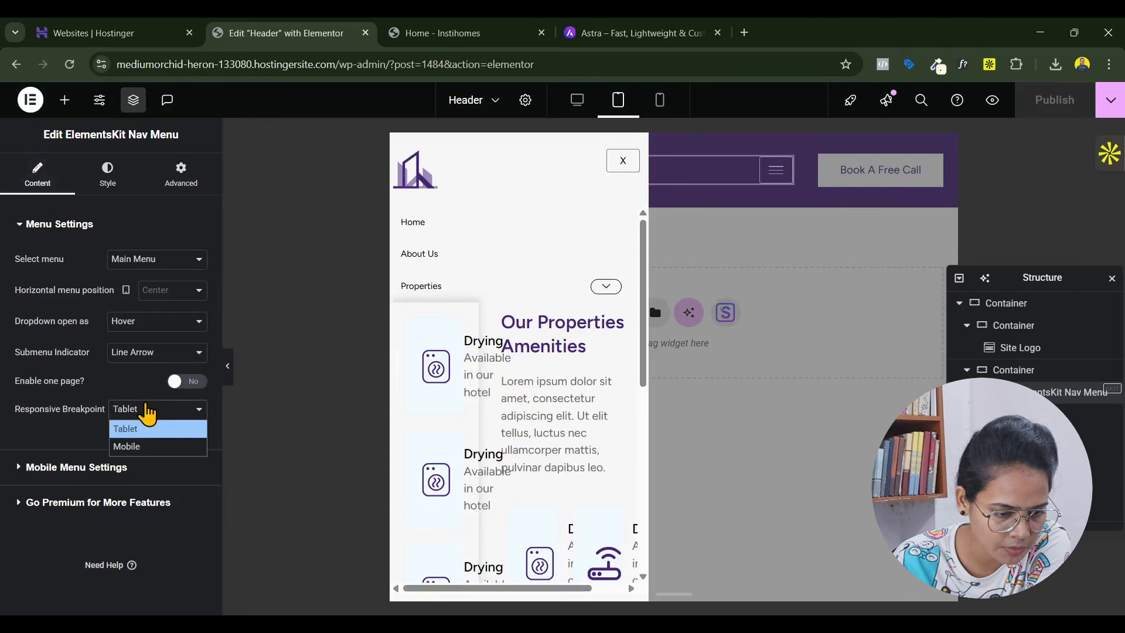
{"action": "left_click", "coordinate": [66, 441]}
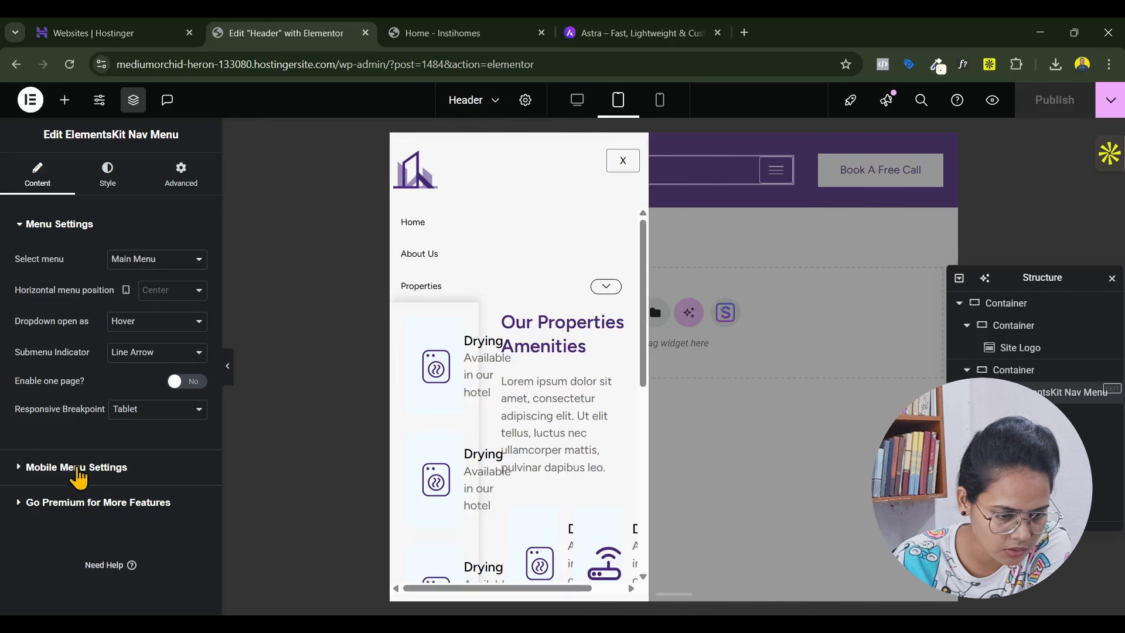
{"action": "left_click", "coordinate": [79, 475]}
{"action": "scroll", "coordinate": [80, 485], "scroll_direction": "down", "scroll_amount": 2}
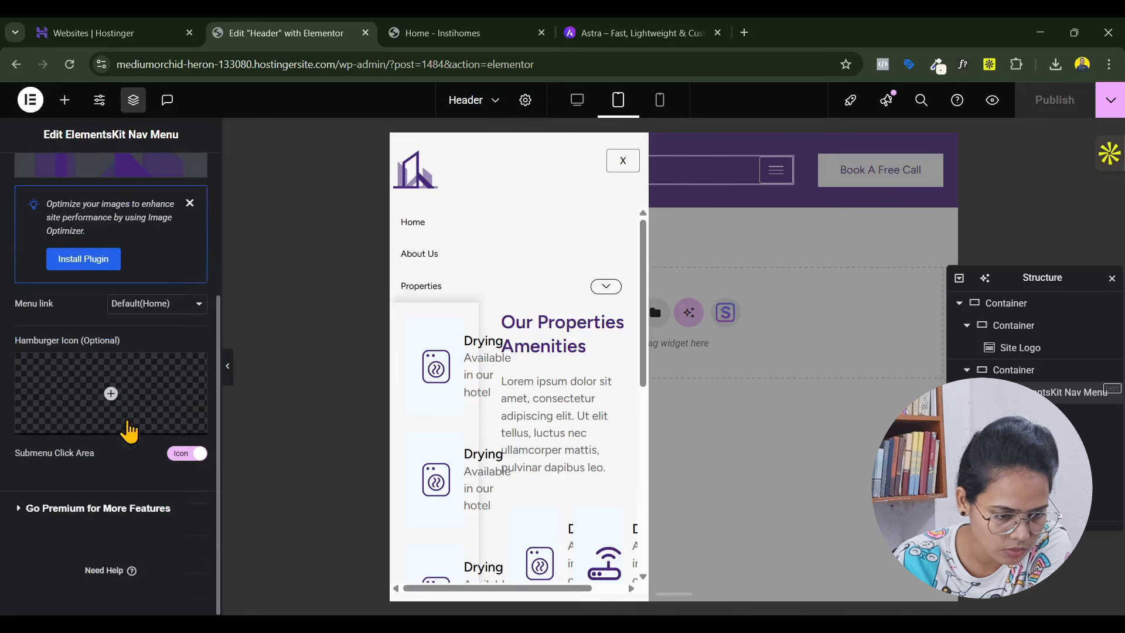
{"action": "left_click", "coordinate": [92, 508]}
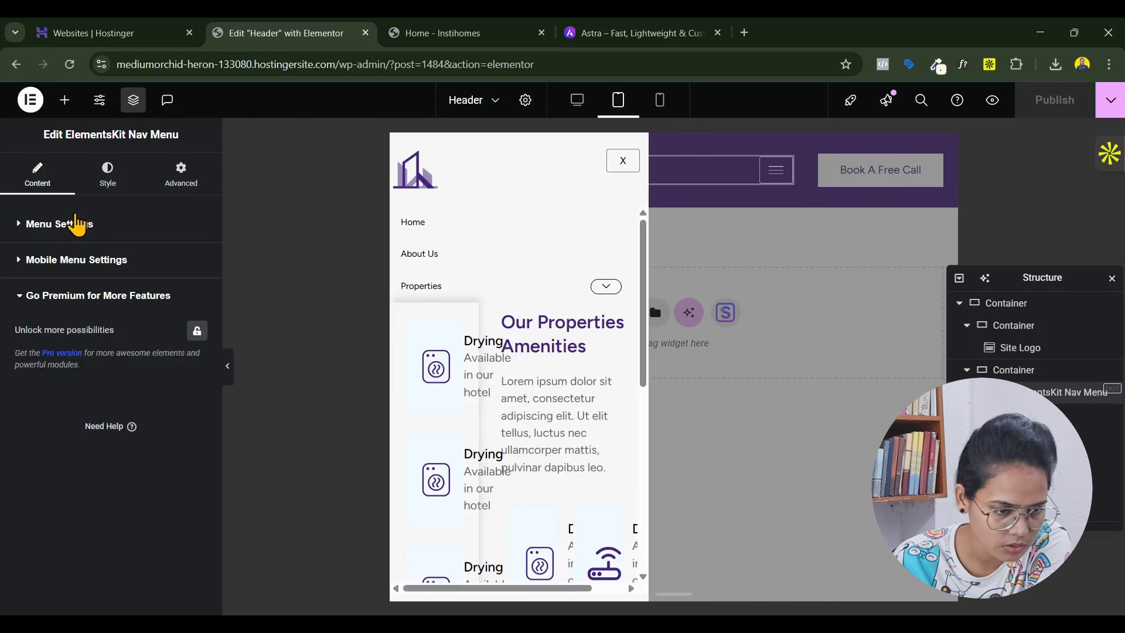
{"action": "left_click", "coordinate": [68, 262]}
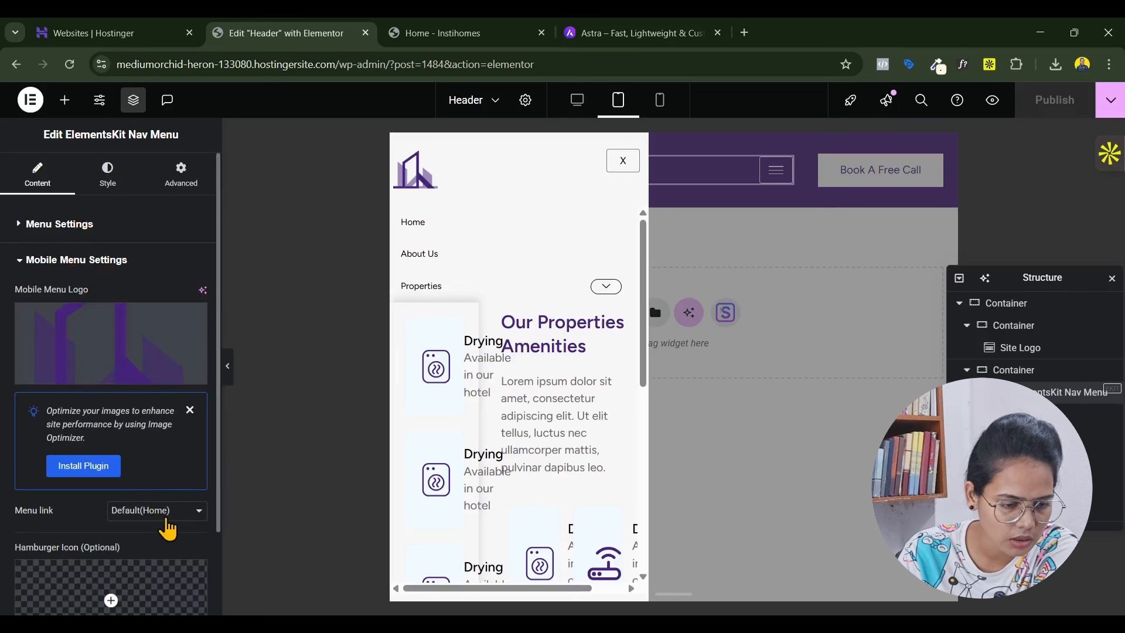
{"action": "left_click", "coordinate": [164, 514]}
{"action": "left_click", "coordinate": [164, 514]}
{"action": "scroll", "coordinate": [67, 508], "scroll_direction": "down", "scroll_amount": 3}
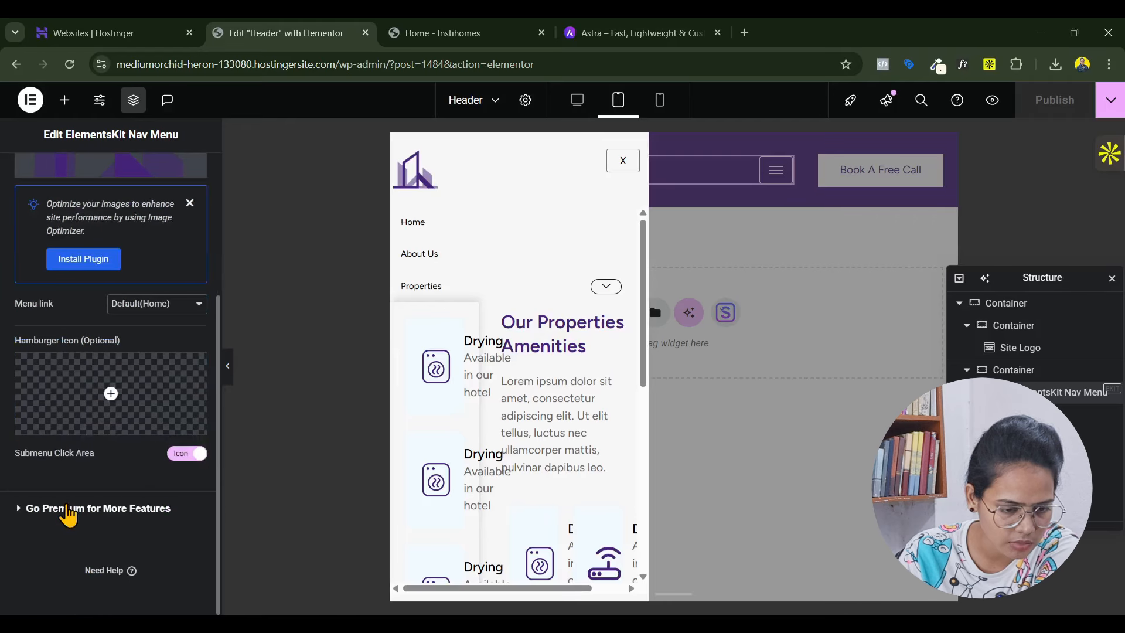
{"action": "scroll", "coordinate": [105, 487], "scroll_direction": "up", "scroll_amount": 5}
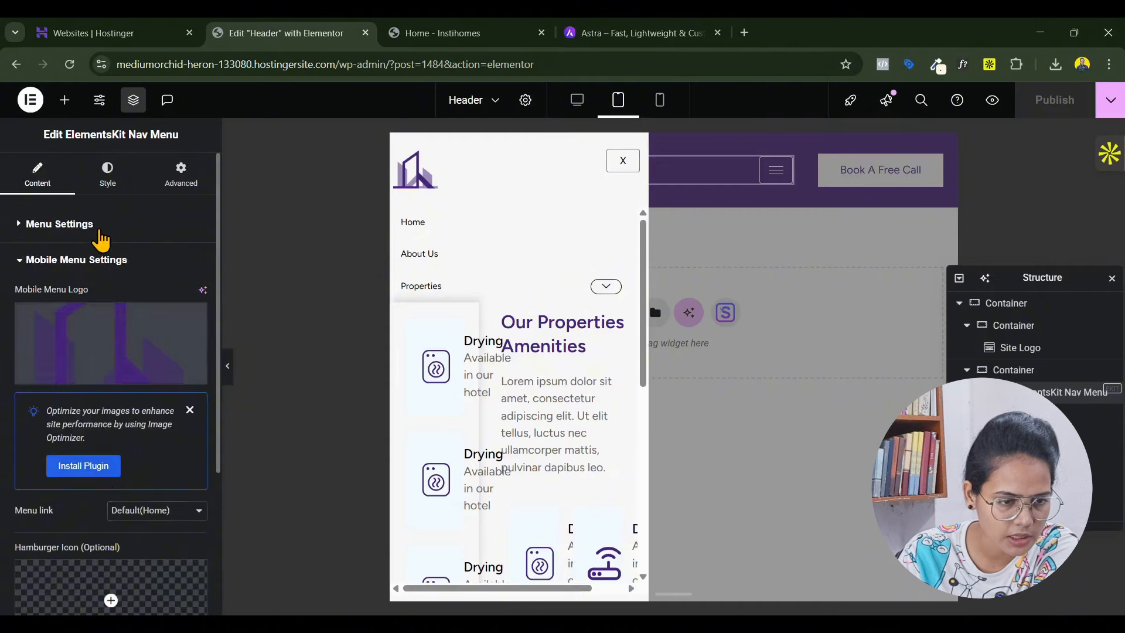
{"action": "left_click", "coordinate": [100, 237]}
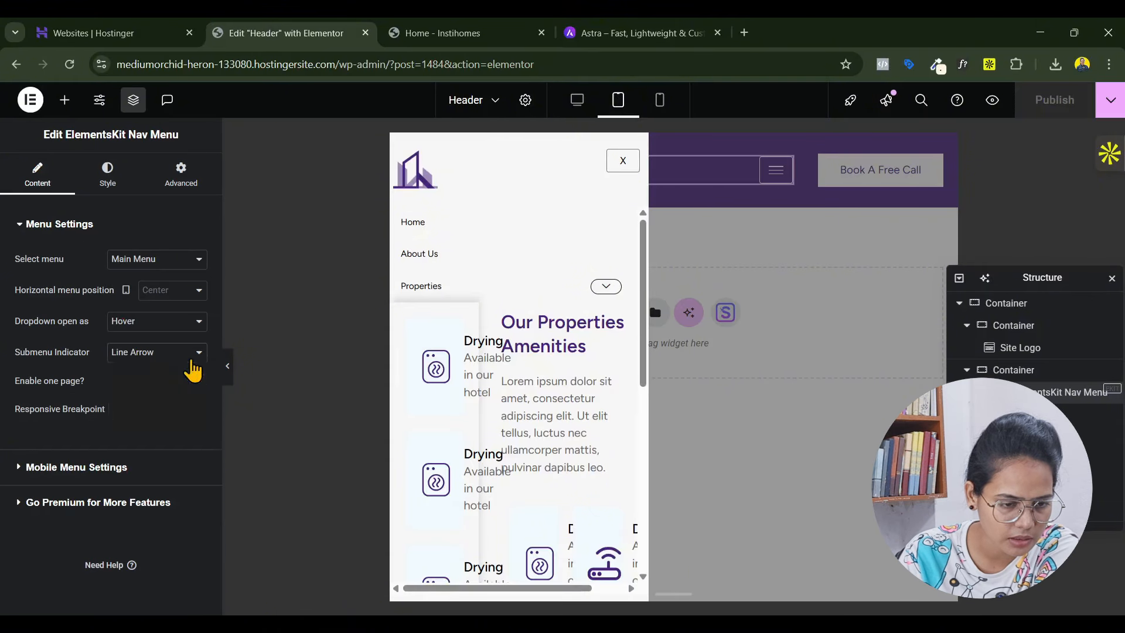
Reopen the hamburger menu on tablet and set its menu wrapper width to 700 px
{"action": "left_click", "coordinate": [108, 174]}
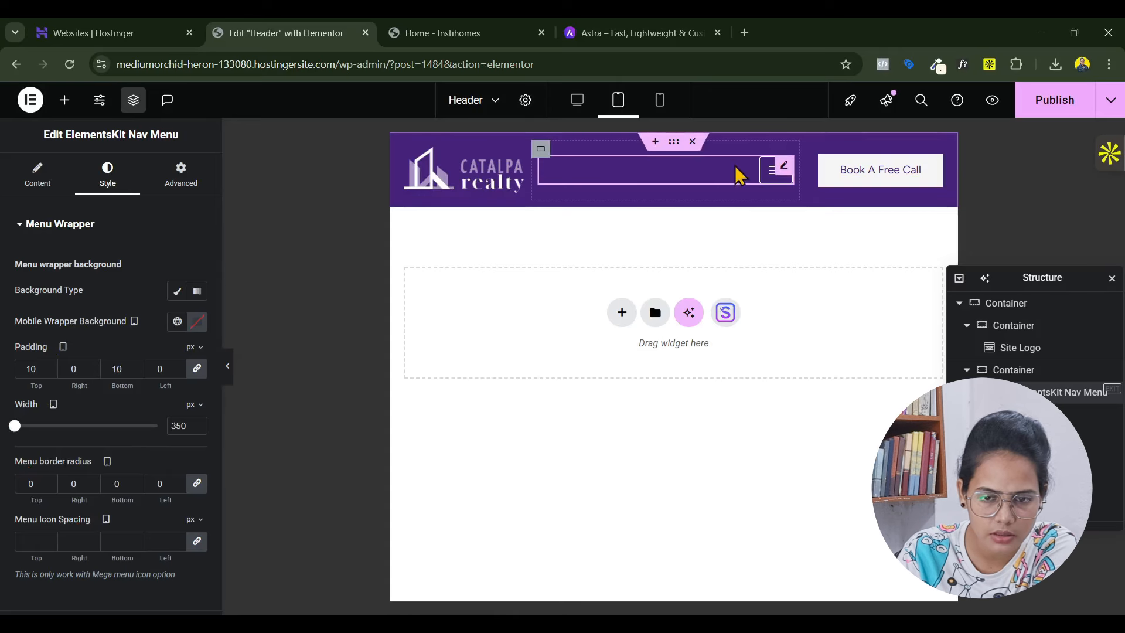
{"action": "left_click", "coordinate": [771, 177]}
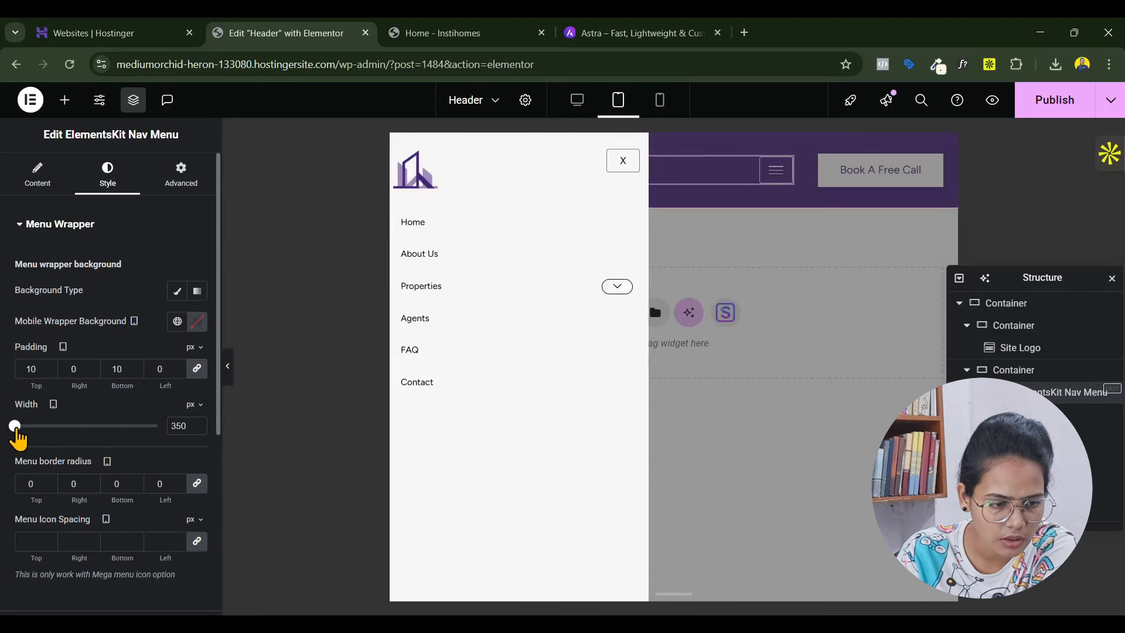
{"action": "left_click_drag", "start_coordinate": [15, 427], "coordinate": [172, 426]}
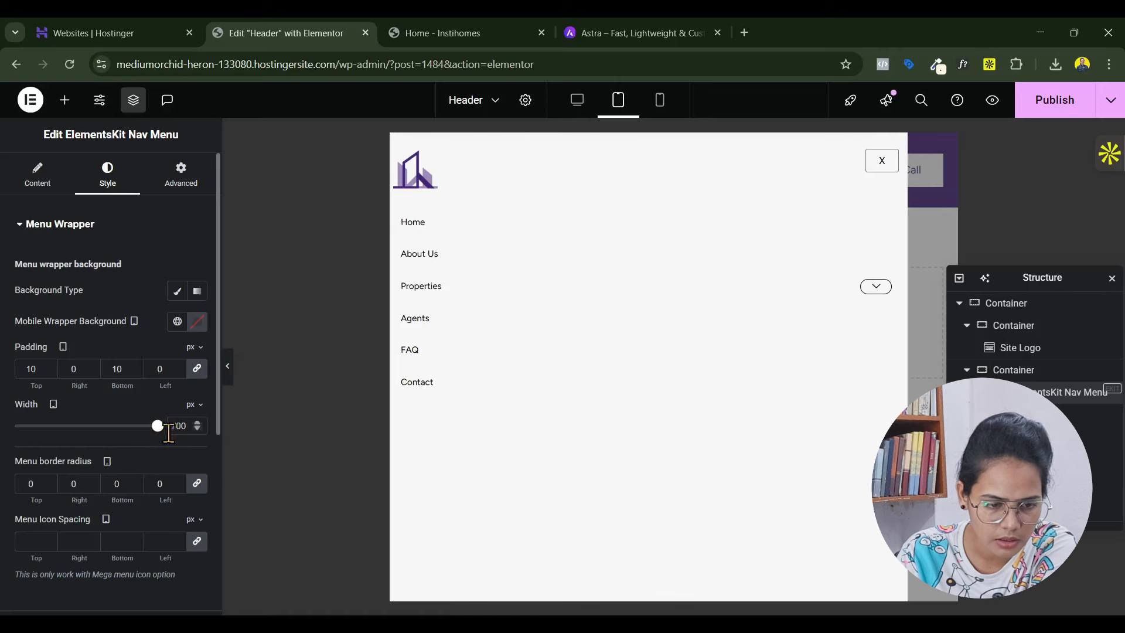
Expand the Properties submenu in the widened tablet menu and review its content from top to bottom
{"action": "left_click", "coordinate": [883, 293]}
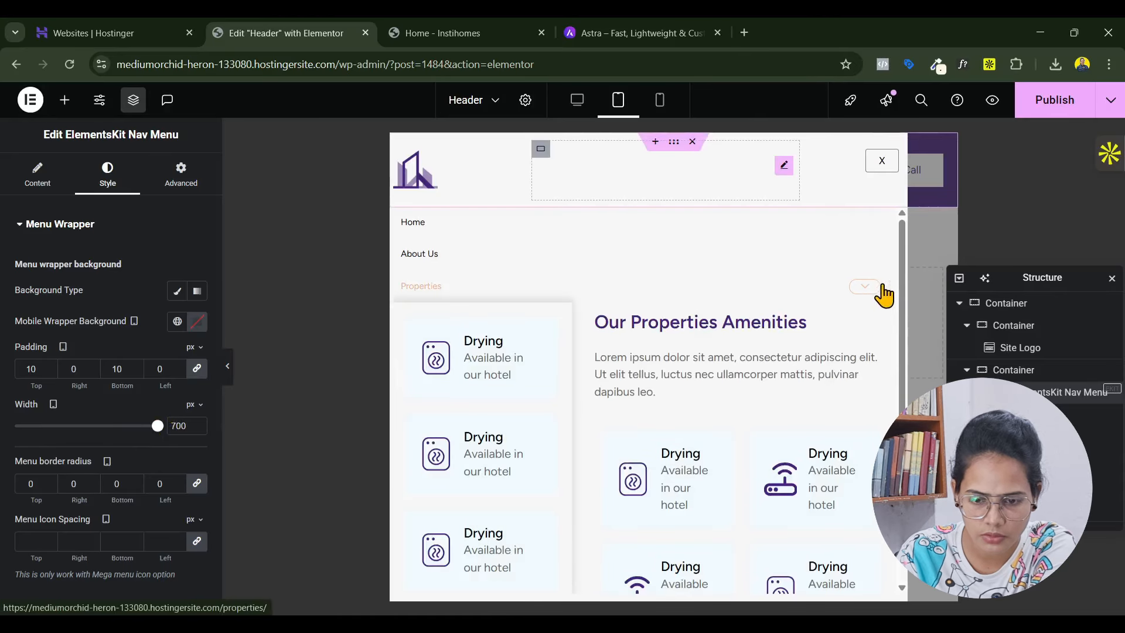
{"action": "scroll", "coordinate": [750, 400], "scroll_direction": "down", "scroll_amount": 4}
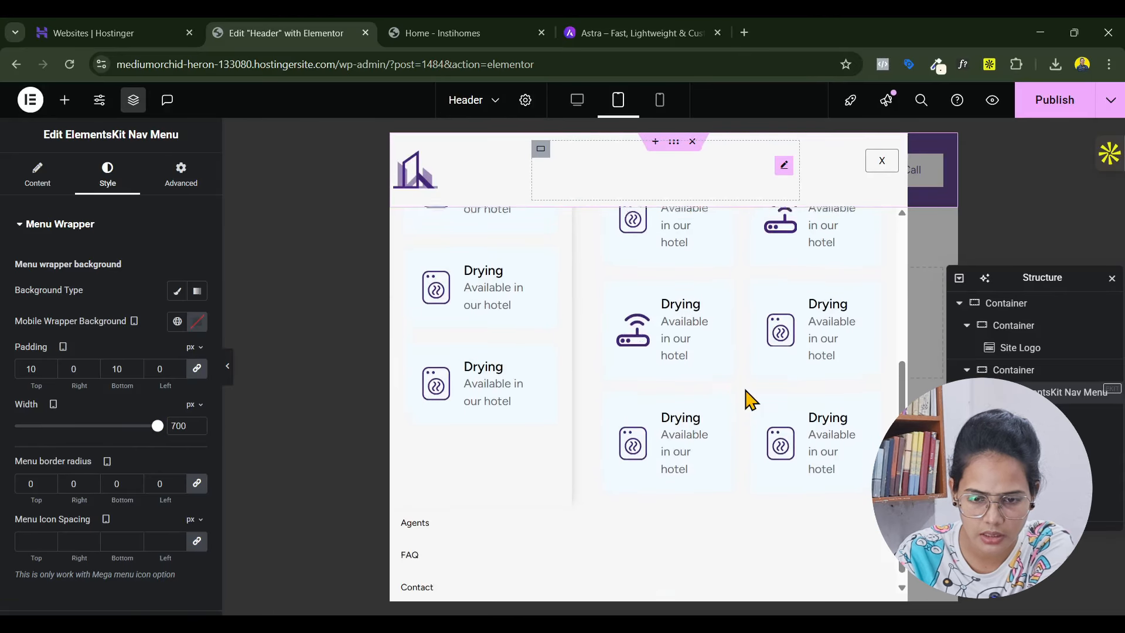
{"action": "scroll", "coordinate": [751, 401], "scroll_direction": "up", "scroll_amount": 4}
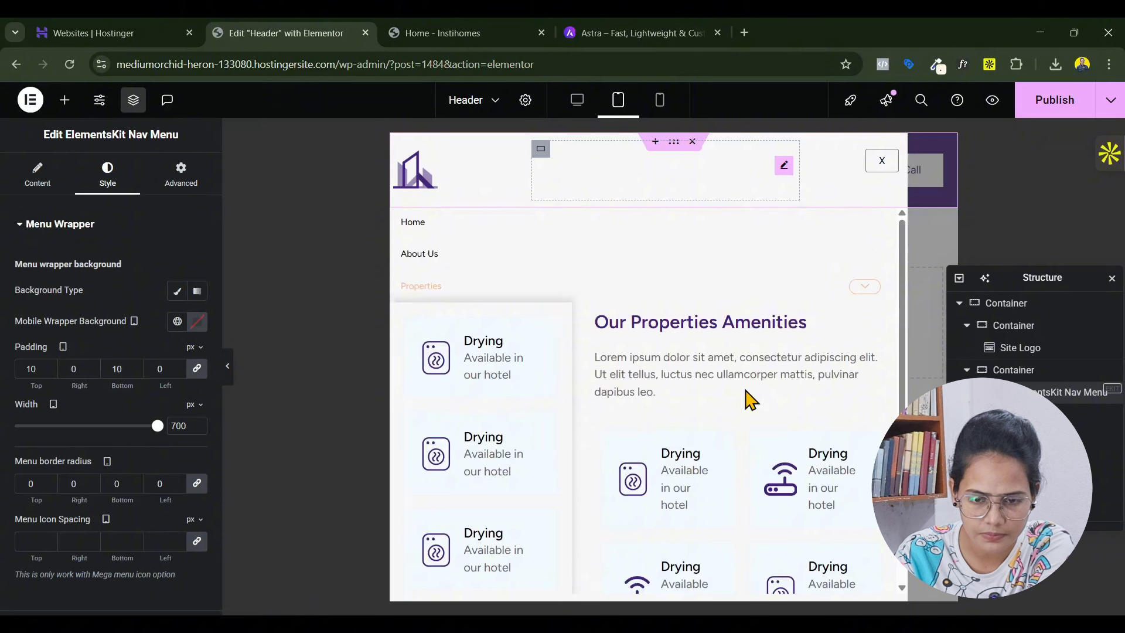
{"action": "scroll", "coordinate": [751, 401], "scroll_direction": "down", "scroll_amount": 8}
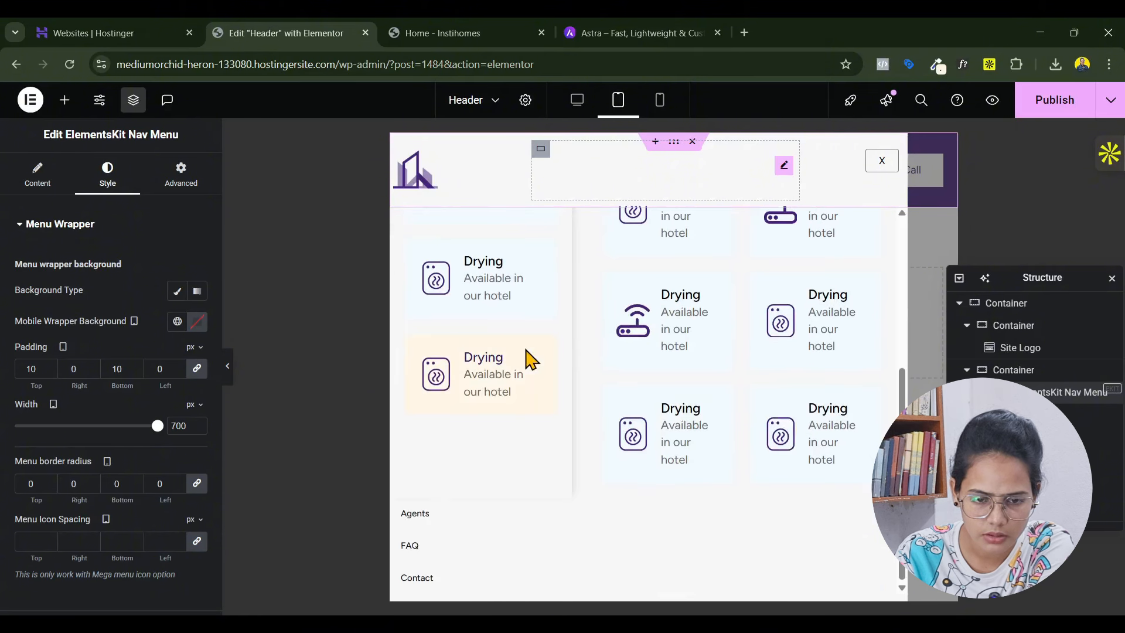
{"action": "scroll", "coordinate": [531, 358], "scroll_direction": "up", "scroll_amount": 8}
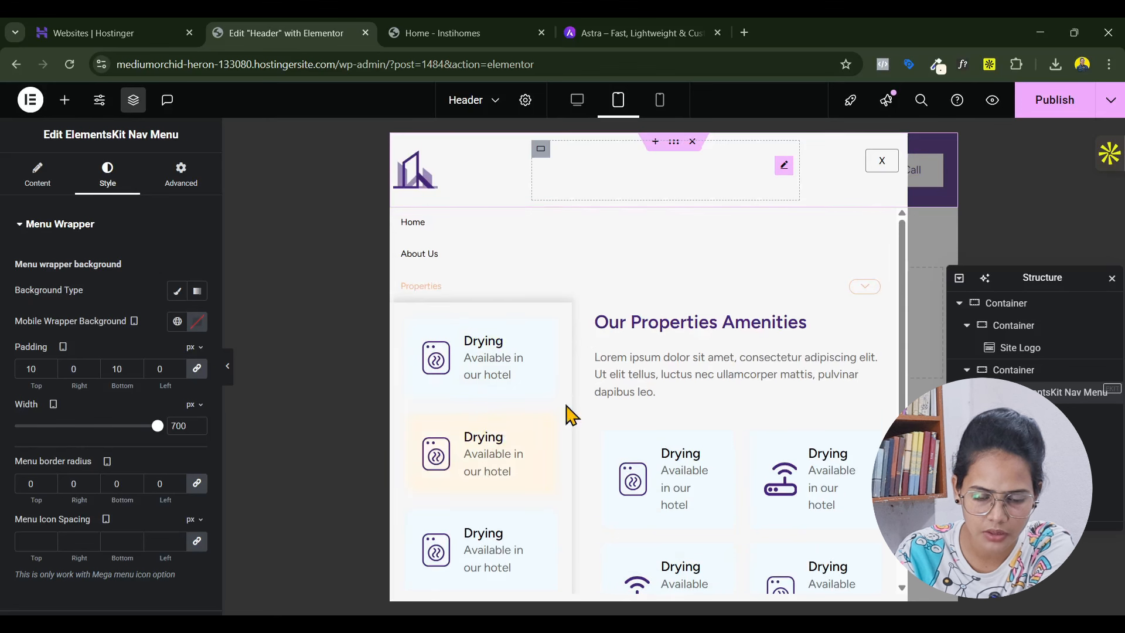
Change the tablet menu wrapper's width unit to percent and set the width to 100%
{"action": "scroll", "coordinate": [665, 396], "scroll_direction": "down", "scroll_amount": 3}
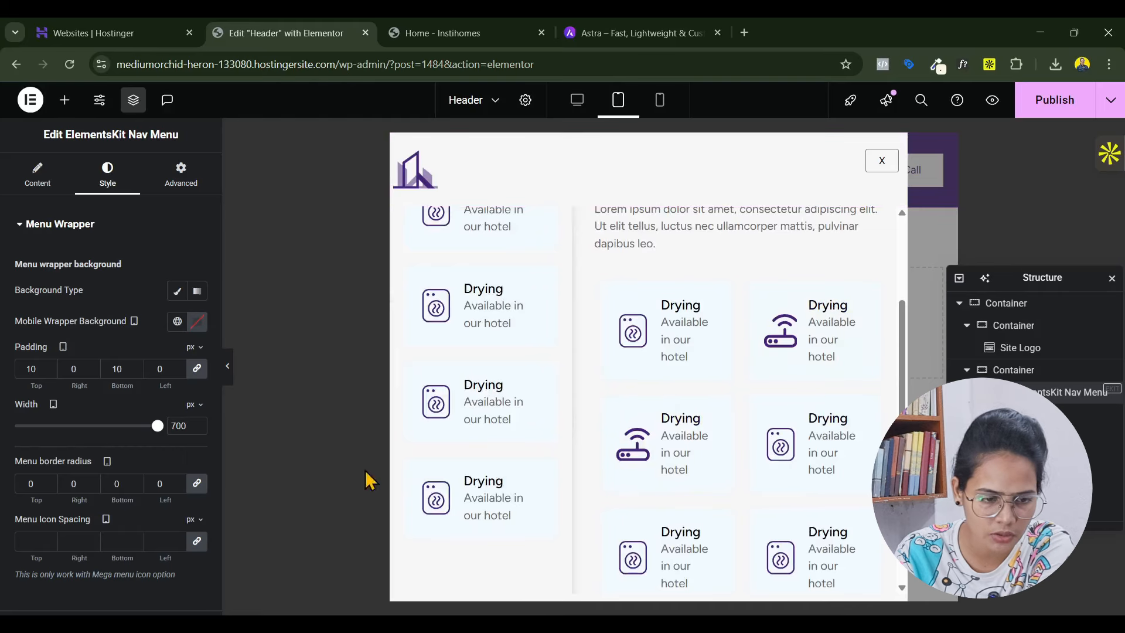
{"action": "left_click", "coordinate": [193, 406]}
{"action": "left_click", "coordinate": [188, 432]}
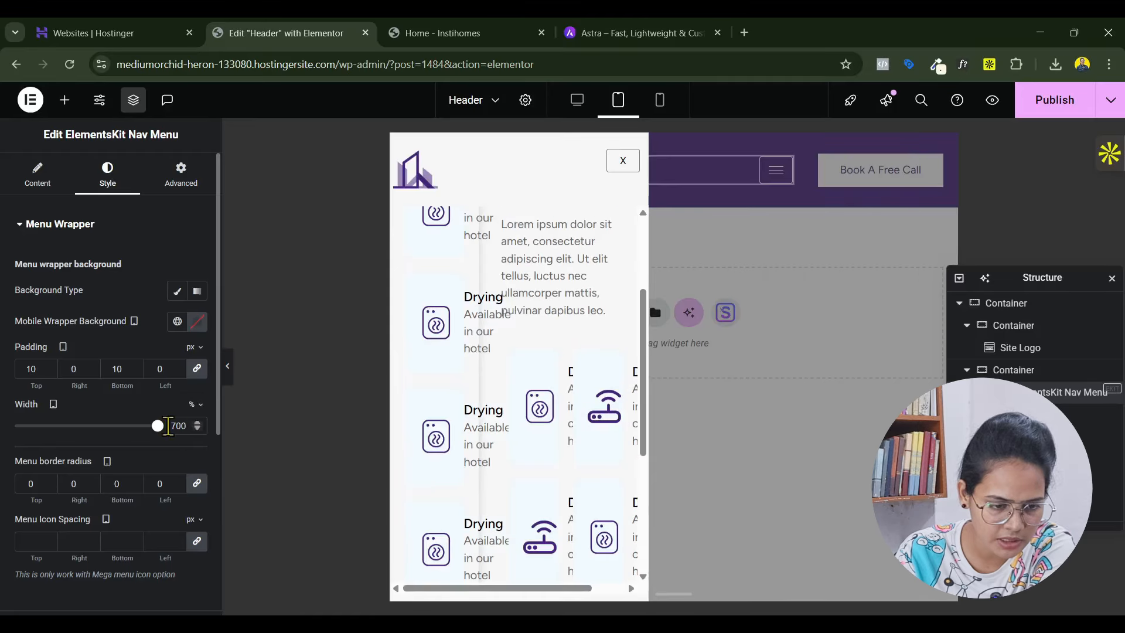
{"action": "left_click_drag", "start_coordinate": [158, 432], "coordinate": [209, 432]}
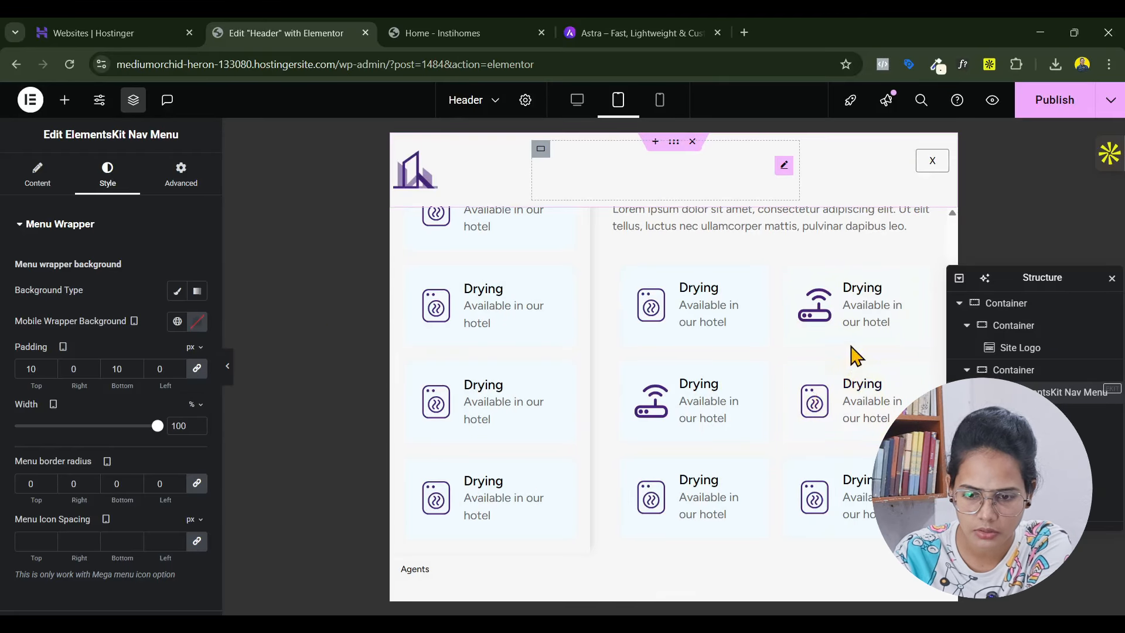
Review the expanded Properties submenu in the full-width tablet menu and publish the header
{"action": "scroll", "coordinate": [814, 465], "scroll_direction": "up", "scroll_amount": 3}
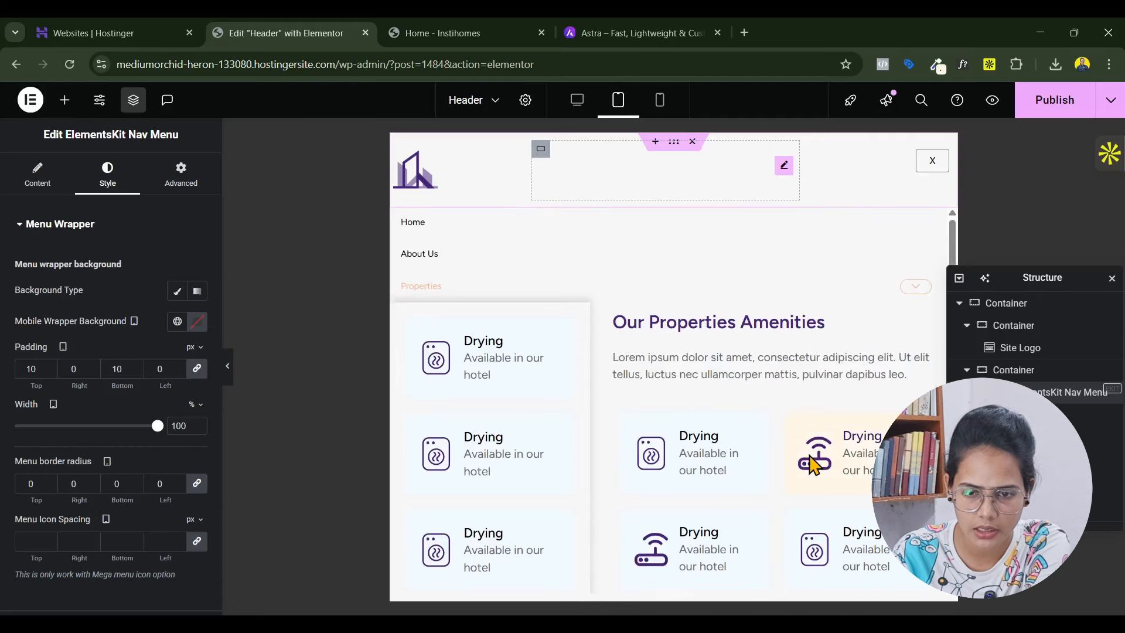
{"action": "scroll", "coordinate": [703, 427], "scroll_direction": "down", "scroll_amount": 3}
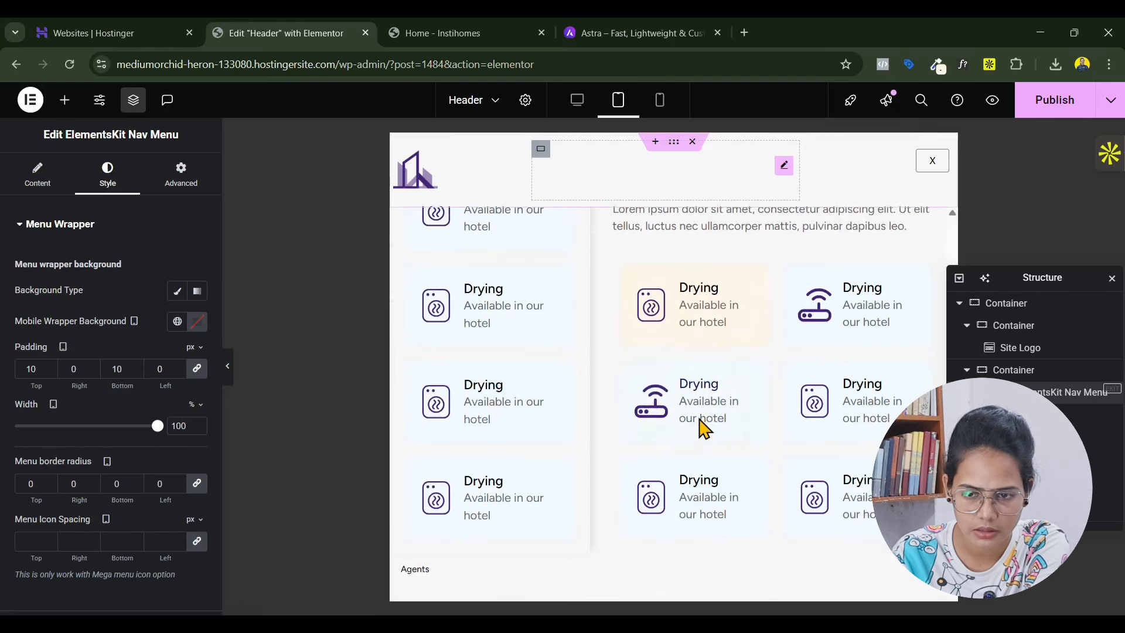
{"action": "scroll", "coordinate": [703, 427], "scroll_direction": "up", "scroll_amount": 3}
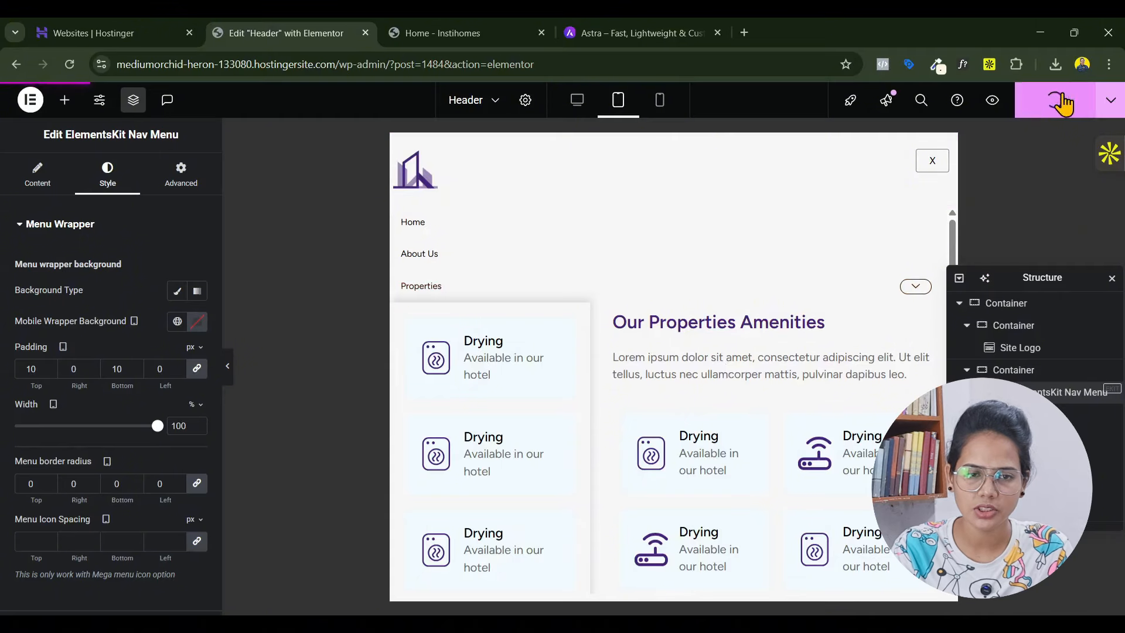
{"action": "left_click", "coordinate": [1058, 99]}
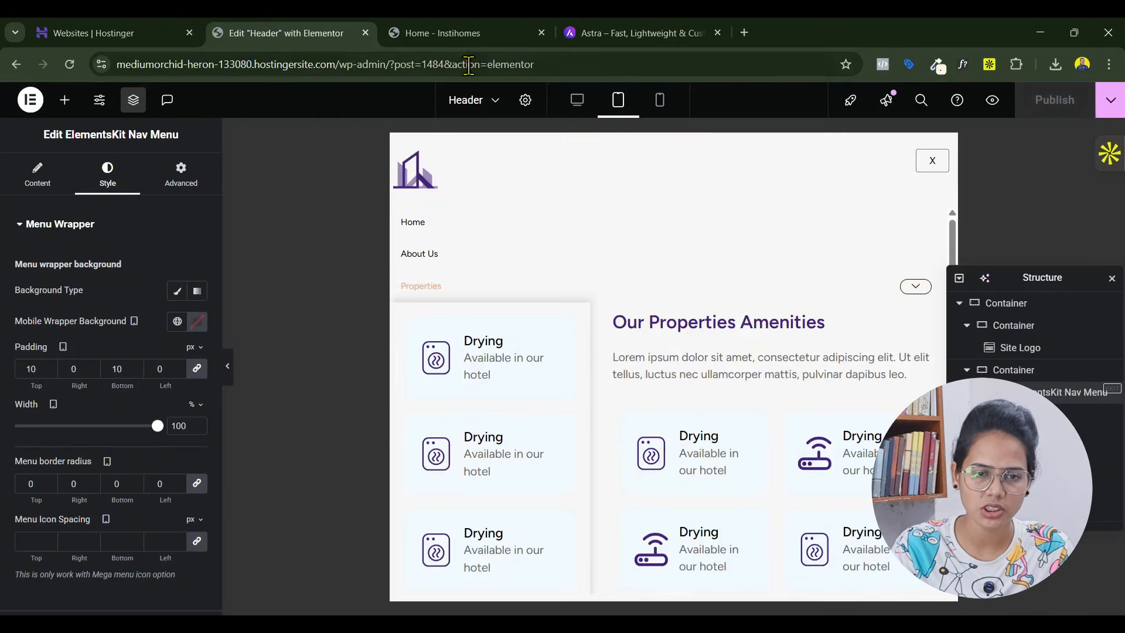
{"action": "left_click", "coordinate": [452, 31]}
{"action": "left_click", "coordinate": [306, 35]}
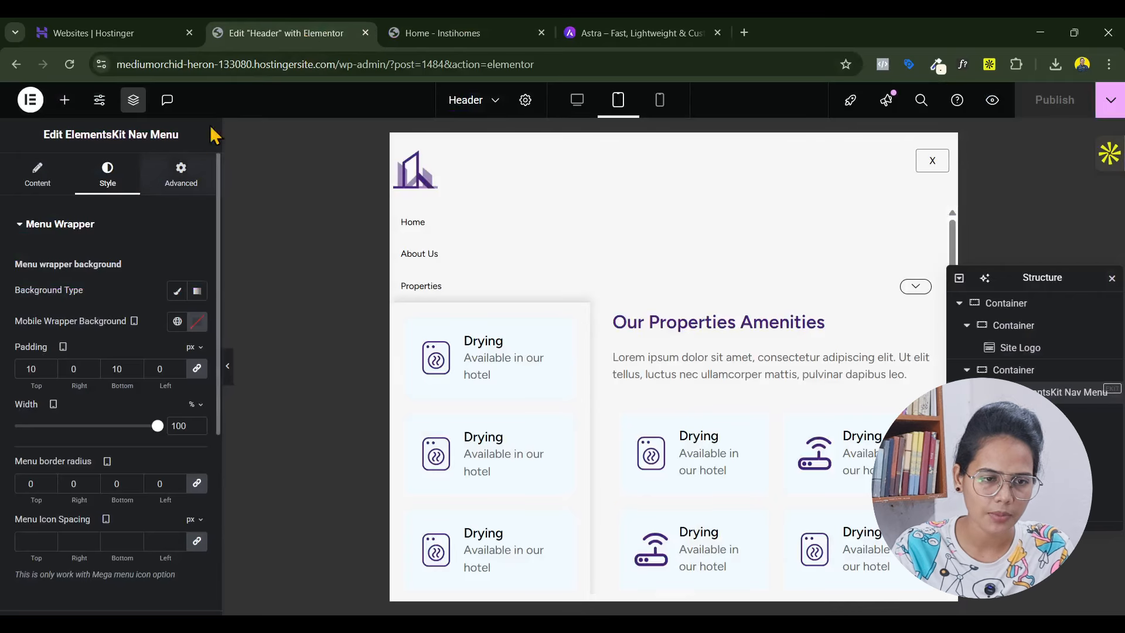
Leave the header editor for the WordPress admin dashboard and open the Menus page
{"action": "left_click_drag", "start_coordinate": [392, 68], "coordinate": [693, 50]}
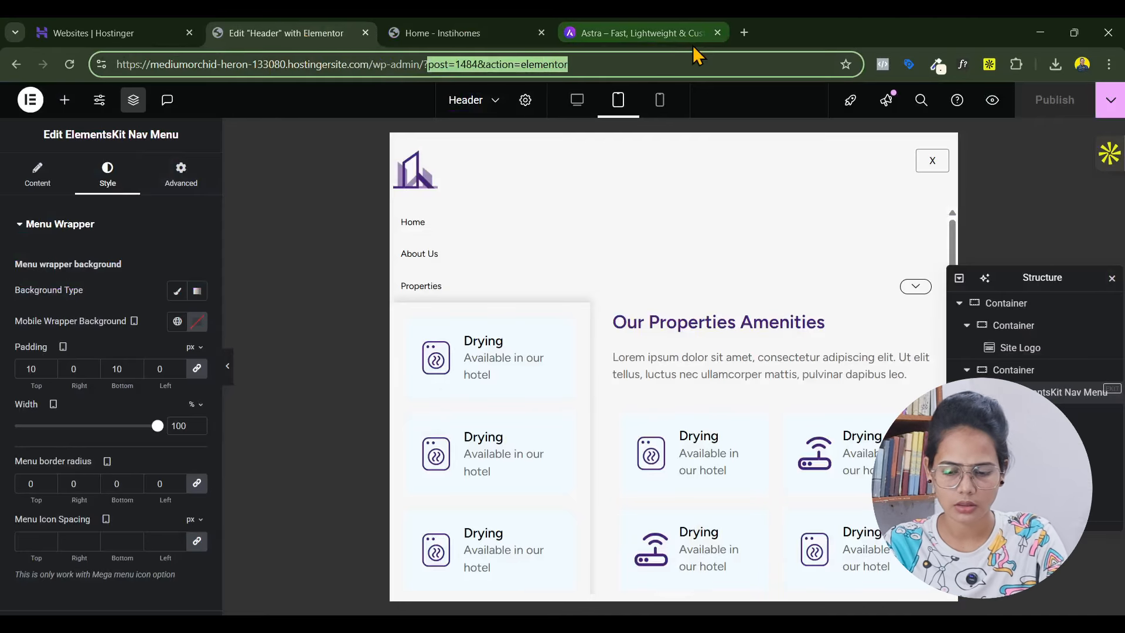
{"action": "key", "text": "BackSpace"}
{"action": "key", "text": "Return"}
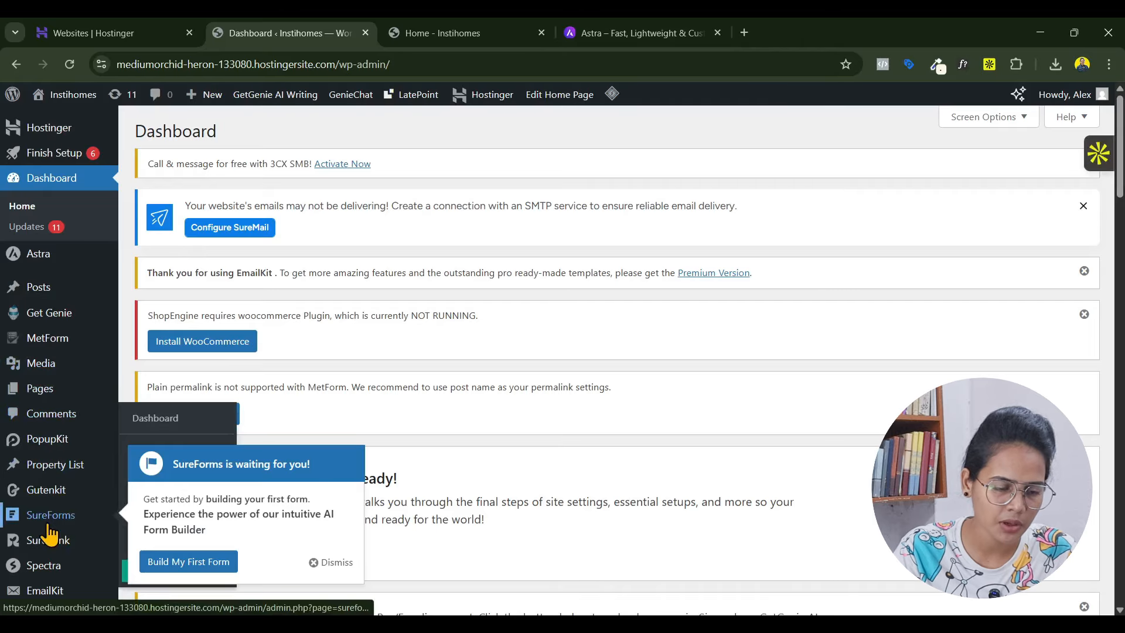
{"action": "scroll", "coordinate": [71, 499], "scroll_direction": "down", "scroll_amount": 3}
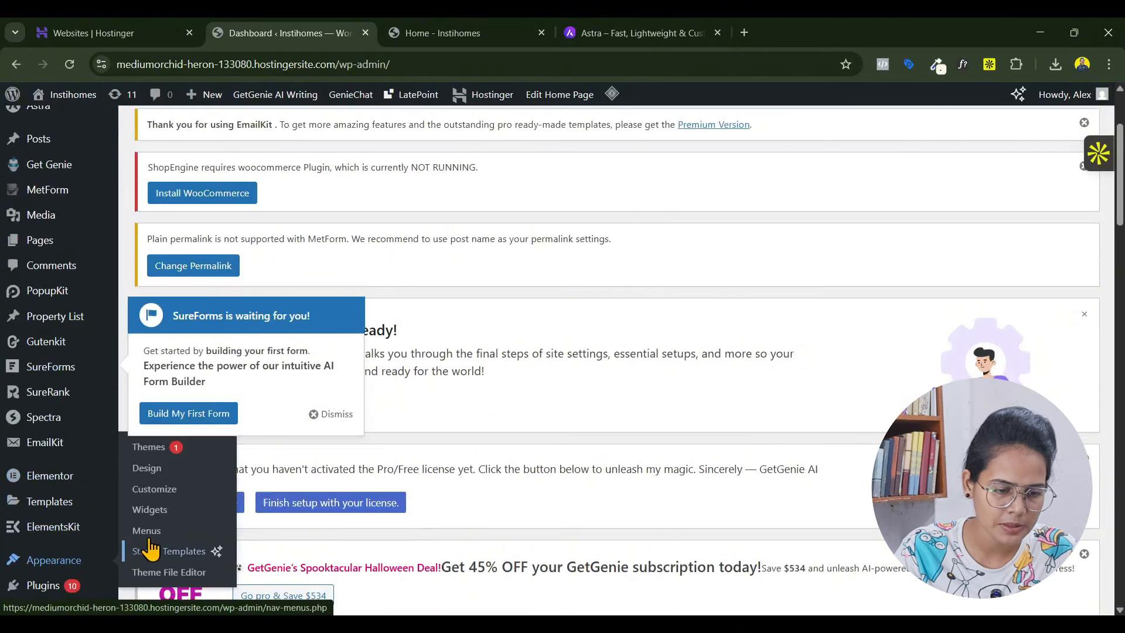
{"action": "left_click", "coordinate": [150, 534]}
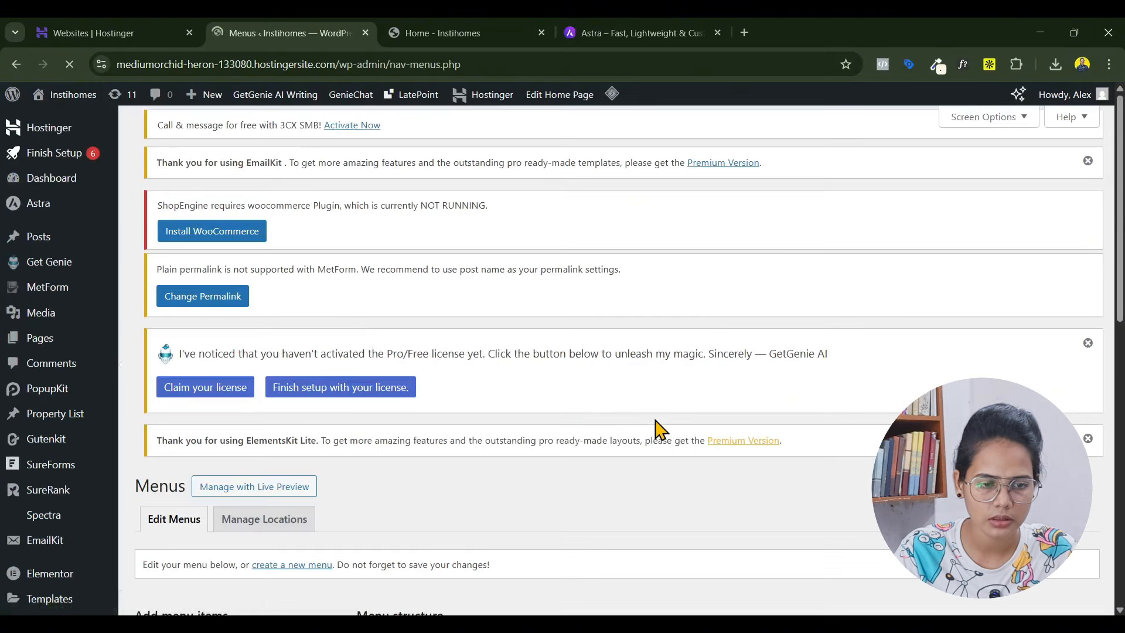
Open the mega menu content of the Properties item in Main Menu for editing
{"action": "scroll", "coordinate": [656, 429], "scroll_direction": "down", "scroll_amount": 12}
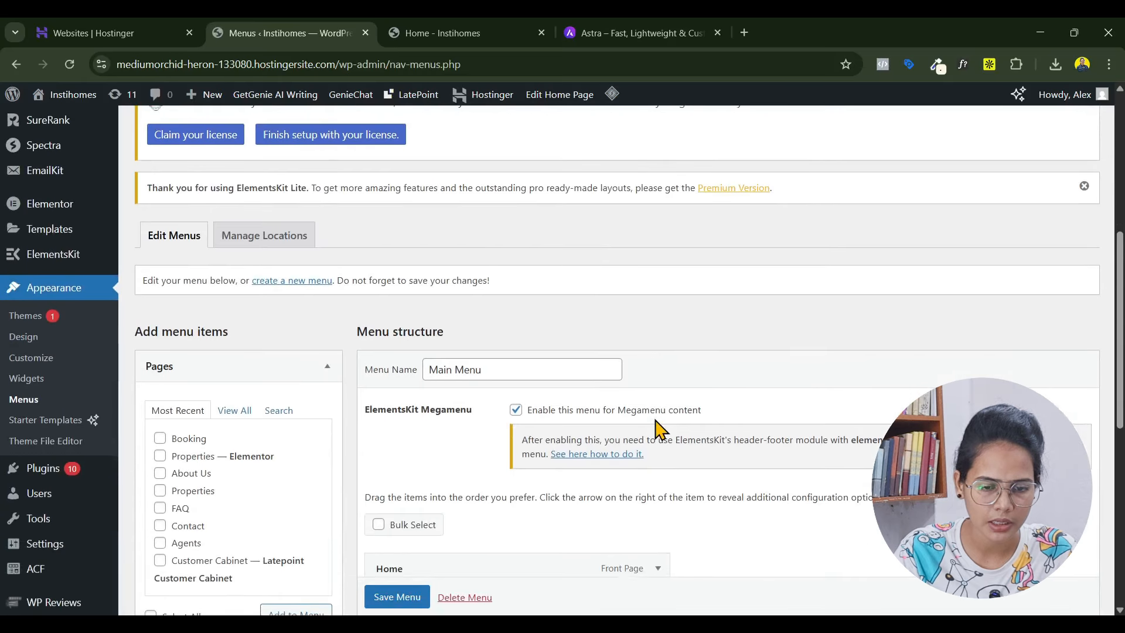
{"action": "mouse_move", "coordinate": [422, 346]}
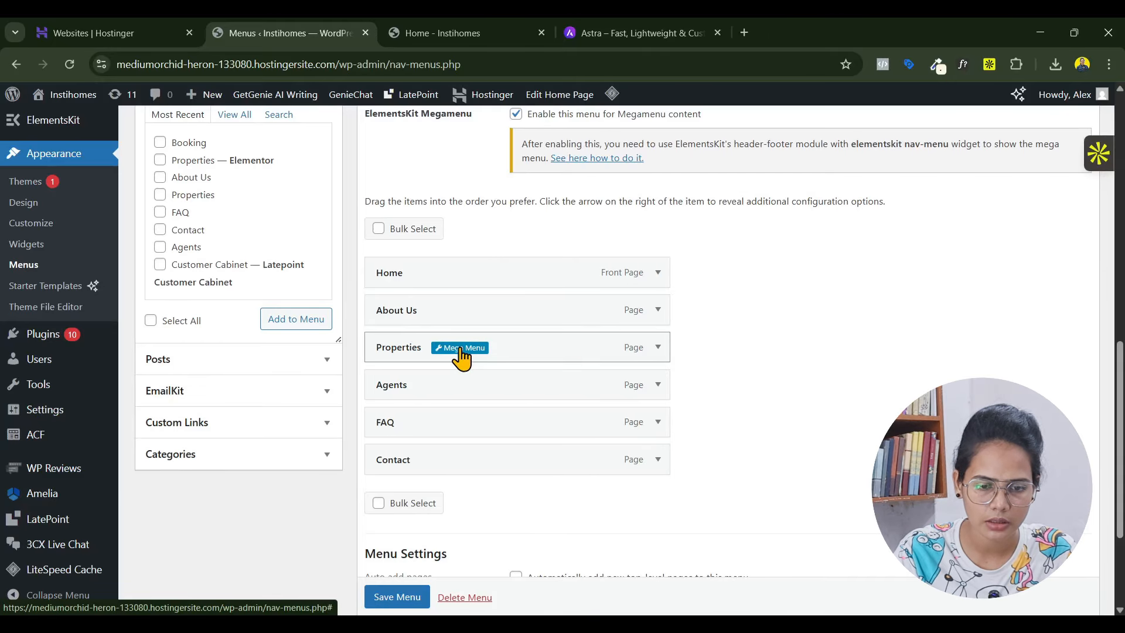
{"action": "left_click", "coordinate": [462, 352]}
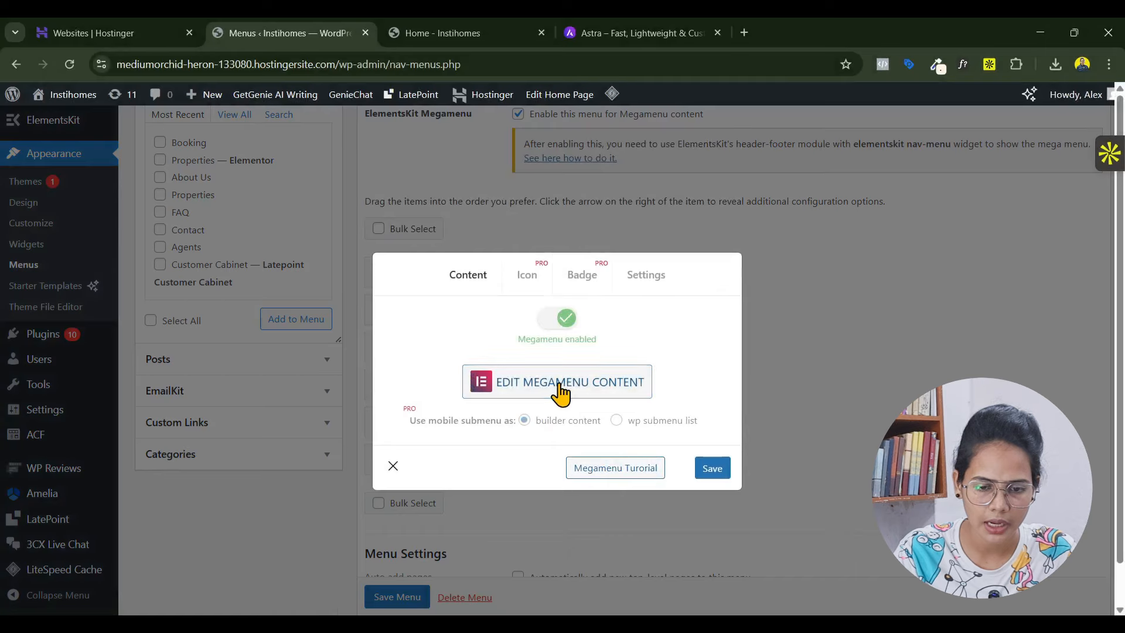
{"action": "left_click", "coordinate": [561, 387]}
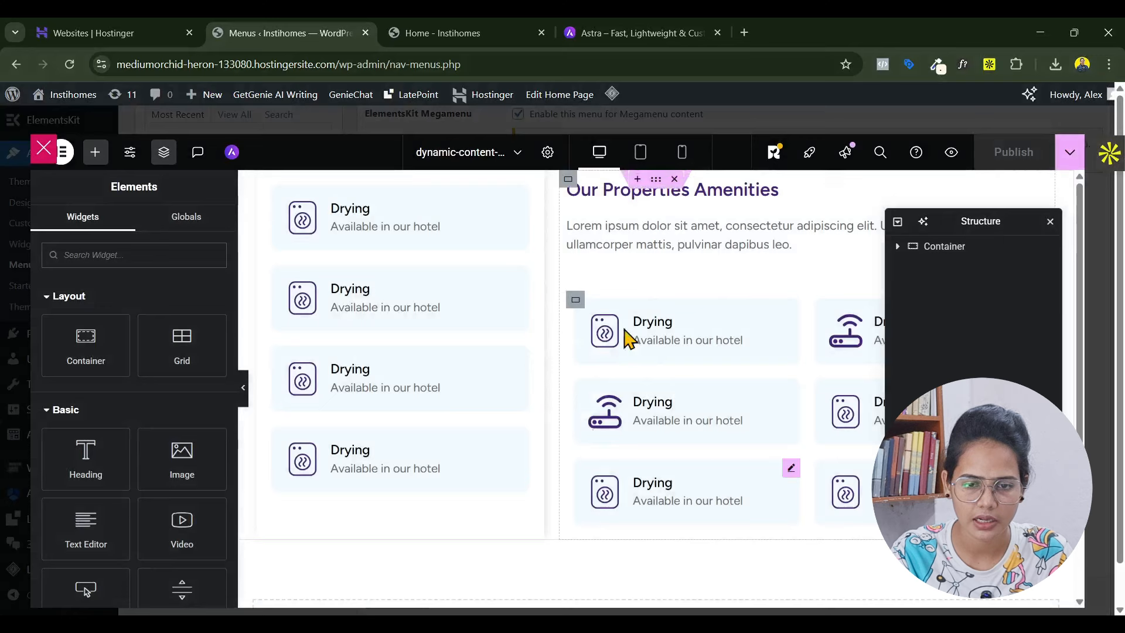
Give the mega menu's outer container a classic background in white, #FFFFFF
{"action": "left_click", "coordinate": [657, 181]}
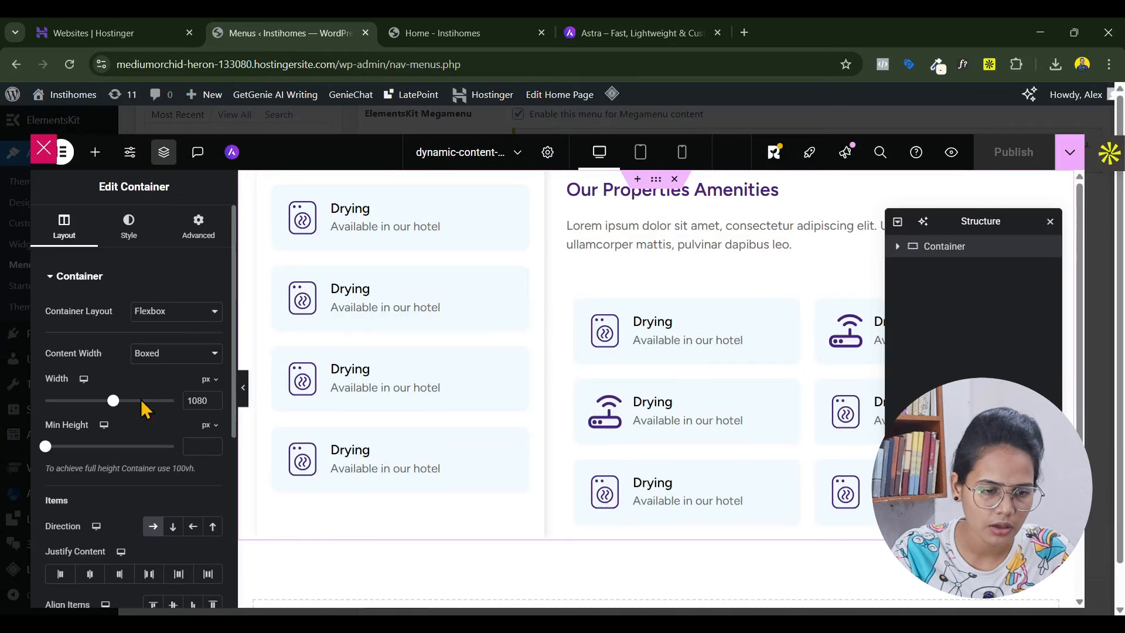
{"action": "left_click", "coordinate": [128, 245]}
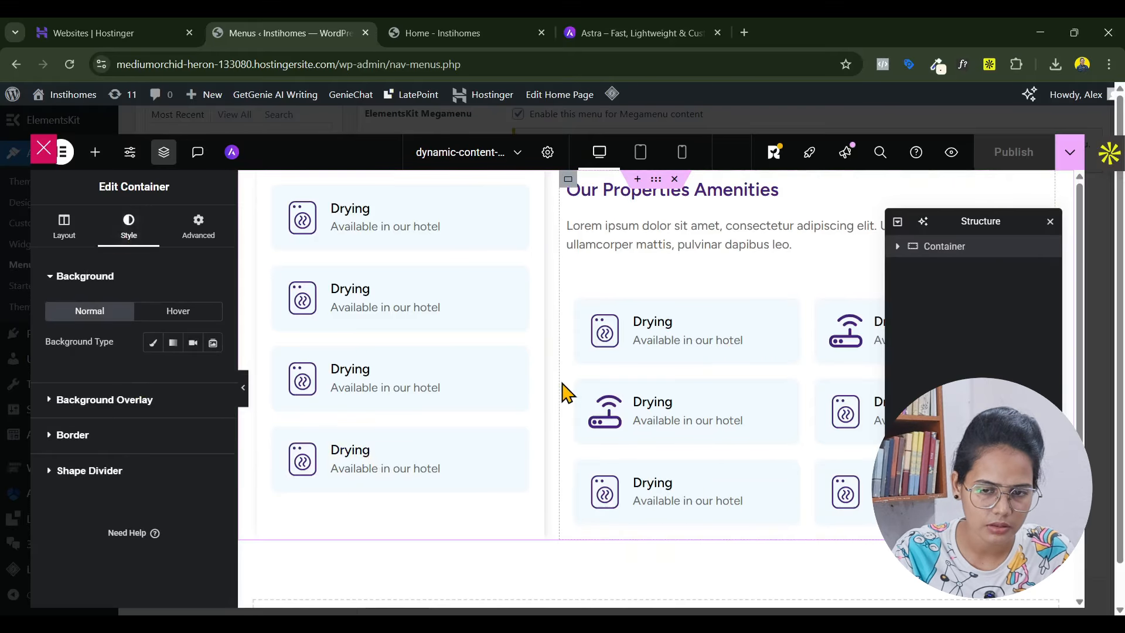
{"action": "left_click", "coordinate": [153, 343]}
{"action": "left_click", "coordinate": [212, 373]}
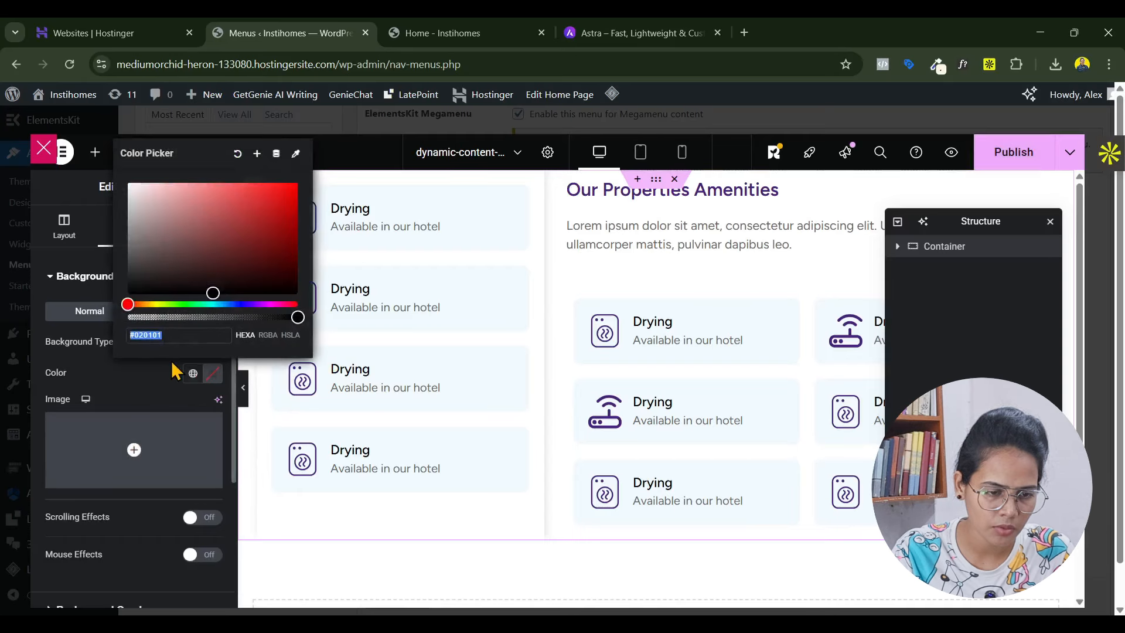
{"action": "left_click", "coordinate": [193, 374]}
{"action": "left_click", "coordinate": [150, 352]}
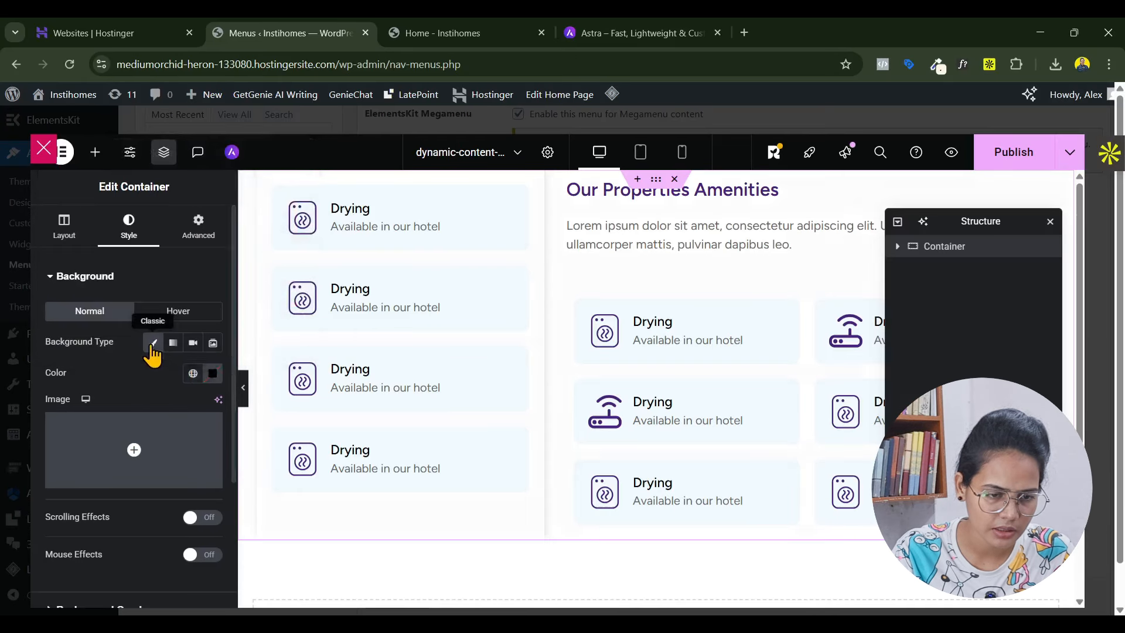
{"action": "left_click", "coordinate": [212, 373]}
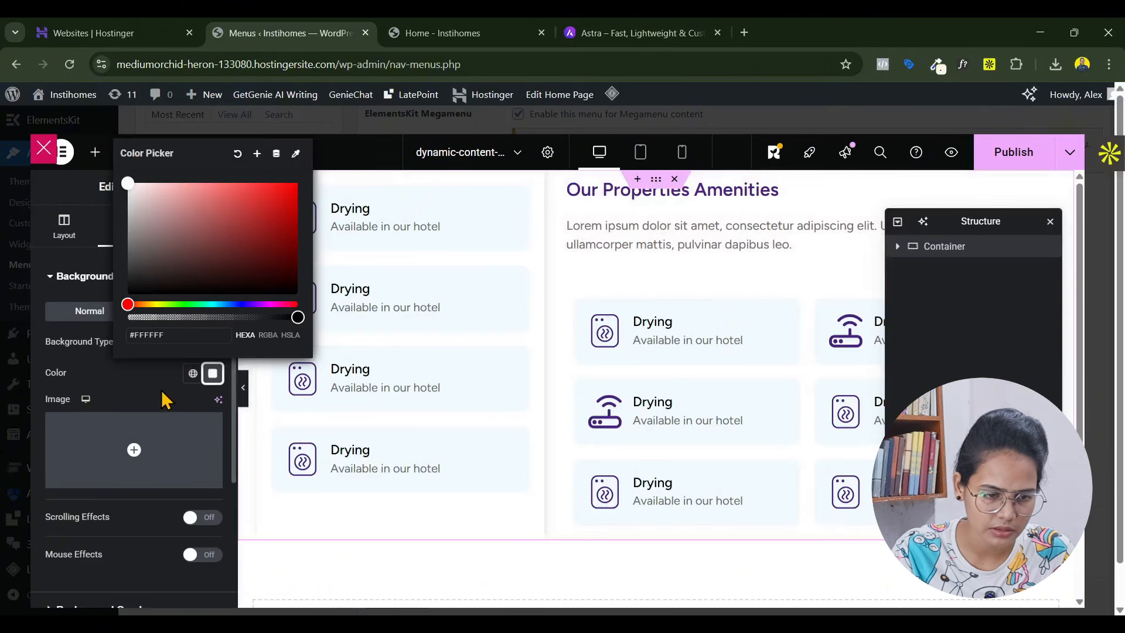
{"action": "left_click", "coordinate": [157, 384]}
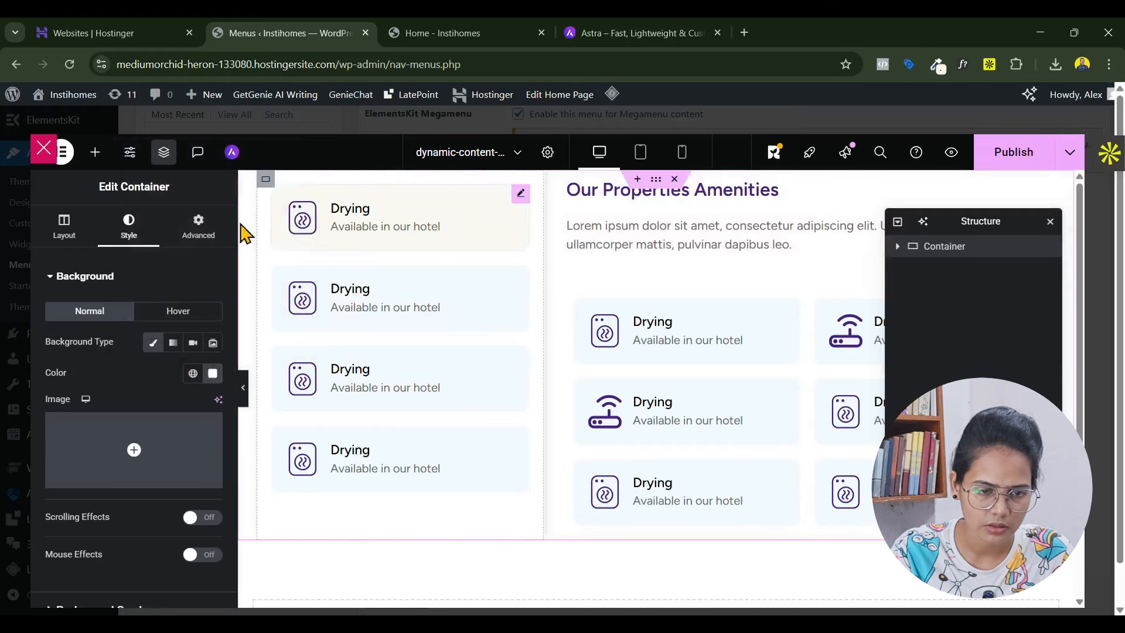
Reset the box shadow of the container holding the single column of Drying cards to its default
{"action": "left_click", "coordinate": [266, 179]}
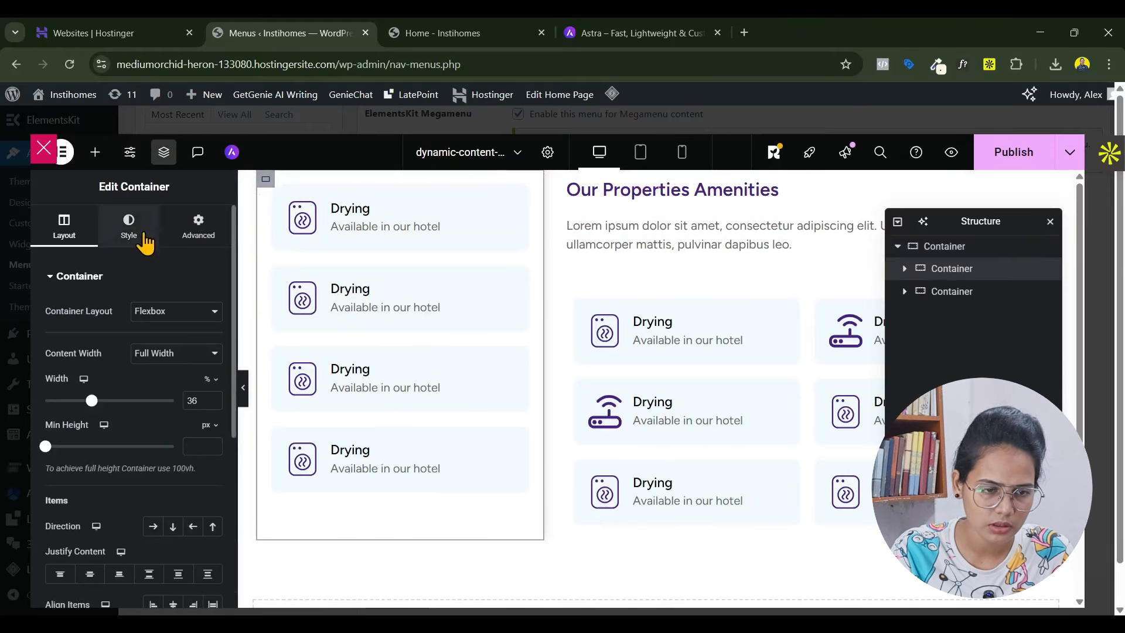
{"action": "left_click", "coordinate": [144, 237]}
{"action": "scroll", "coordinate": [141, 293], "scroll_direction": "down", "scroll_amount": 2}
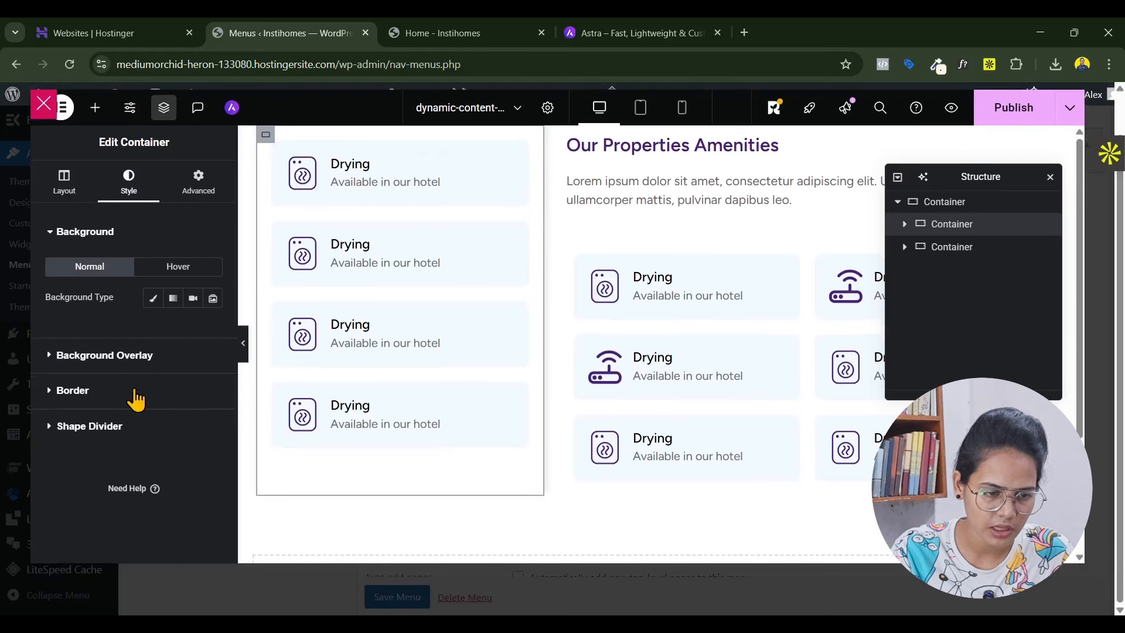
{"action": "left_click", "coordinate": [135, 394]}
{"action": "scroll", "coordinate": [214, 394], "scroll_direction": "down", "scroll_amount": 1}
{"action": "left_click", "coordinate": [214, 399]}
{"action": "left_click", "coordinate": [216, 400]}
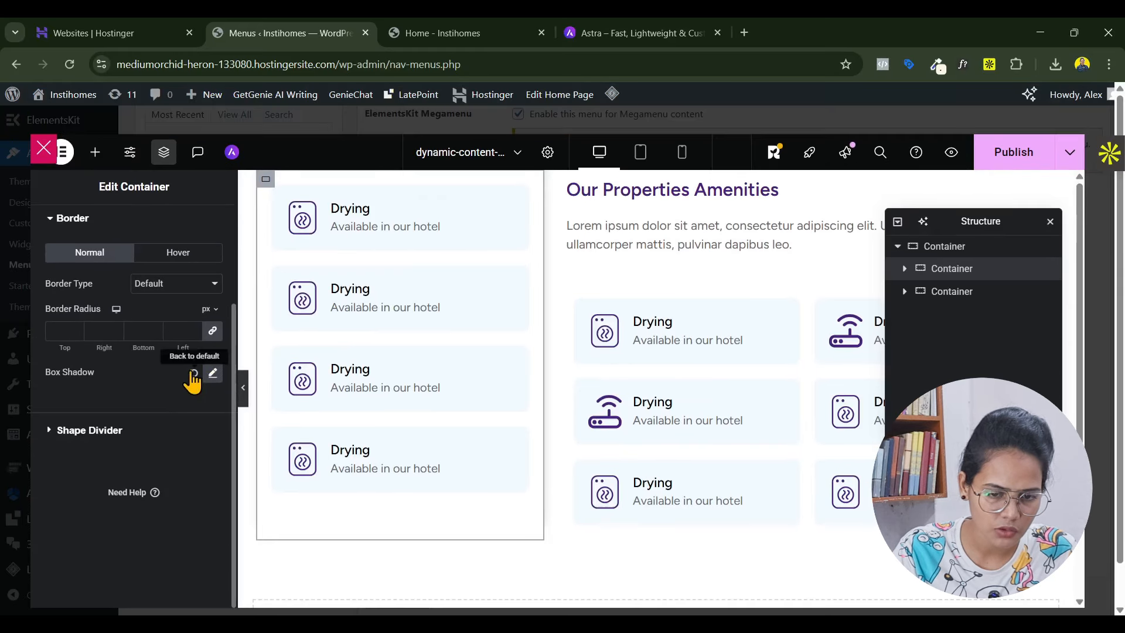
{"action": "left_click", "coordinate": [193, 373]}
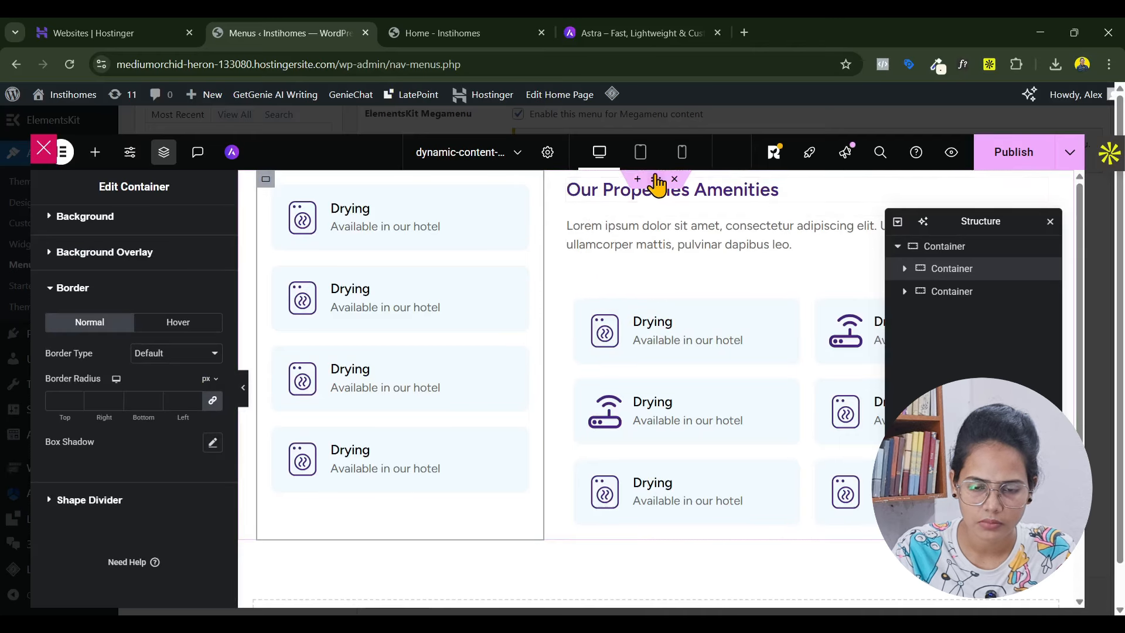
Switch the mega menu to the tablet layout and set the single-column card container's width to 40%
{"action": "left_click", "coordinate": [636, 157]}
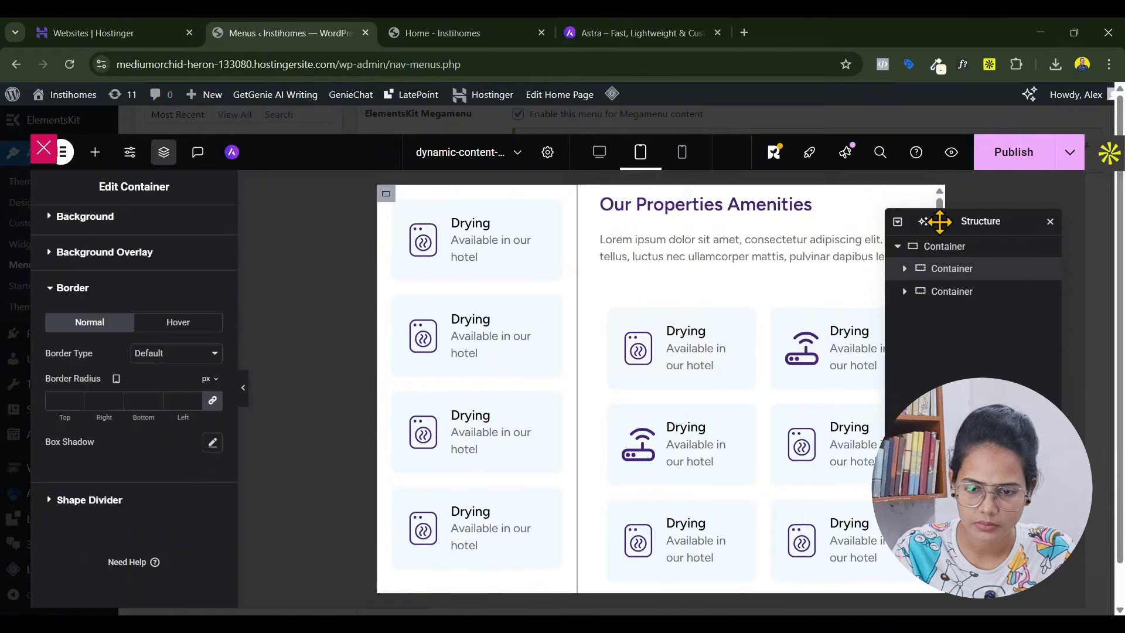
{"action": "scroll", "coordinate": [555, 336], "scroll_direction": "down", "scroll_amount": 2}
{"action": "scroll", "coordinate": [552, 337], "scroll_direction": "up", "scroll_amount": 2}
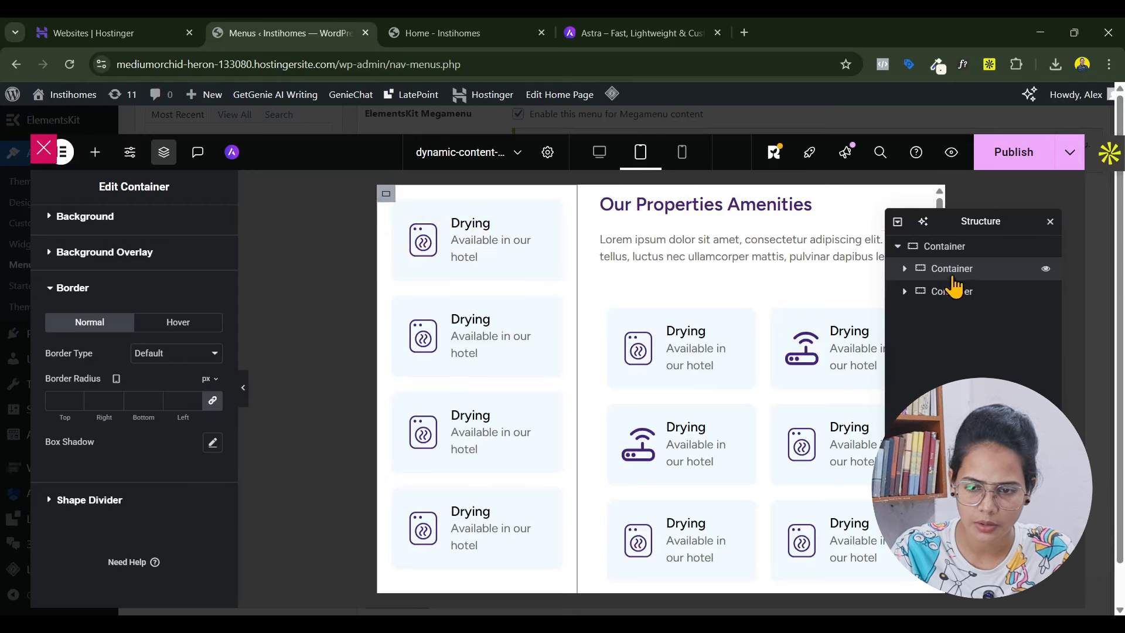
{"action": "scroll", "coordinate": [82, 228], "scroll_direction": "up", "scroll_amount": 2}
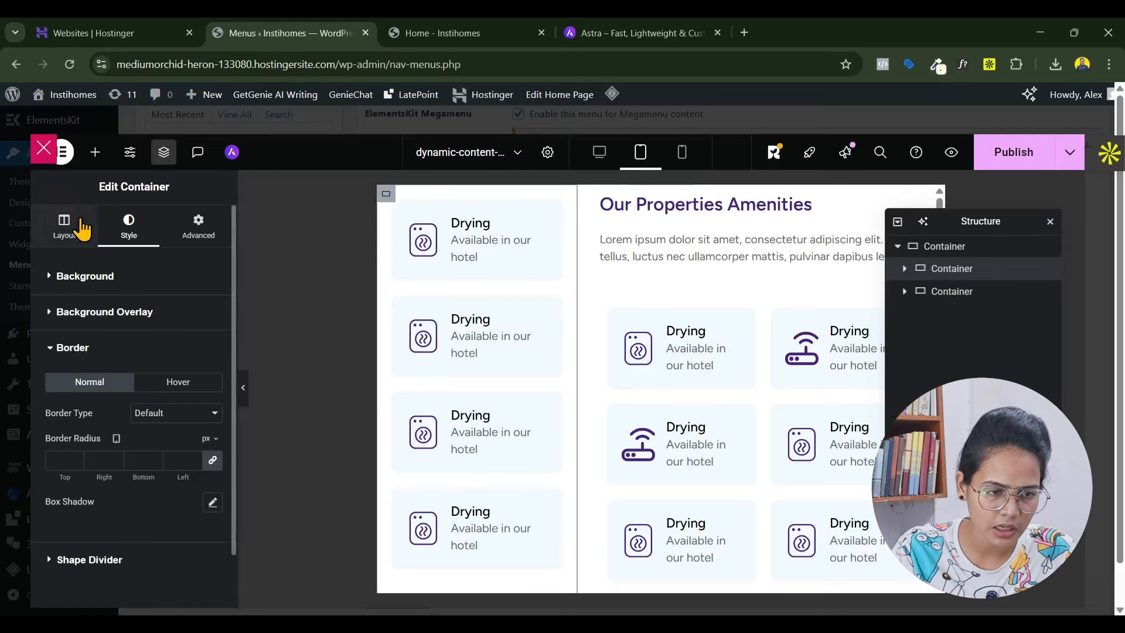
{"action": "left_click", "coordinate": [81, 225]}
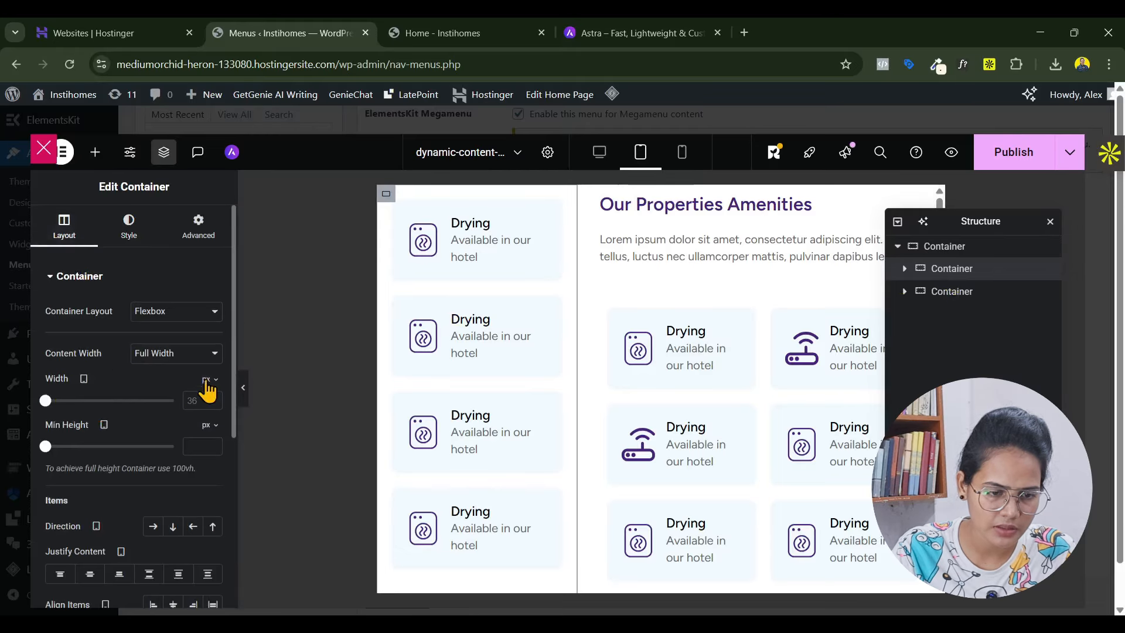
{"action": "left_click", "coordinate": [208, 381]}
{"action": "left_click", "coordinate": [206, 415]}
{"action": "left_click_drag", "start_coordinate": [45, 400], "coordinate": [102, 409]}
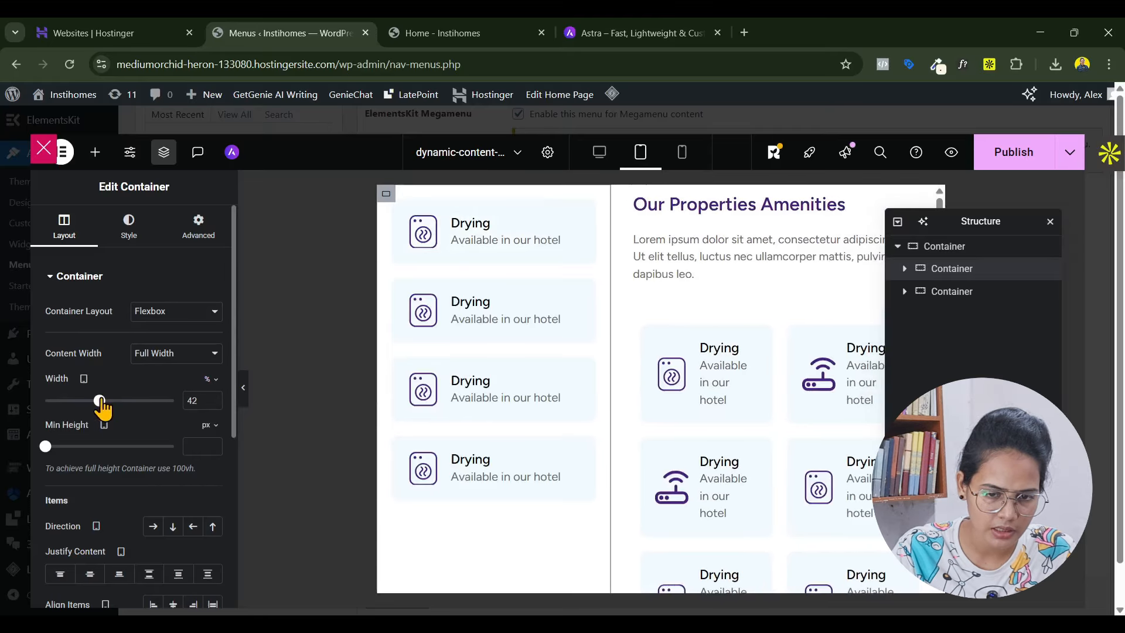
{"action": "double_click", "coordinate": [213, 405]}
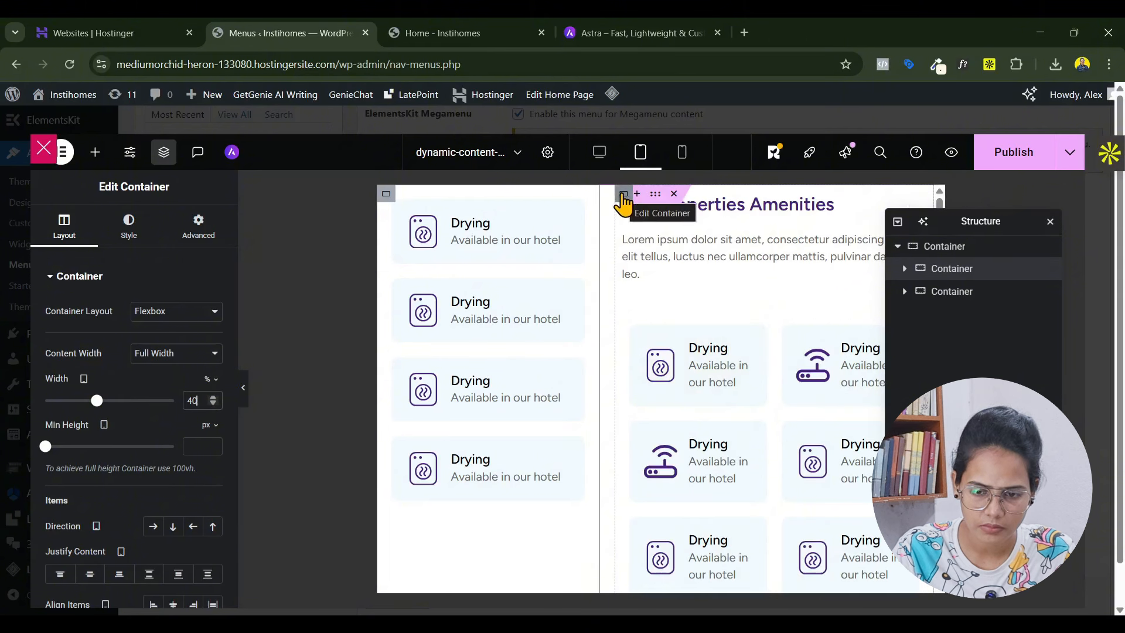
Set the card grid under Our Properties Amenities to 1 column on tablet
{"action": "left_click", "coordinate": [631, 326]}
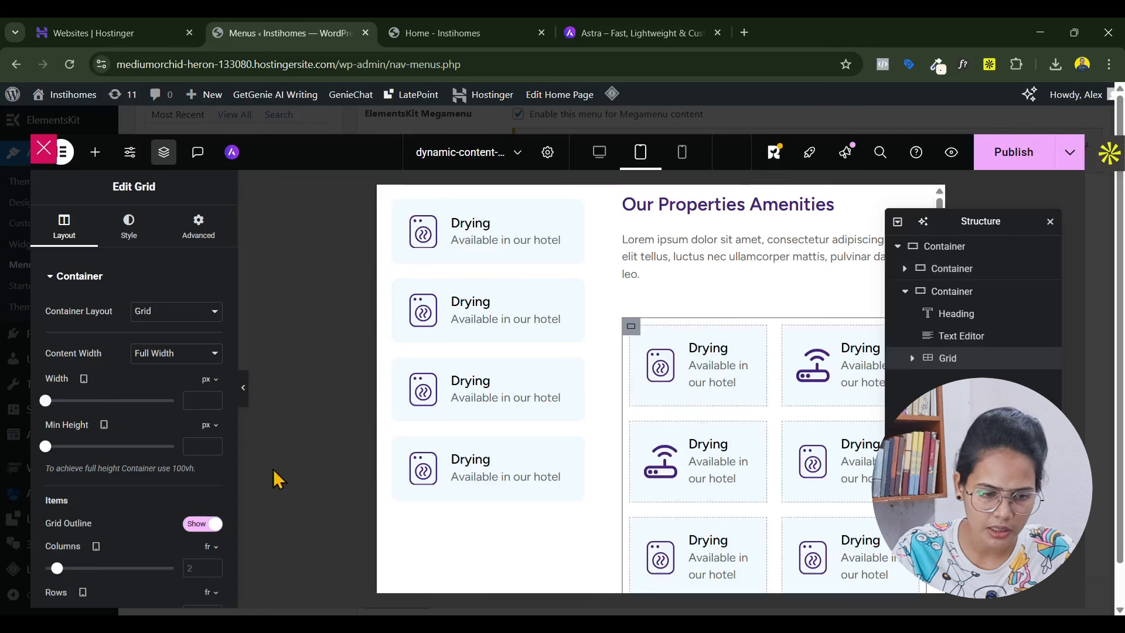
{"action": "left_click", "coordinate": [212, 572]}
{"action": "scroll", "coordinate": [167, 589], "scroll_direction": "down", "scroll_amount": 3}
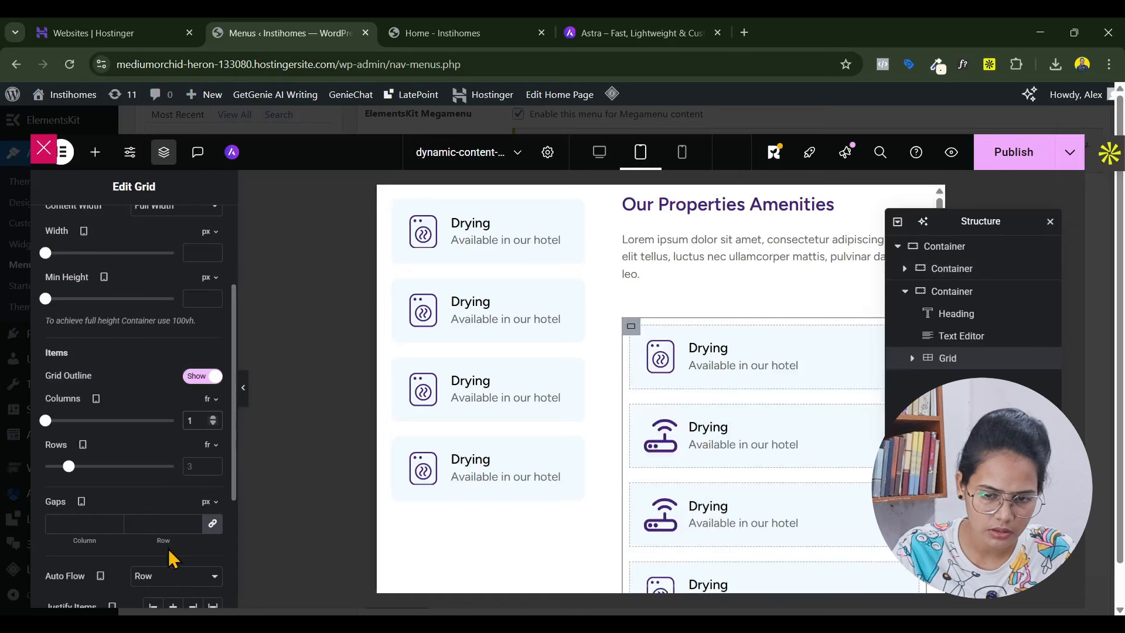
{"action": "scroll", "coordinate": [724, 486], "scroll_direction": "down", "scroll_amount": 4}
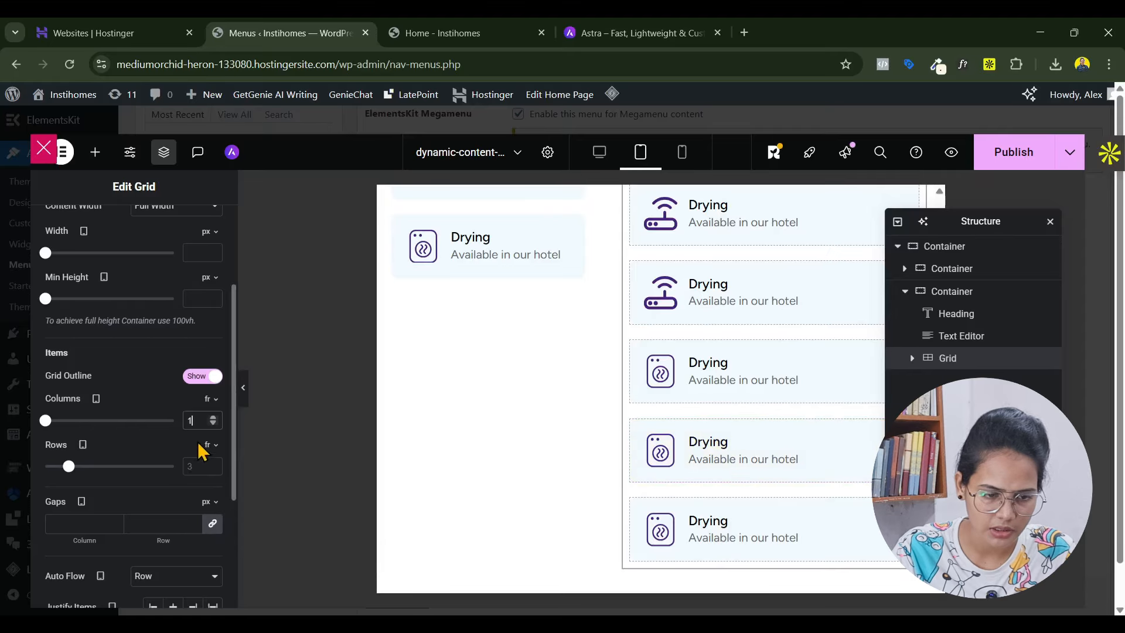
Set the tablet amenities card grid to 2 columns and the outer container's column and row gaps to 10 px
{"action": "left_click", "coordinate": [213, 416]}
{"action": "scroll", "coordinate": [747, 434], "scroll_direction": "up", "scroll_amount": 2}
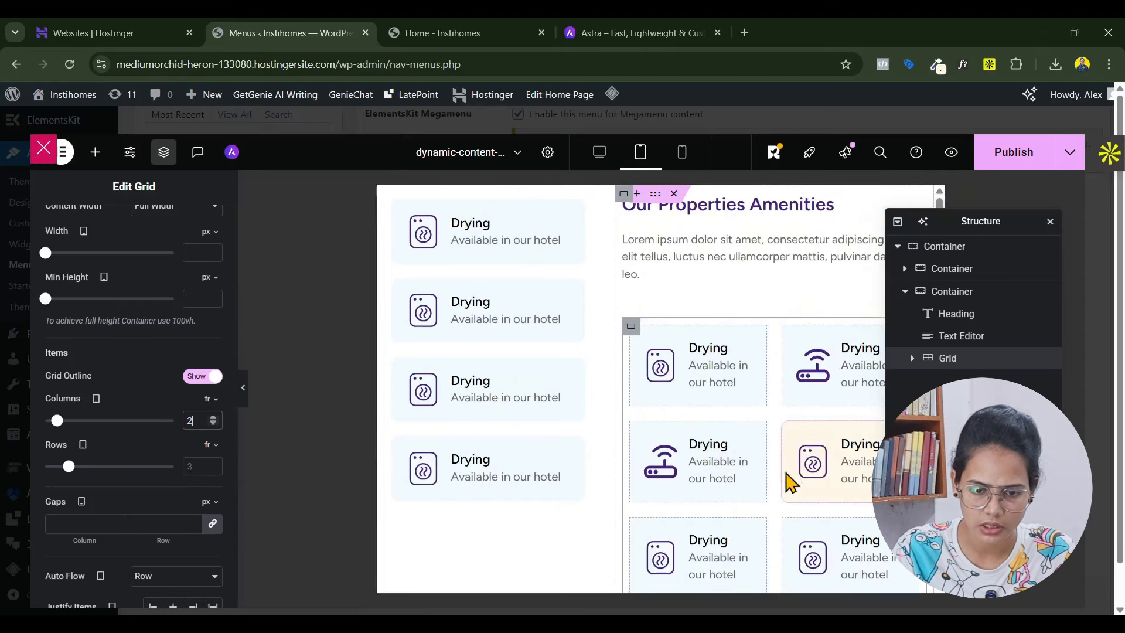
{"action": "left_click", "coordinate": [937, 248]}
{"action": "left_click", "coordinate": [73, 239]}
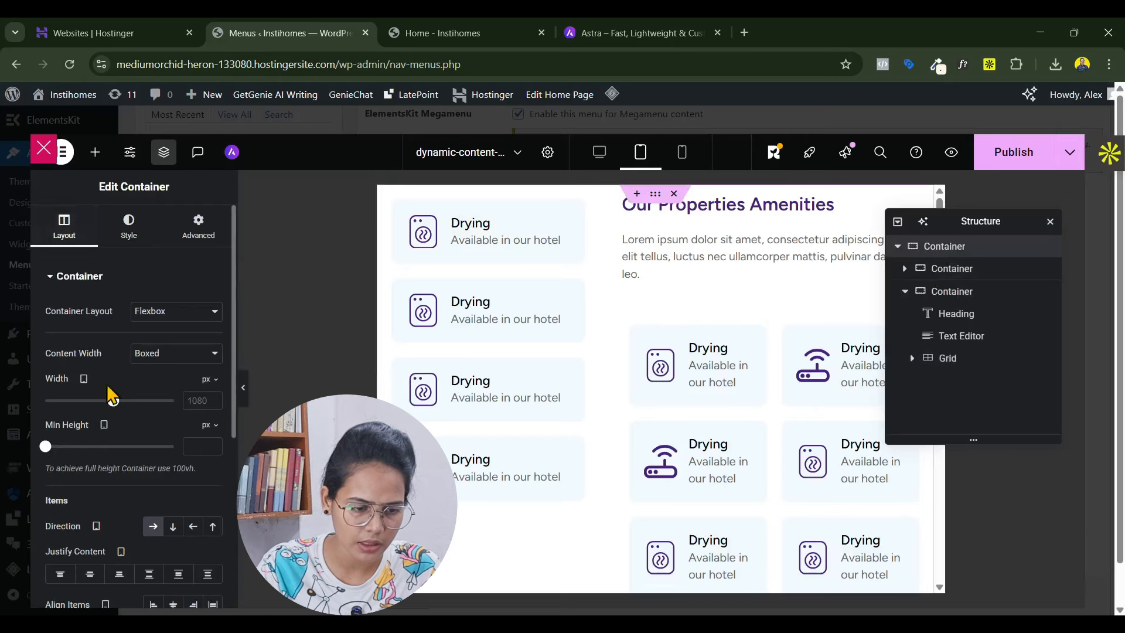
{"action": "scroll", "coordinate": [135, 439], "scroll_direction": "down", "scroll_amount": 5}
{"action": "left_click", "coordinate": [138, 516]}
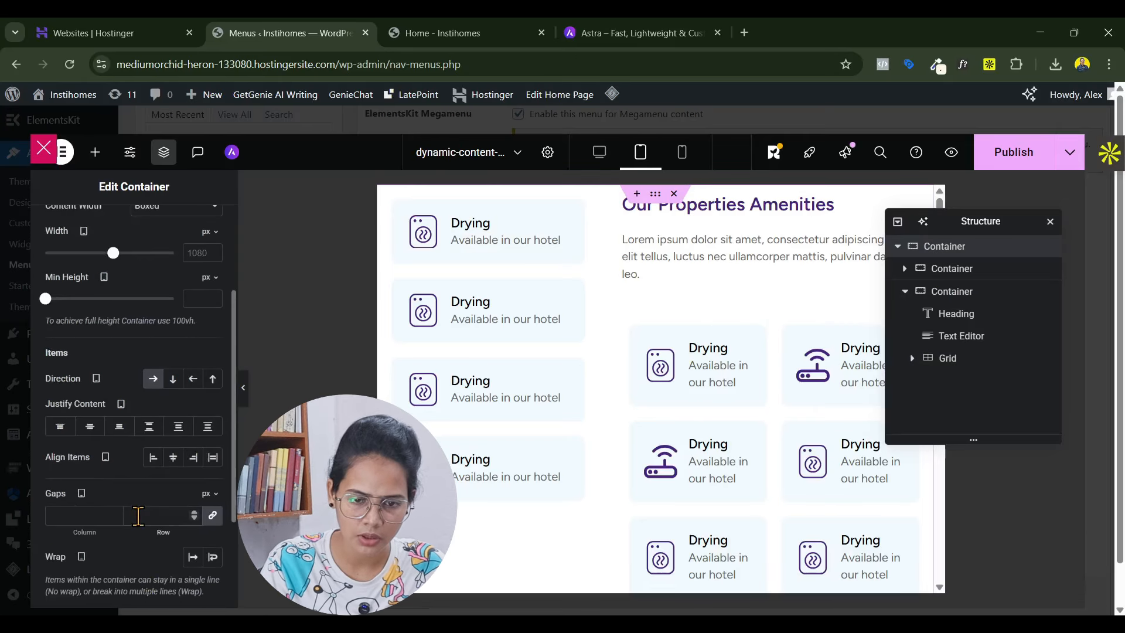
{"action": "type", "text": "10"}
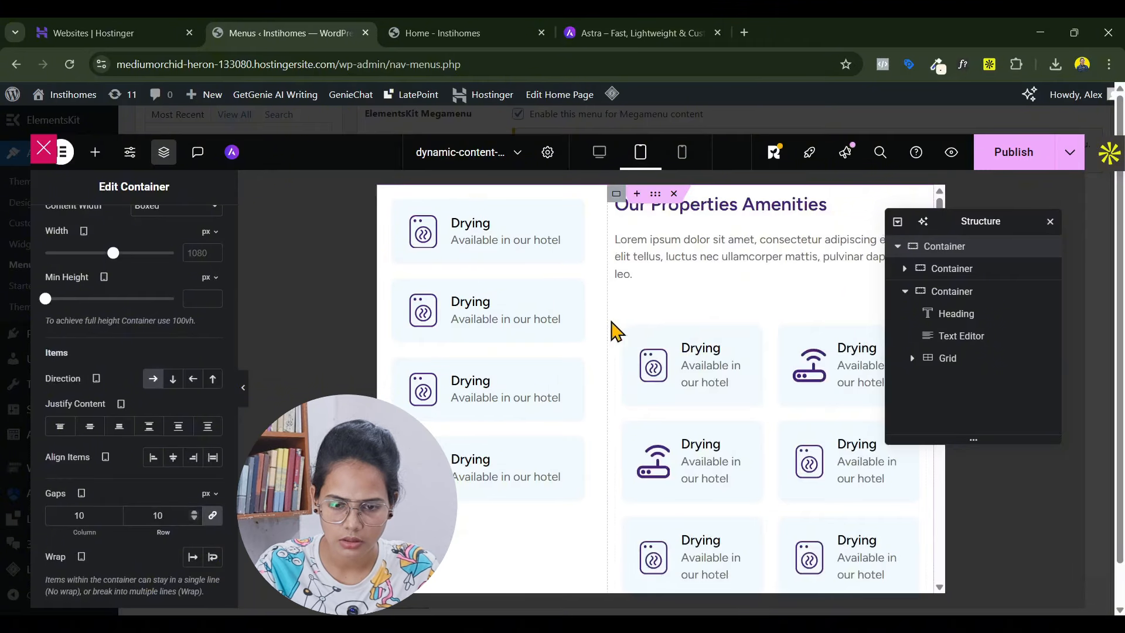
Set the tablet padding of the card grid under Our Properties Amenities to 0 px on all sides
{"action": "left_click", "coordinate": [623, 327]}
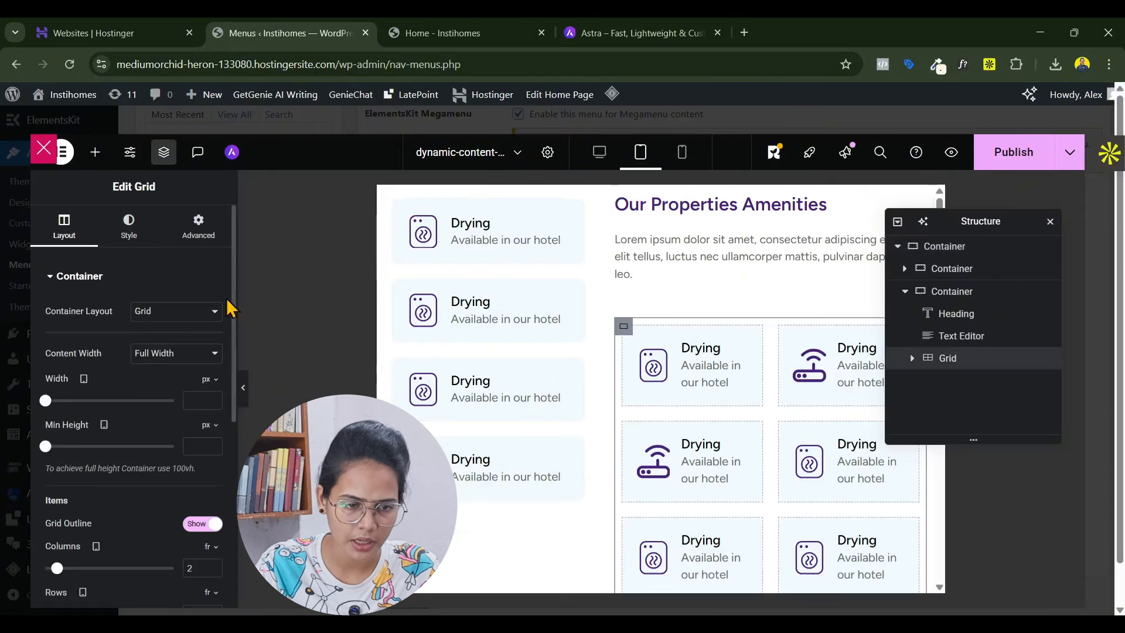
{"action": "left_click", "coordinate": [198, 226]}
{"action": "left_click", "coordinate": [213, 386]}
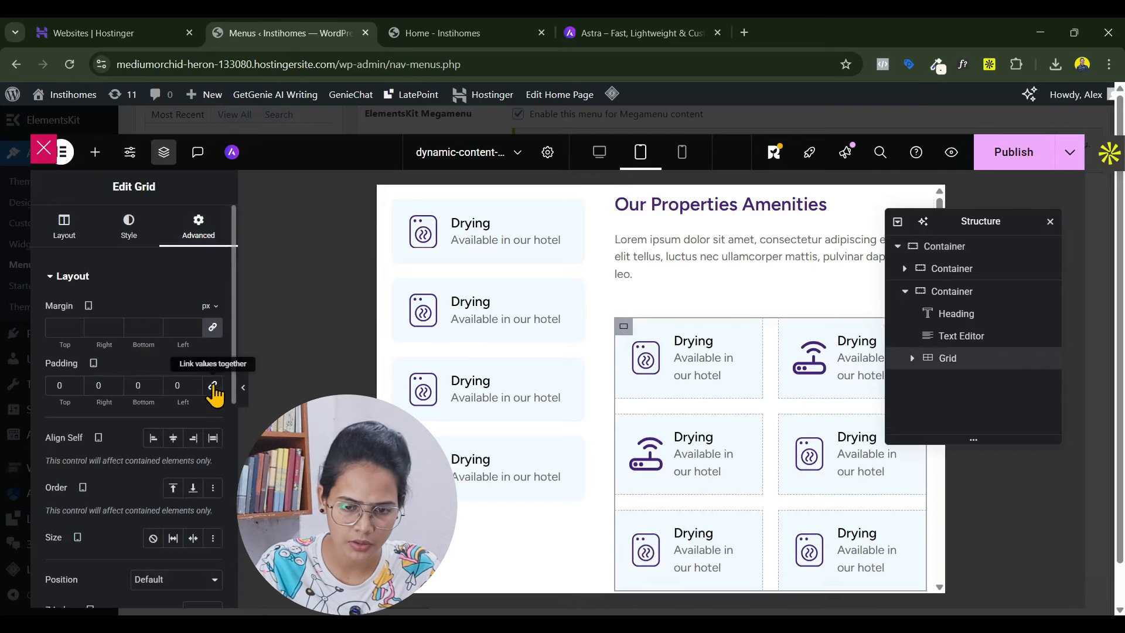
{"action": "scroll", "coordinate": [754, 355], "scroll_direction": "down", "scroll_amount": 2}
{"action": "scroll", "coordinate": [632, 395], "scroll_direction": "up", "scroll_amount": 2}
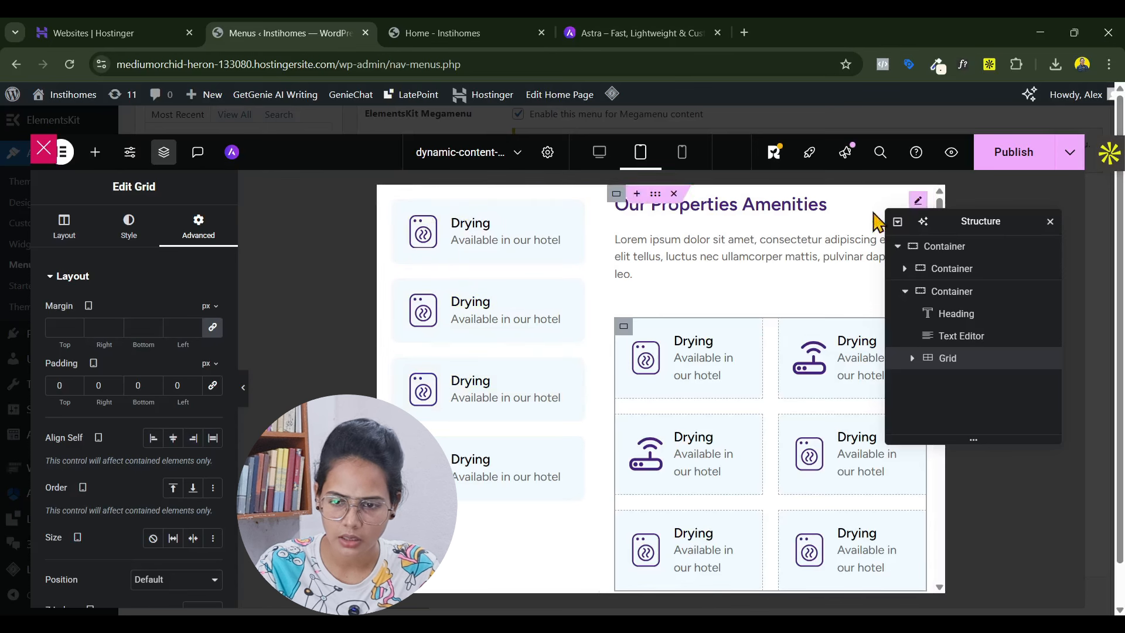
Set the single-column card container's tablet padding to 20 px top, bottom and left, 0 right, and publish the mega menu
{"action": "left_click", "coordinate": [963, 280]}
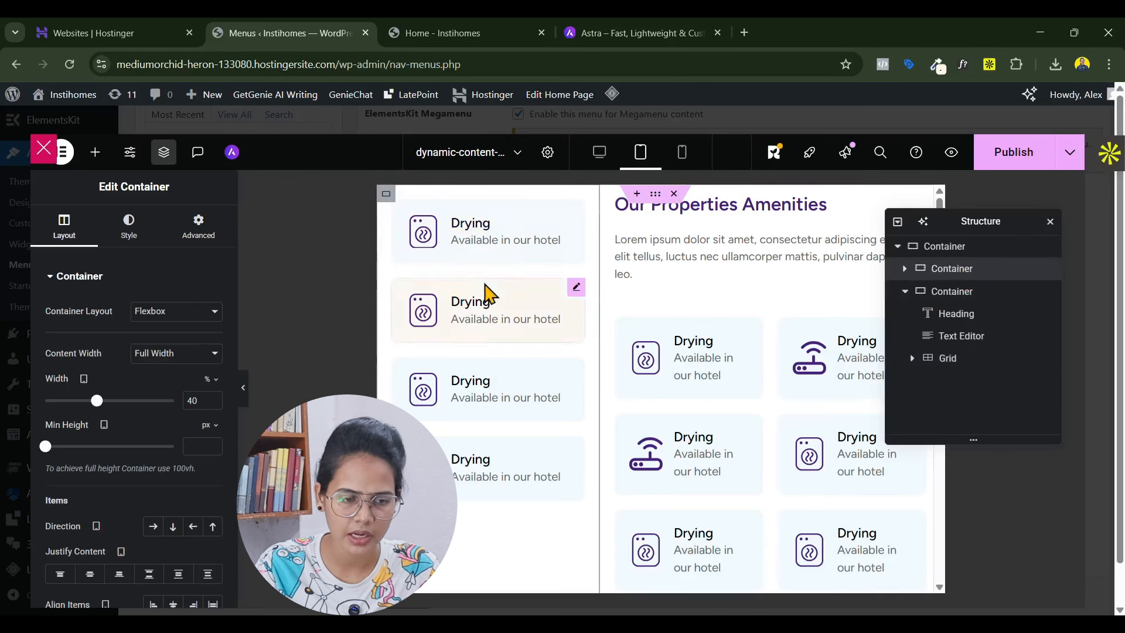
{"action": "left_click", "coordinate": [200, 228]}
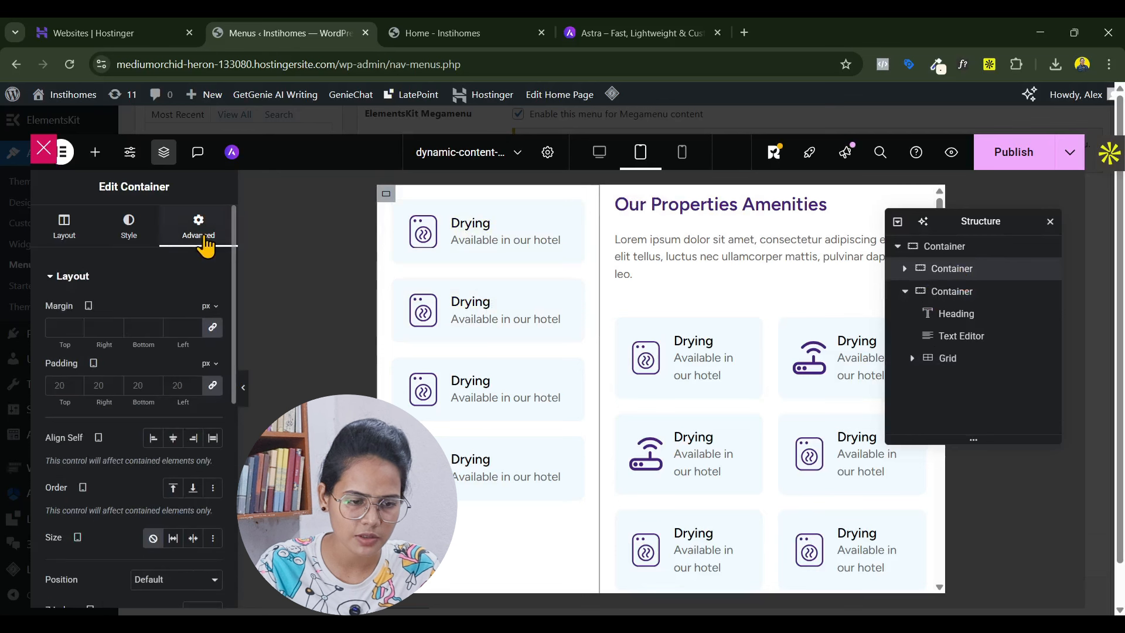
{"action": "left_click", "coordinate": [212, 388]}
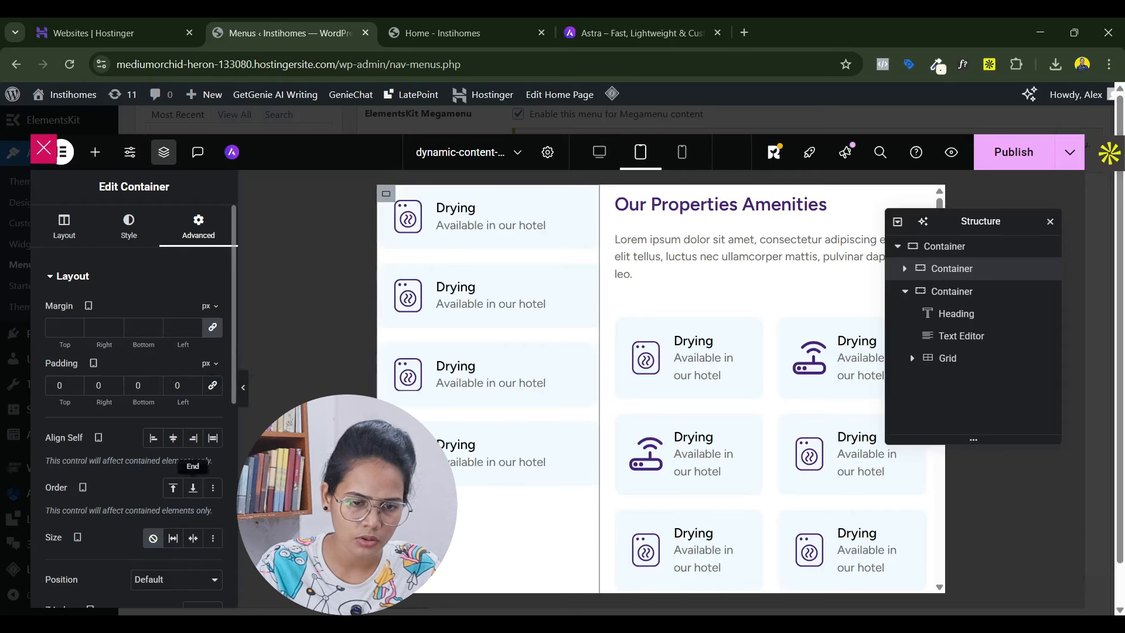
{"action": "type", "text": "2"}
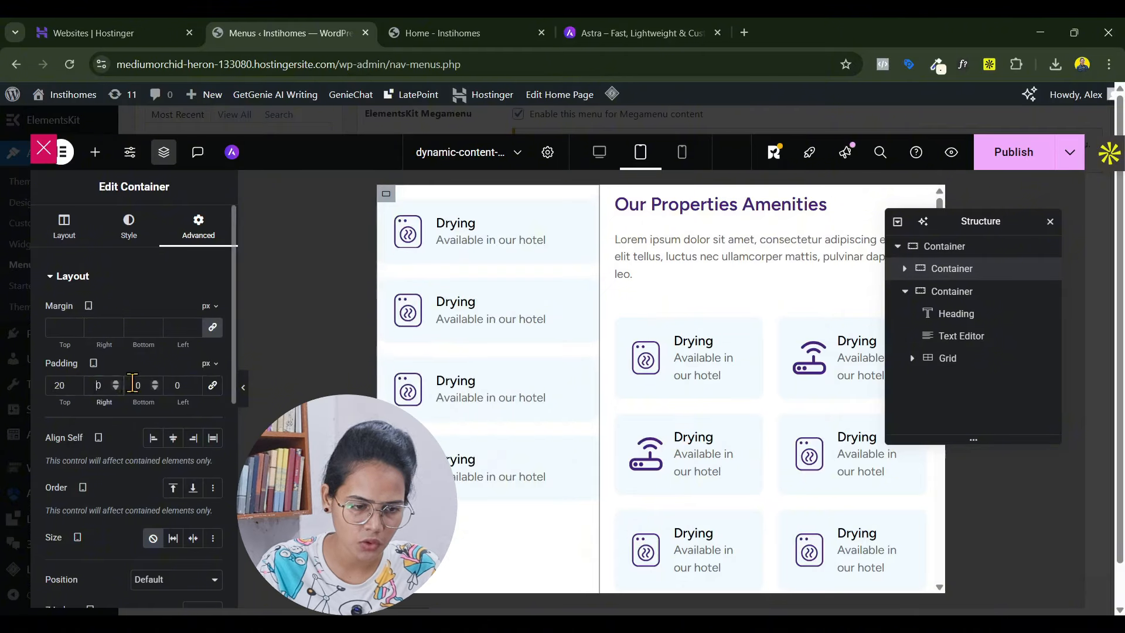
{"action": "type", "text": "2"}
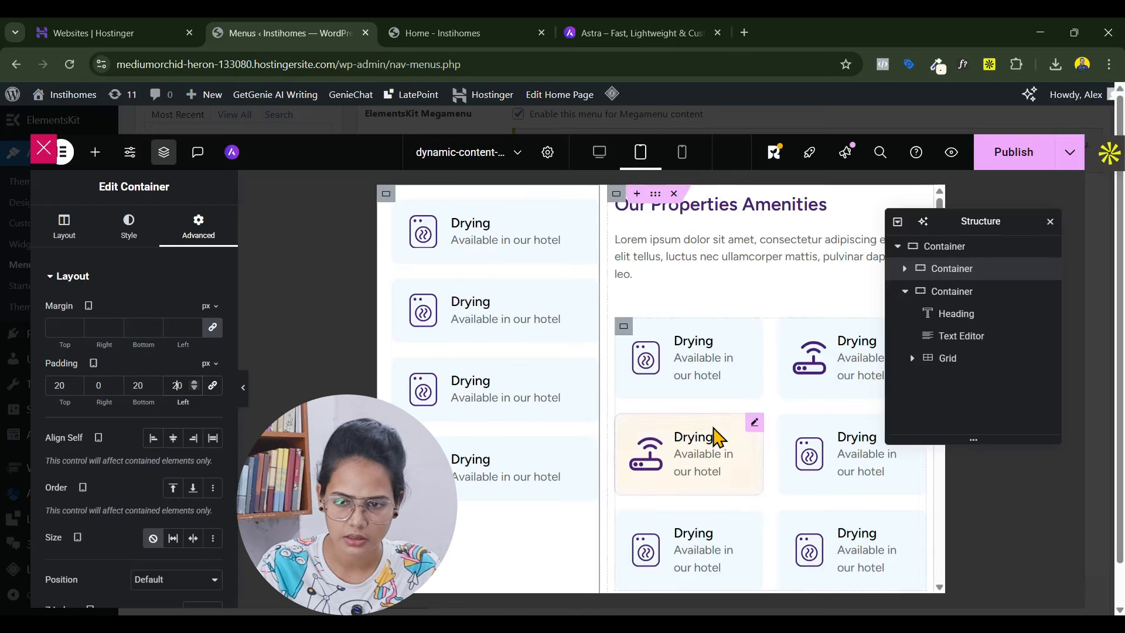
{"action": "left_click", "coordinate": [1015, 159]}
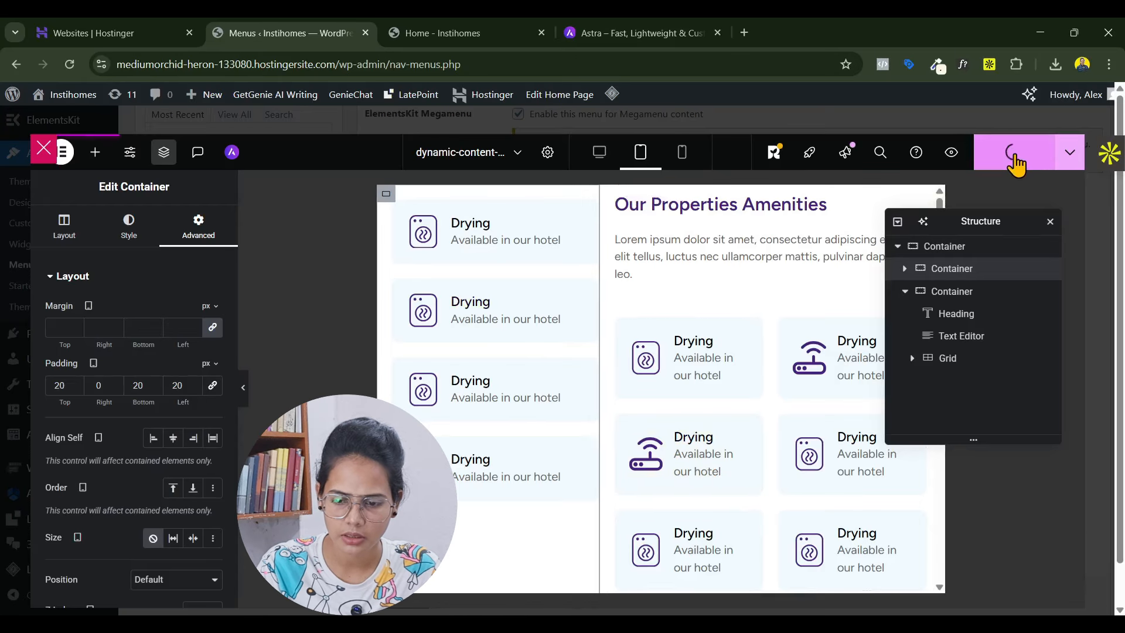
{"action": "scroll", "coordinate": [793, 397], "scroll_direction": "down", "scroll_amount": 3}
{"action": "scroll", "coordinate": [782, 422], "scroll_direction": "up", "scroll_amount": 3}
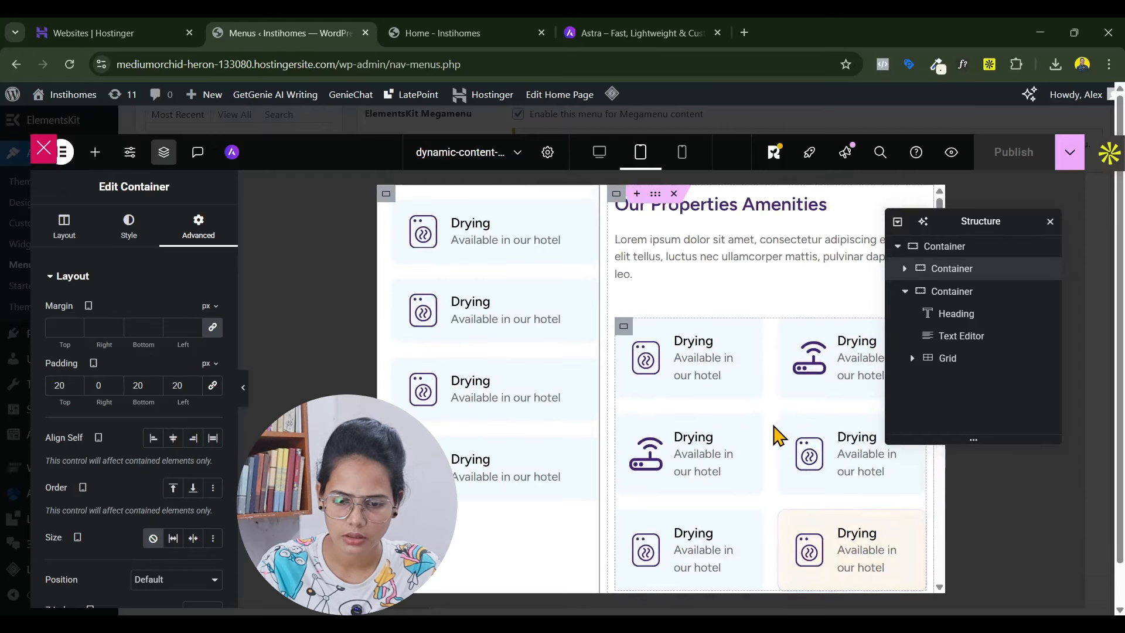
{"action": "scroll", "coordinate": [762, 451], "scroll_direction": "down", "scroll_amount": 3}
{"action": "scroll", "coordinate": [779, 447], "scroll_direction": "up", "scroll_amount": 3}
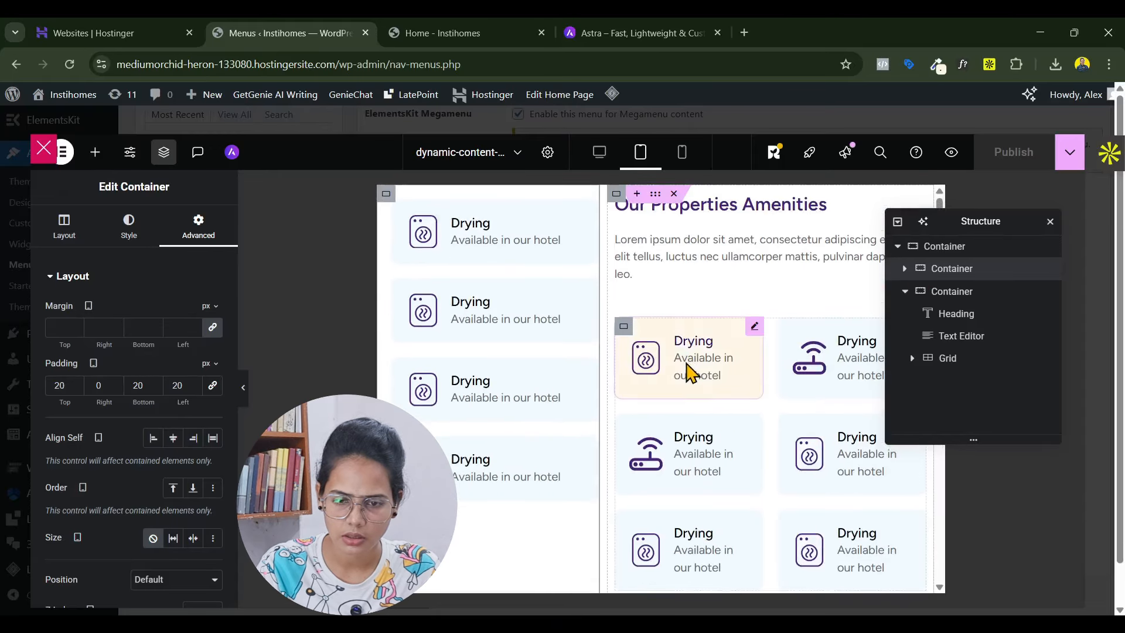
Set the outer container's tablet padding to 20 px top and bottom and 0 on the sides, and publish
{"action": "left_click", "coordinate": [937, 252]}
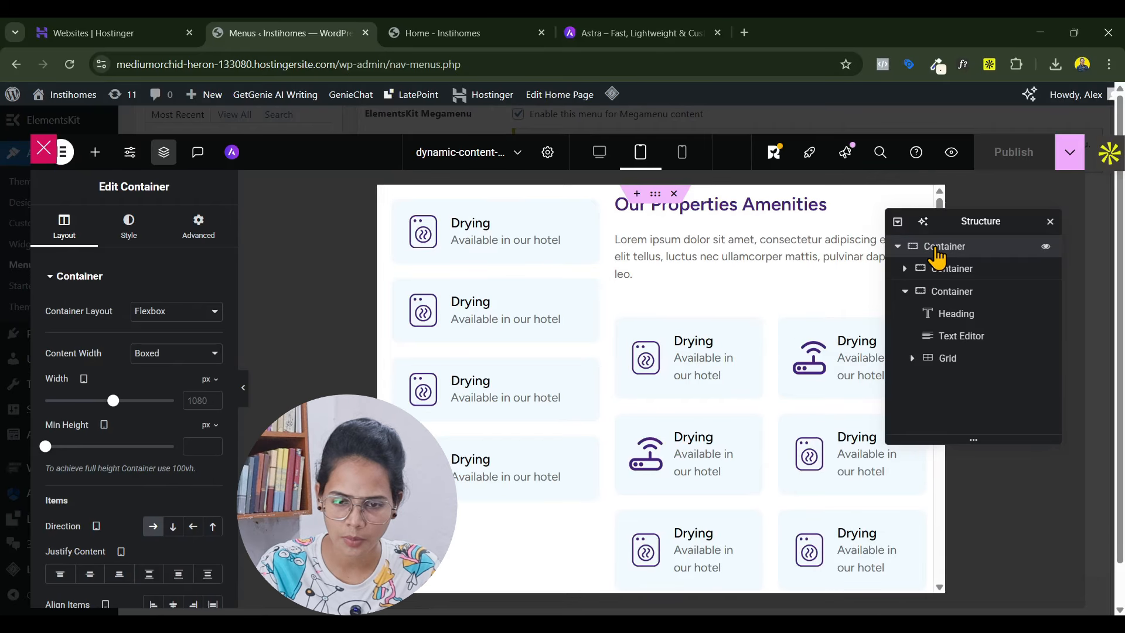
{"action": "left_click", "coordinate": [199, 237]}
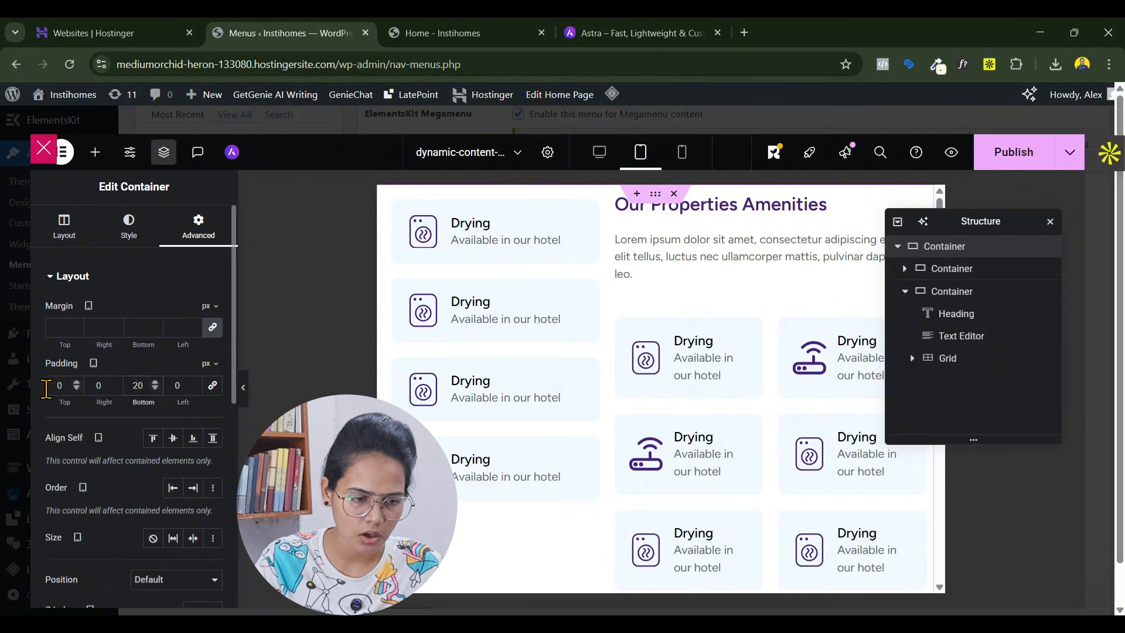
{"action": "type", "text": "2"}
{"action": "scroll", "coordinate": [630, 398], "scroll_direction": "down", "scroll_amount": 3}
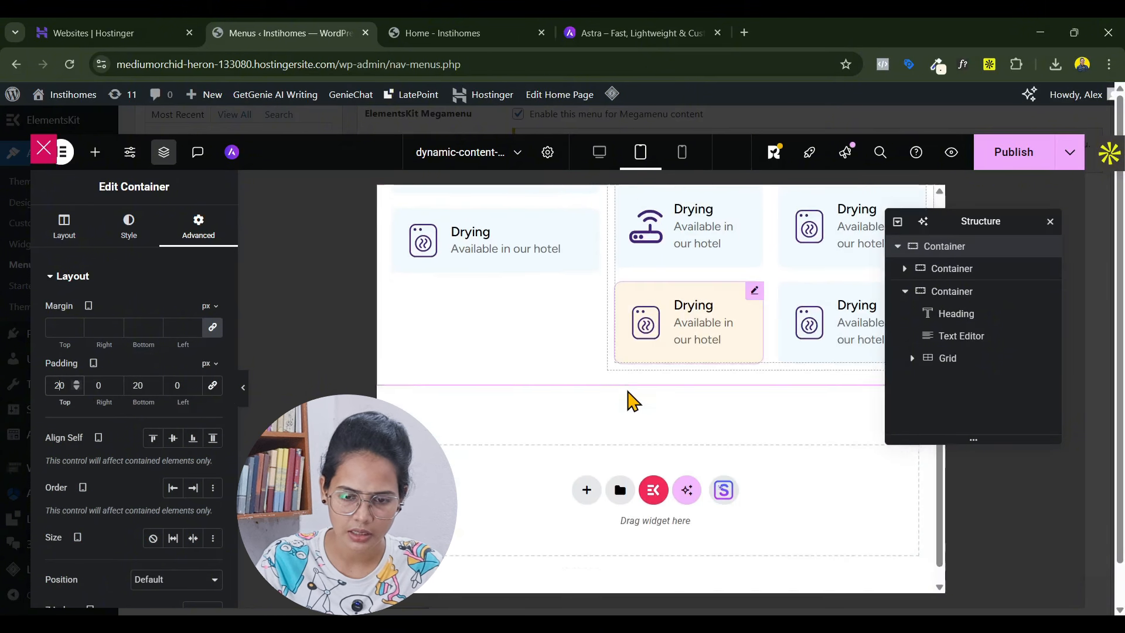
{"action": "scroll", "coordinate": [697, 442], "scroll_direction": "up", "scroll_amount": 5}
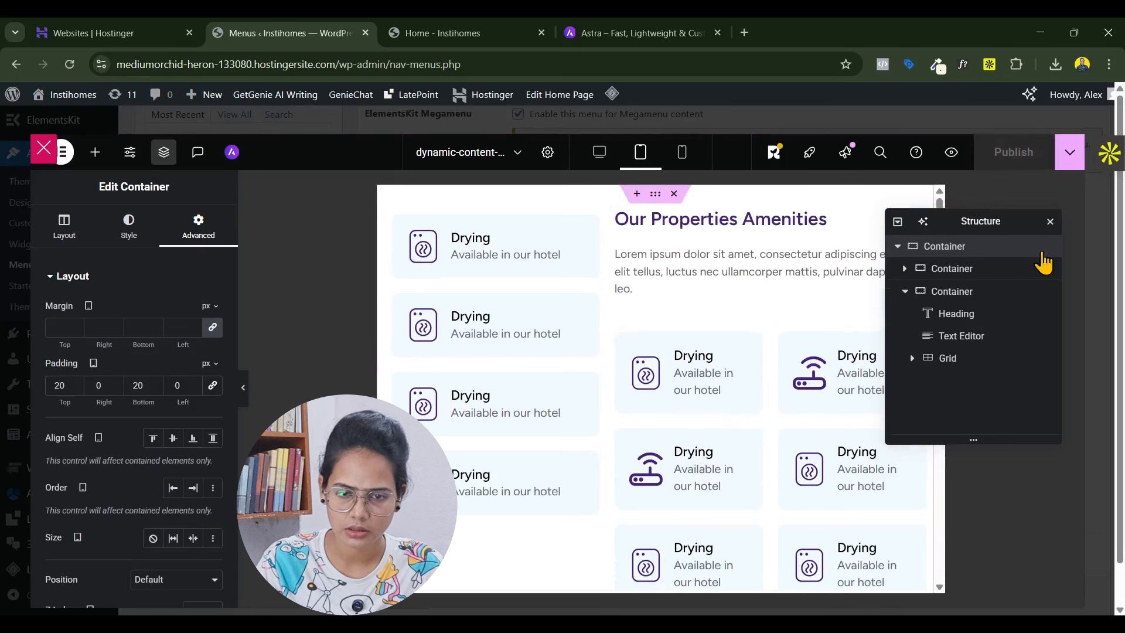
Reload the live home page, inspect the Properties mega menu and return to the mega menu editor
{"action": "left_click", "coordinate": [461, 23]}
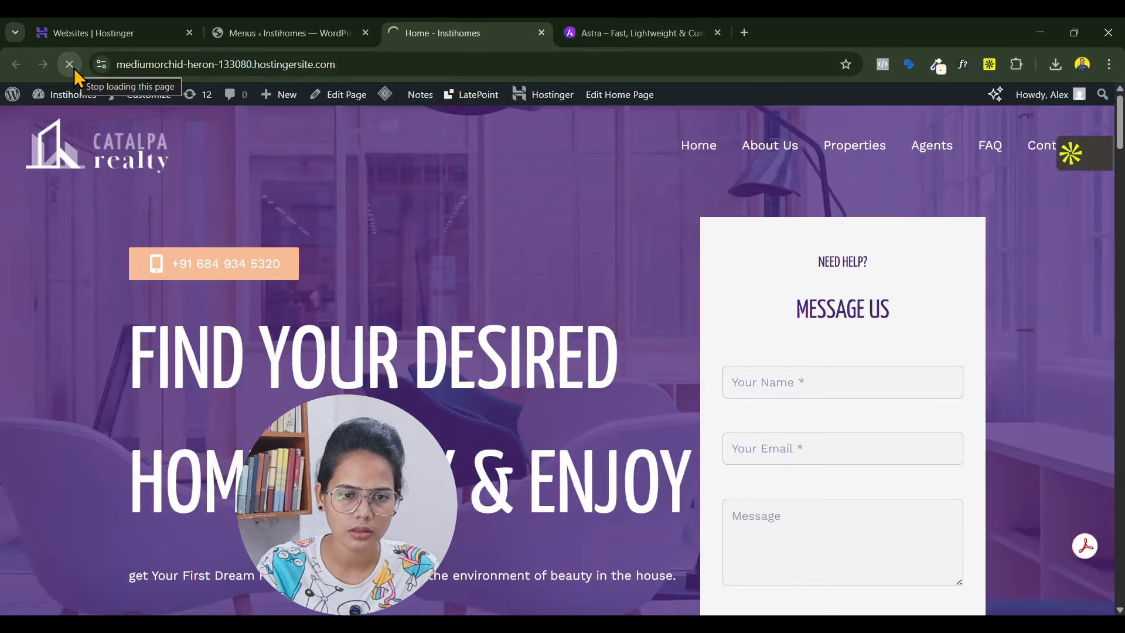
{"action": "mouse_move", "coordinate": [532, 148]}
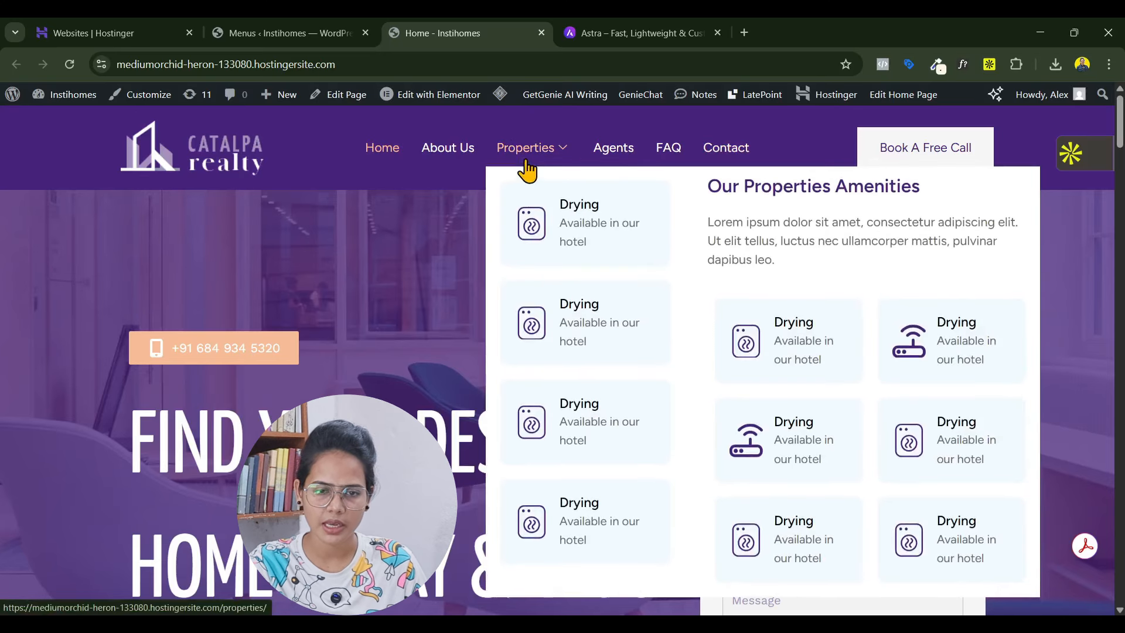
{"action": "left_click", "coordinate": [349, 27]}
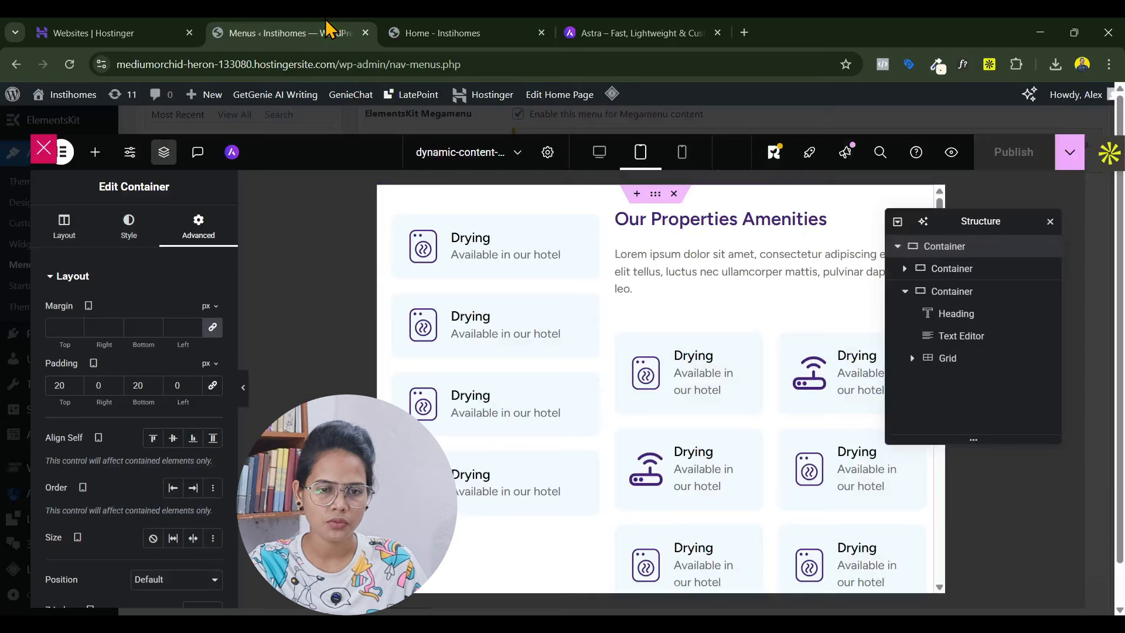
Set the outer container's boxed width to 1140 px in the desktop layout and publish the mega menu
{"action": "left_click", "coordinate": [597, 154]}
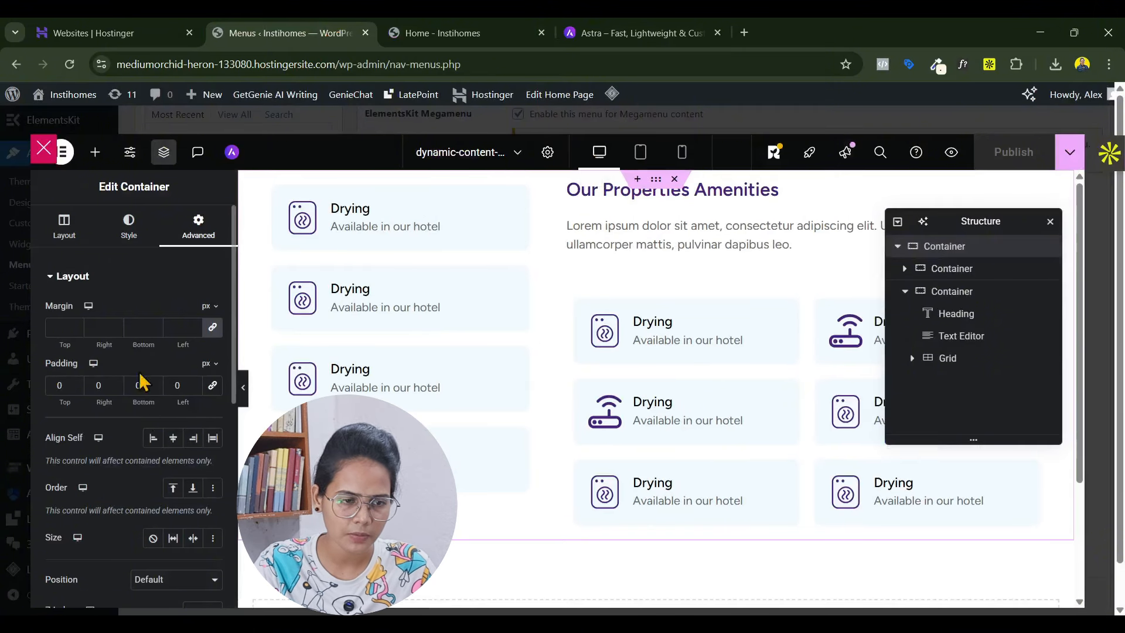
{"action": "left_click", "coordinate": [63, 225]}
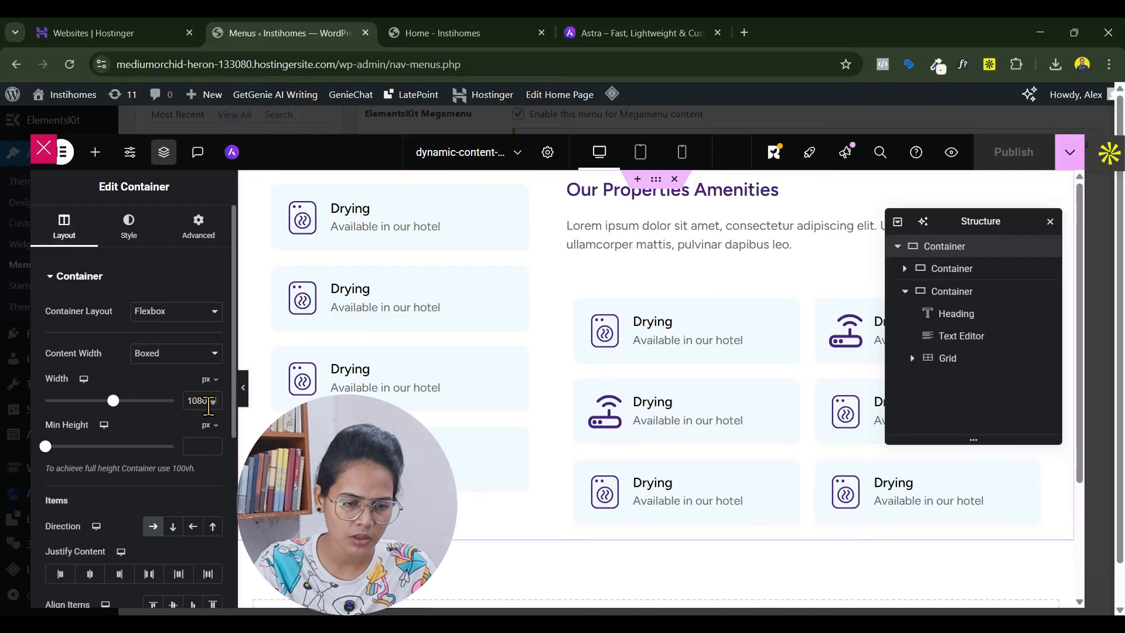
{"action": "left_click_drag", "start_coordinate": [115, 402], "coordinate": [125, 403]}
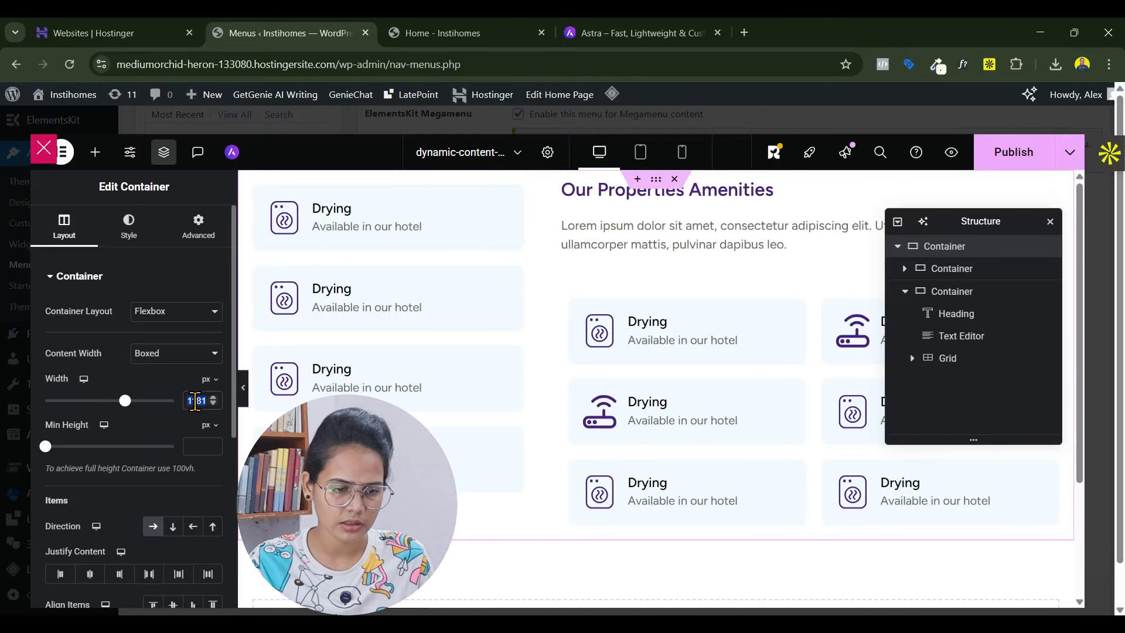
{"action": "type", "text": "140"}
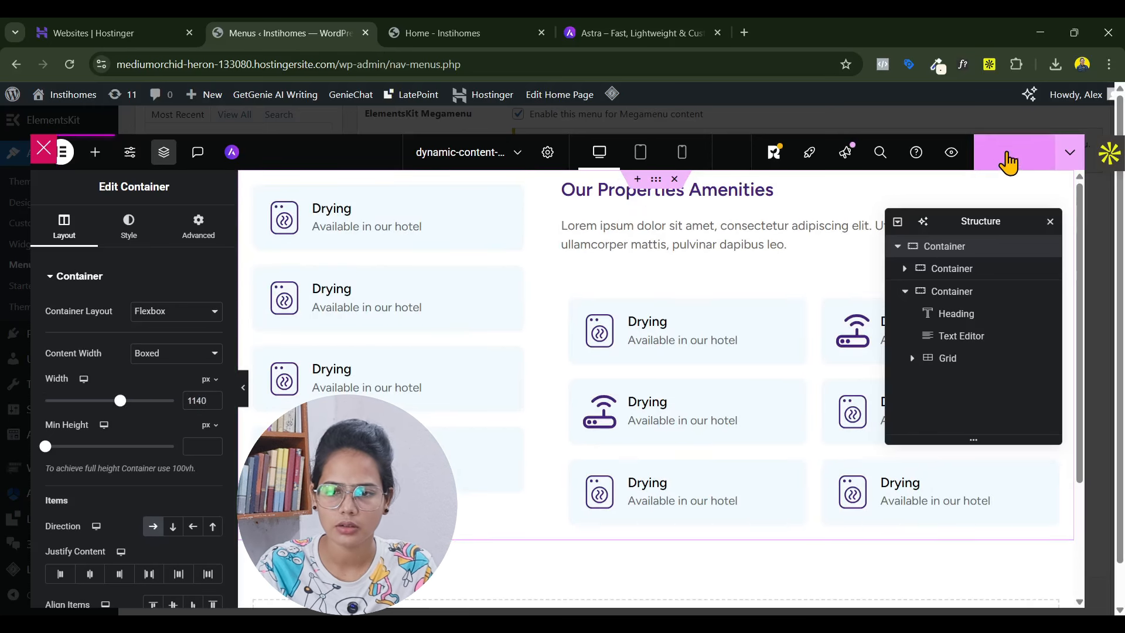
Refresh the live home page to check the Properties mega menu's width and edges, and go back to the editor
{"action": "left_click", "coordinate": [500, 31]}
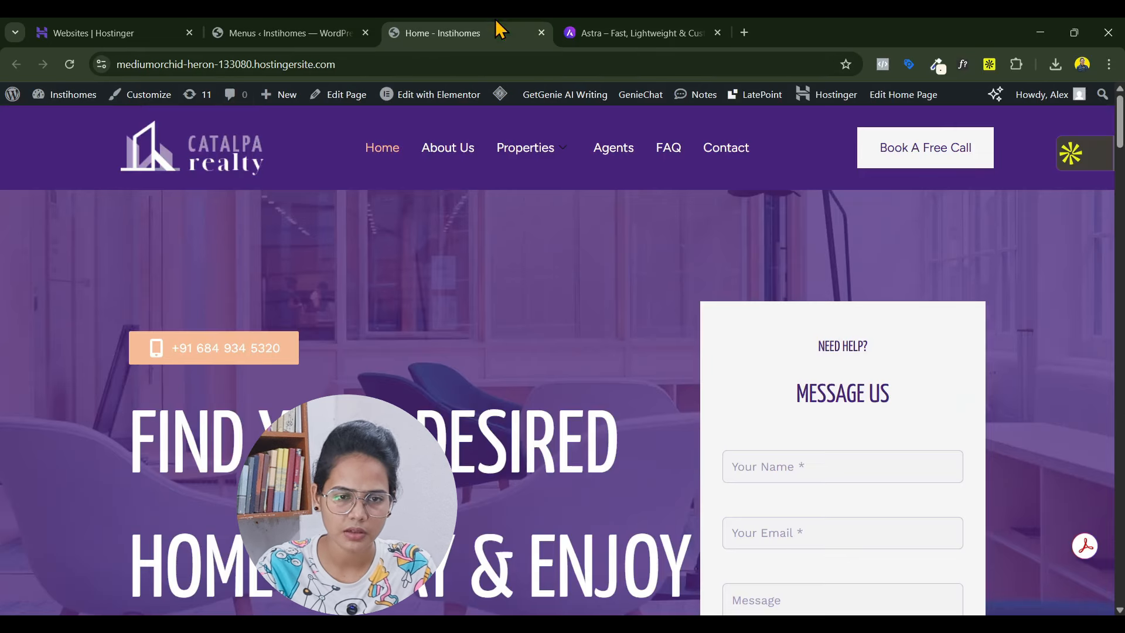
{"action": "left_click", "coordinate": [69, 66]}
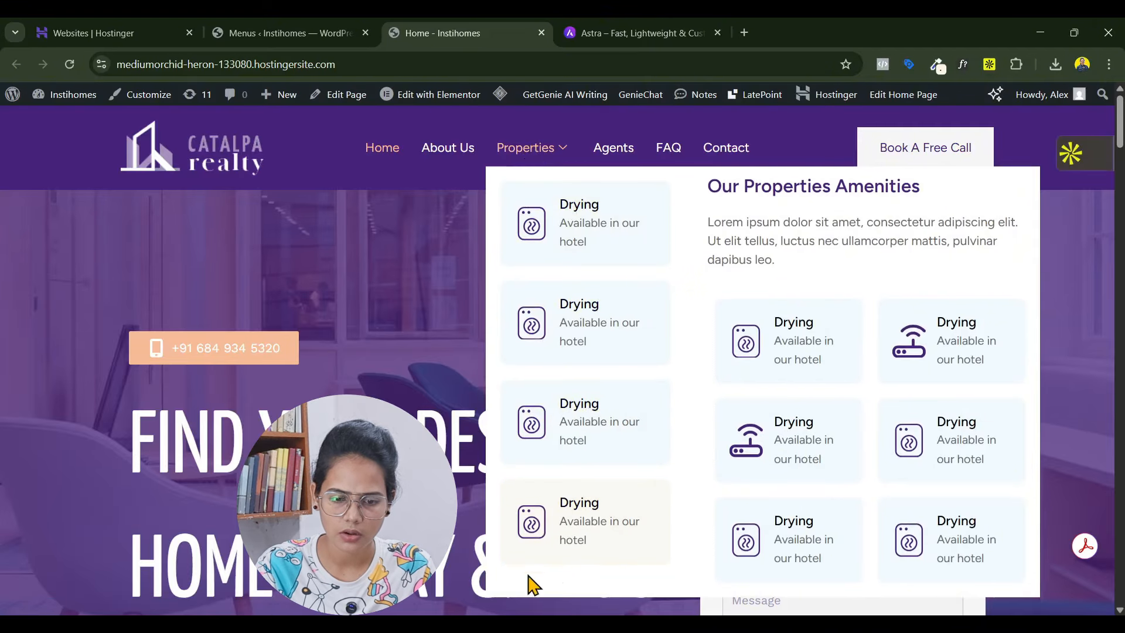
{"action": "left_click", "coordinate": [251, 33]}
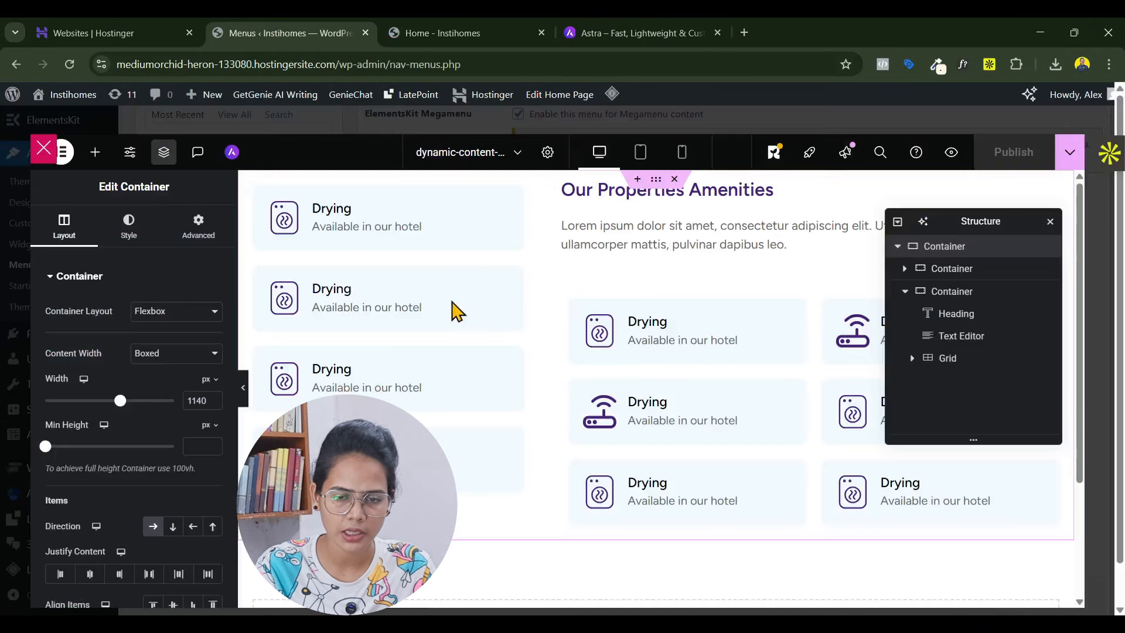
Set the border radius of the mega menu's outer container to 10 px on all corners
{"action": "left_click", "coordinate": [128, 231]}
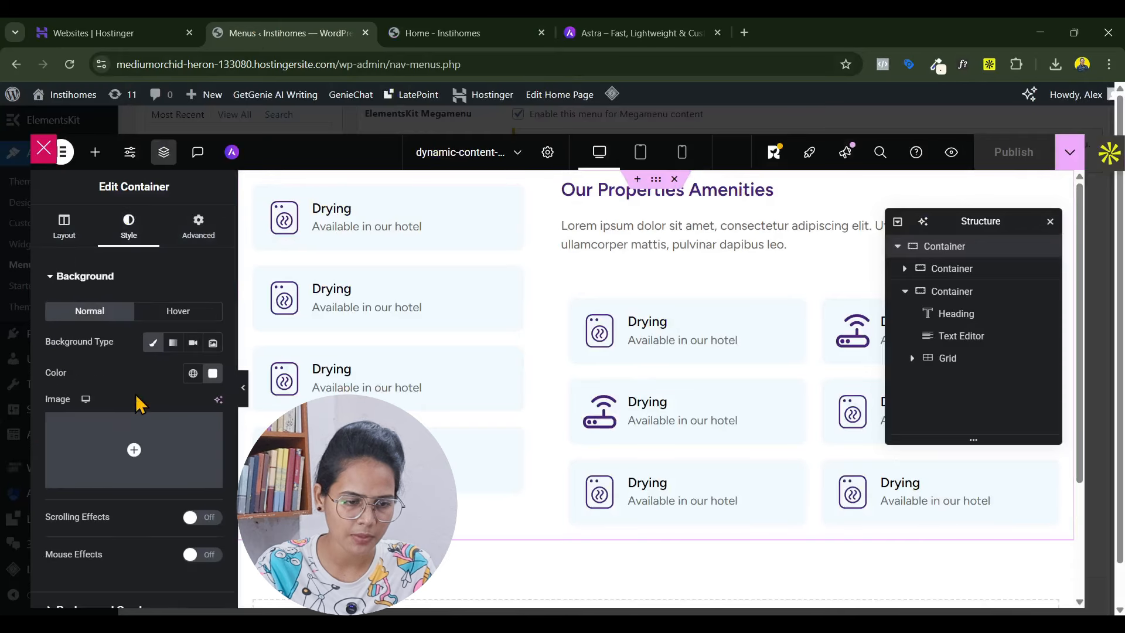
{"action": "scroll", "coordinate": [132, 422], "scroll_direction": "down", "scroll_amount": 3}
{"action": "left_click", "coordinate": [73, 465]}
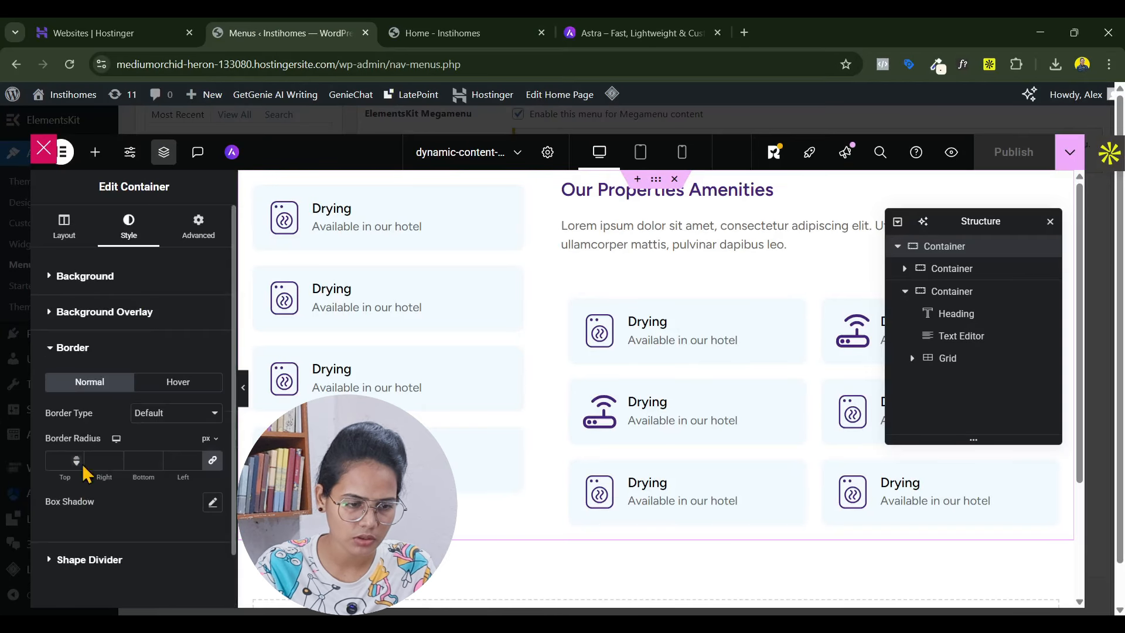
{"action": "left_click", "coordinate": [58, 461]}
{"action": "type", "text": "10"}
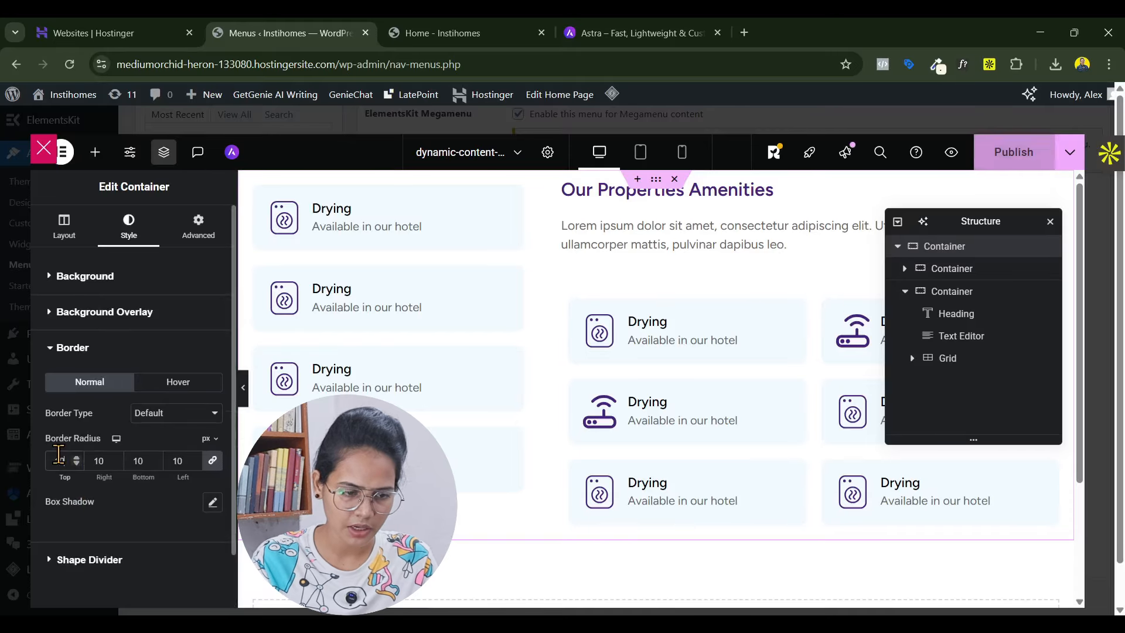
Add a box shadow to the mega menu's outer container and publish the mega menu
{"action": "left_click", "coordinate": [212, 502]}
{"action": "scroll", "coordinate": [213, 503], "scroll_direction": "down", "scroll_amount": 1}
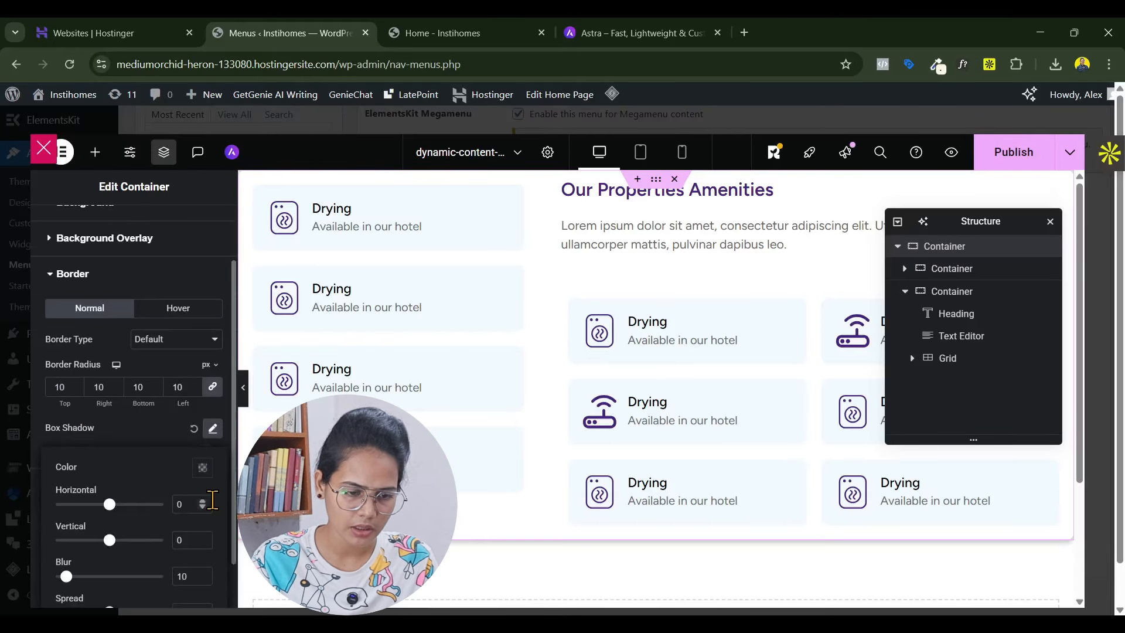
{"action": "left_click", "coordinate": [202, 467]}
{"action": "triple_click", "coordinate": [168, 429]}
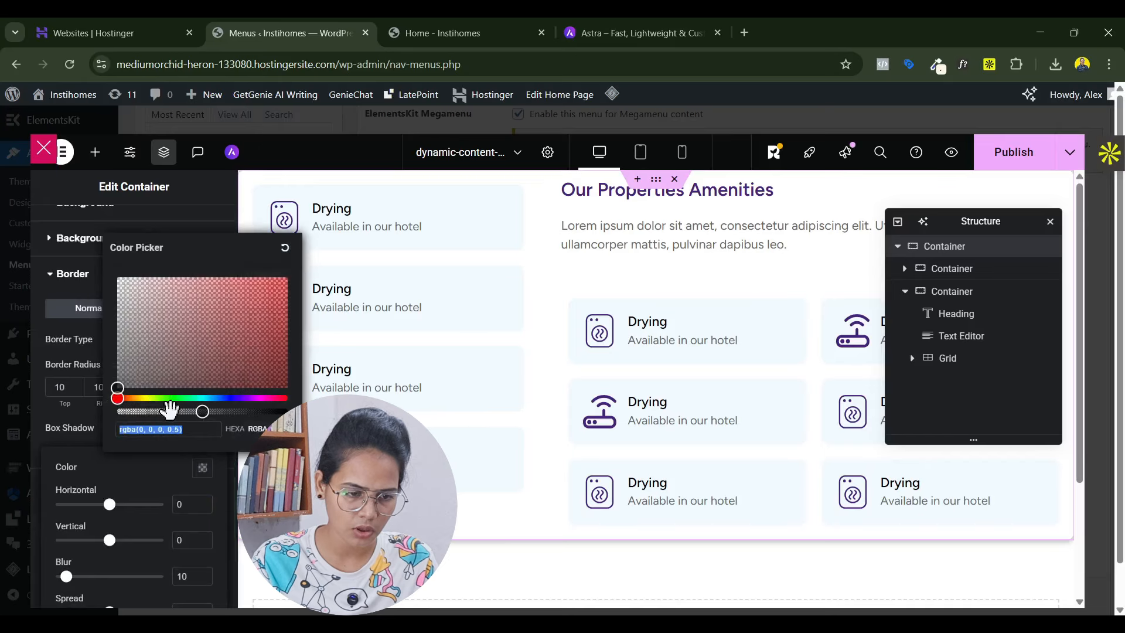
{"action": "left_click", "coordinate": [1004, 153]}
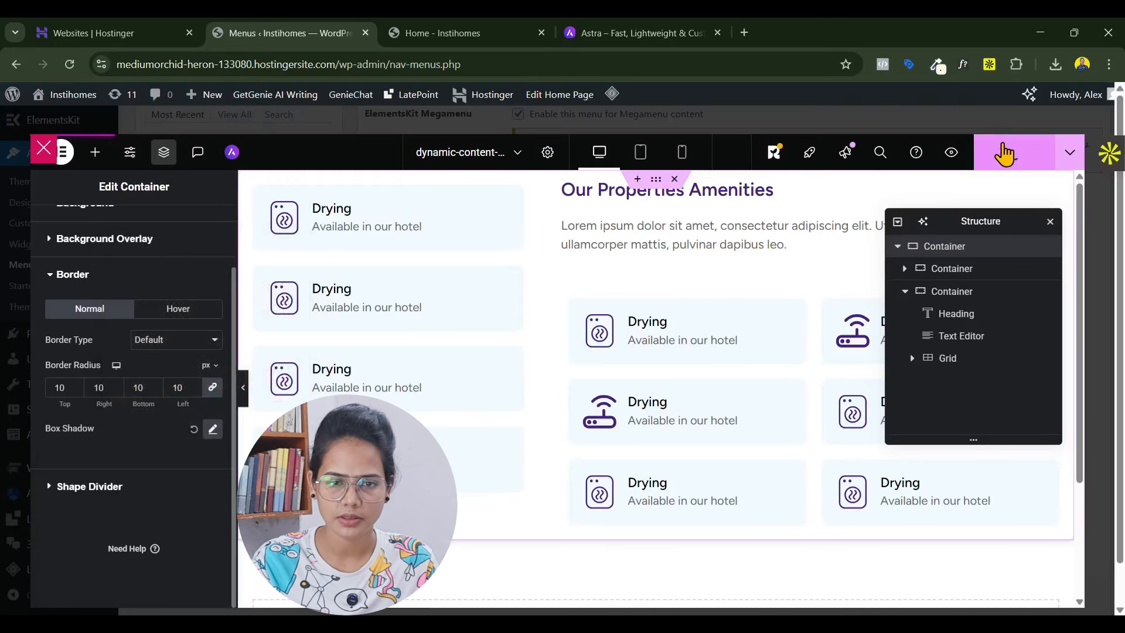
Check the Properties mega menu on the live home page, and set the outer container's column and row gaps to 0 px
{"action": "left_click", "coordinate": [469, 26]}
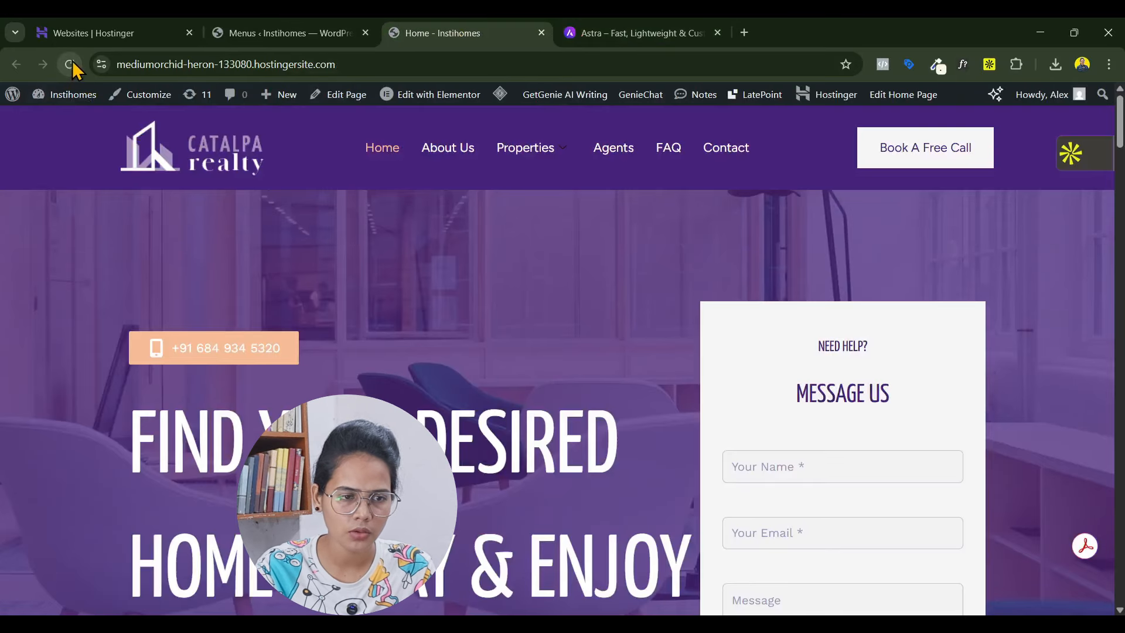
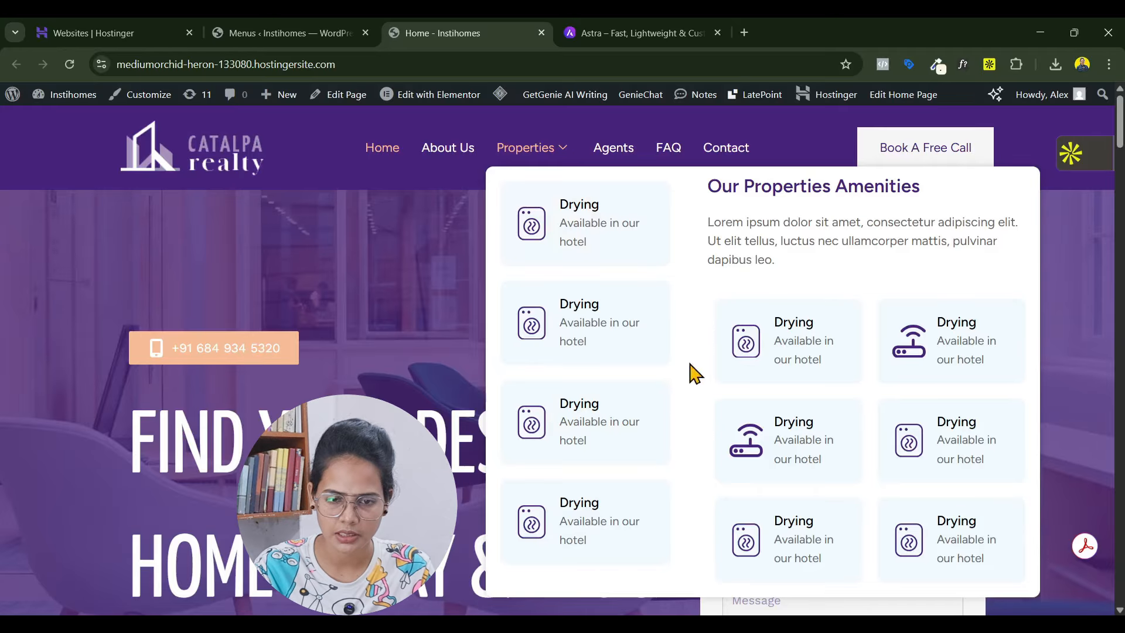
{"action": "left_click", "coordinate": [275, 33]}
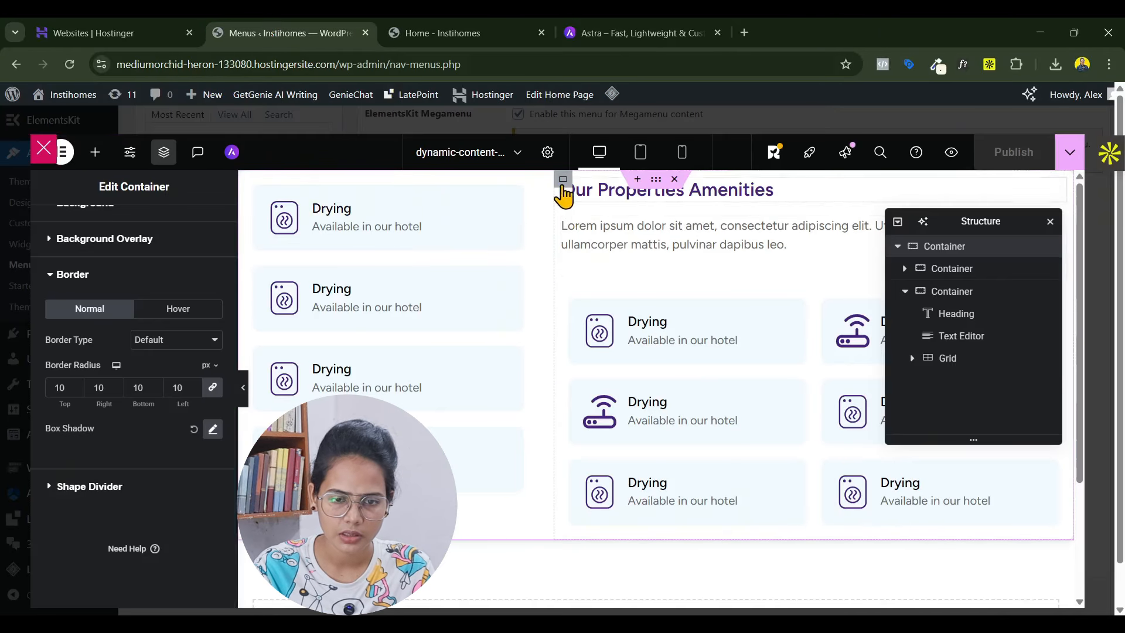
{"action": "left_click", "coordinate": [562, 182]}
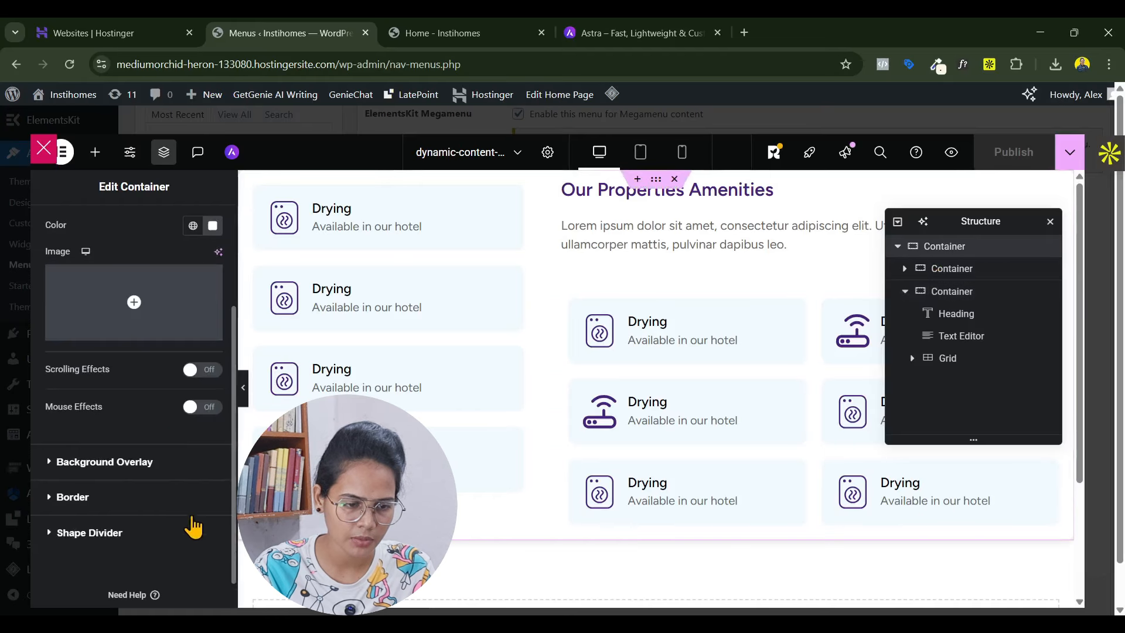
{"action": "scroll", "coordinate": [108, 414], "scroll_direction": "up", "scroll_amount": 3}
{"action": "left_click", "coordinate": [75, 244]}
{"action": "scroll", "coordinate": [167, 545], "scroll_direction": "down", "scroll_amount": 3}
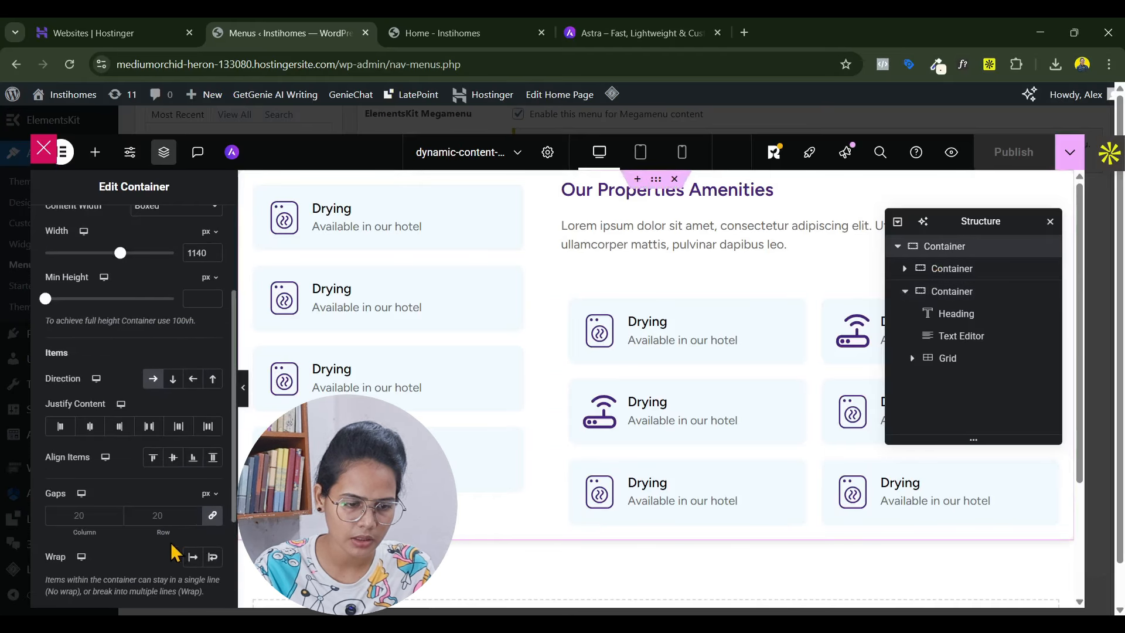
{"action": "left_click", "coordinate": [213, 515]}
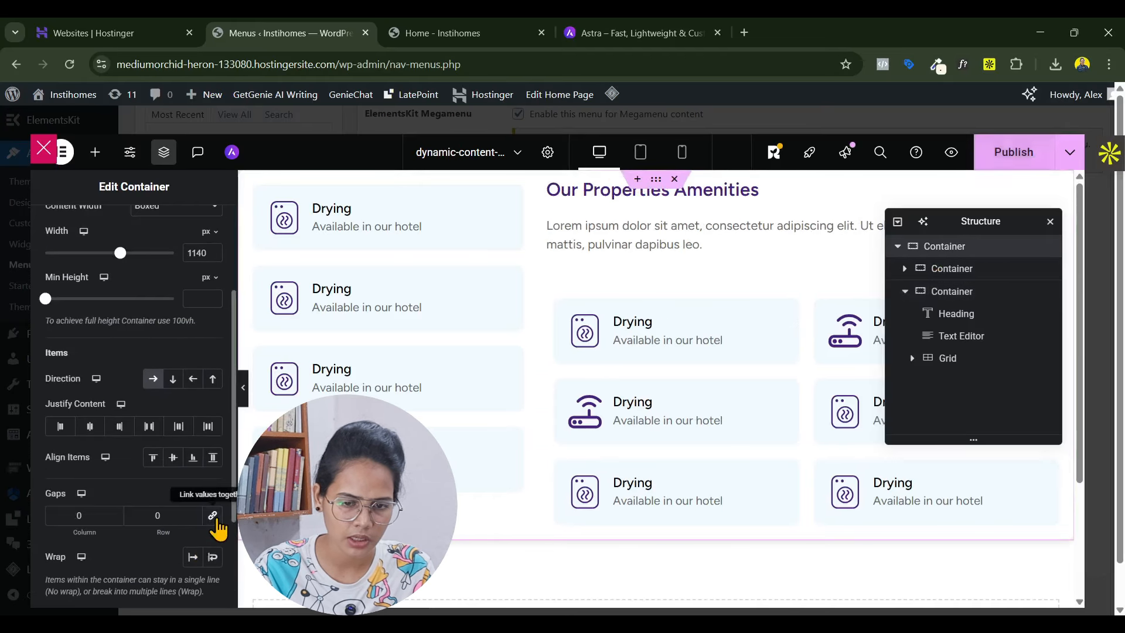
Set the padding of the grid under the Our Properties Amenities text to 0 px on all sides
{"action": "left_click", "coordinate": [555, 299]}
{"action": "left_click", "coordinate": [198, 226]}
{"action": "left_click", "coordinate": [214, 388]}
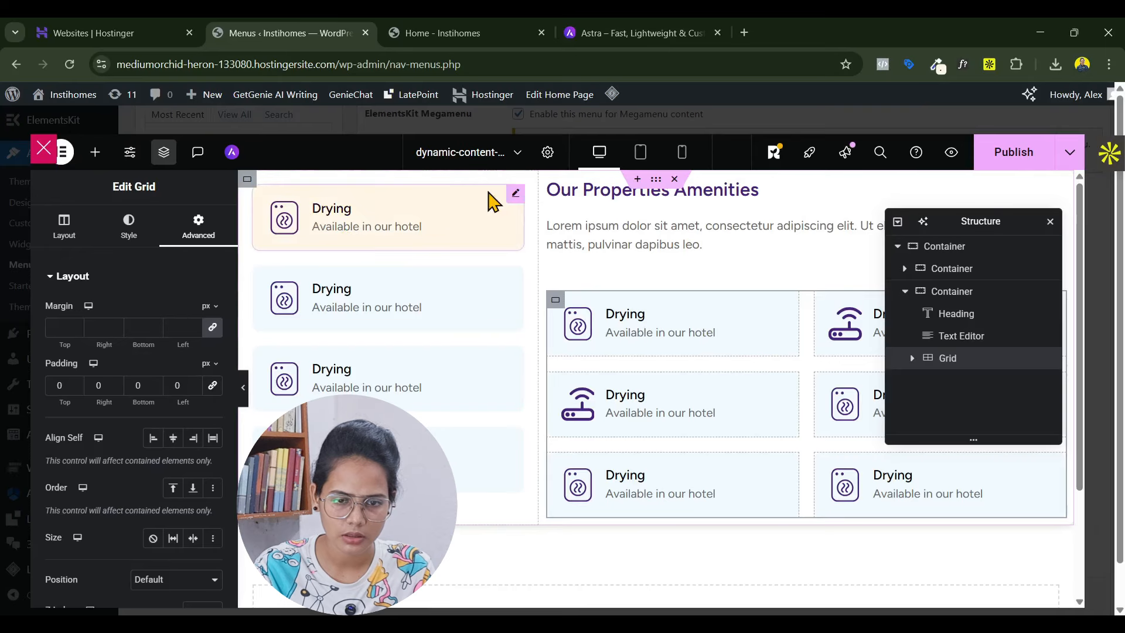
Set the Our Properties Amenities container's padding to 20 px top and bottom and 0 px right and left, and publish
{"action": "left_click", "coordinate": [550, 182]}
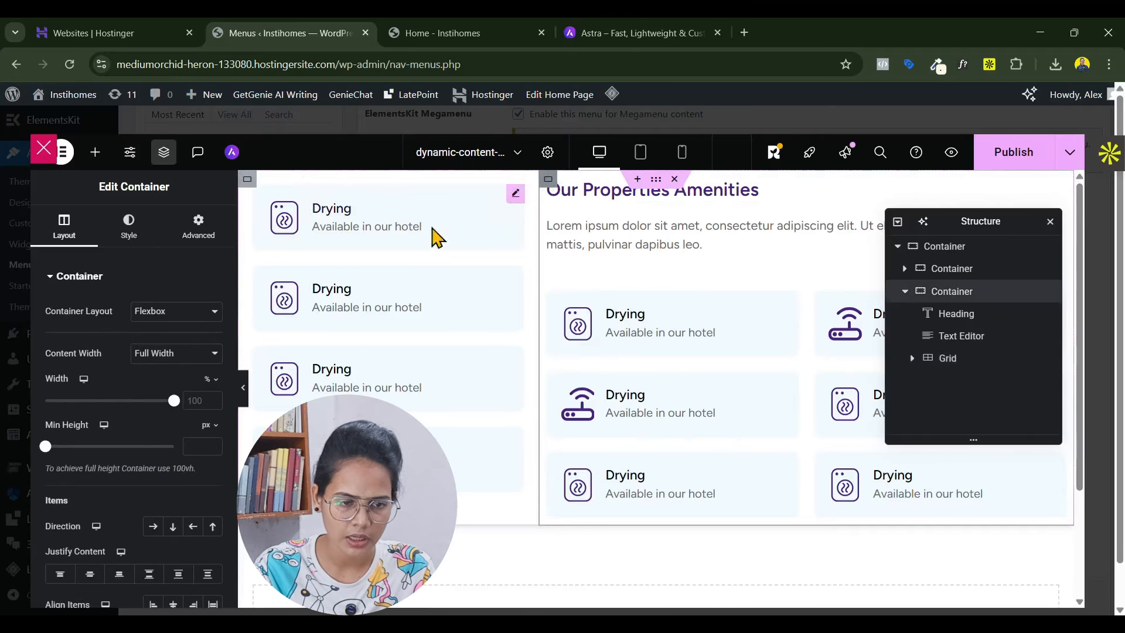
{"action": "left_click", "coordinate": [198, 225]}
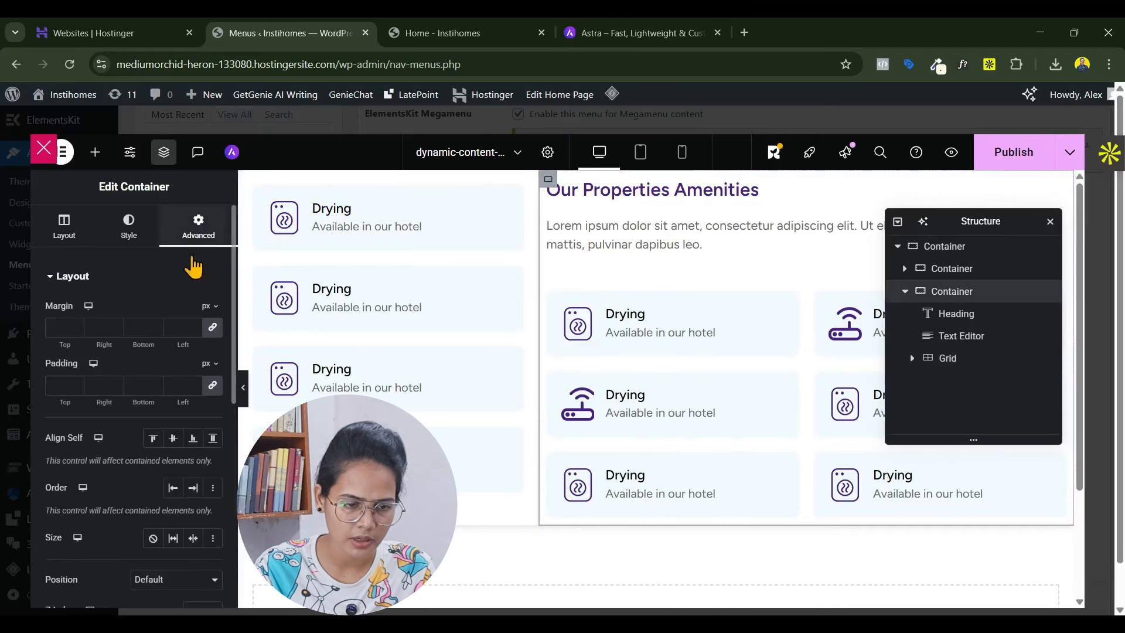
{"action": "left_click", "coordinate": [212, 389]}
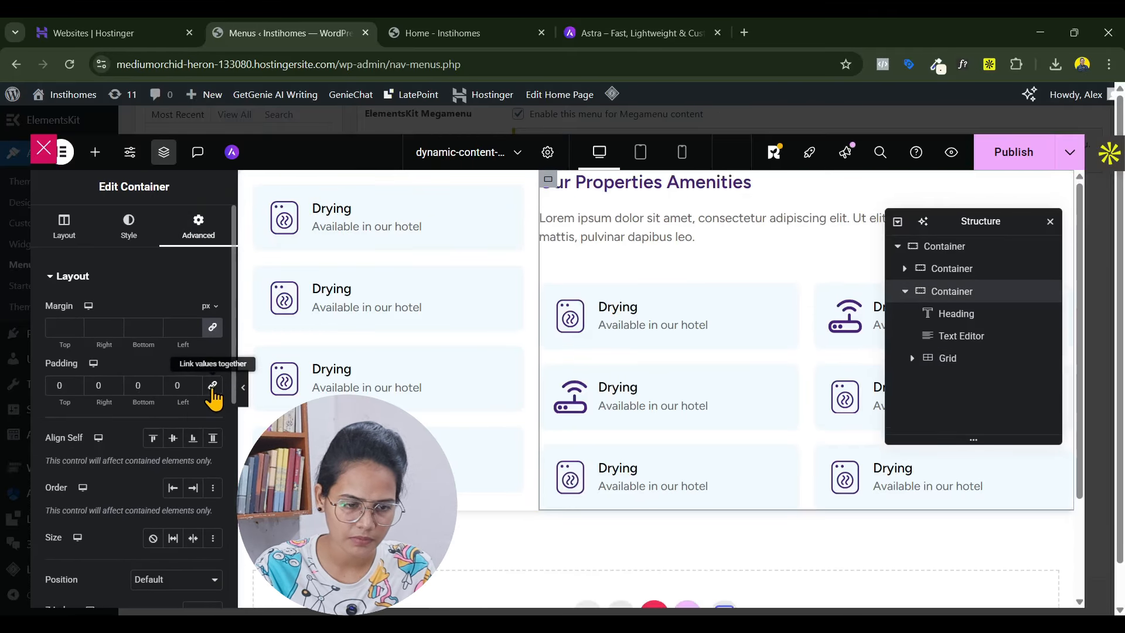
{"action": "left_click", "coordinate": [56, 385]}
{"action": "type", "text": "1"}
{"action": "left_click", "coordinate": [134, 385]}
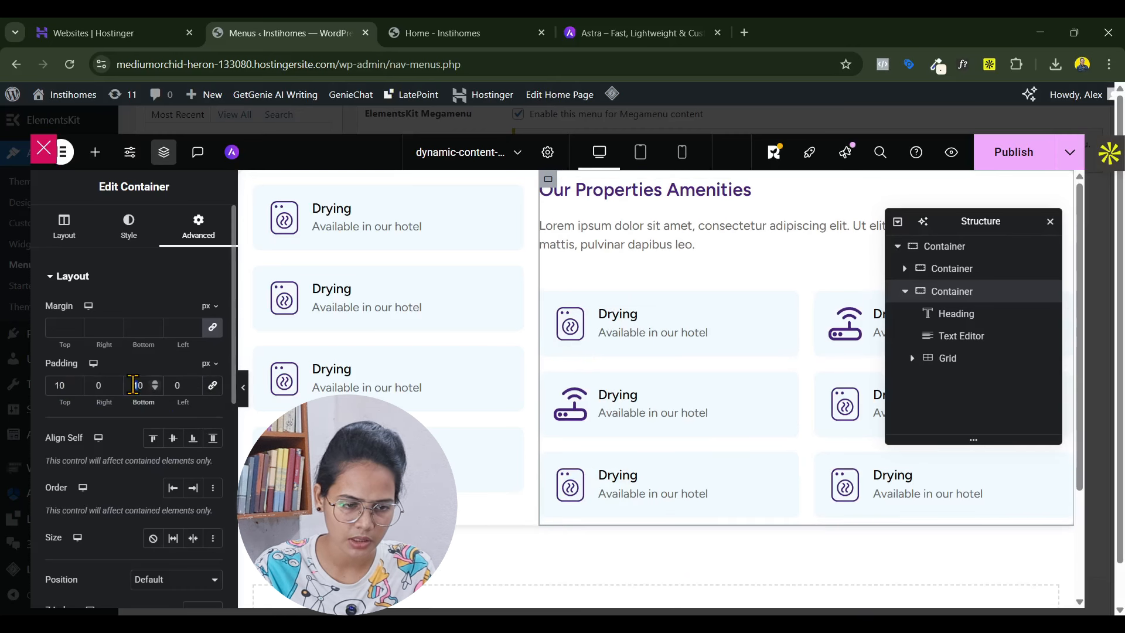
{"action": "key", "text": "BackSpace"}
{"action": "type", "text": "2"}
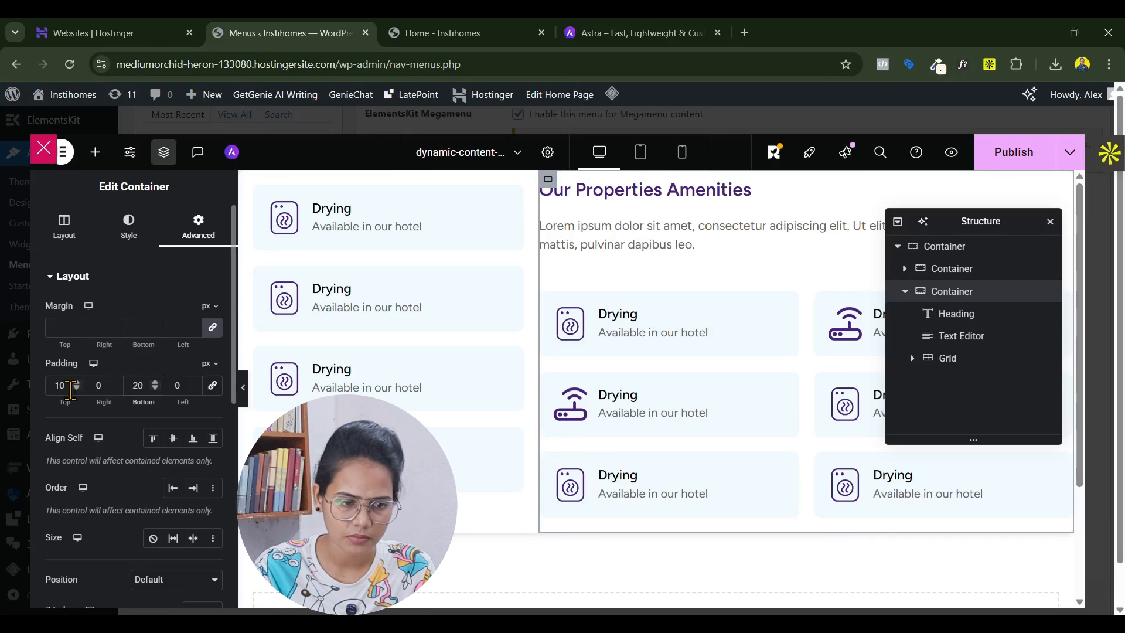
{"action": "type", "text": "20"}
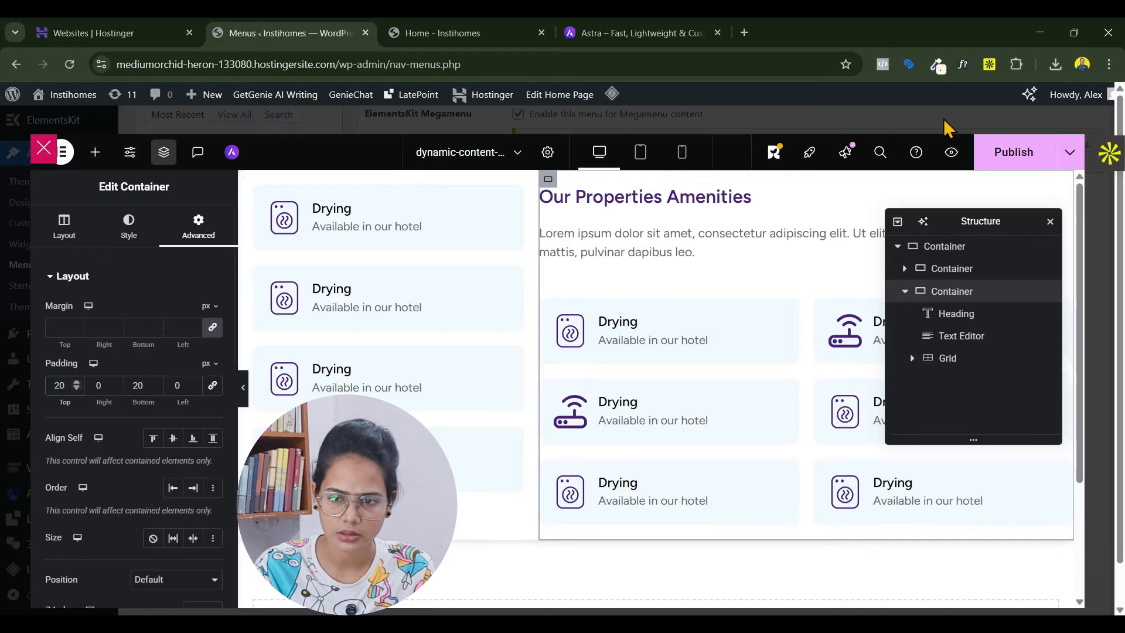
{"action": "left_click", "coordinate": [1010, 151]}
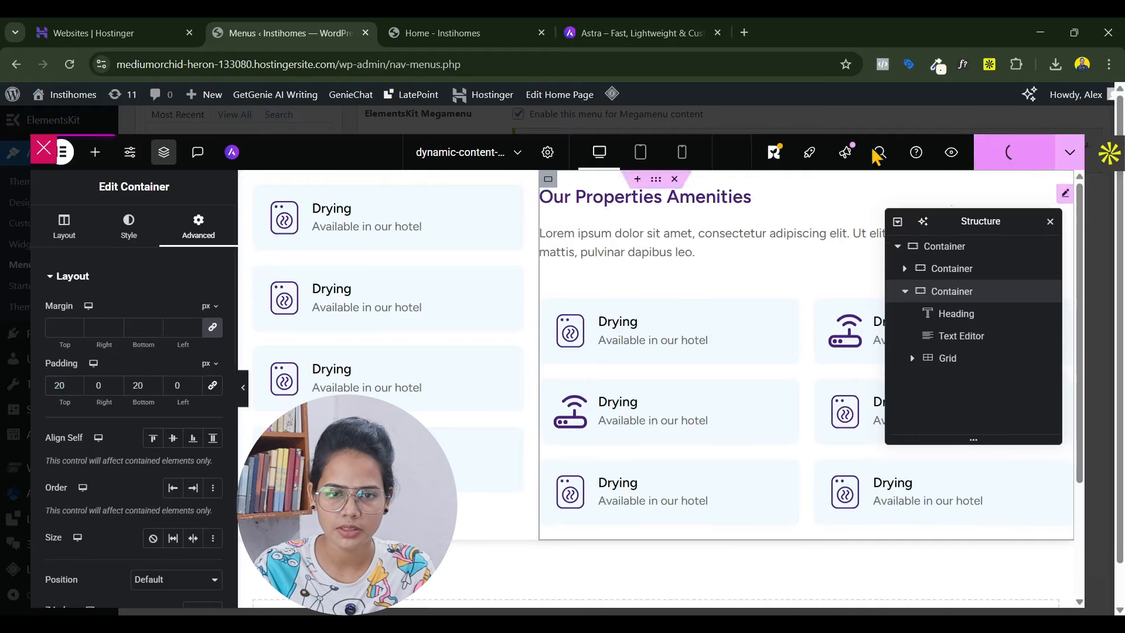
Refresh the live home page and open the Properties mega menu to check its column spacing
{"action": "left_click", "coordinate": [462, 31]}
{"action": "left_click", "coordinate": [69, 64]}
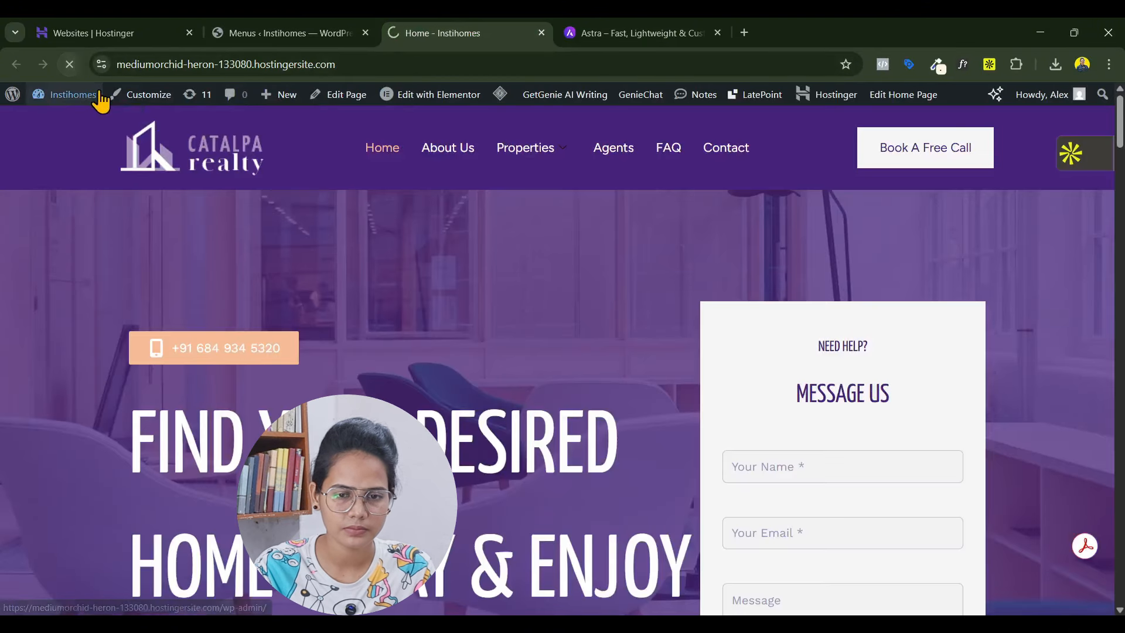
{"action": "mouse_move", "coordinate": [99, 95]}
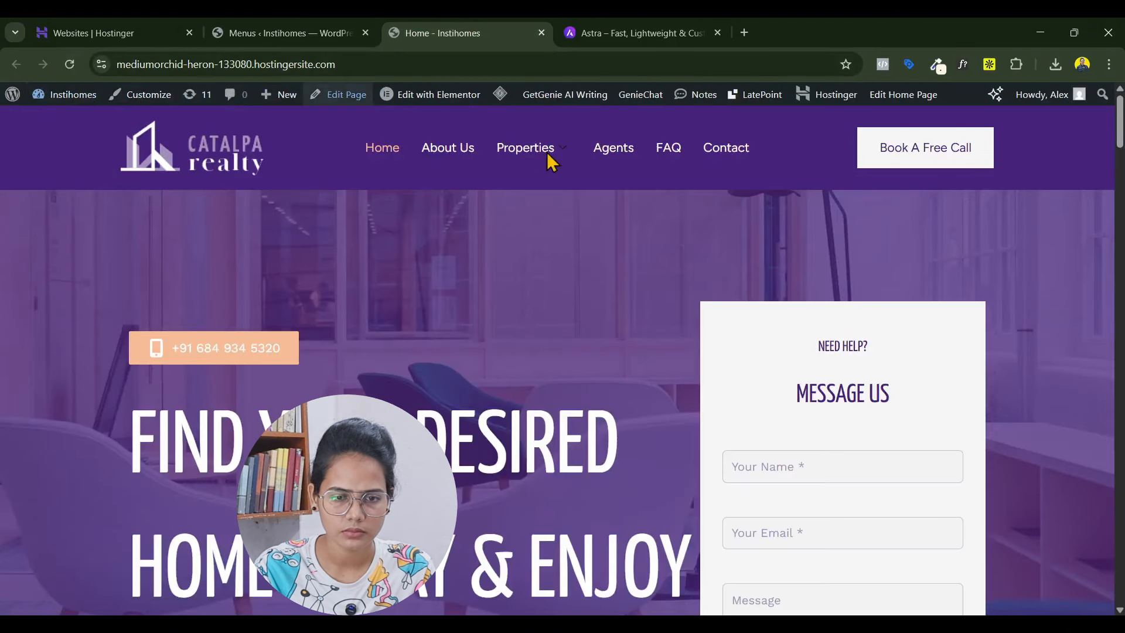
{"action": "mouse_move", "coordinate": [554, 170]}
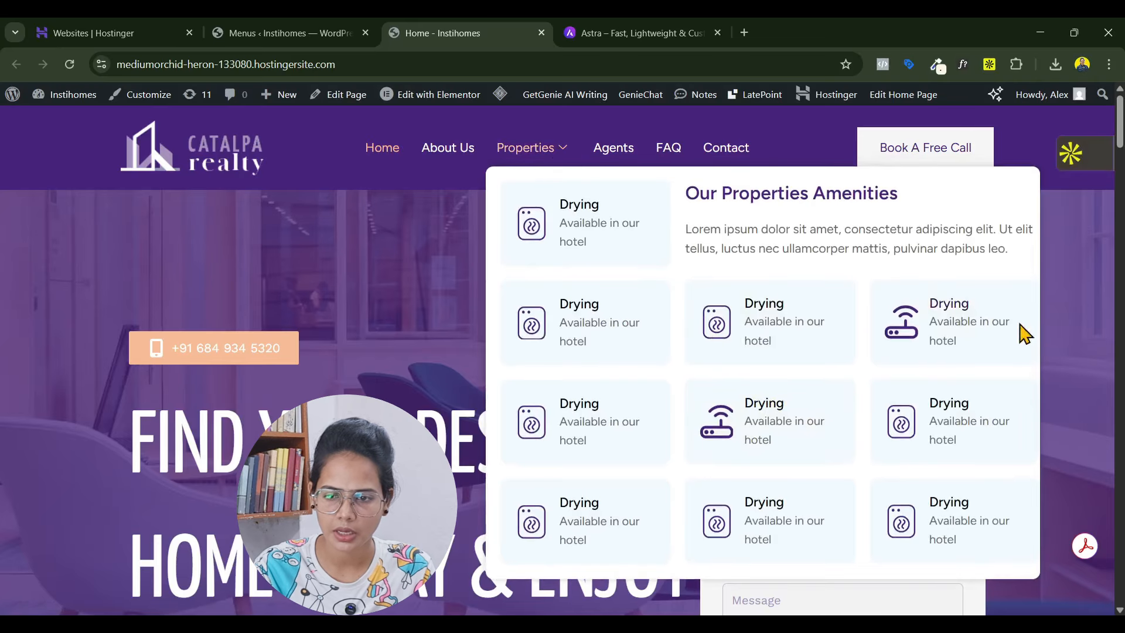
Set the Our Properties Amenities container's right padding to 20 px, publish, and check the mega menu on the live home page
{"action": "left_click", "coordinate": [258, 32]}
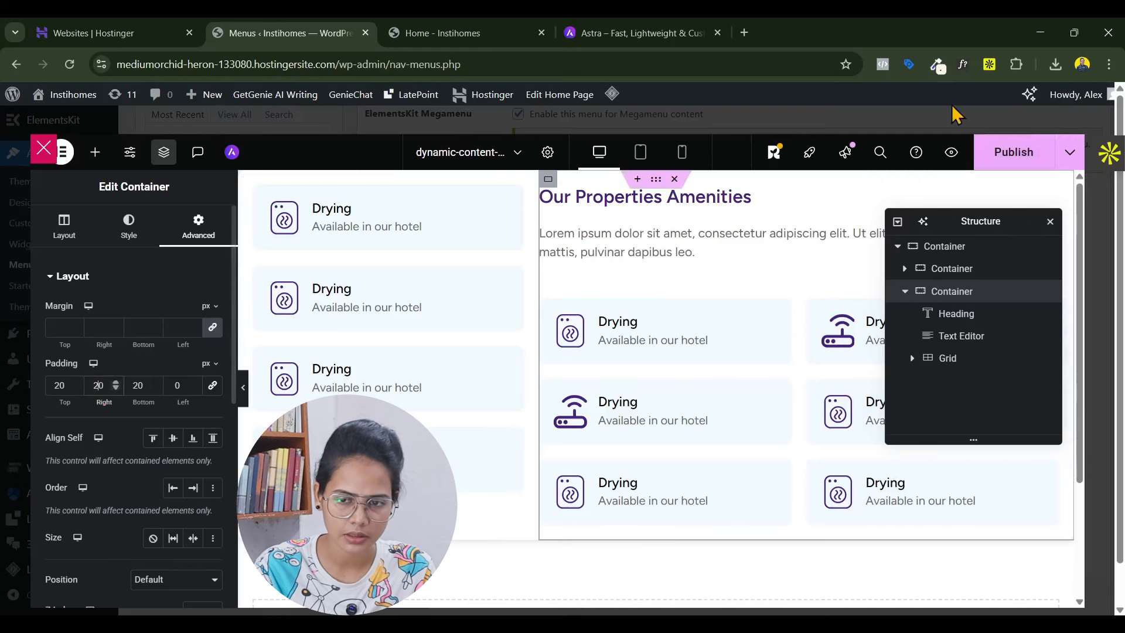
{"action": "left_click", "coordinate": [1012, 161]}
{"action": "left_click", "coordinate": [434, 29]}
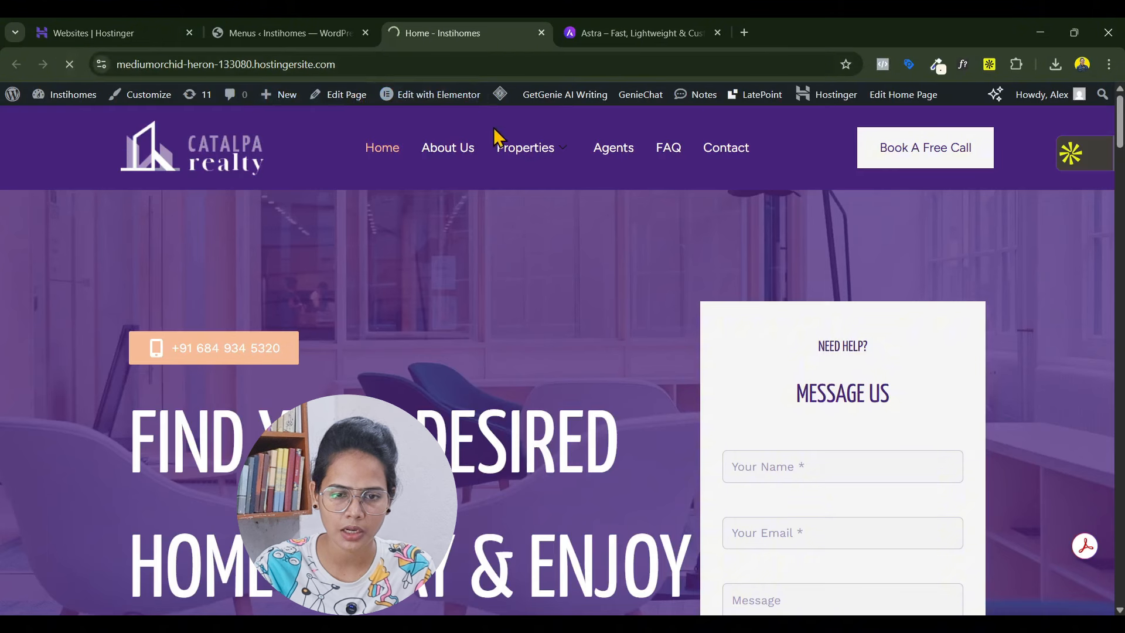
{"action": "mouse_move", "coordinate": [497, 140]}
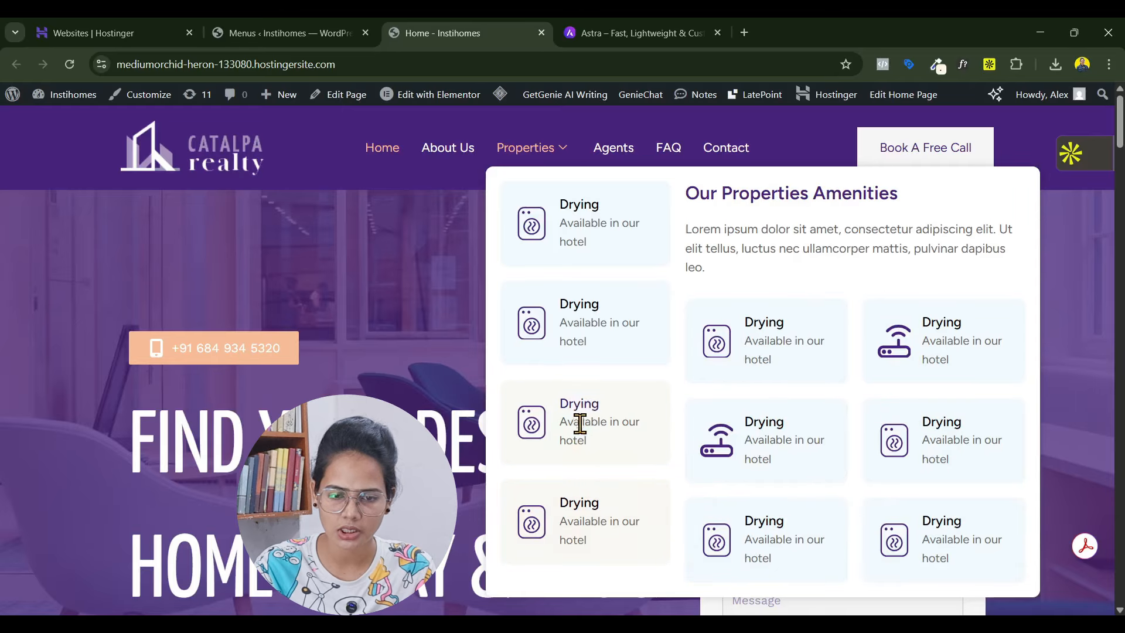
Inspect the live home page at mobile width with the navigation and Properties submenu expanded to examine the amenity cards' spacing
{"action": "right_click", "coordinate": [258, 271]}
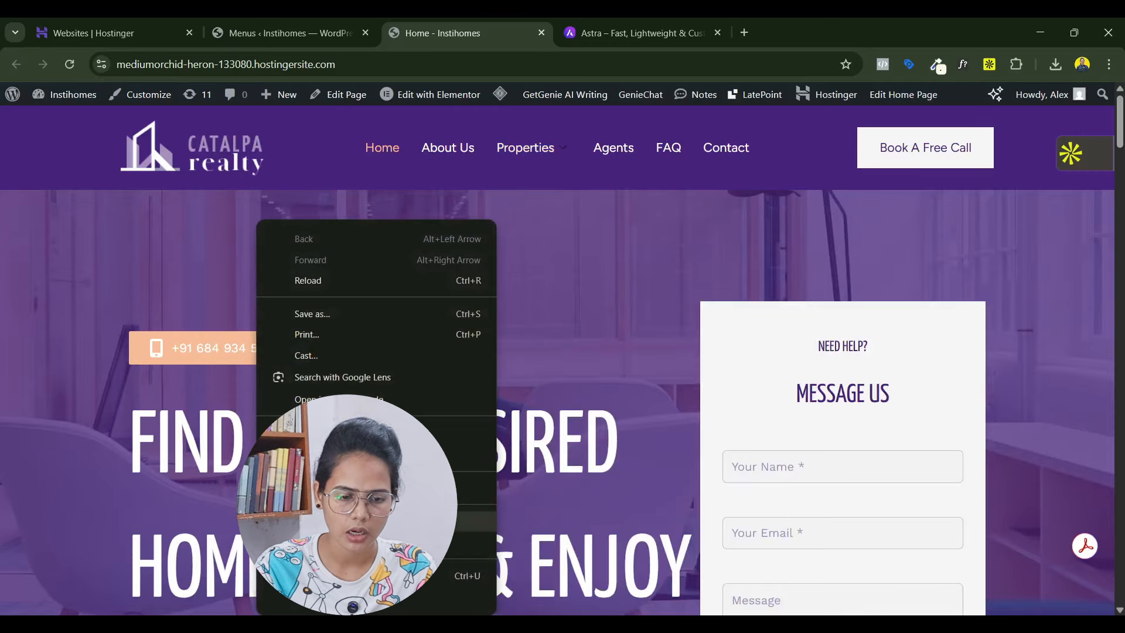
{"action": "left_click", "coordinate": [310, 608]}
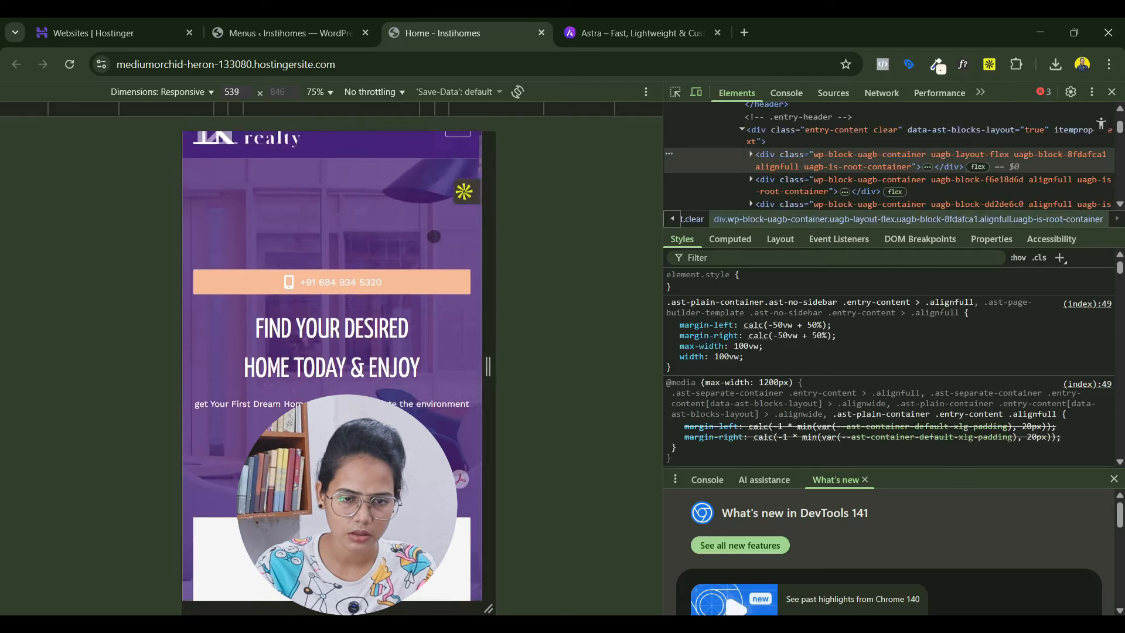
{"action": "left_click", "coordinate": [460, 139]}
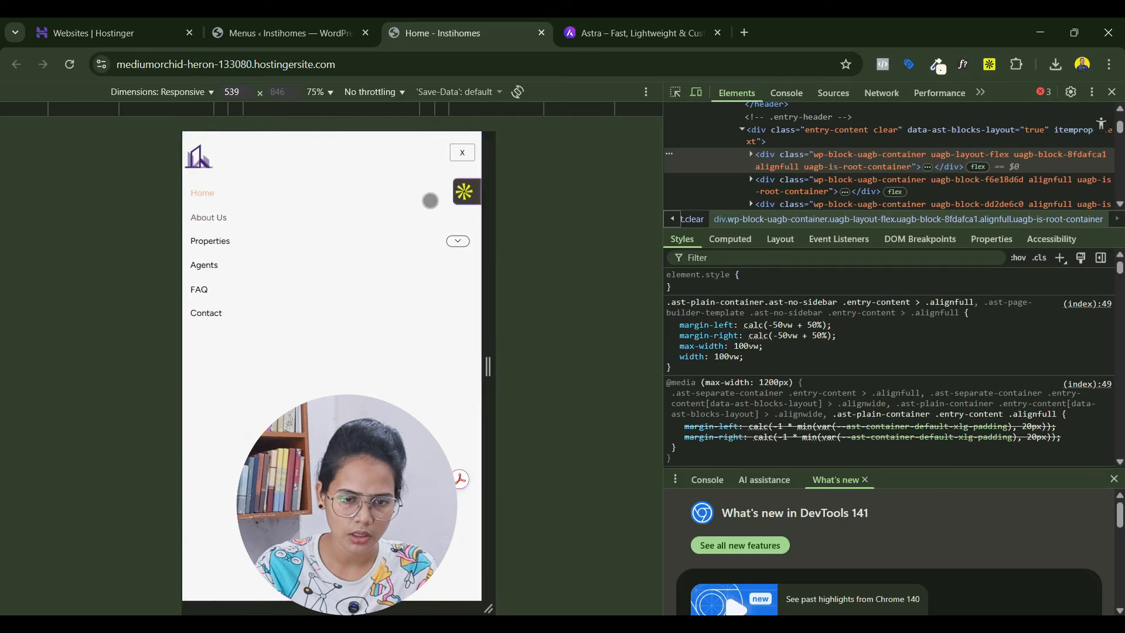
{"action": "scroll", "coordinate": [375, 392], "scroll_direction": "down", "scroll_amount": 10}
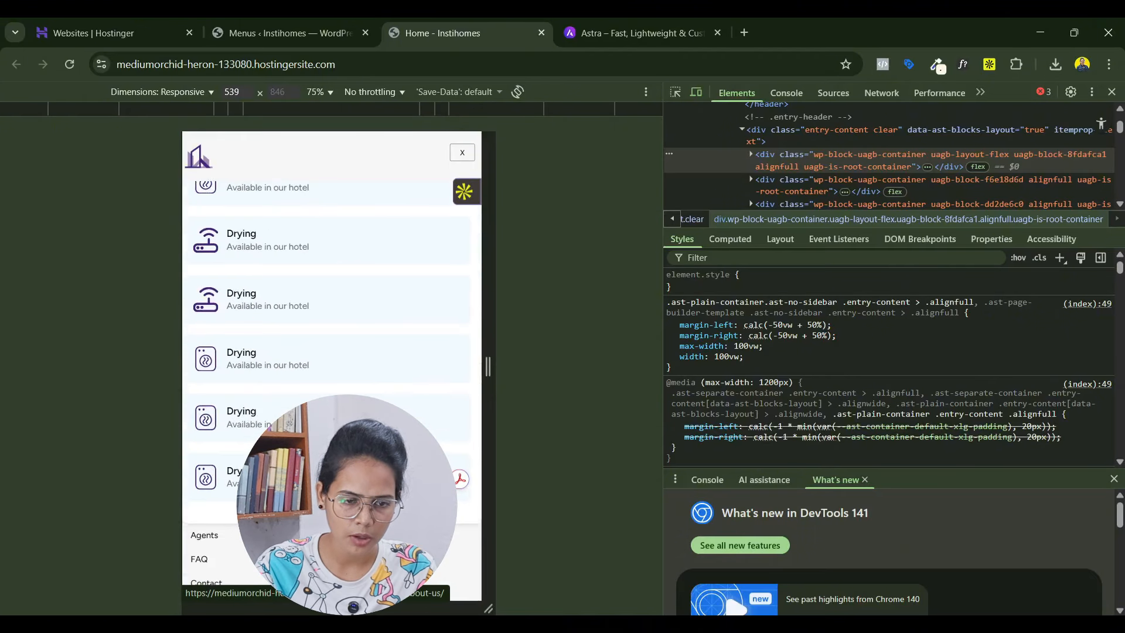
{"action": "scroll", "coordinate": [290, 369], "scroll_direction": "up", "scroll_amount": 5}
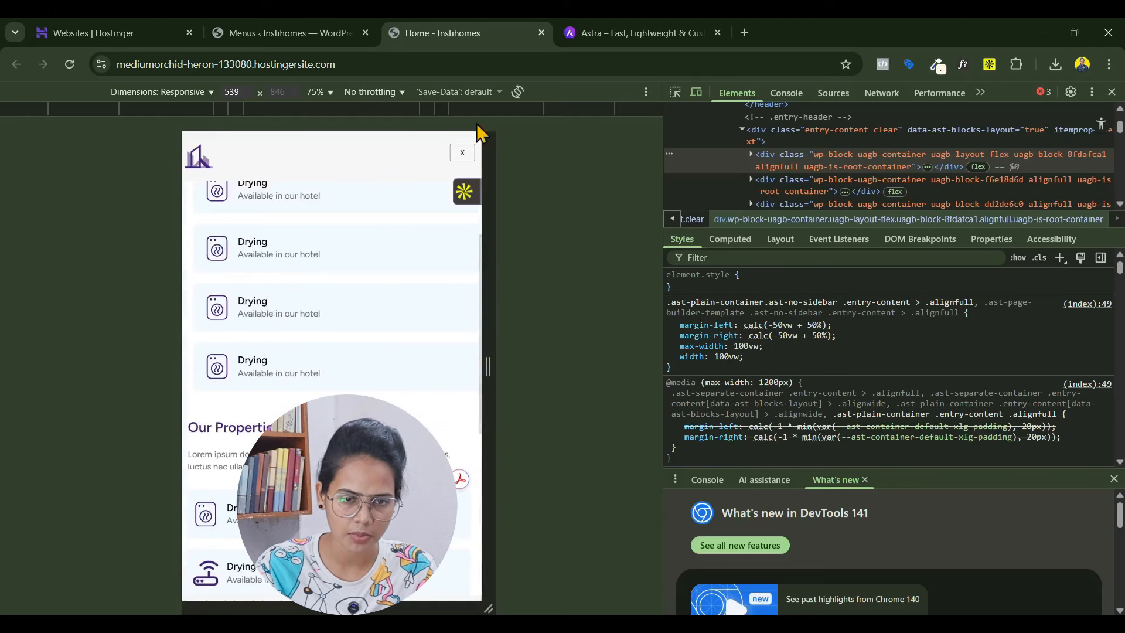
In the mega menu's mobile layout, set the first Drying card column's container padding to 20 px on all sides
{"action": "key", "text": "ctrl+shift+Tab"}
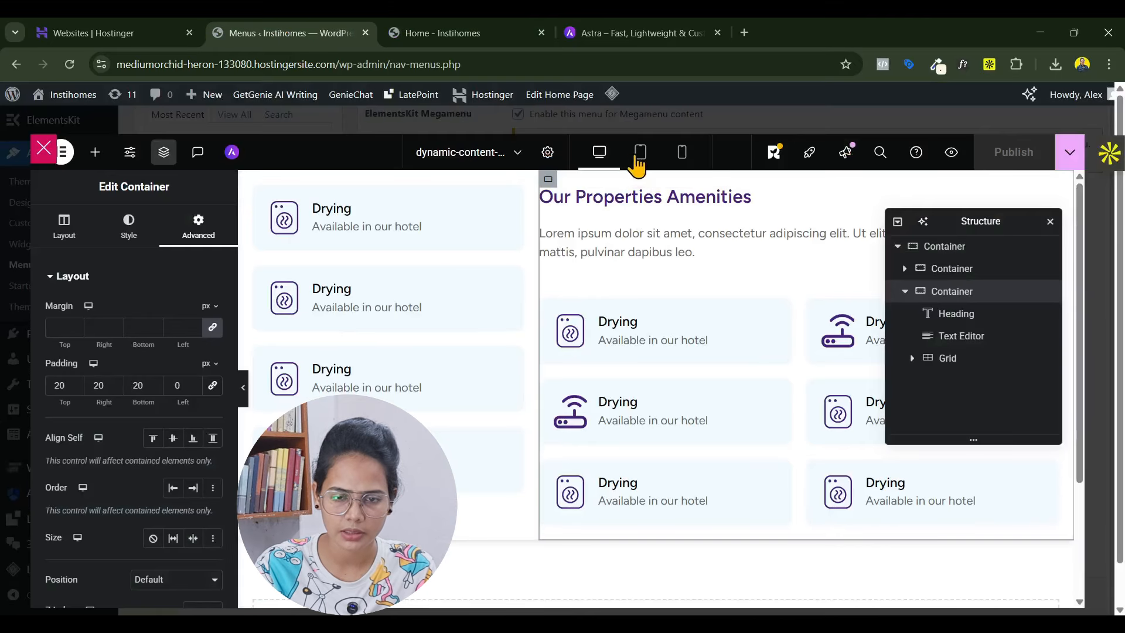
{"action": "left_click", "coordinate": [640, 156]}
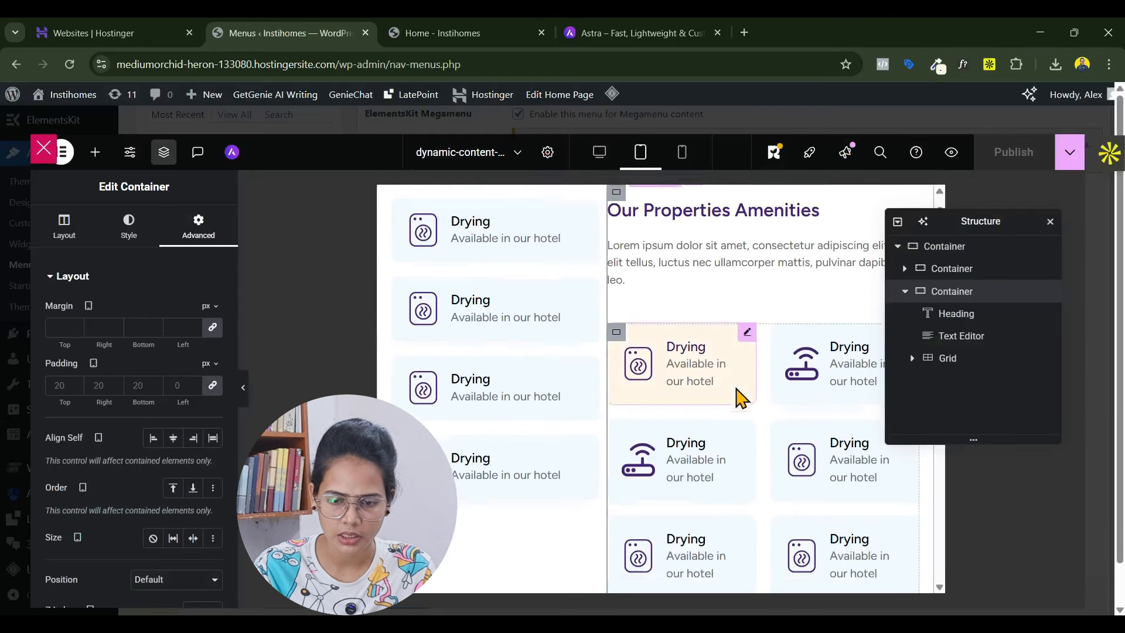
{"action": "left_click", "coordinate": [682, 153]}
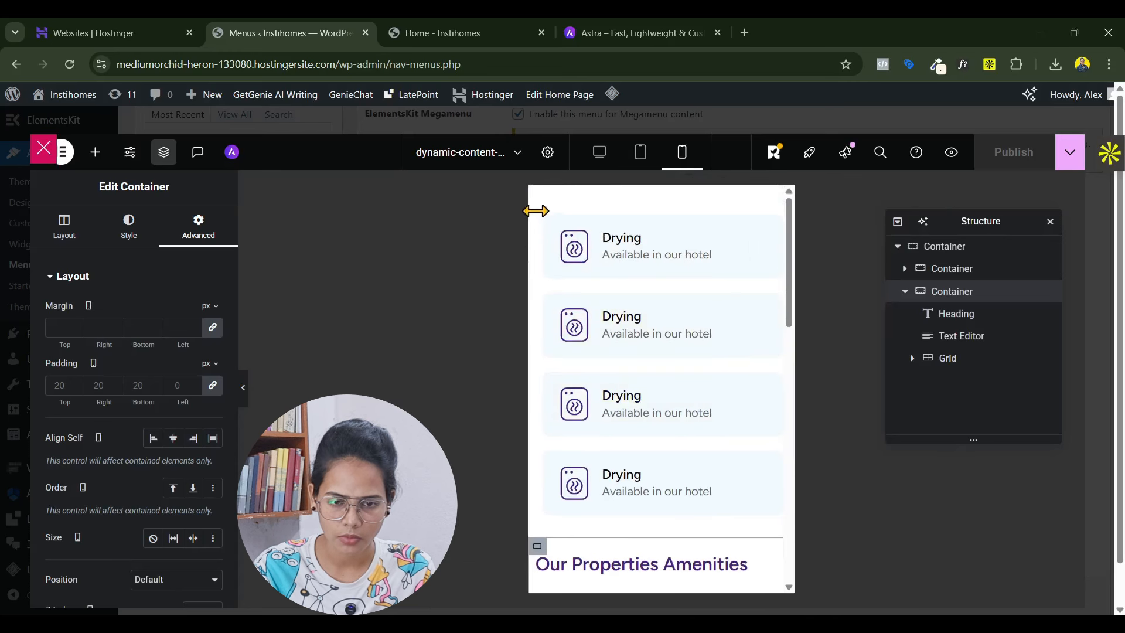
{"action": "left_click", "coordinate": [545, 216]}
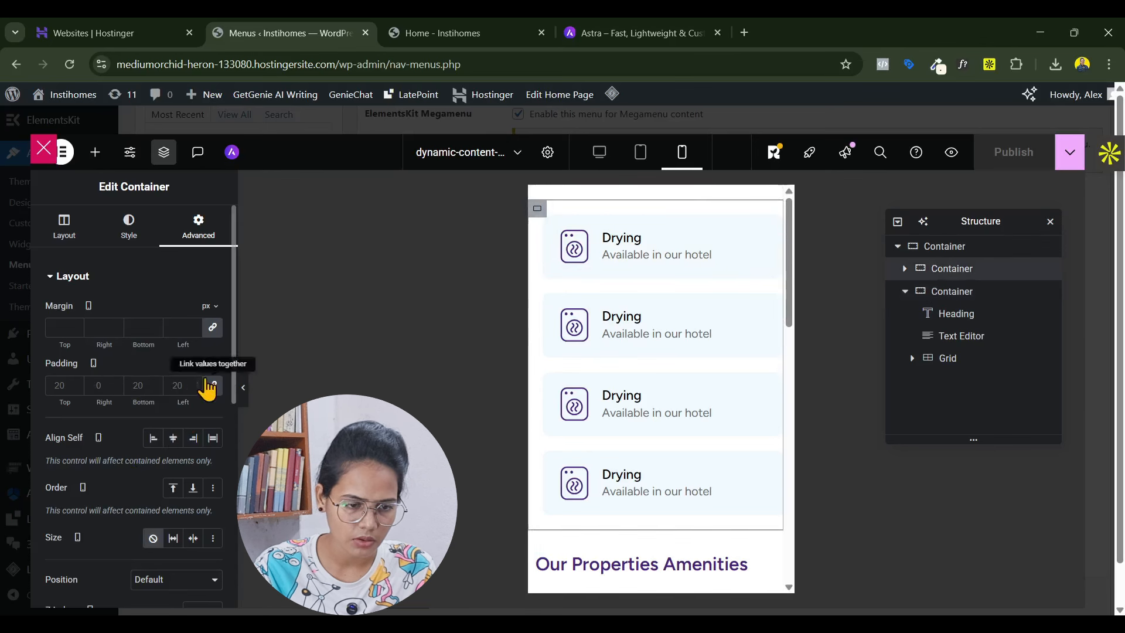
{"action": "left_click", "coordinate": [132, 385]}
{"action": "type", "text": "20"}
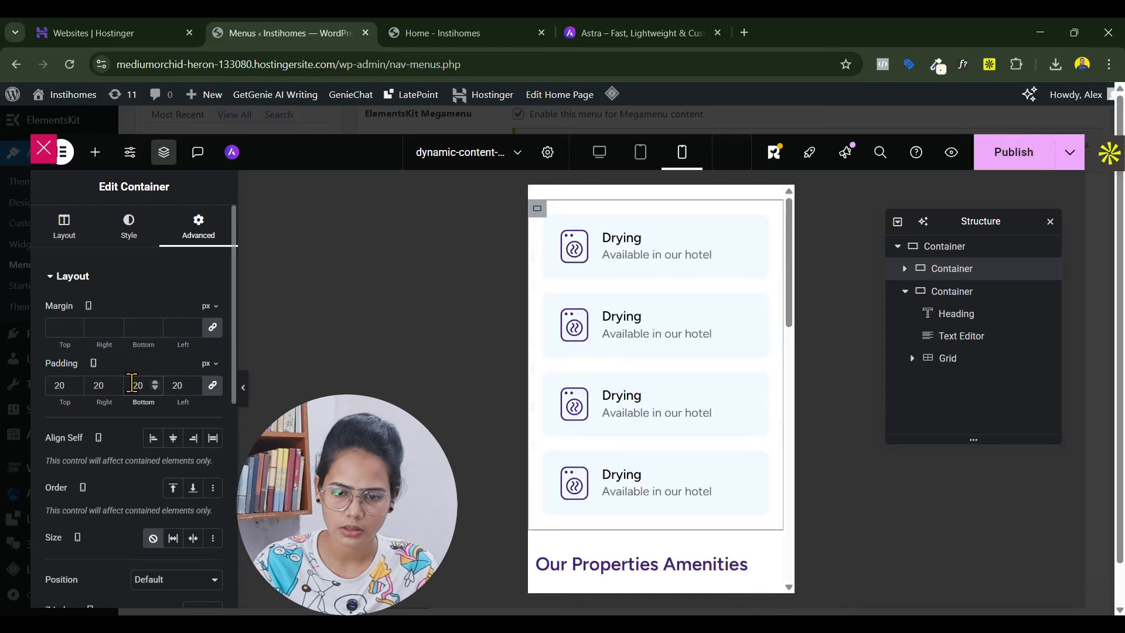
In the mobile layout, set the Our Properties Amenities container's padding to 20 px on all sides and publish the mega menu
{"action": "scroll", "coordinate": [600, 447], "scroll_direction": "down", "scroll_amount": 5}
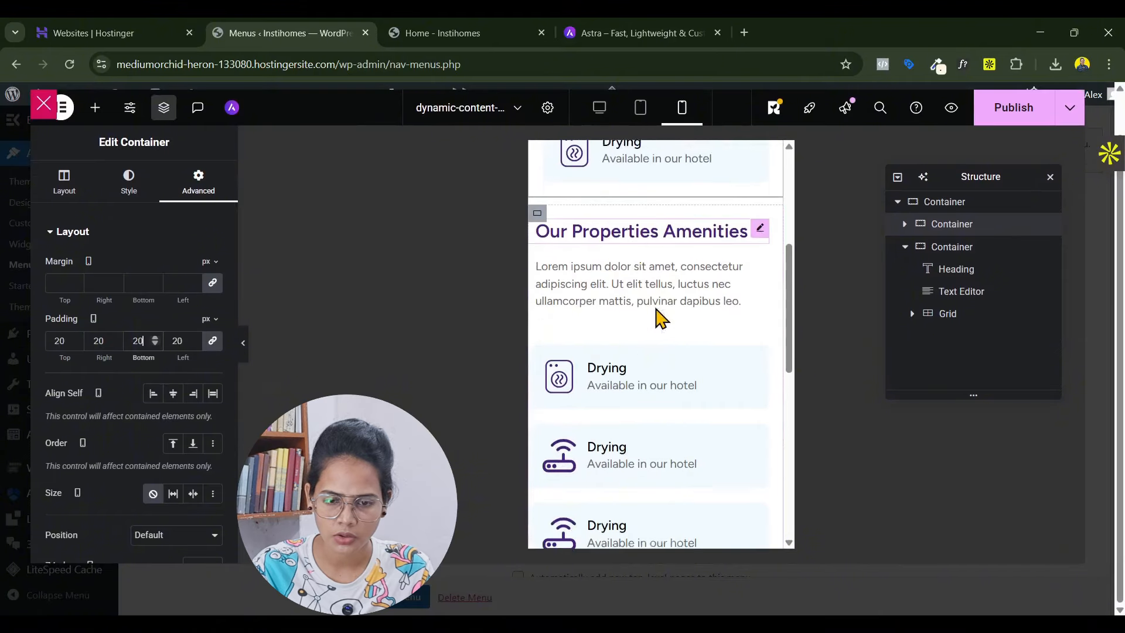
{"action": "left_click", "coordinate": [538, 346]}
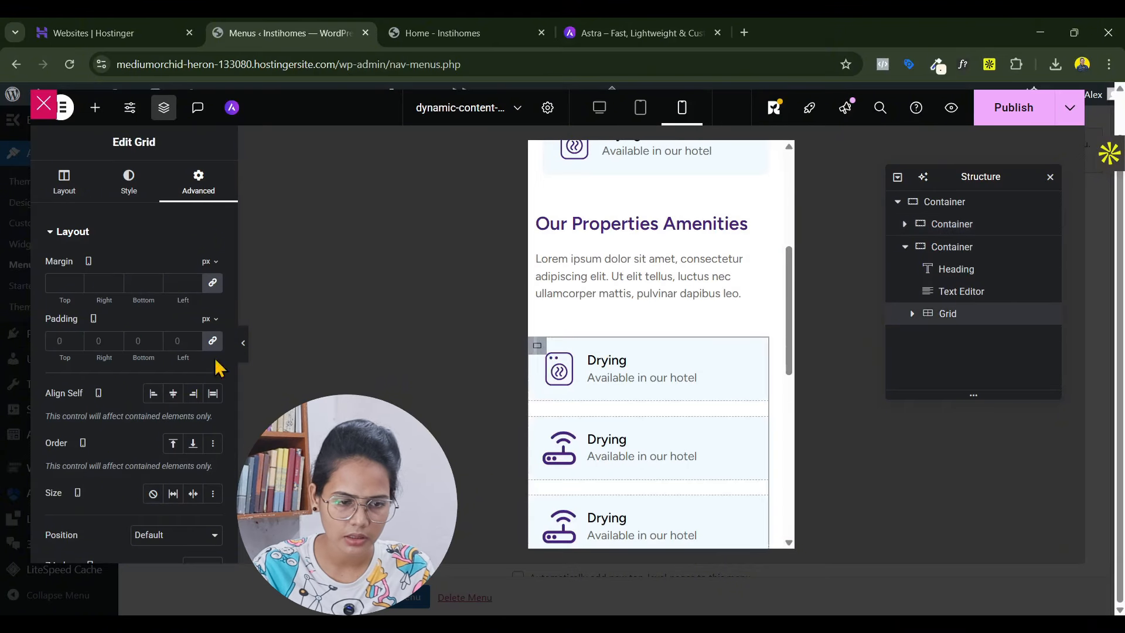
{"action": "scroll", "coordinate": [664, 356], "scroll_direction": "down", "scroll_amount": 6}
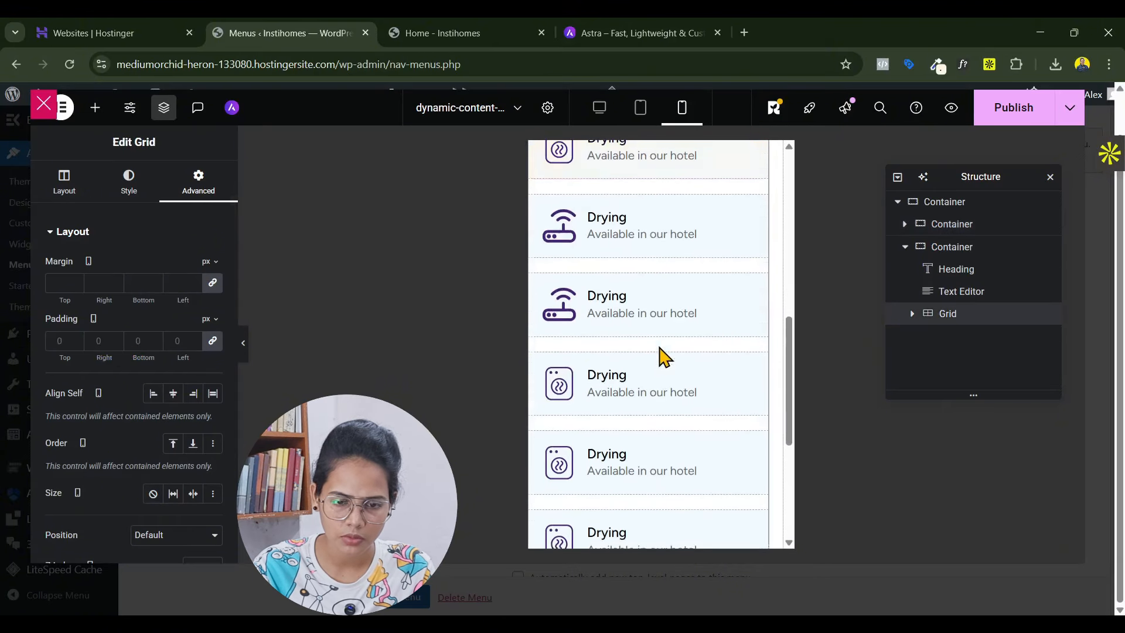
{"action": "scroll", "coordinate": [664, 357], "scroll_direction": "up", "scroll_amount": 5}
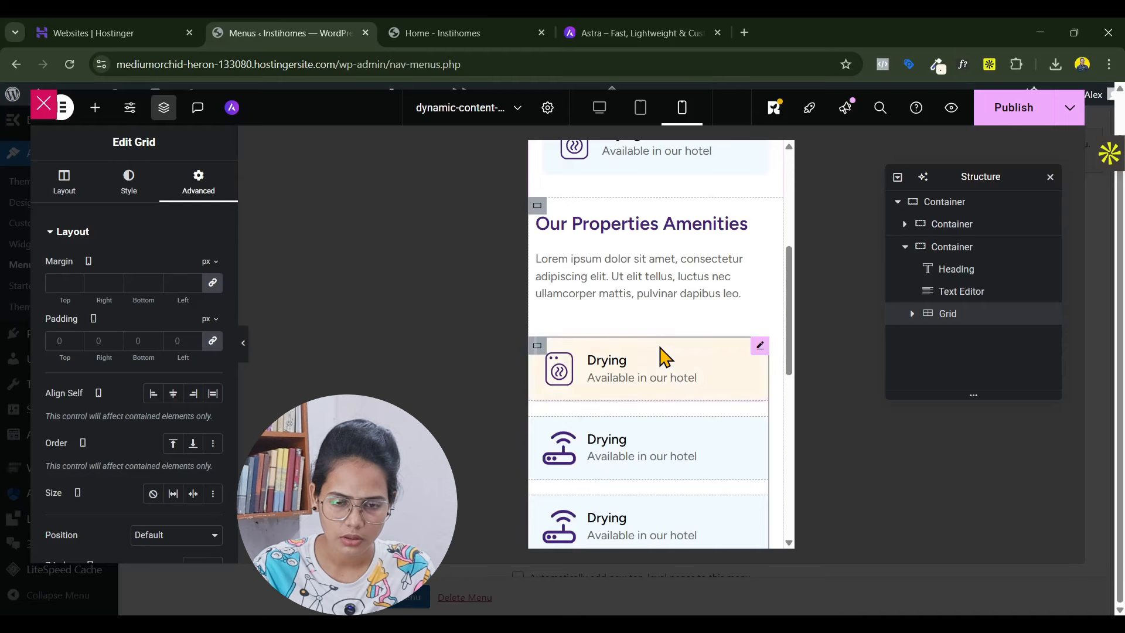
{"action": "left_click", "coordinate": [948, 257]}
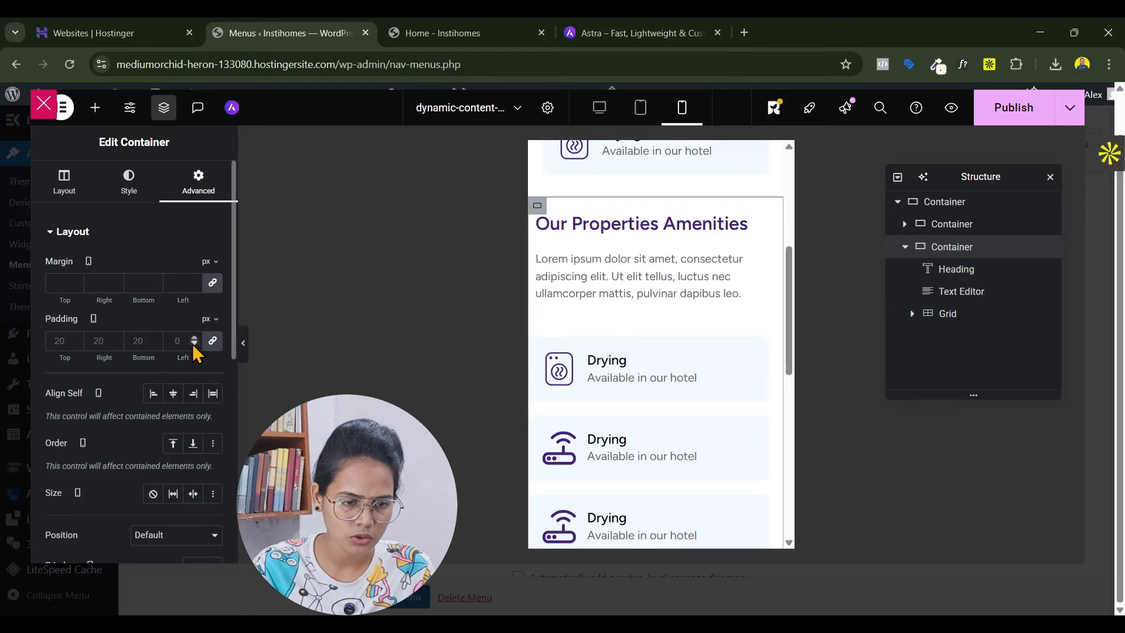
{"action": "left_click", "coordinate": [166, 335]}
{"action": "type", "text": "20"}
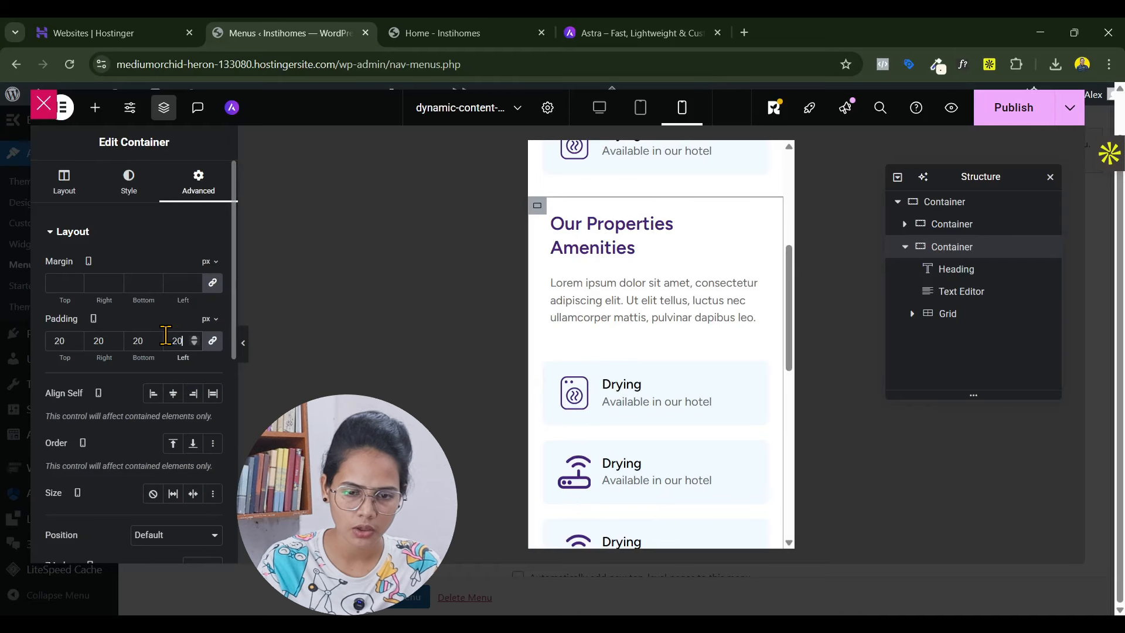
{"action": "scroll", "coordinate": [665, 381], "scroll_direction": "down", "scroll_amount": 6}
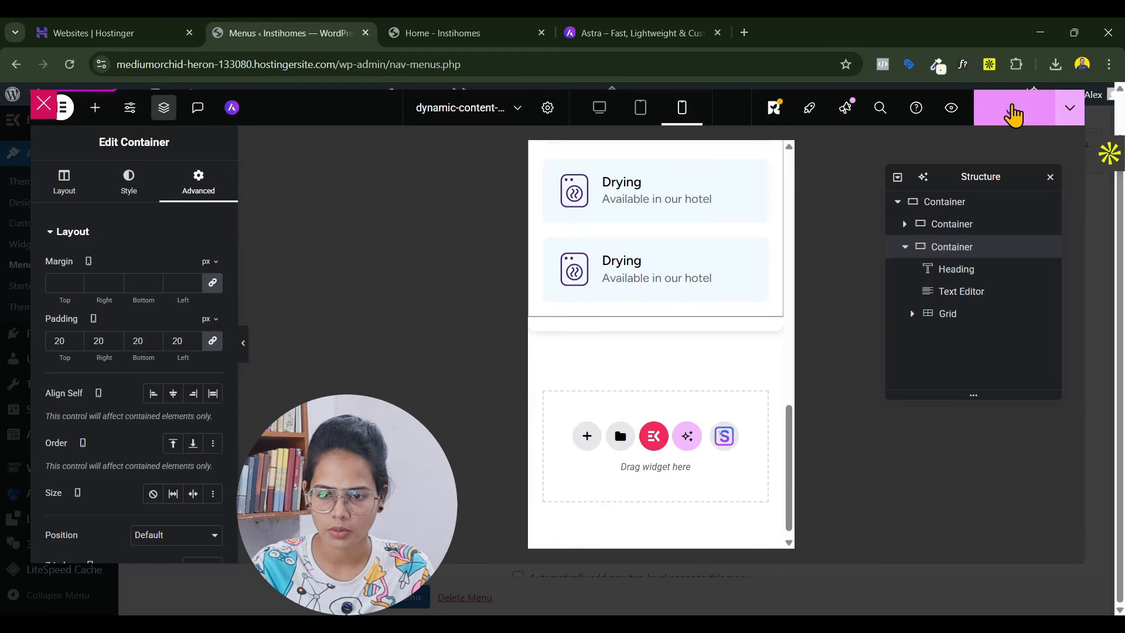
{"action": "left_click", "coordinate": [1013, 115]}
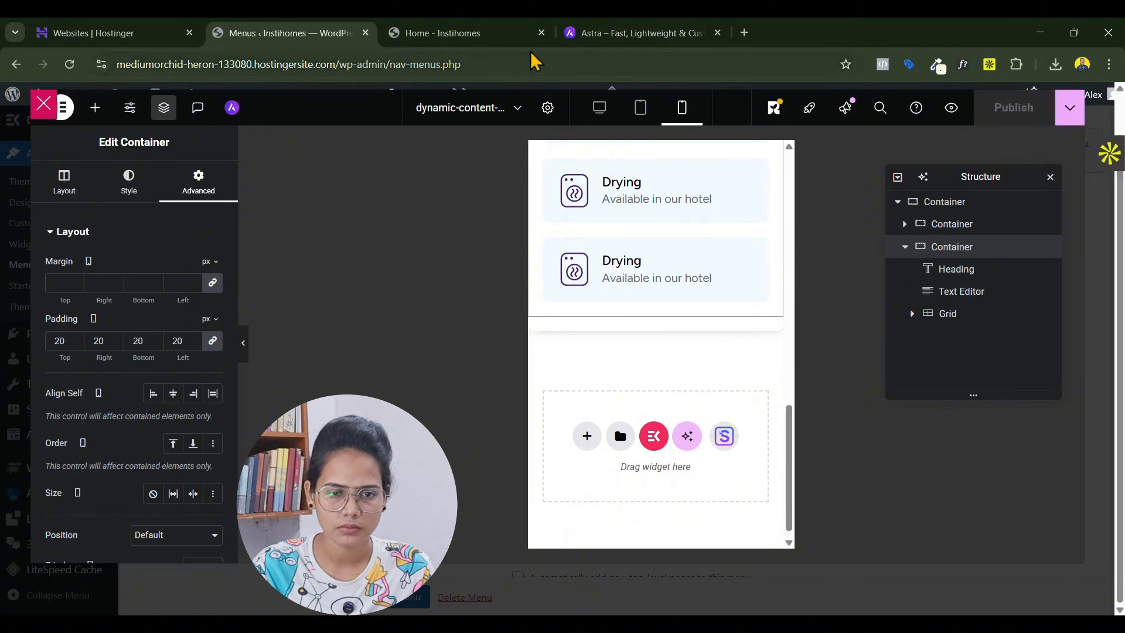
Reload the live home page at mobile width and expand the navigation's Properties submenu to check the amenity cards' padding
{"action": "left_click", "coordinate": [460, 33]}
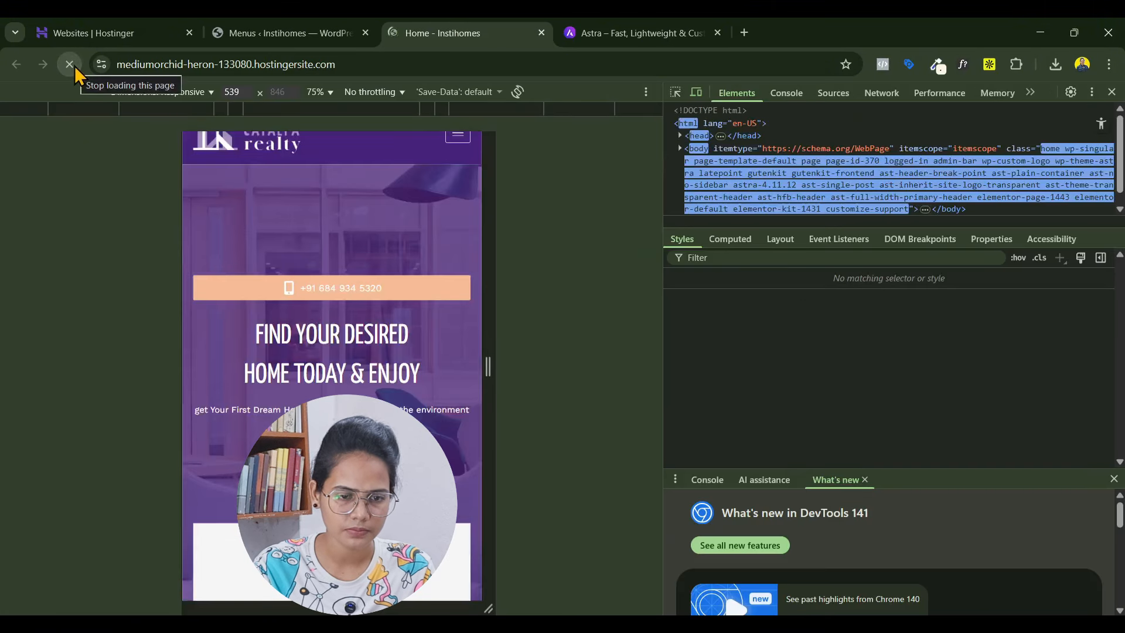
{"action": "left_click", "coordinate": [457, 135]}
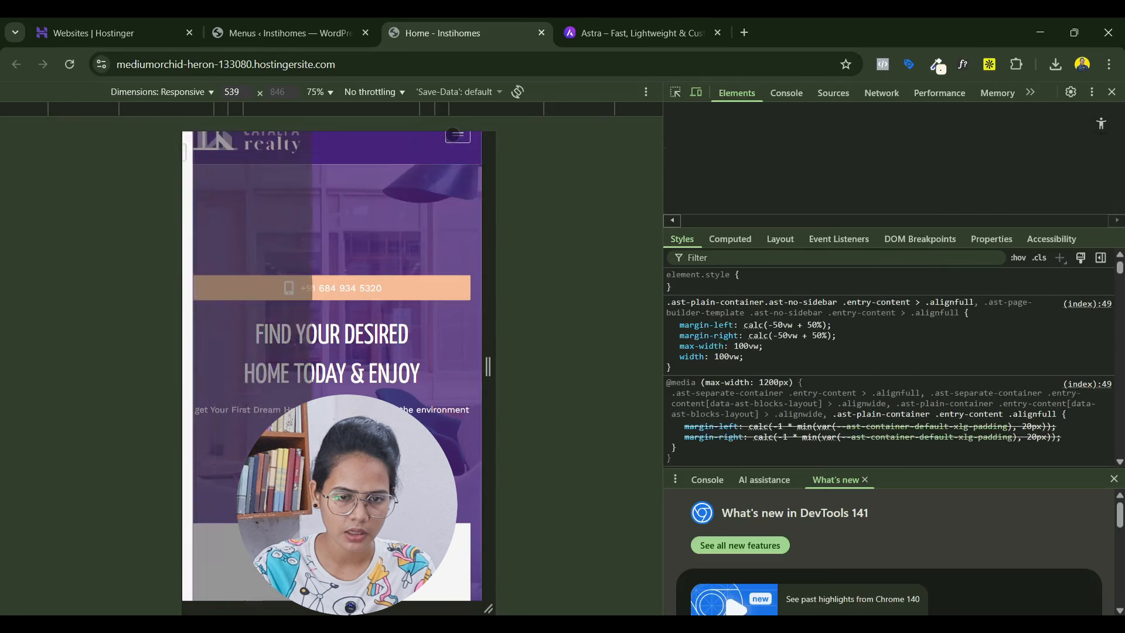
{"action": "scroll", "coordinate": [457, 241], "scroll_direction": "down", "scroll_amount": 10}
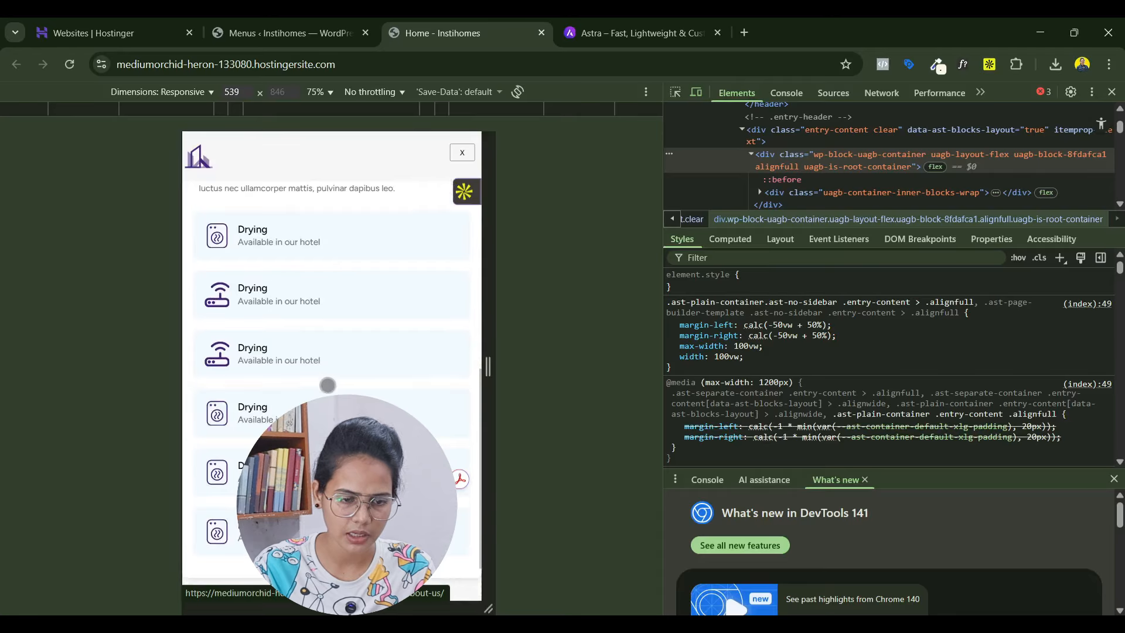
{"action": "scroll", "coordinate": [327, 385], "scroll_direction": "up", "scroll_amount": 5}
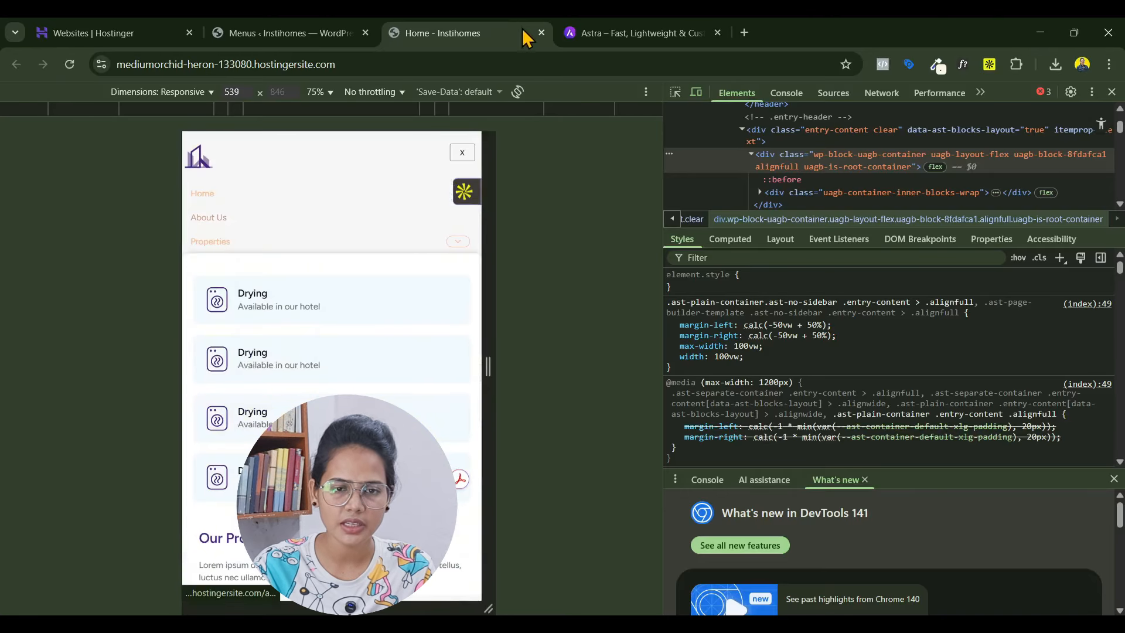